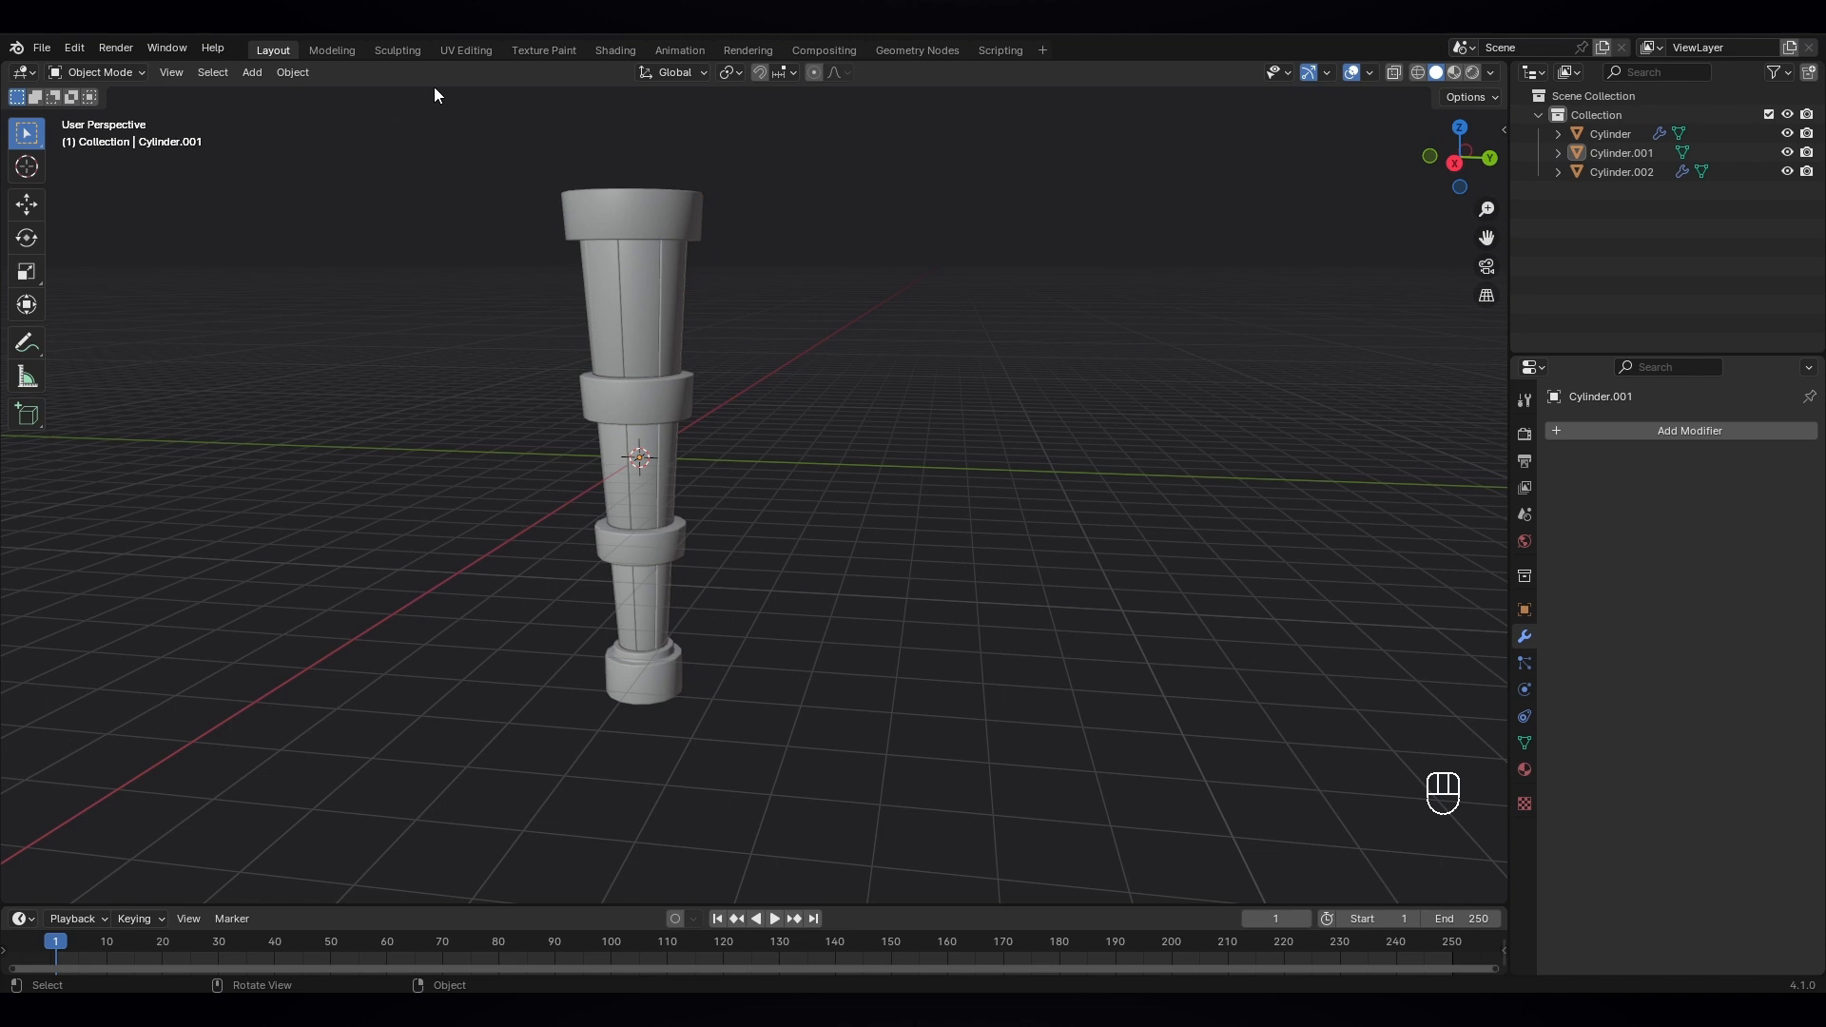
- Switch to the UV Editing workspace and return the telescope's inner body from Edit Mode to Object Mode
left_click(466, 50)
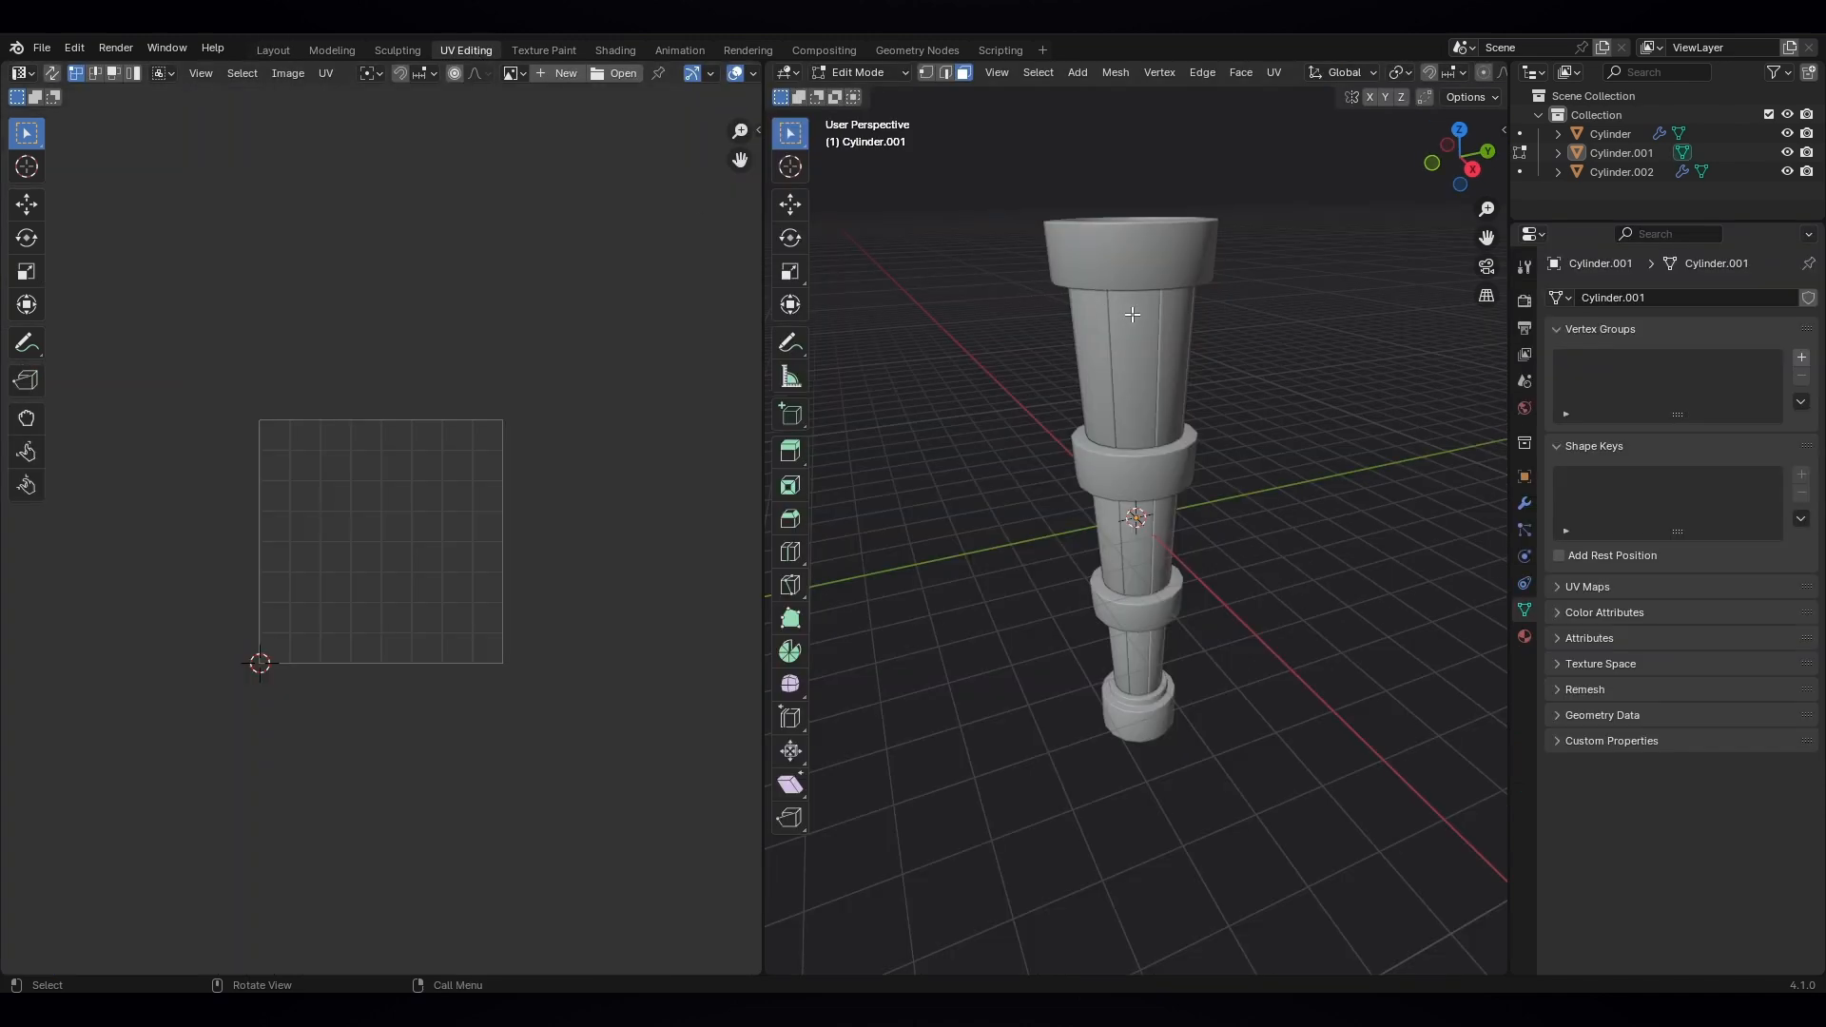
middle_click_drag(1221, 417, 1093, 528)
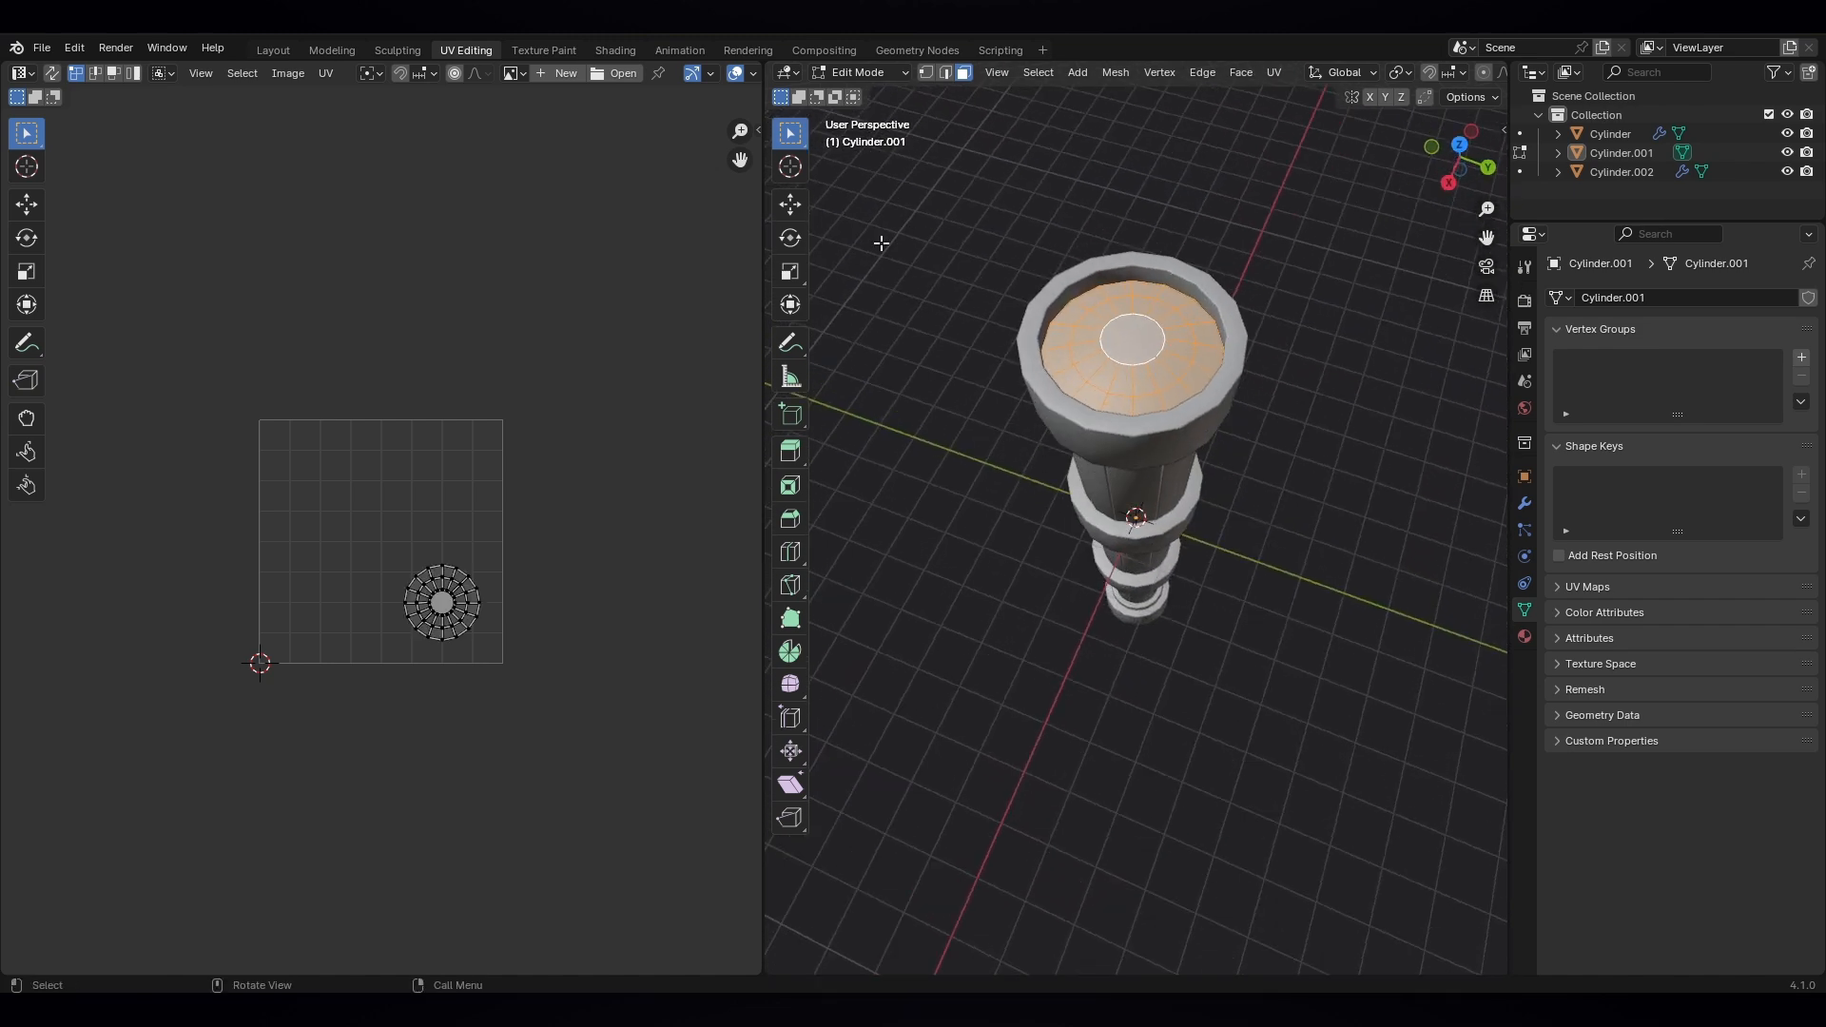
left_click(880, 74)
left_click(876, 99)
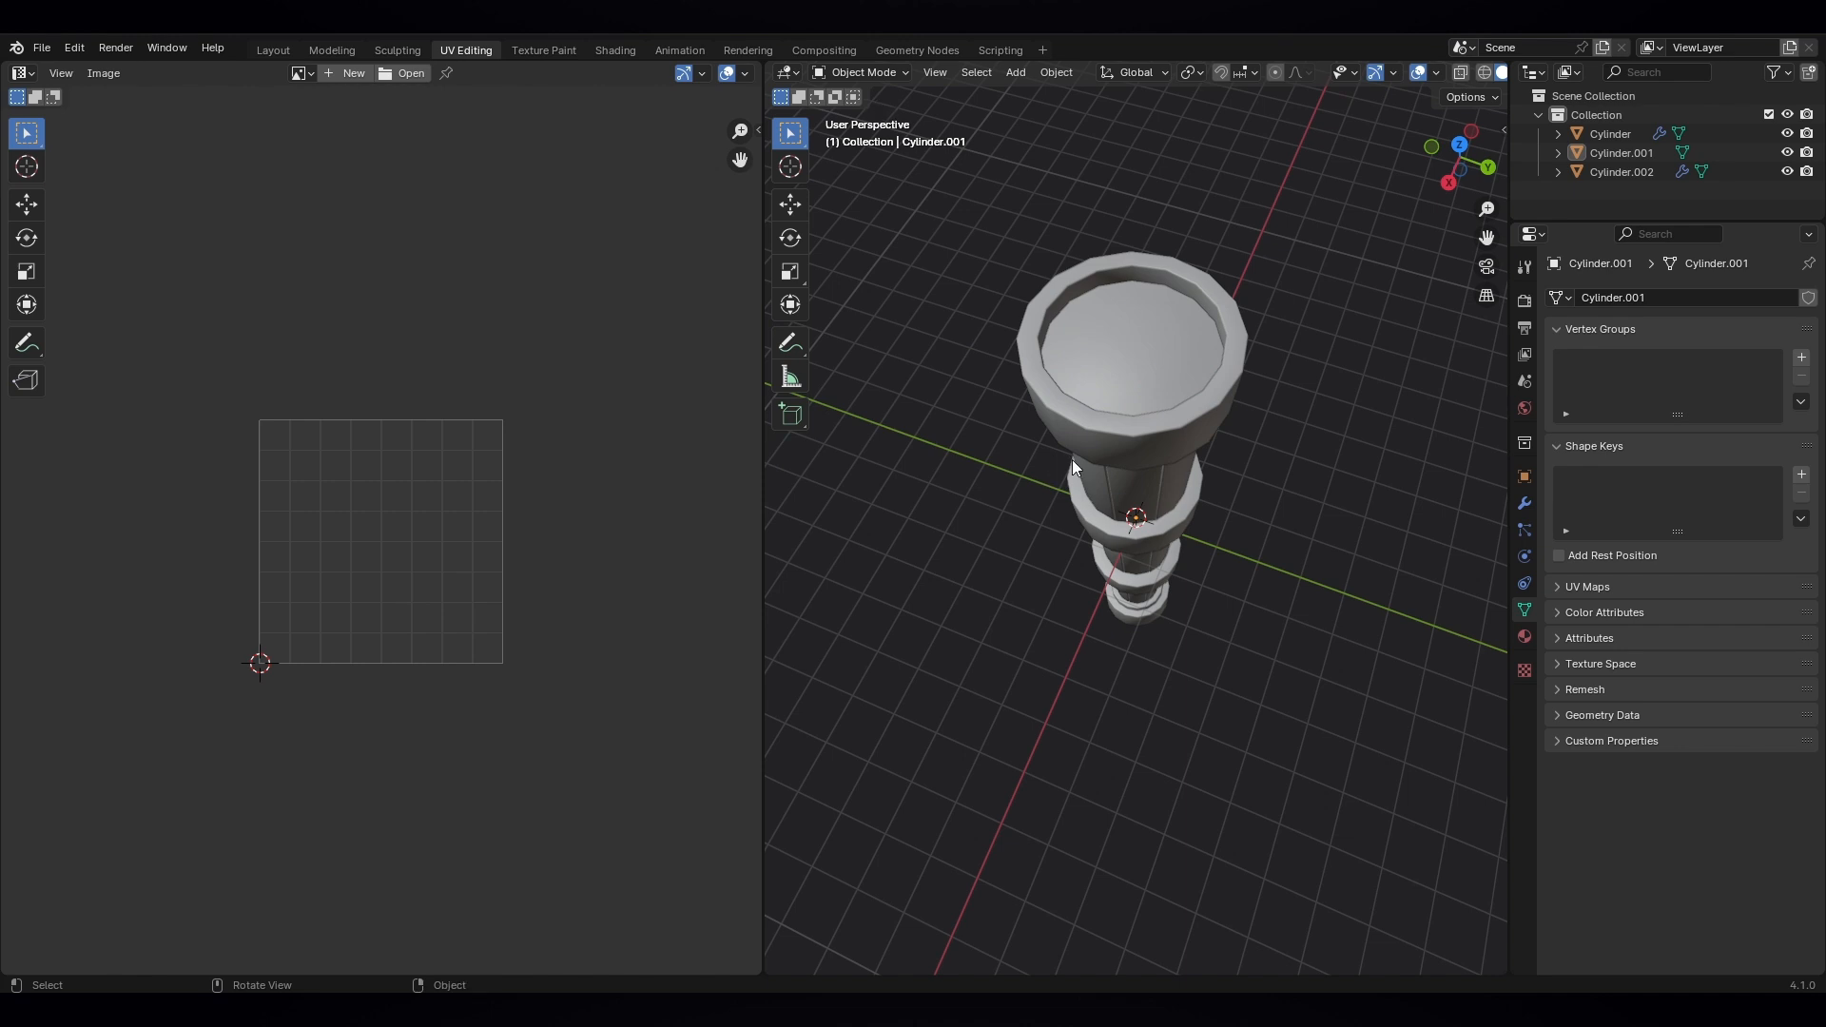
- Select the telescope's ring object, Cylinder, and put it into Edit Mode
left_click(1093, 443)
middle_click_drag(1092, 443, 1110, 451)
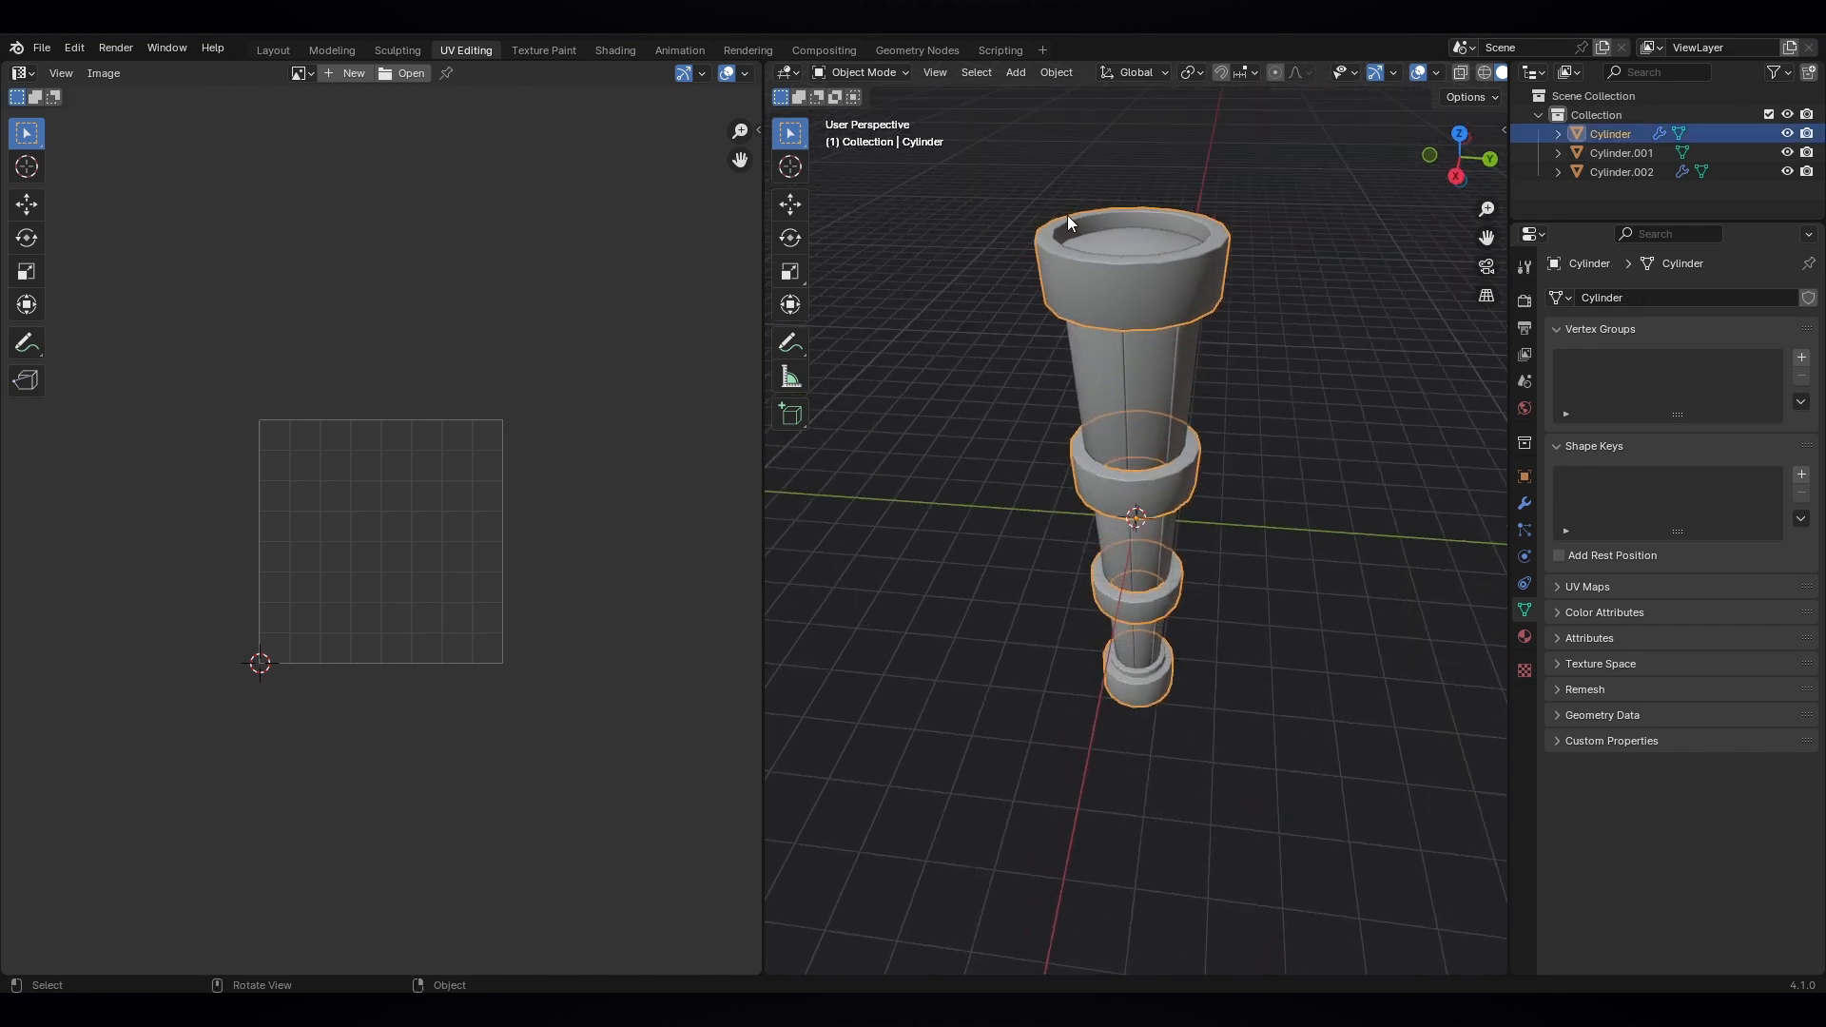
left_click(865, 78)
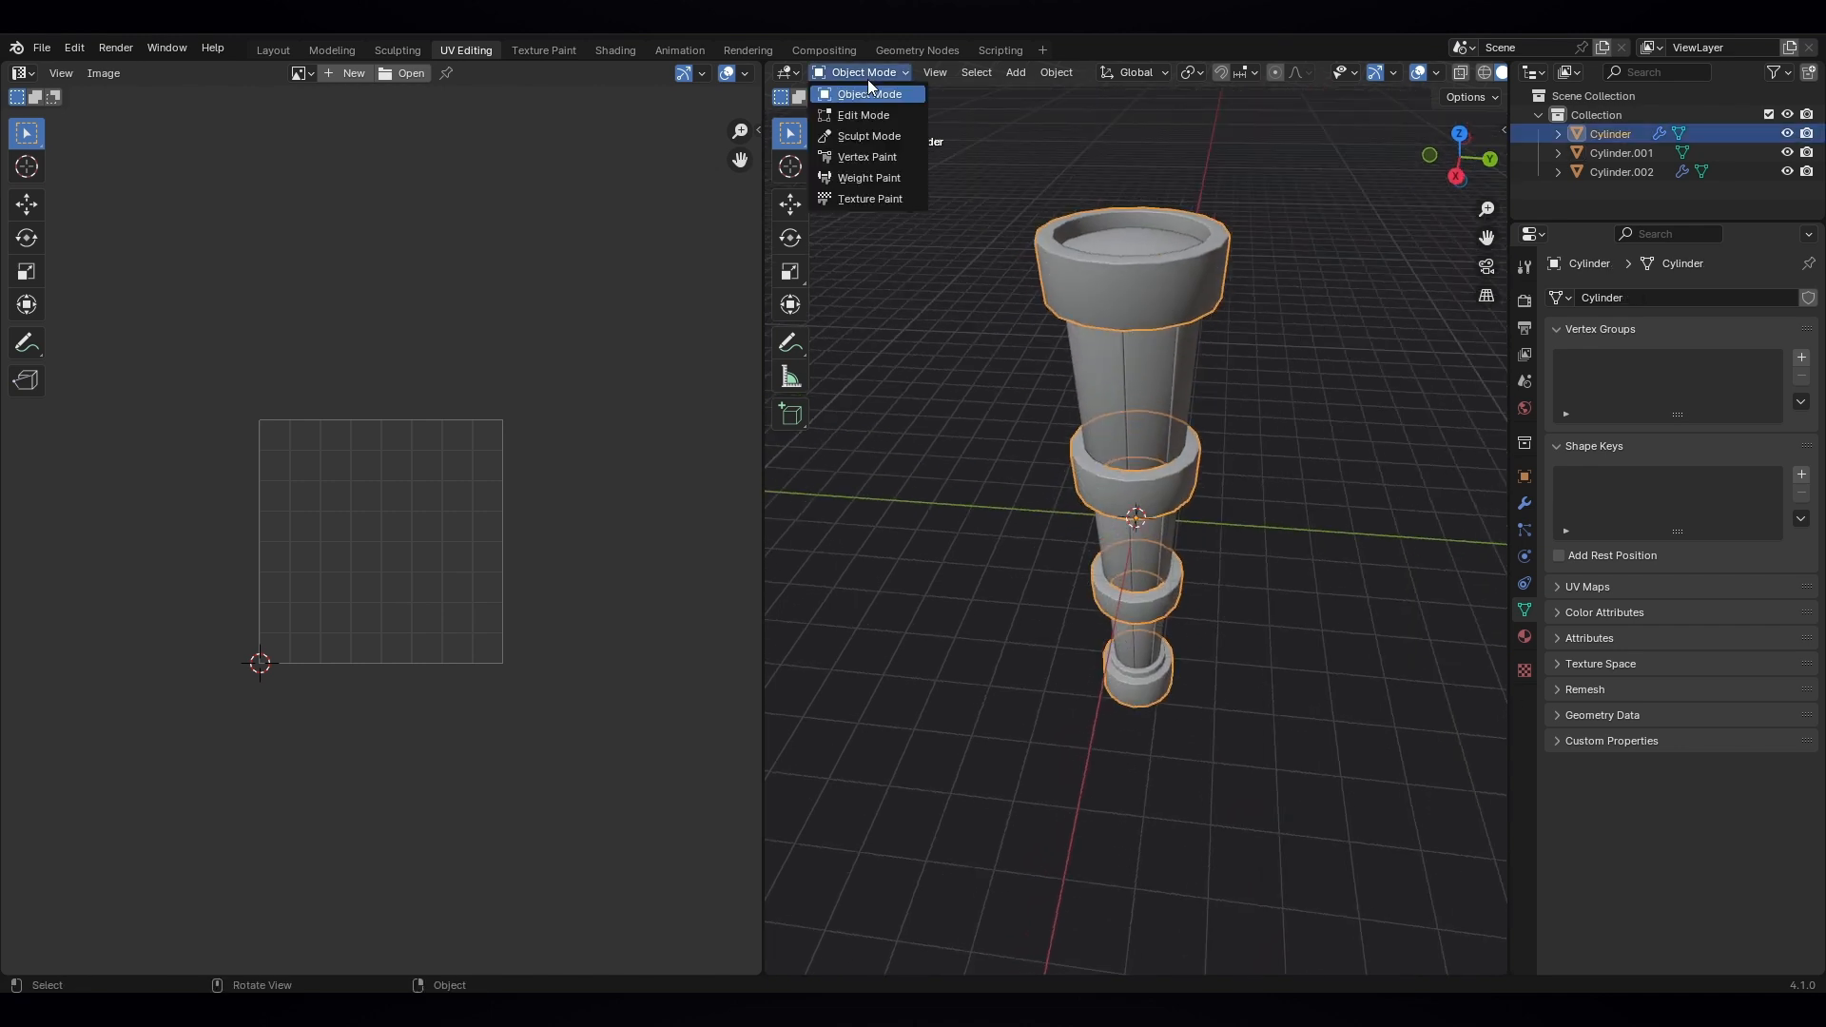
left_click(868, 110)
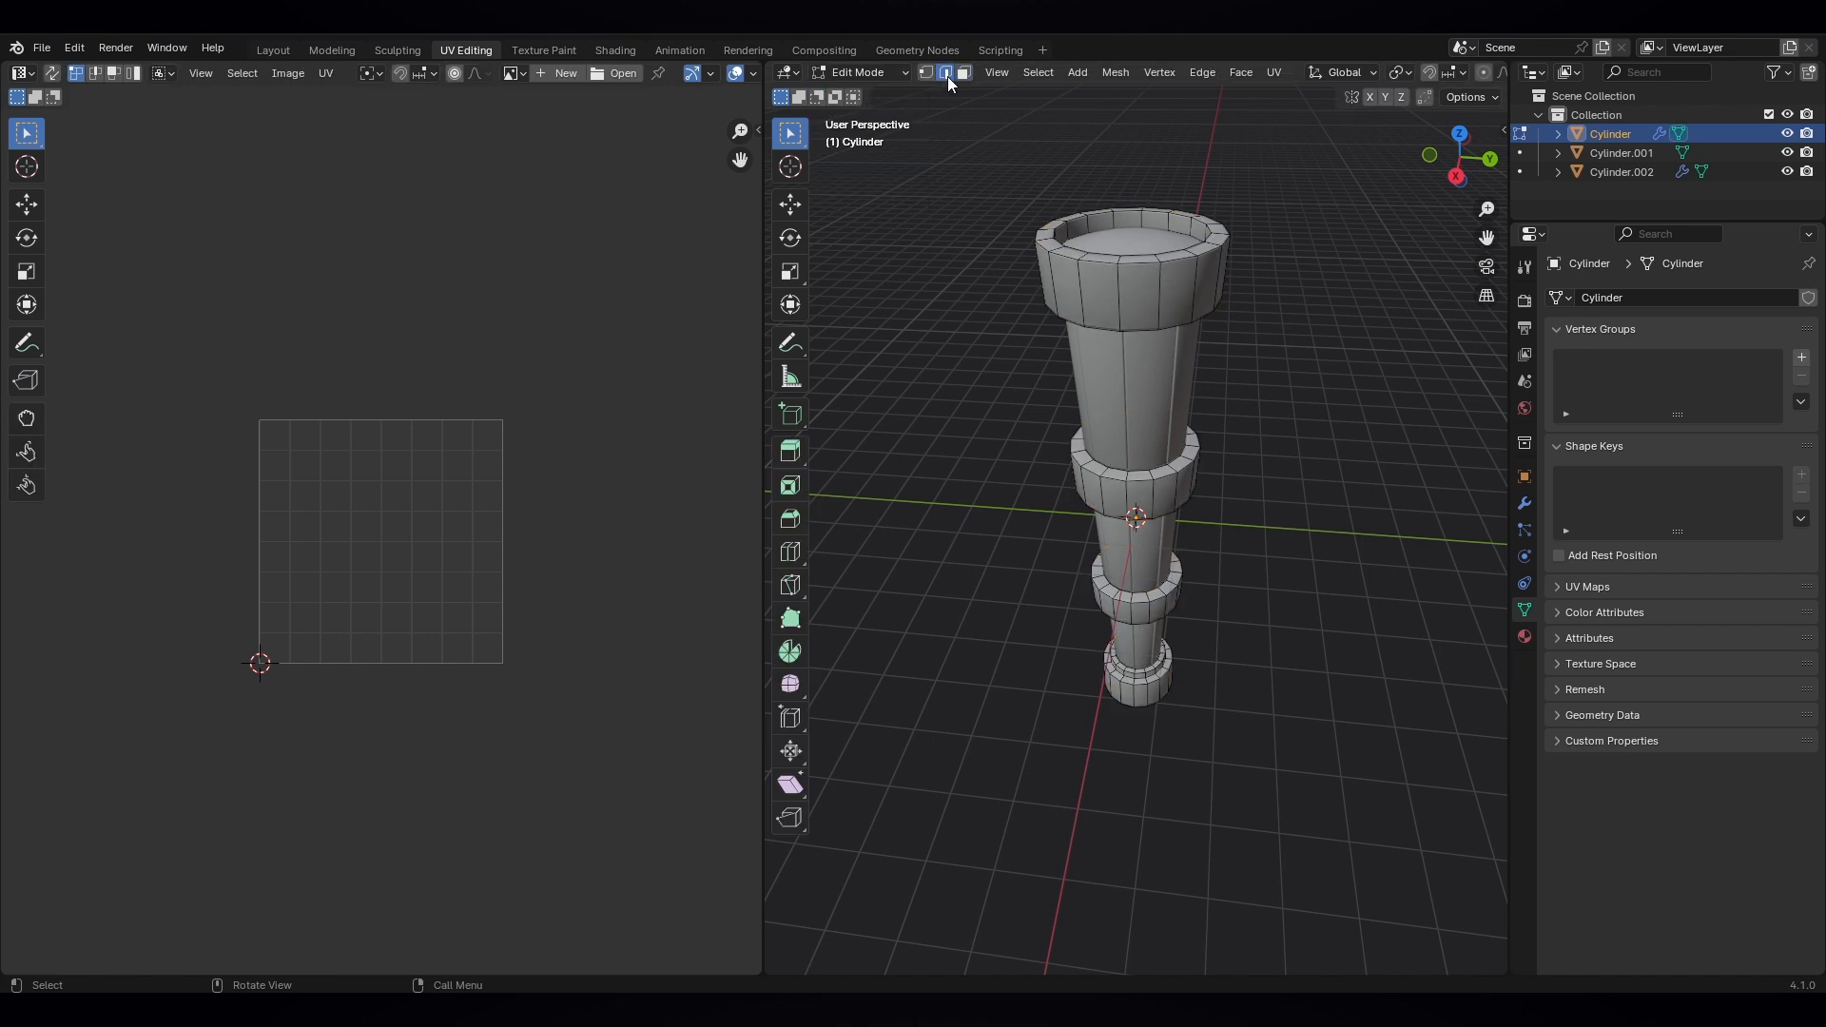
- Mark one vertical edge and the lower outer edge loop of the topmost ring as seams
middle_click_drag(1121, 285, 932, 485)
middle_click_drag(1069, 306, 1297, 438)
left_click(1064, 286, "shift")
left_click(1159, 254, "alt+shift")
scroll(1117, 451, "up", 1)
scroll(1153, 279, "down", 2)
right_click(1141, 282)
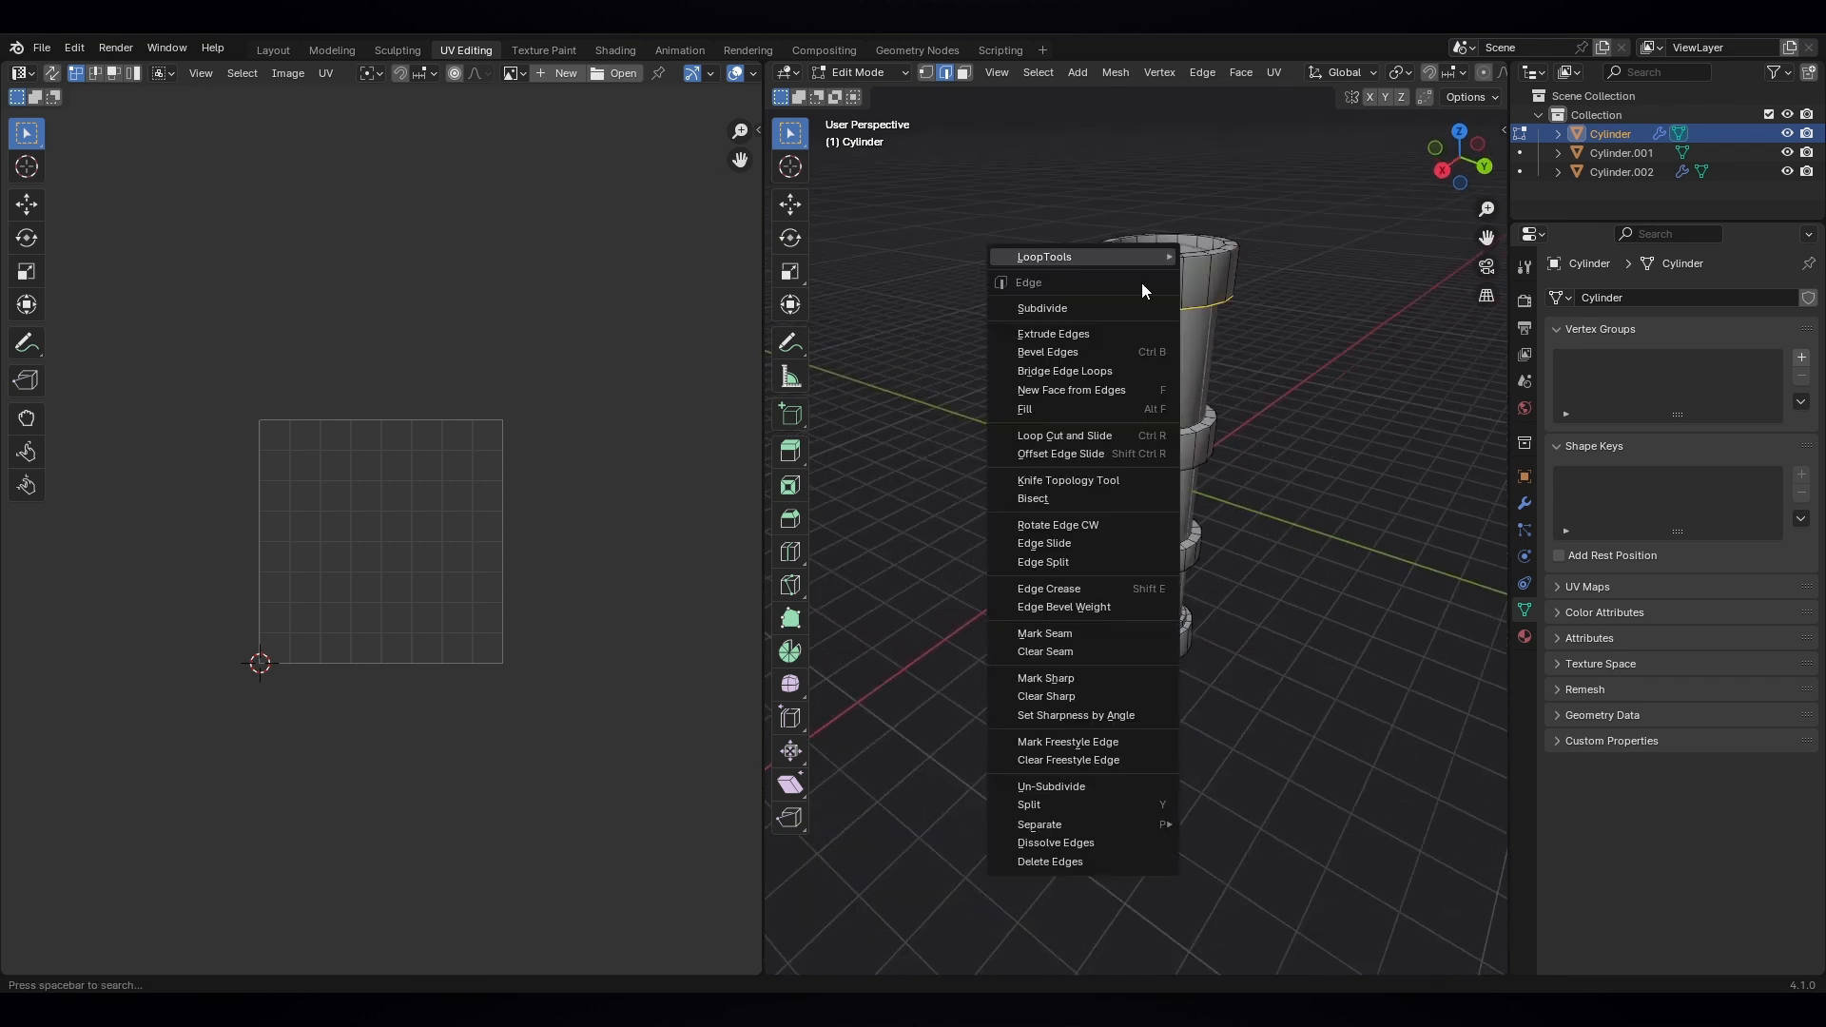
left_click(1079, 635)
- Mark a vertical edge plus the upper and lower outer edge loops of the second ring as seams
scroll(1194, 299, "up", 3)
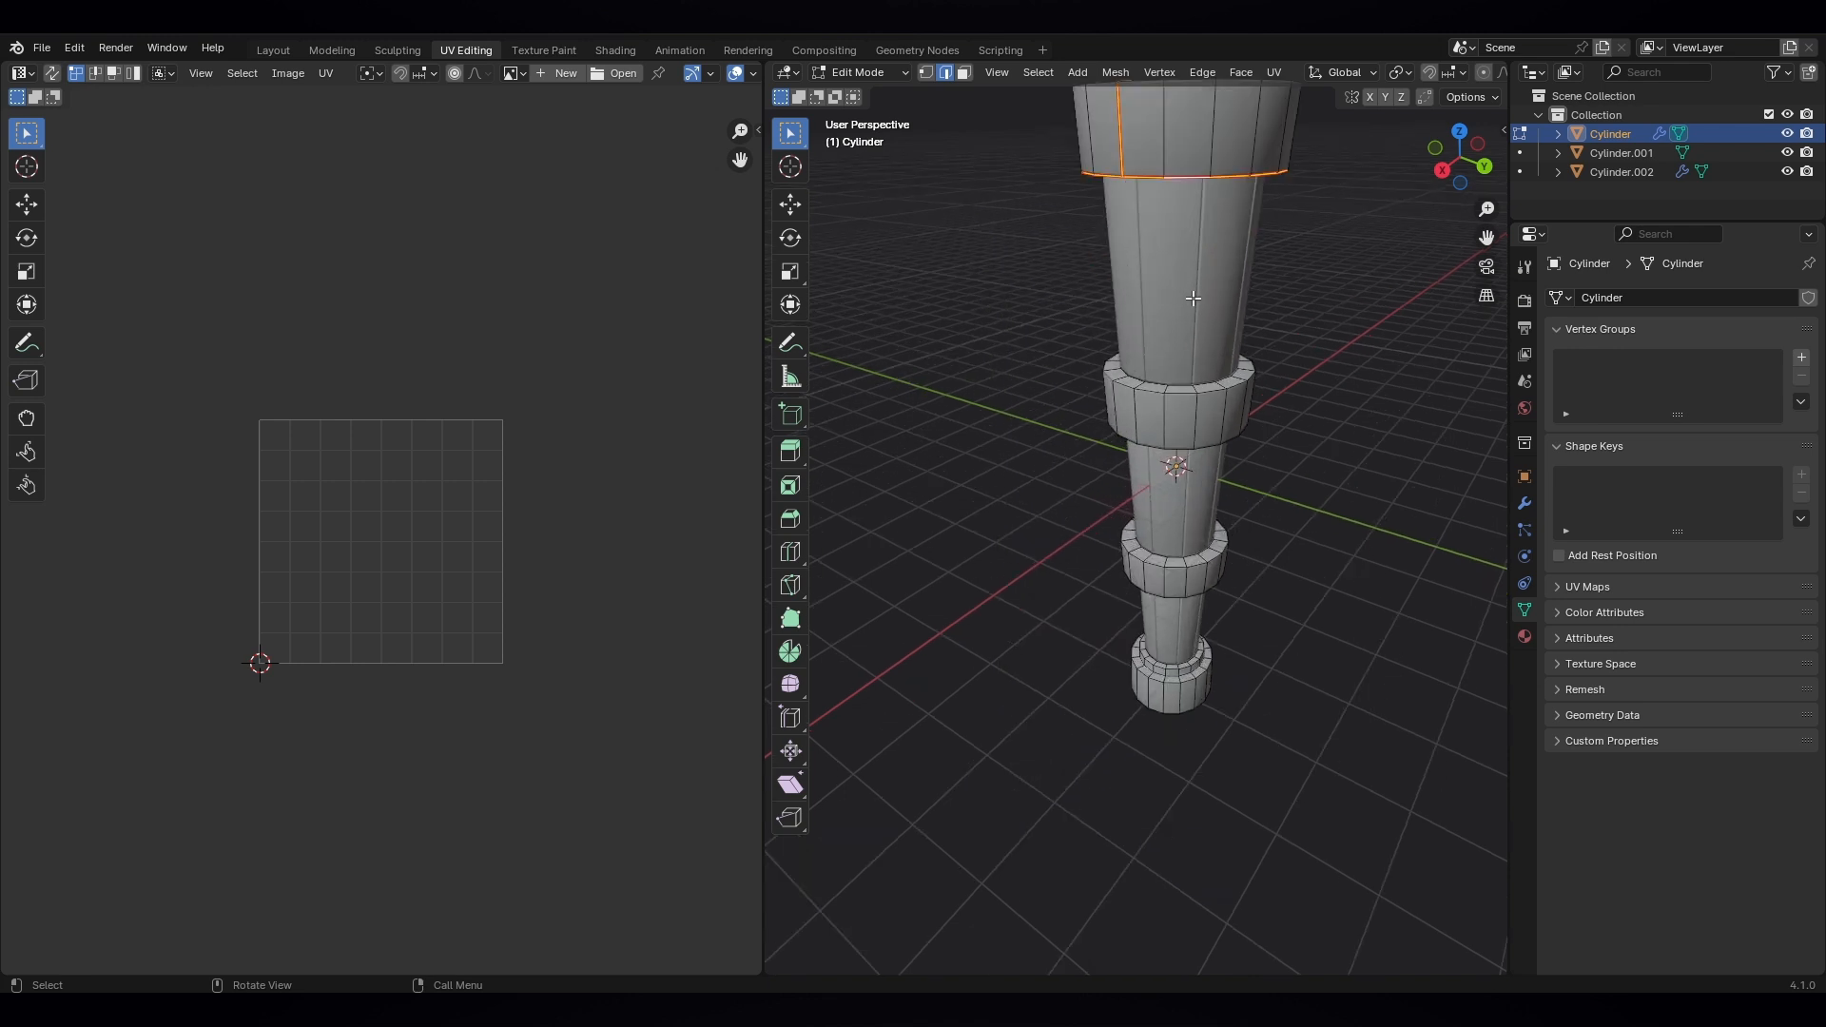
scroll(1172, 348, "down", 2)
middle_click_drag(1170, 376, 1172, 442)
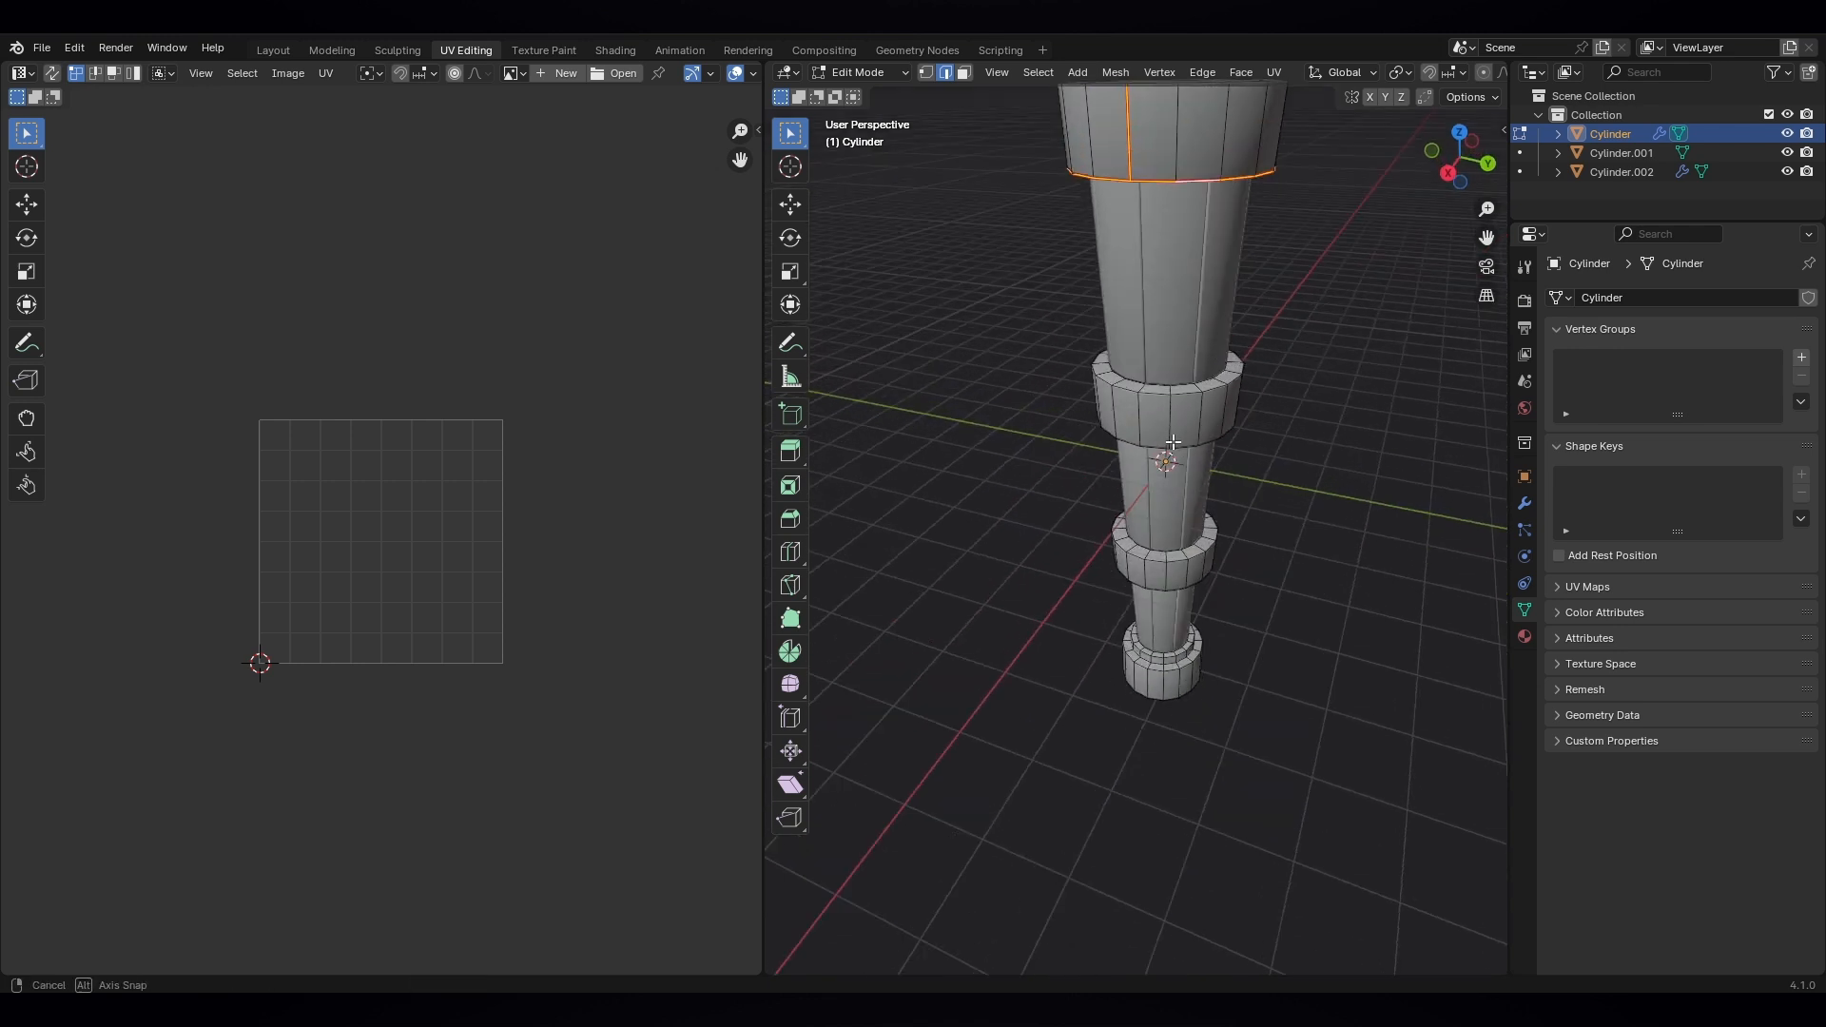
middle_click_drag(1150, 358, 1158, 381)
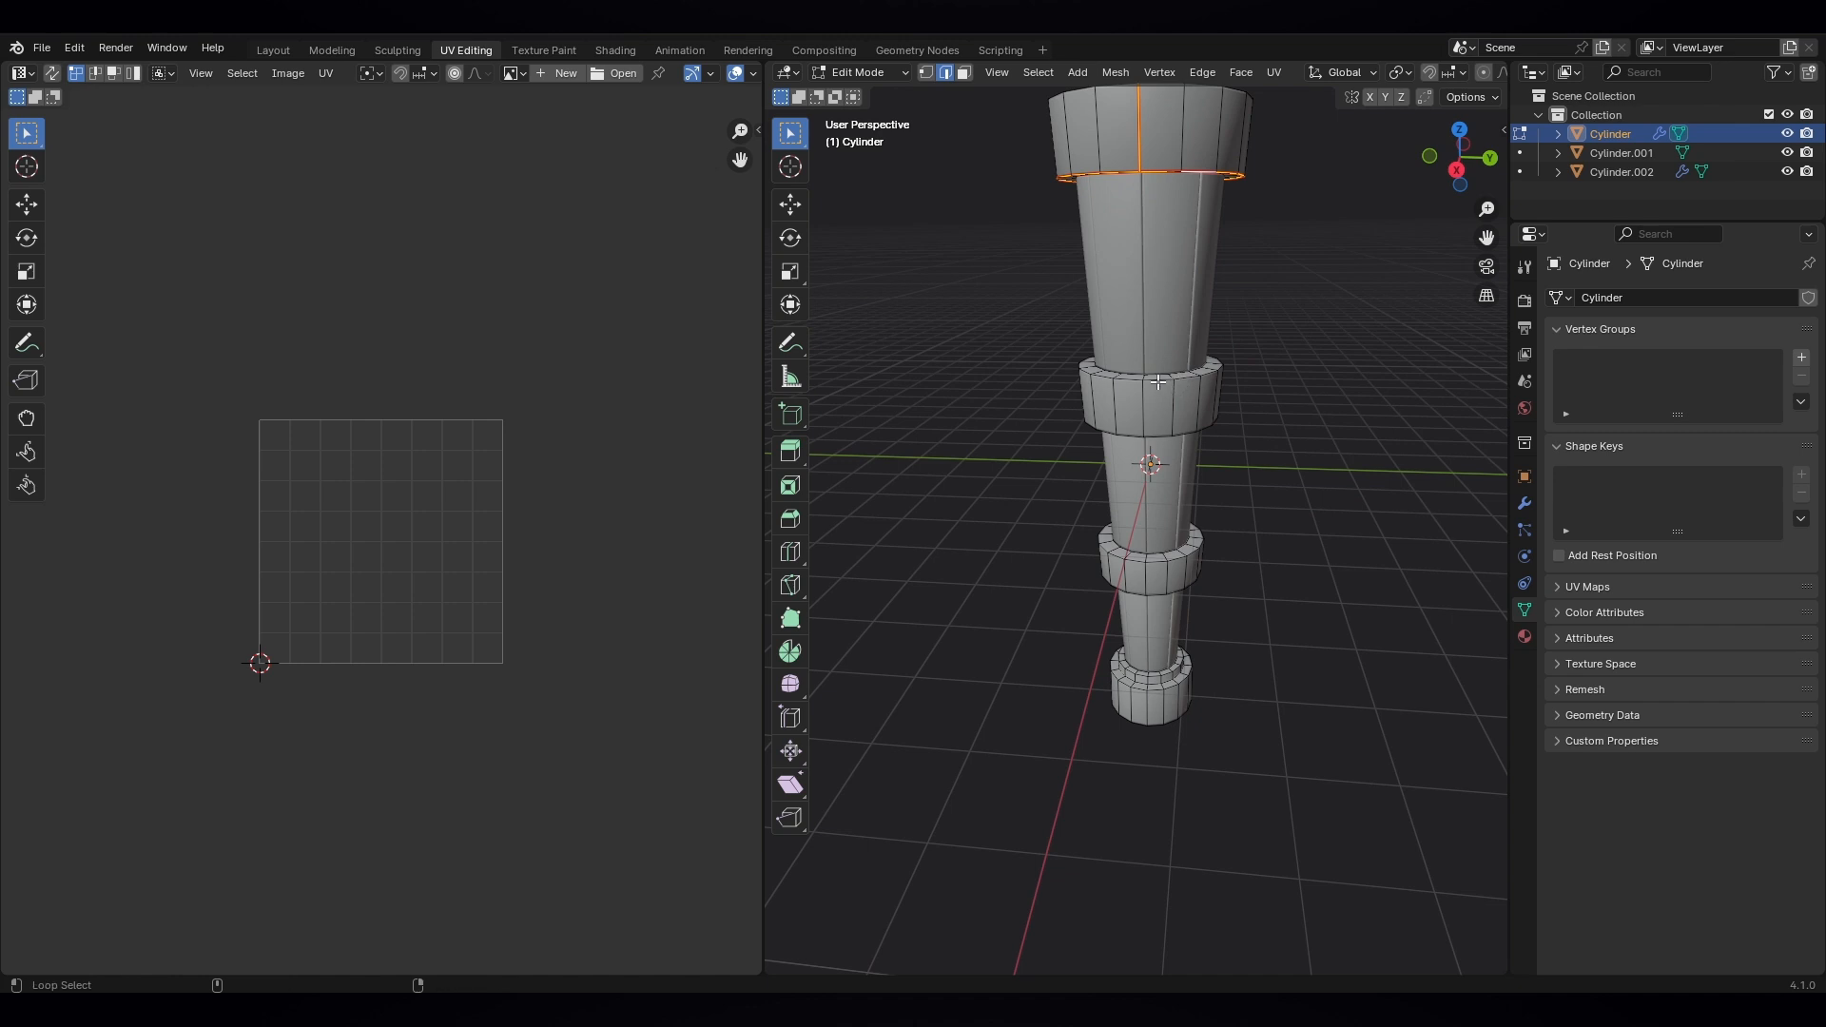
left_click(1158, 379, "alt+shift")
mouse_move(1172, 423)
middle_mouse_down()
mouse_move(1140, 375)
mouse_move(1162, 430)
middle_mouse_up()
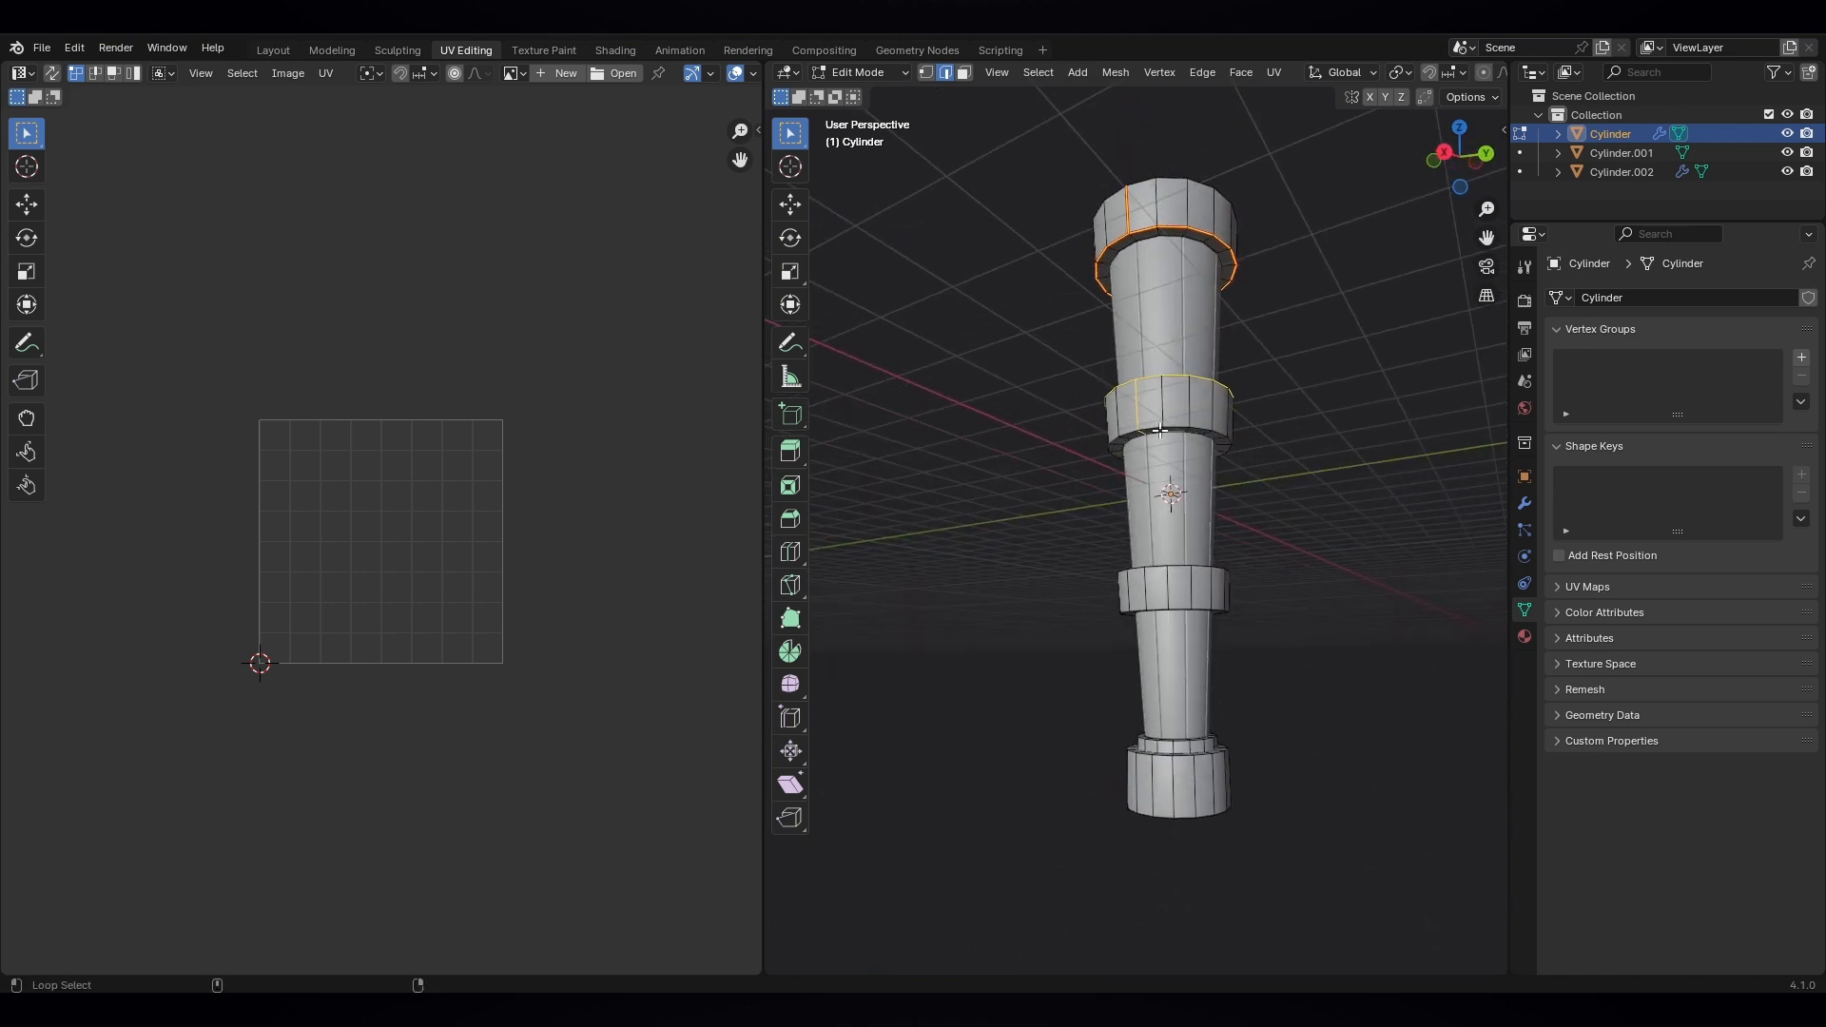
left_click(1164, 433, "alt+shift")
scroll(1160, 437, "up", 2)
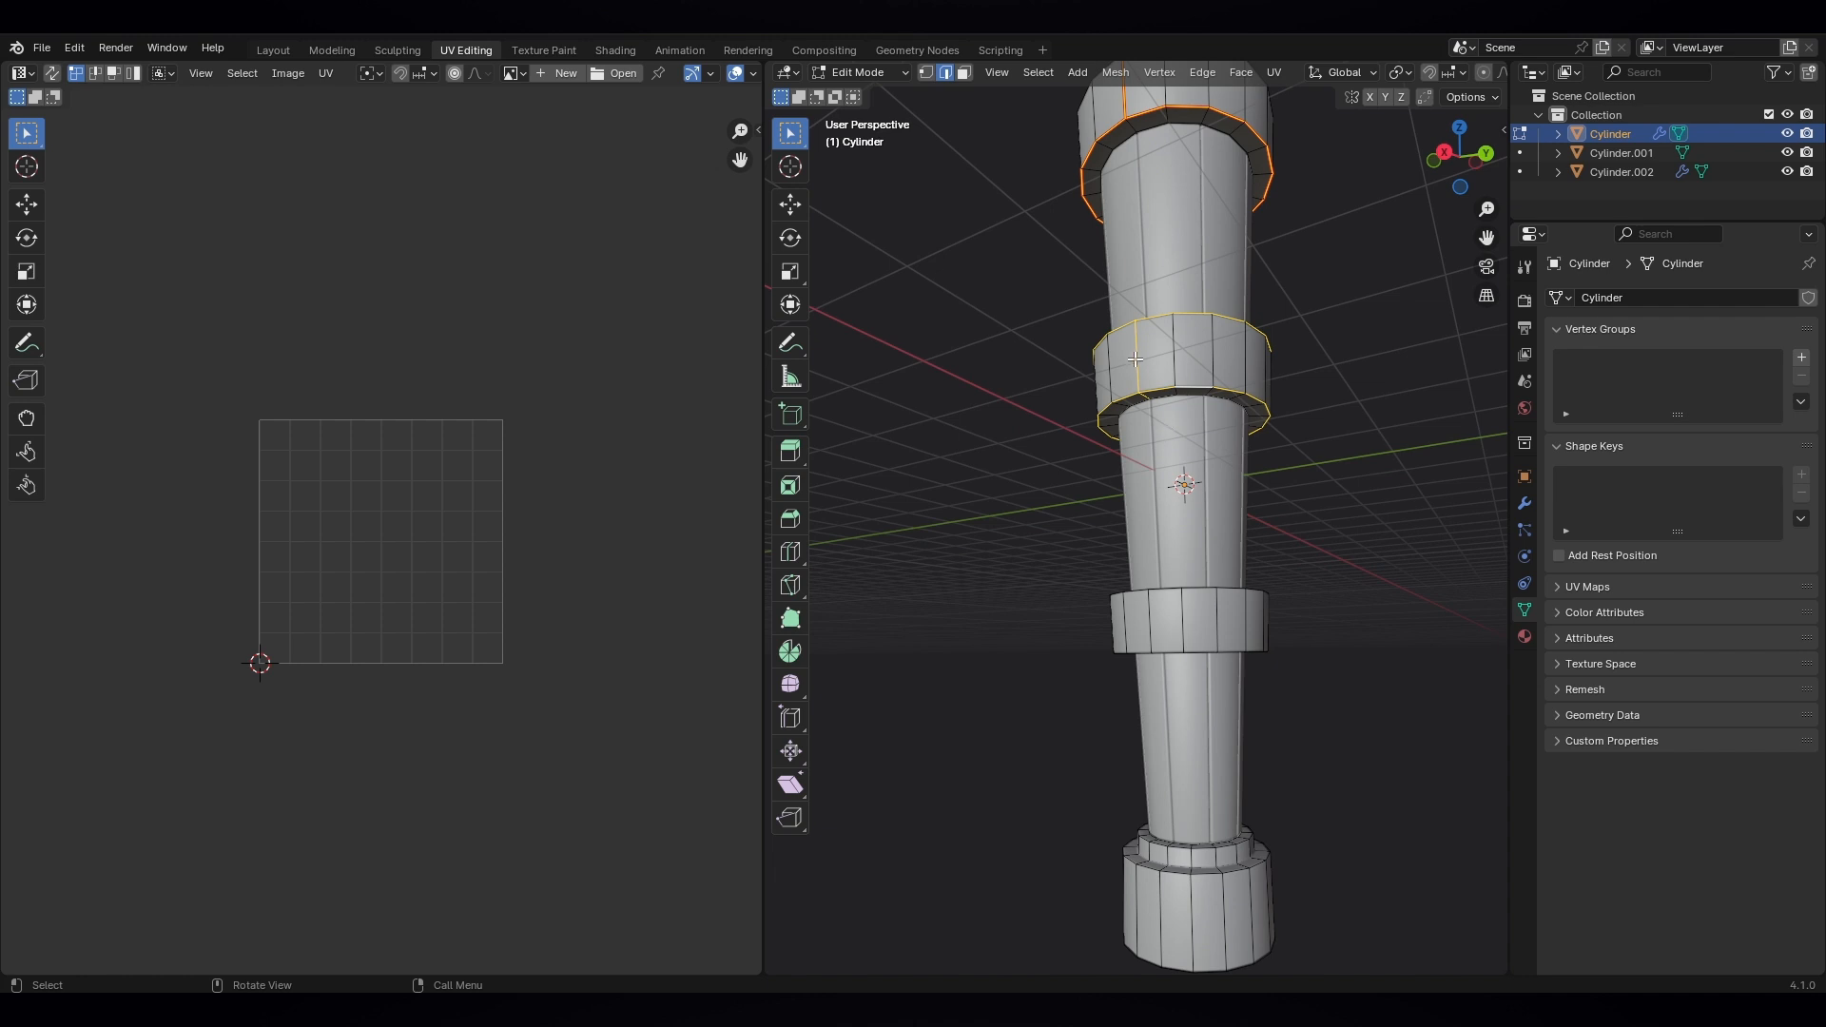
middle_click_drag(1134, 358, 1179, 462)
key("ctrl+e")
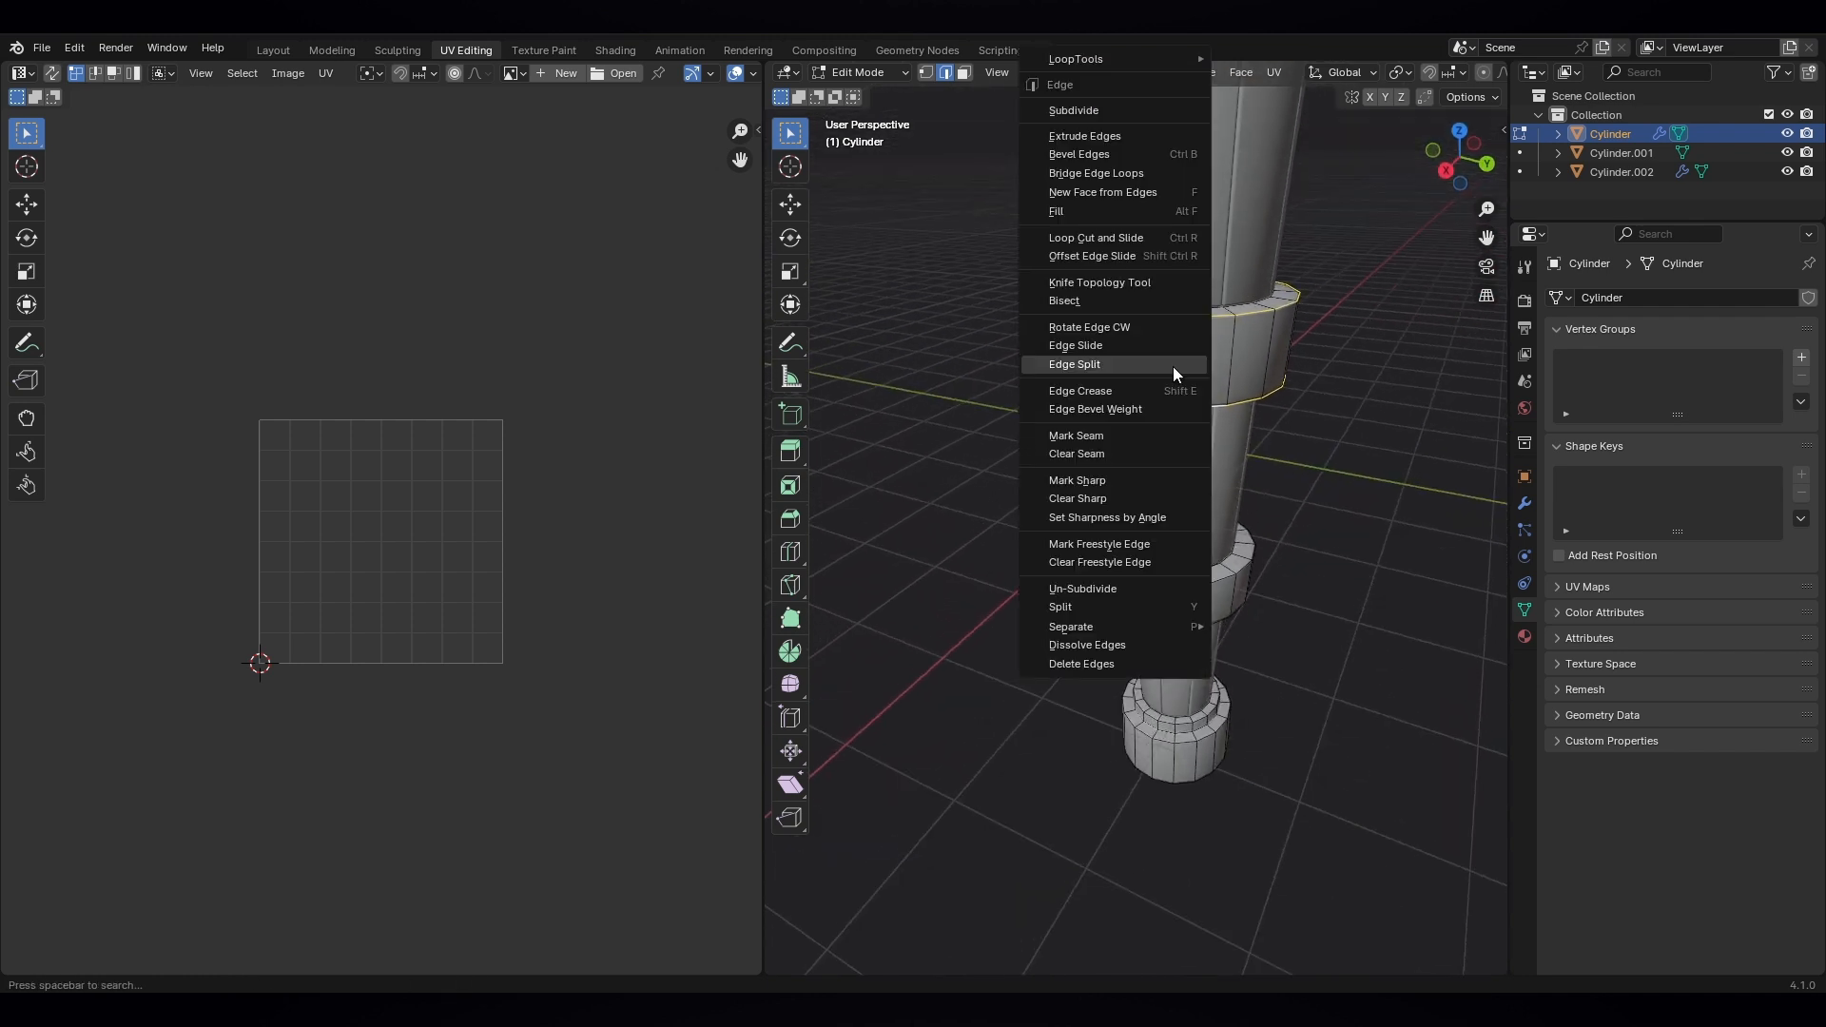
left_click(1076, 435)
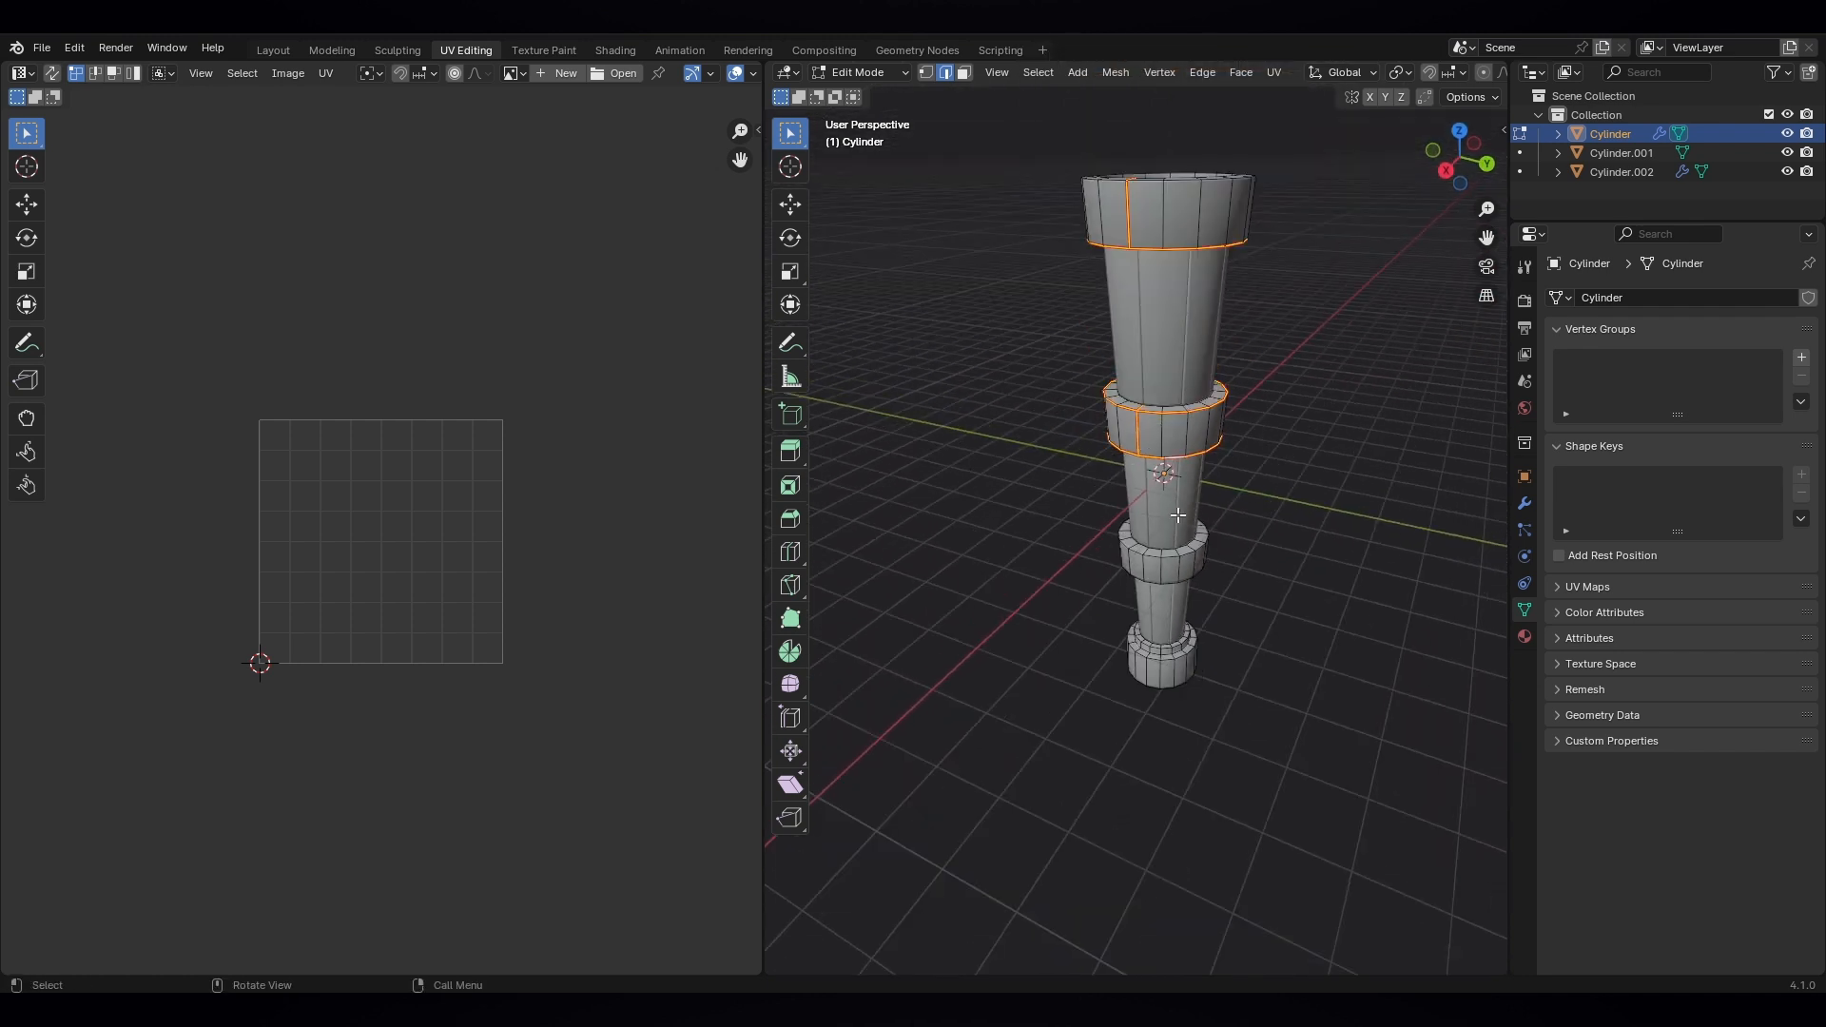
- Mark a vertical edge plus the upper and lower outer edge loops of the third ring as seams
middle_click_drag(1178, 515, 1109, 419)
scroll(1142, 594, "up", 2)
left_click(1126, 578, "shift")
left_click(1142, 556, "alt+shift")
left_click(1145, 621, "alt+shift")
right_click(1131, 550)
left_click(1132, 550)
- Mark the line of vertical edges and the bottom outer edge loop of the lowest ring as seams
scroll(1131, 549, "down", 3)
scroll(1127, 609, "up", 5)
middle_click_drag(1108, 608, 1104, 670)
left_click(1104, 728)
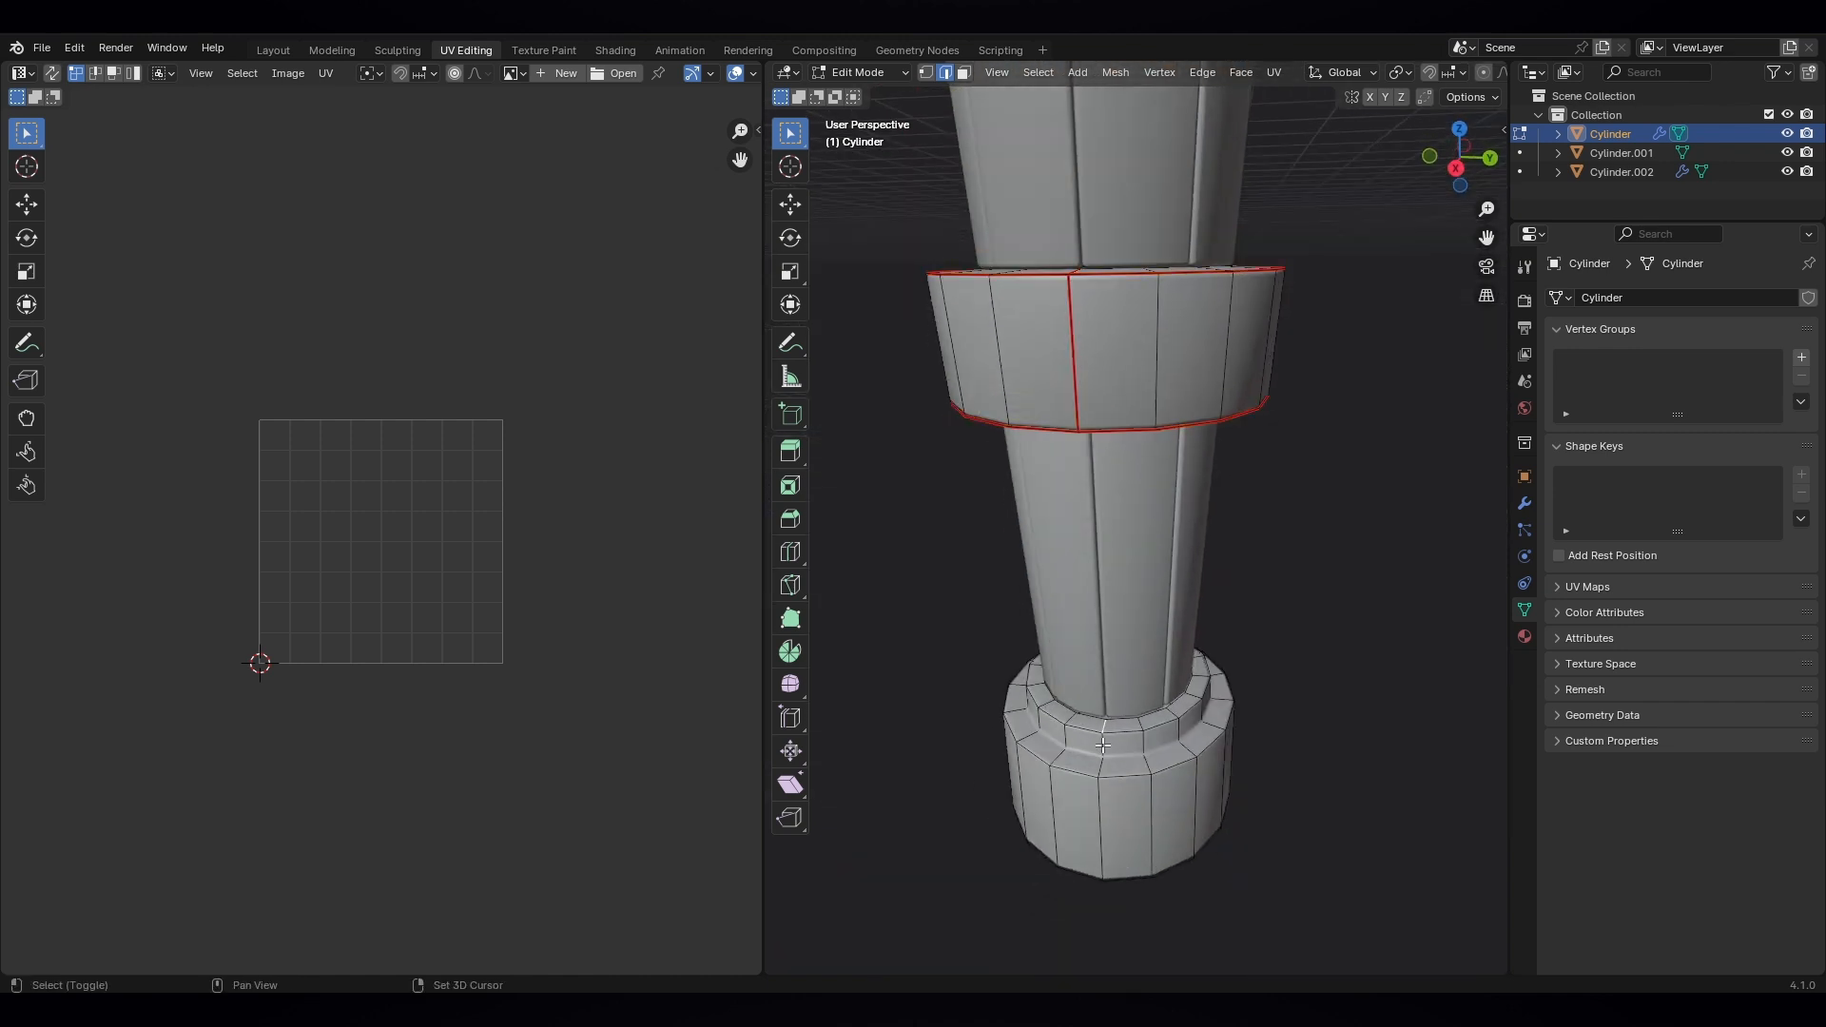
left_click(1102, 825, "shift")
middle_click_drag(1103, 837, 1104, 742)
scroll(1104, 846, "down", 2)
mouse_move(1104, 666)
middle_mouse_down()
mouse_move(1114, 751)
mouse_move(1122, 666)
middle_mouse_up()
left_click(1129, 804, "alt+shift")
middle_click_drag(1129, 799, 1116, 749)
right_click(1115, 748)
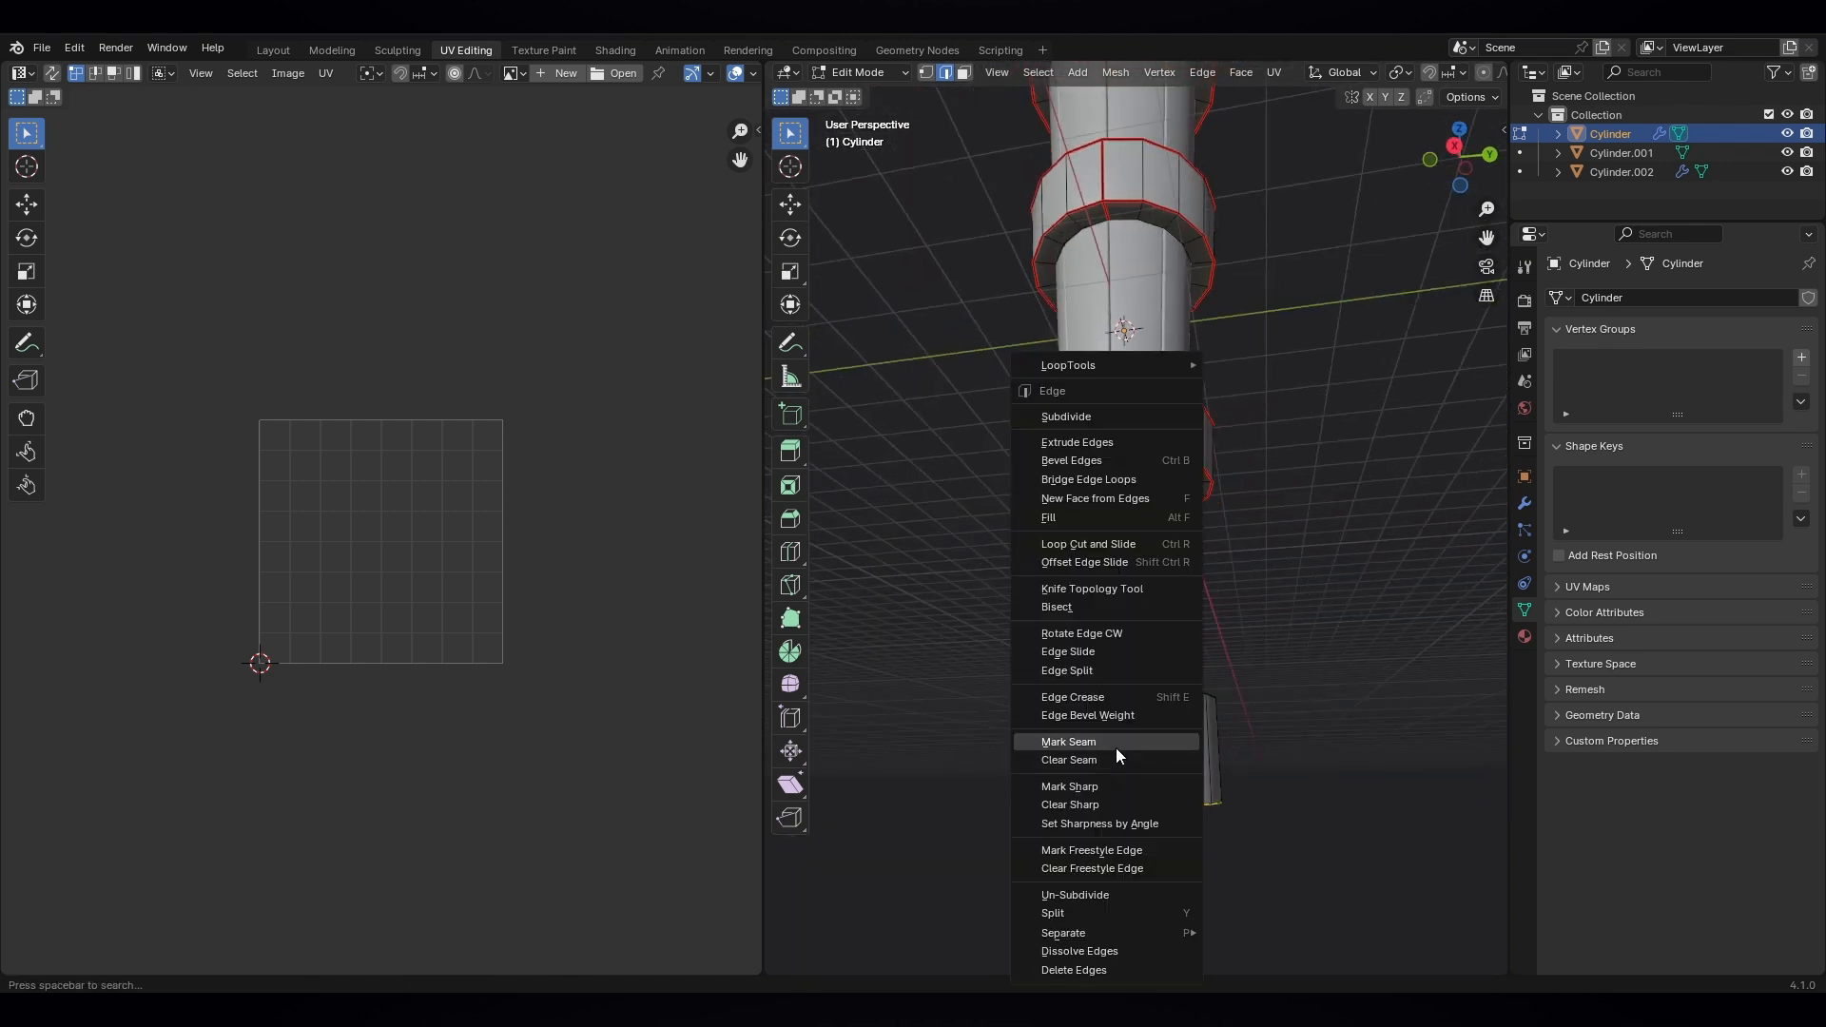
left_click(1116, 742)
- Select the whole ring mesh, unwrap it along the seams, and fit the UV layout to the view
scroll(1154, 709, "down", 5)
key("a")
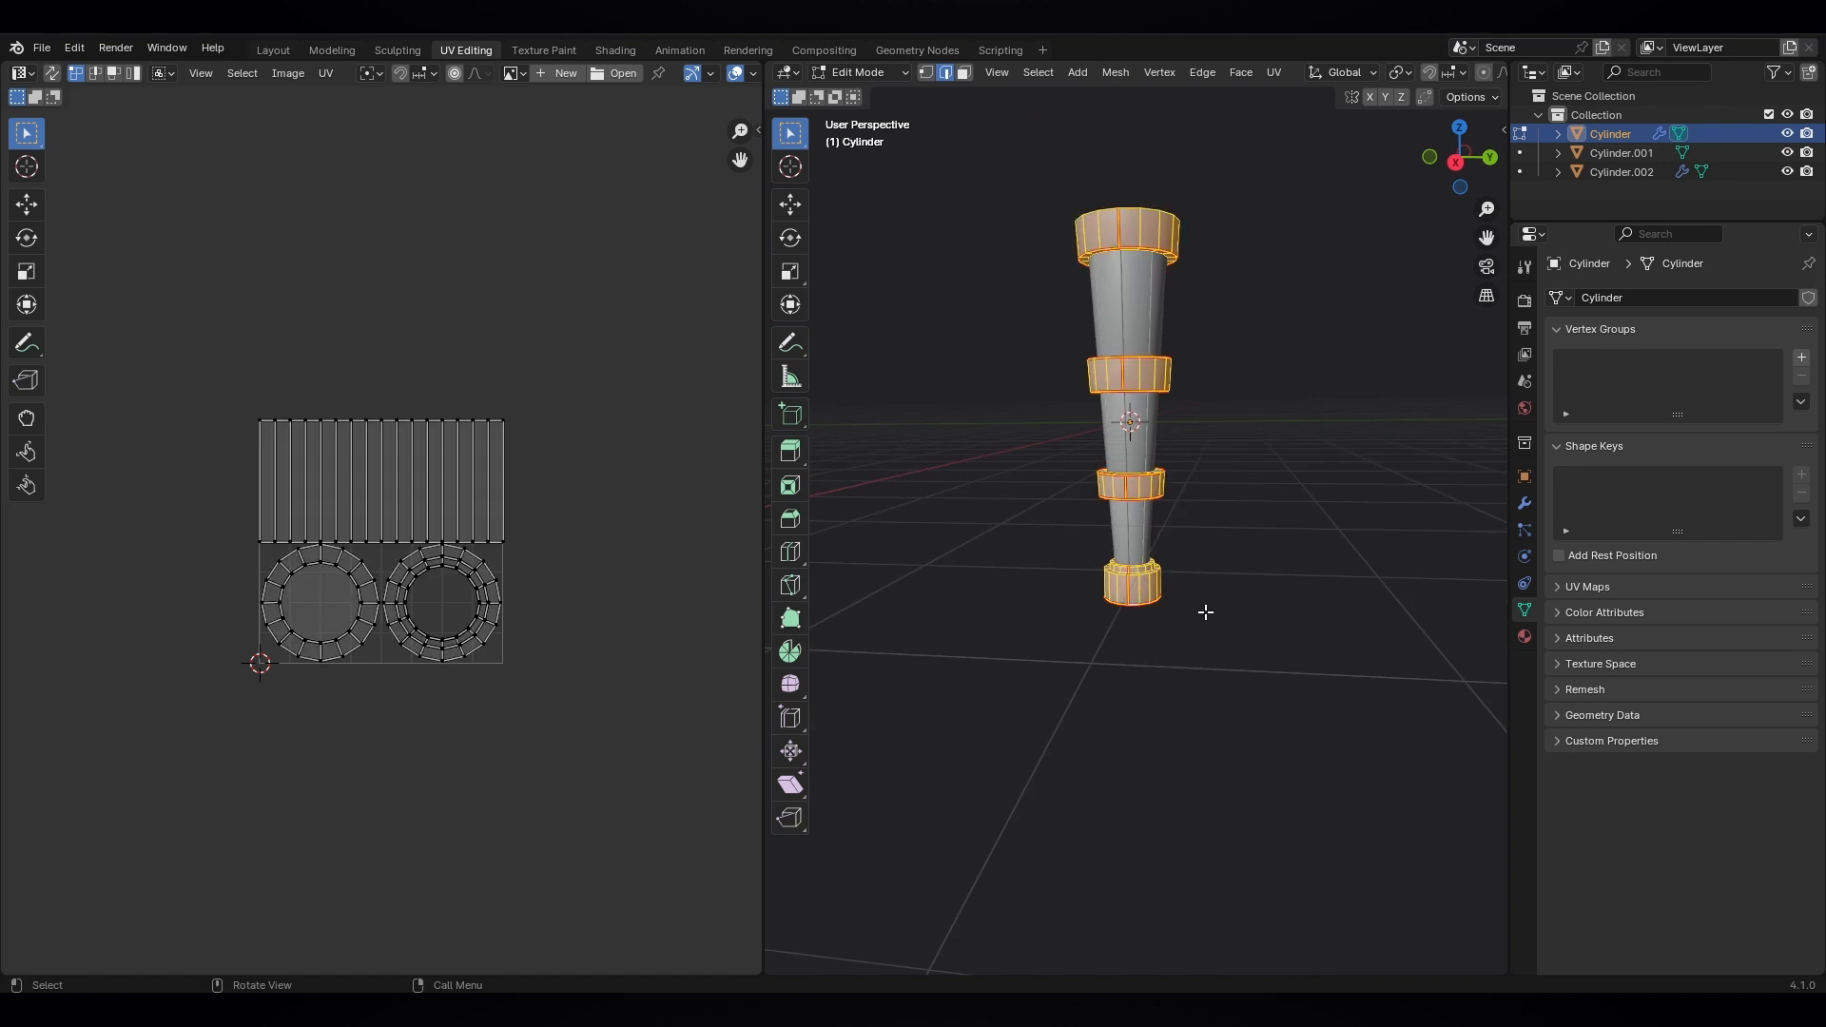
key("u")
left_click(1206, 401)
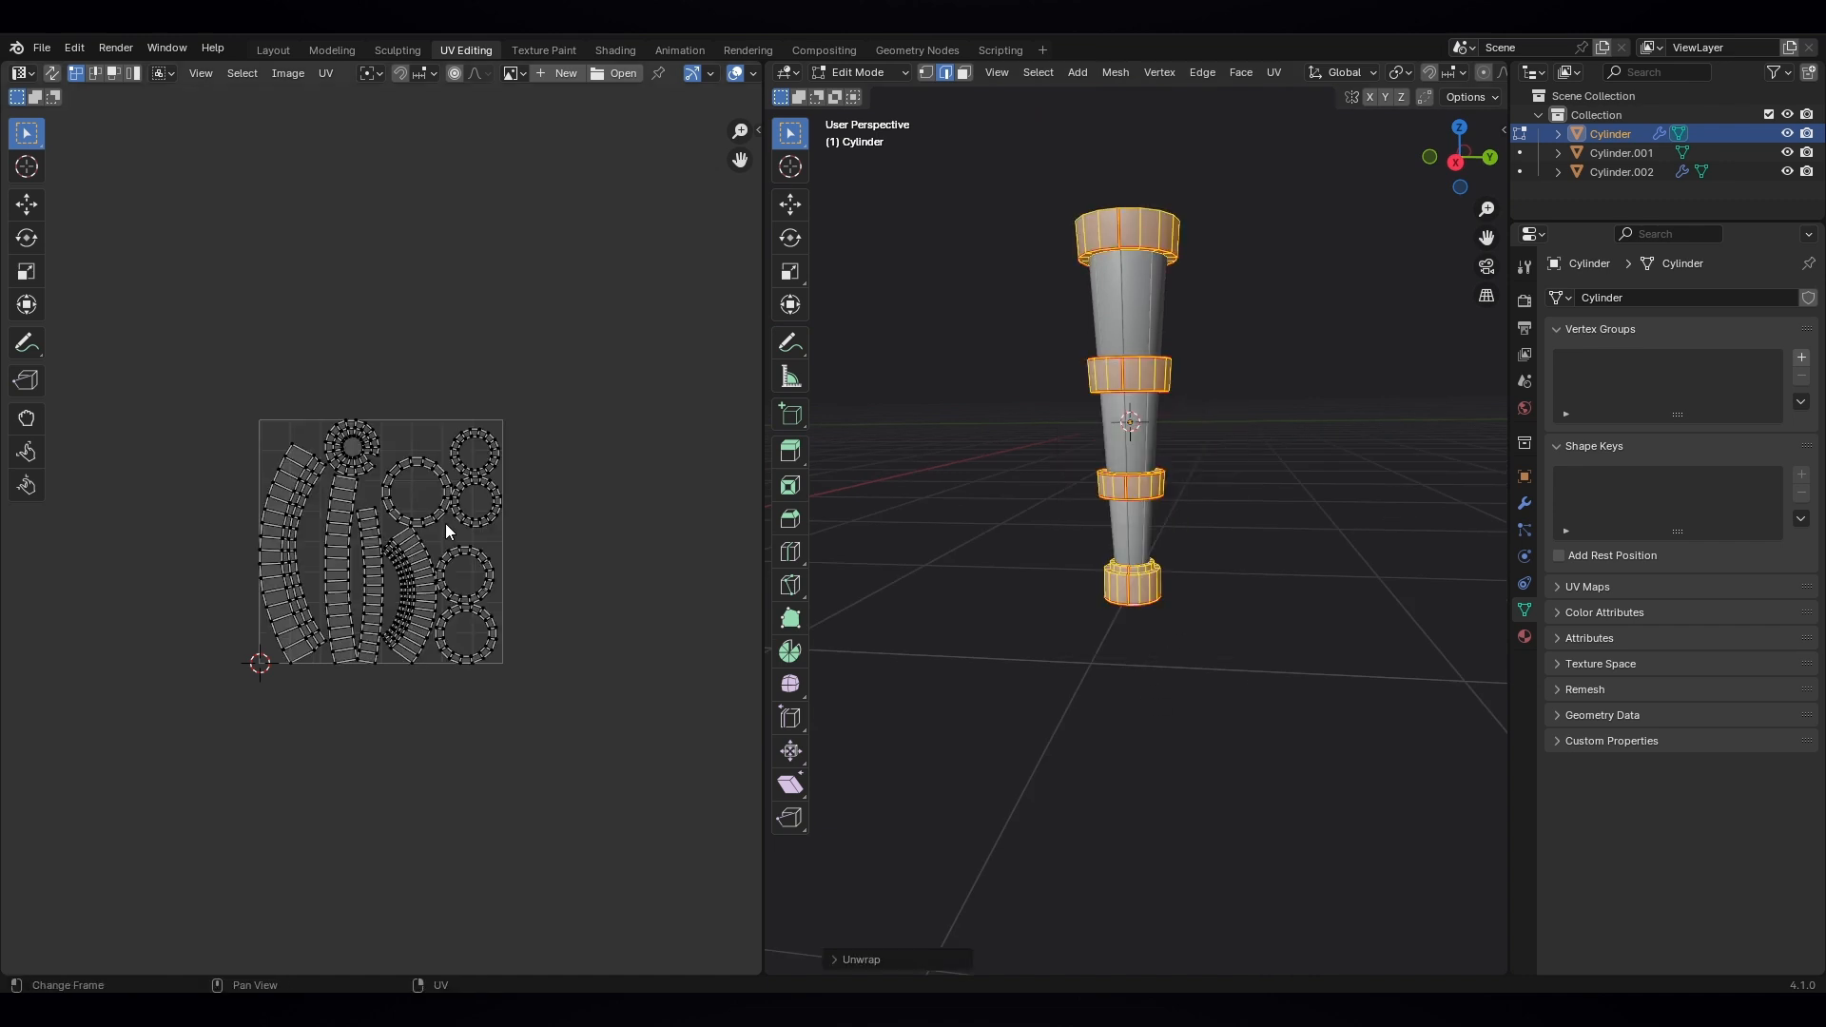
key("Home")
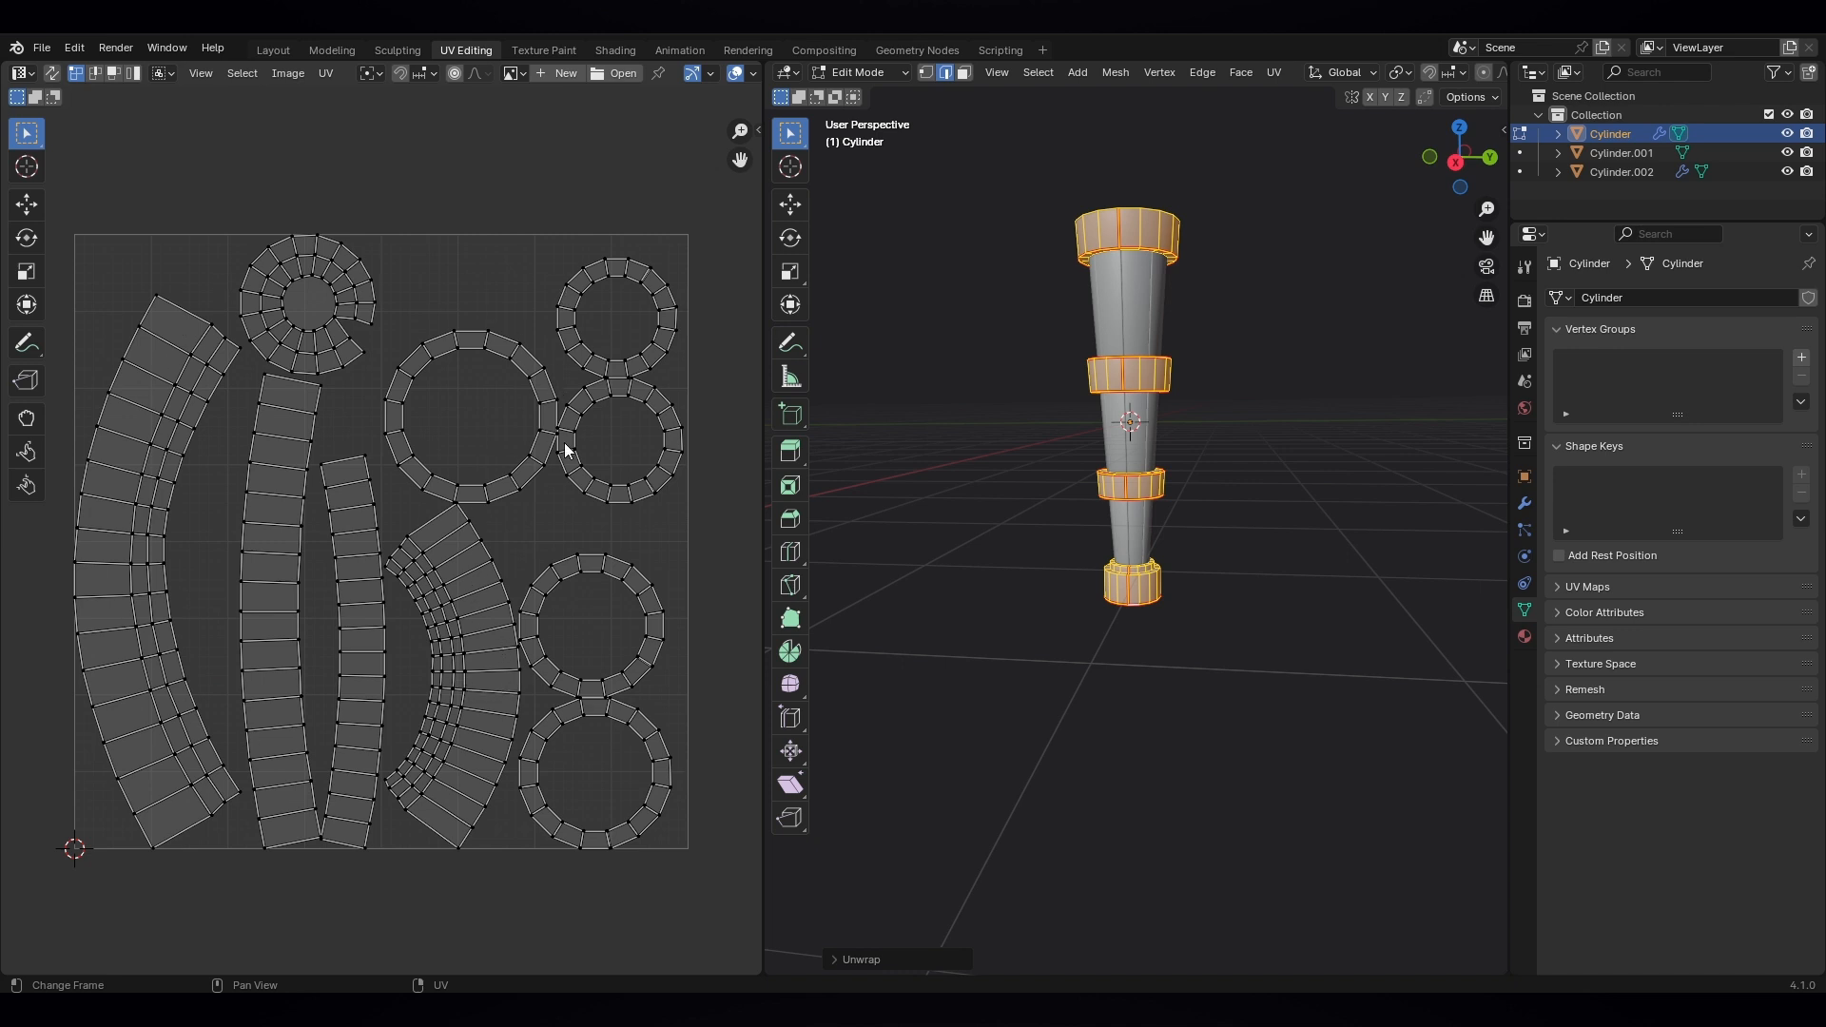
- Turn on the Display Stretch overlay in the UV editor, using the Angle type
left_click(709, 81)
scroll(728, 77, "down", 2)
left_click(676, 74)
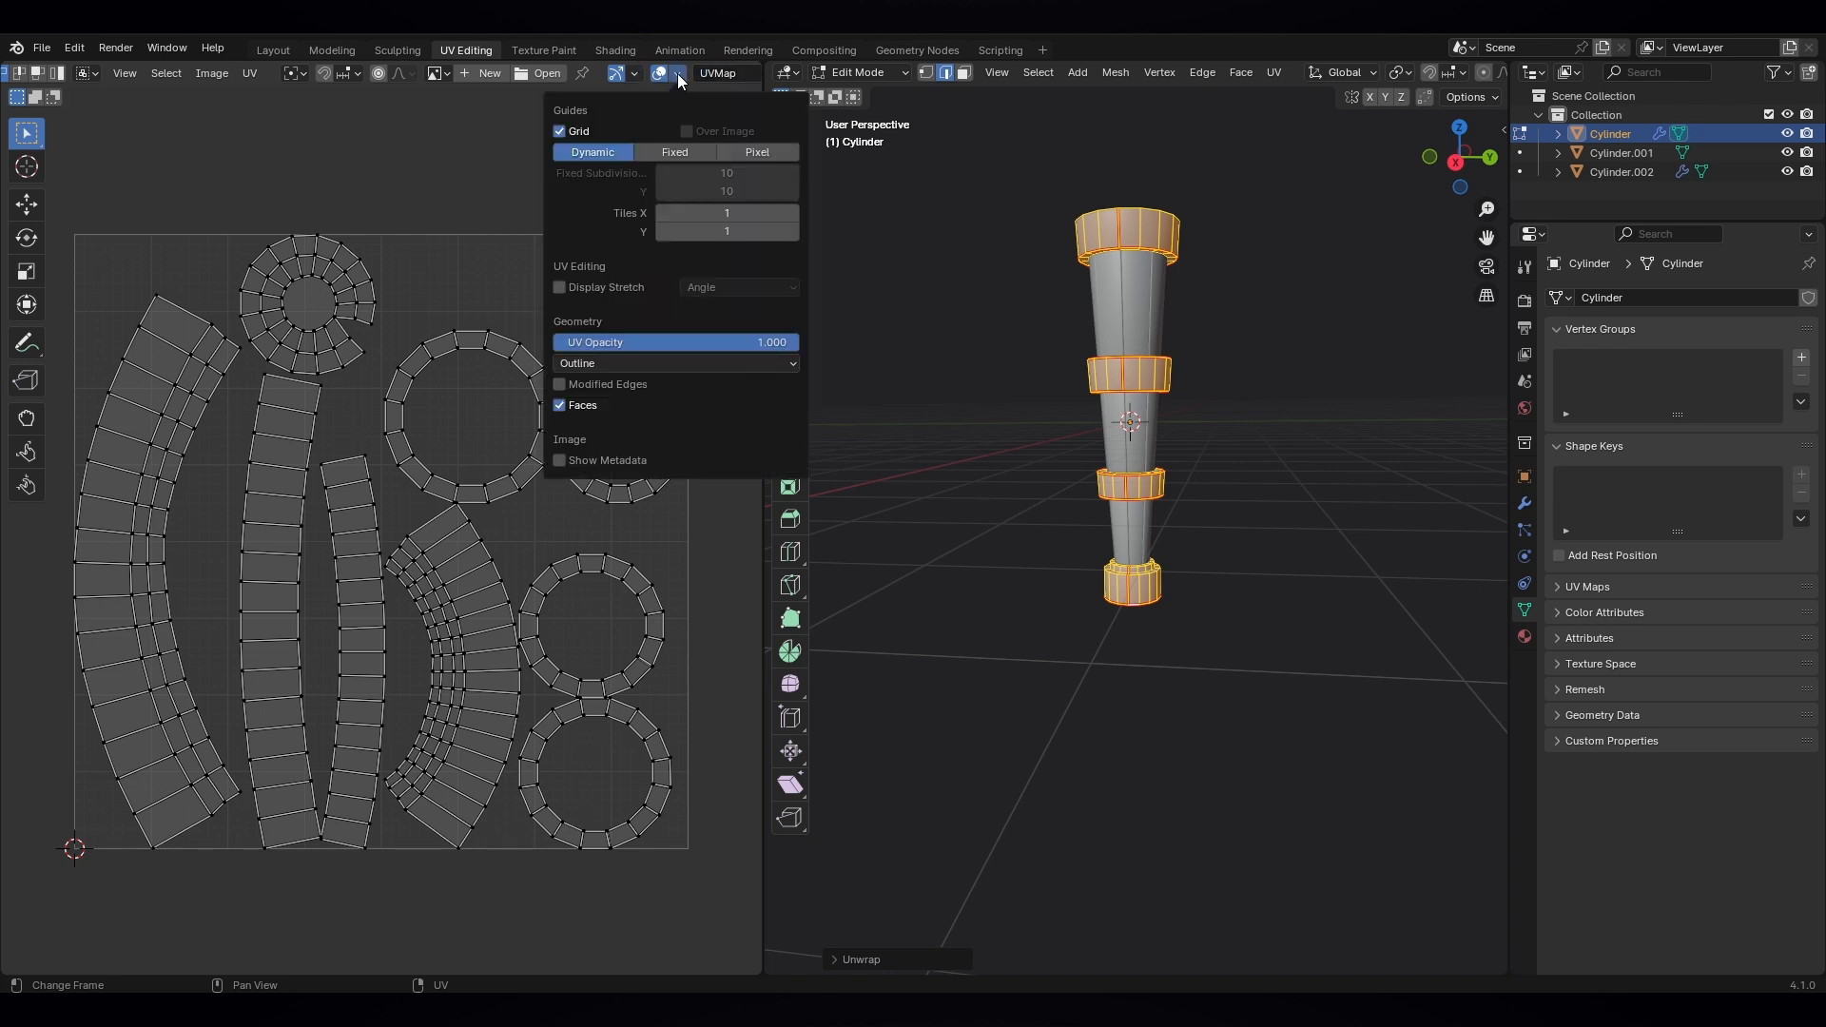
left_click(560, 287)
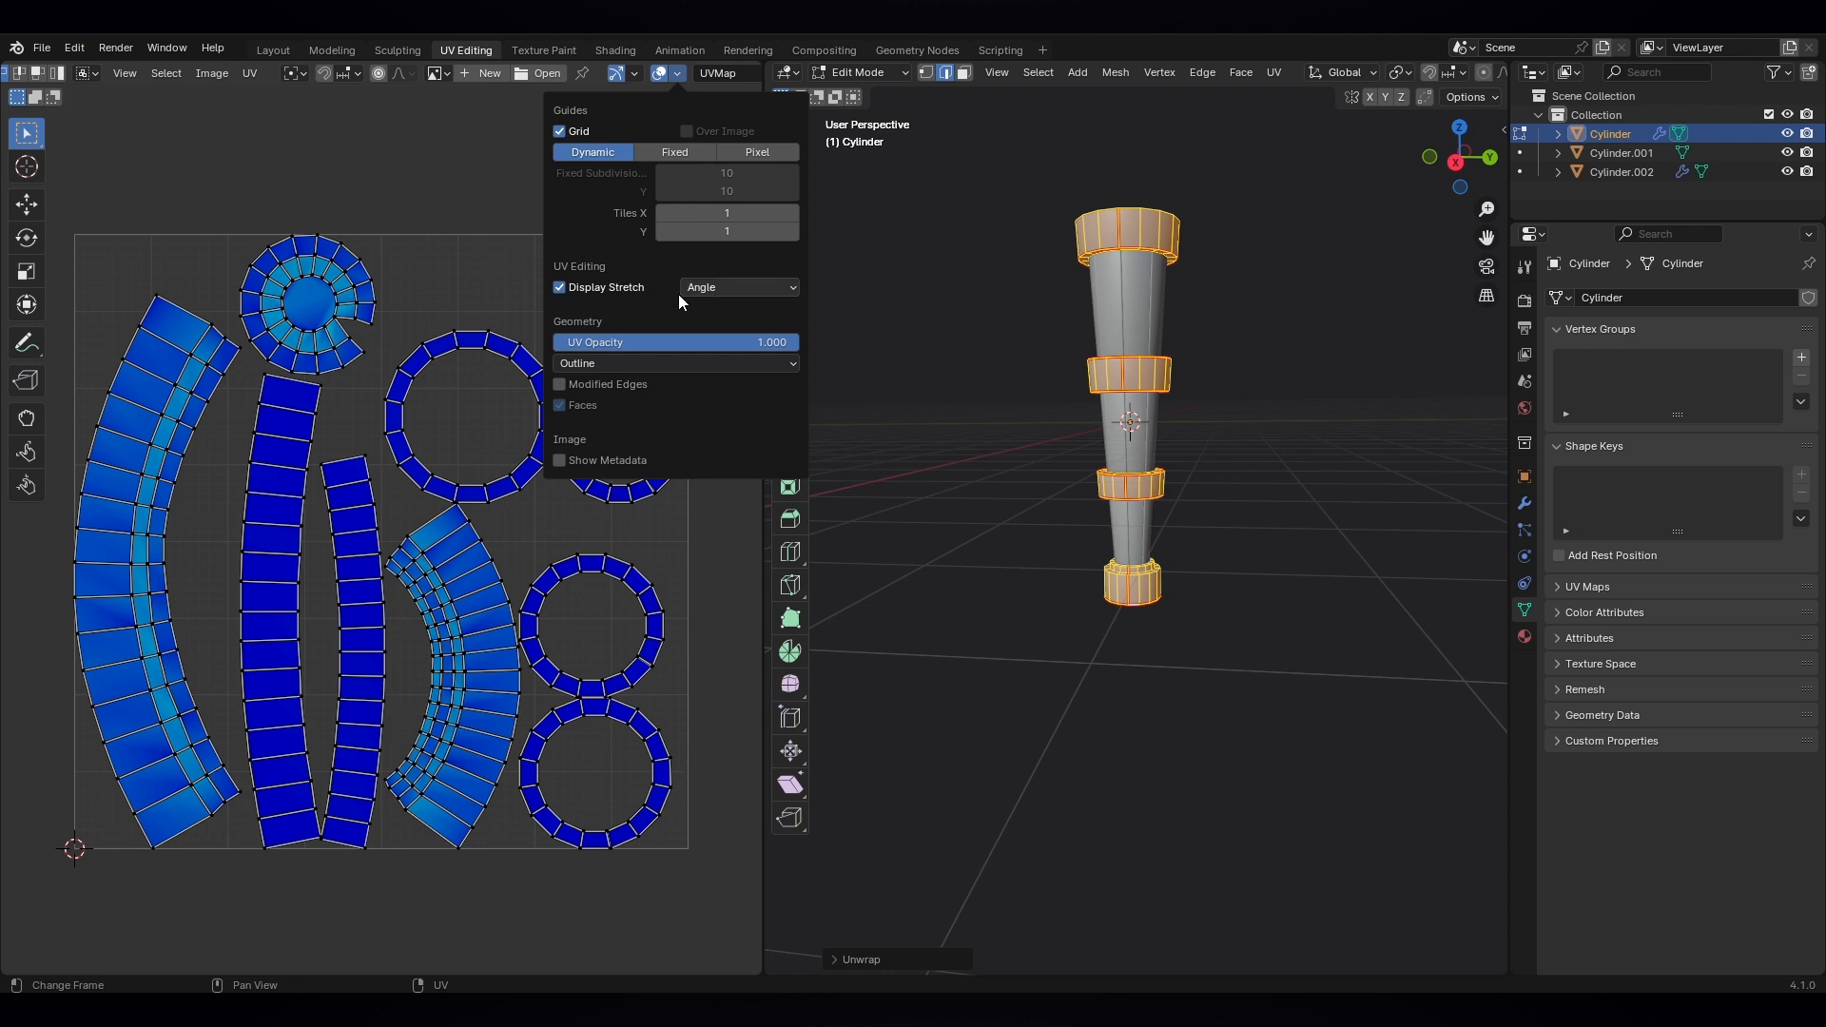
left_click(682, 73)
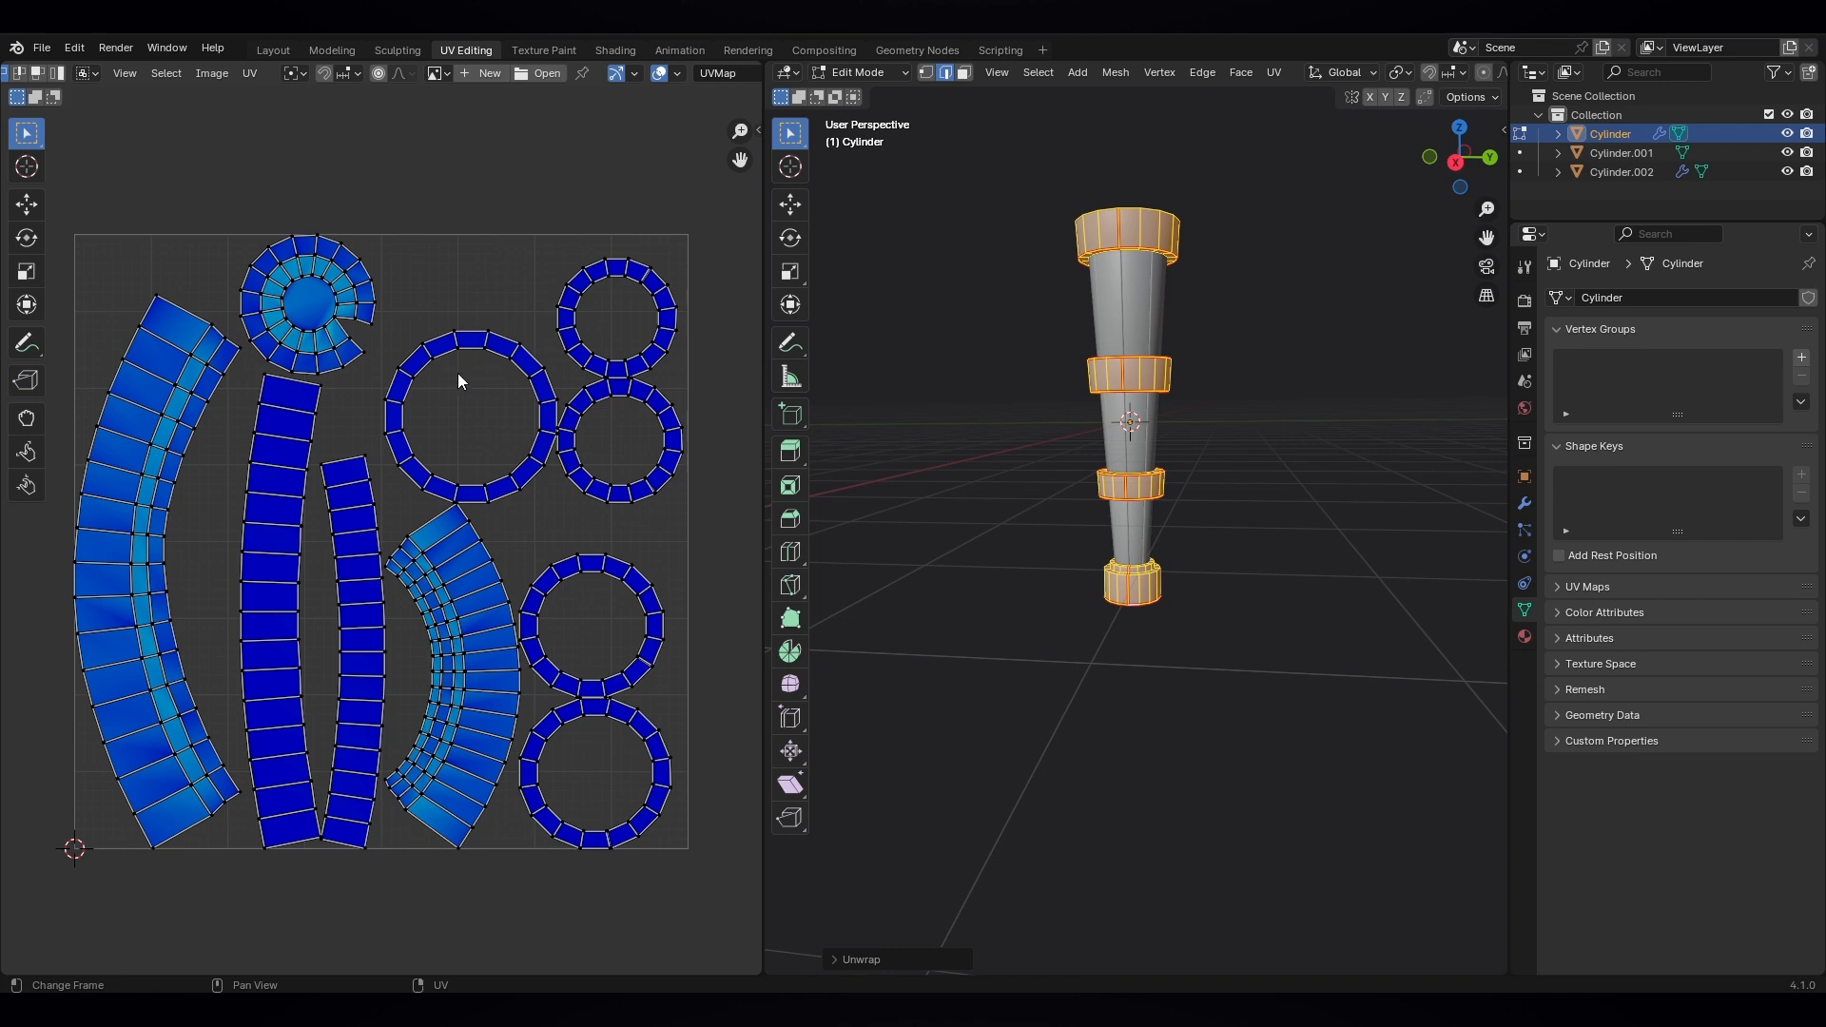
scroll(330, 316, "down", 2)
scroll(304, 409, "up", 4)
scroll(332, 402, "down", 2)
scroll(101, 68, "up", 3)
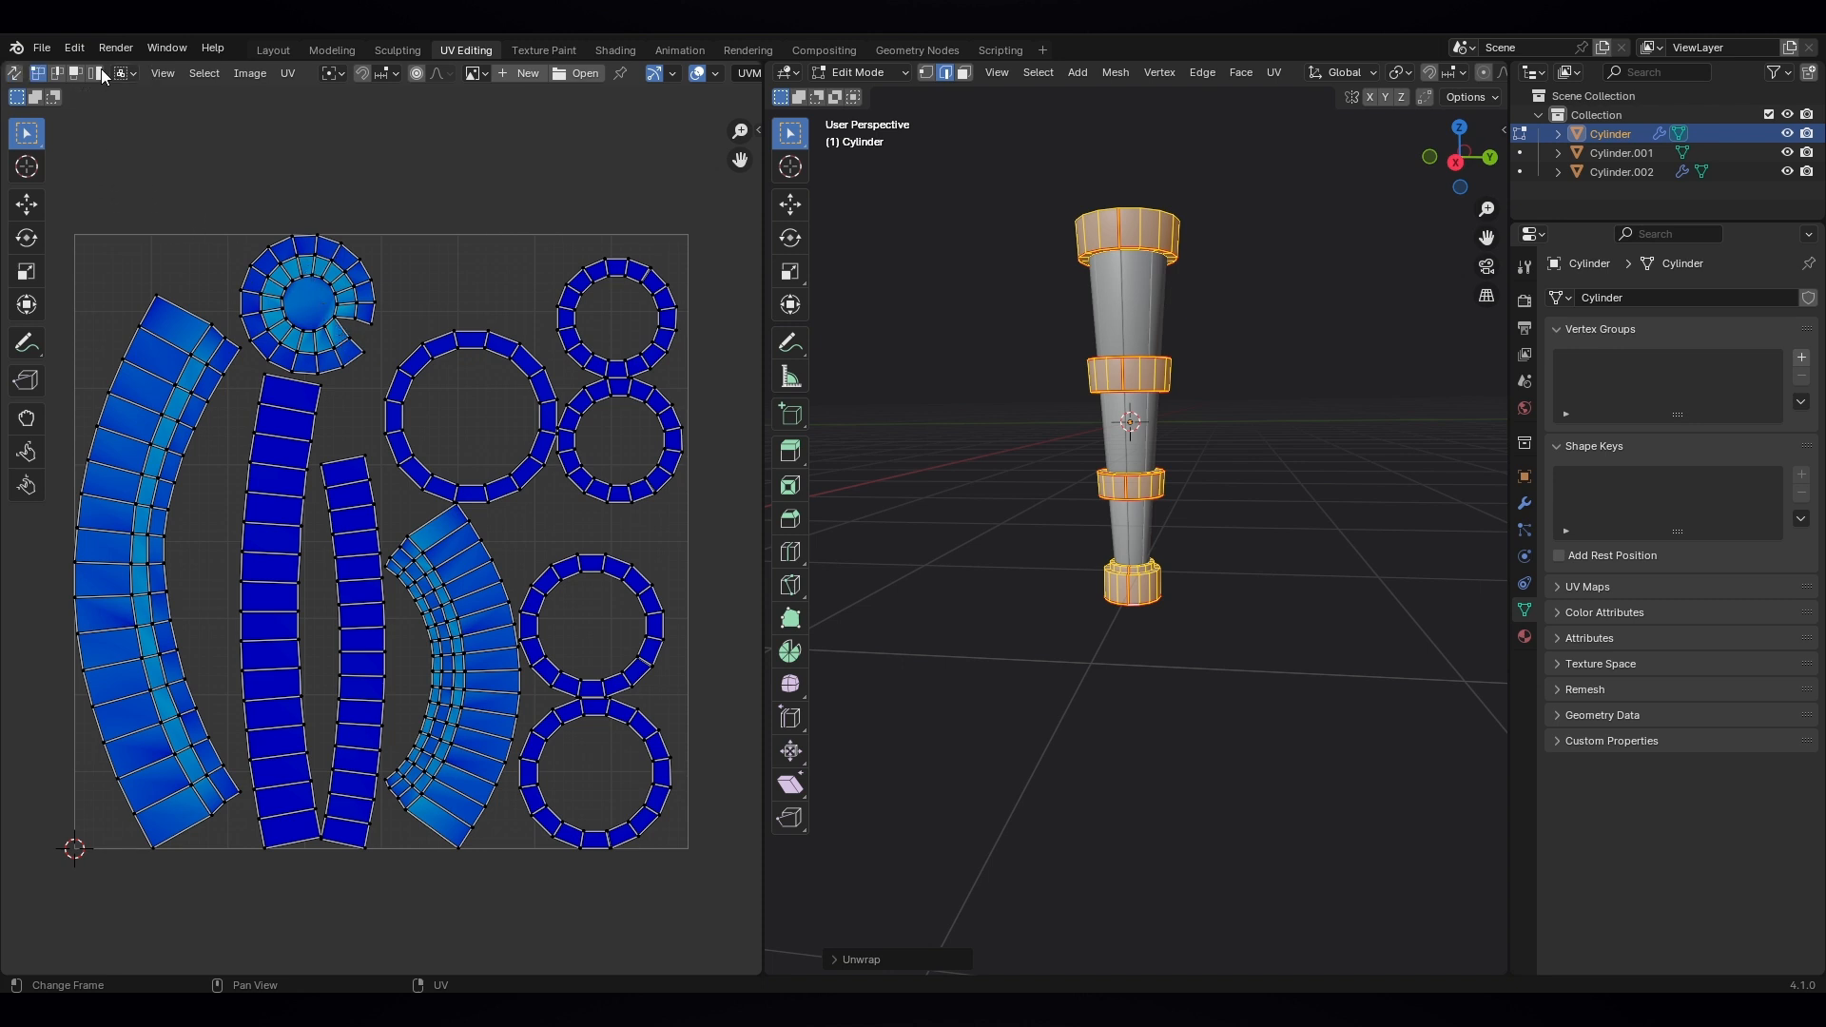
left_click(335, 323)
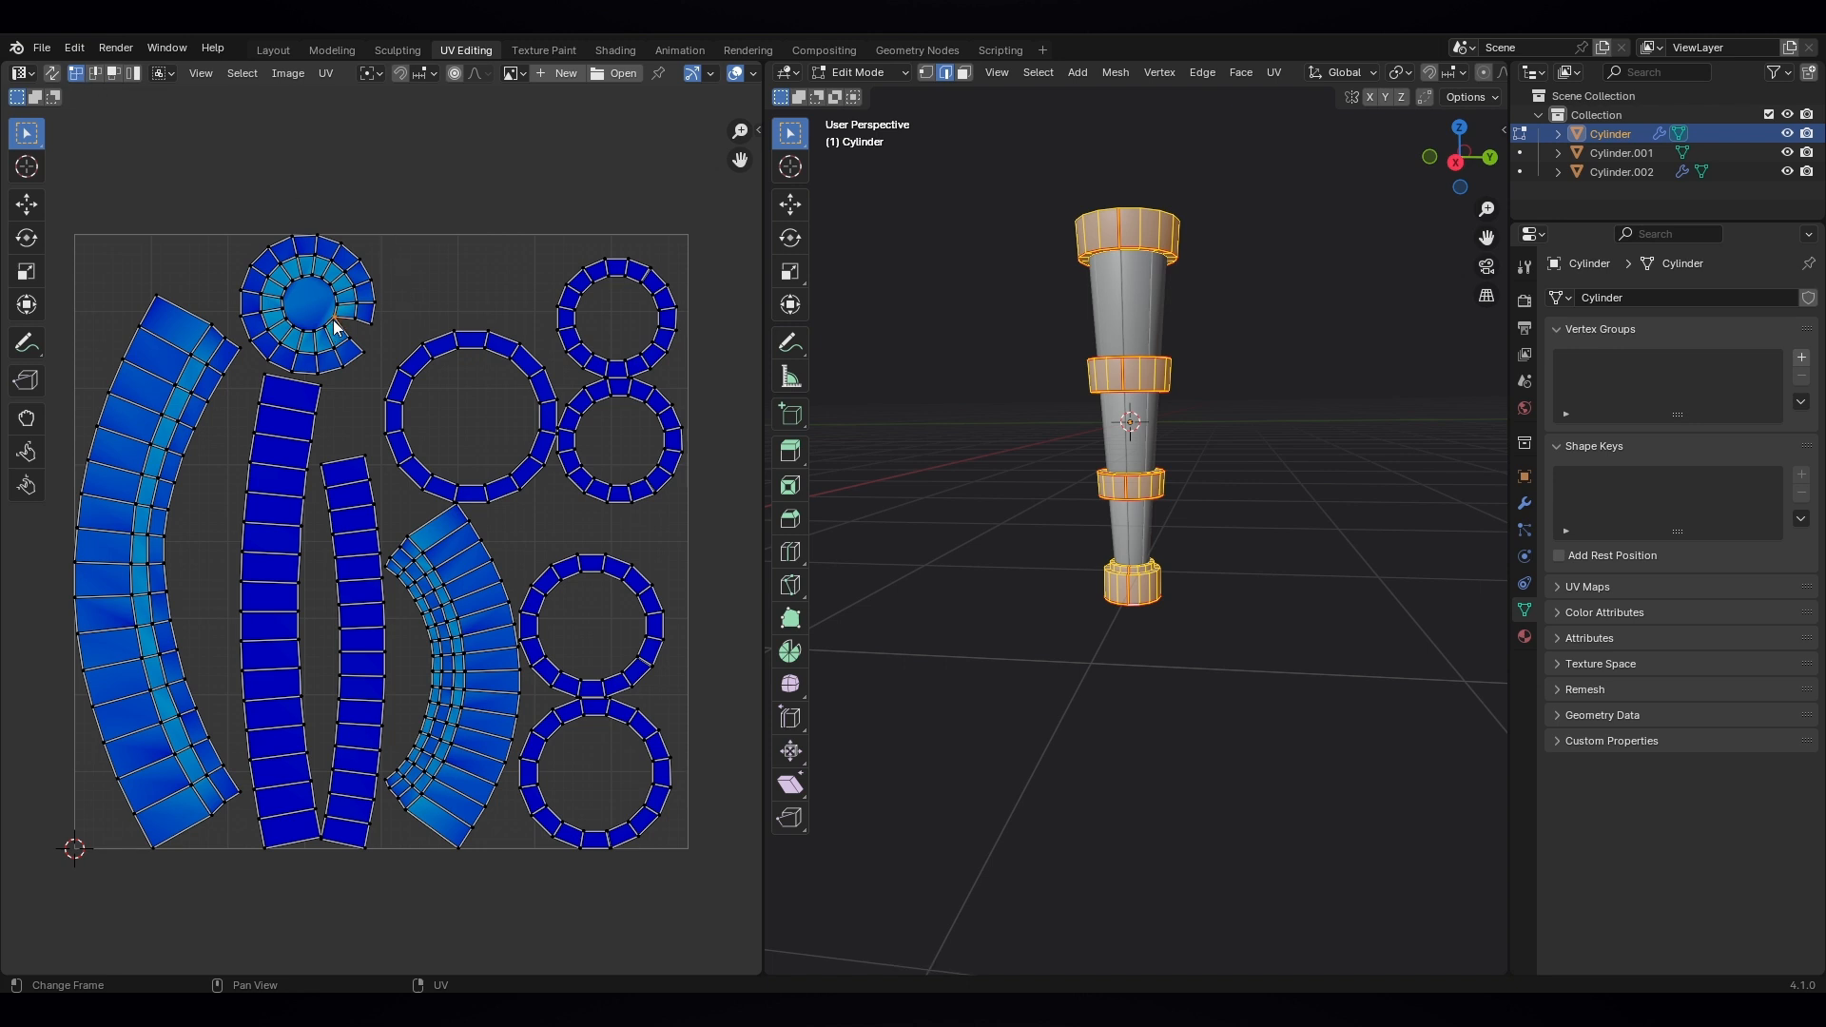
key("alt+a")
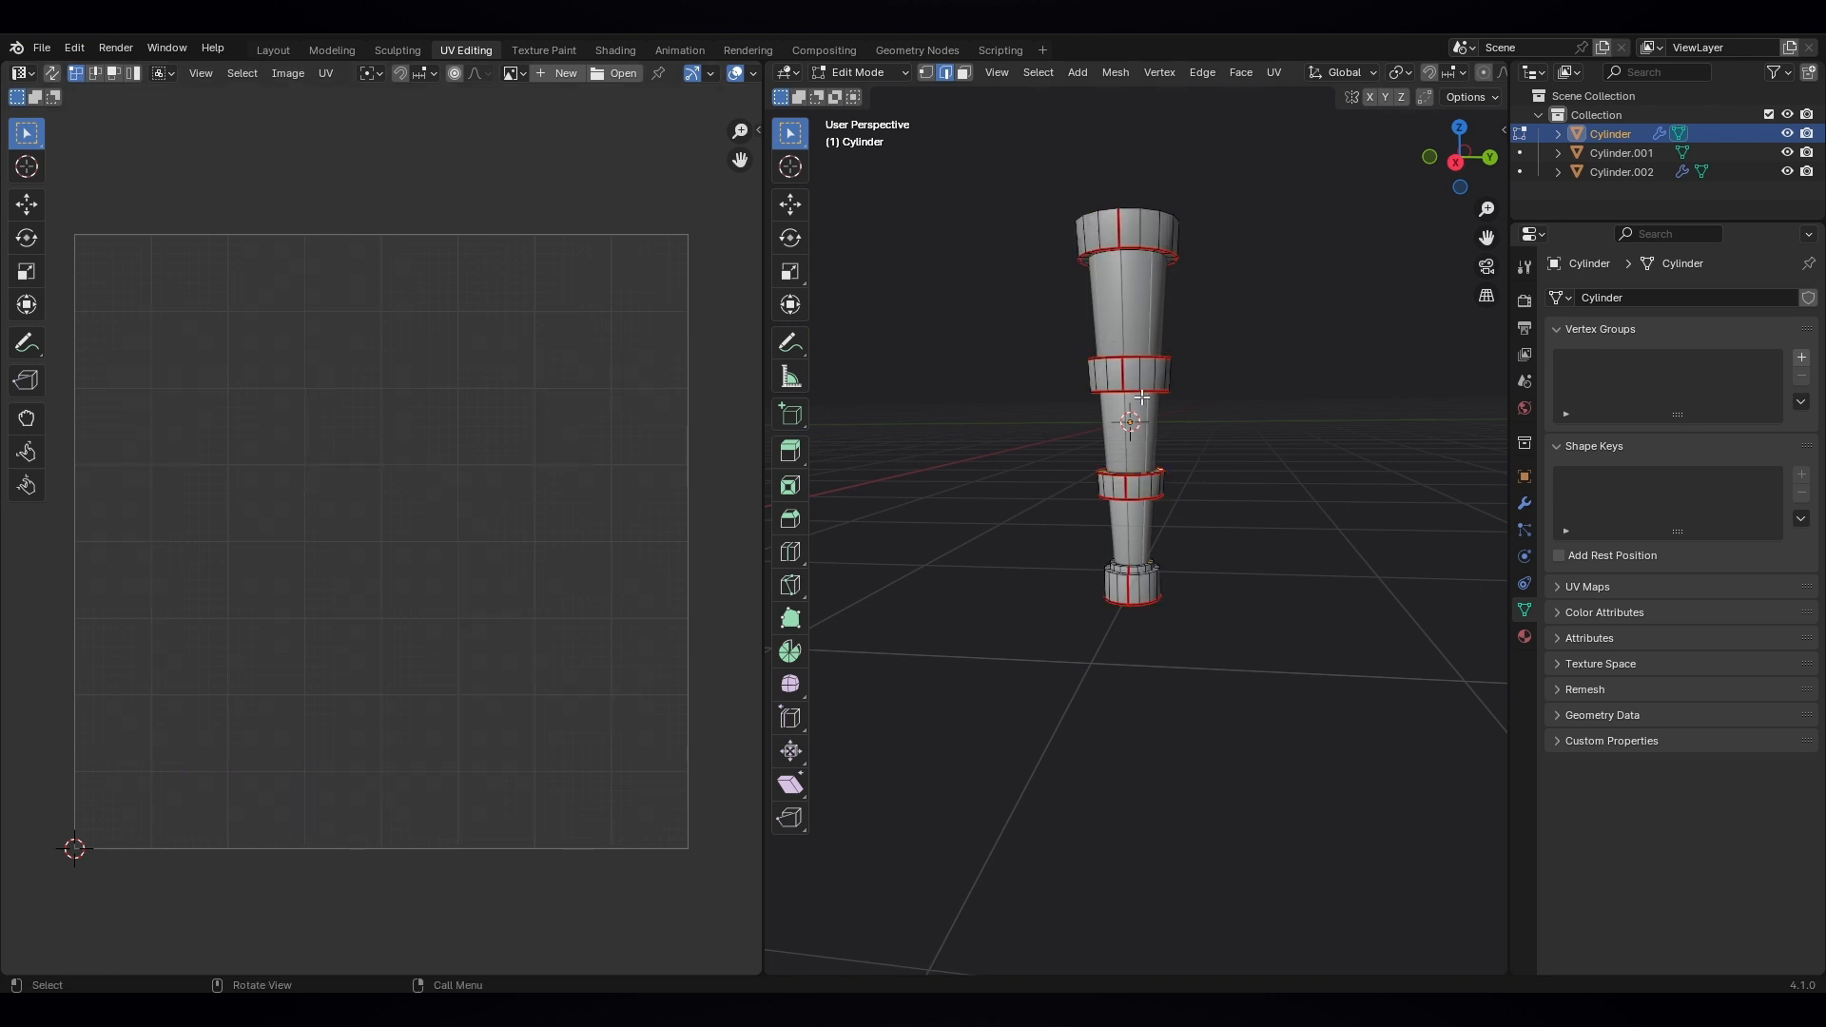
left_click_drag(1051, 184, 1232, 678)
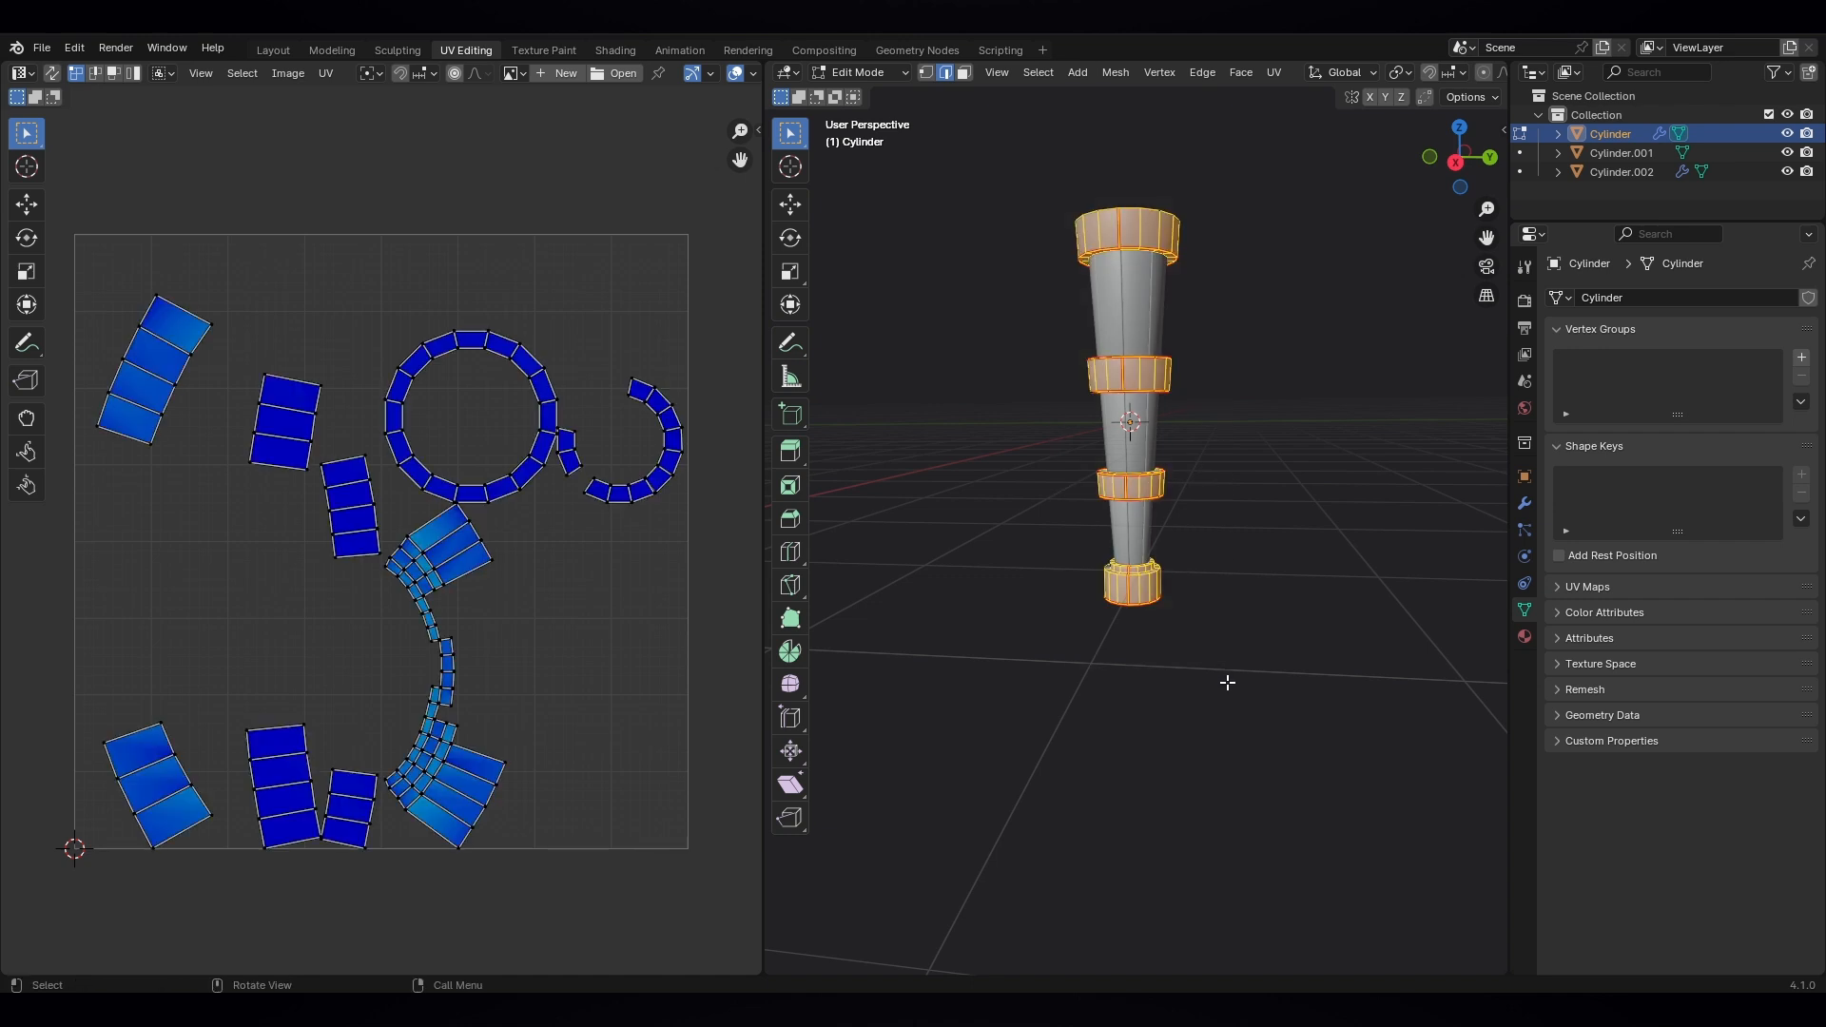
left_click(1316, 527)
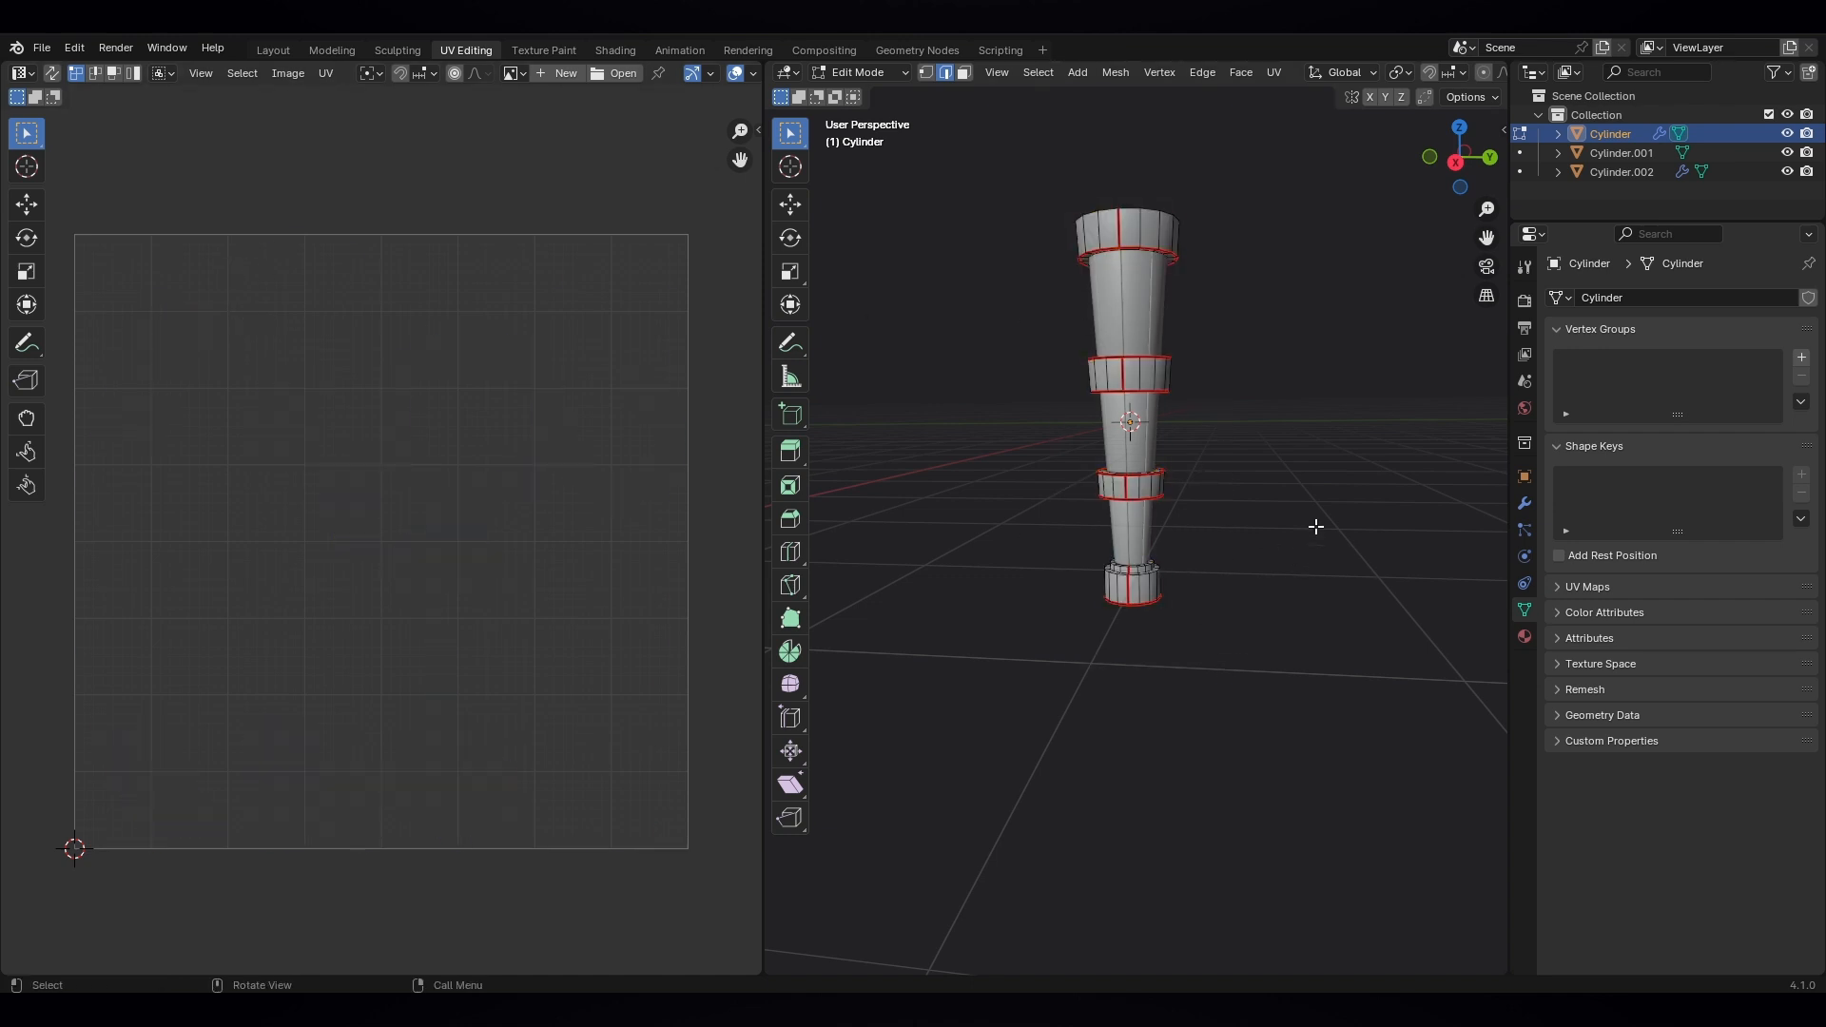
key("a")
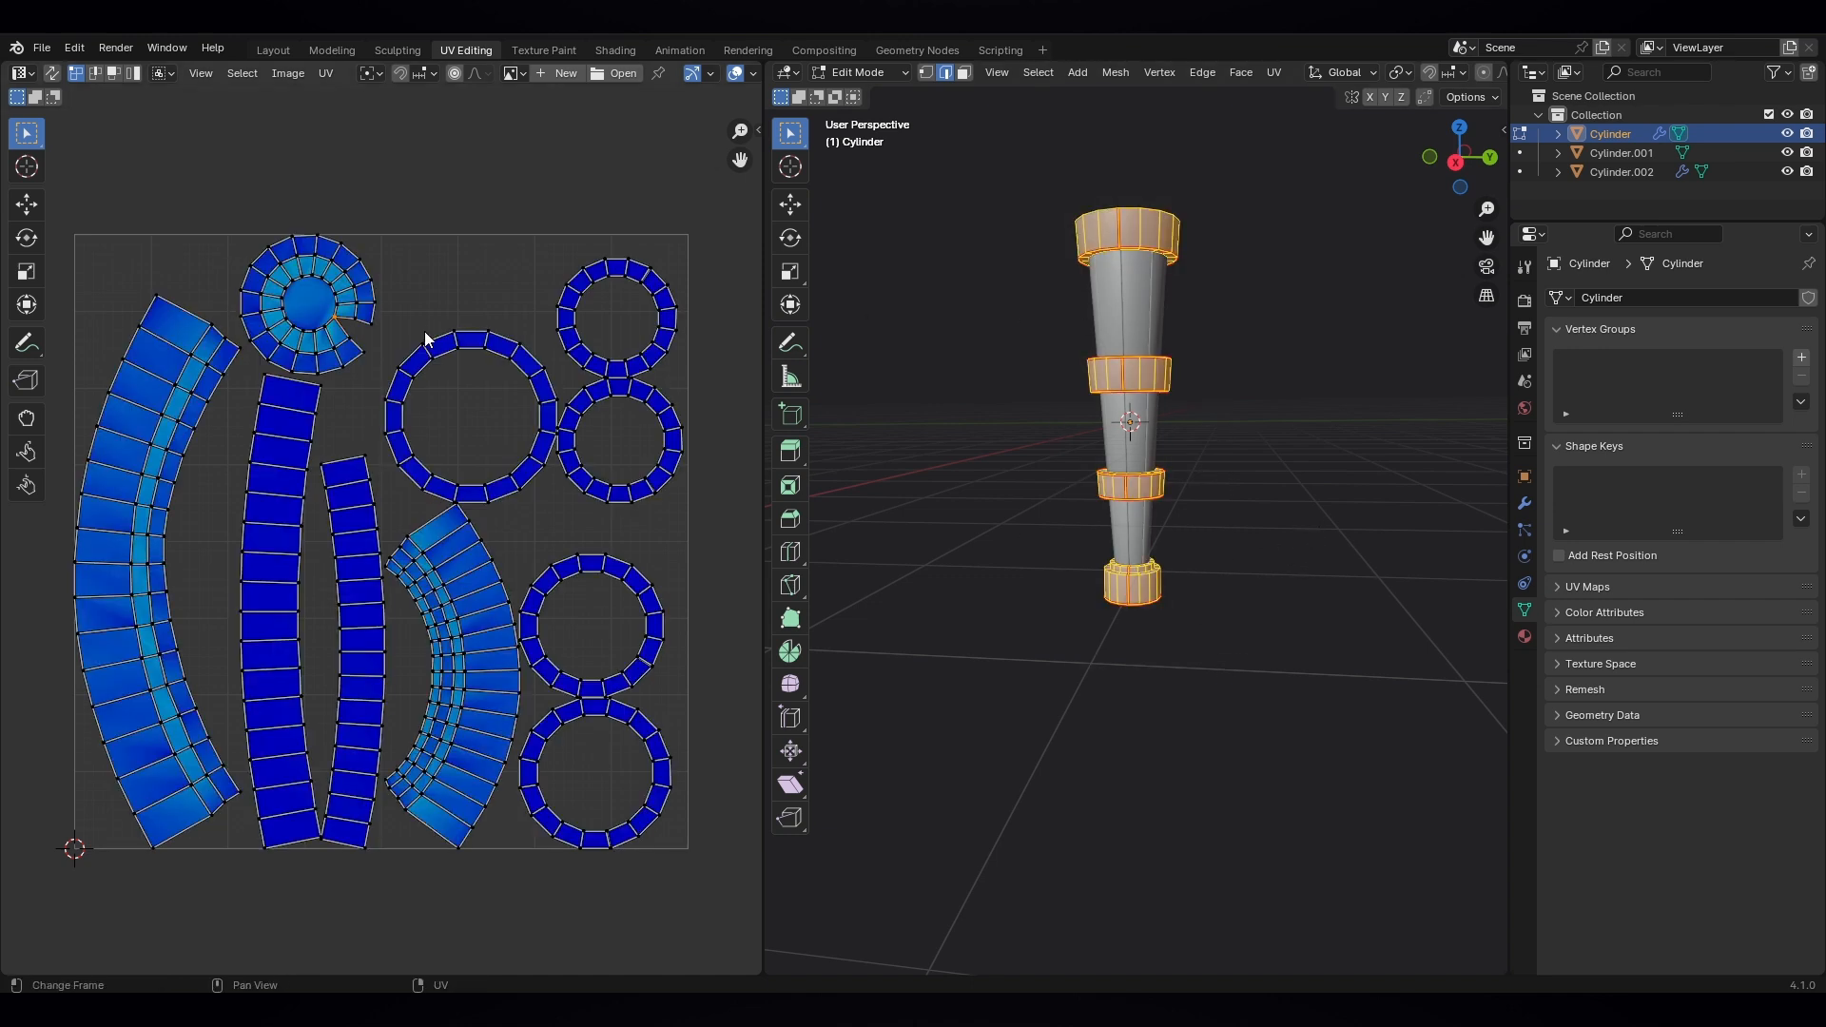
- Enable UV sync selection, select the edge at the gap of the small circular island, and frame it on the model
left_click(53, 71)
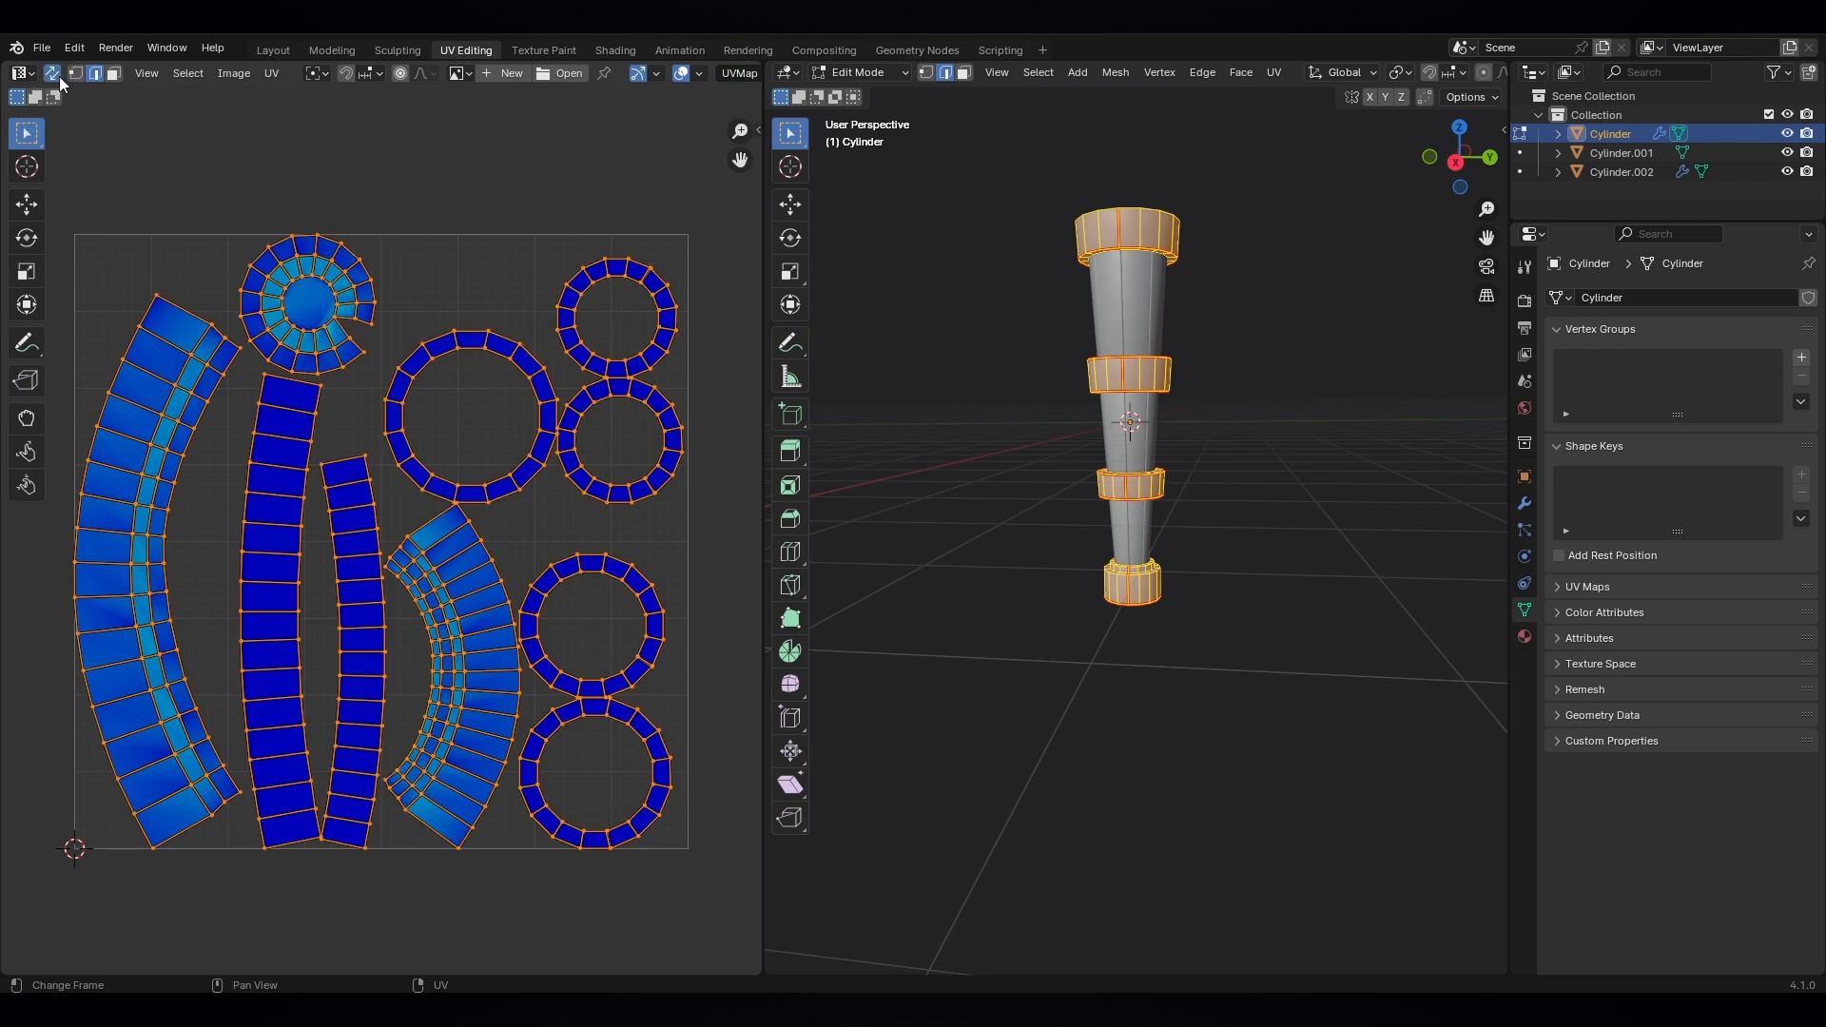
left_click(343, 324)
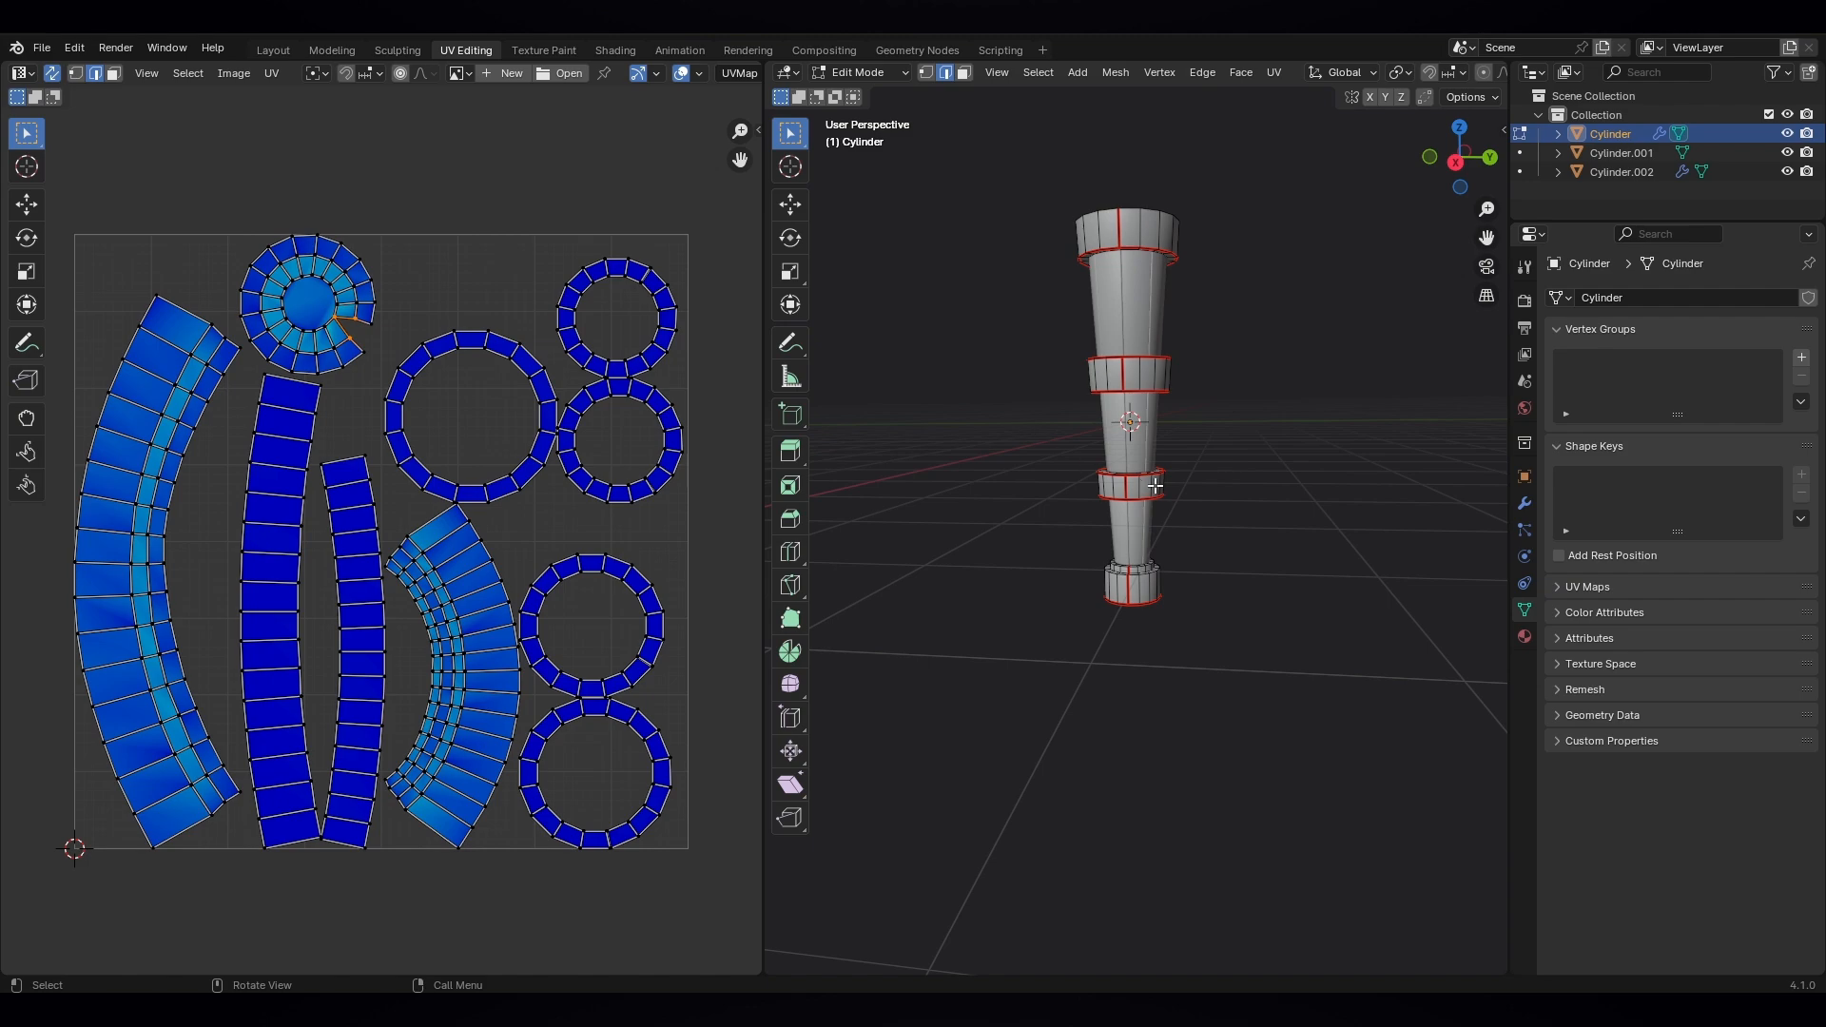
middle_click_drag(1220, 454, 1084, 445)
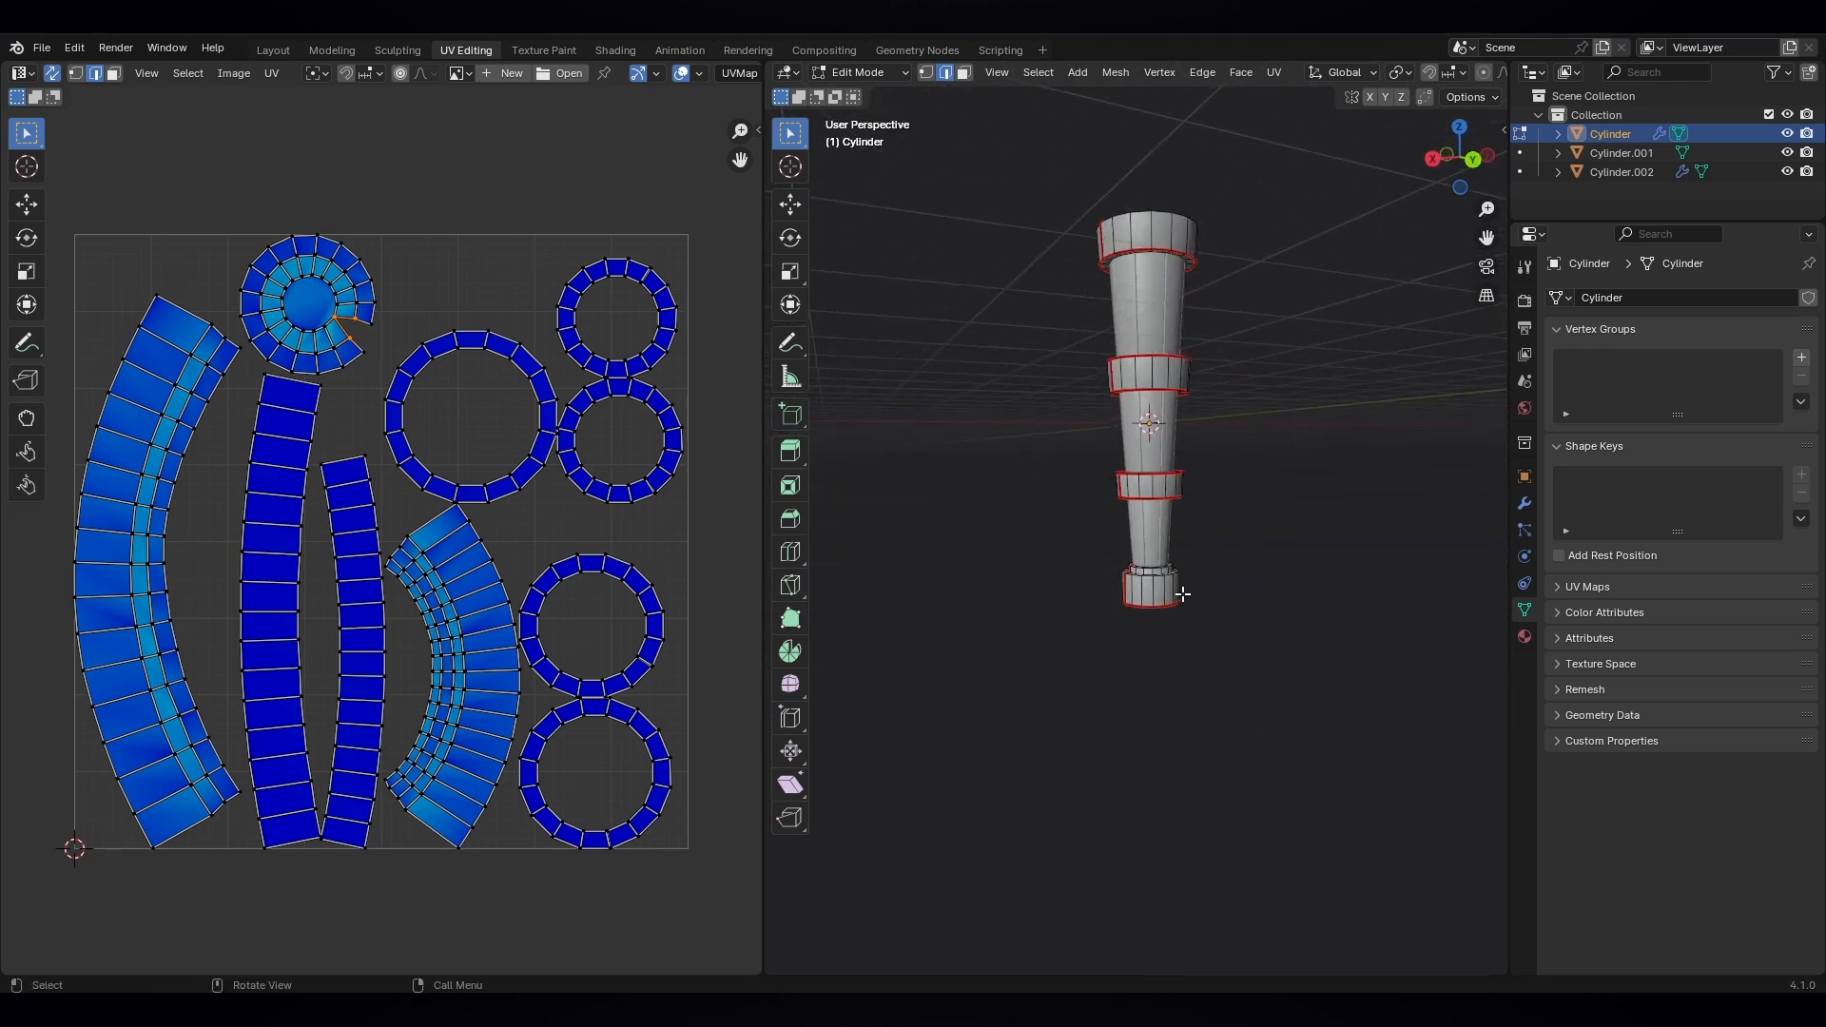
key("period")
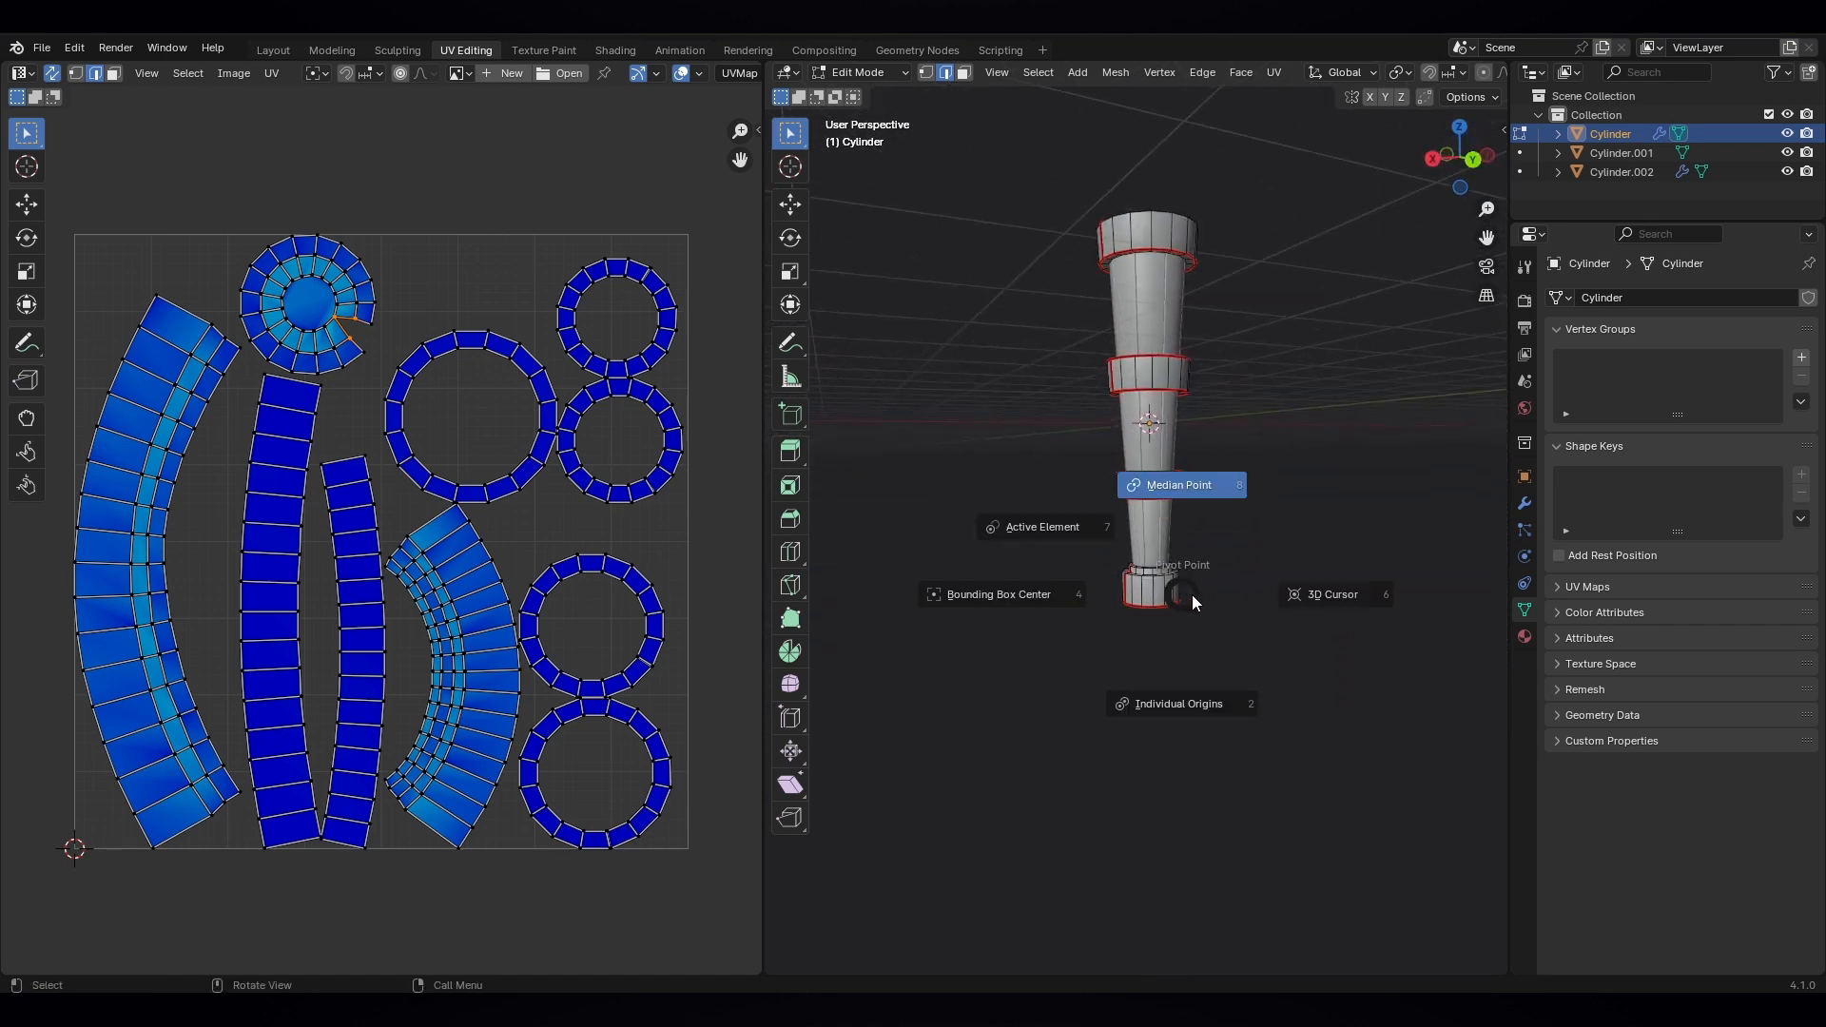
left_click(1196, 489)
key("KP_Decimal")
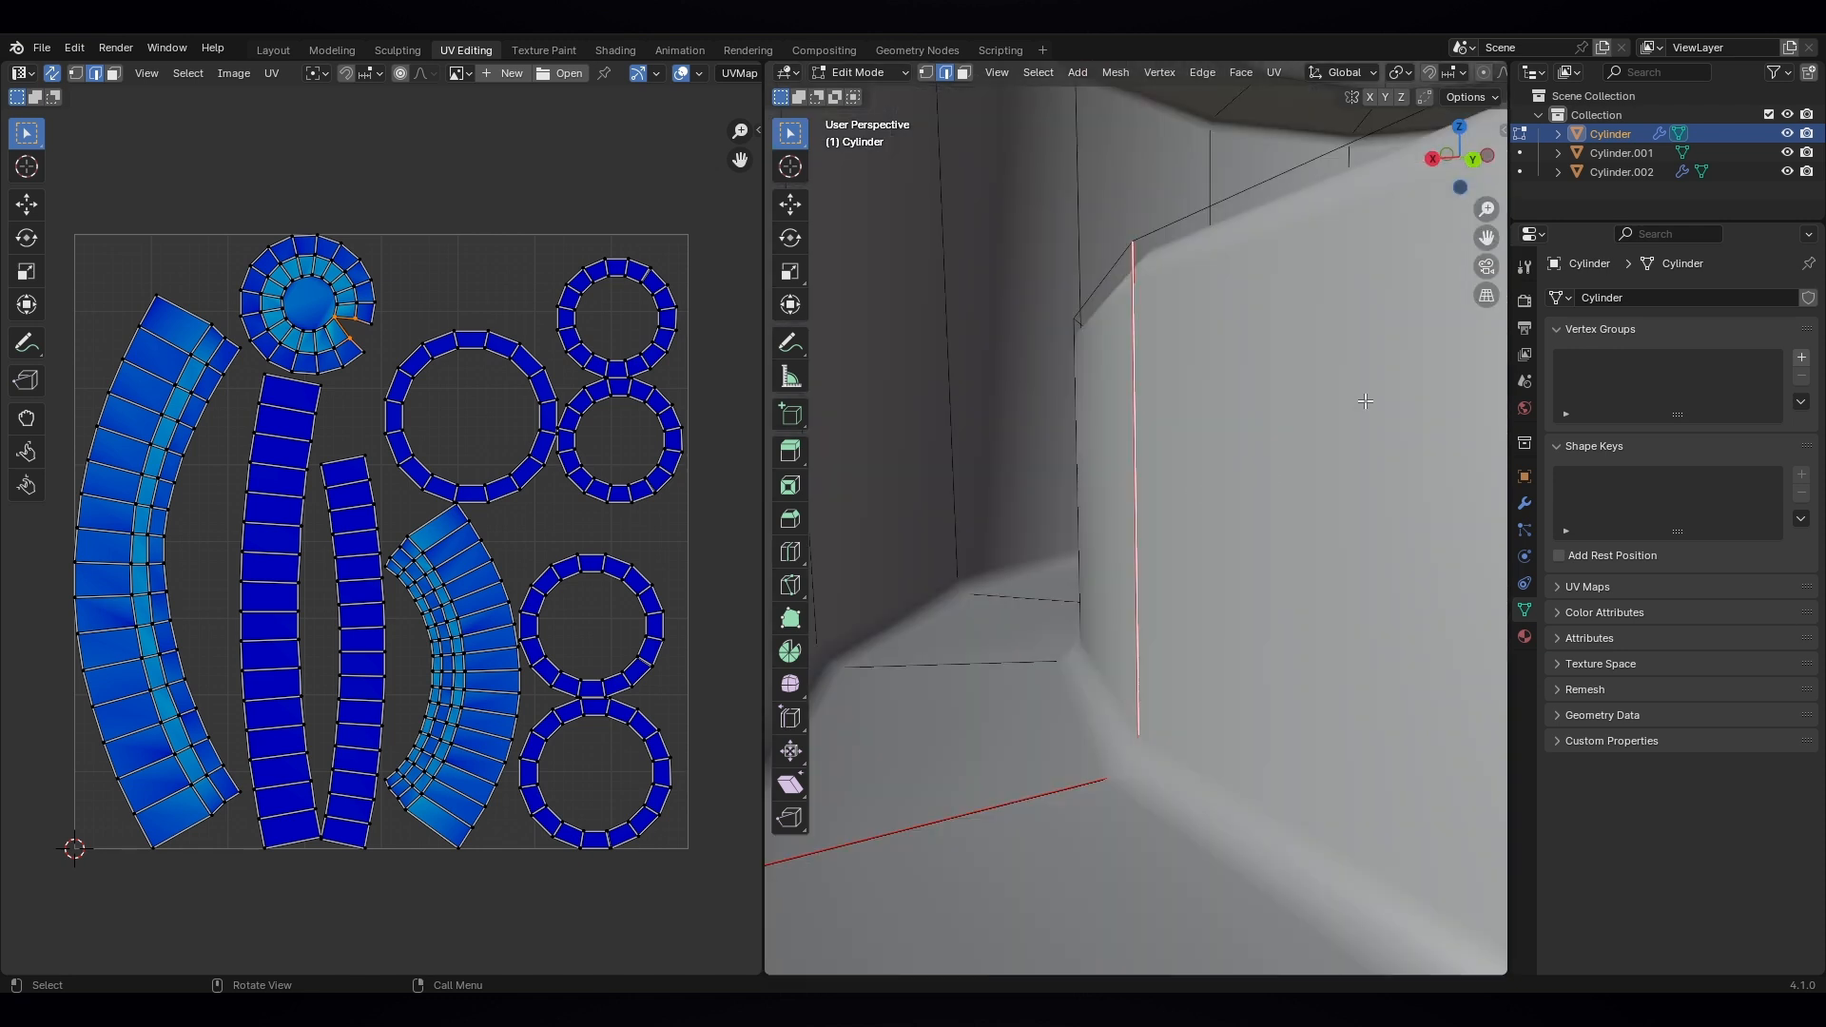
- Mark the edge loop around the flat circular face inside the lowest ring as a seam
scroll(1187, 505, "down", 4)
scroll(1186, 506, "up", 2)
scroll(1186, 505, "down", 2)
middle_click_drag(1194, 557, 1169, 521)
scroll(1168, 521, "down", 3)
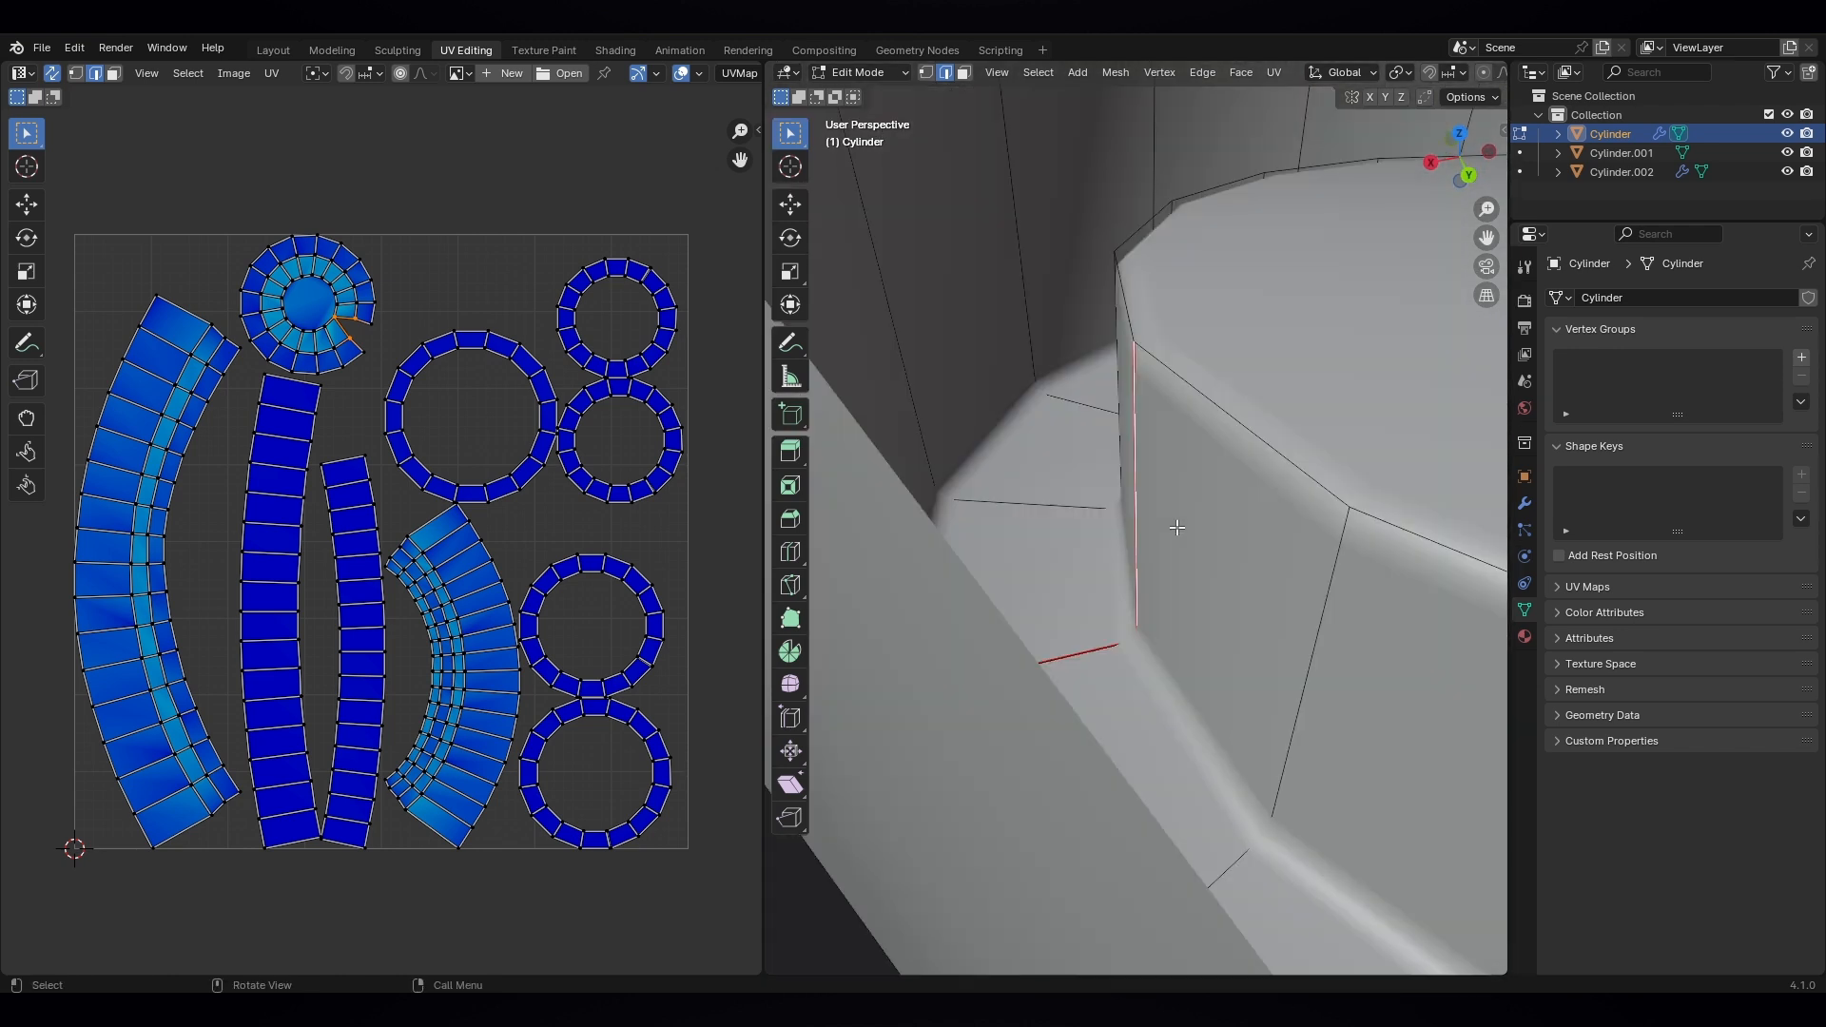
left_click(1204, 398, "alt")
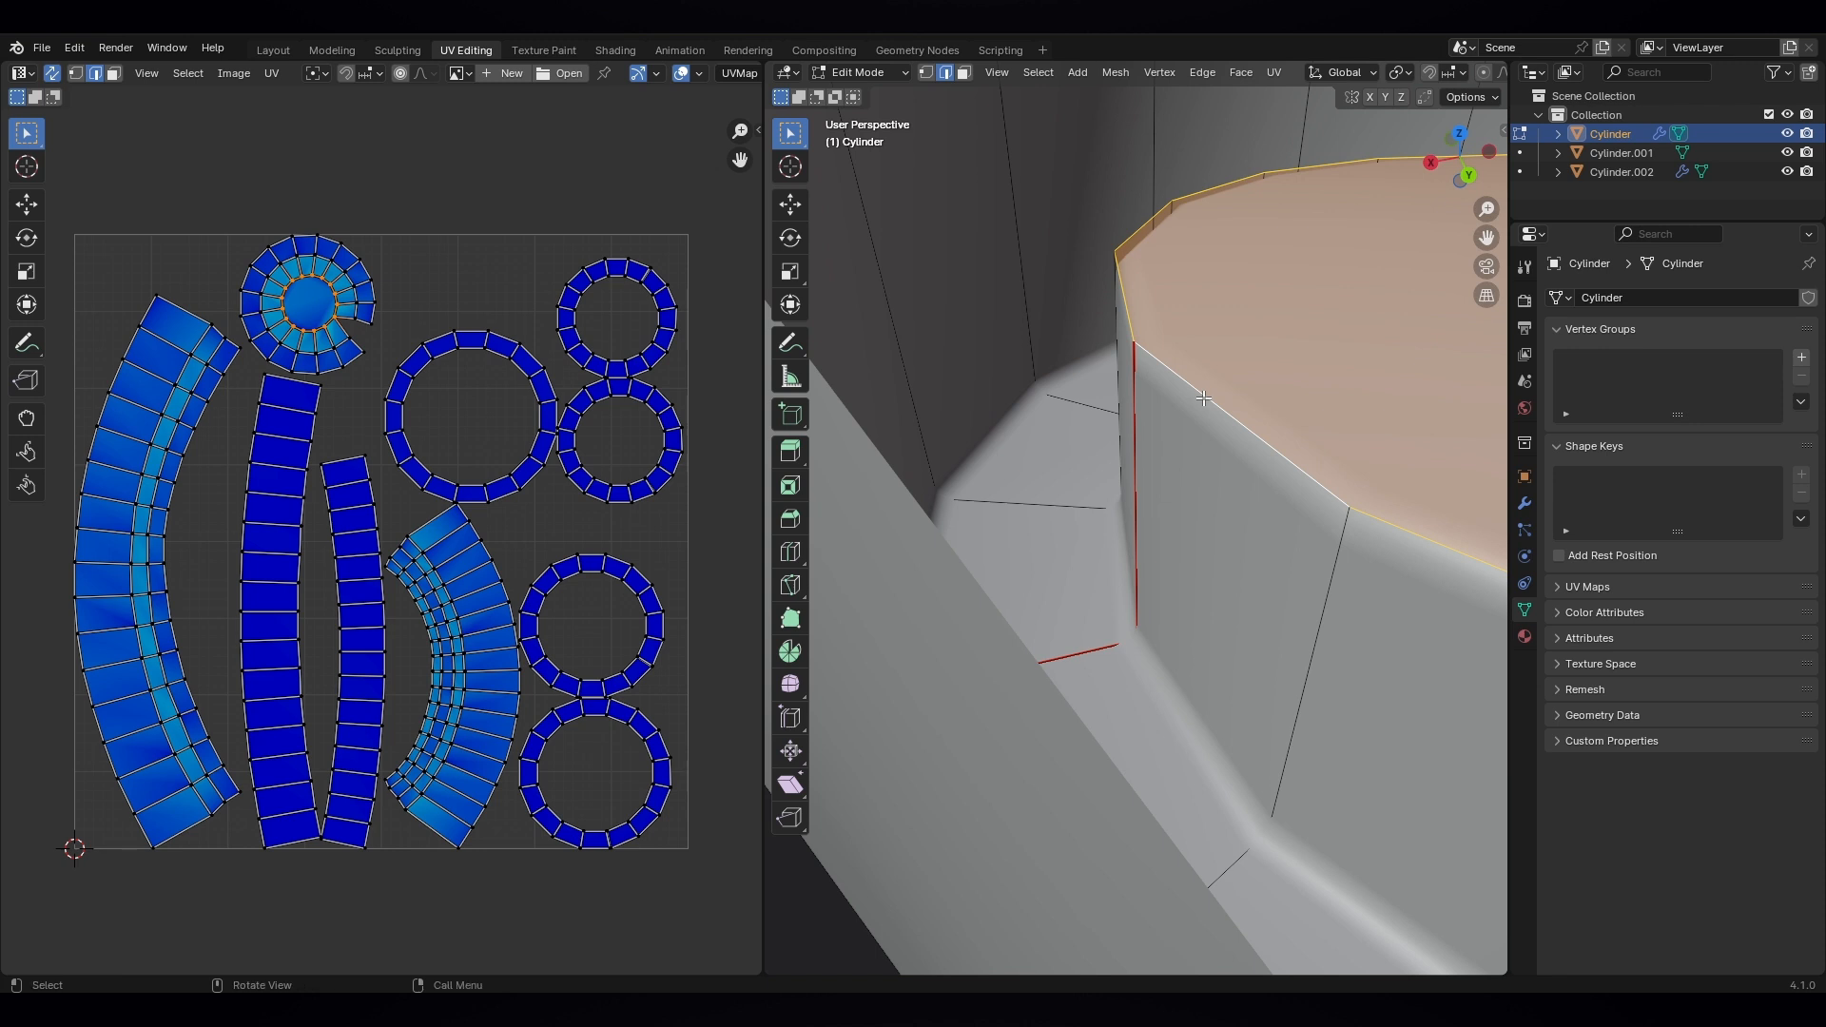
key("ctrl+e")
key("ctrl+e")
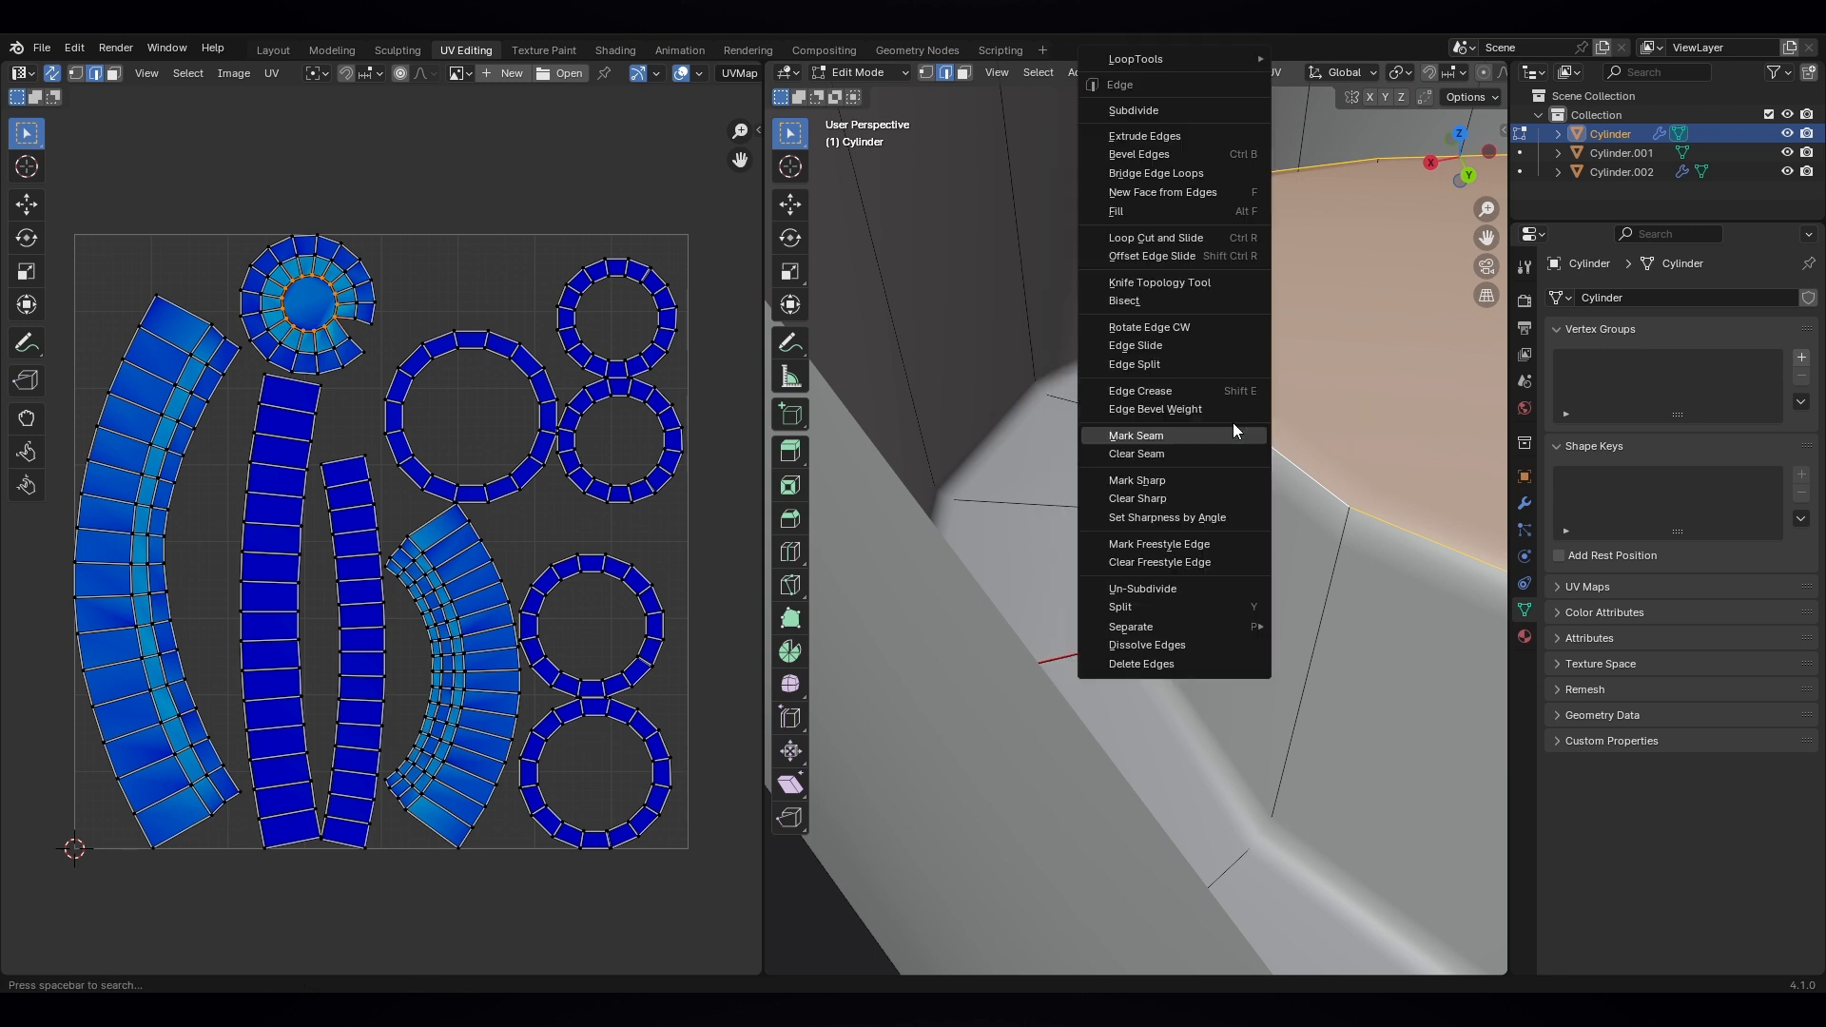
left_click(1213, 433)
- Select the whole ring mesh and unwrap it again using the added seam
scroll(1188, 377, "up", 3)
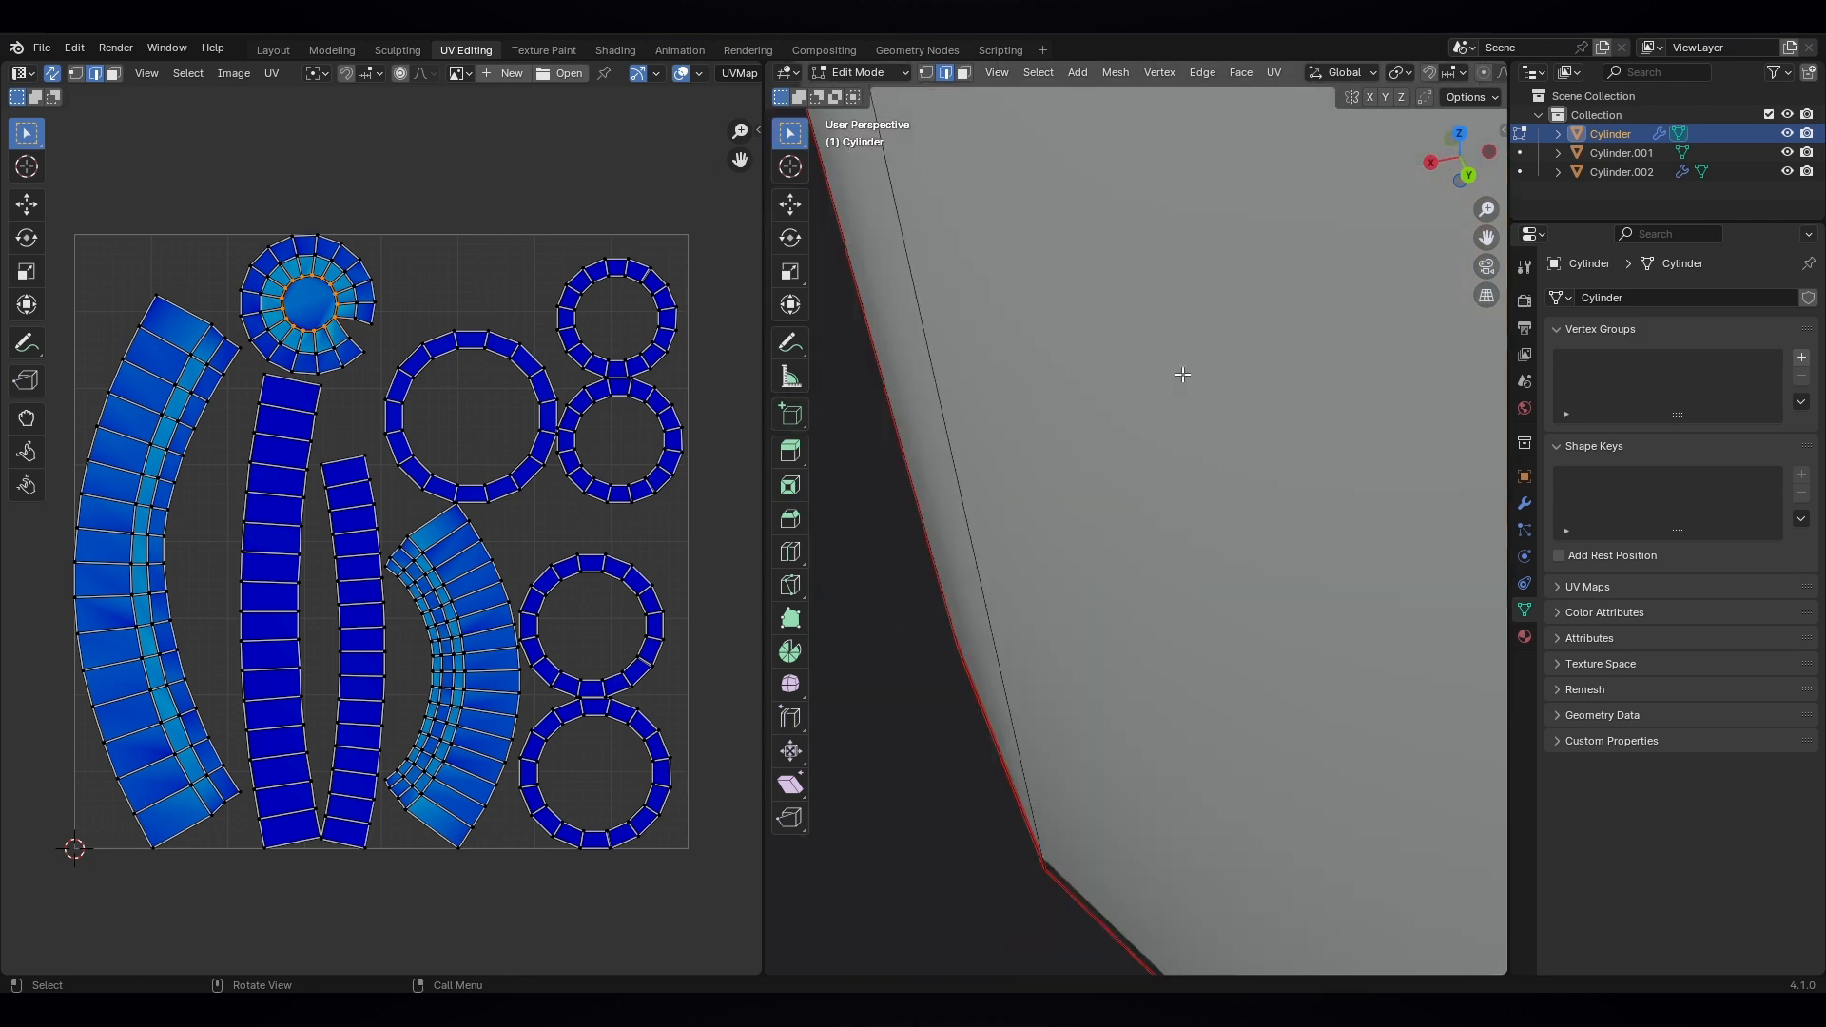
scroll(1189, 376, "down", 3)
scroll(1203, 377, "down", 8)
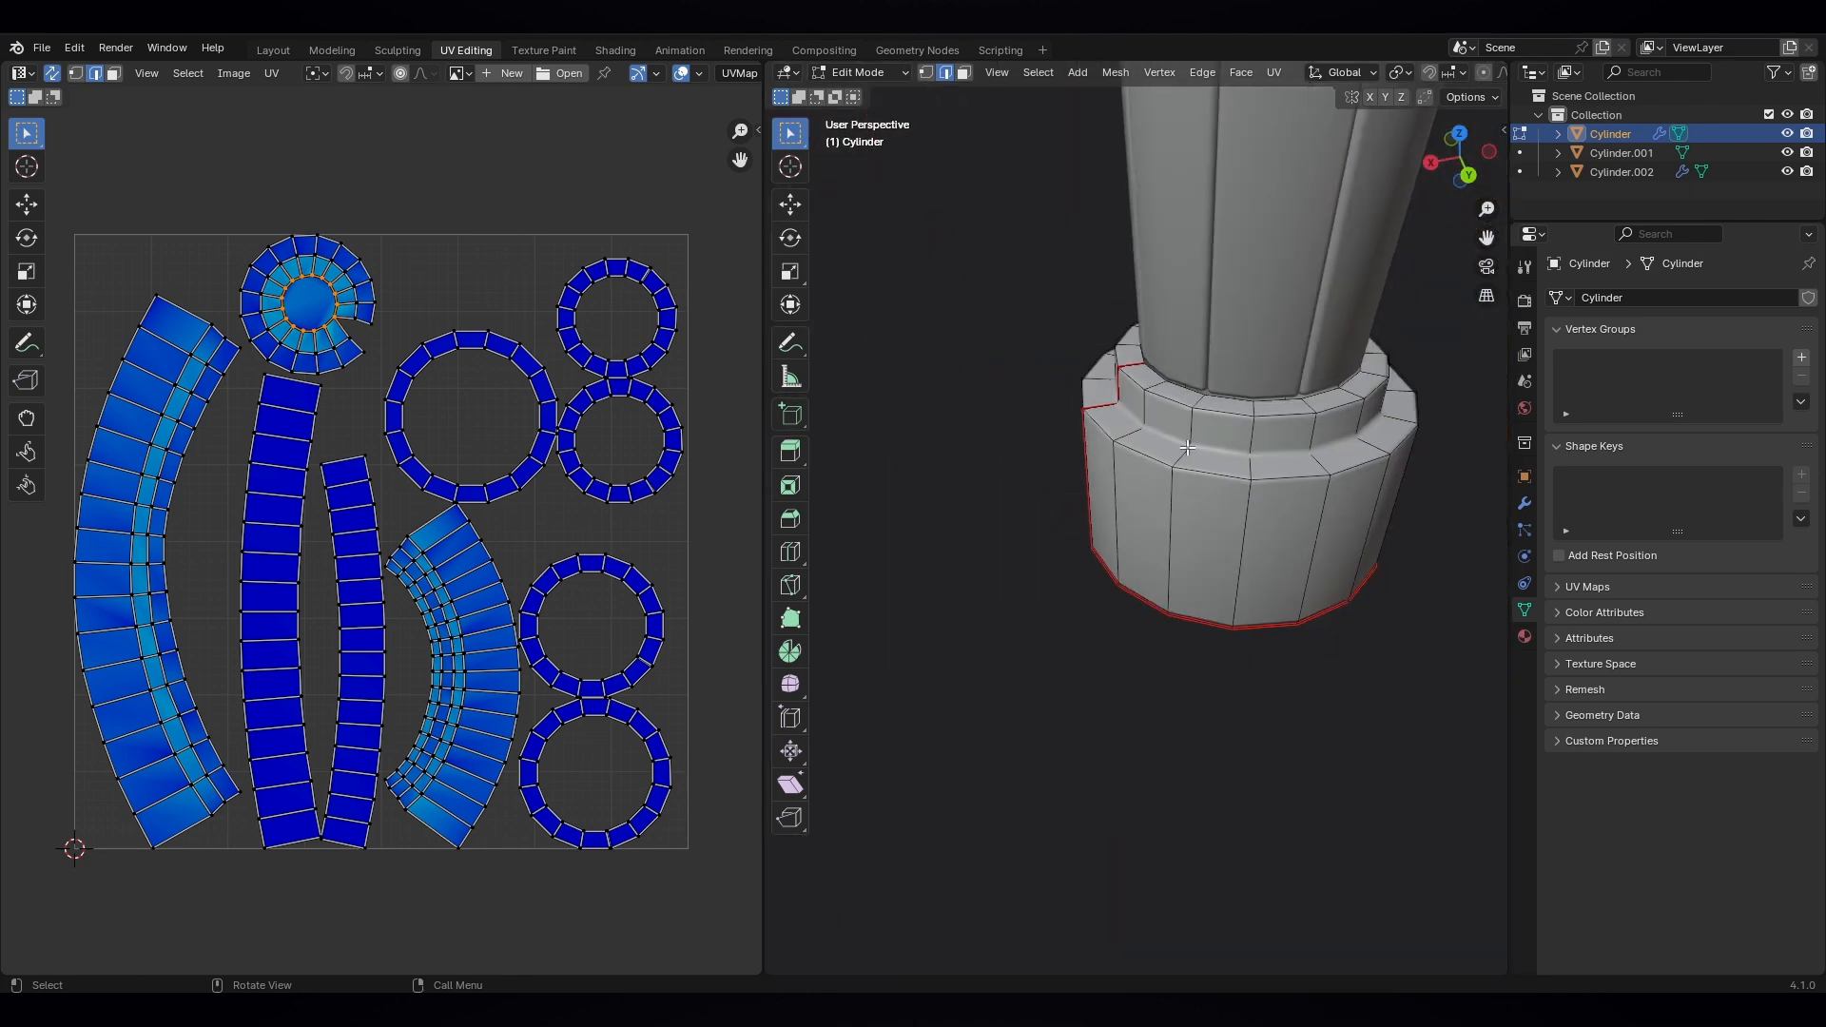
scroll(1236, 440, "down", 6)
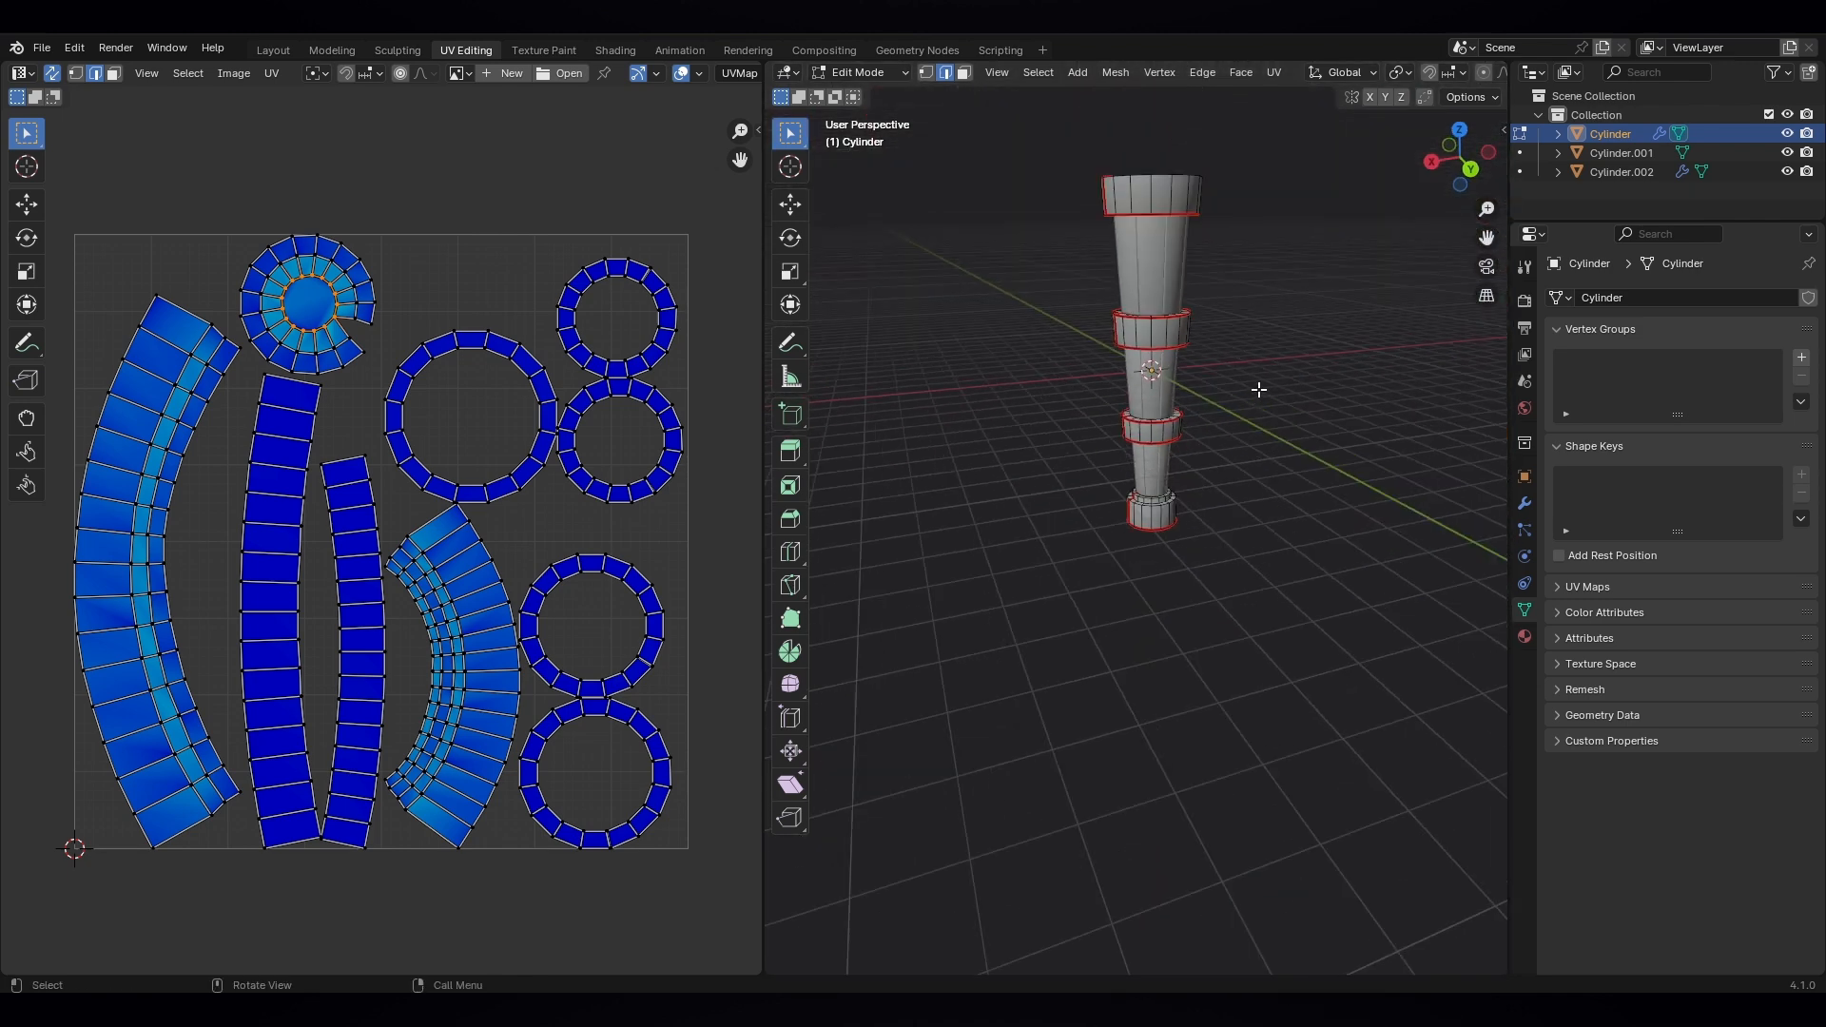
key("a")
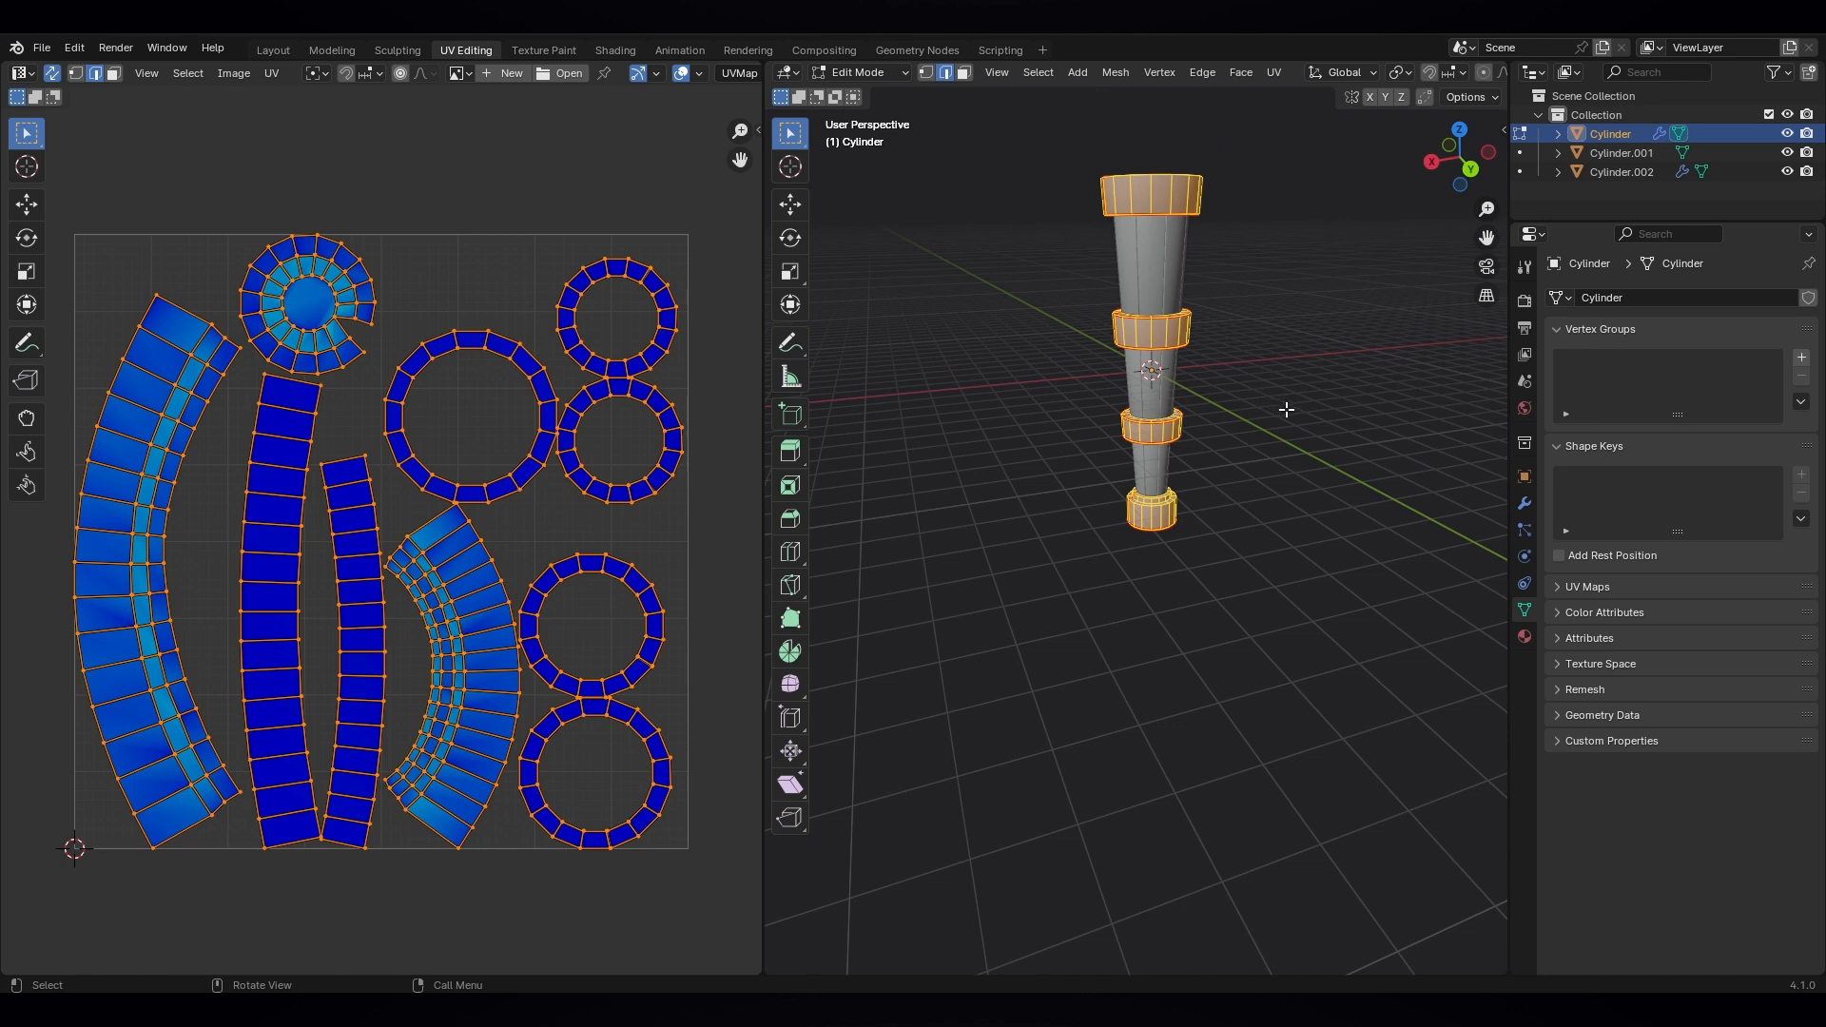
key("u")
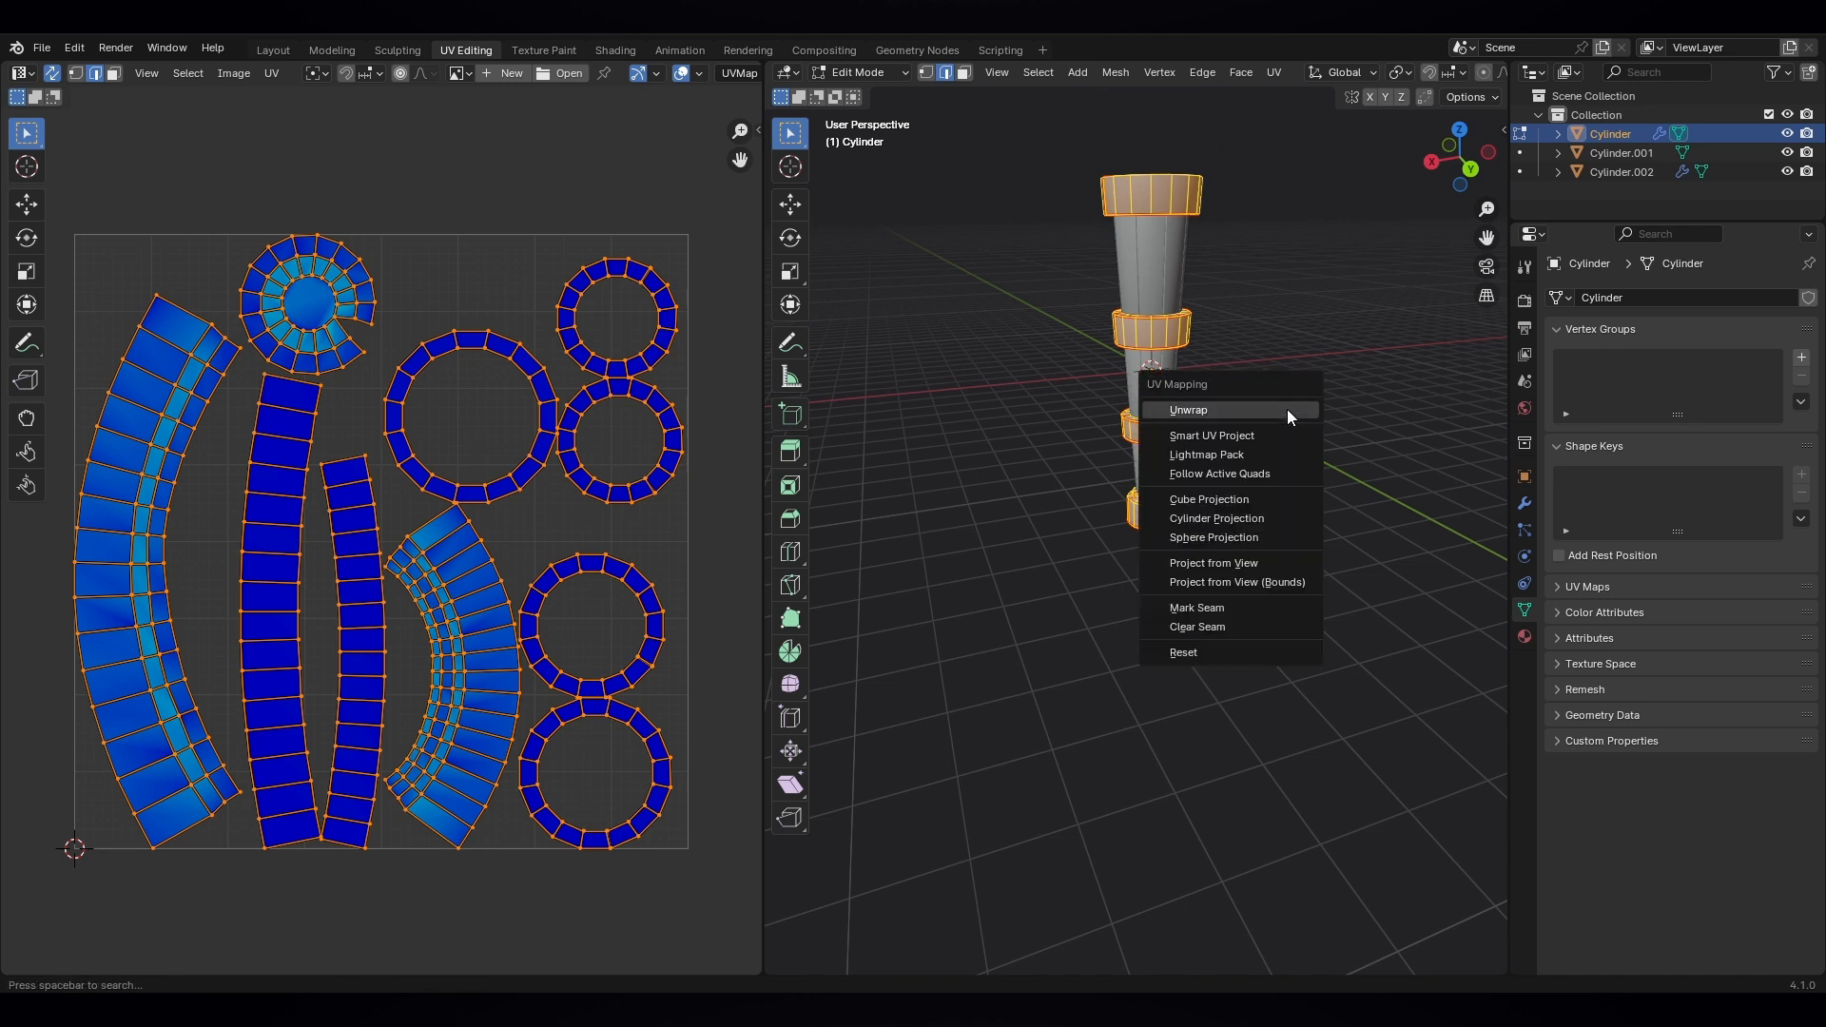
left_click(1286, 409)
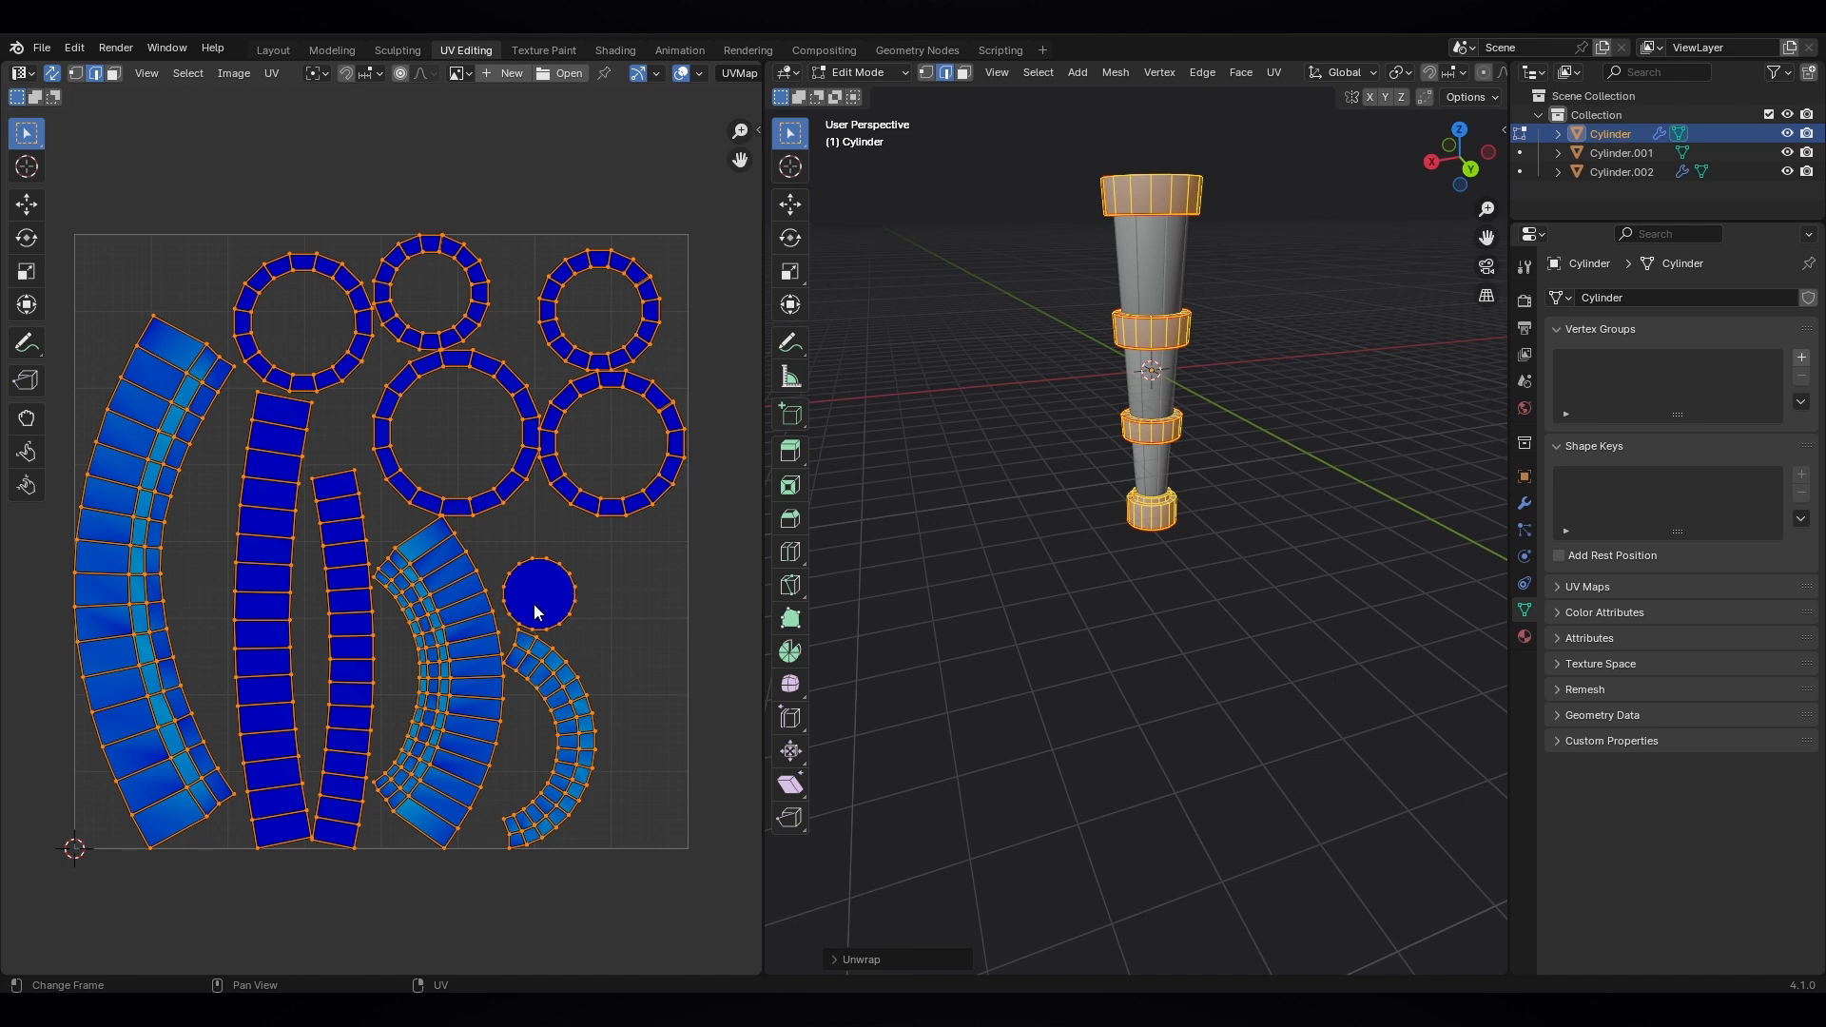
- Set the unwrap margin for the ring islands to 0.030, deselect the mesh, and return to Object Mode
left_click(897, 965)
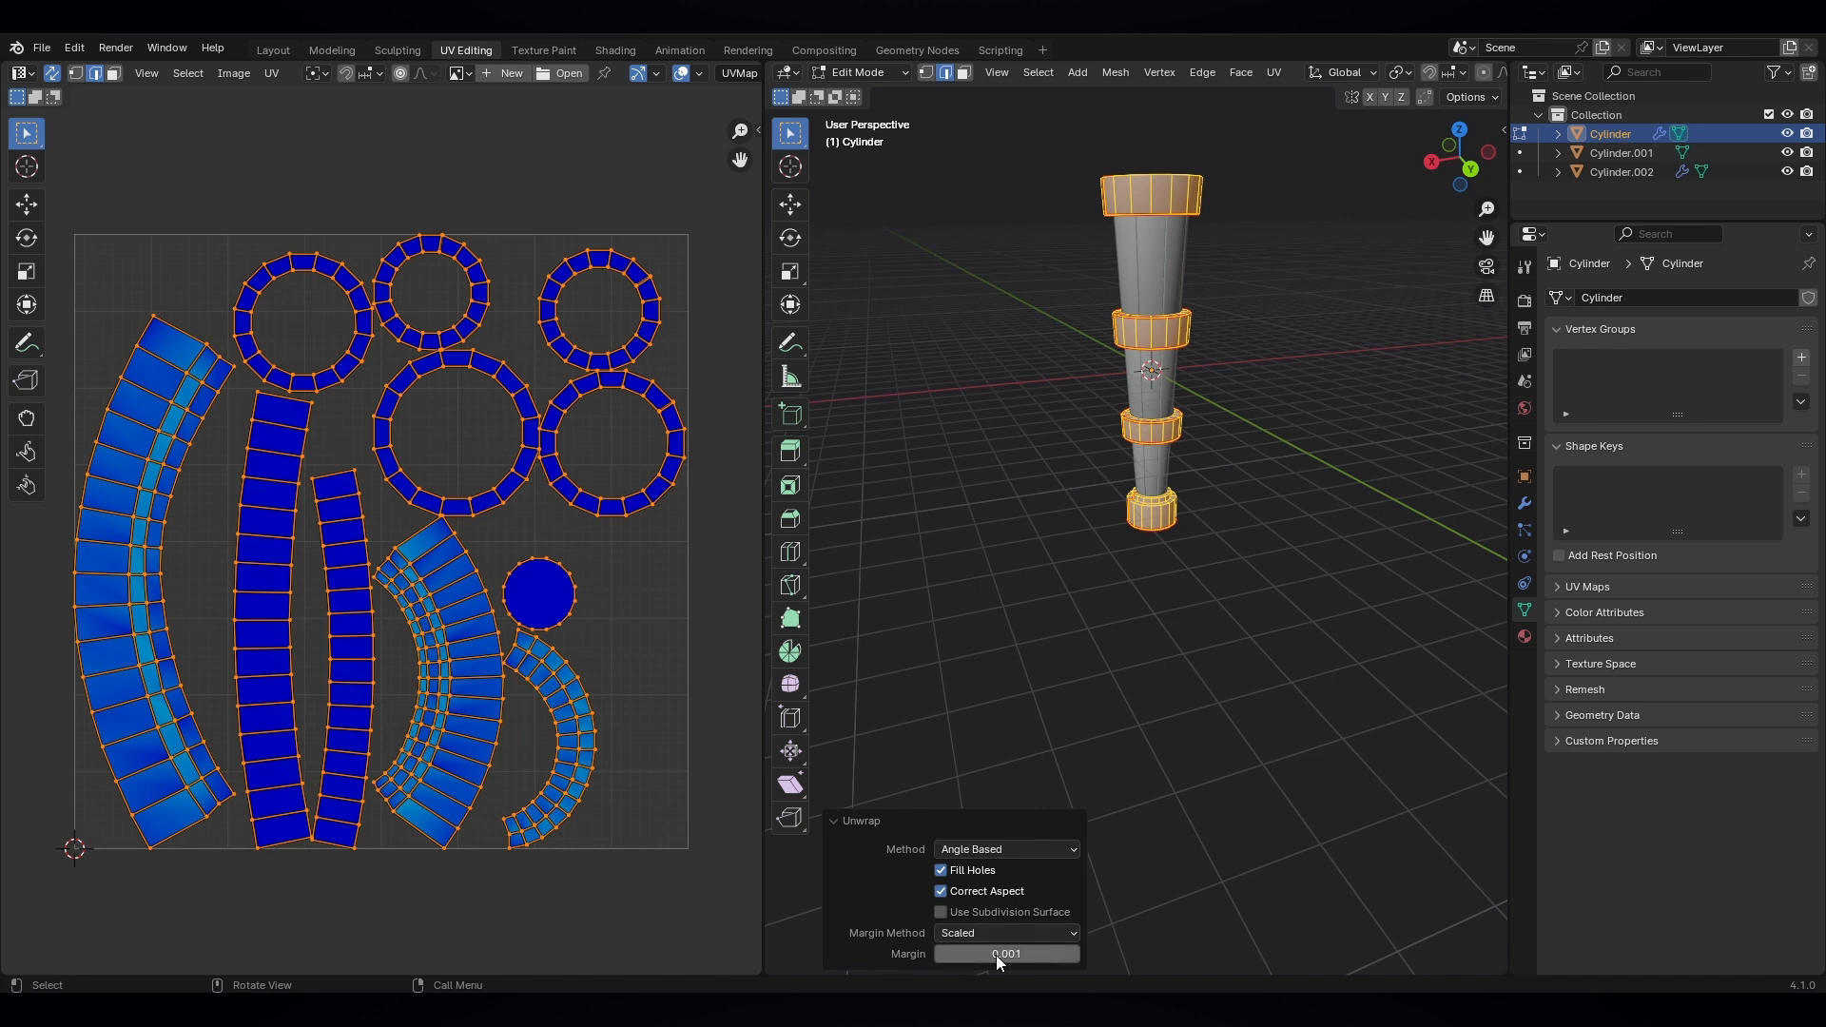
left_click(1023, 956)
left_click(979, 958)
left_click_drag(961, 954, 983, 953)
type("30")
key("Return")
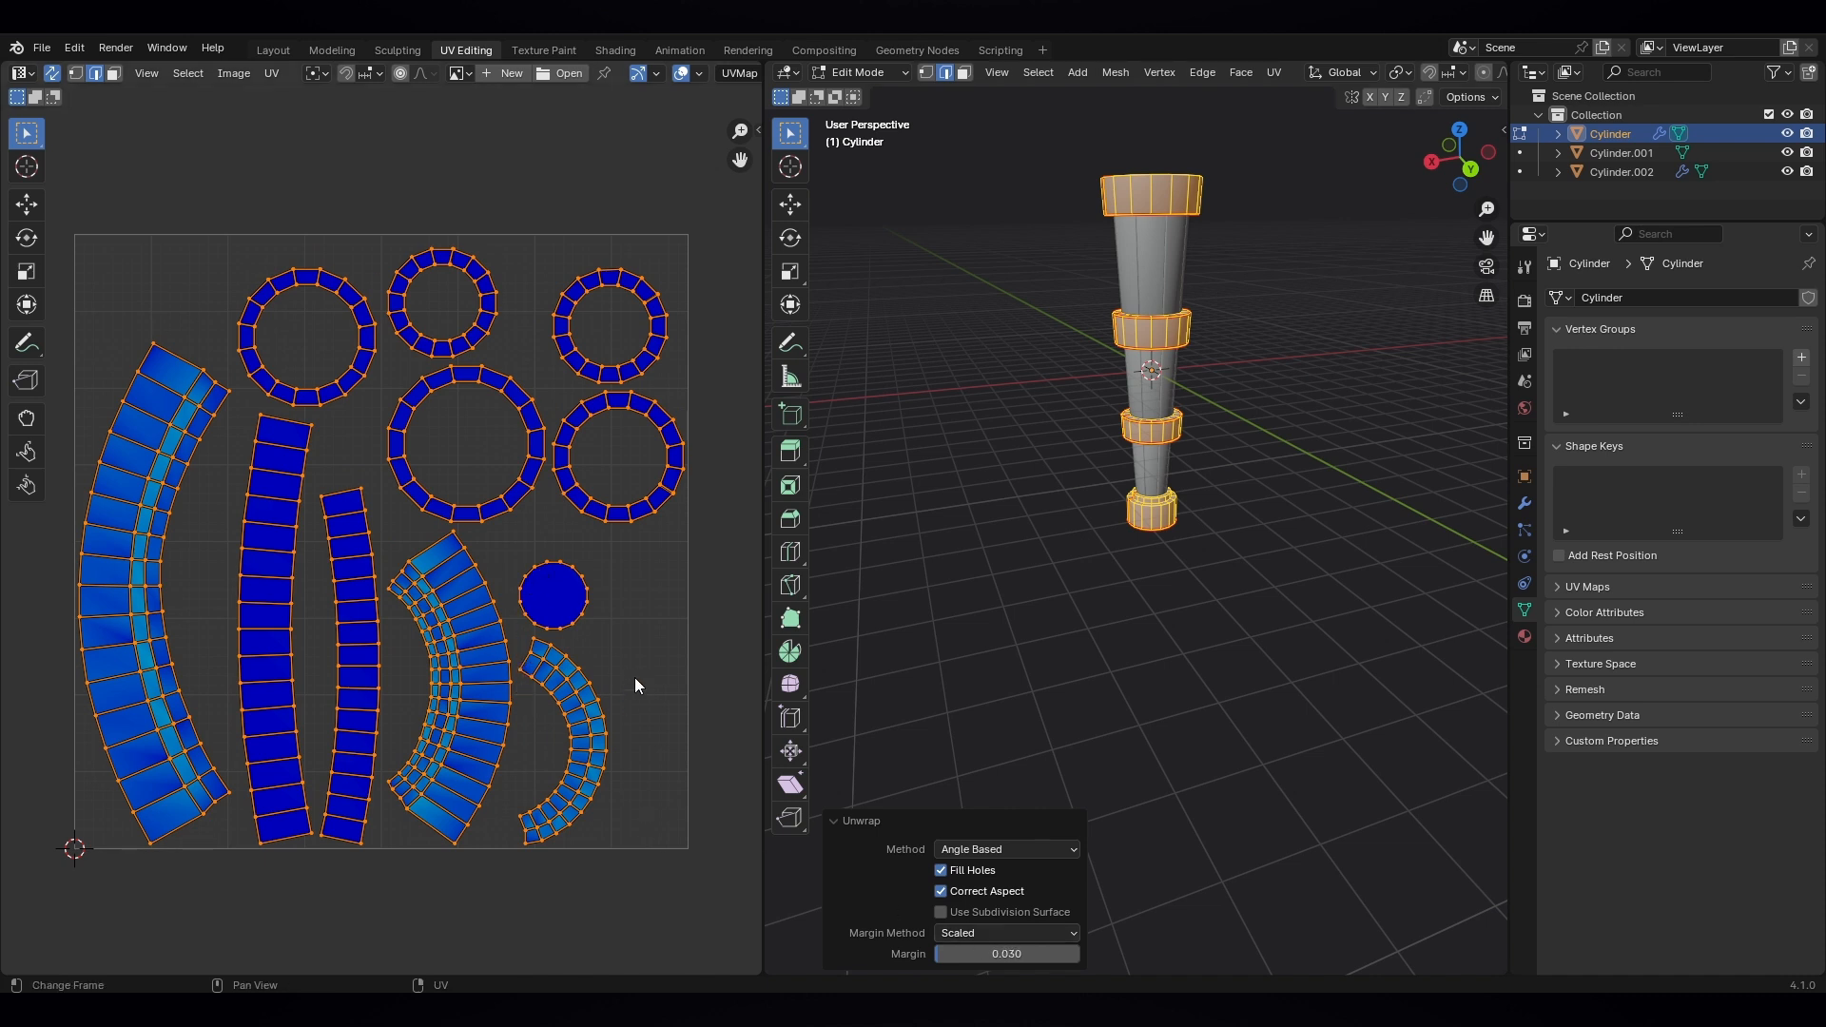
left_click(1003, 655)
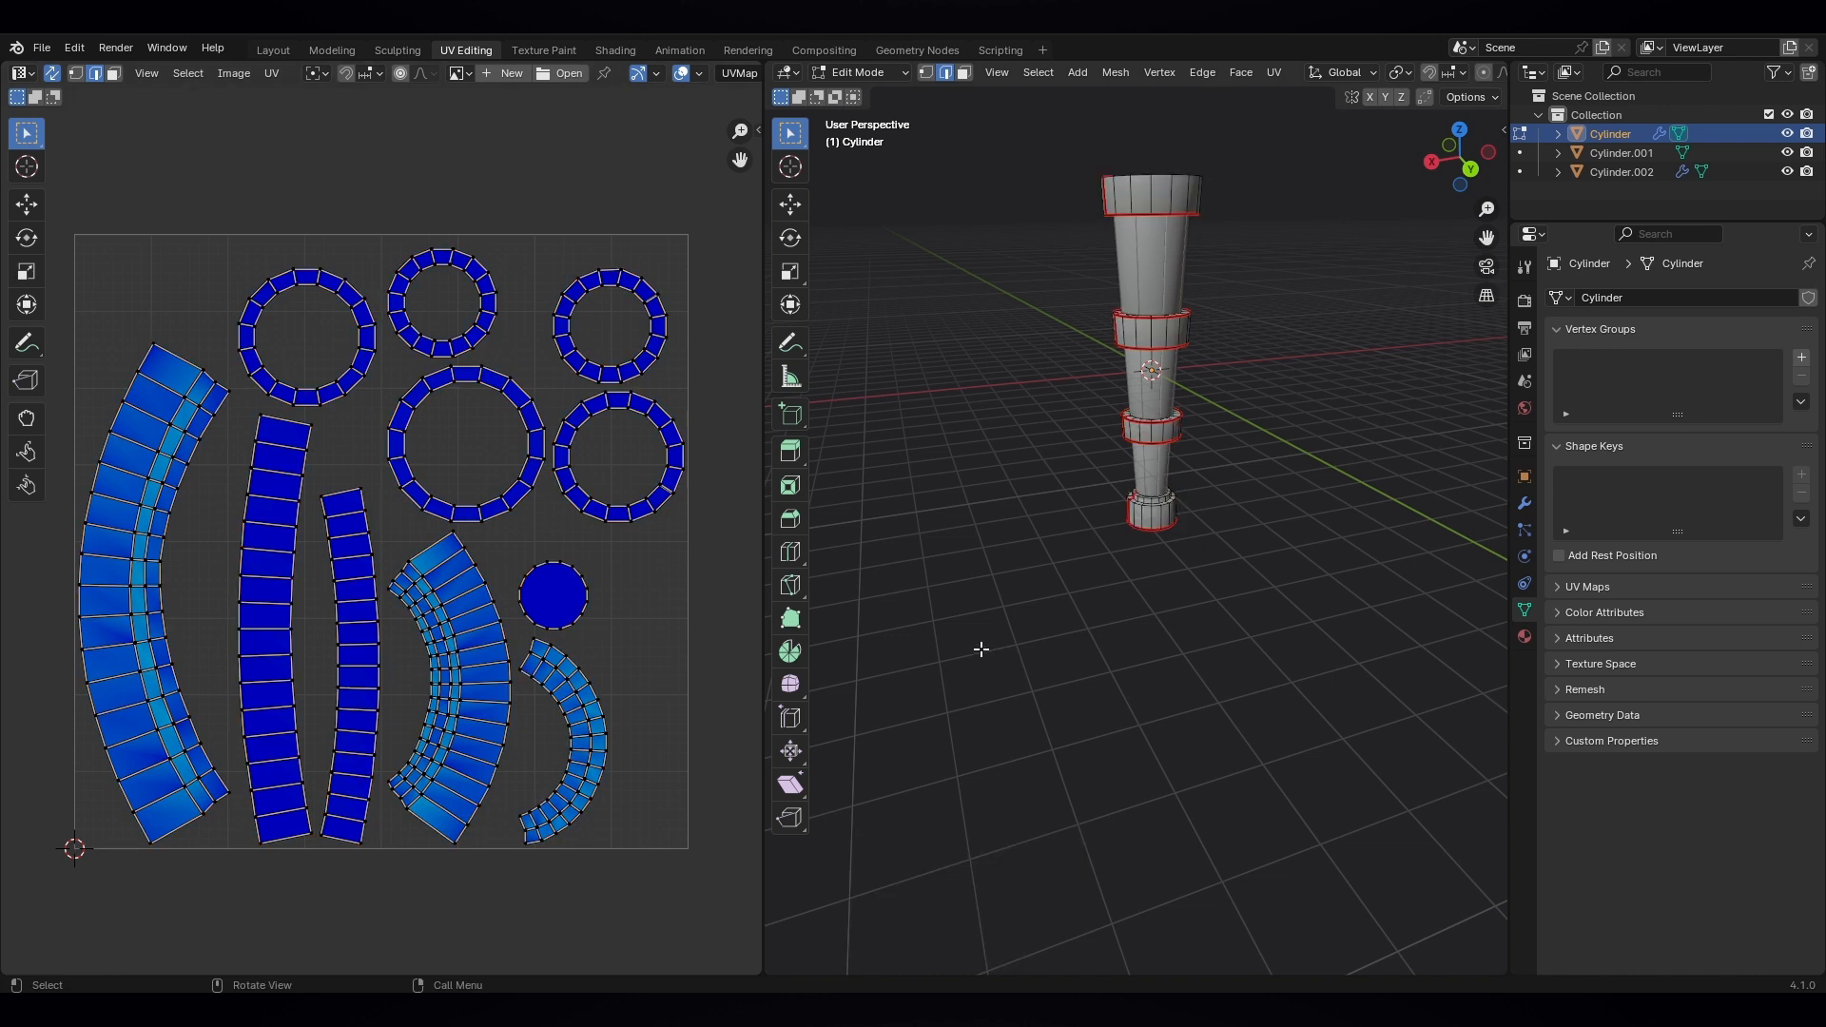
left_click(873, 73)
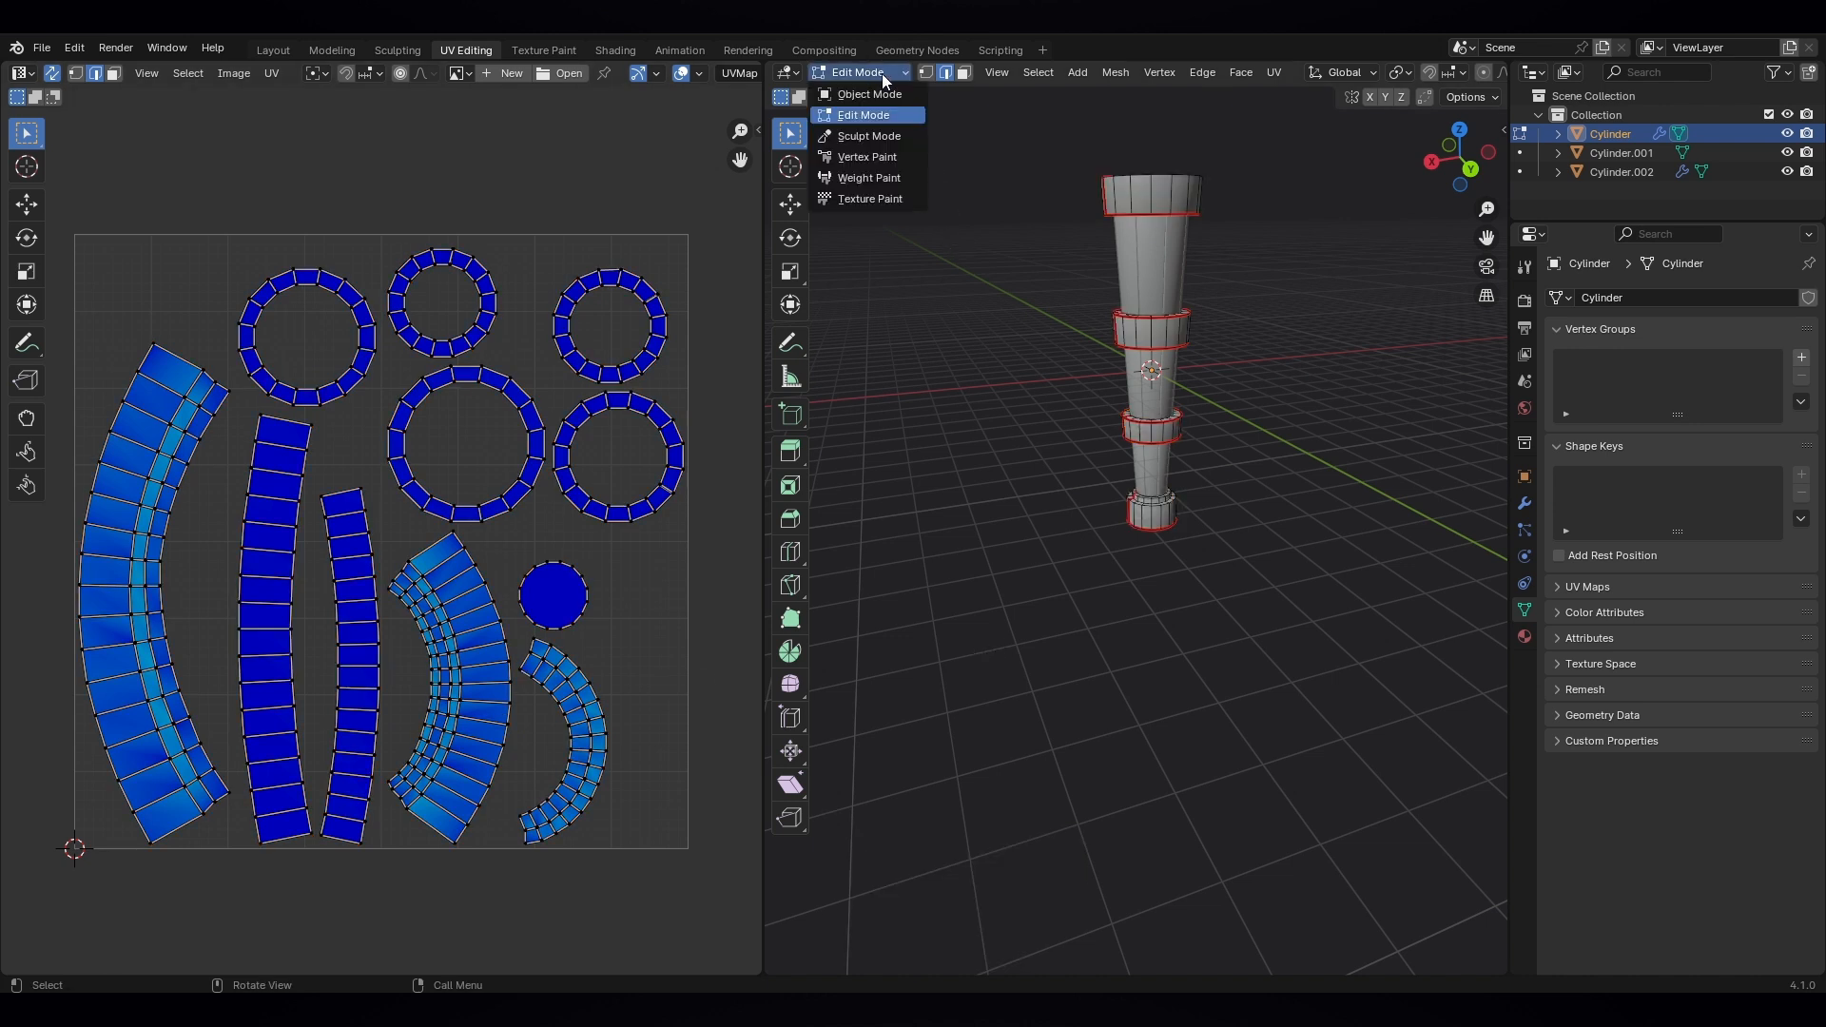
left_click(864, 95)
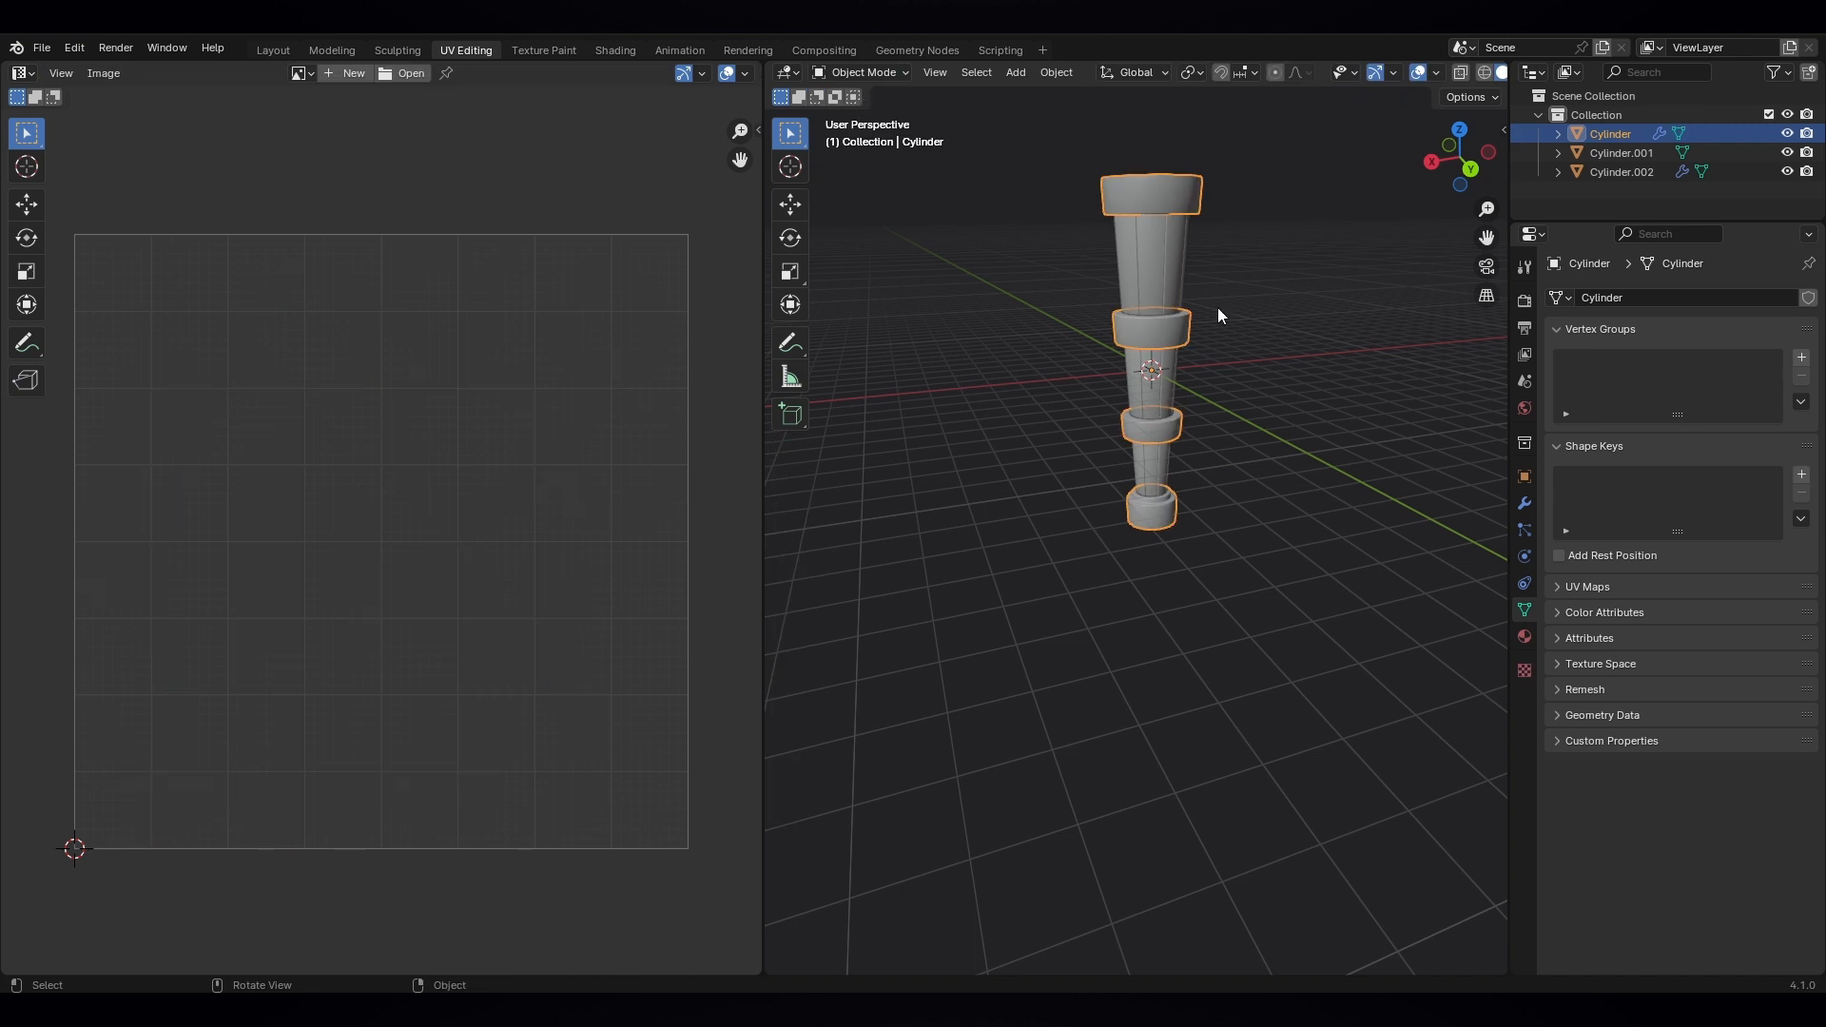
- Unwrap the entire mesh of the telescope's tube sections (Cylinder.002) in Edit Mode, and return to Object Mode
left_click(1183, 272)
left_click(871, 72)
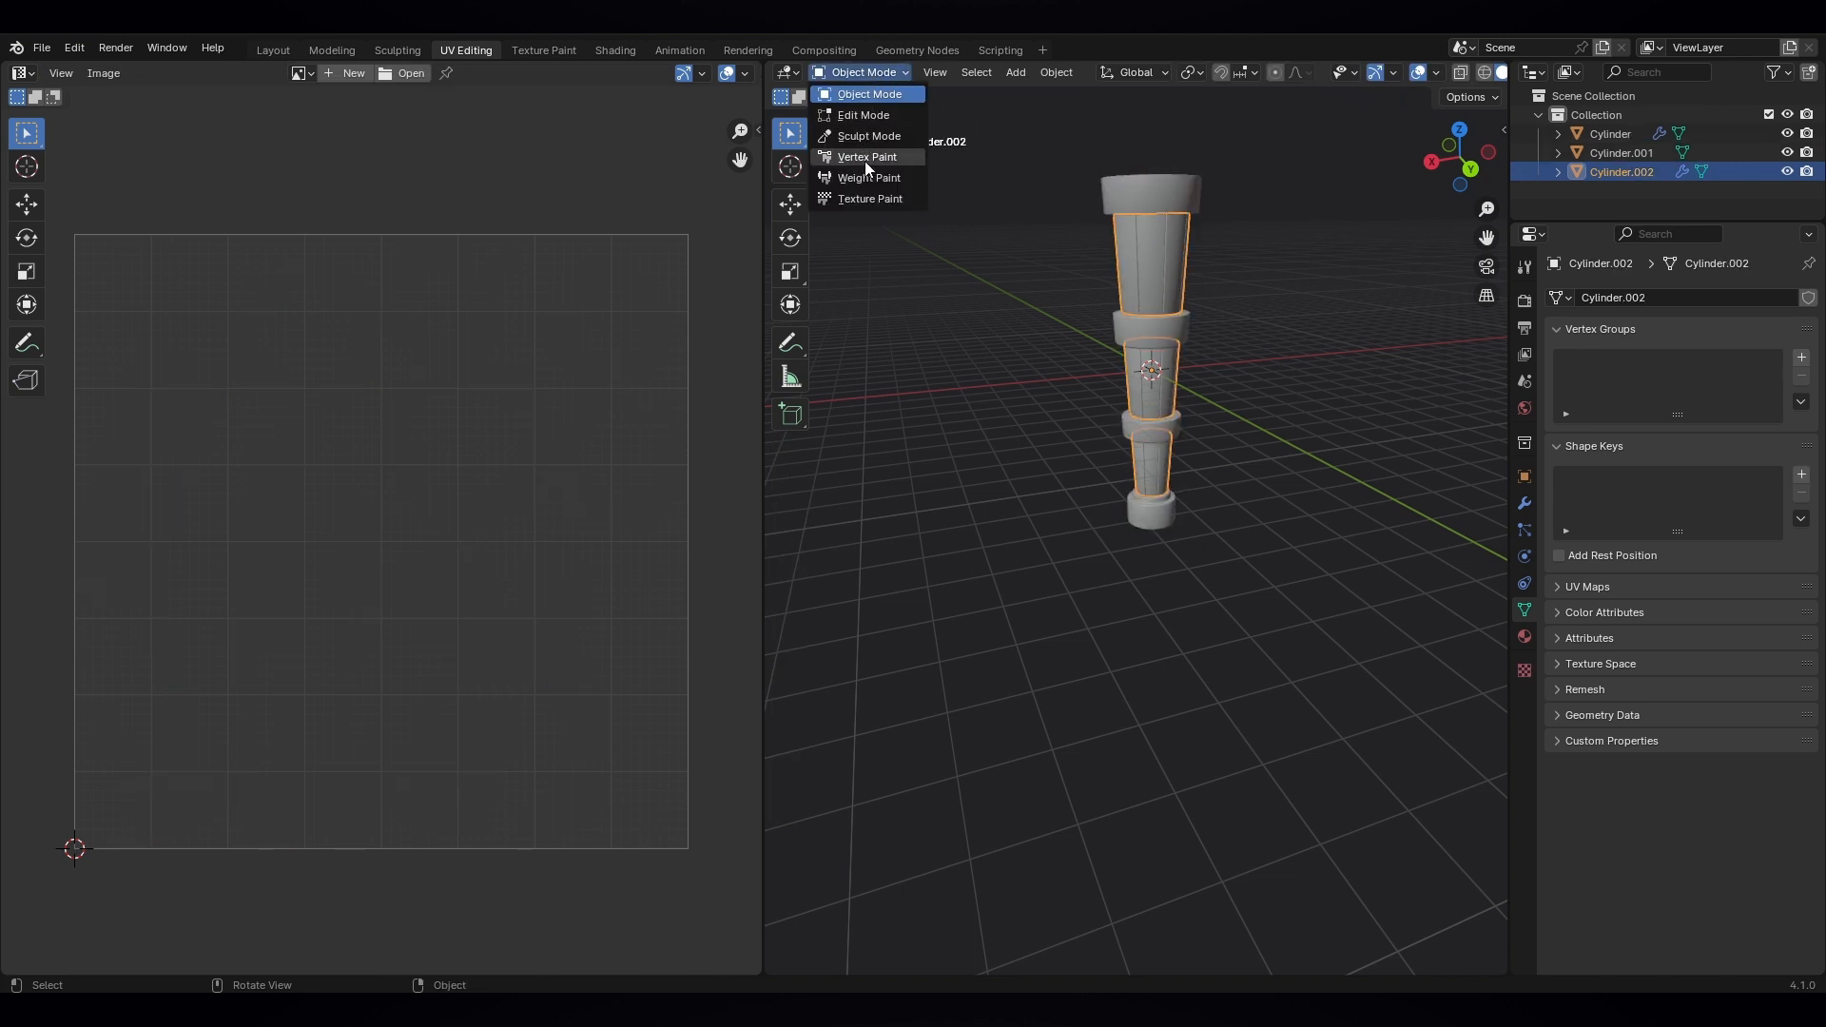
left_click(870, 116)
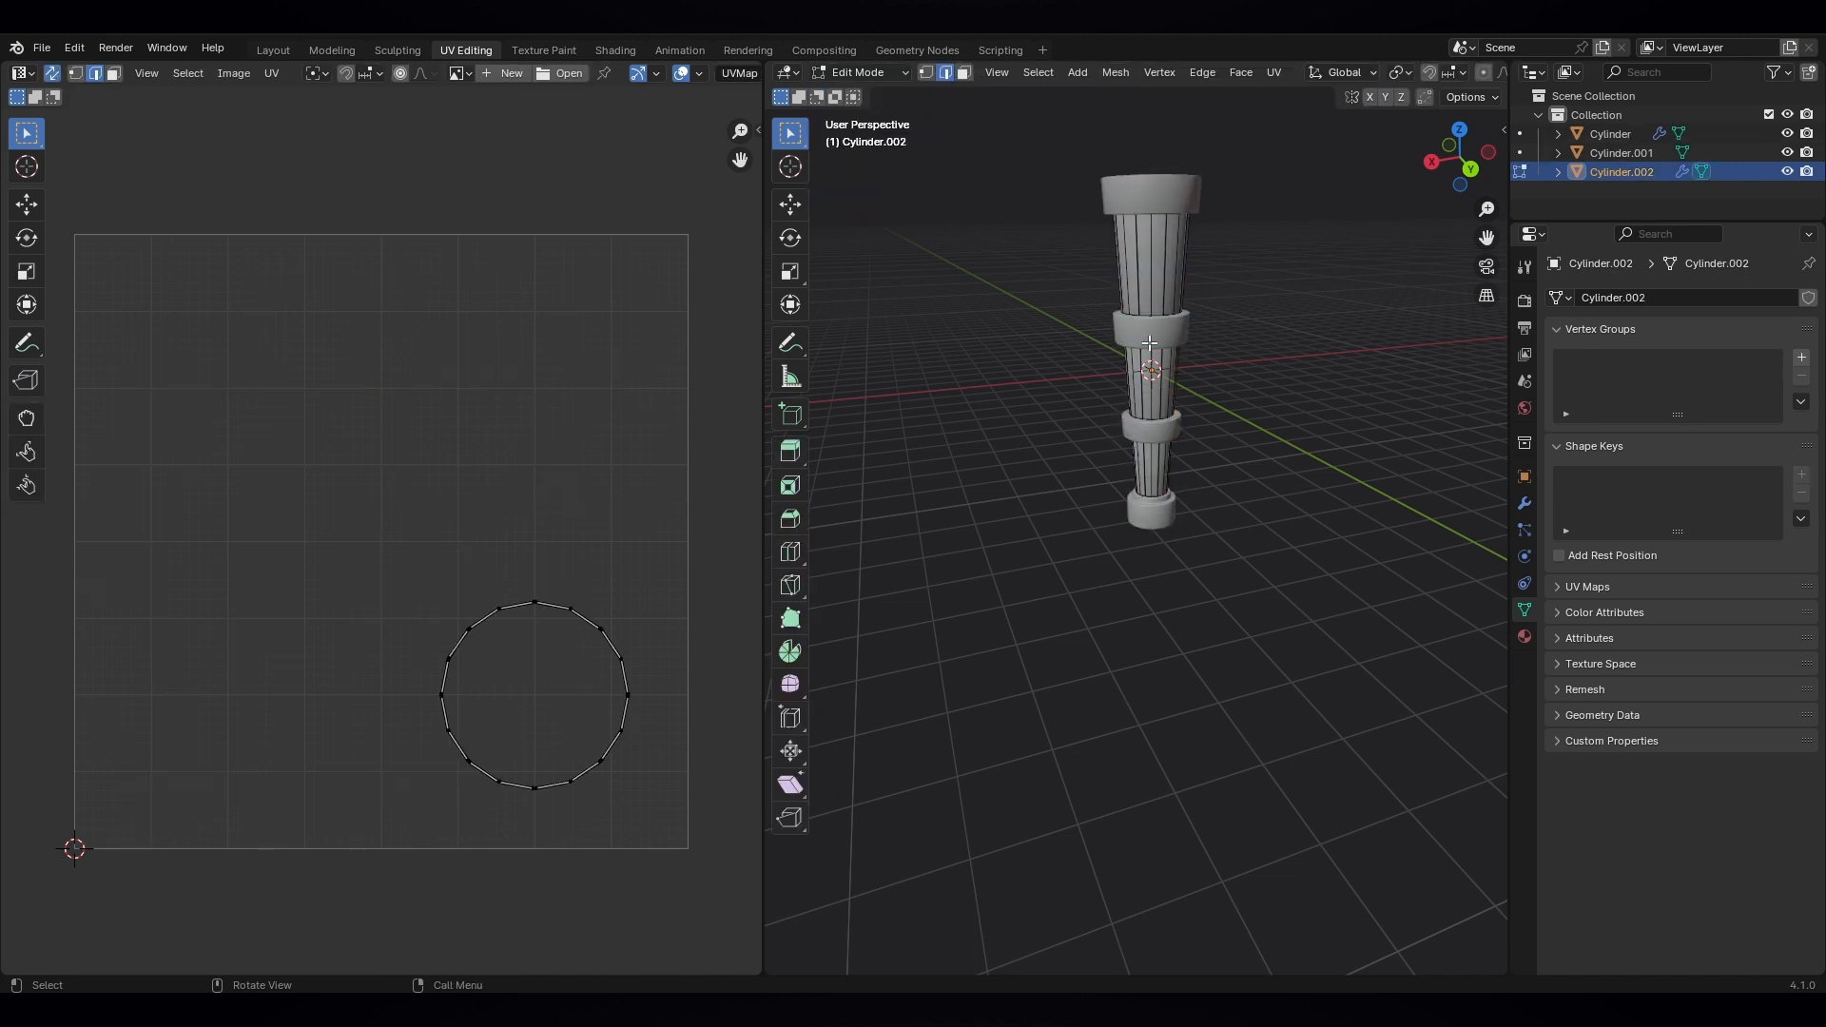
key("a")
scroll(1217, 395, "up", 4)
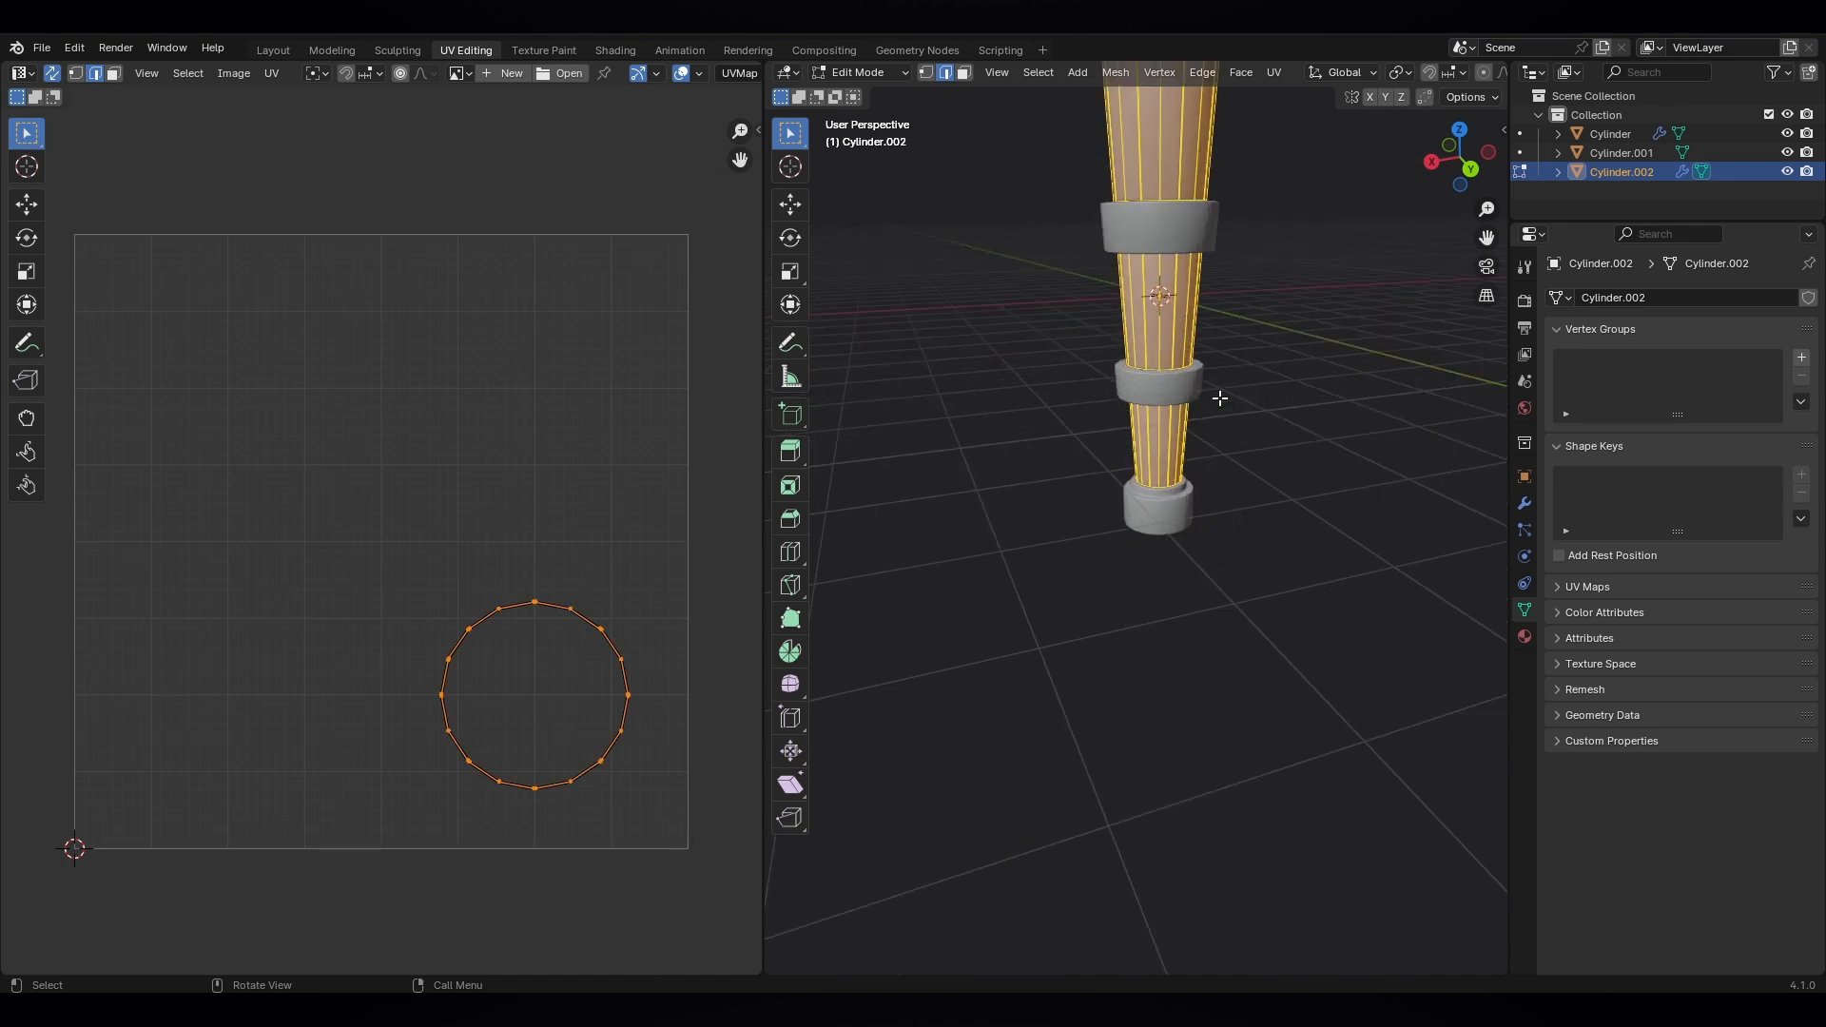
middle_click_drag(1218, 396, 1173, 343)
key("u")
left_click(1166, 344)
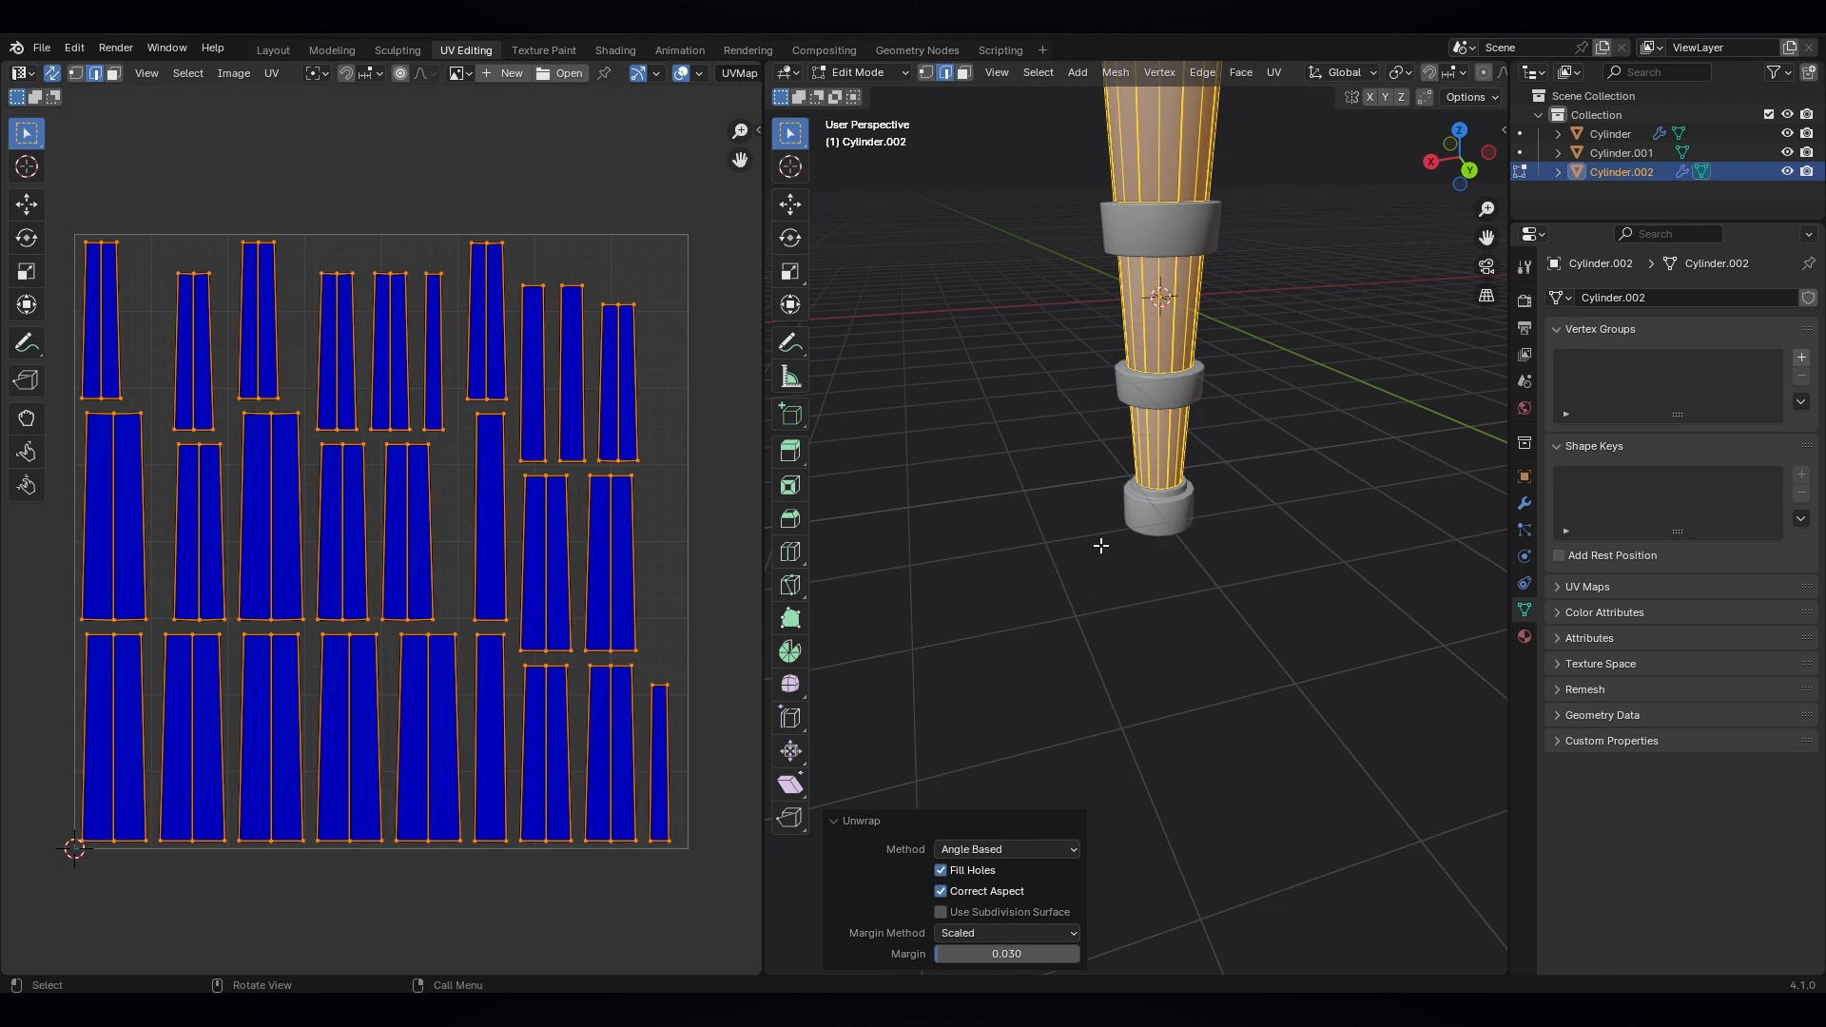
scroll(1108, 470, "down", 2)
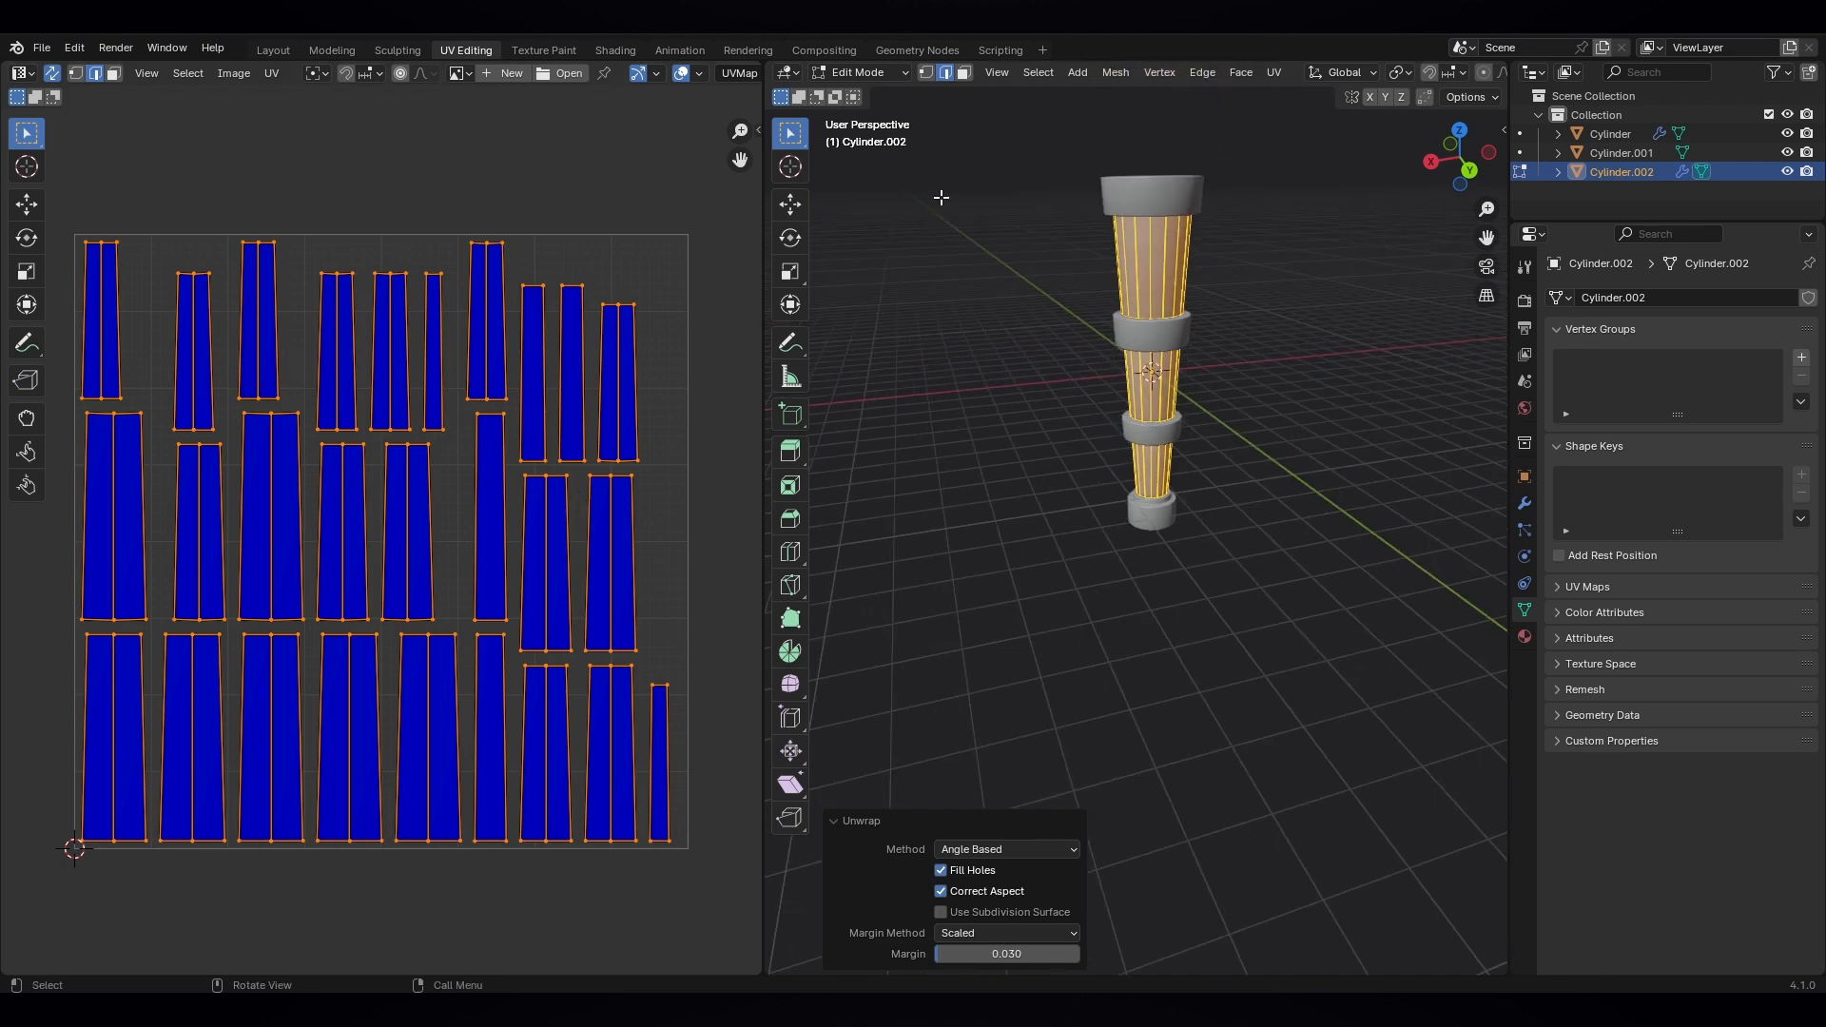
left_click(860, 72)
left_click(863, 95)
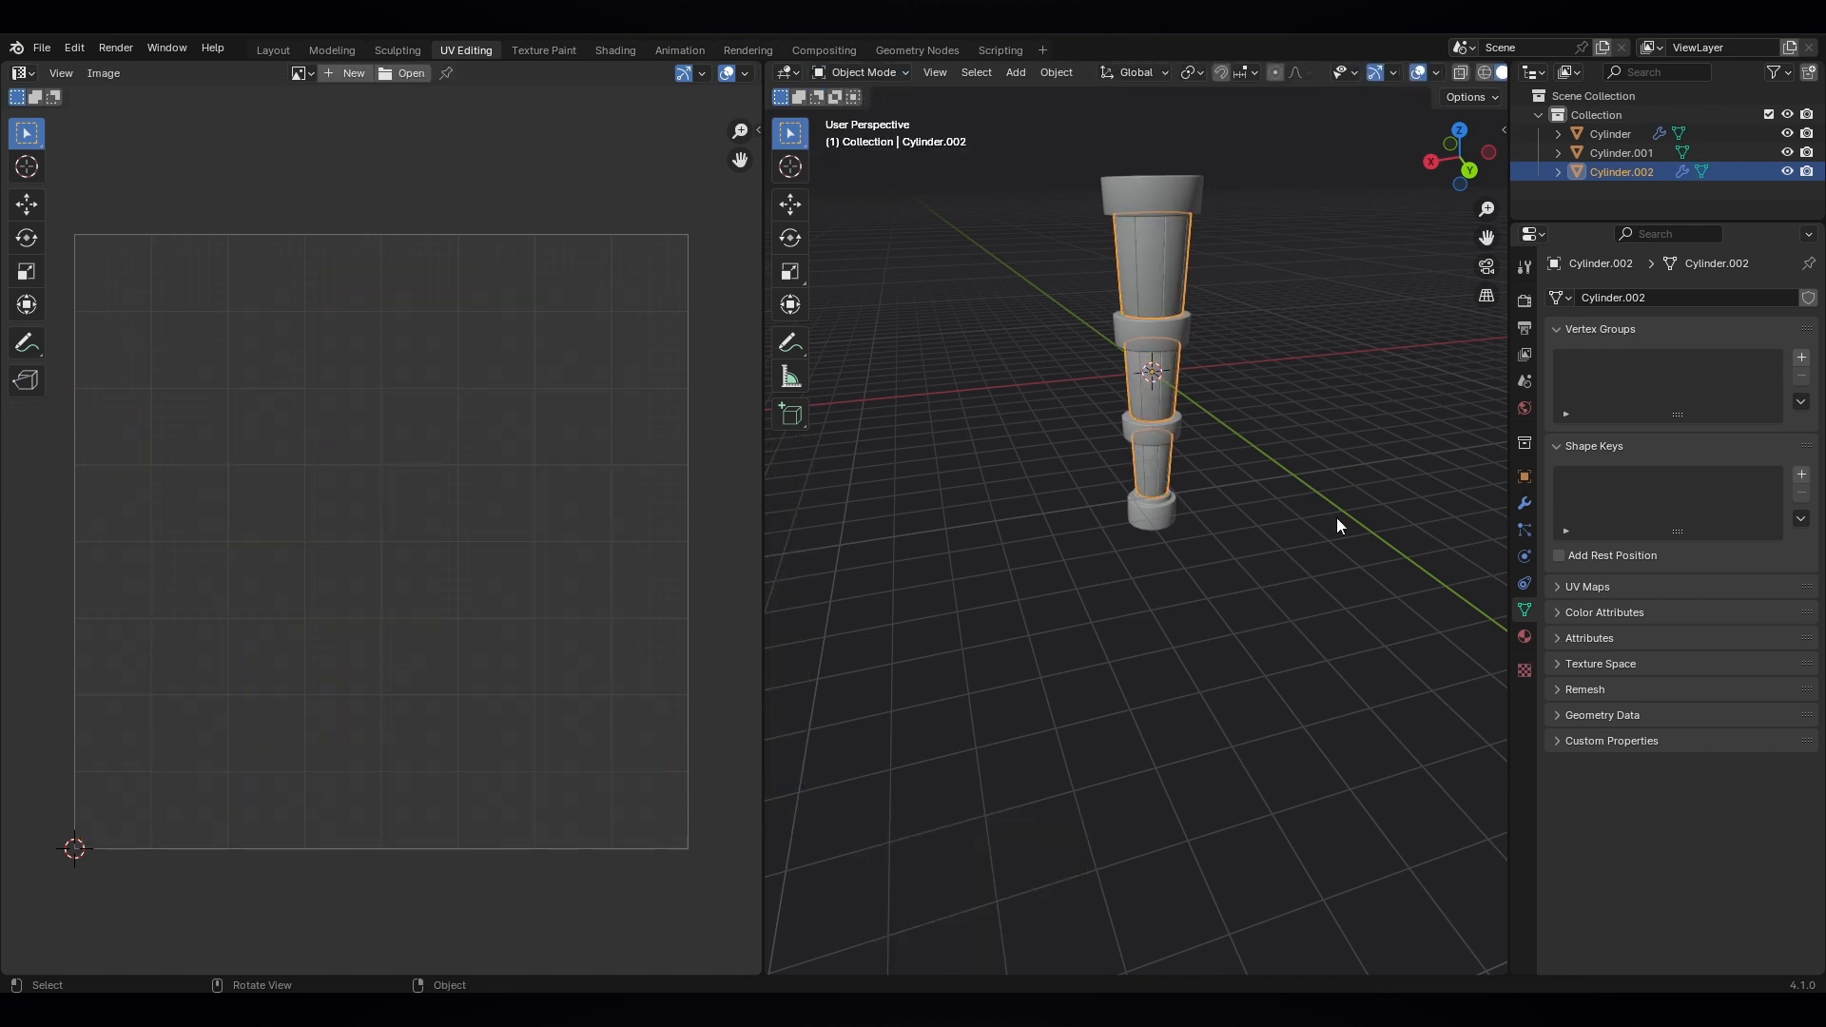
- Select the lens disc in the wide end of the telescope (Cylinder.001) and unwrap it in Edit Mode
left_click(1293, 521)
middle_click_drag(1293, 521, 1285, 688)
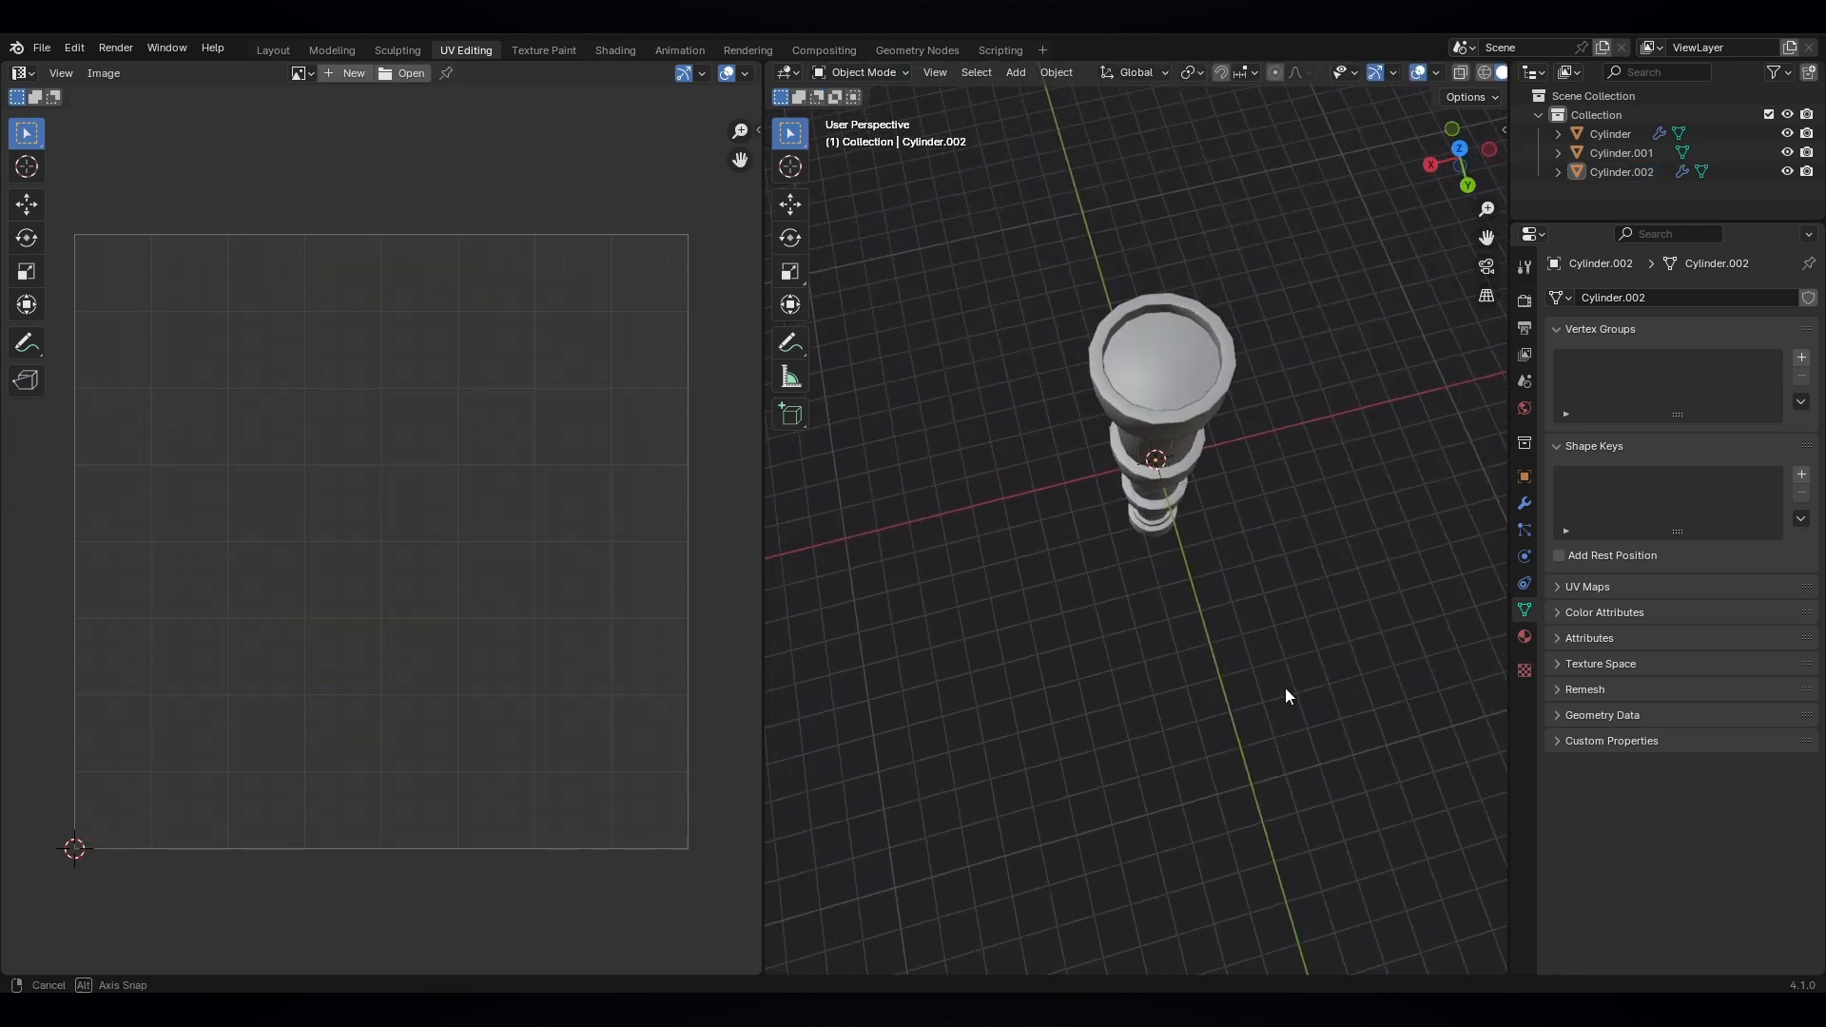
left_click(1172, 355)
left_click(858, 74)
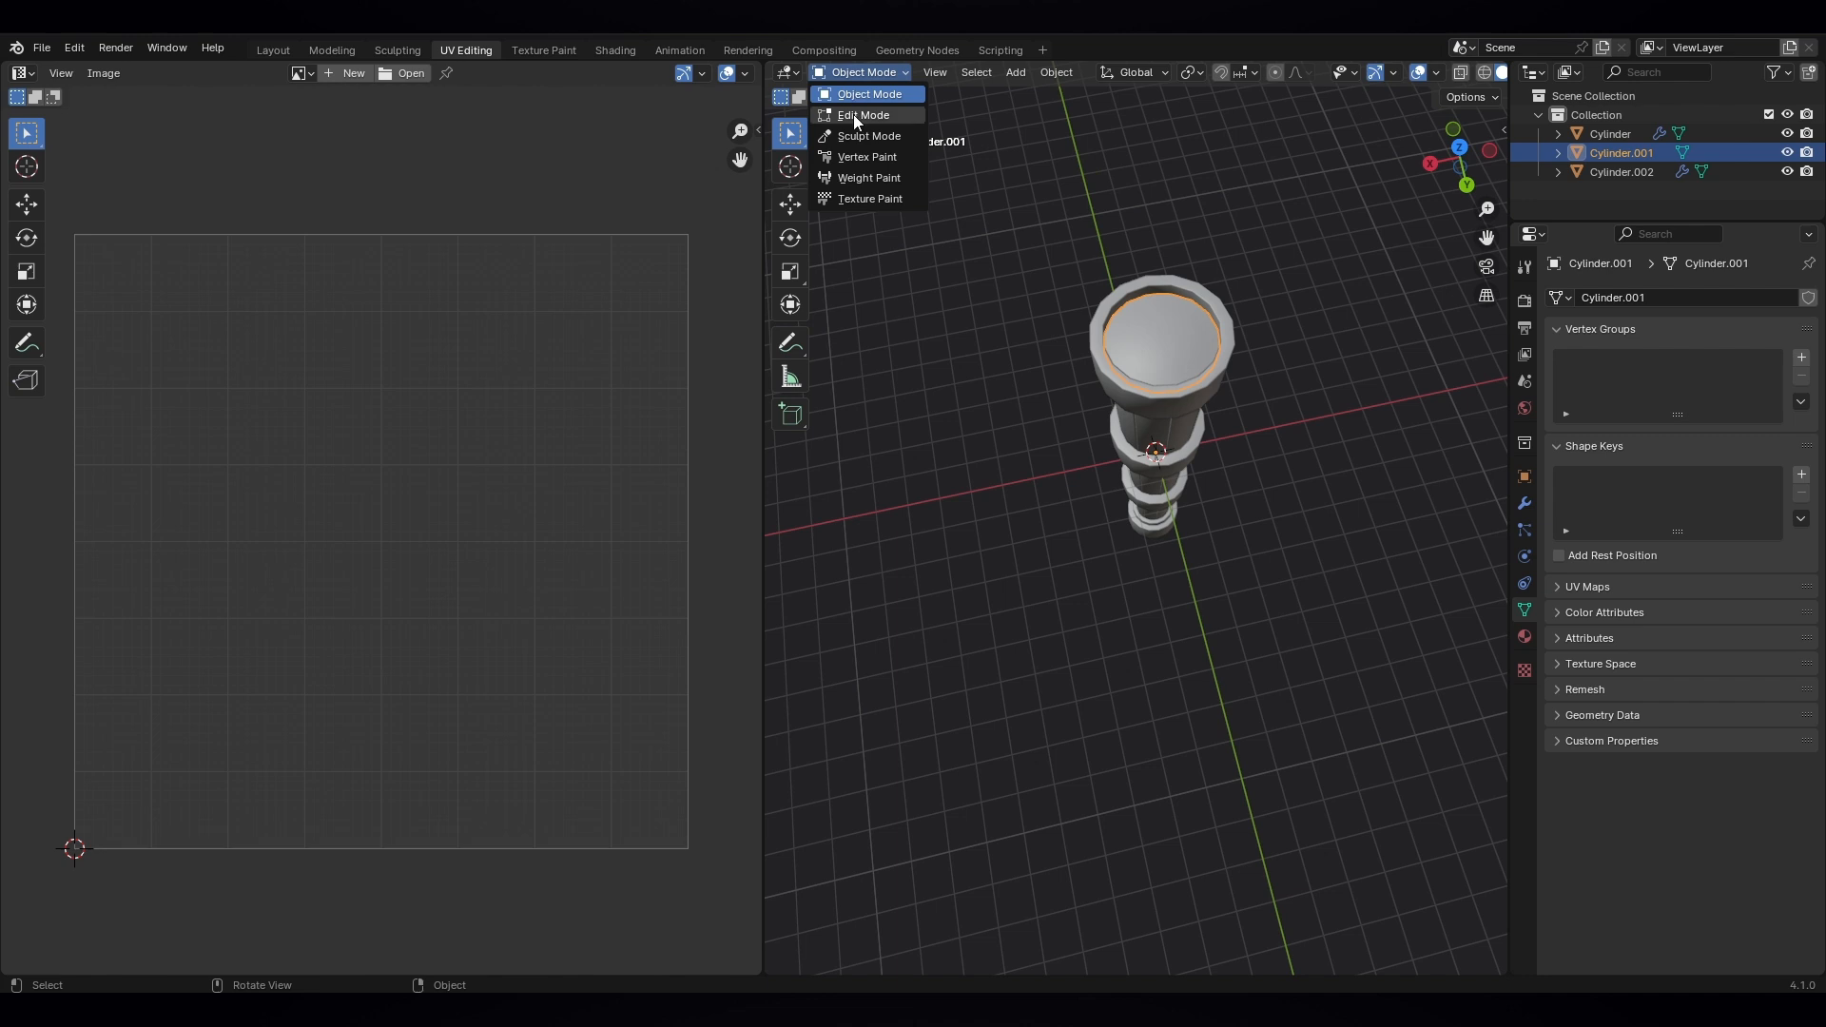
left_click(853, 114)
key("u")
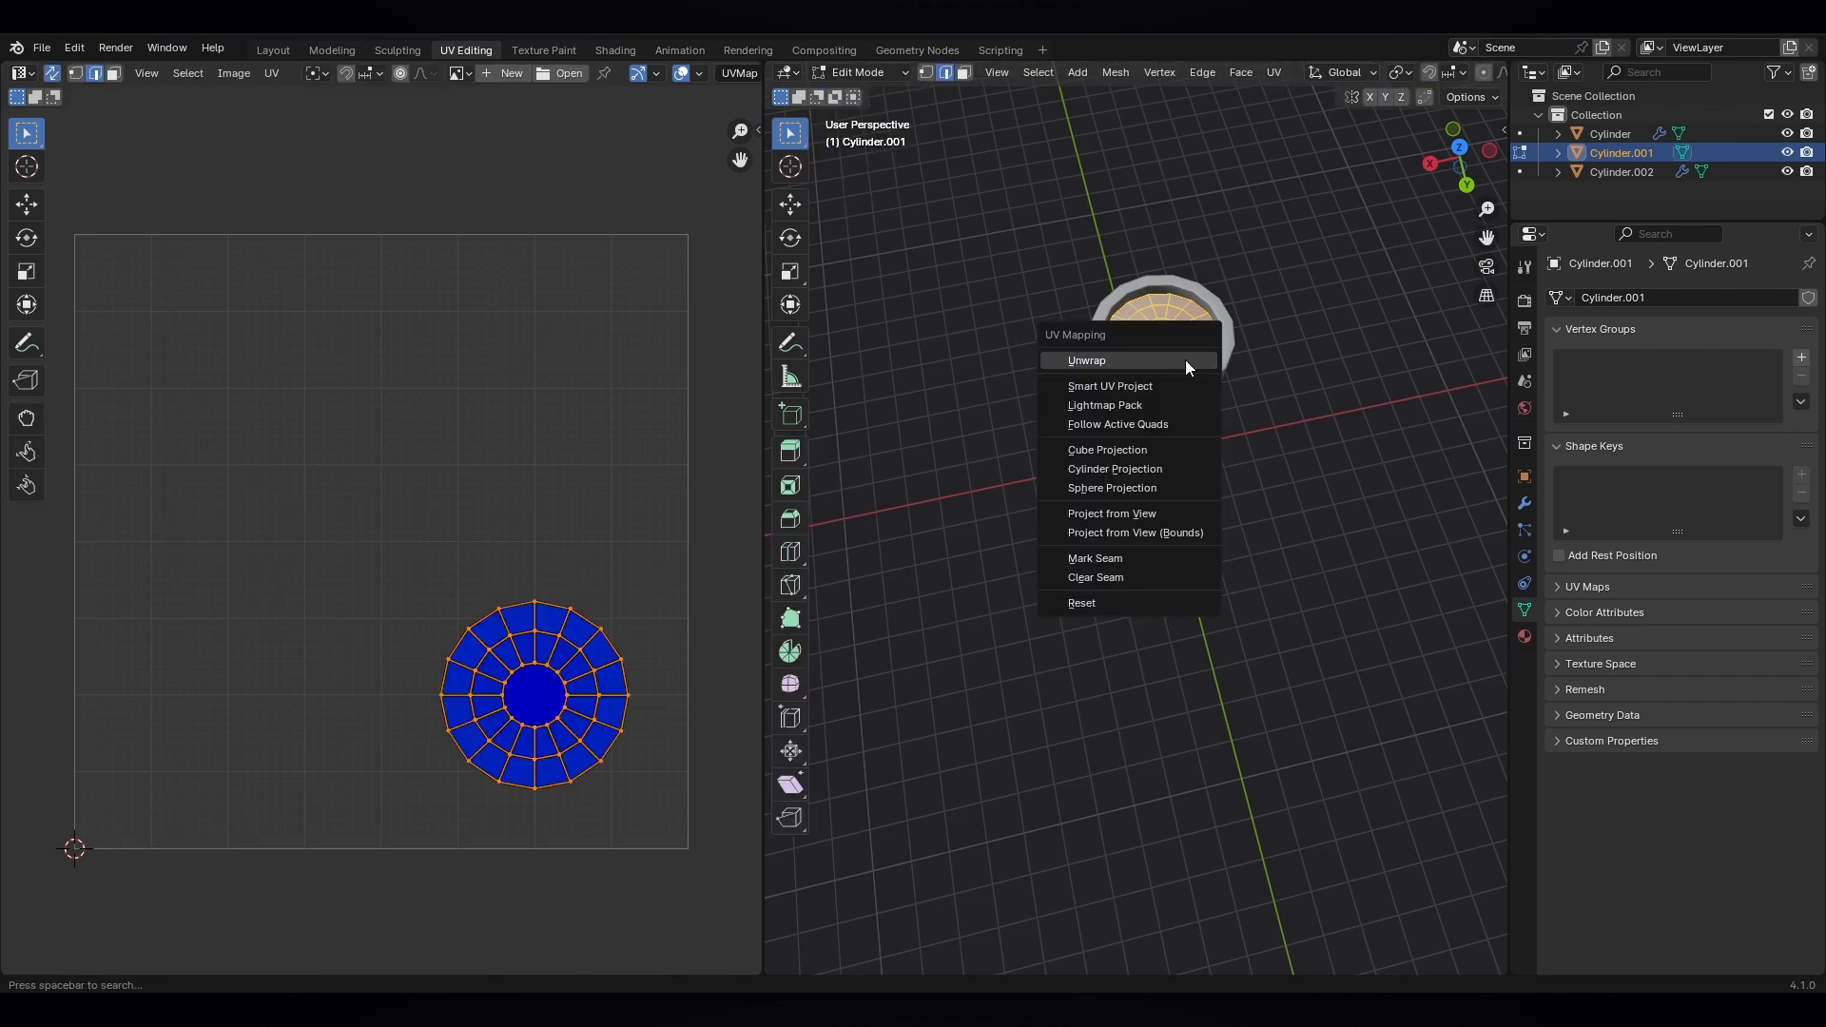
left_click(1186, 362)
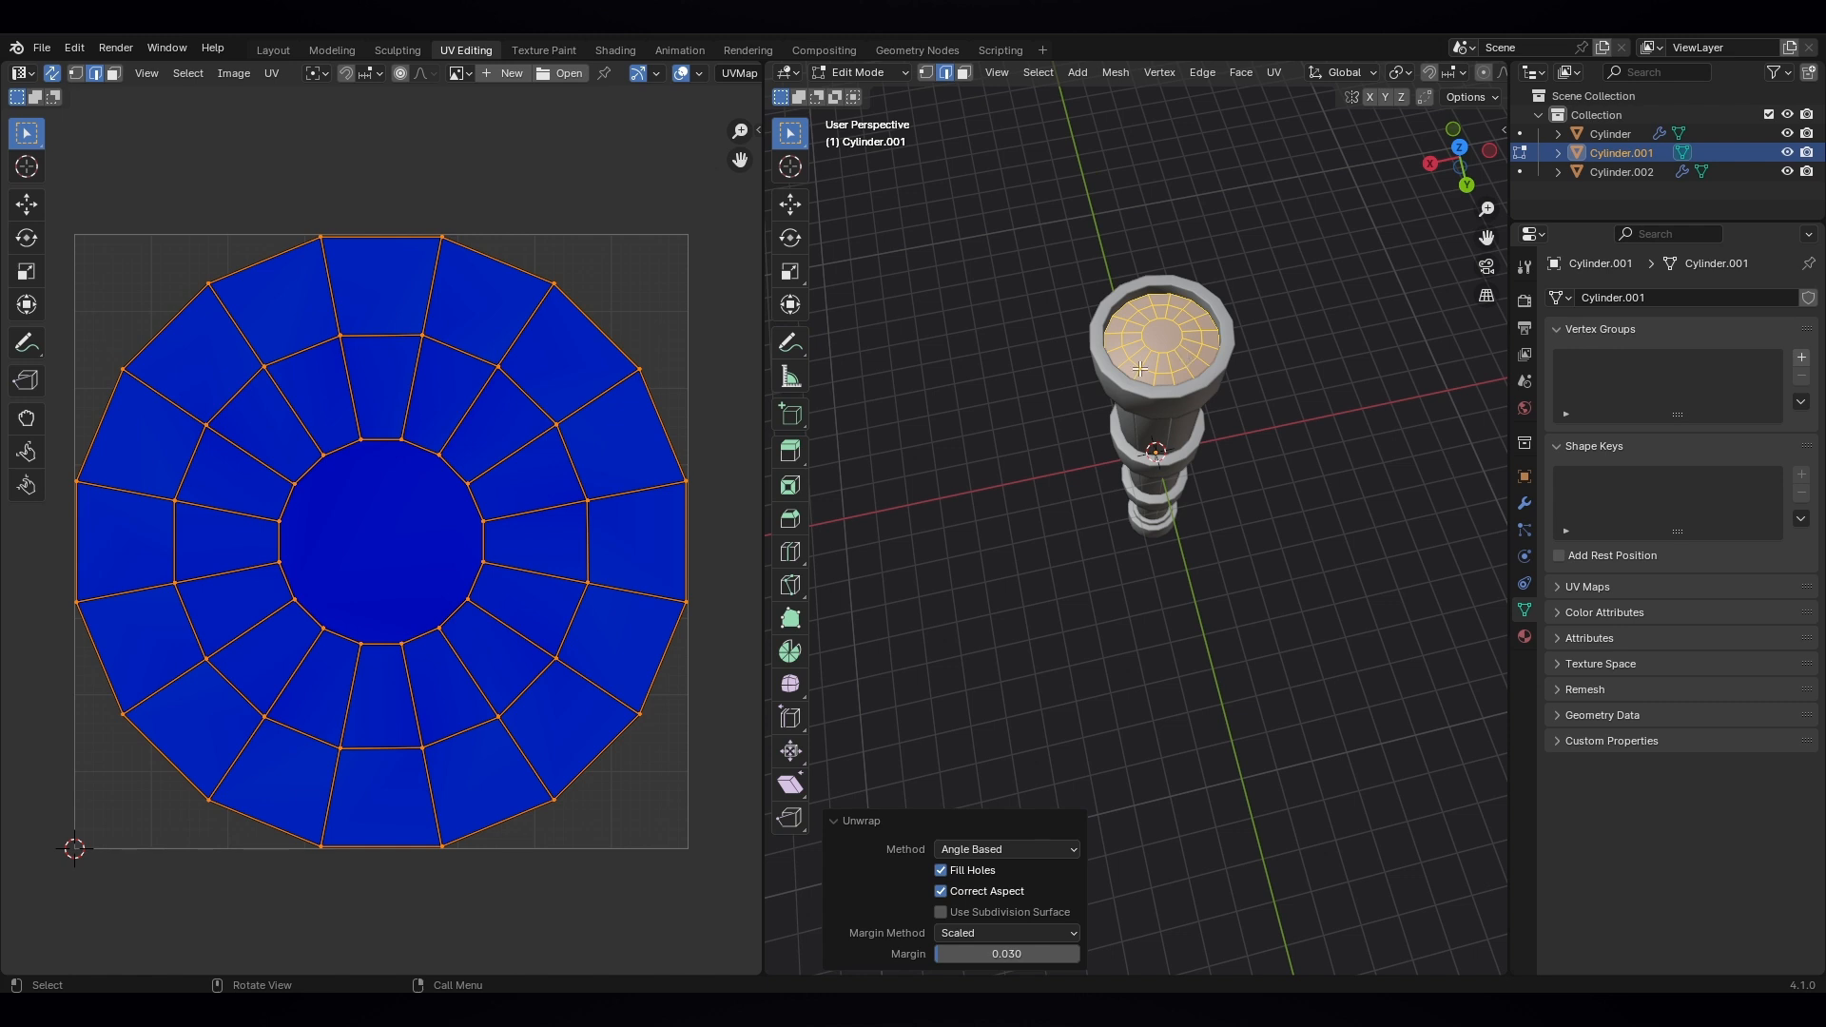
- Return the lens disc to Object Mode and switch to the Texture Paint workspace
left_click(865, 74)
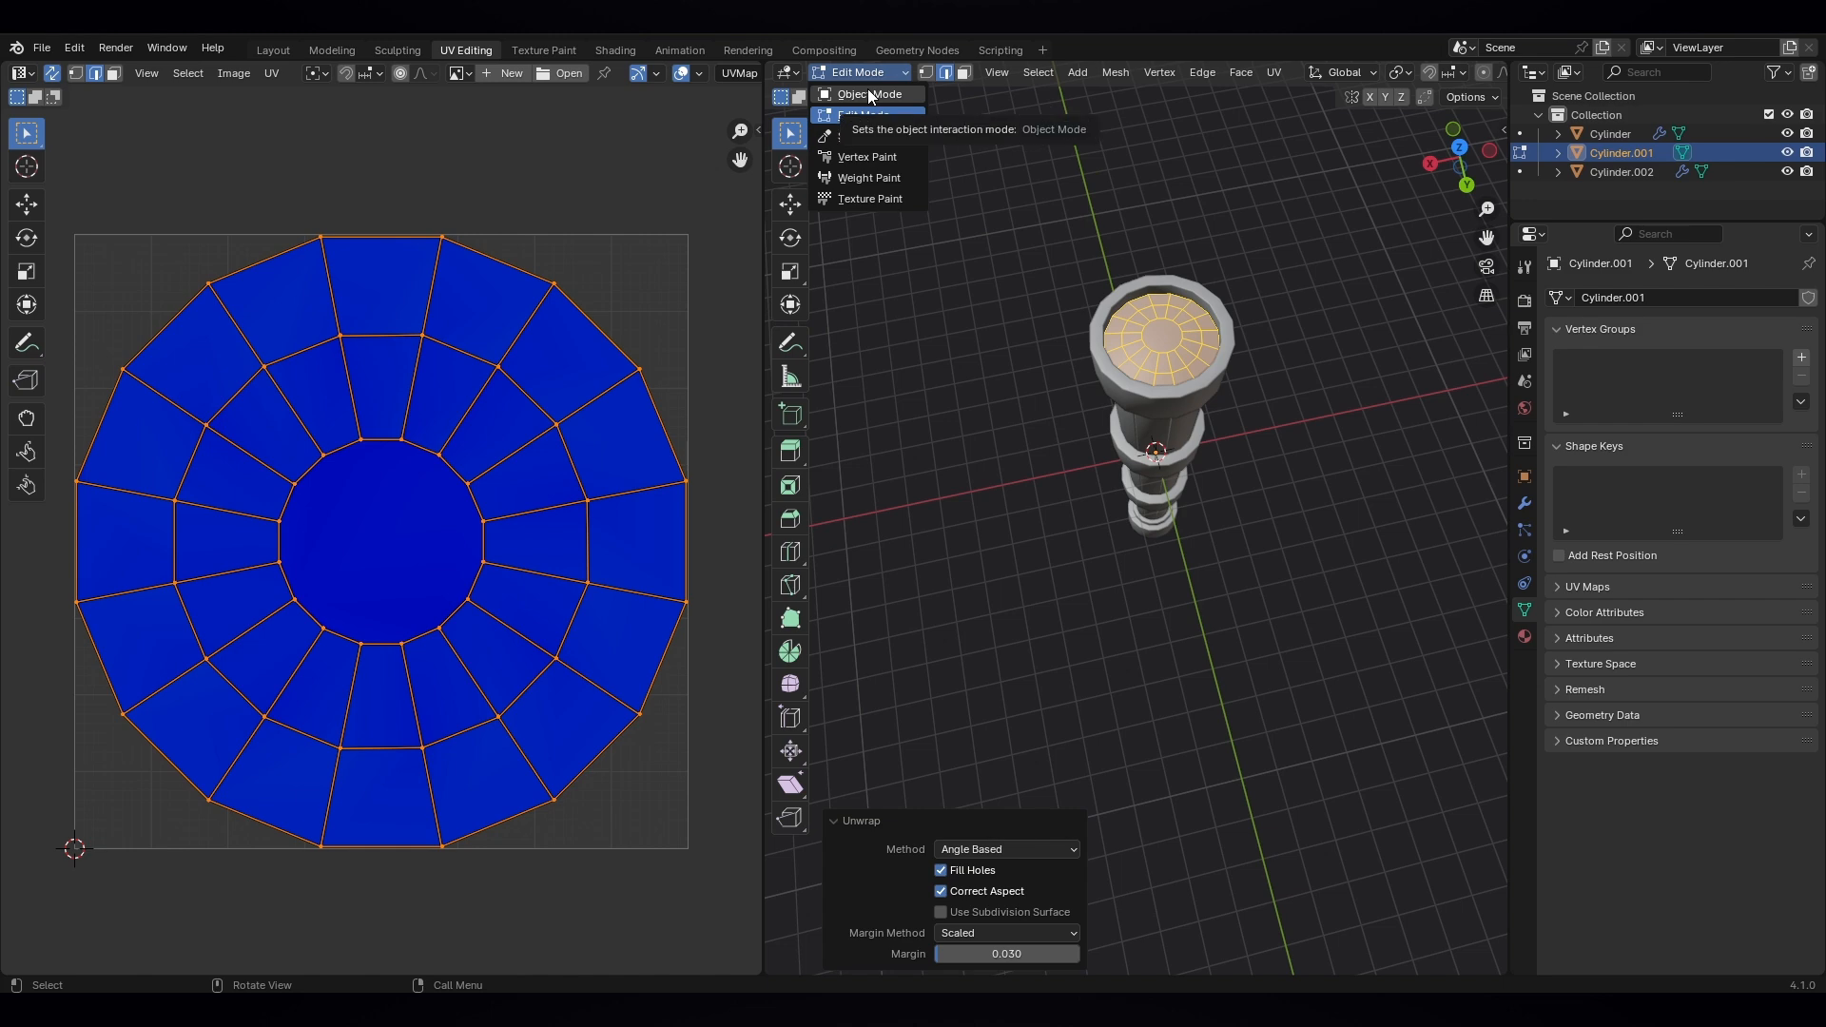
left_click(867, 92)
middle_click_drag(1111, 440, 1229, 473)
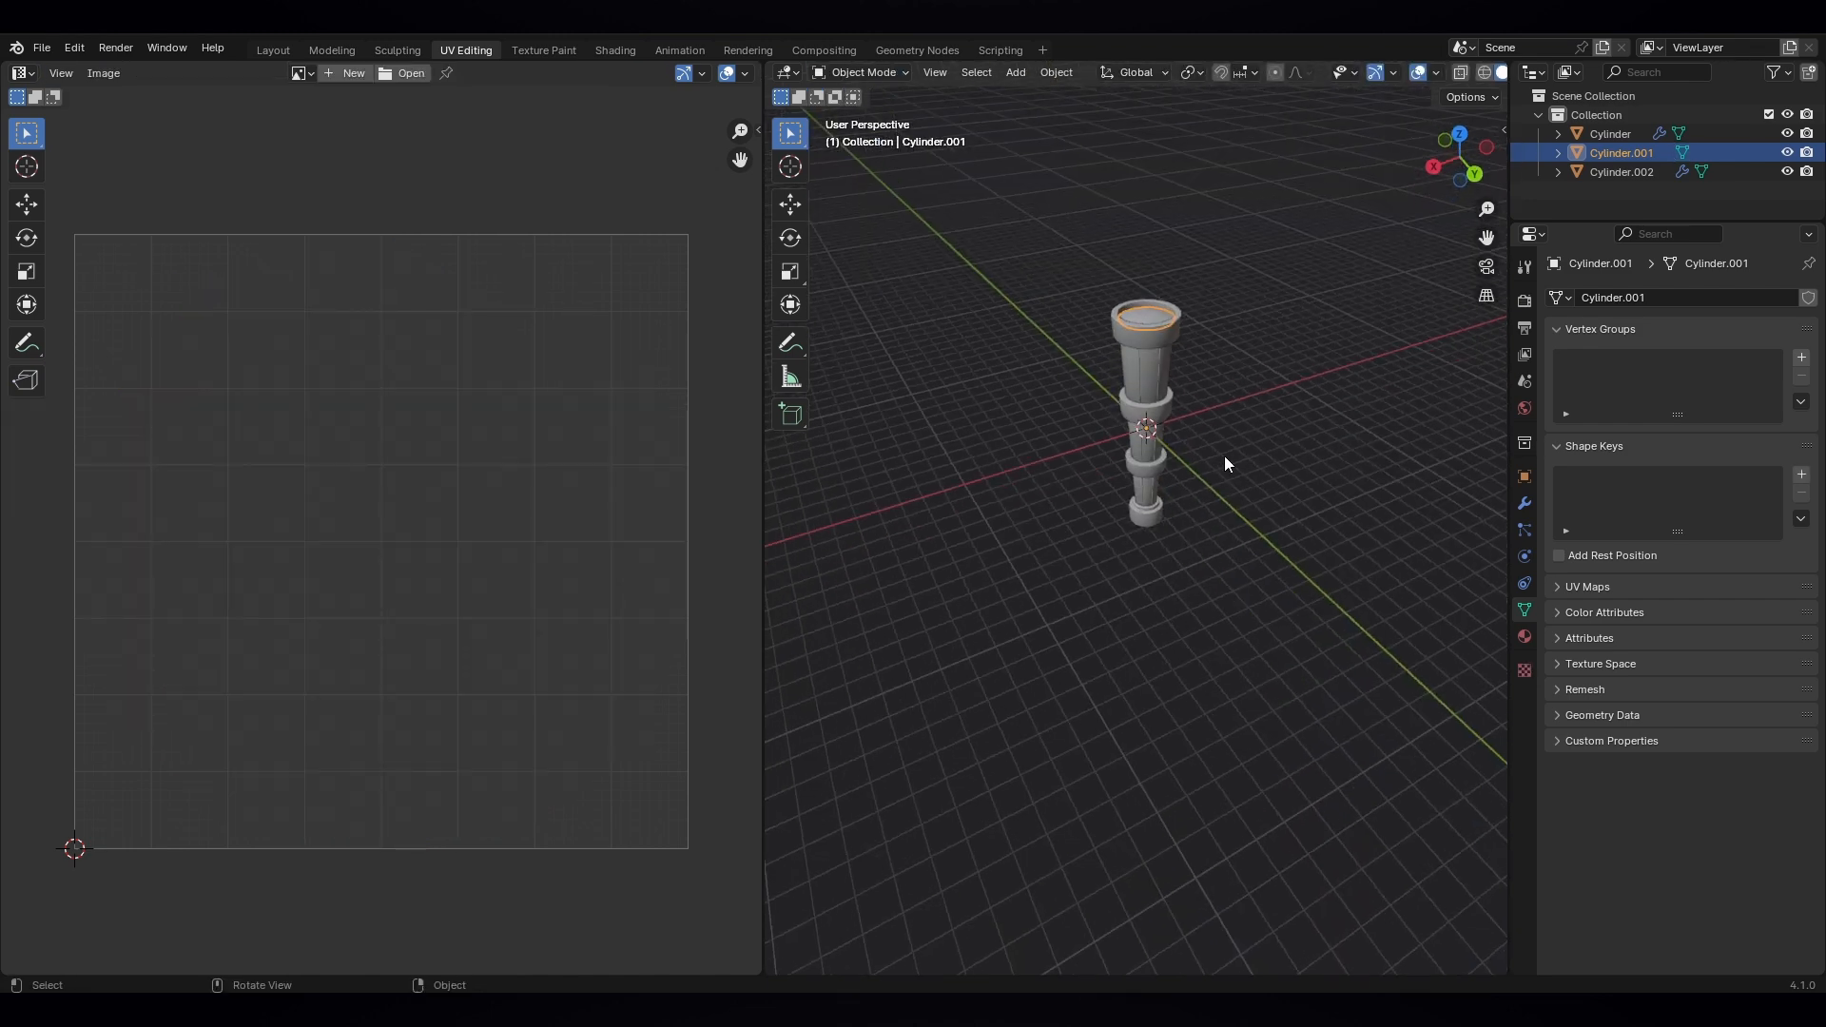
left_click(559, 53)
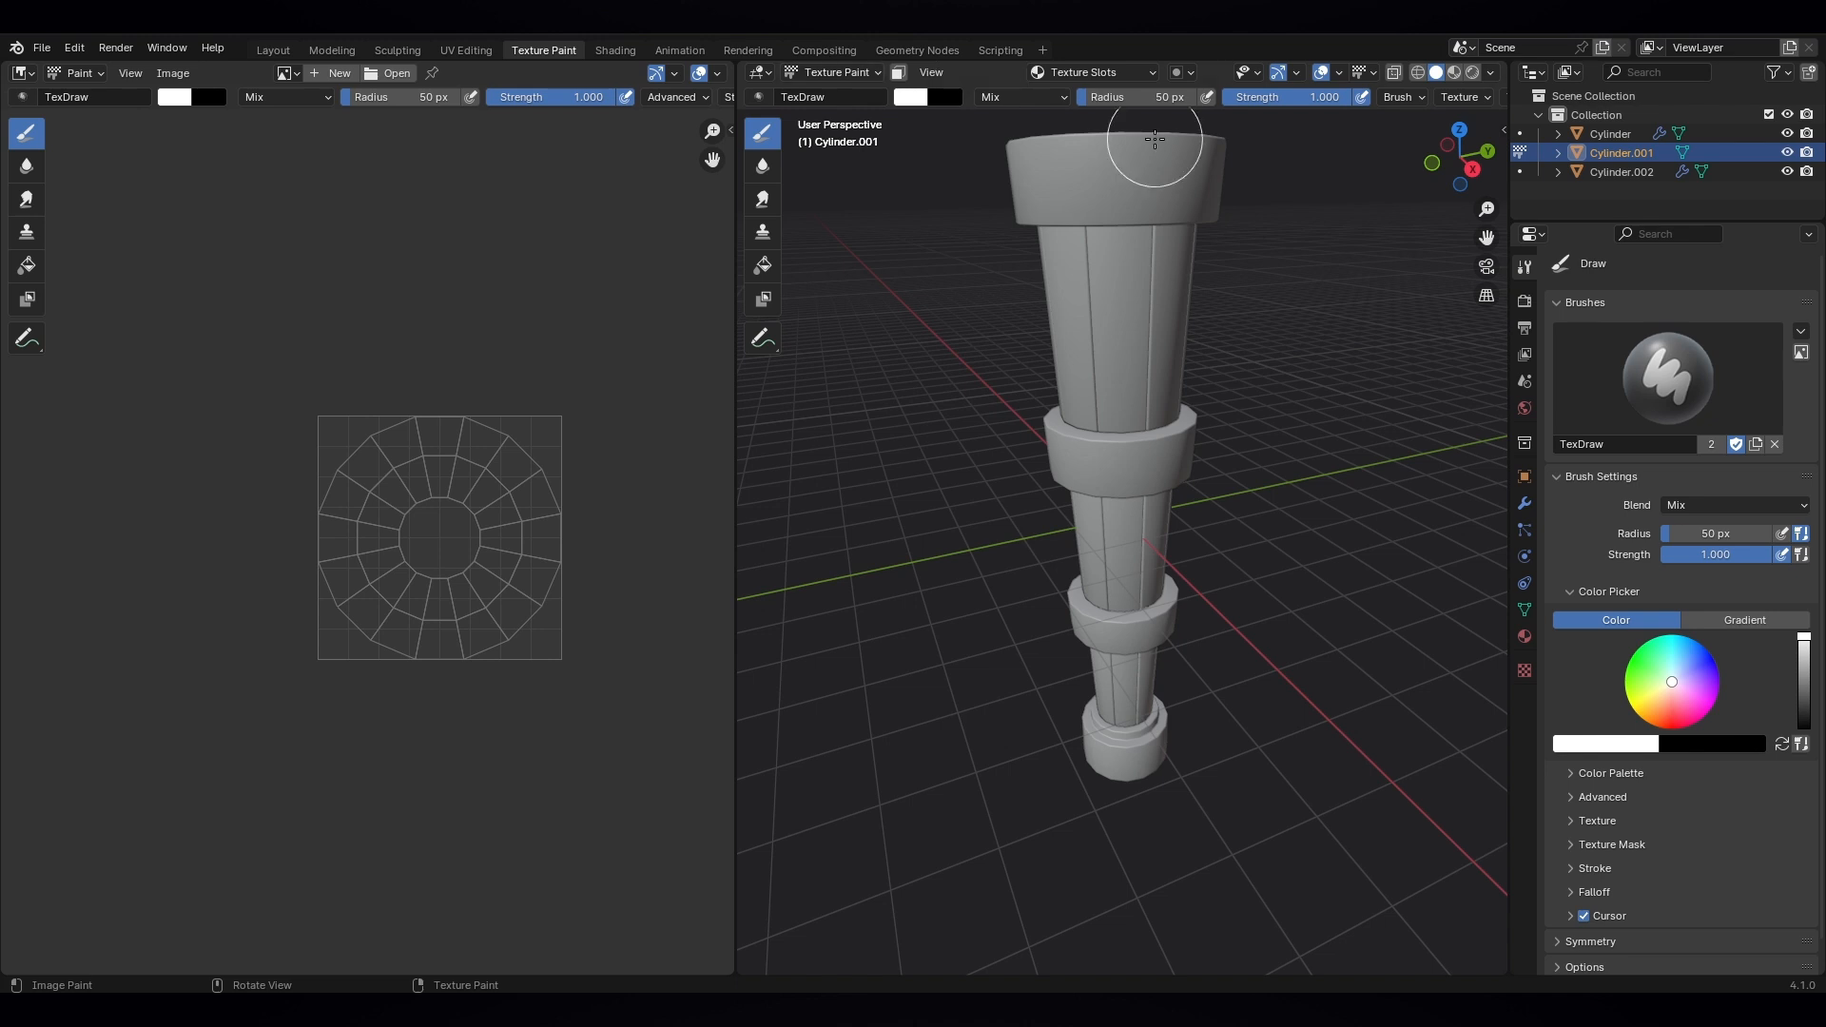
- Leave texture painting on the lens disc and put the tube sections (Cylinder.002) in Texture Paint mode instead
scroll(1082, 334, "down", 3)
middle_click_drag(1124, 441, 1123, 406)
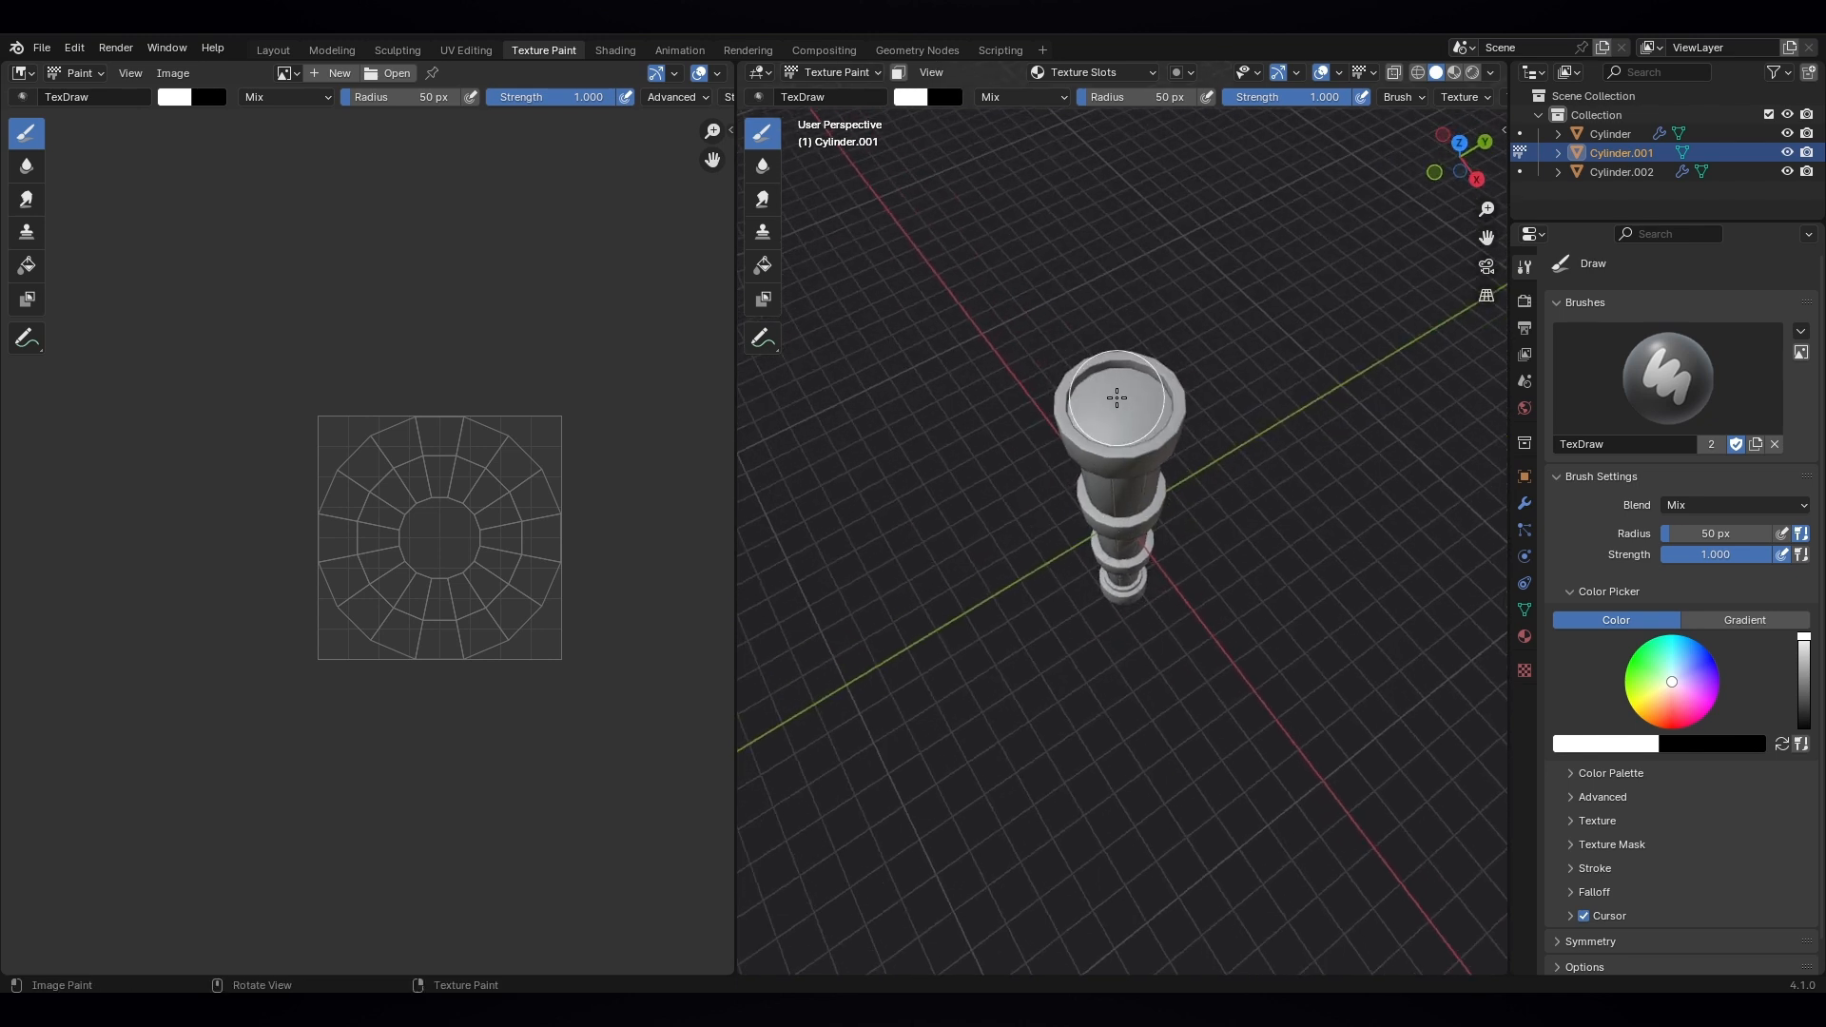
left_click(853, 74)
left_click(835, 95)
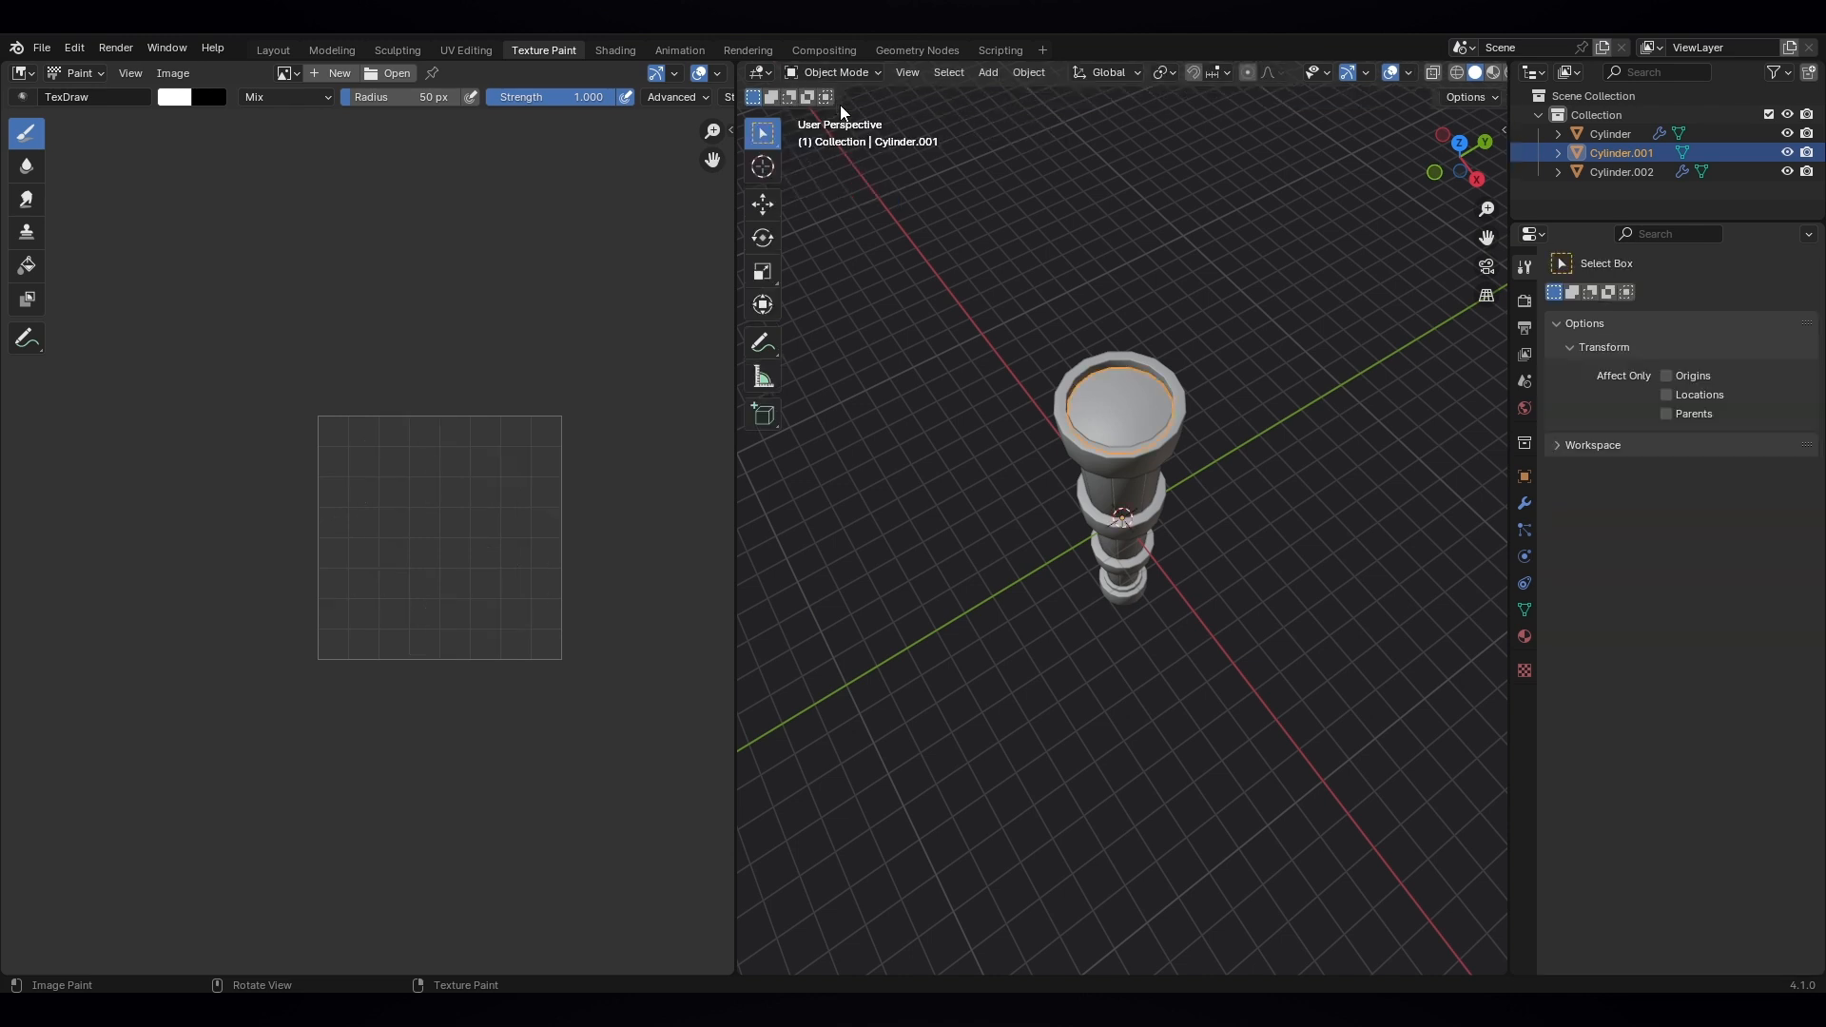
middle_click_drag(1258, 585, 1111, 346)
left_click(1099, 382)
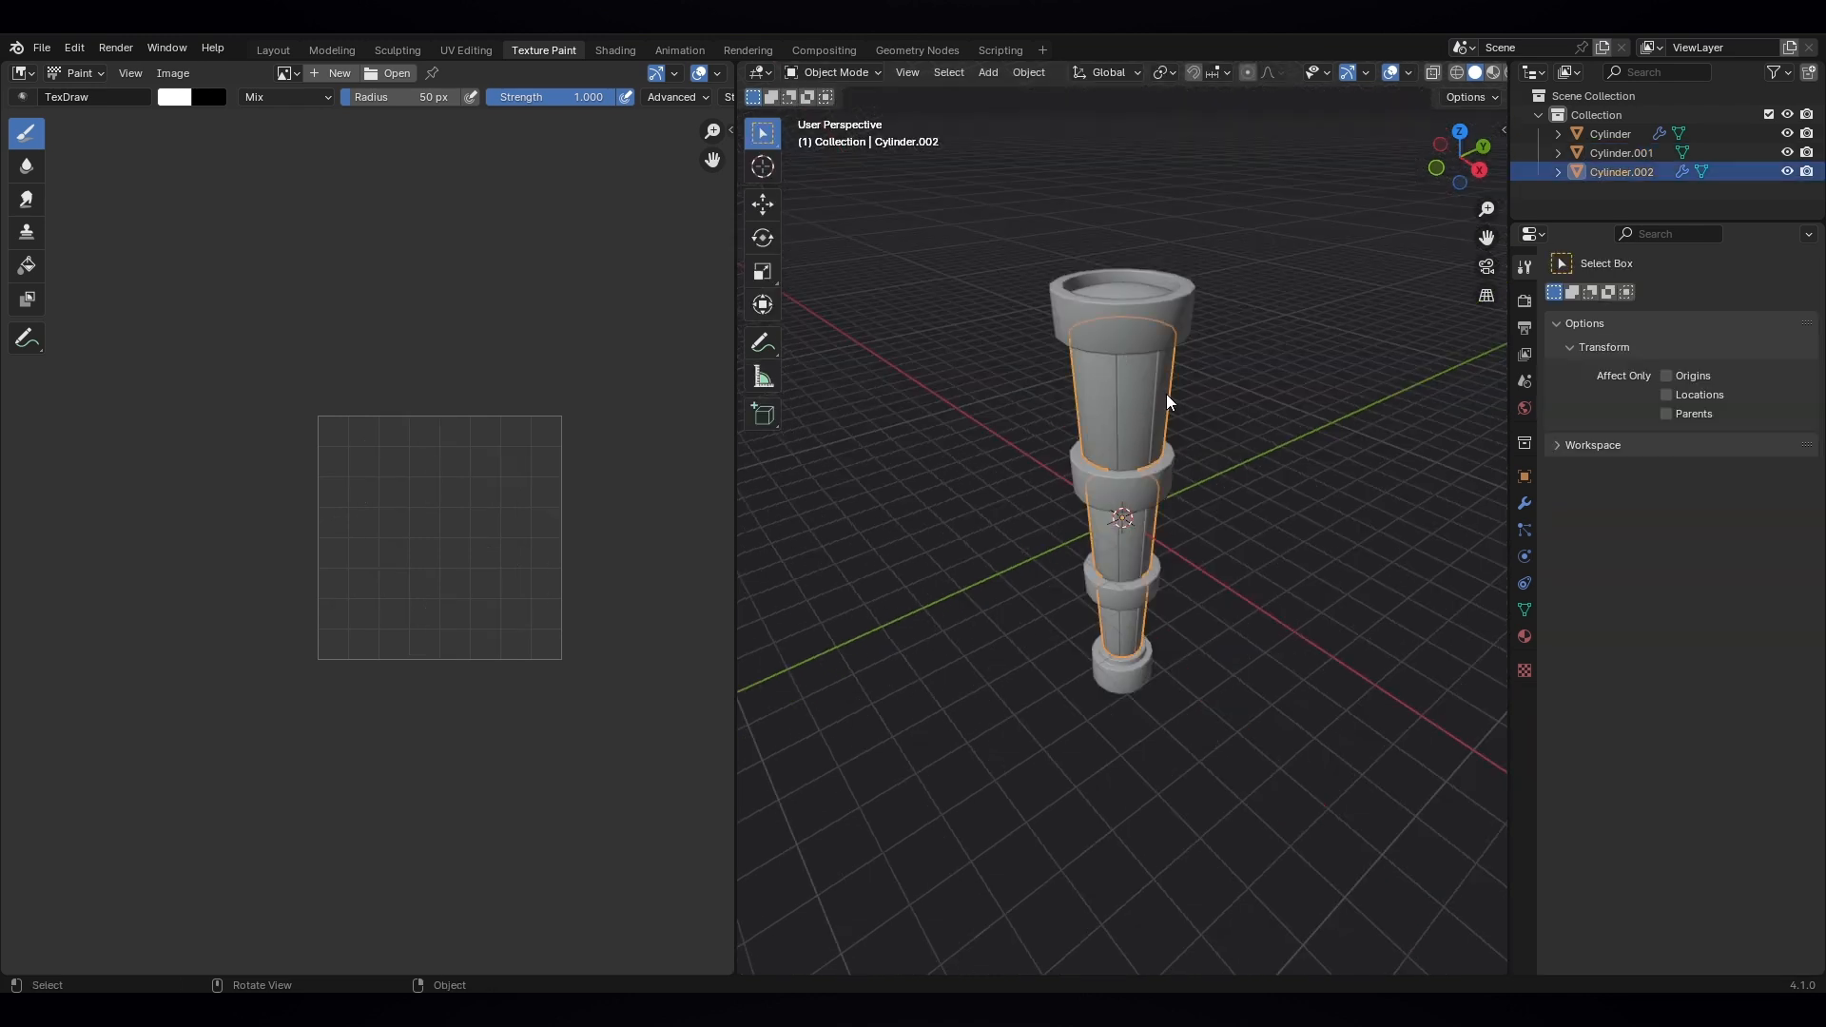
left_click(829, 71)
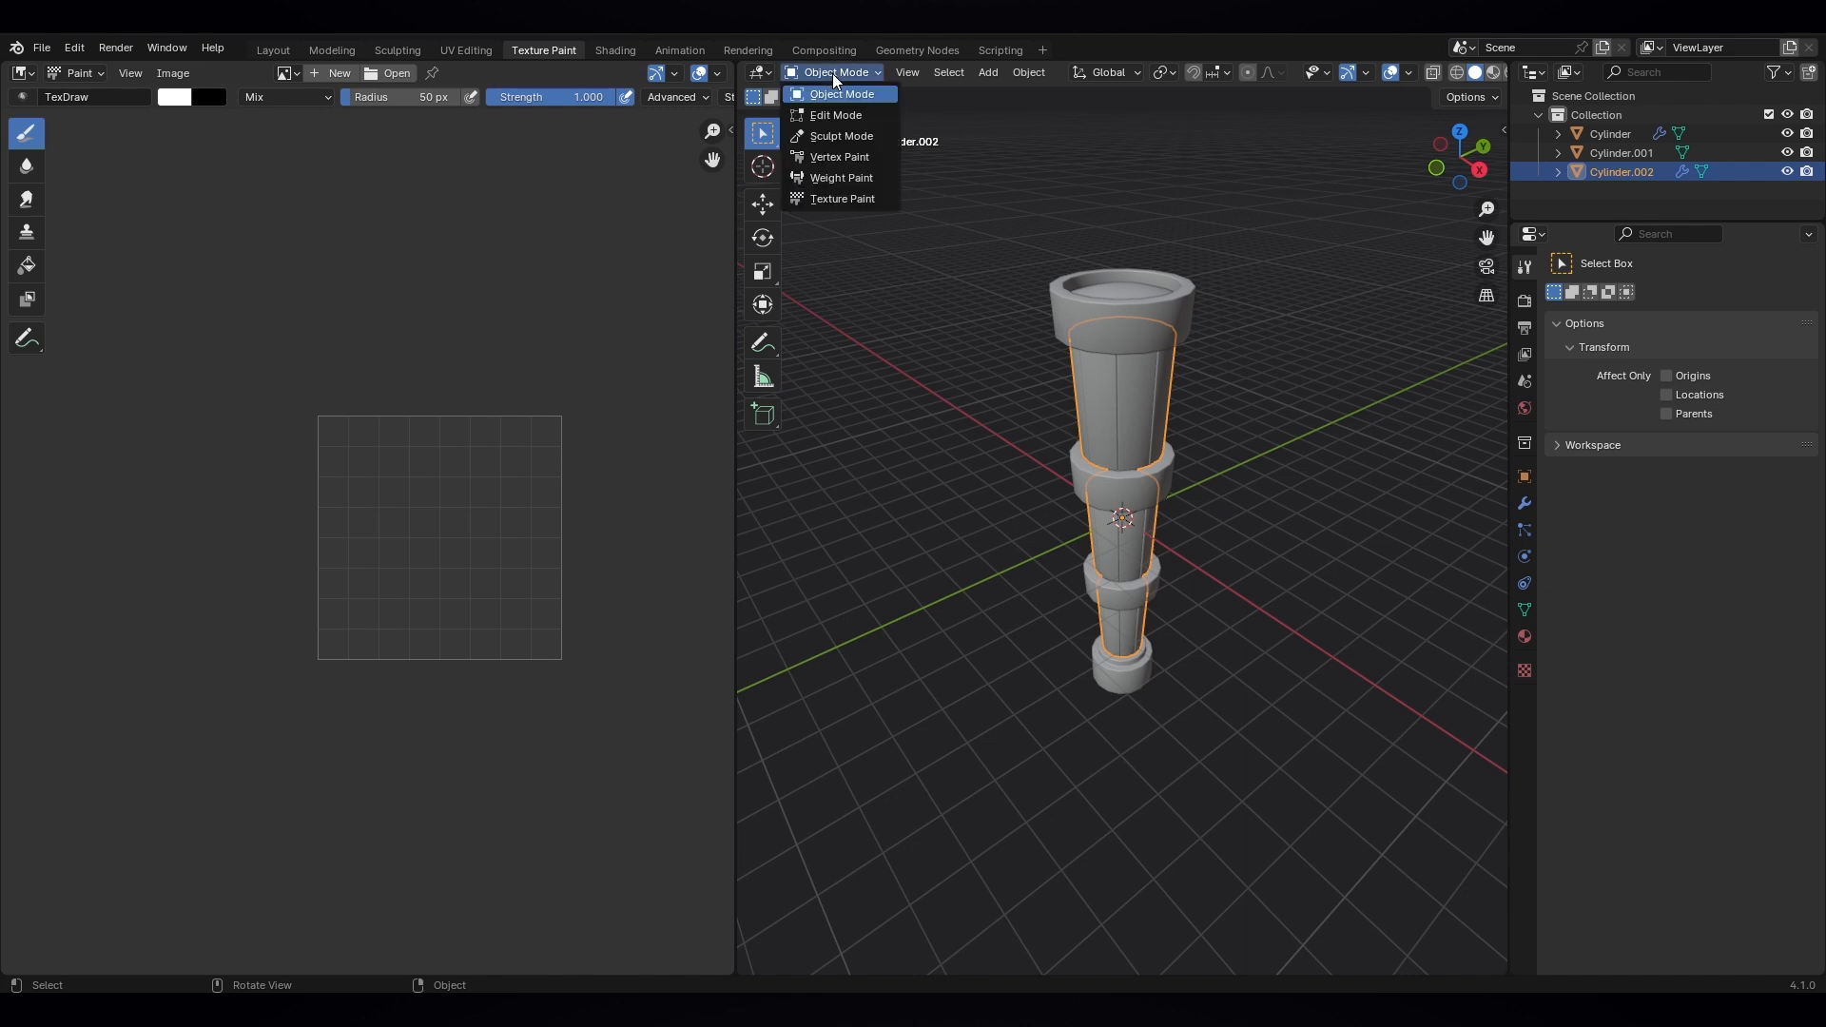
left_click(841, 201)
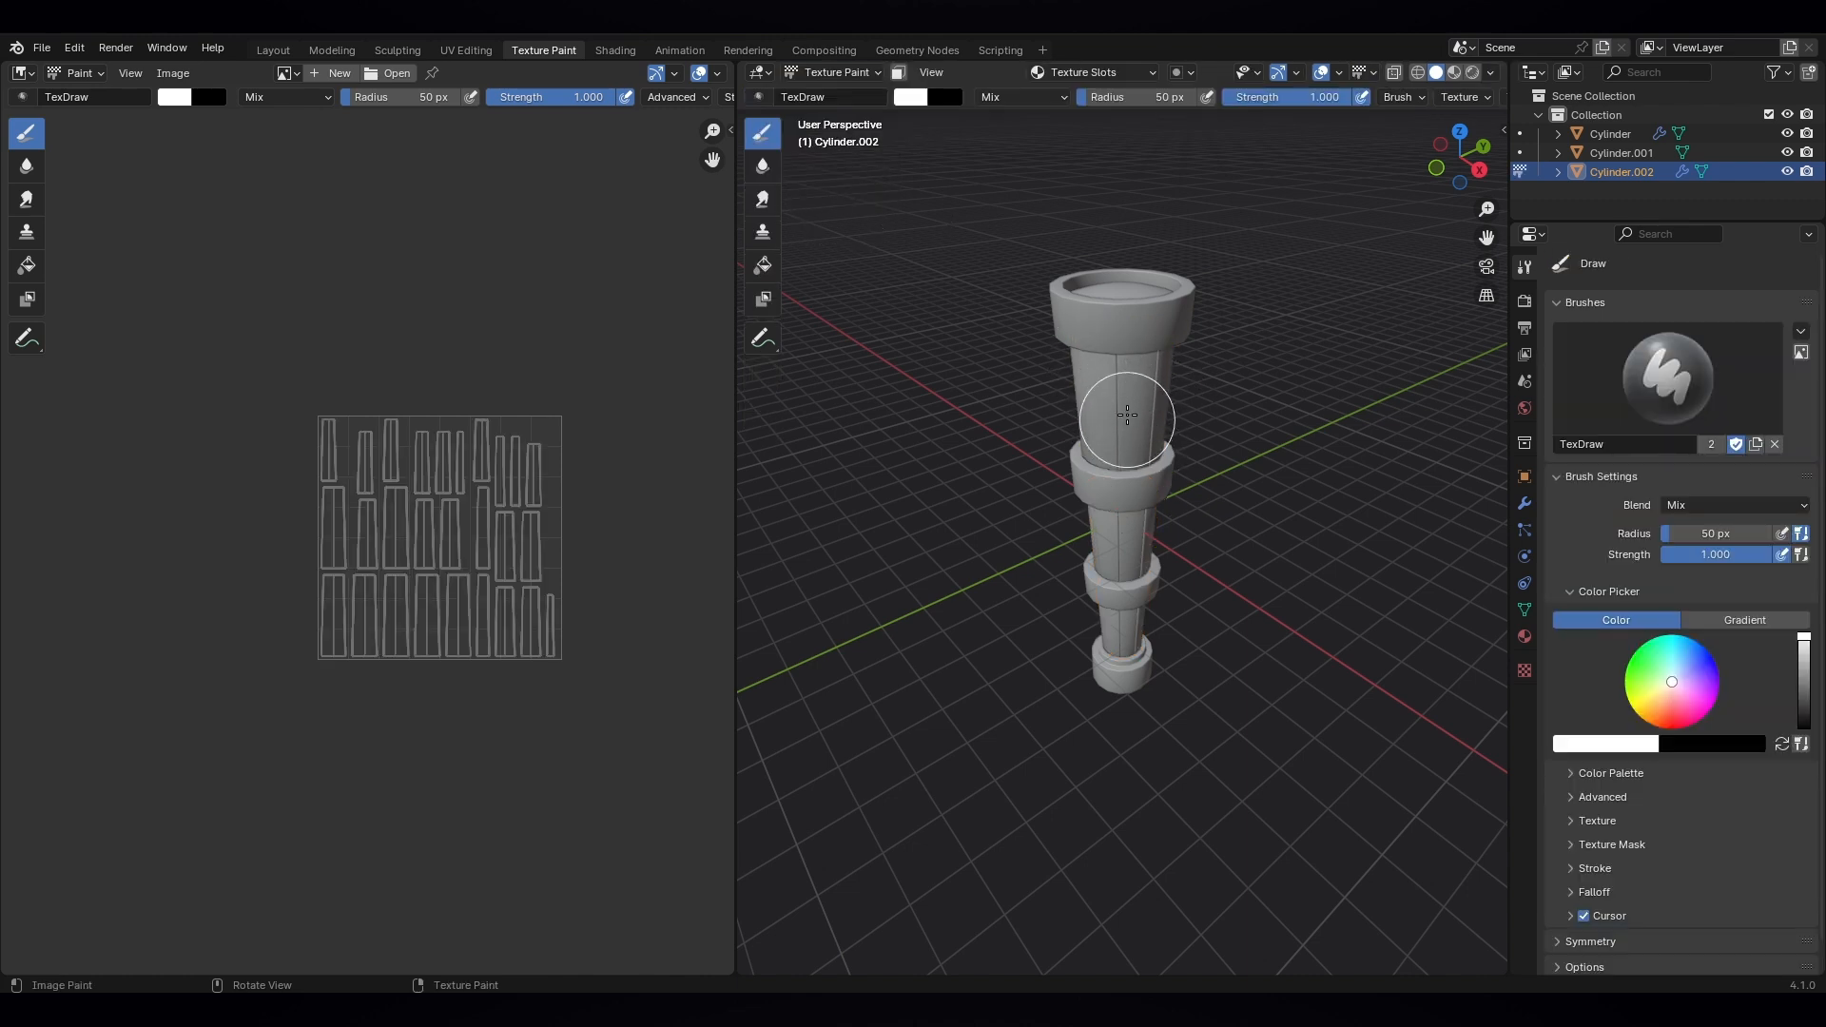
- Choose the Fill tool and add a blank 2048 × 2048 px Base Color paint slot without alpha to the tube sections (Cylinder.002)
left_click(764, 268)
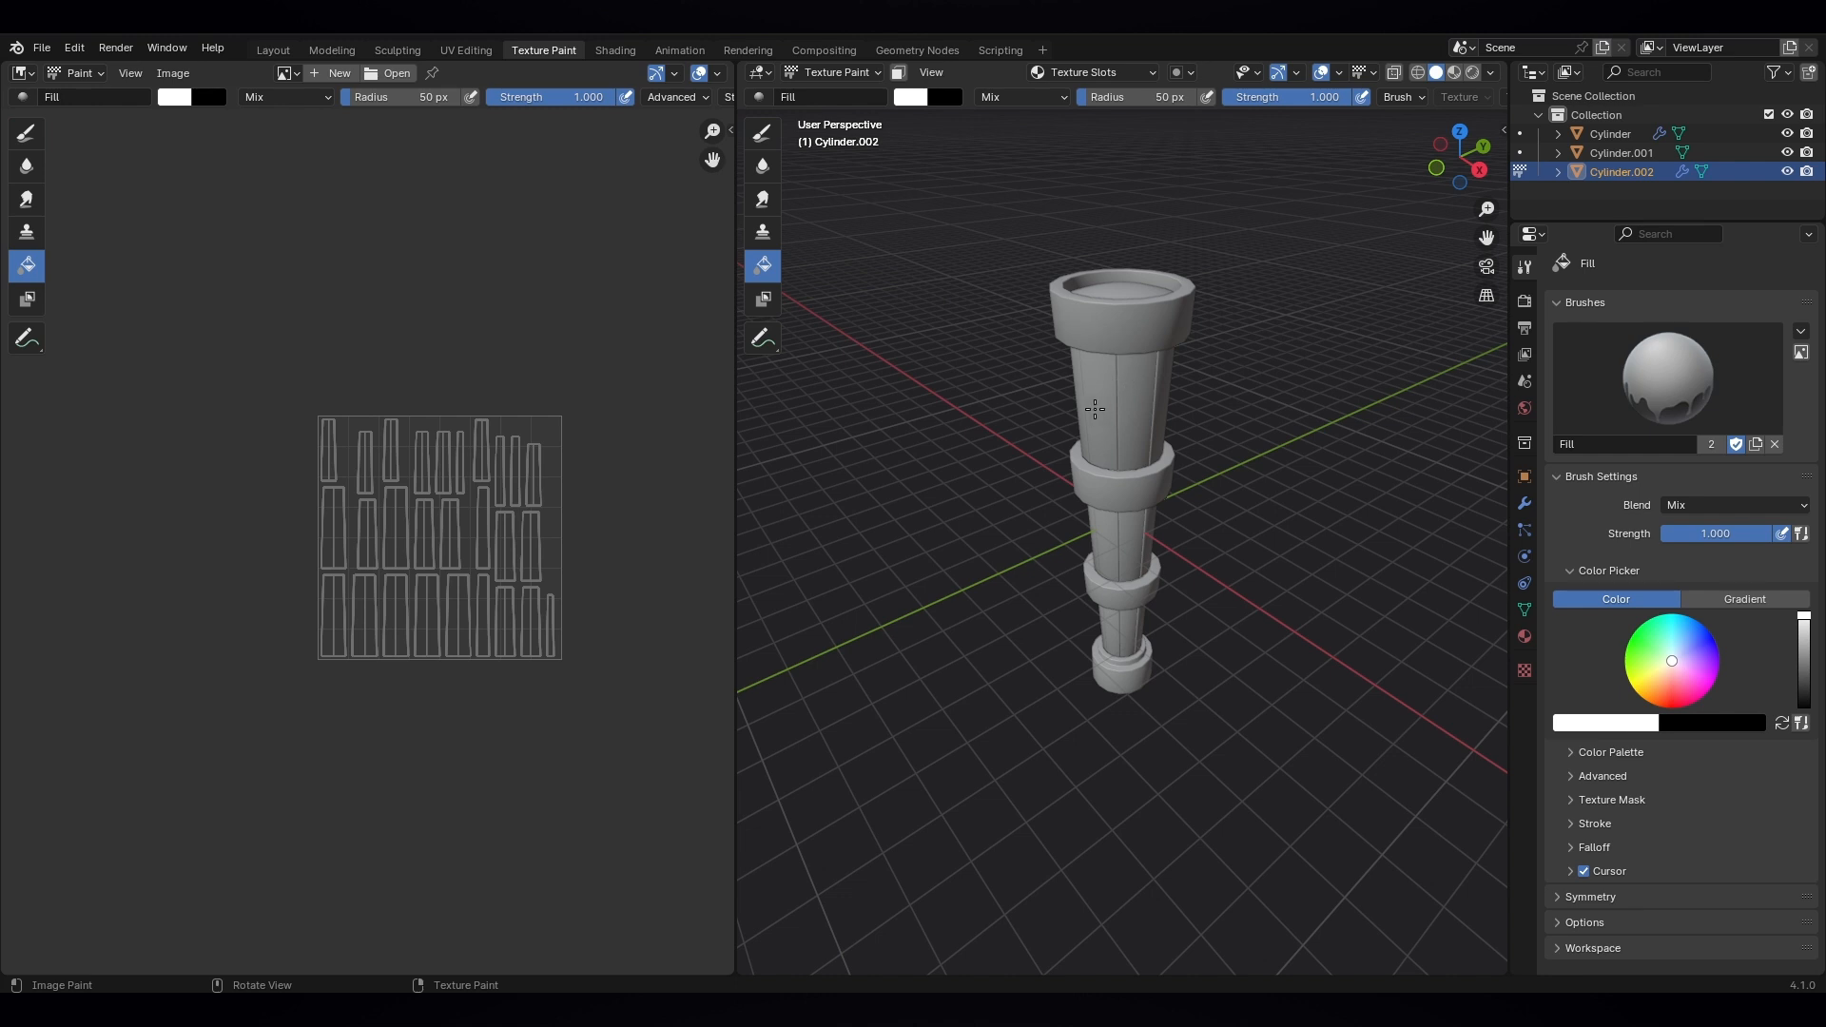
left_click(1125, 418)
left_click(1126, 73)
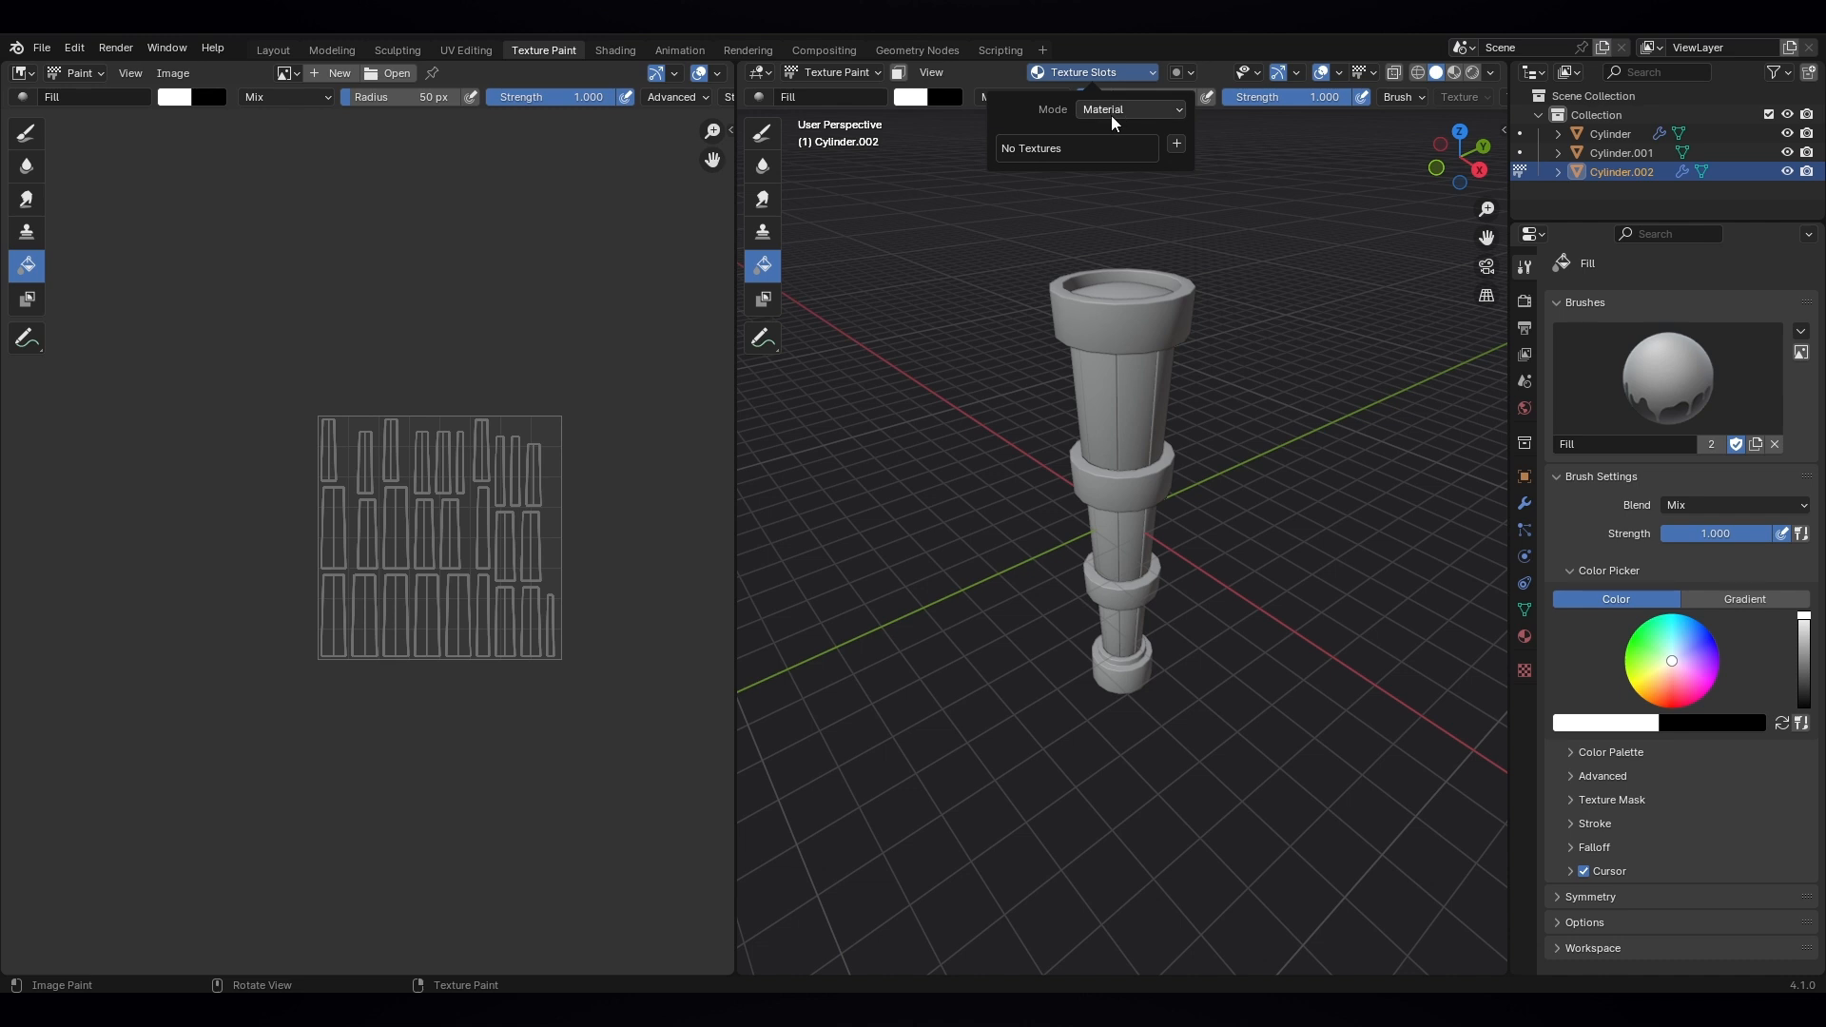
left_click(1177, 144)
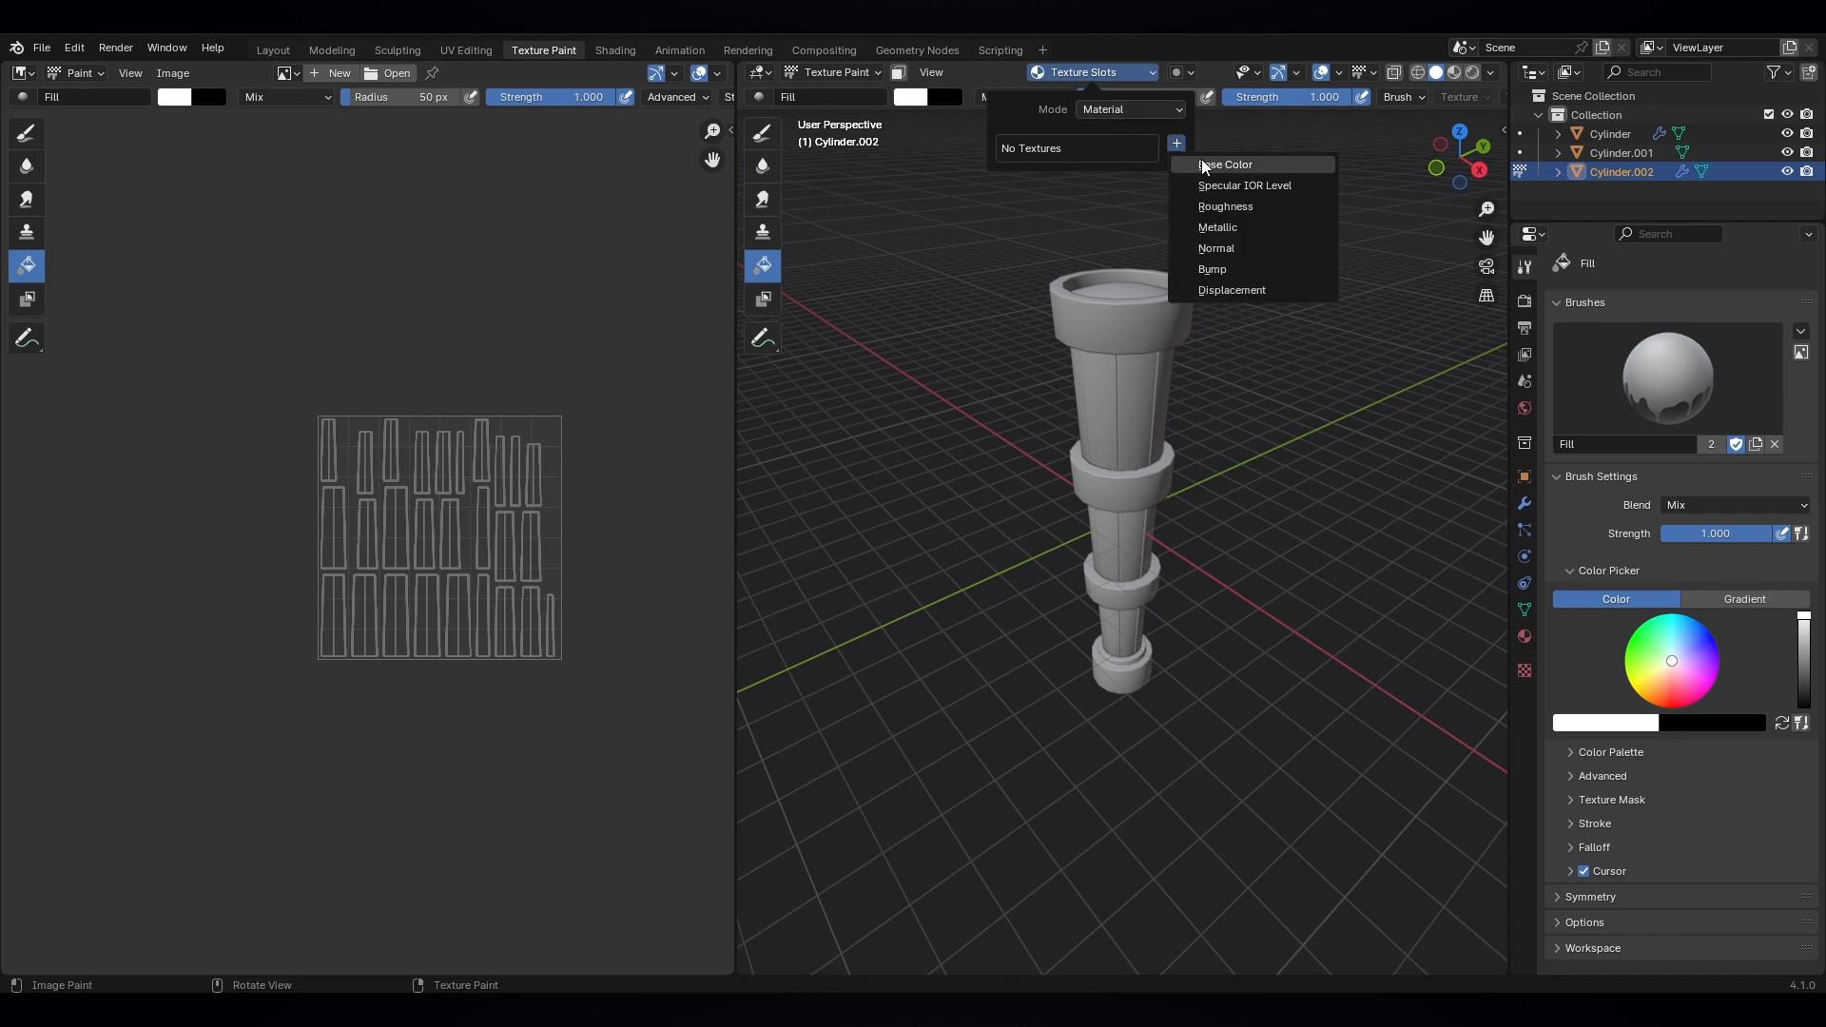
left_click(1227, 166)
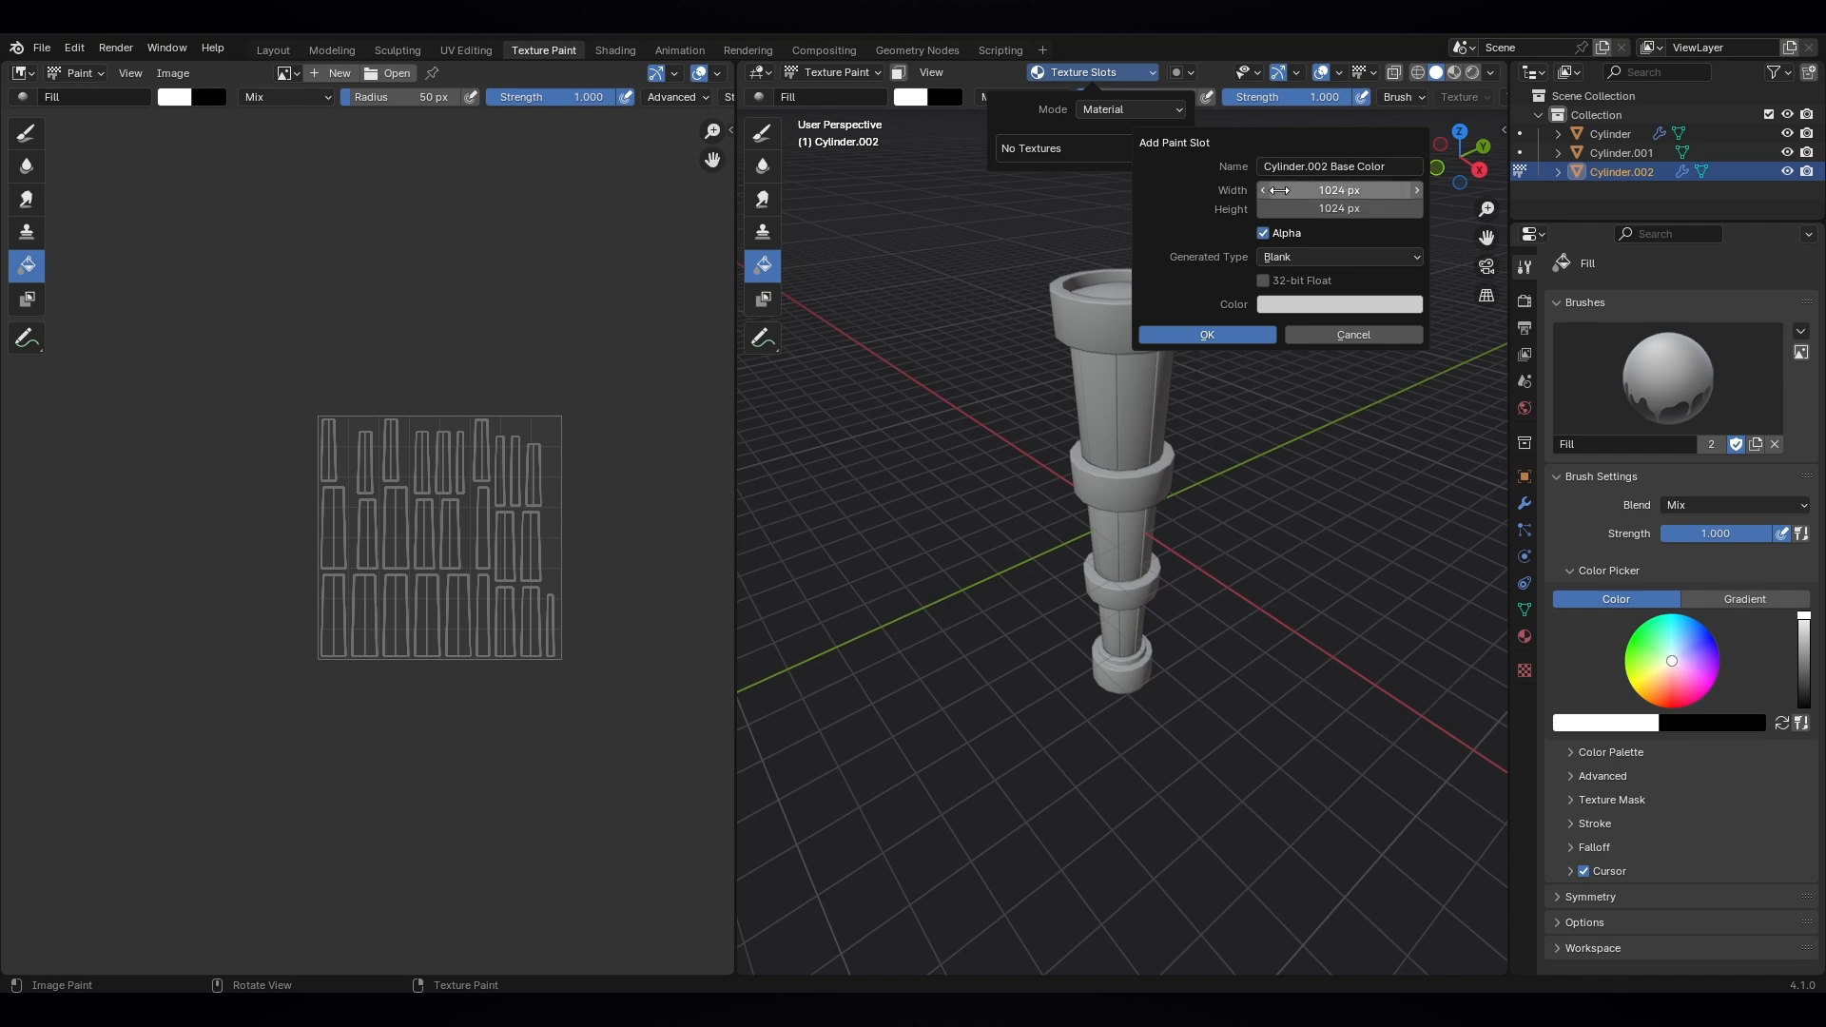
left_click(1344, 192)
left_click(1235, 182)
left_click_drag(1341, 189, 1347, 246)
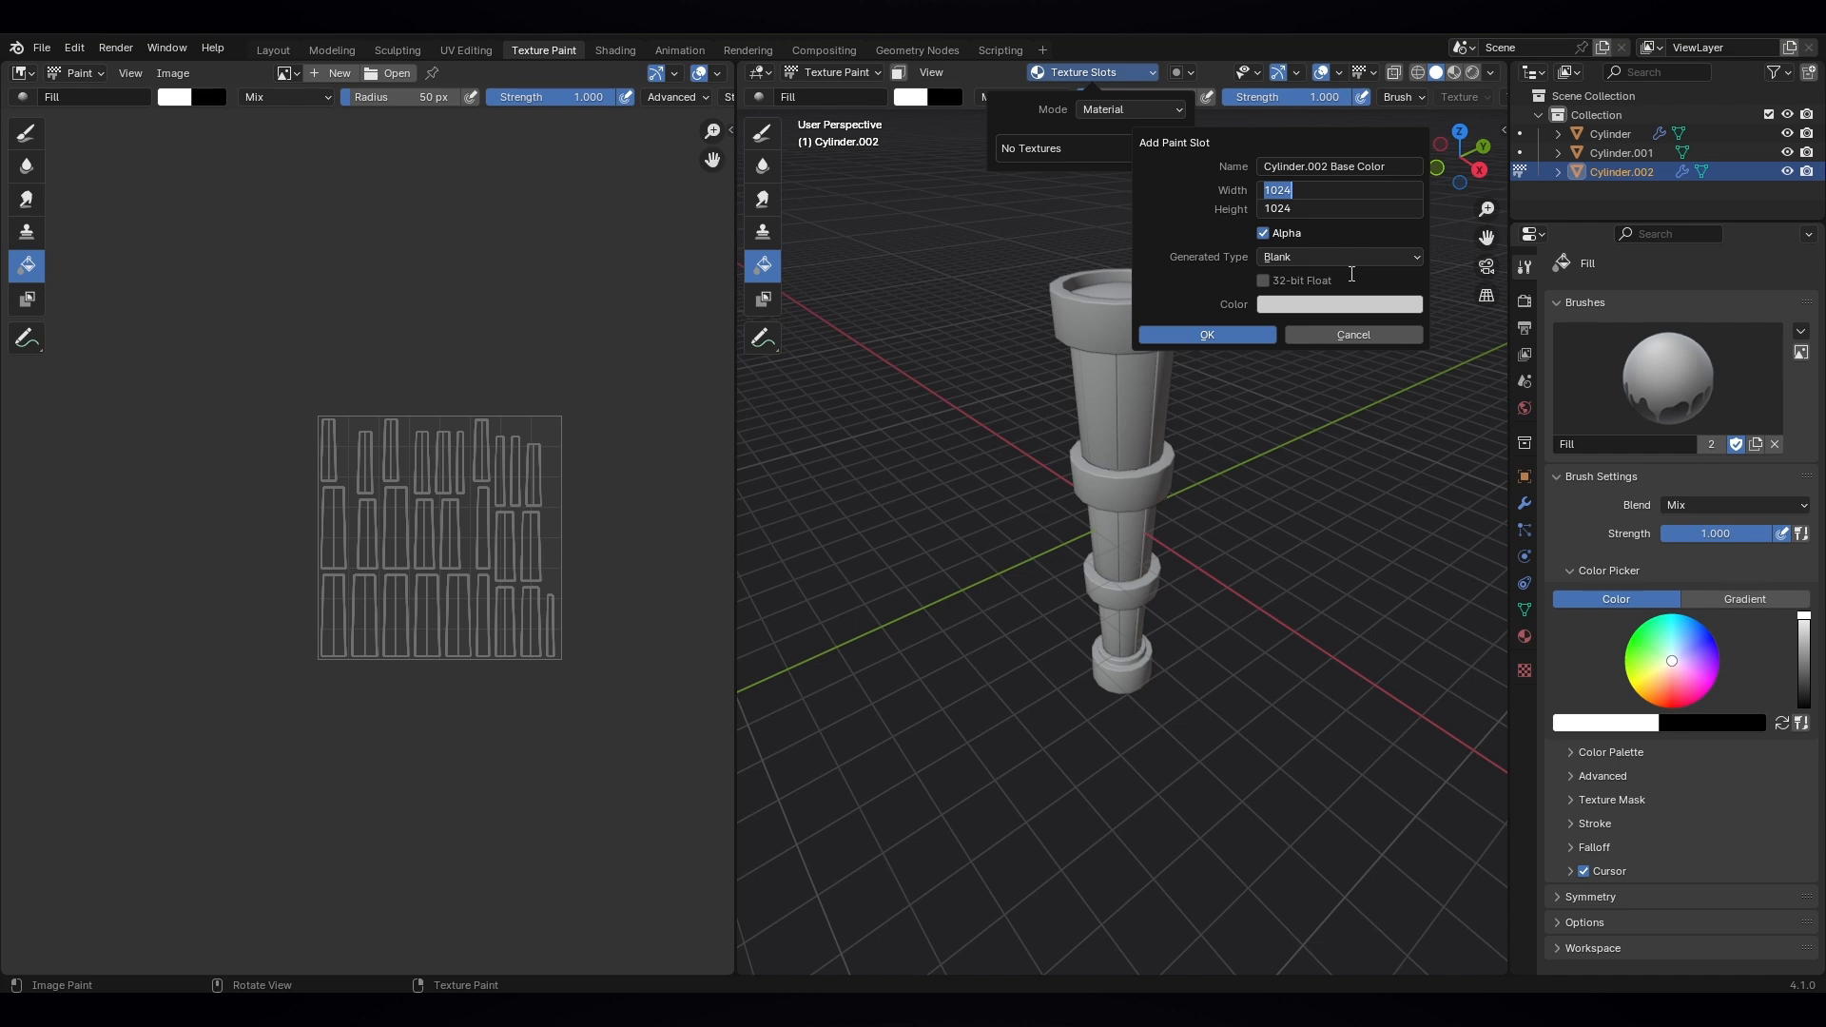
key("Right")
type("*2")
key("Return")
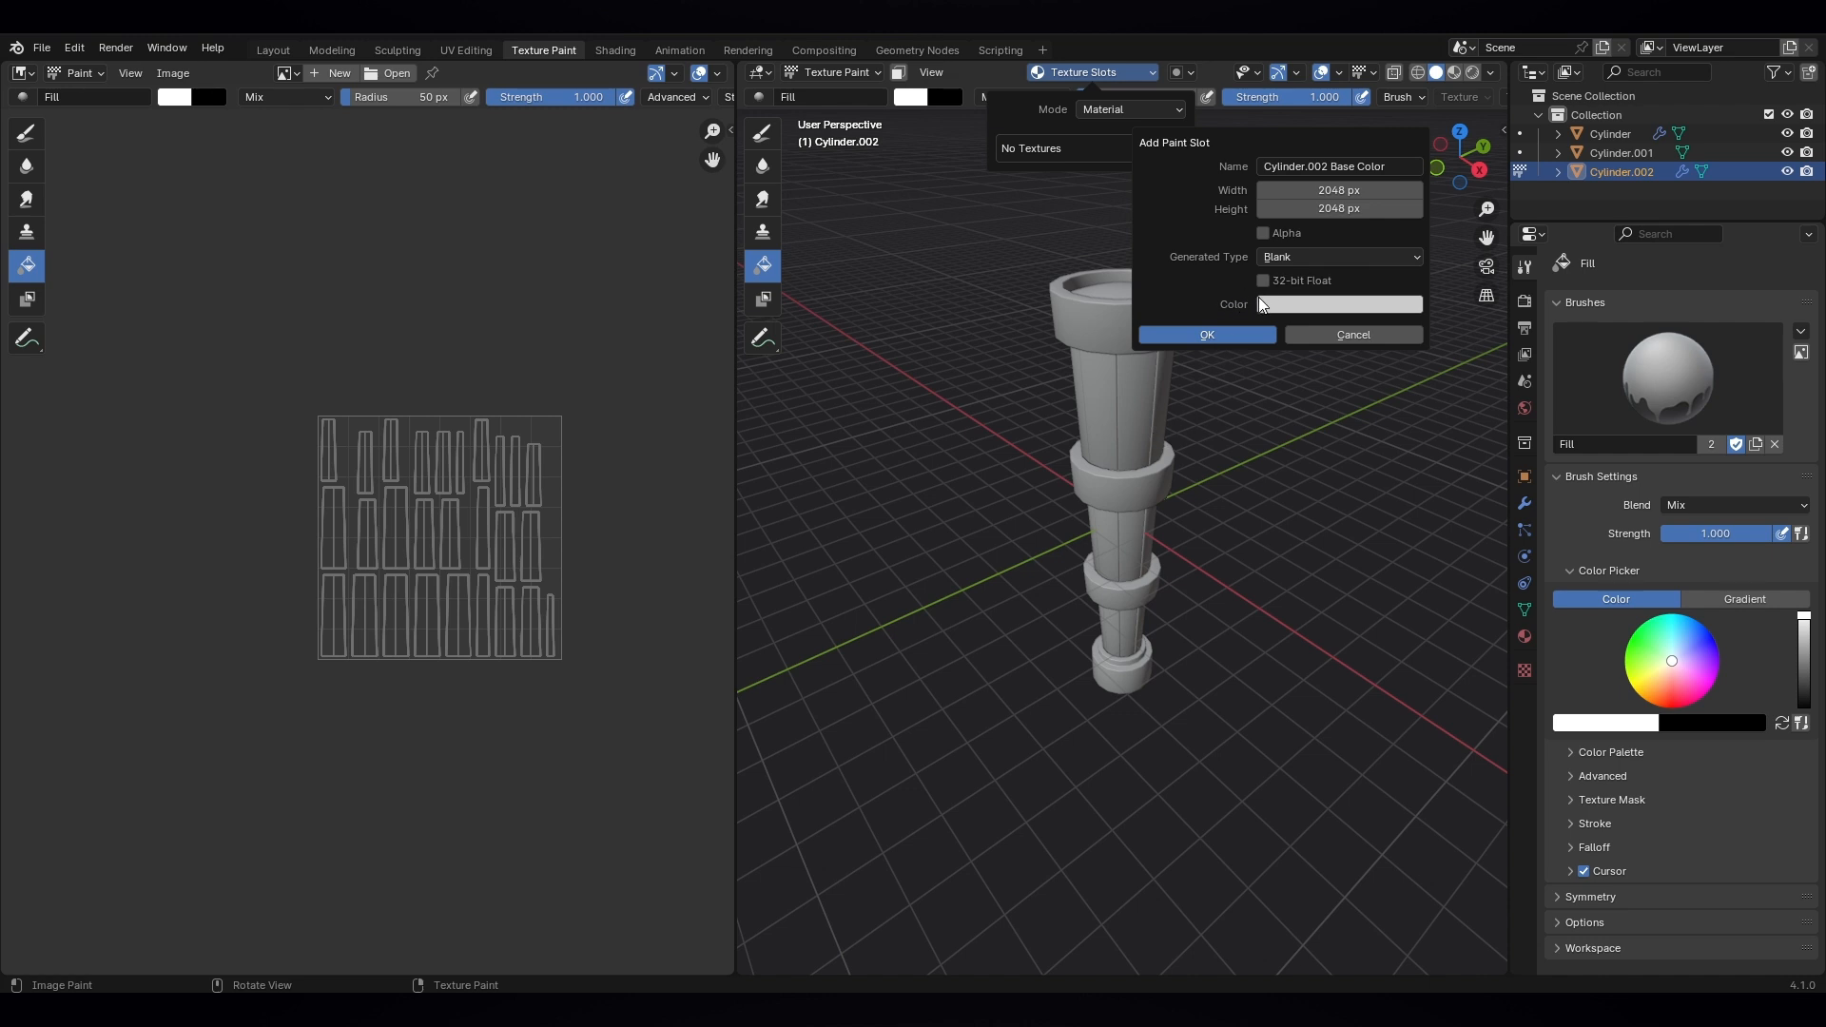
left_click(1329, 305)
left_click(1329, 310)
left_click(1223, 334)
- Try white Draw brush strokes on the texture image and directly on the tube sections, and undo them
scroll(1222, 334, "down", 1)
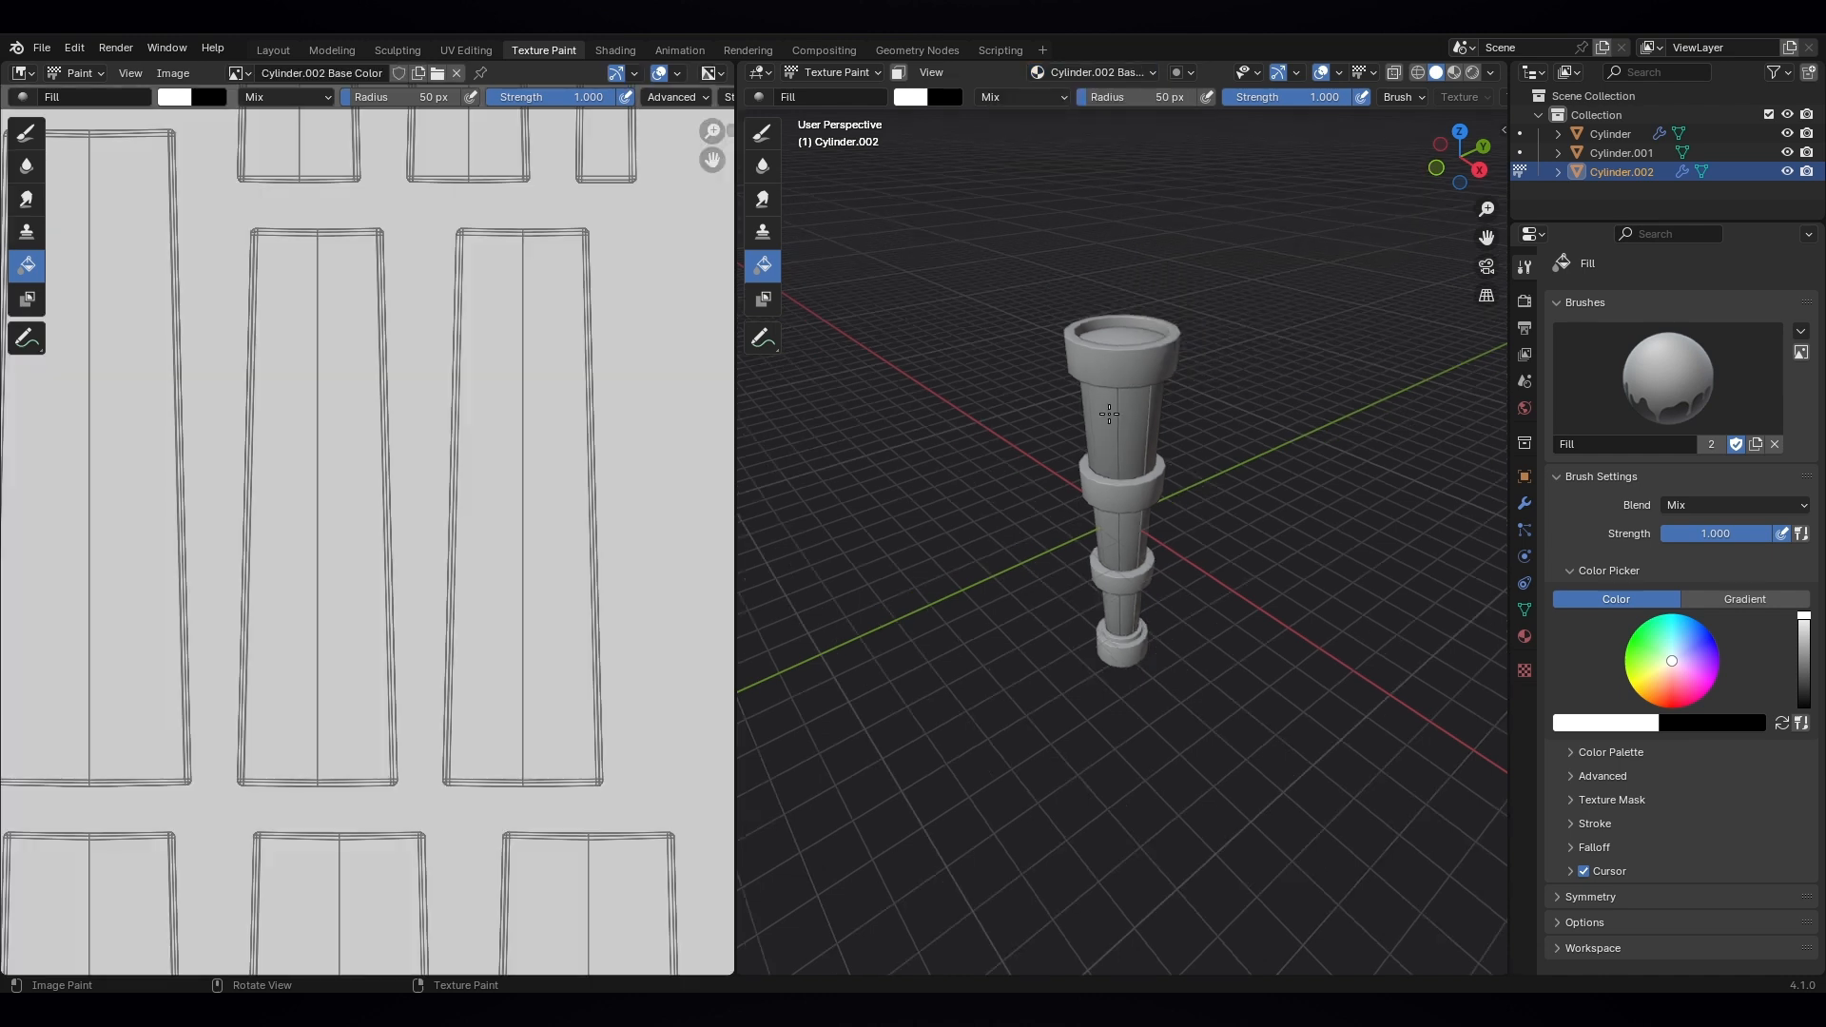
scroll(569, 436, "down", 3)
scroll(506, 501, "down", 2)
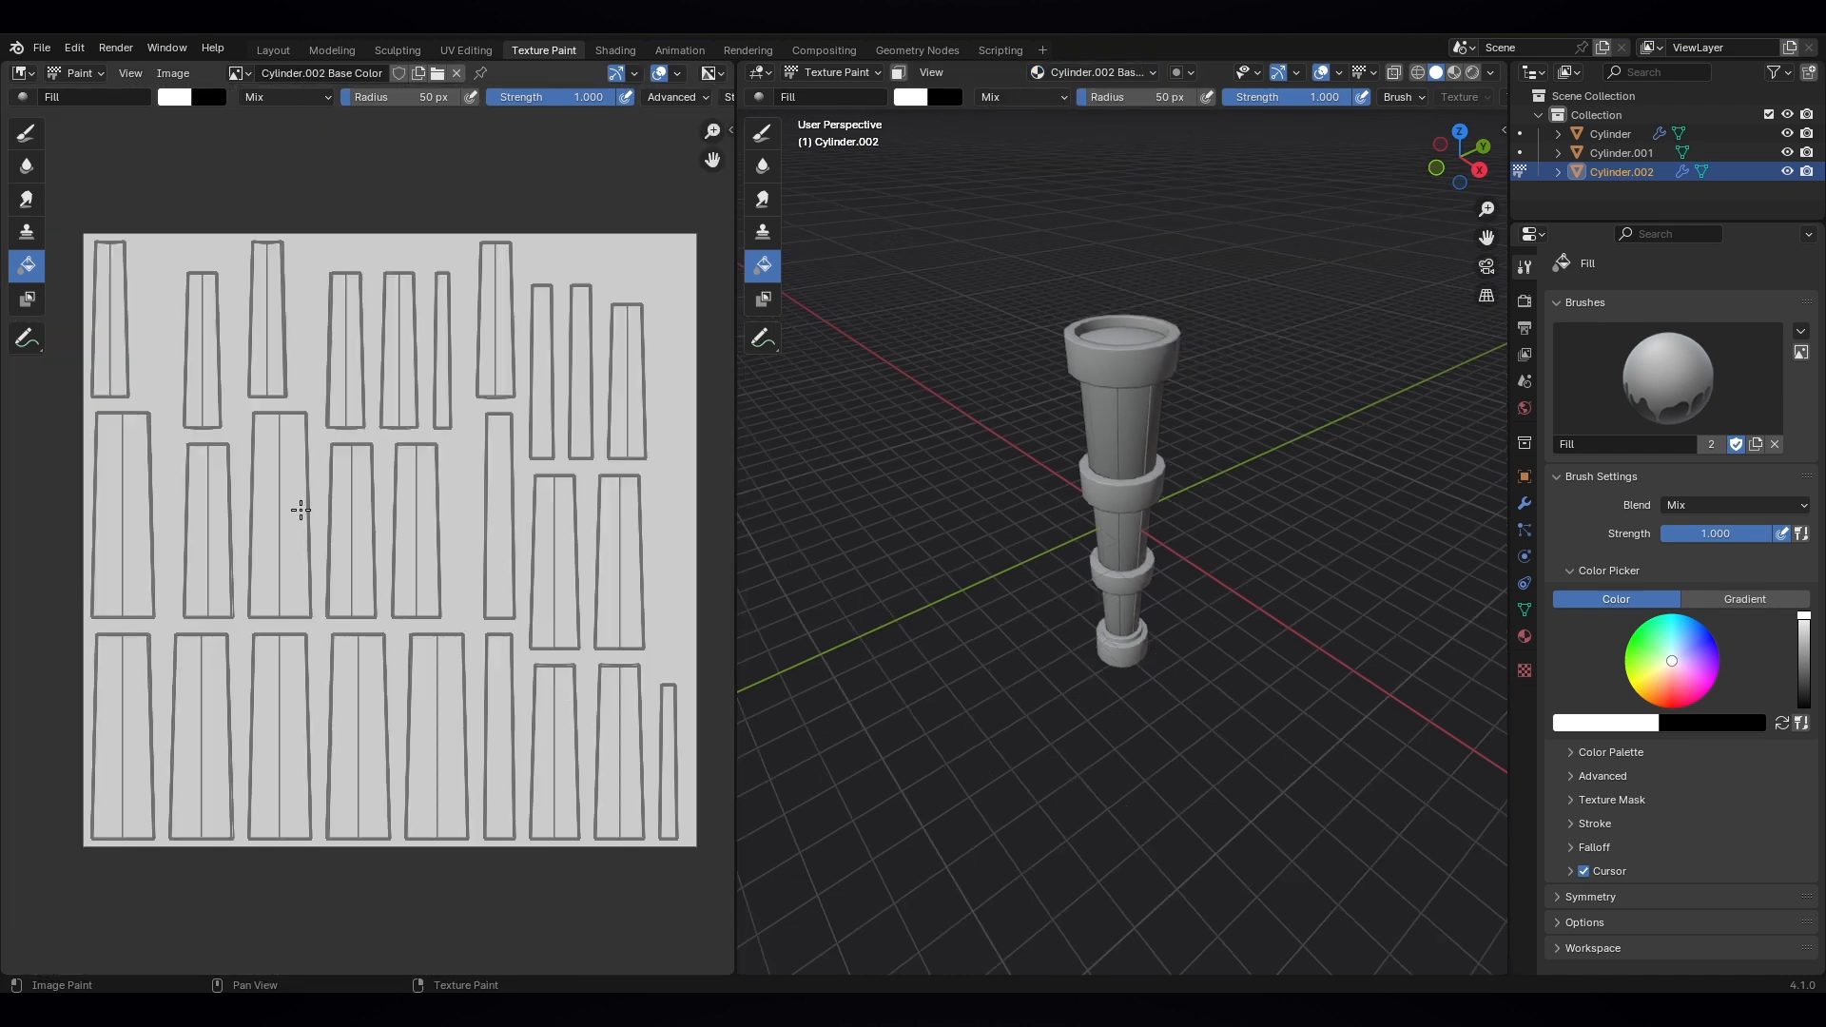
left_click(765, 132)
mouse_move(382, 376)
left_mouse_down()
mouse_move(378, 445)
mouse_move(489, 407)
mouse_move(525, 514)
left_mouse_up()
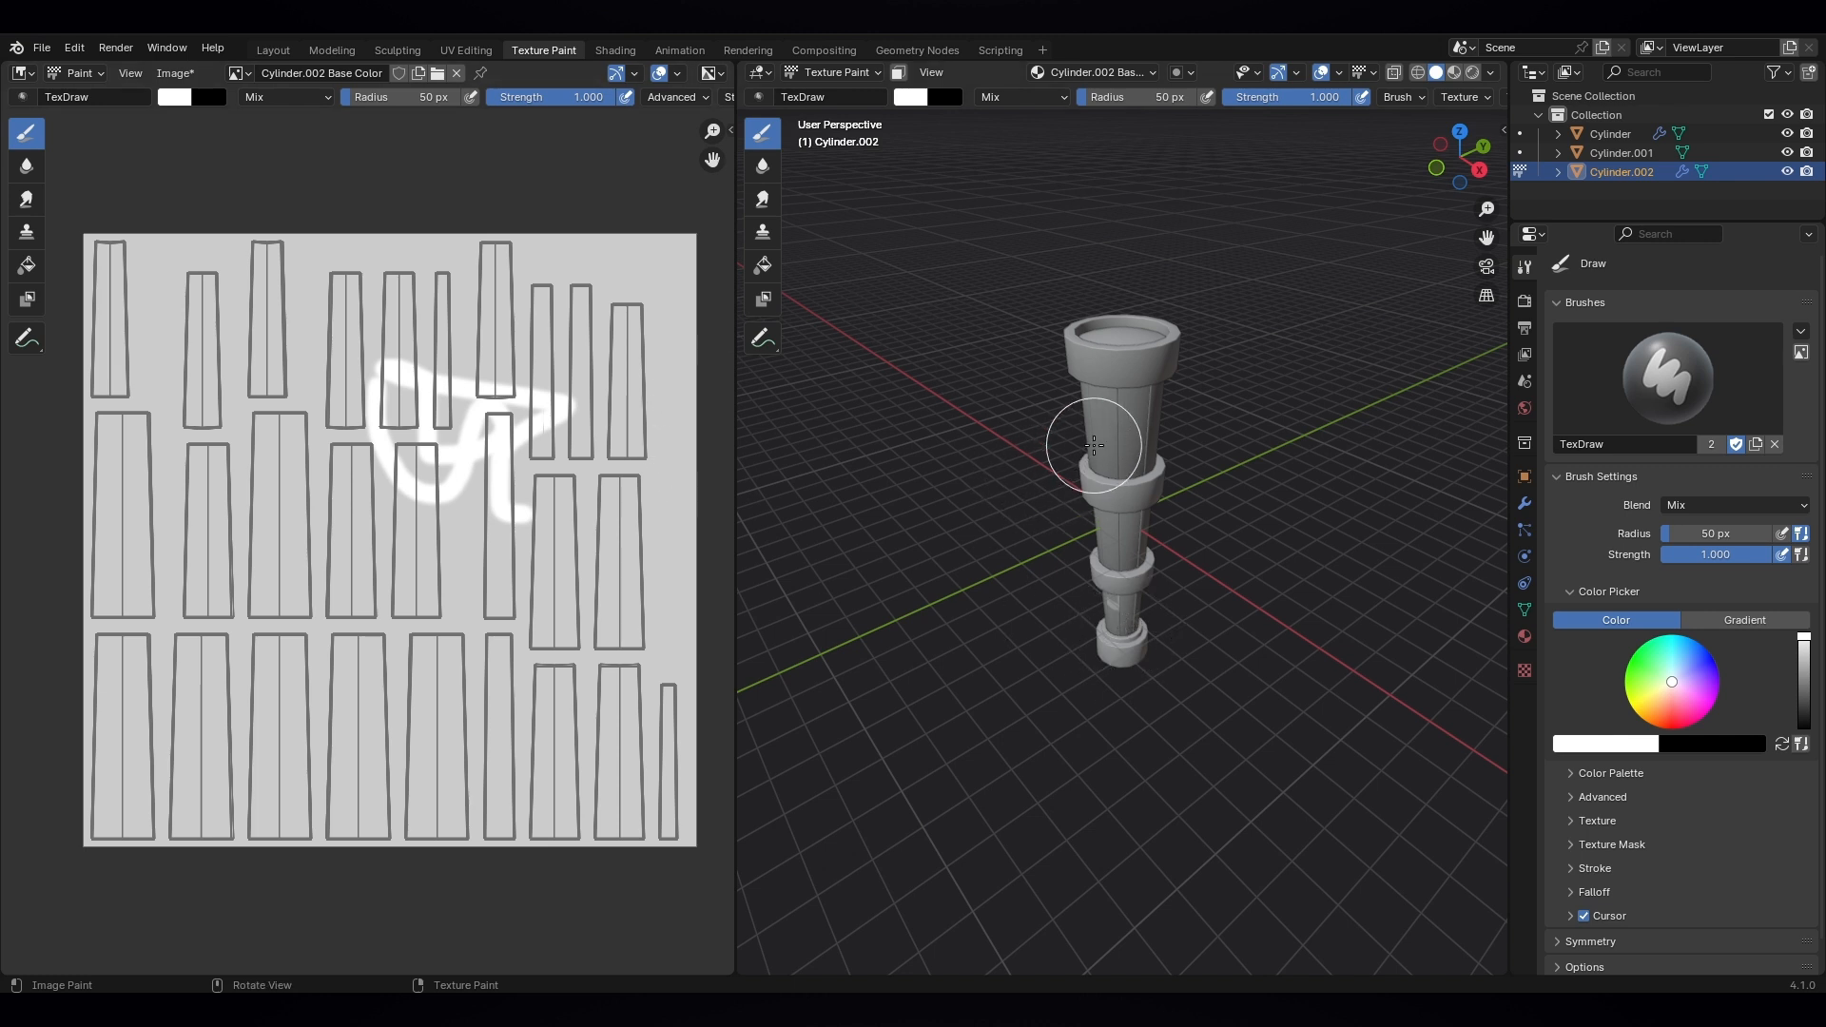
mouse_move(1093, 445)
left_mouse_down()
mouse_move(1153, 420)
mouse_move(1125, 412)
mouse_move(1093, 481)
mouse_move(1143, 421)
mouse_move(1136, 455)
left_mouse_up()
middle_click_drag(1121, 461, 1068, 480, "ctrl")
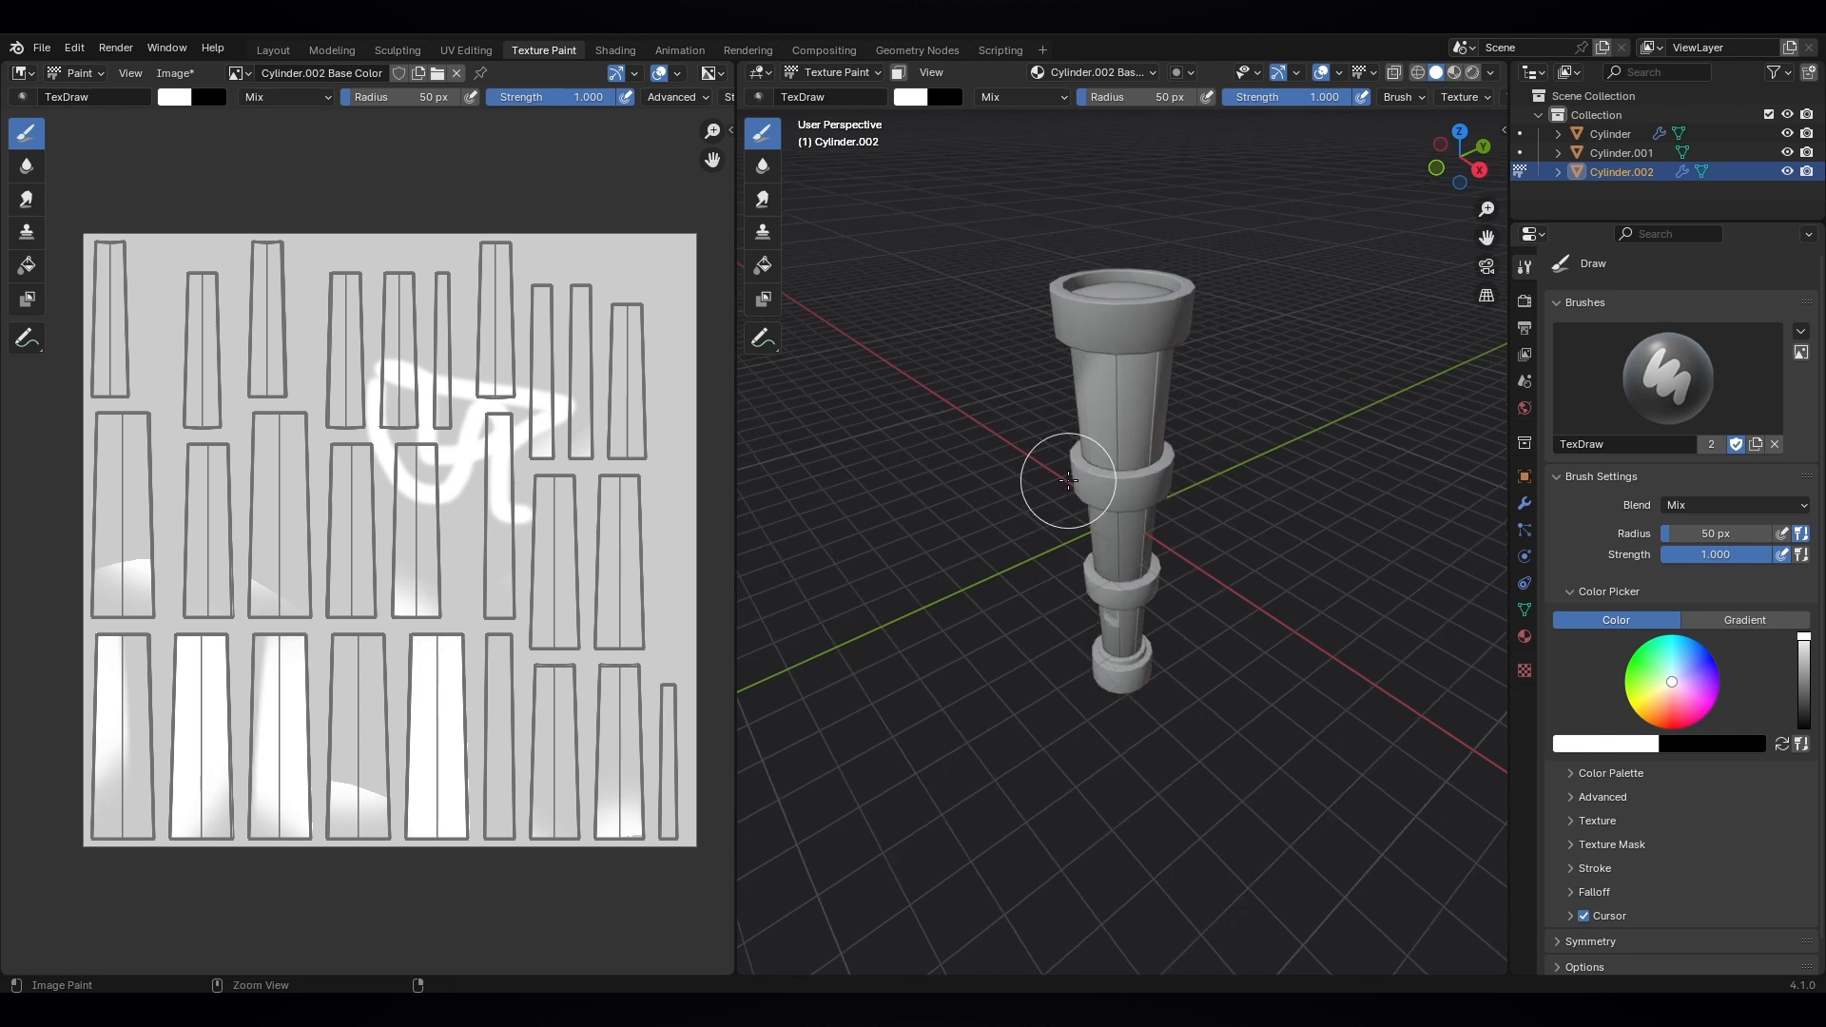
key("ctrl+z")
key("ctrl+z")
key("ctrl+z")
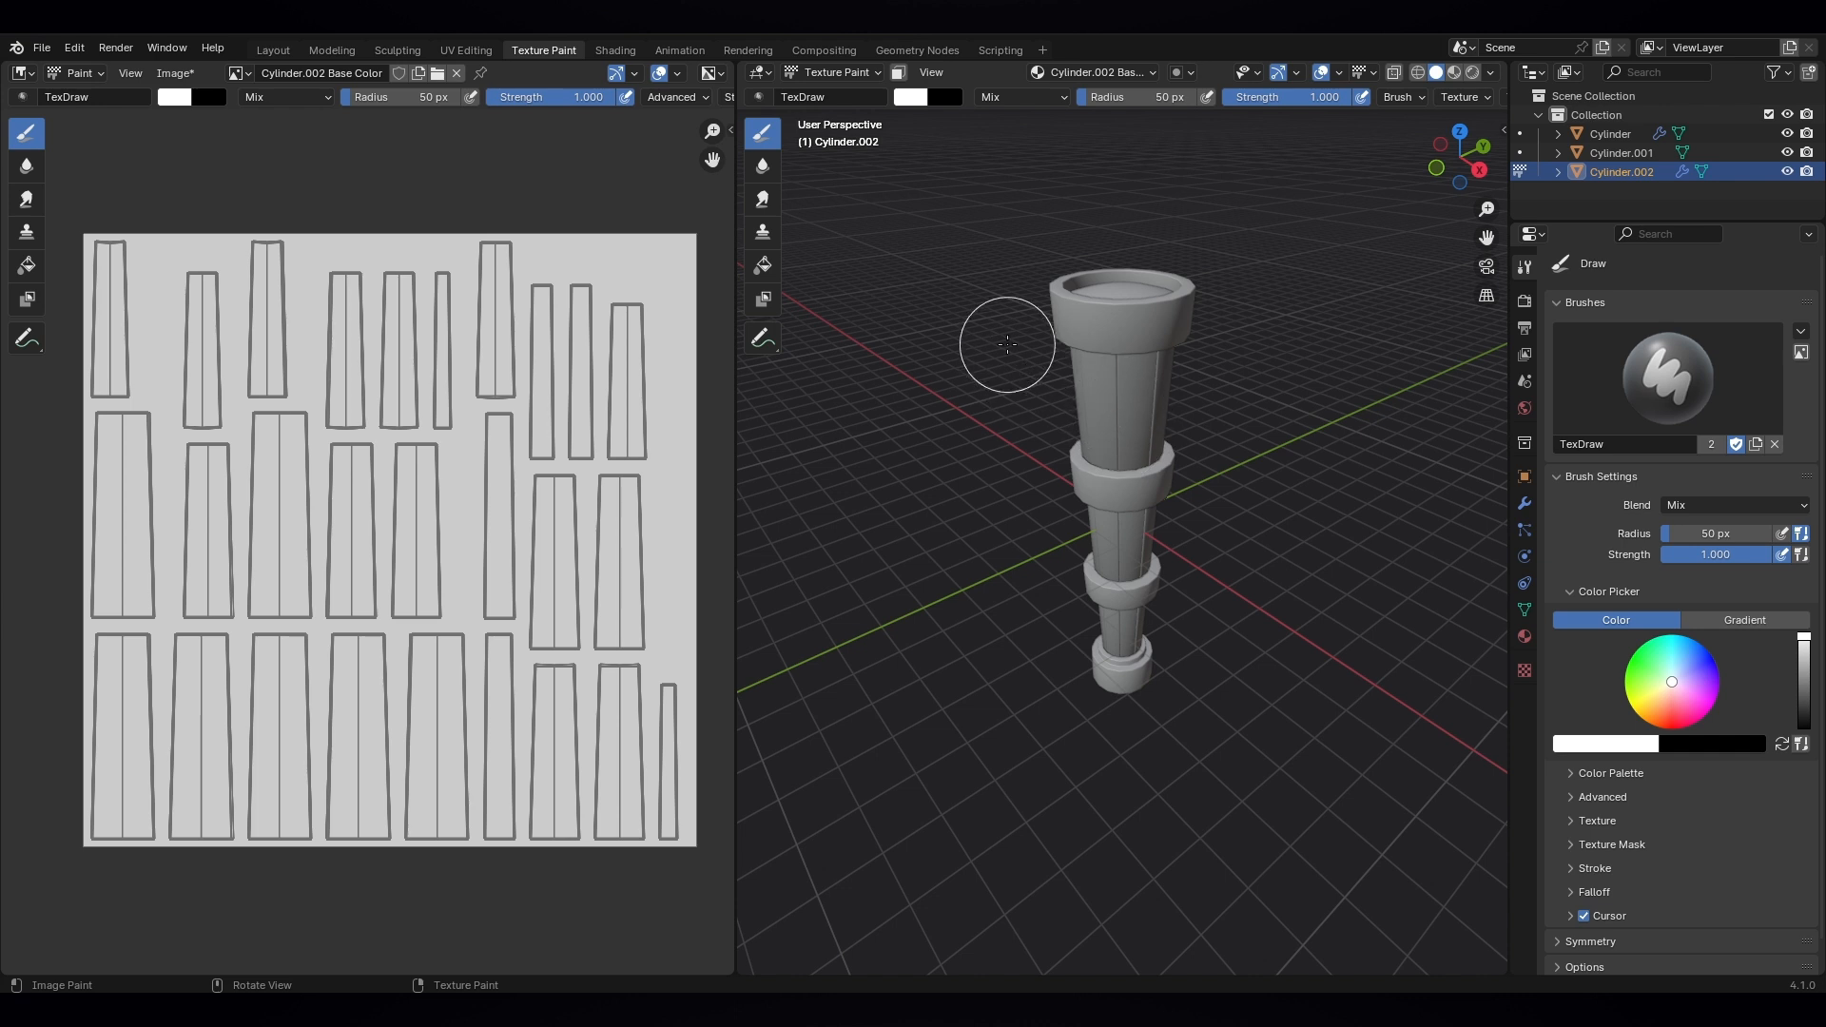
- Set the Fill brush color to a bright orange and fill the telescope's tube sections with it
left_click(767, 266)
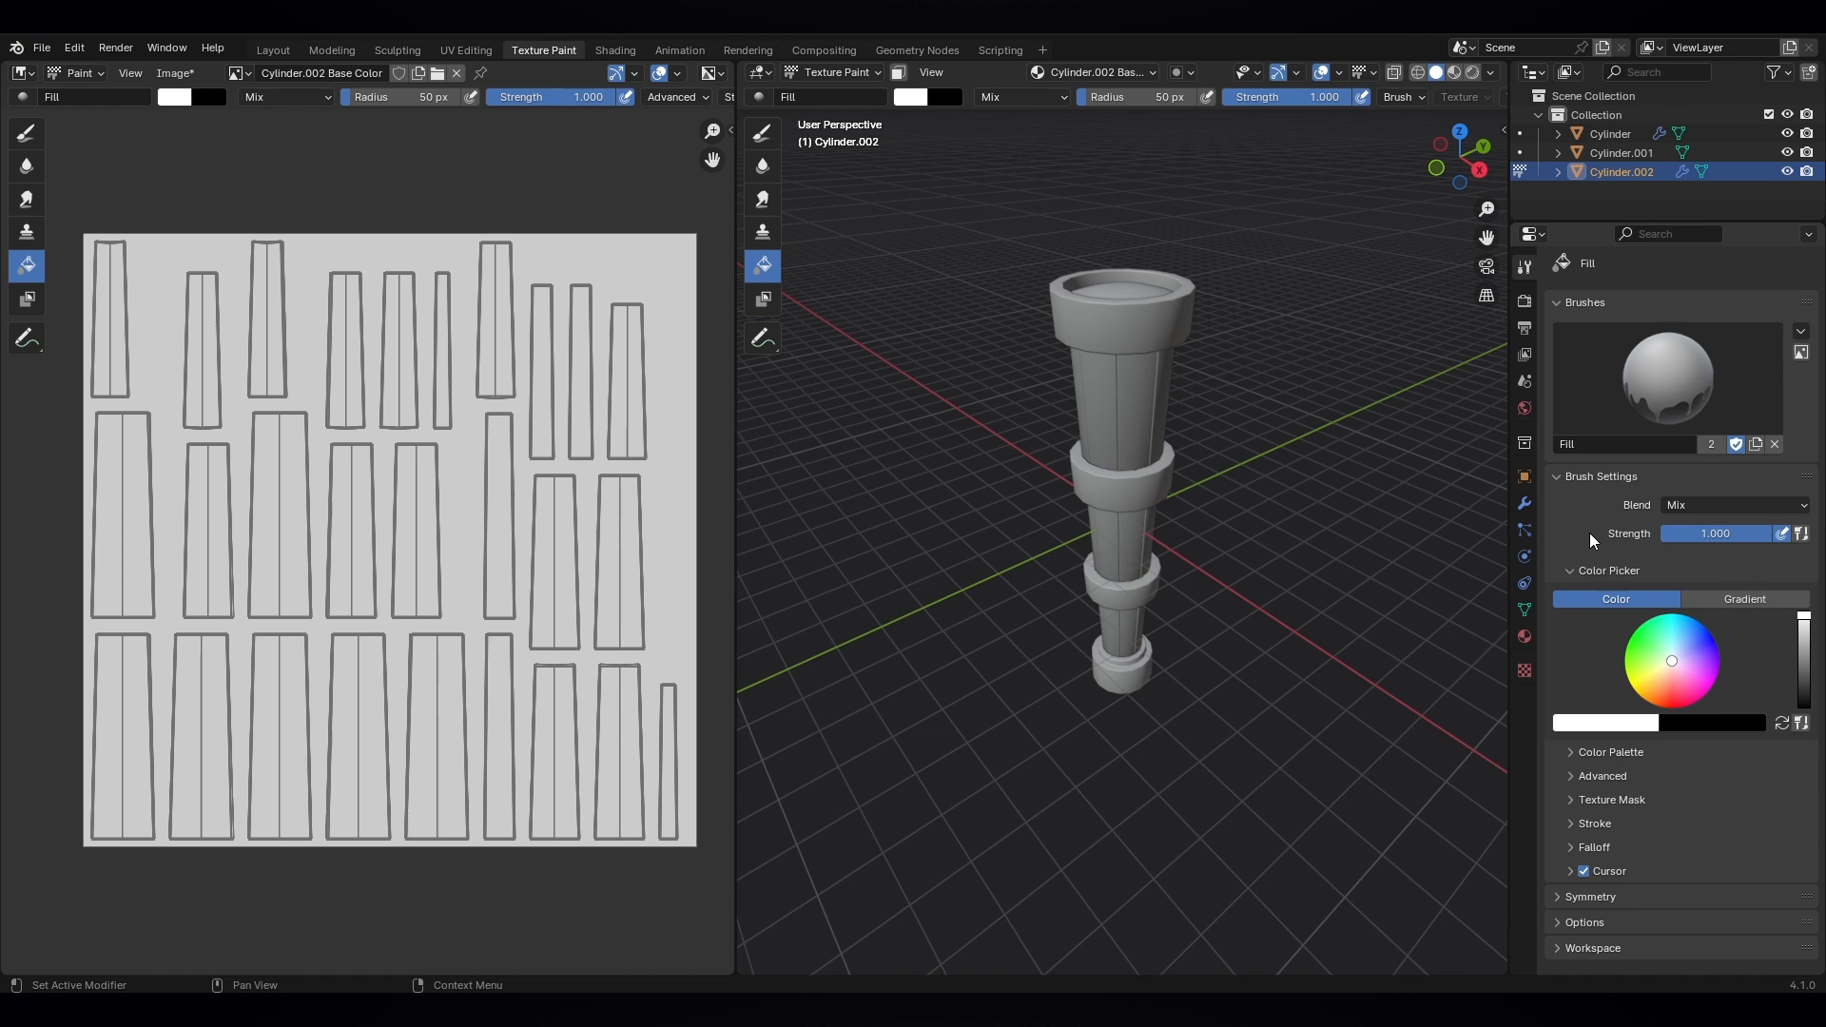
left_click(1561, 924)
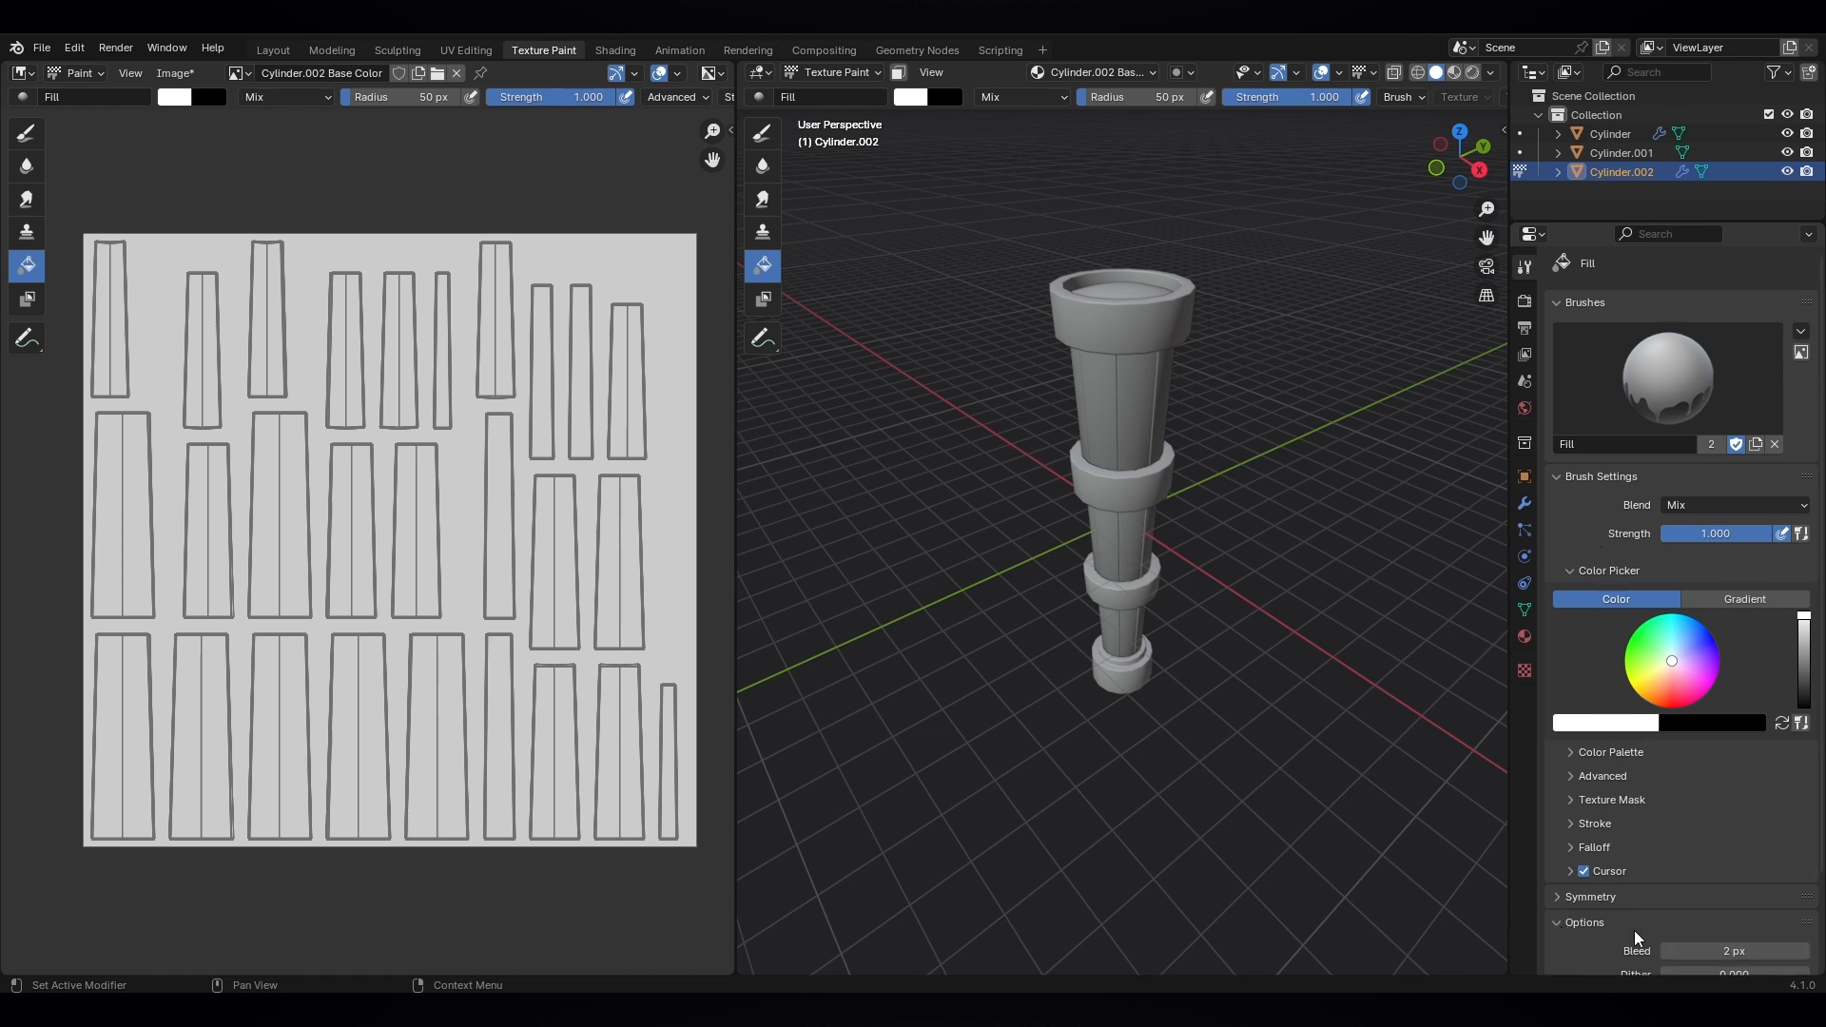
scroll(1633, 930, "down", 3)
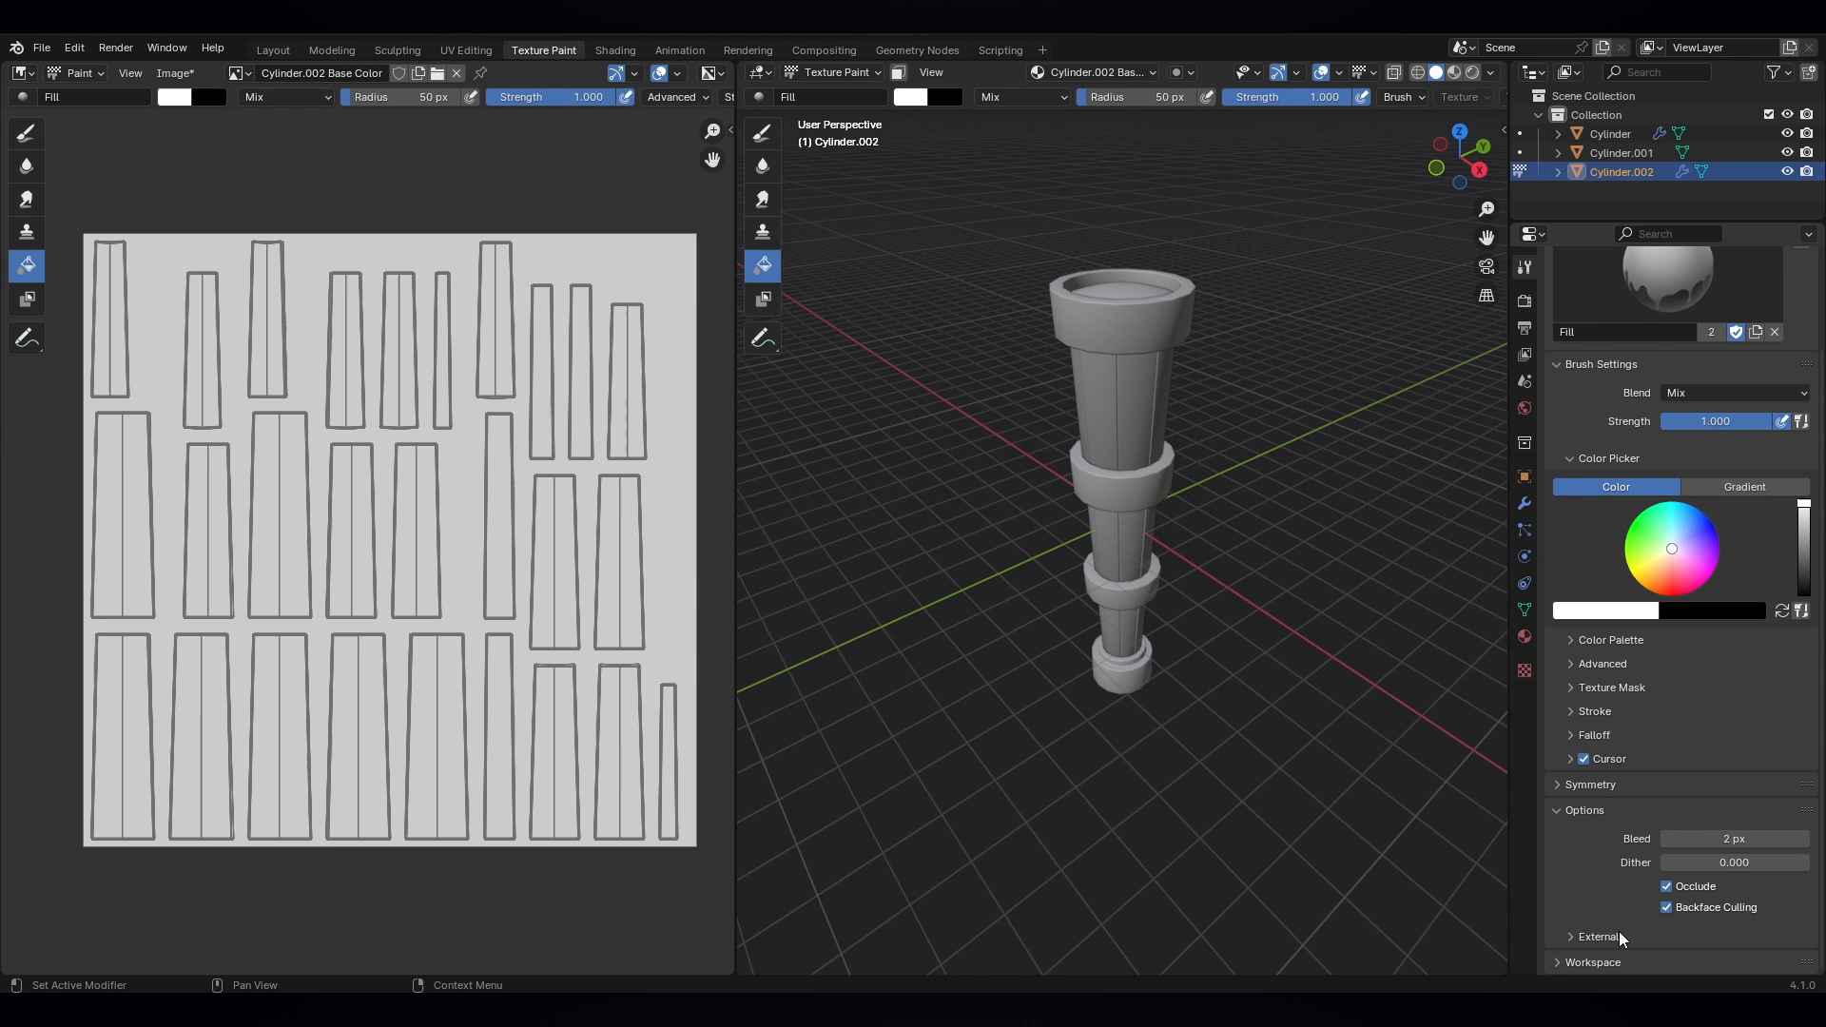
left_click(1715, 840)
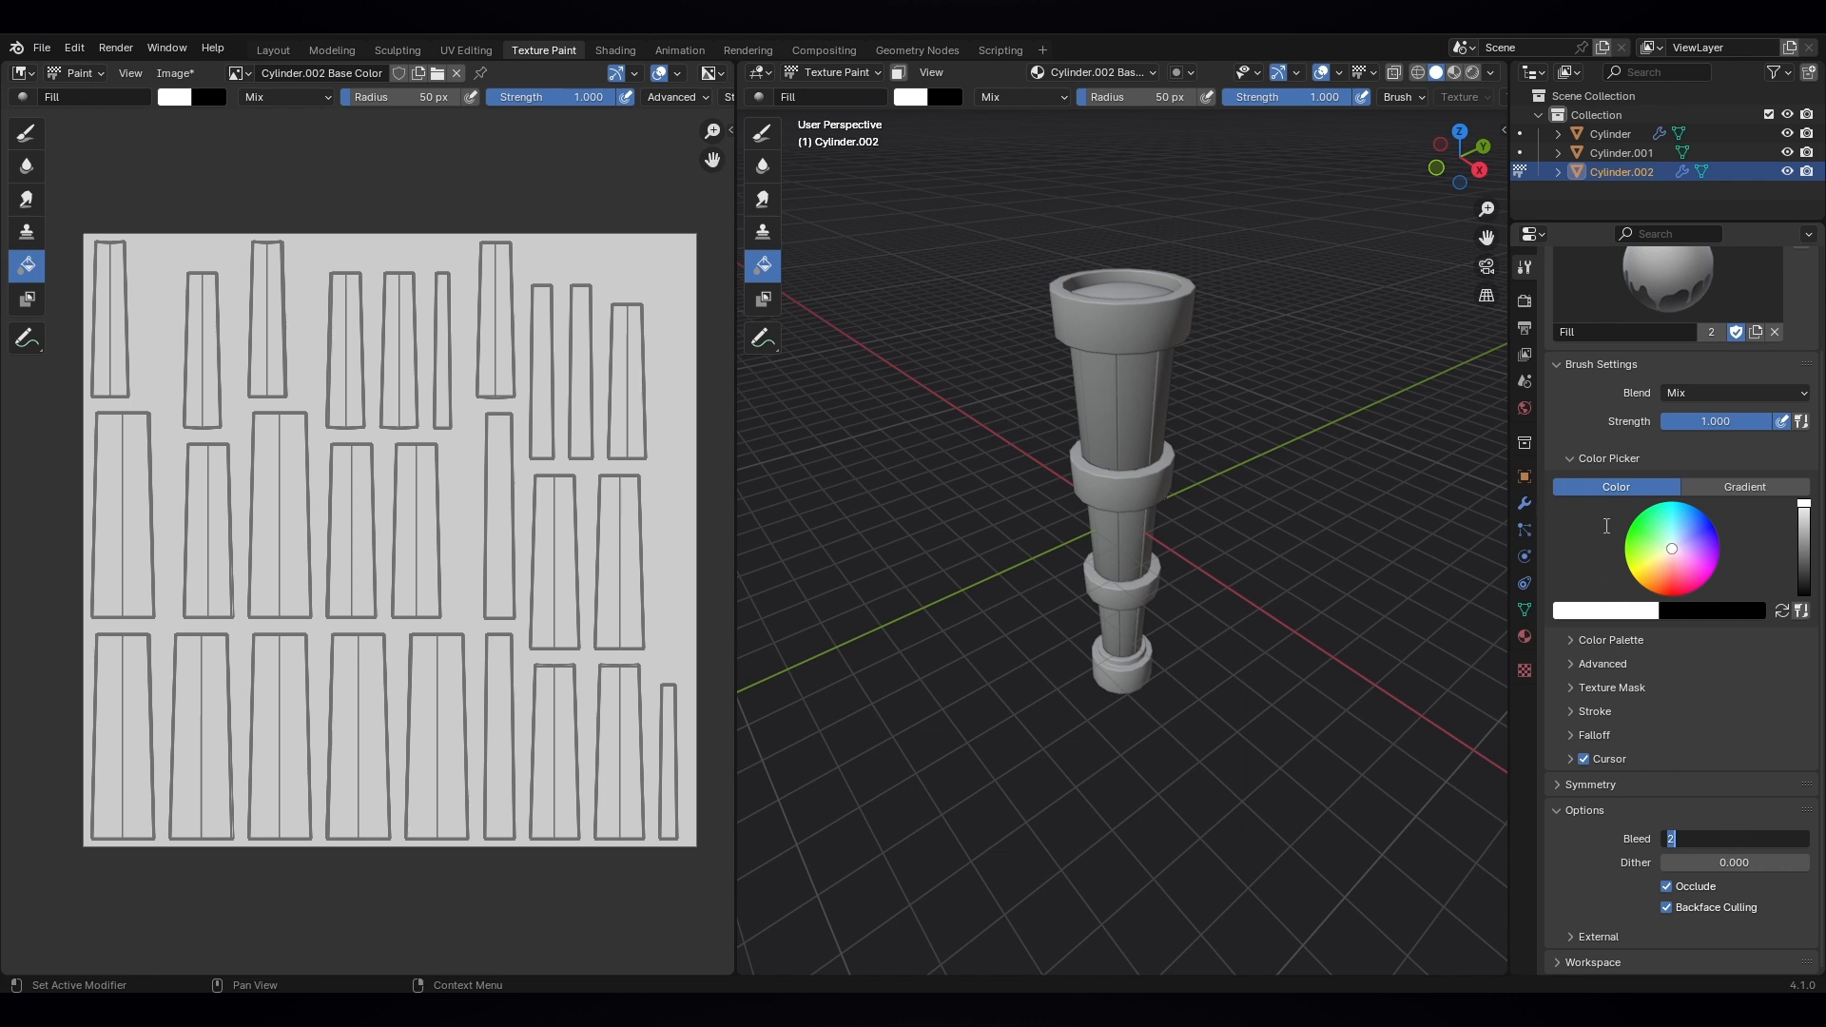
left_click(1673, 544)
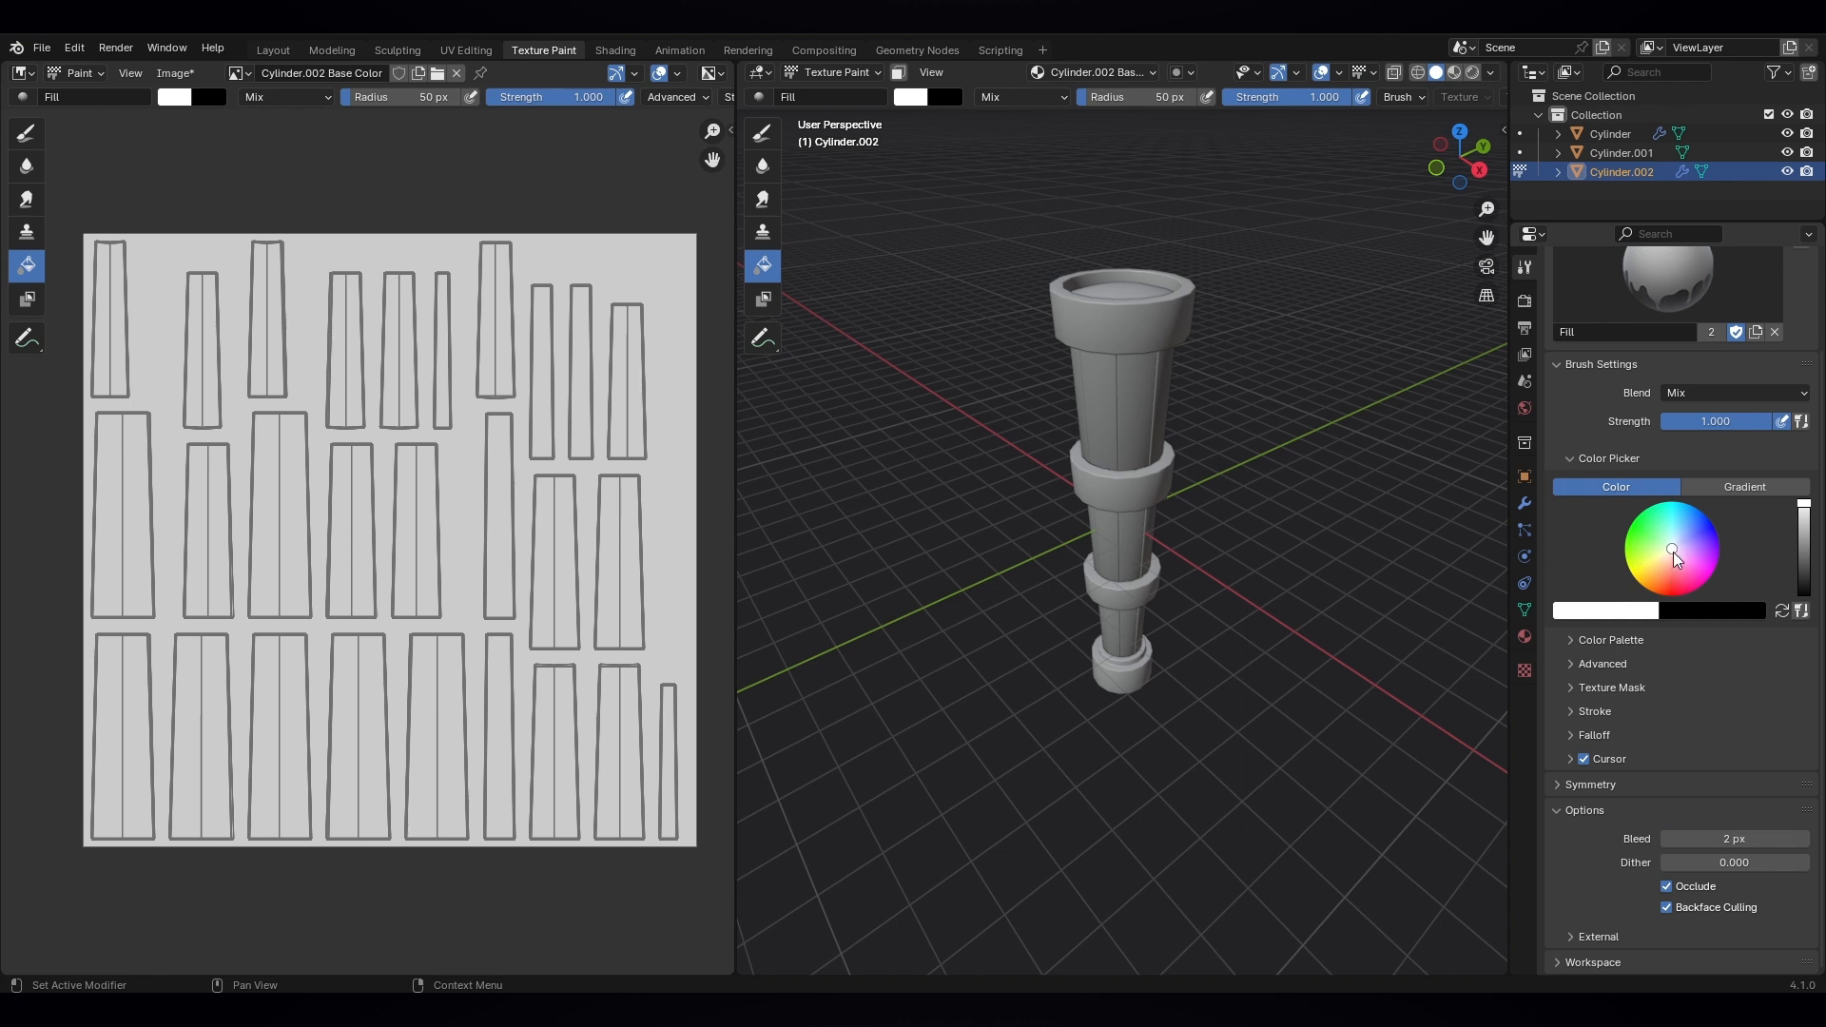
left_click(1661, 584)
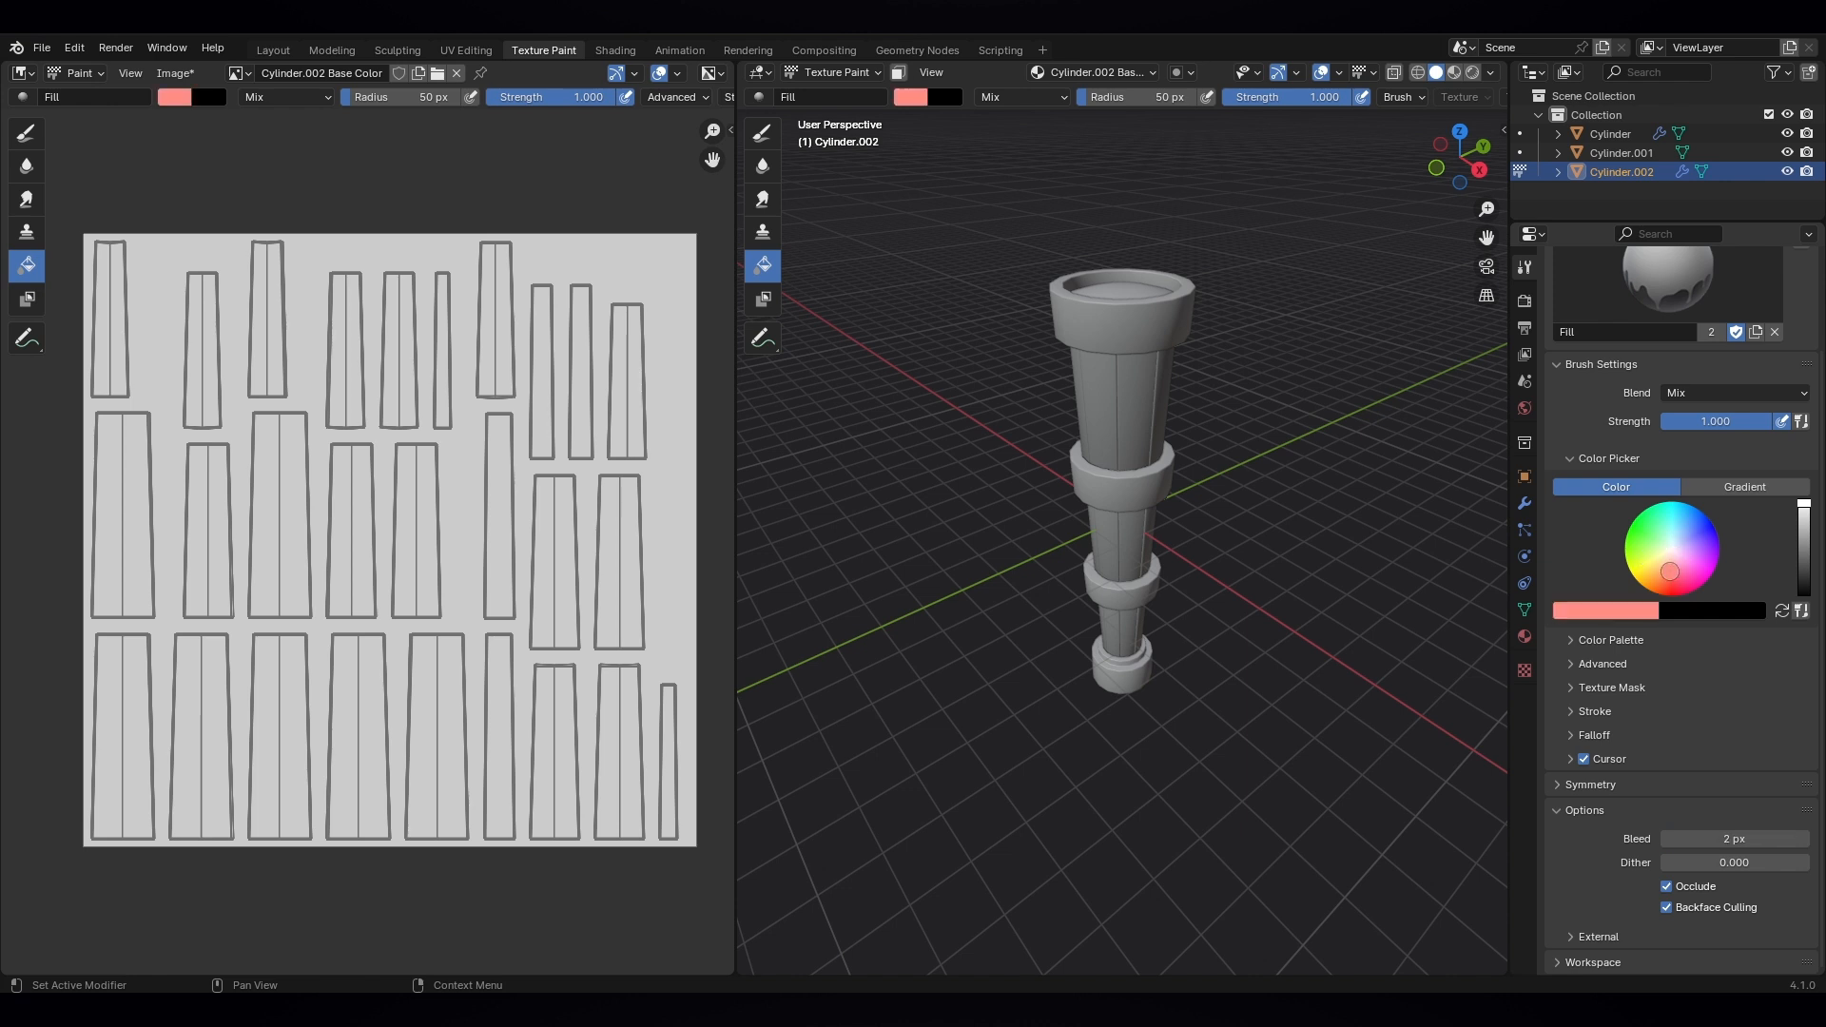
left_click(1655, 592)
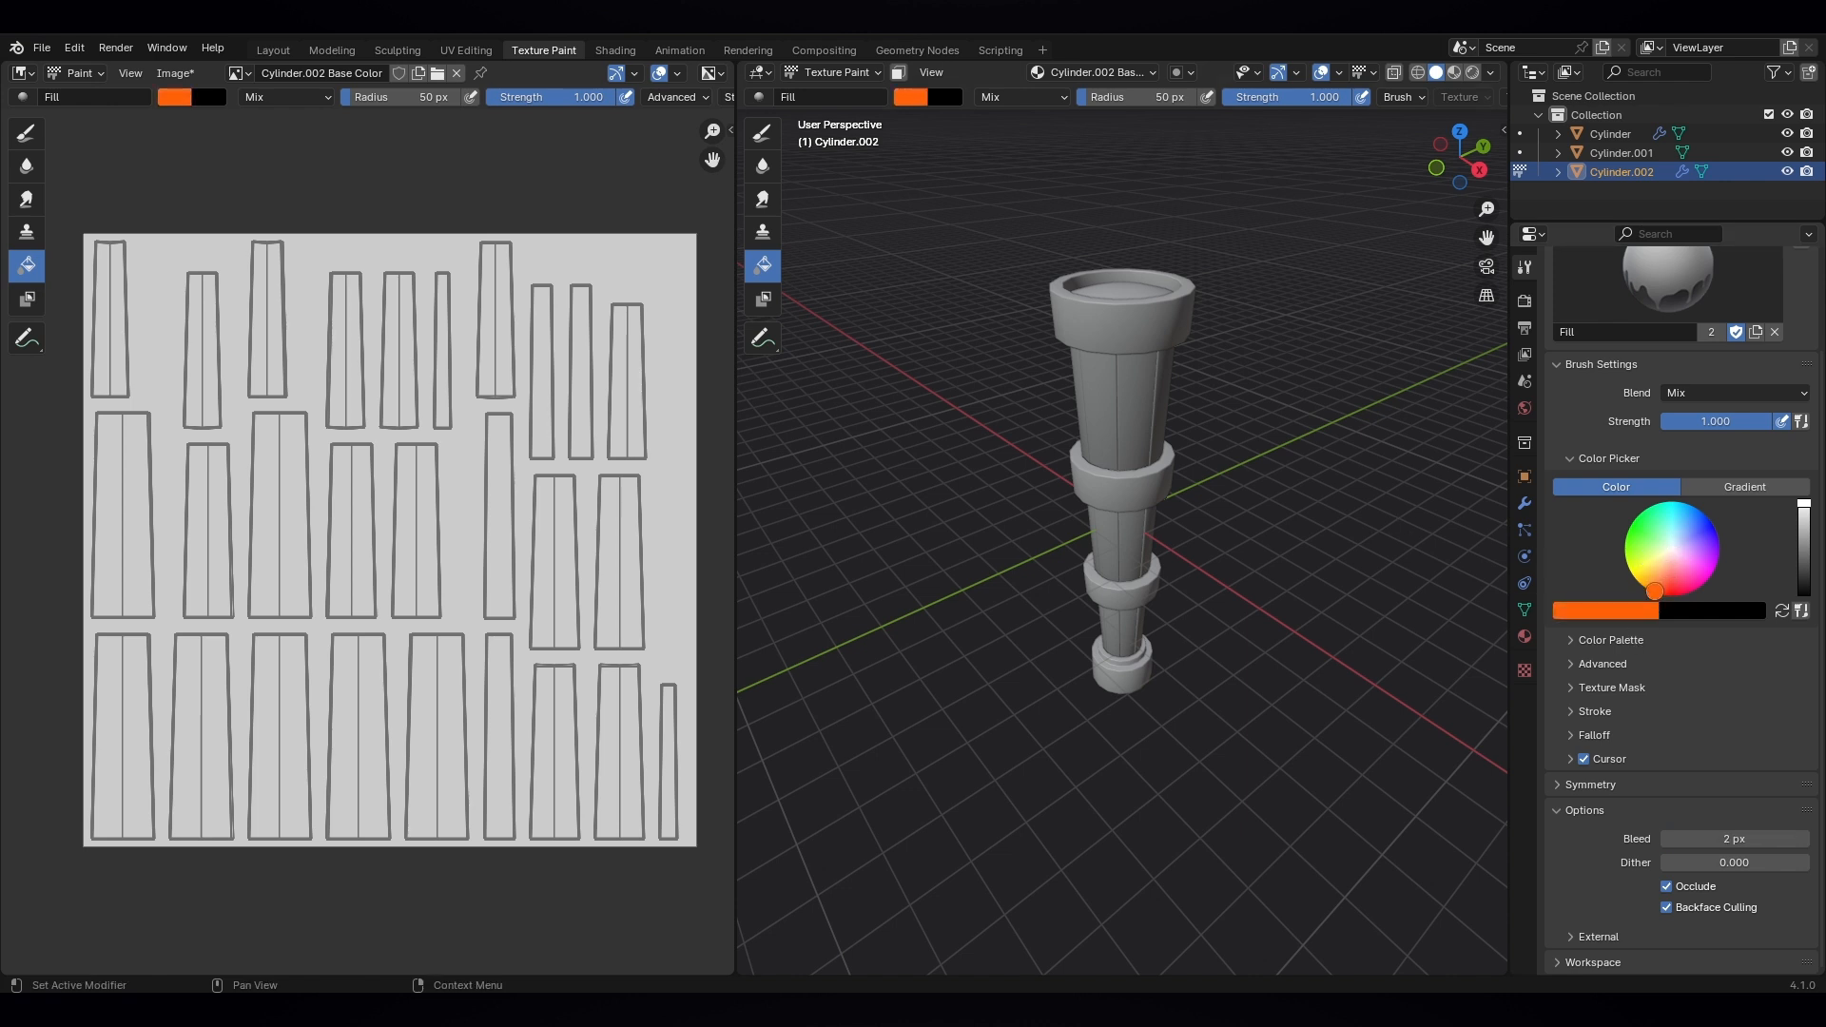
left_click(1113, 404)
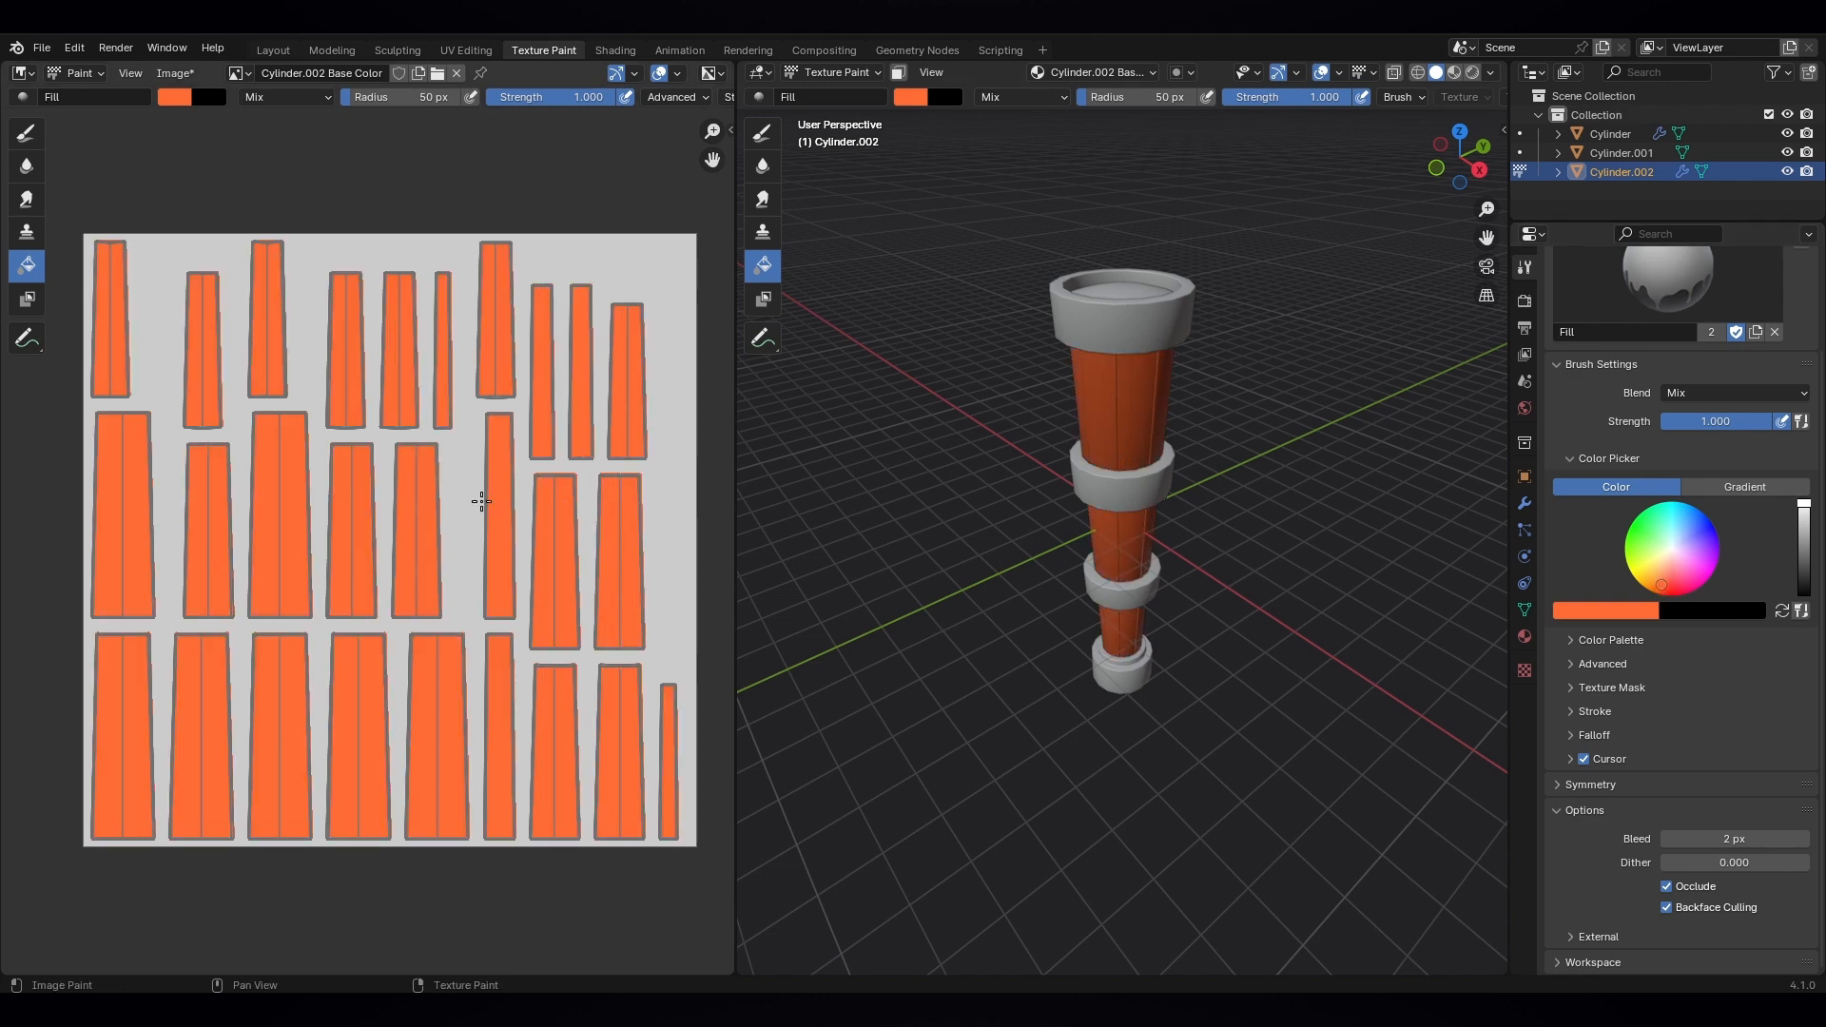
- Set the fill bleed to 16 px and fill the tube sections with the orange again
scroll(485, 483, "up", 5)
scroll(461, 228, "up", 3)
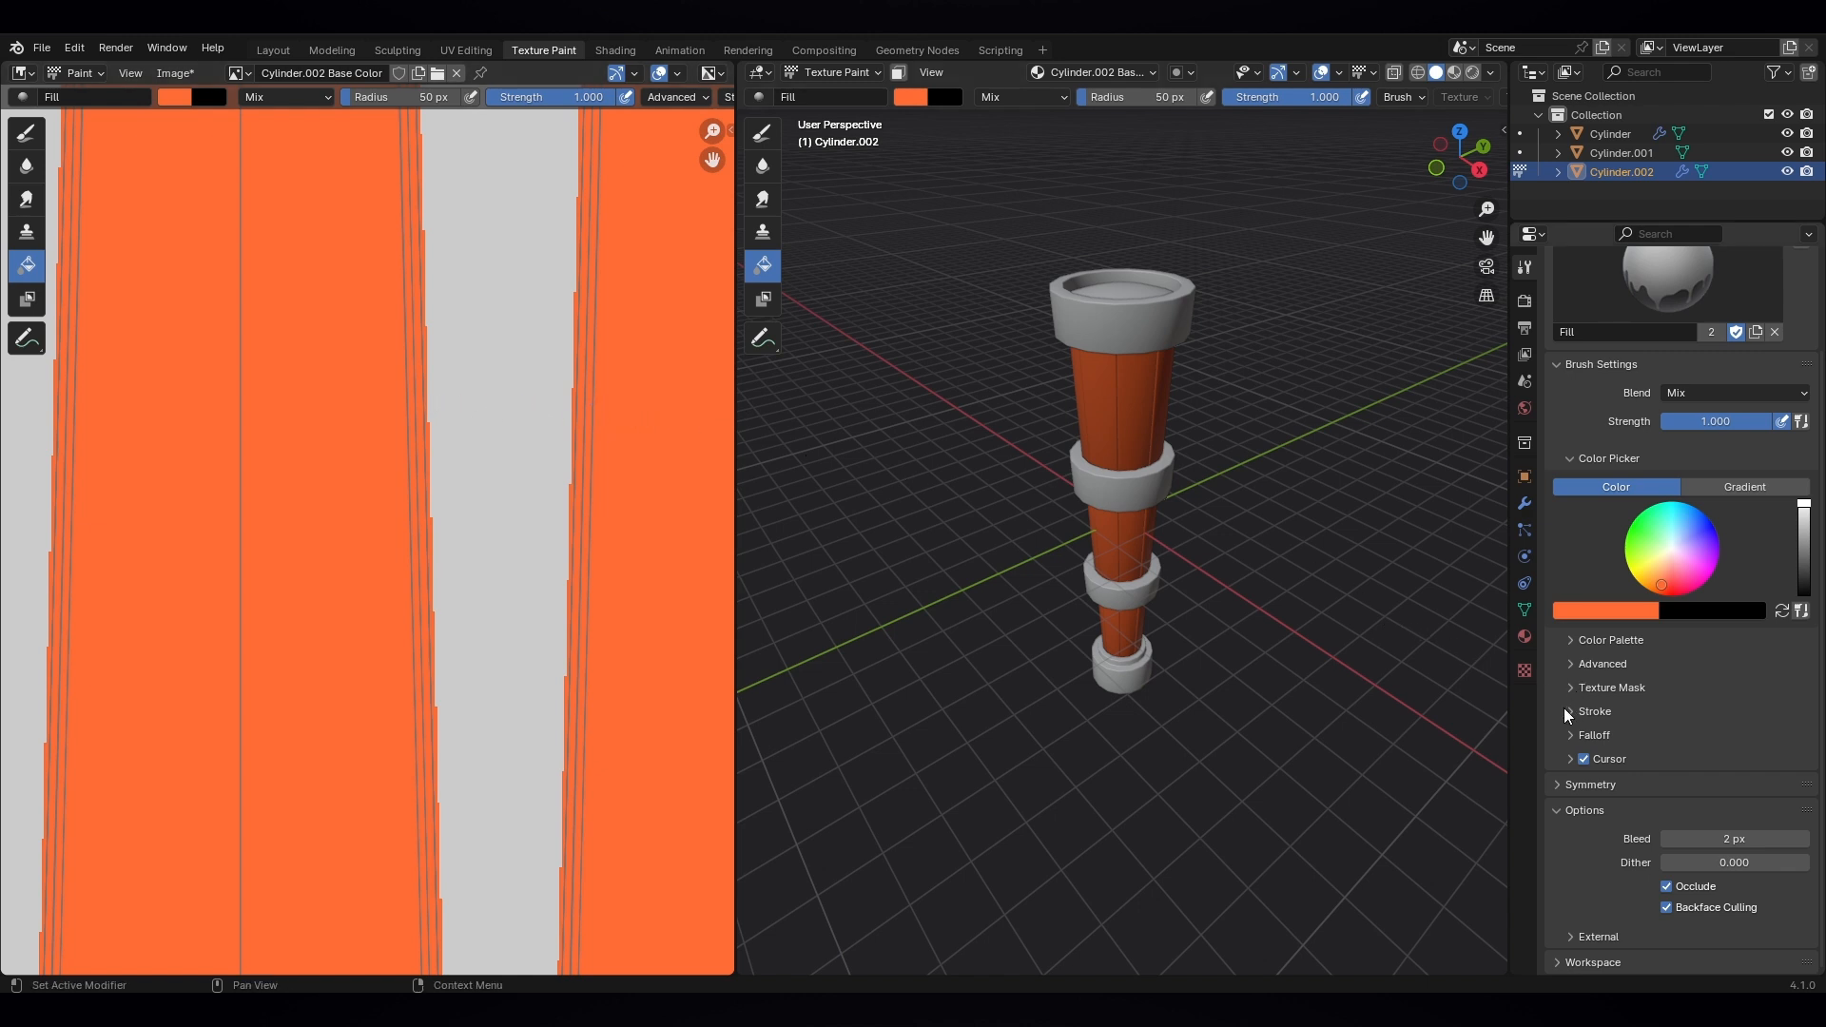
scroll(574, 657, "down", 2)
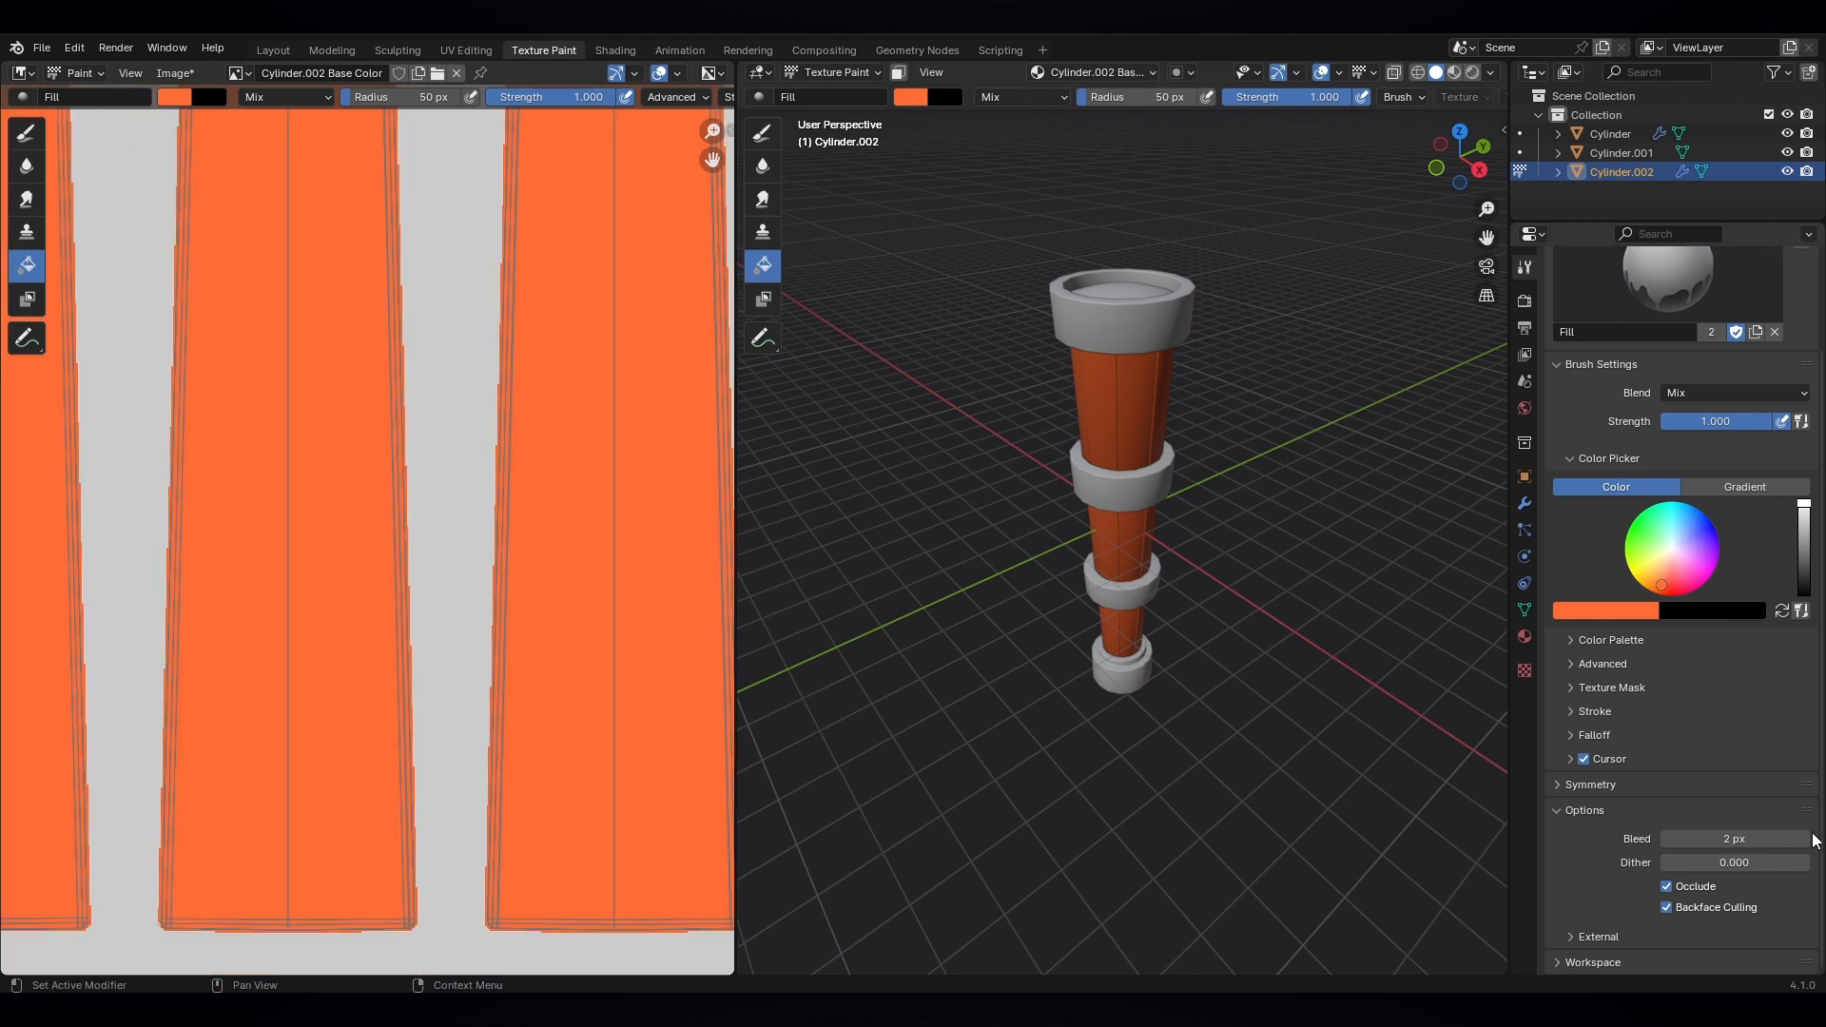
left_click(1729, 842)
type("16")
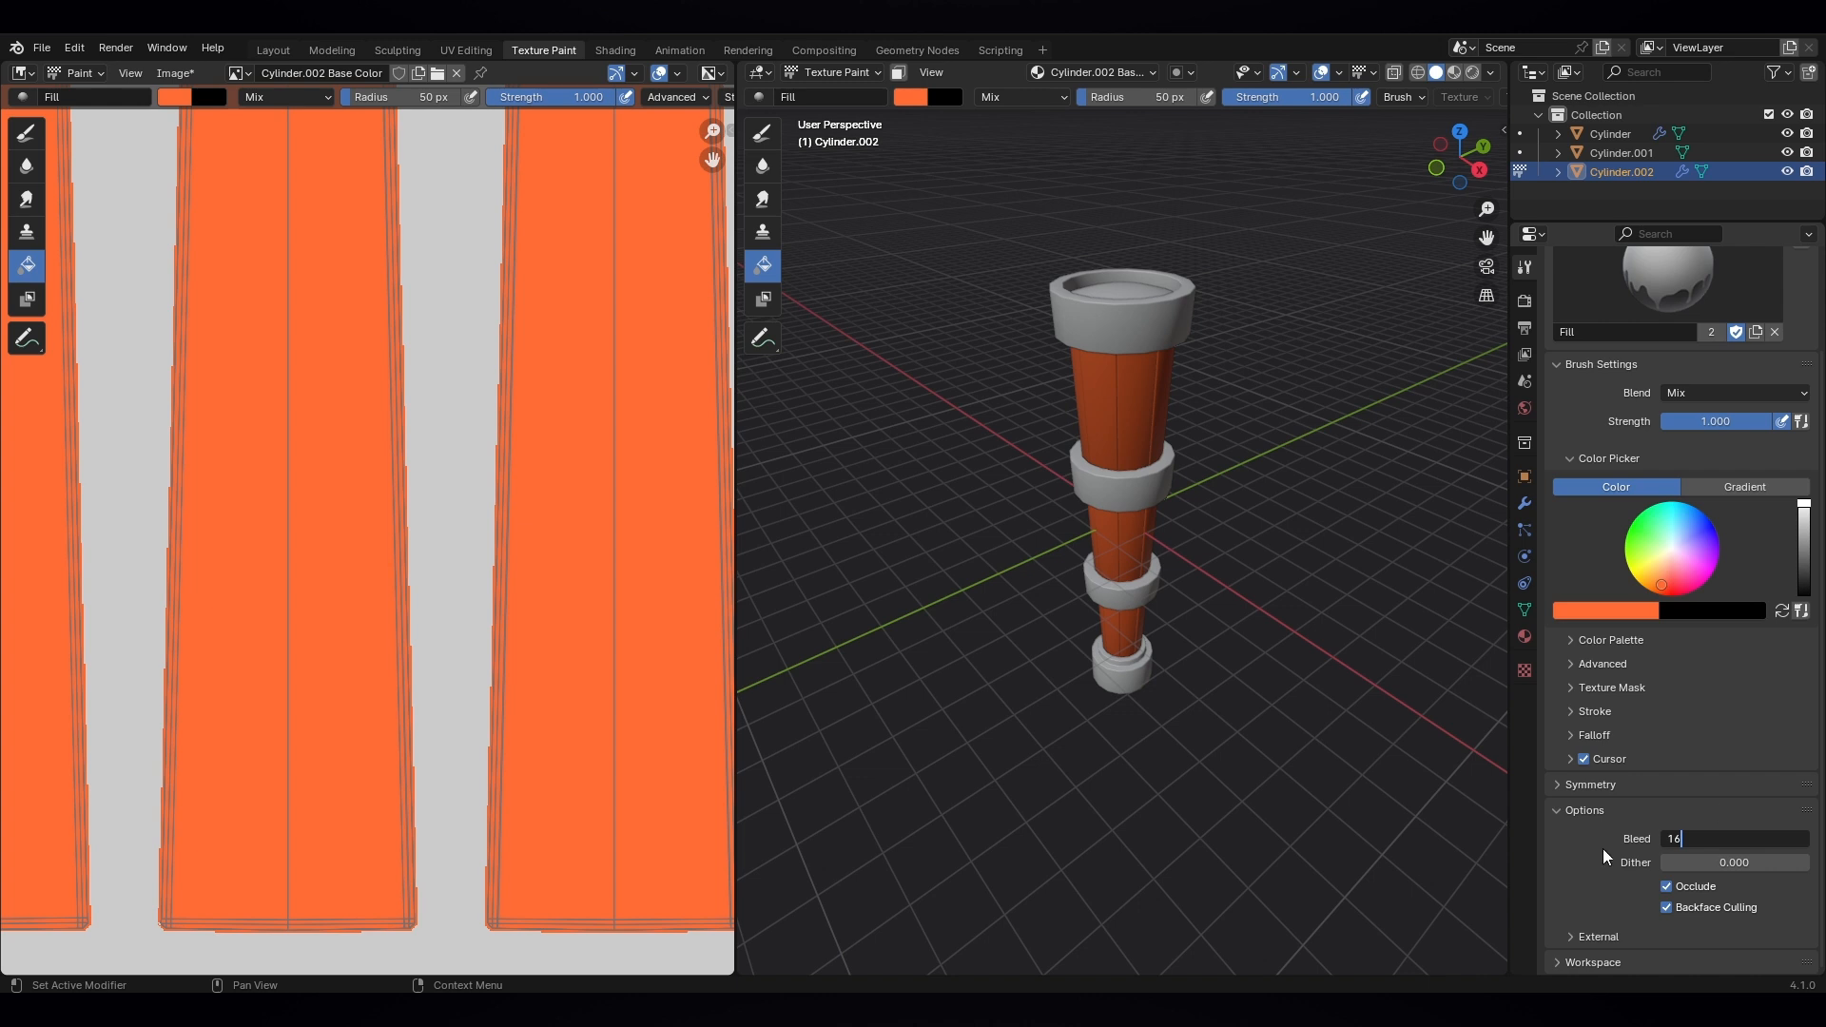
key("Return")
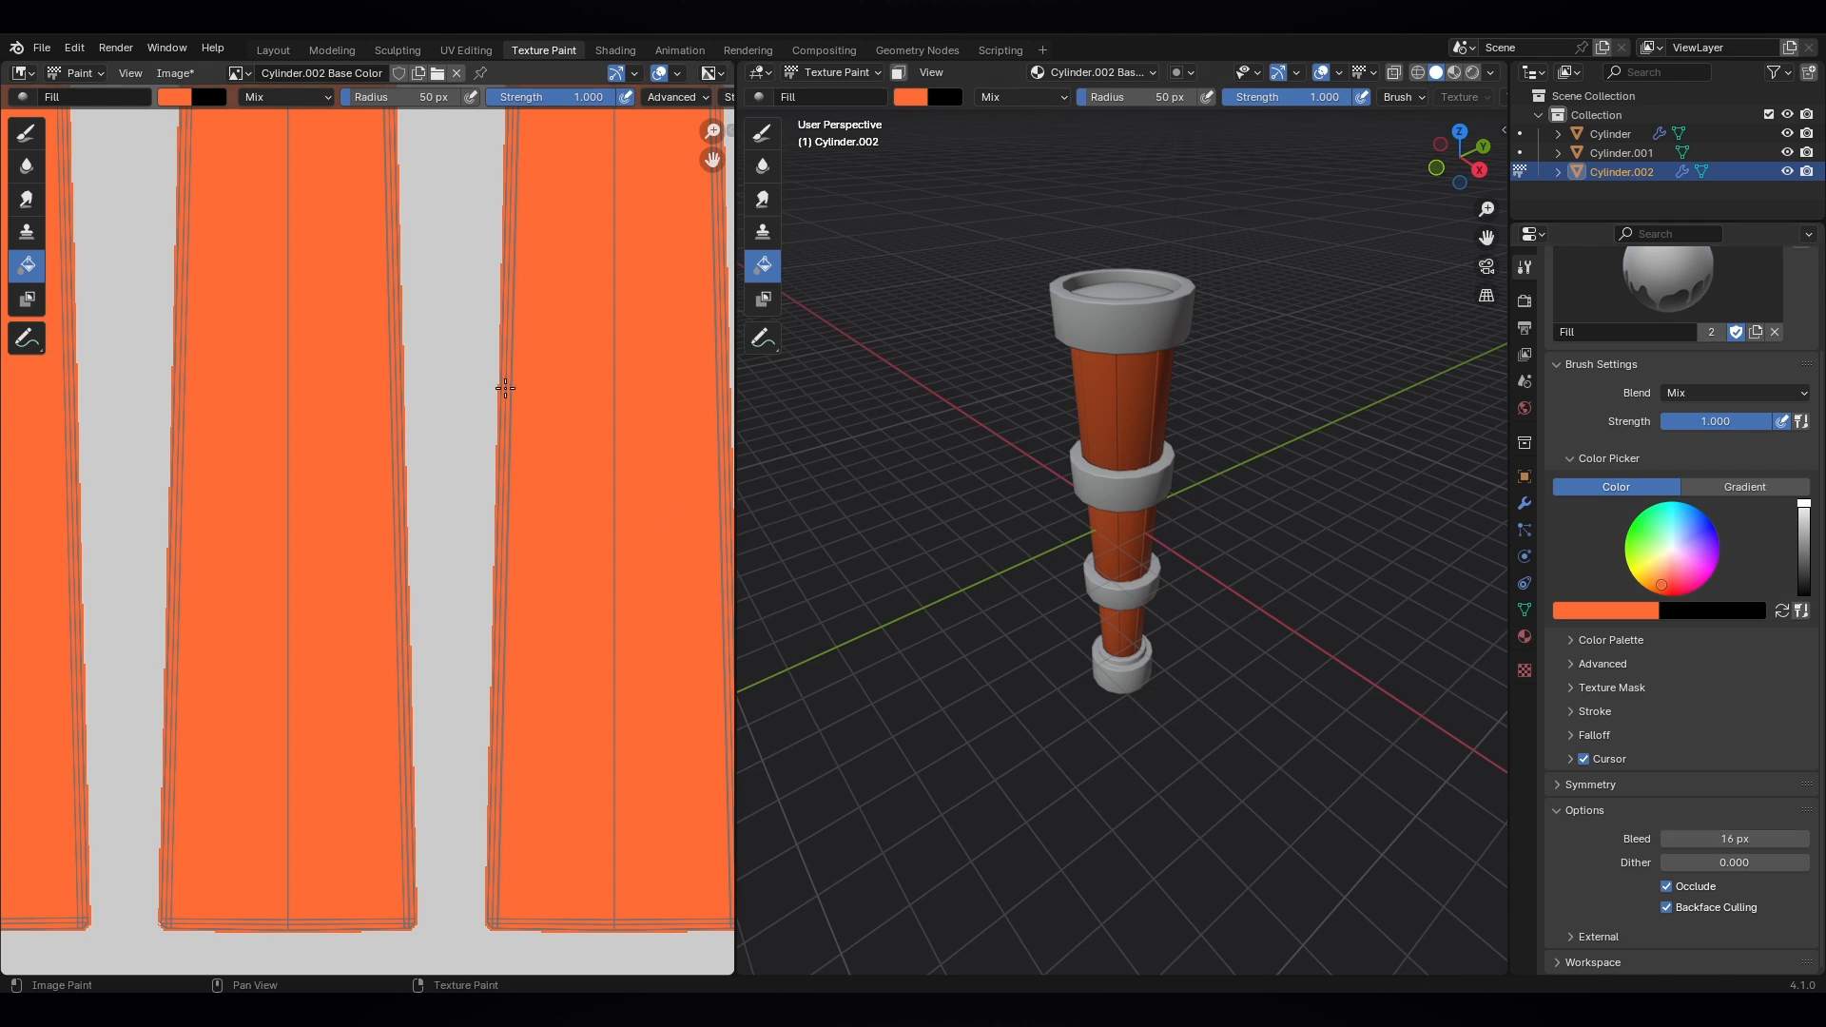
scroll(517, 396, "up", 1)
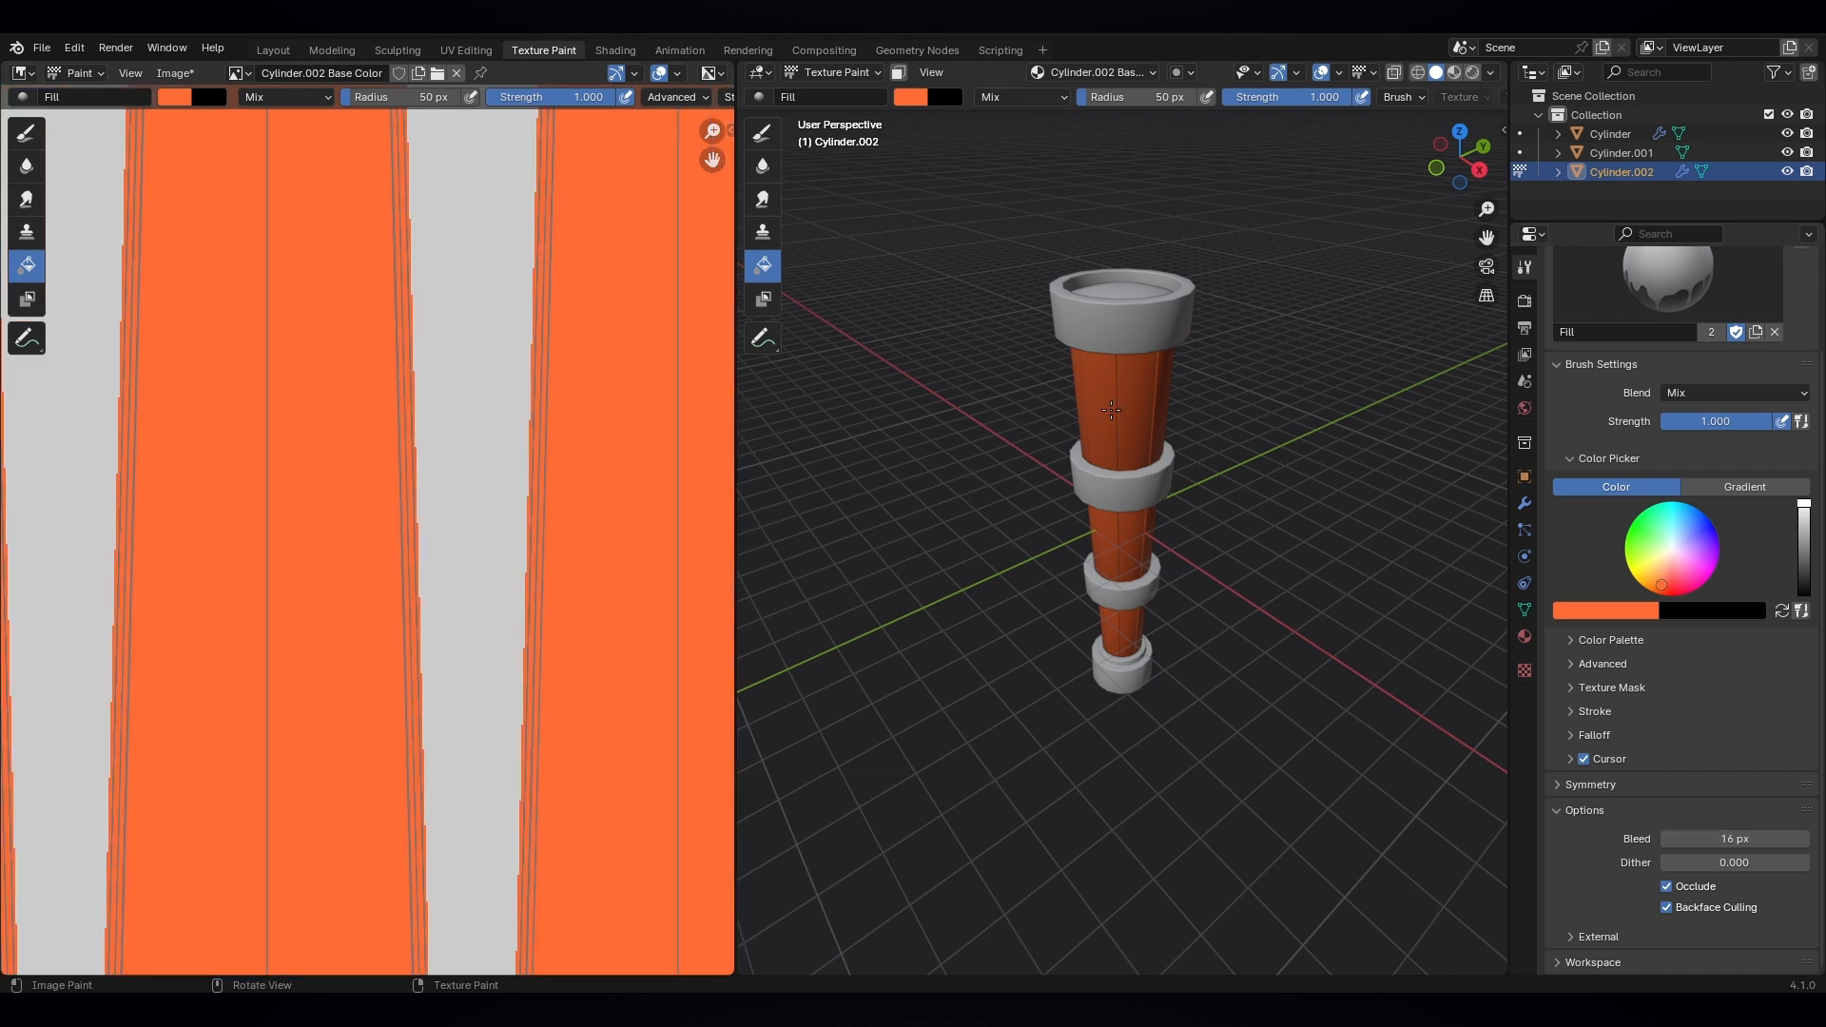
scroll(469, 473, "down", 5)
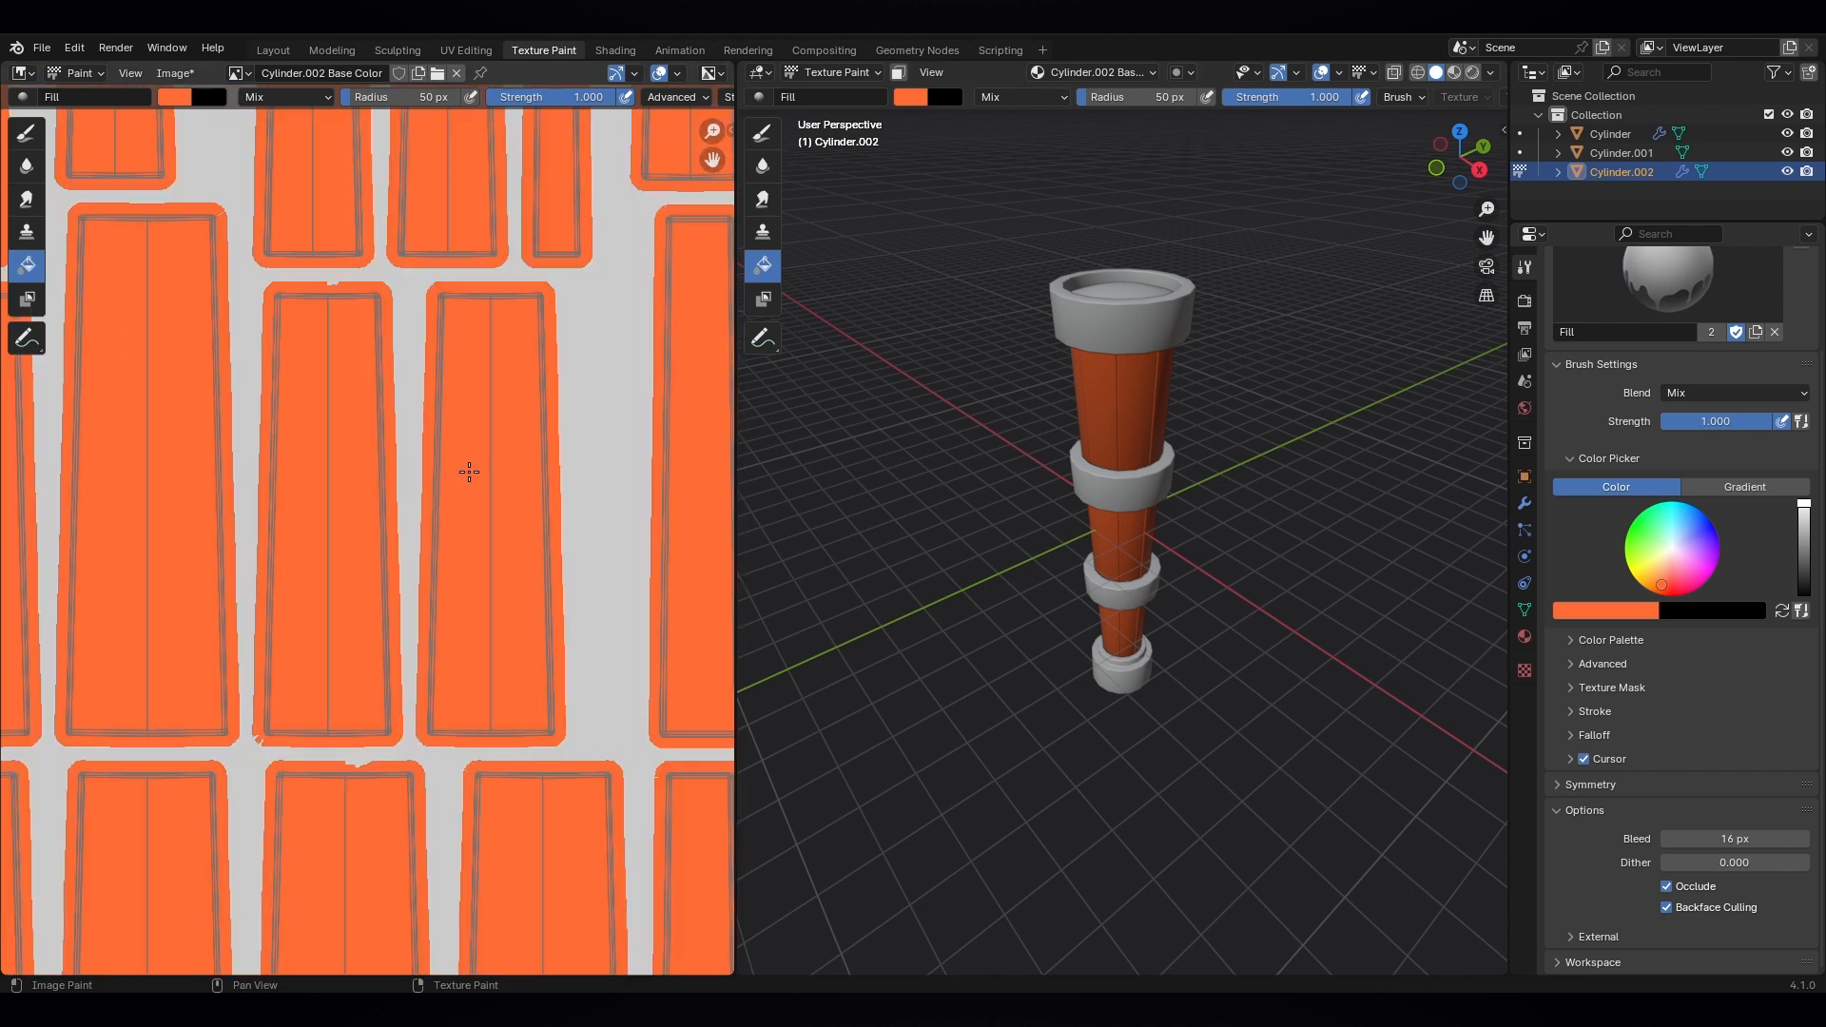
- Examine the orange bleed margins around the UV islands and the tube seams on the model
scroll(442, 509, "down", 1)
scroll(414, 232, "up", 3)
scroll(458, 218, "up", 1)
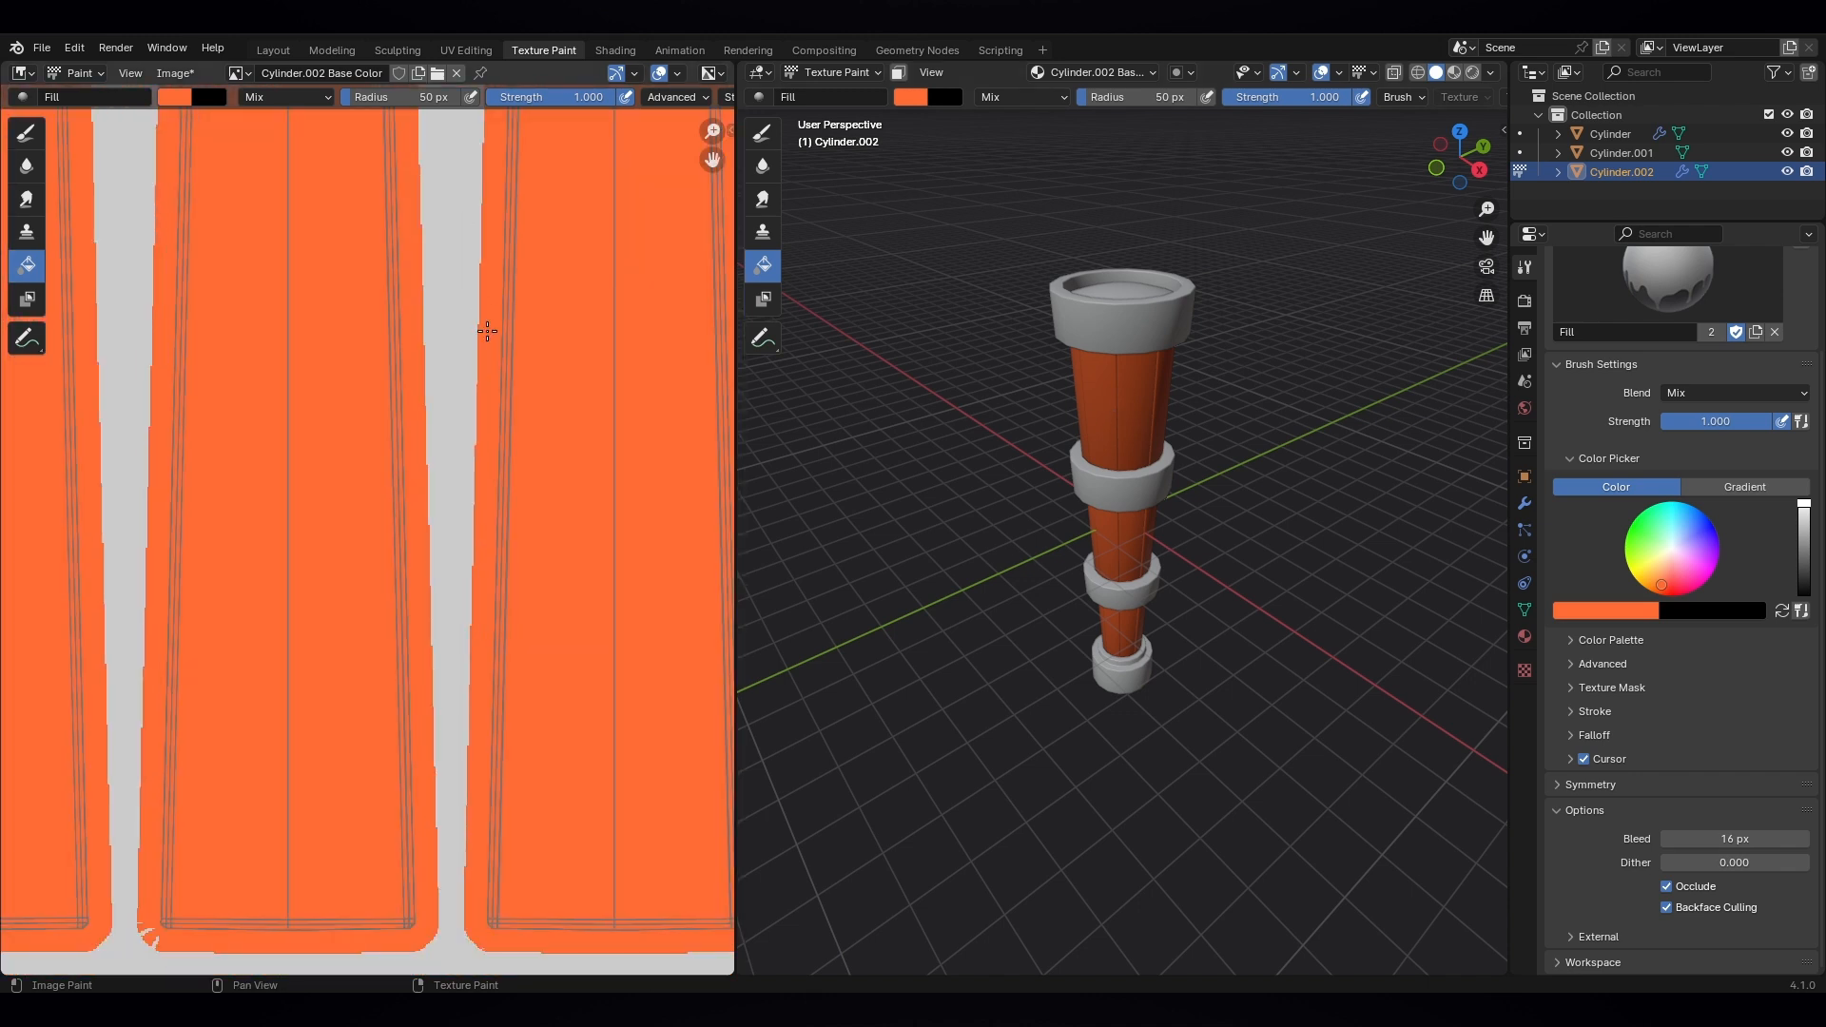
scroll(1084, 401, "up", 3)
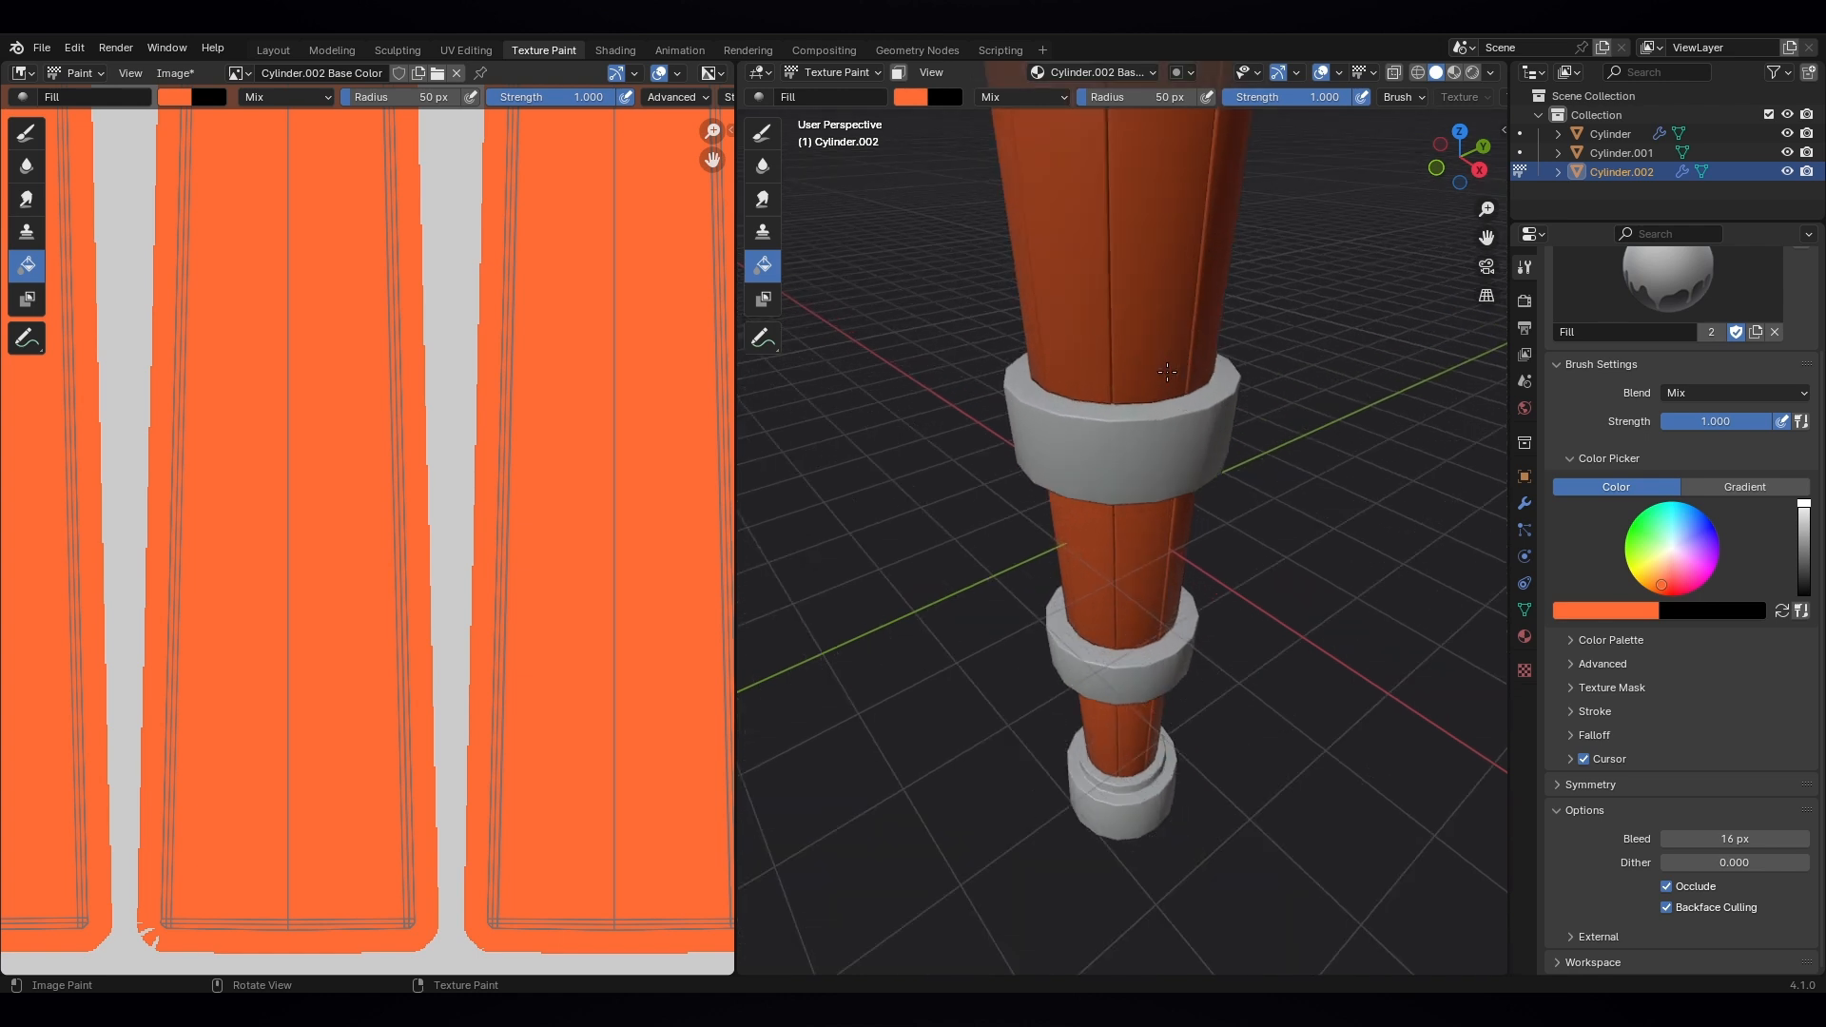
scroll(1094, 298, "down", 2)
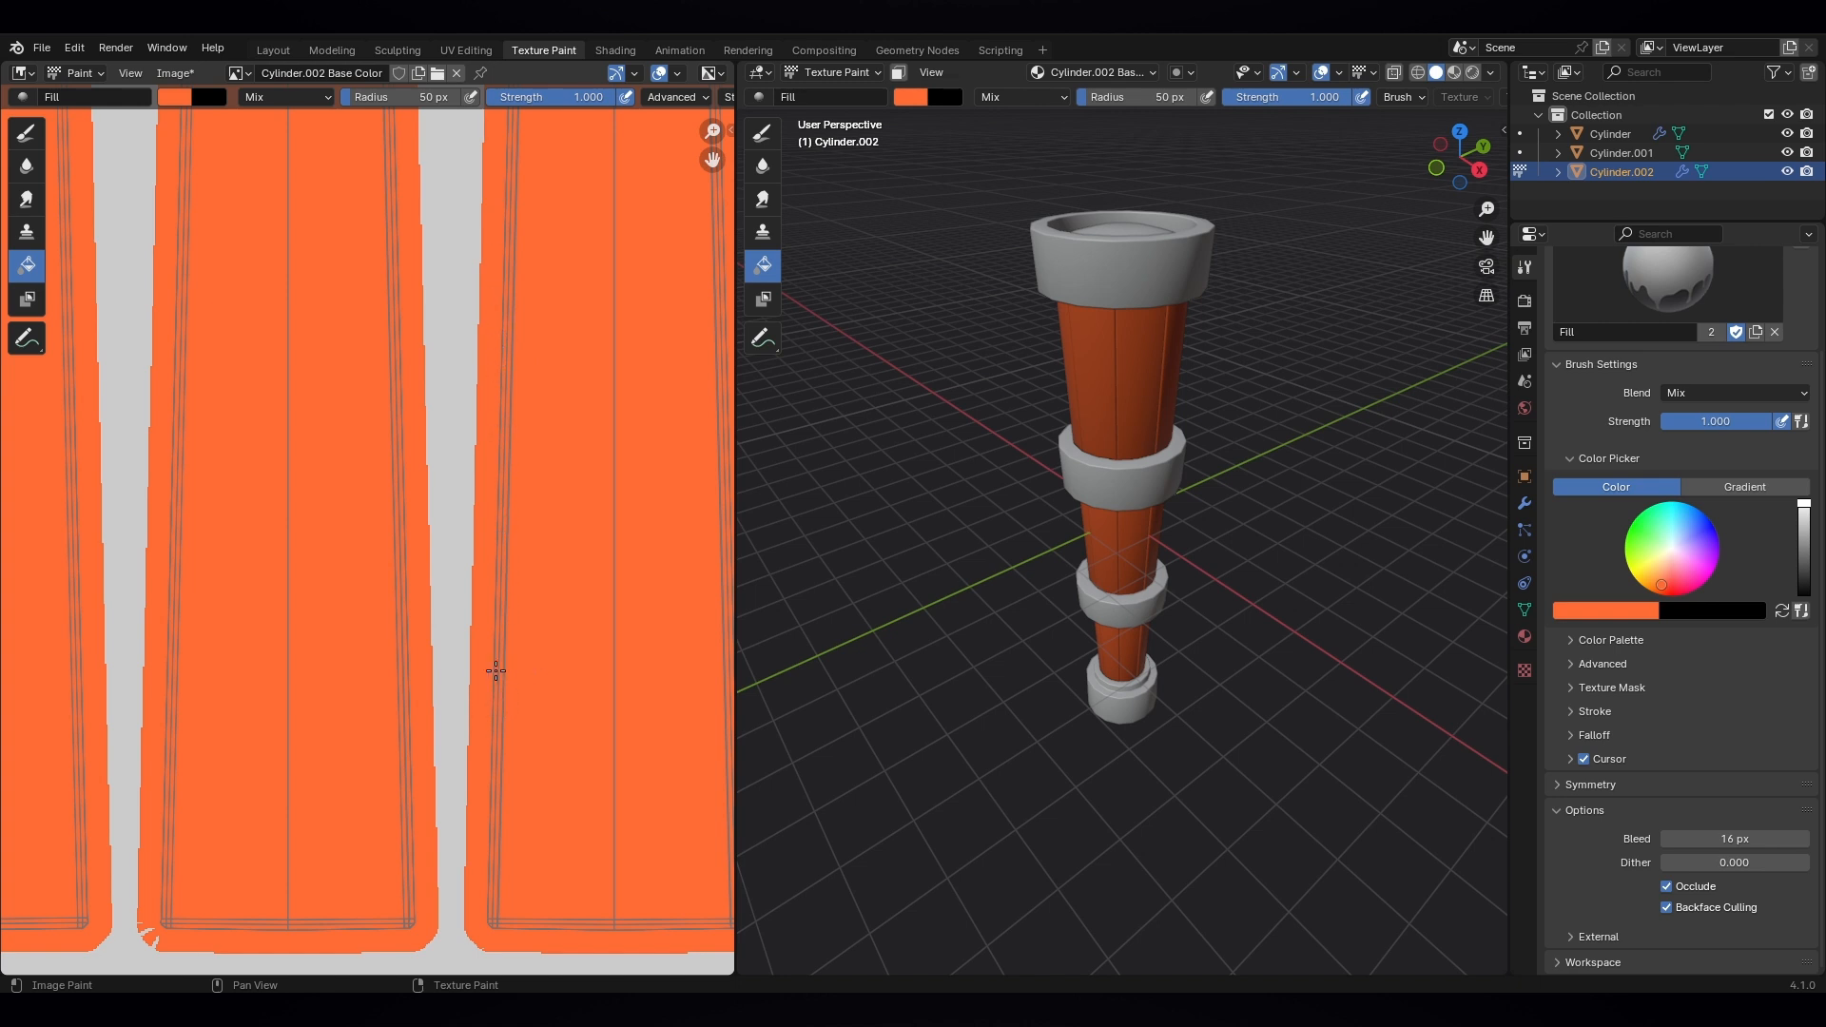
scroll(508, 667, "down", 5)
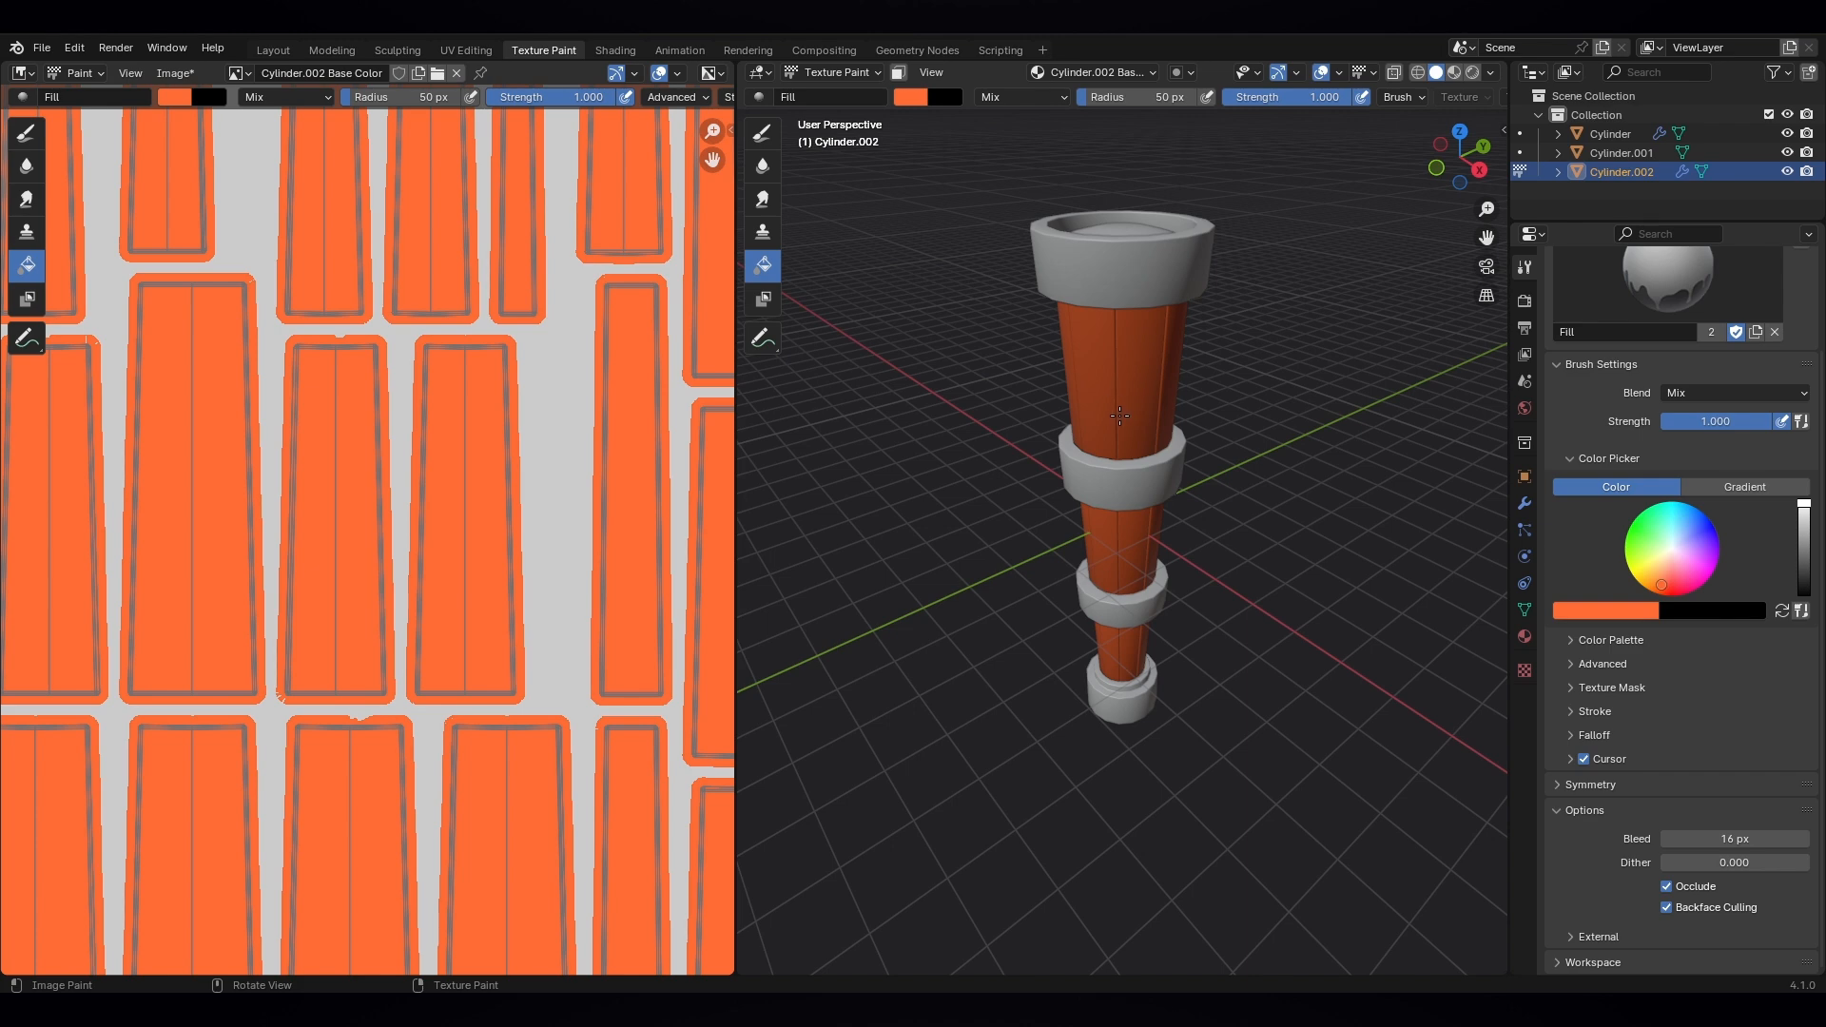
scroll(1138, 355, "up", 5)
scroll(1096, 231, "down", 6)
scroll(1103, 285, "up", 2)
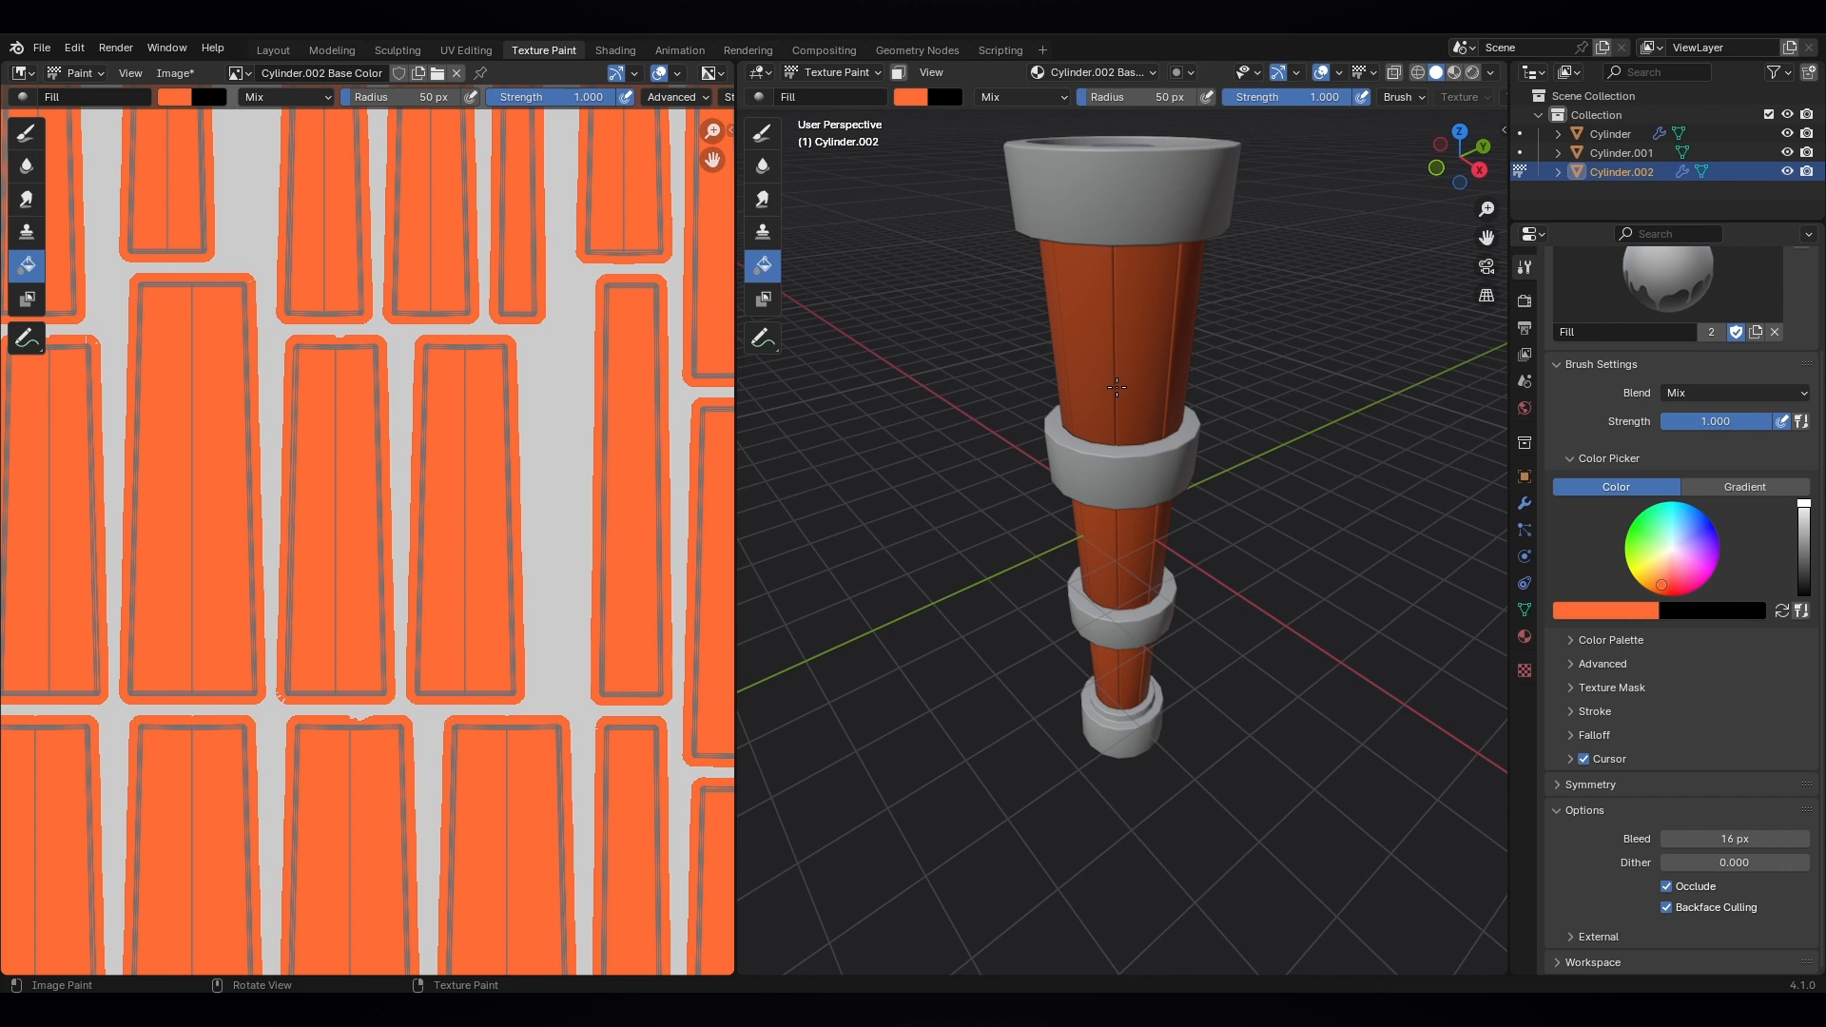
scroll(514, 508, "down", 4)
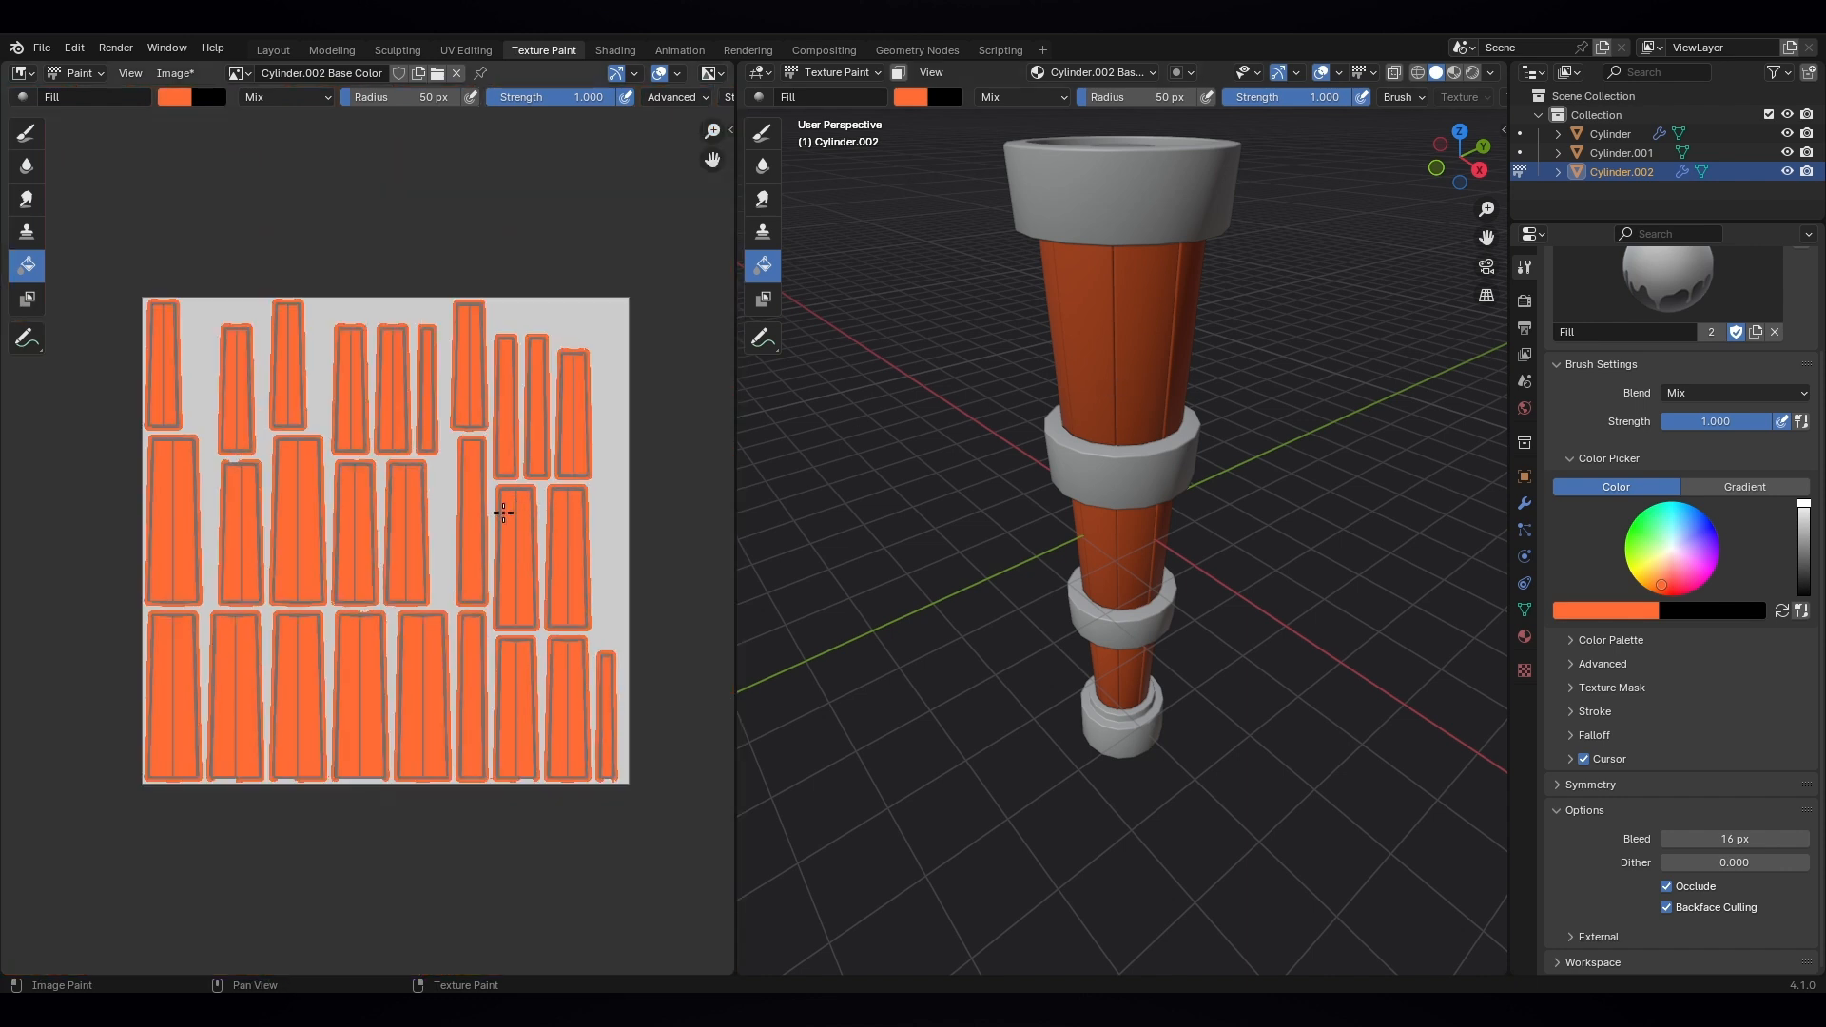
scroll(503, 513, "up", 2)
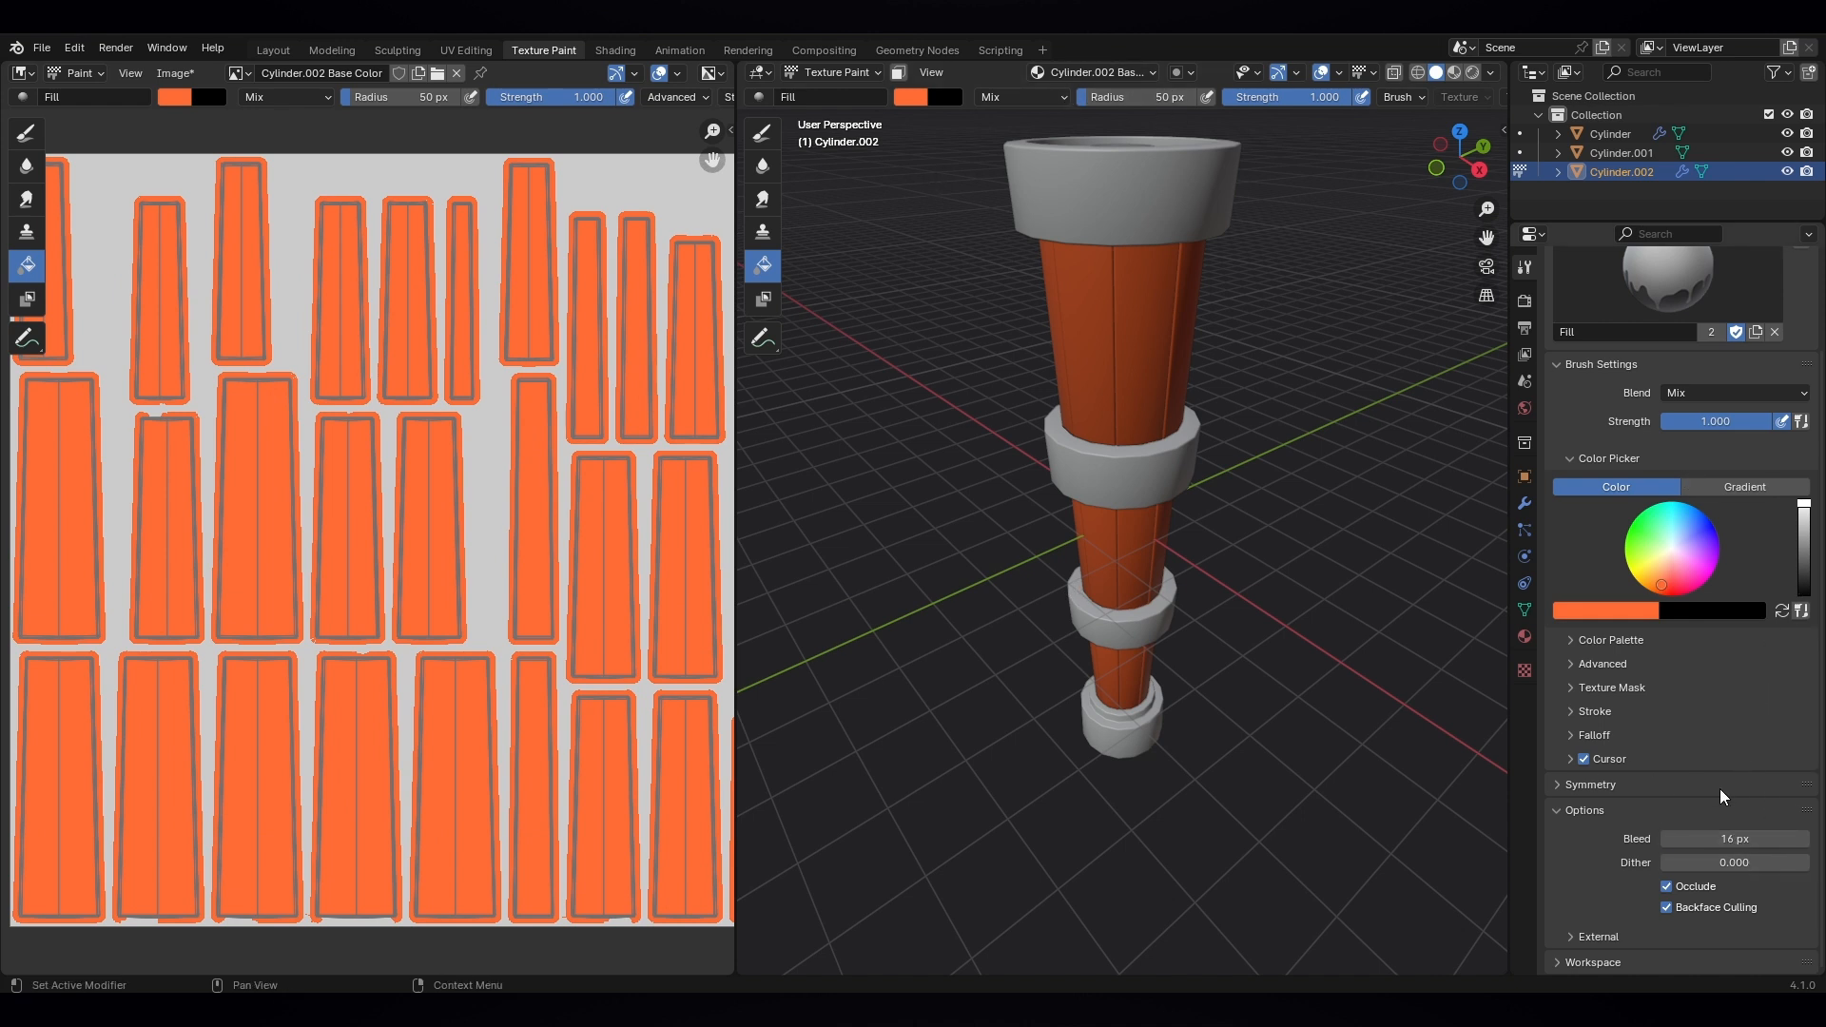
scroll(1632, 809, "up", 3)
scroll(1649, 841, "down", 3)
scroll(1664, 750, "up", 3)
scroll(1122, 421, "down", 3)
scroll(1122, 422, "up", 2)
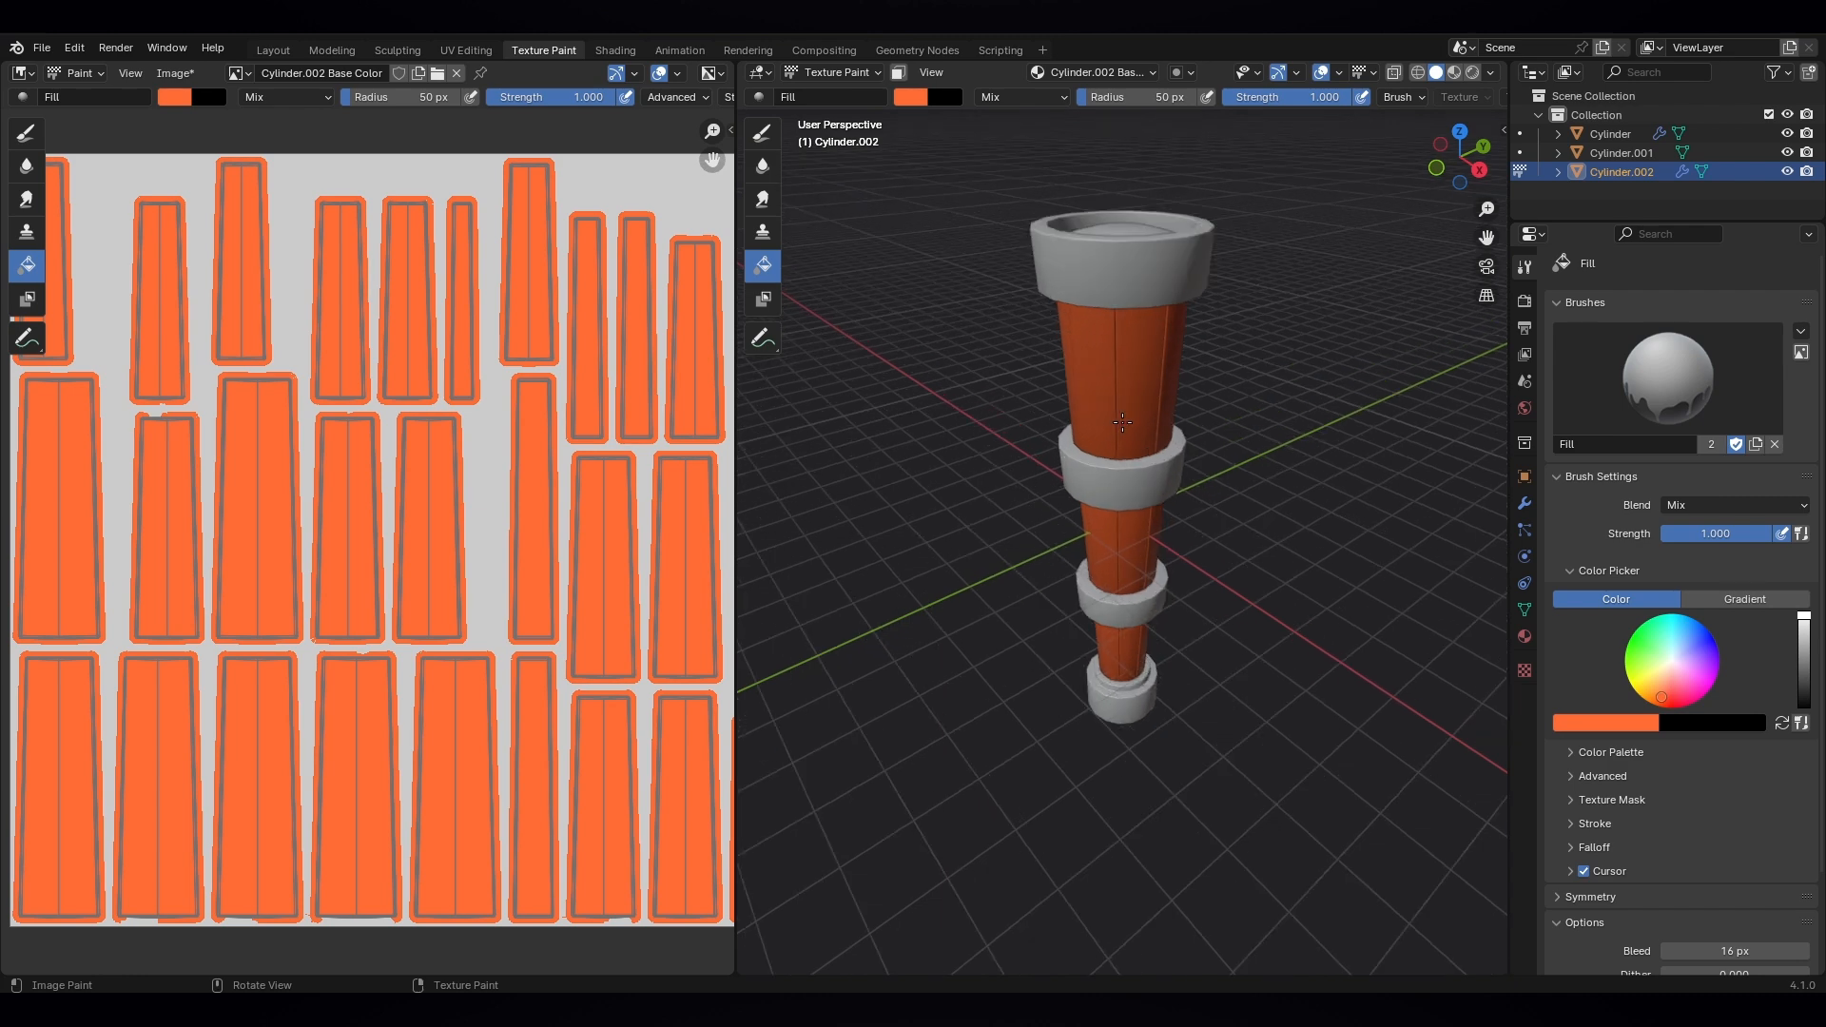
- Create a new color palette for the Fill brush
left_click(1571, 753)
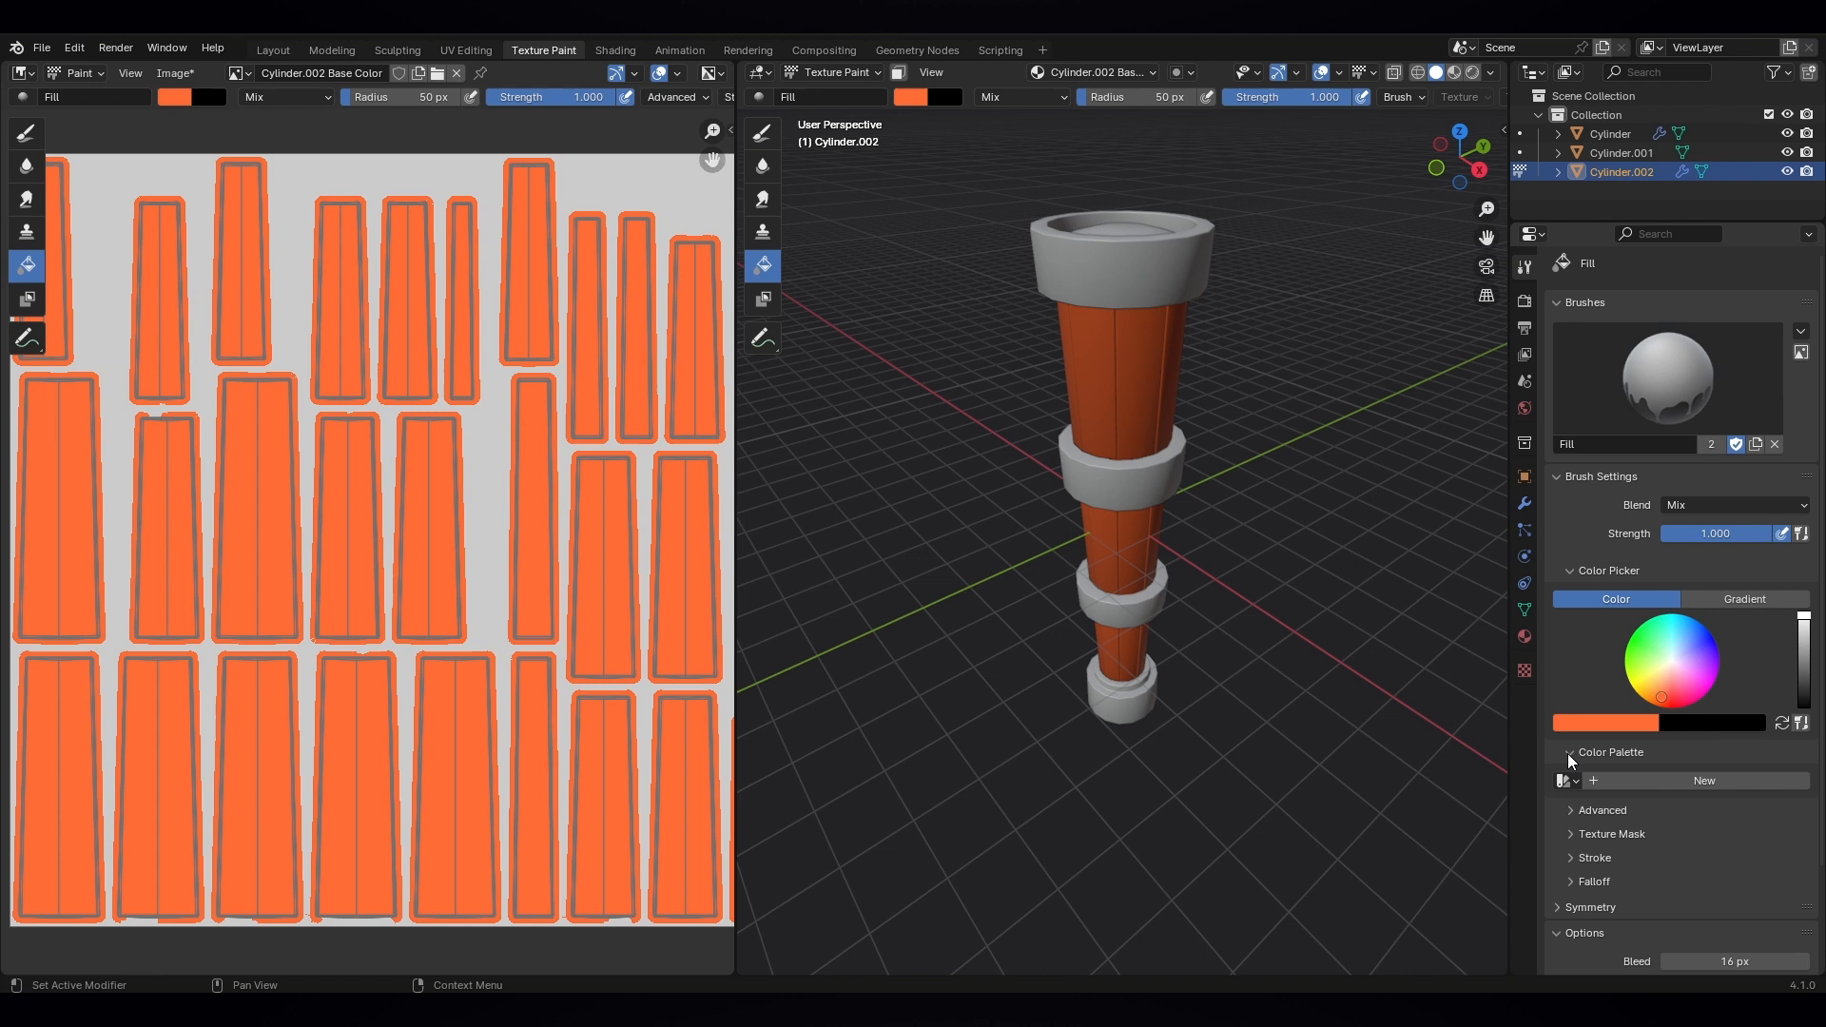
left_click(1684, 783)
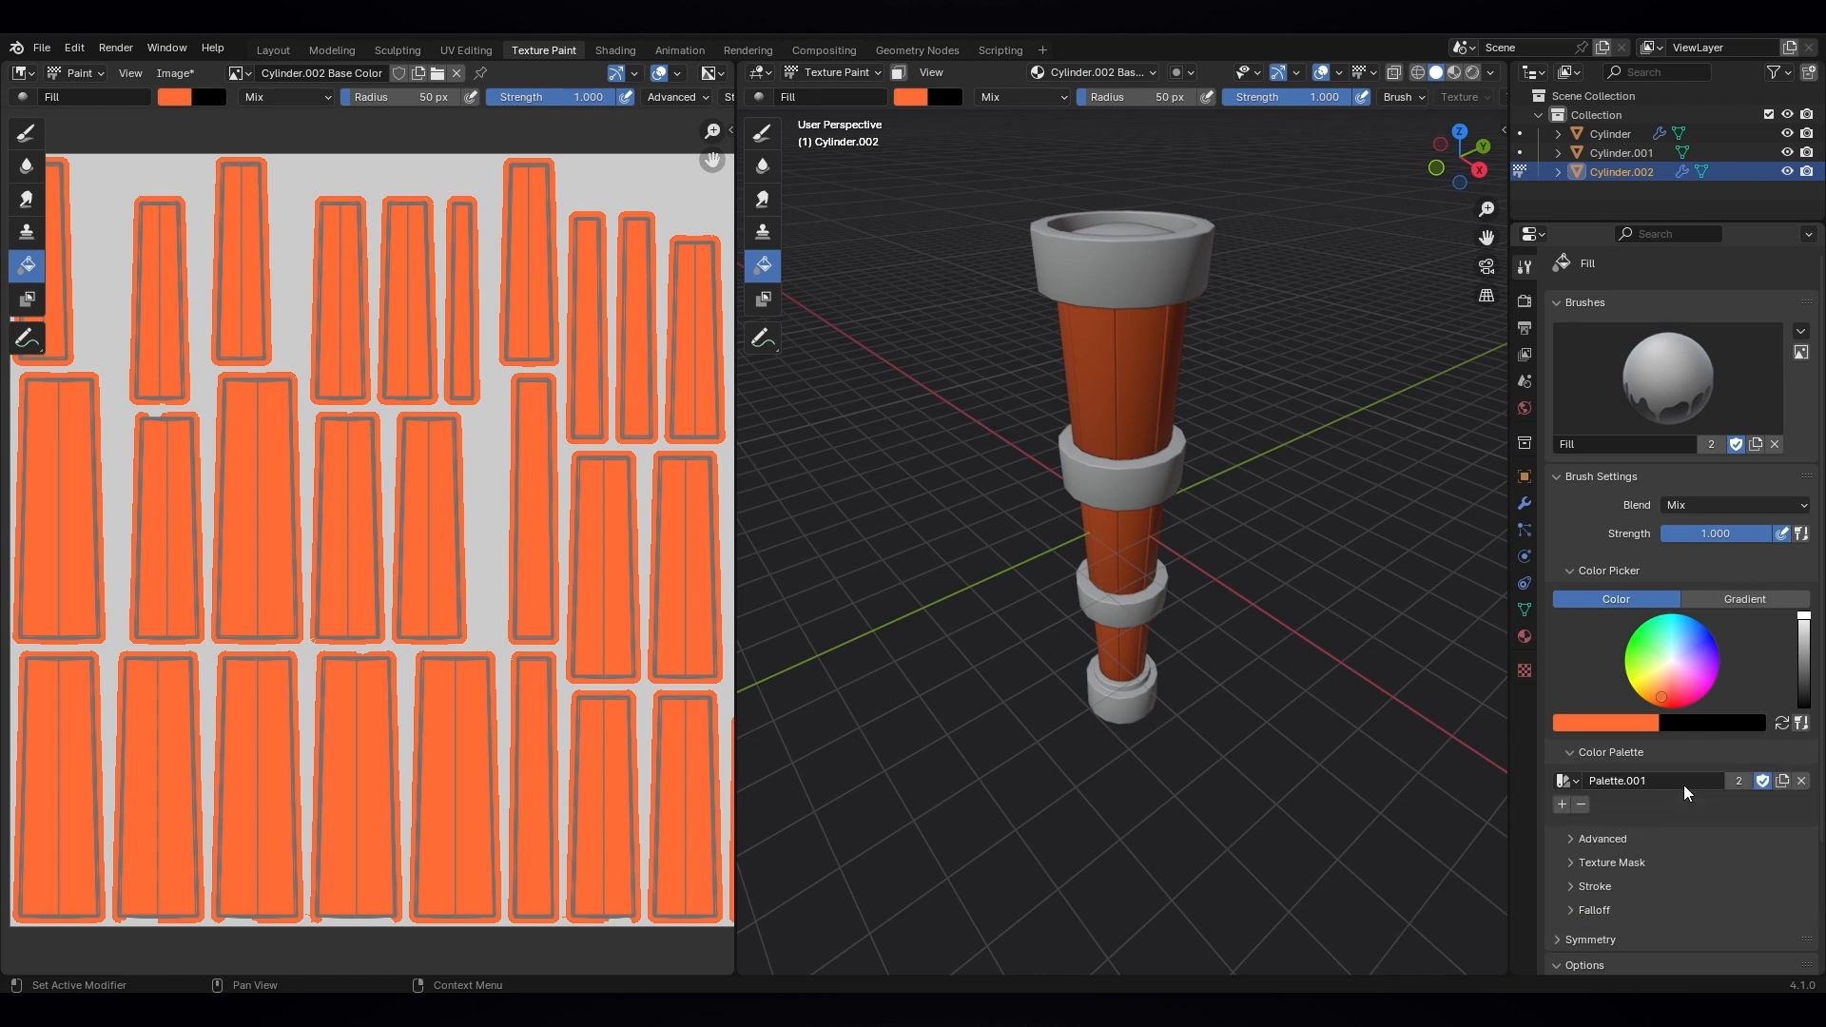
- Add the current orange to the color palette and switch to the Draw brush
left_click(1562, 805)
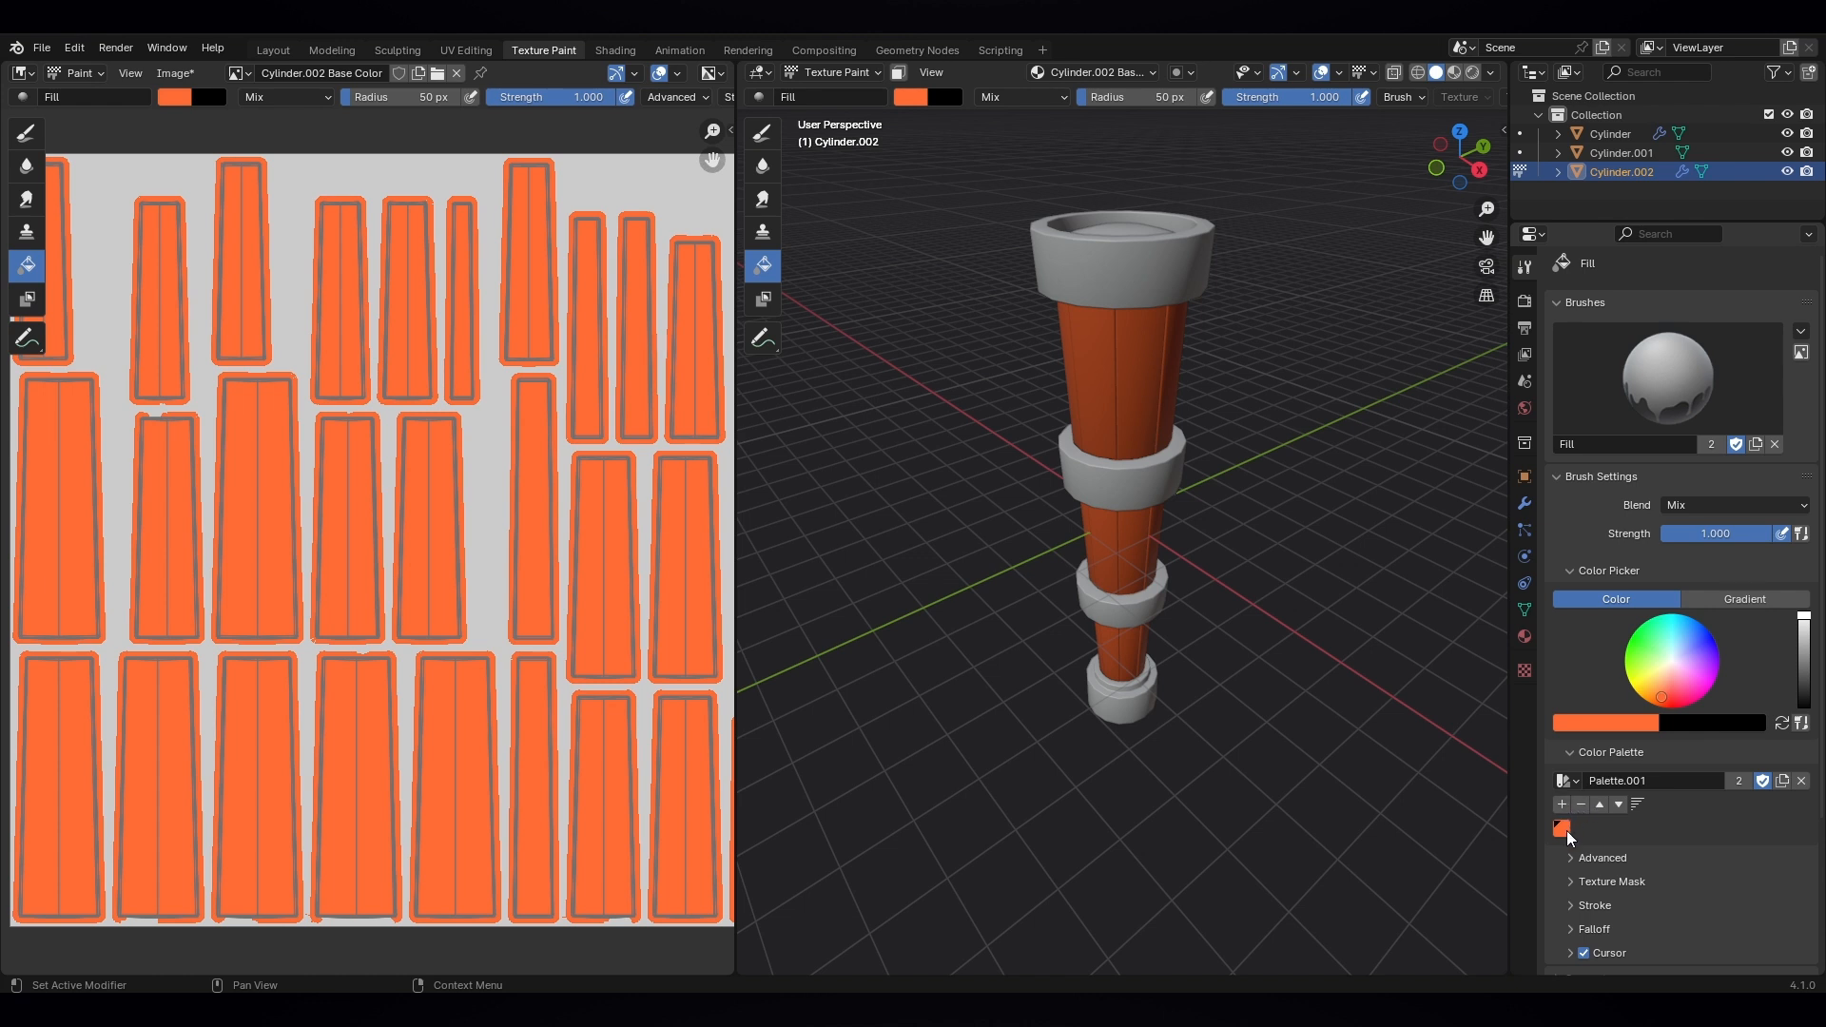
scroll(1087, 470, "down", 3)
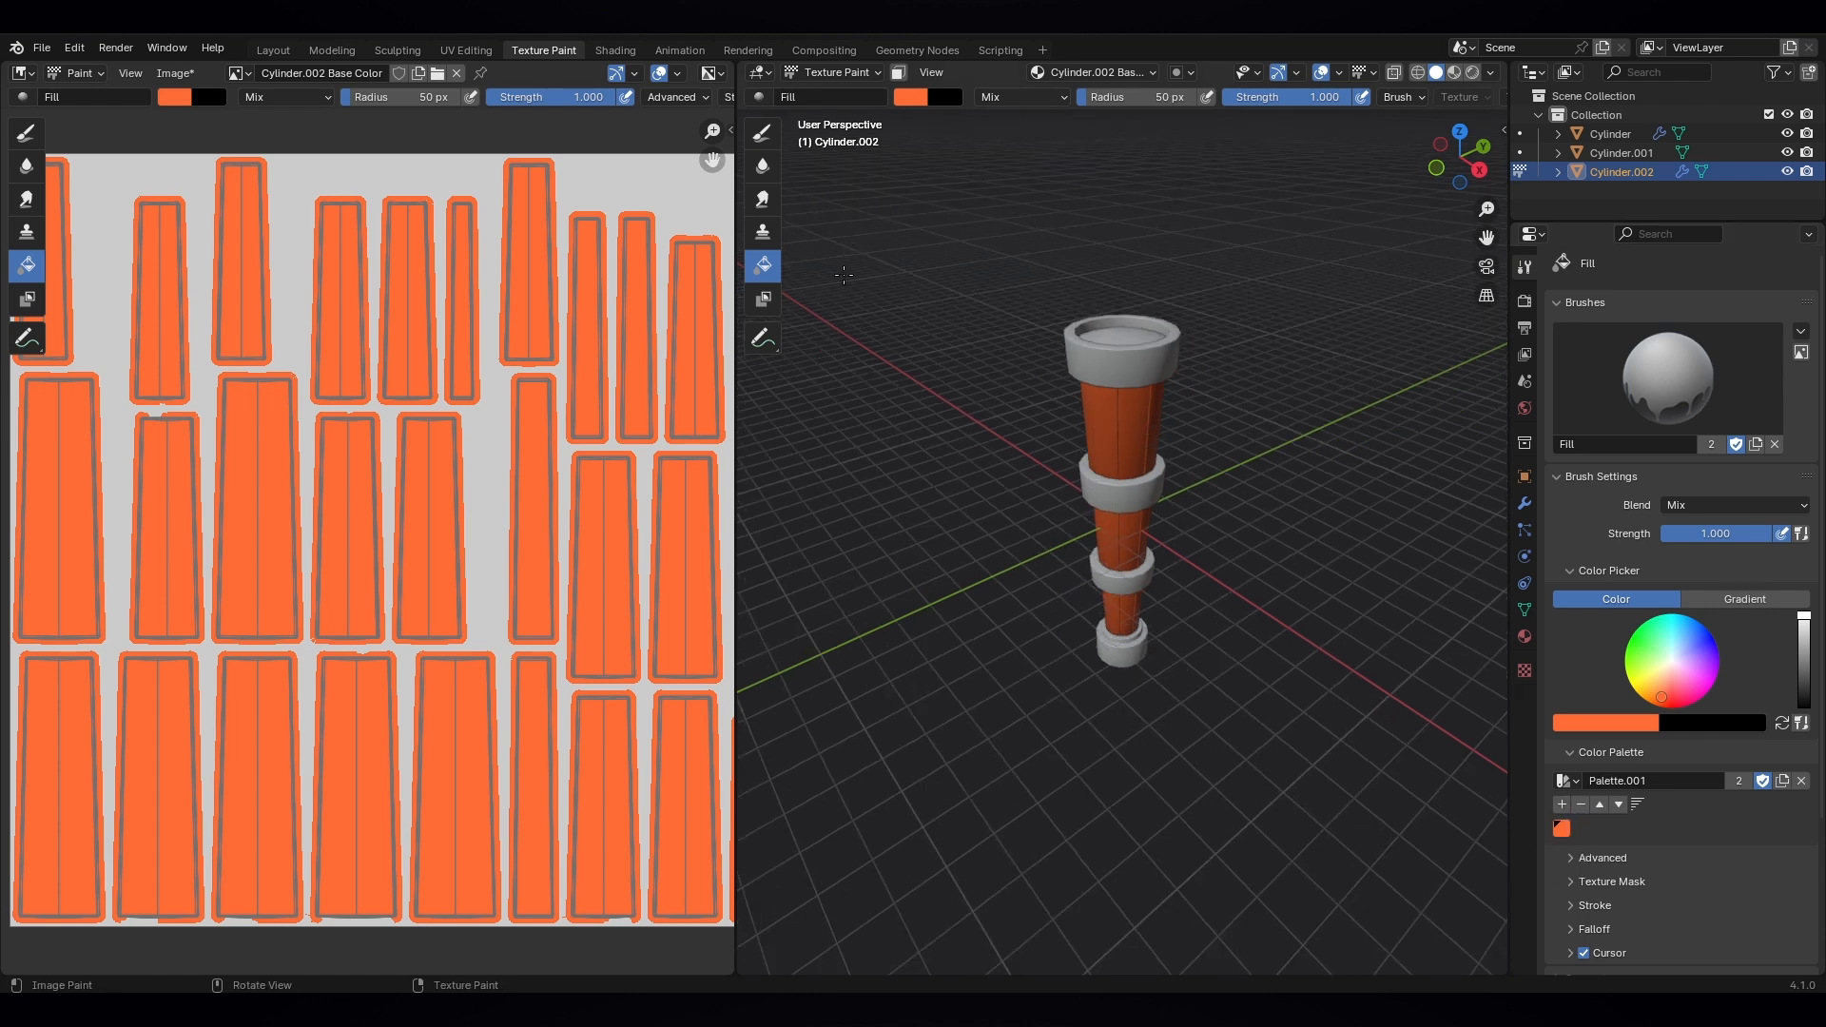
left_click(764, 138)
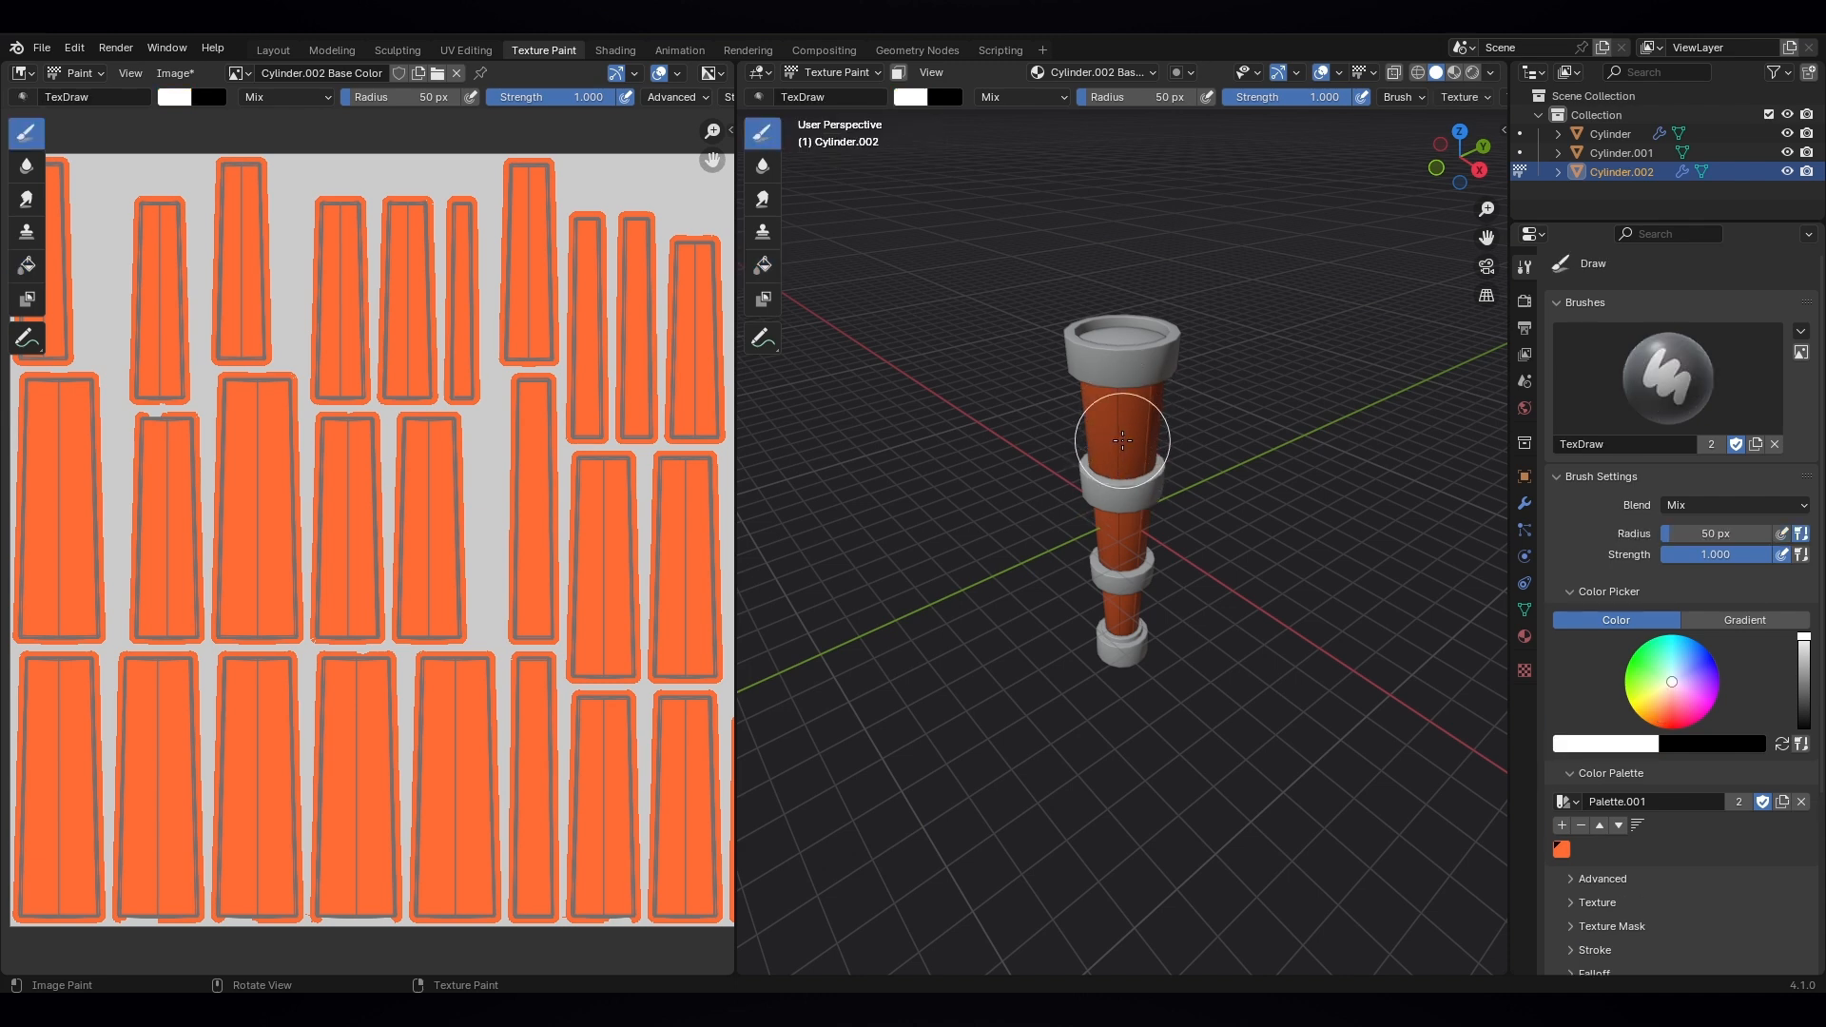
- In the right orthographic view, set the brush radius to 54 px and paint a white stroke along the edge of the upper tube
key("KP_3")
scroll(1122, 441, "up", 2)
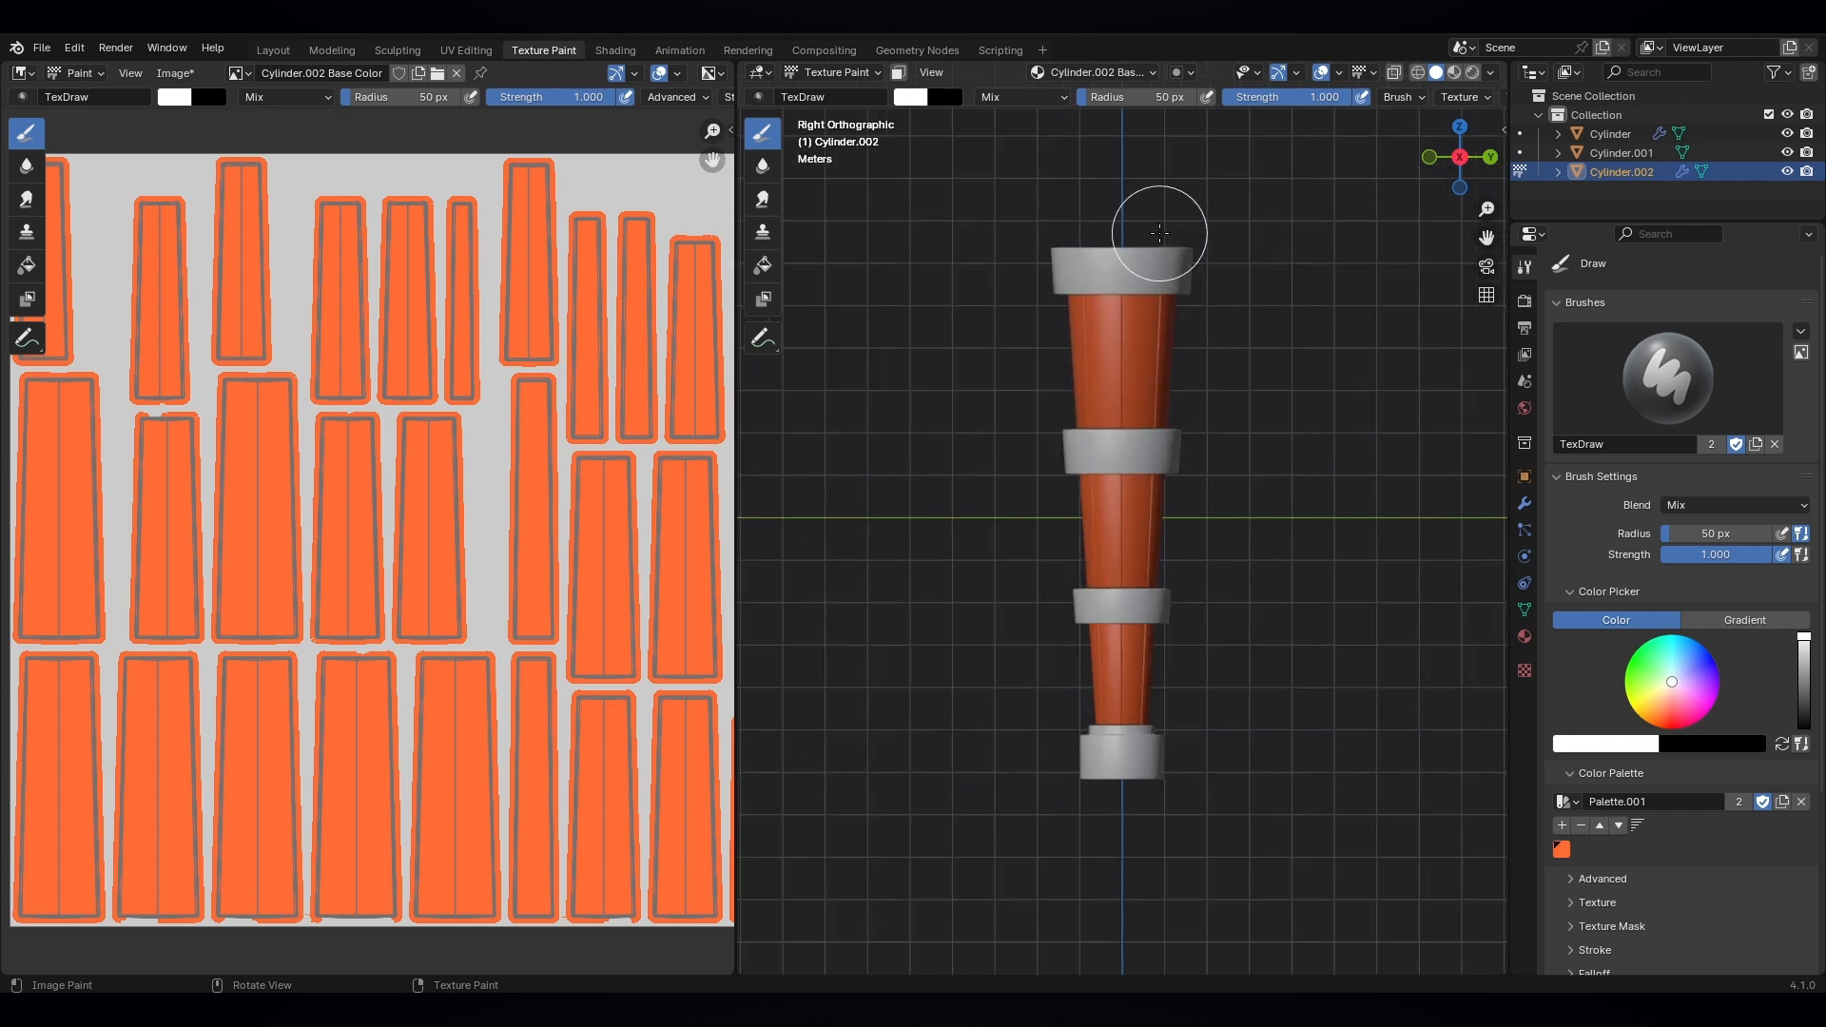
left_click_drag(1142, 97, 1144, 97)
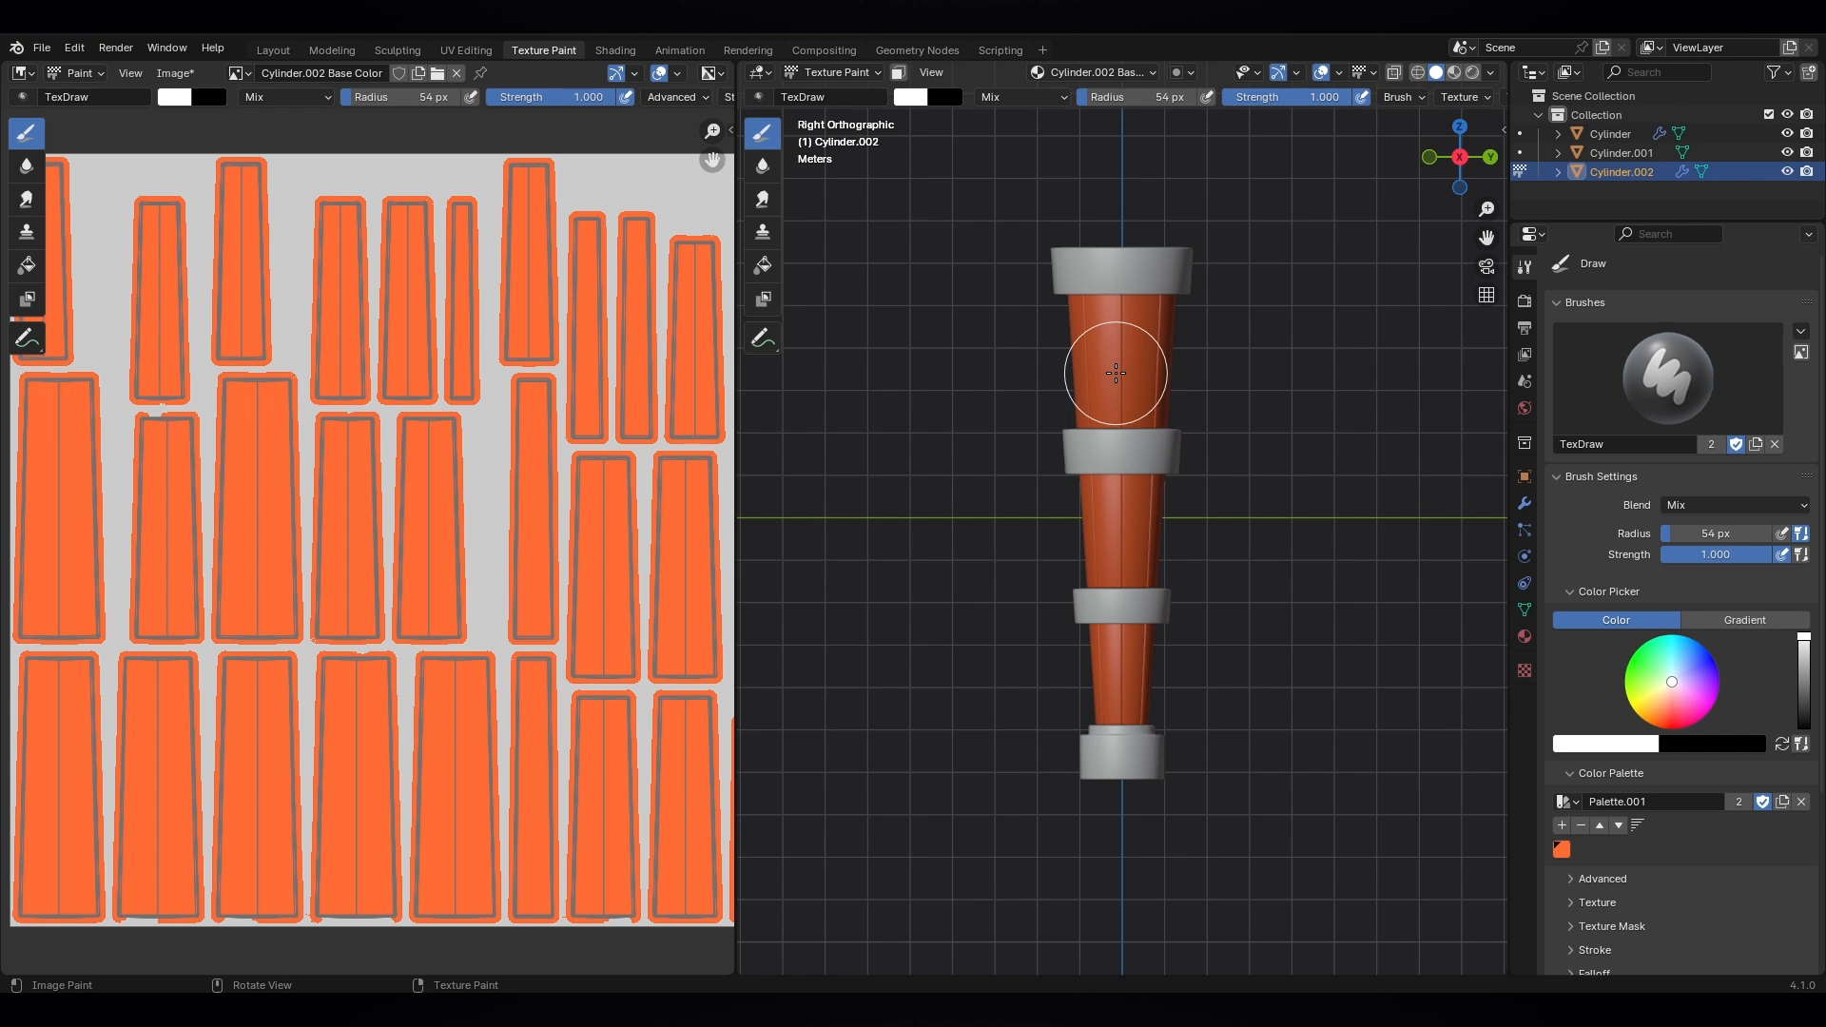
scroll(1115, 372, "down", 2)
scroll(1116, 372, "up", 2)
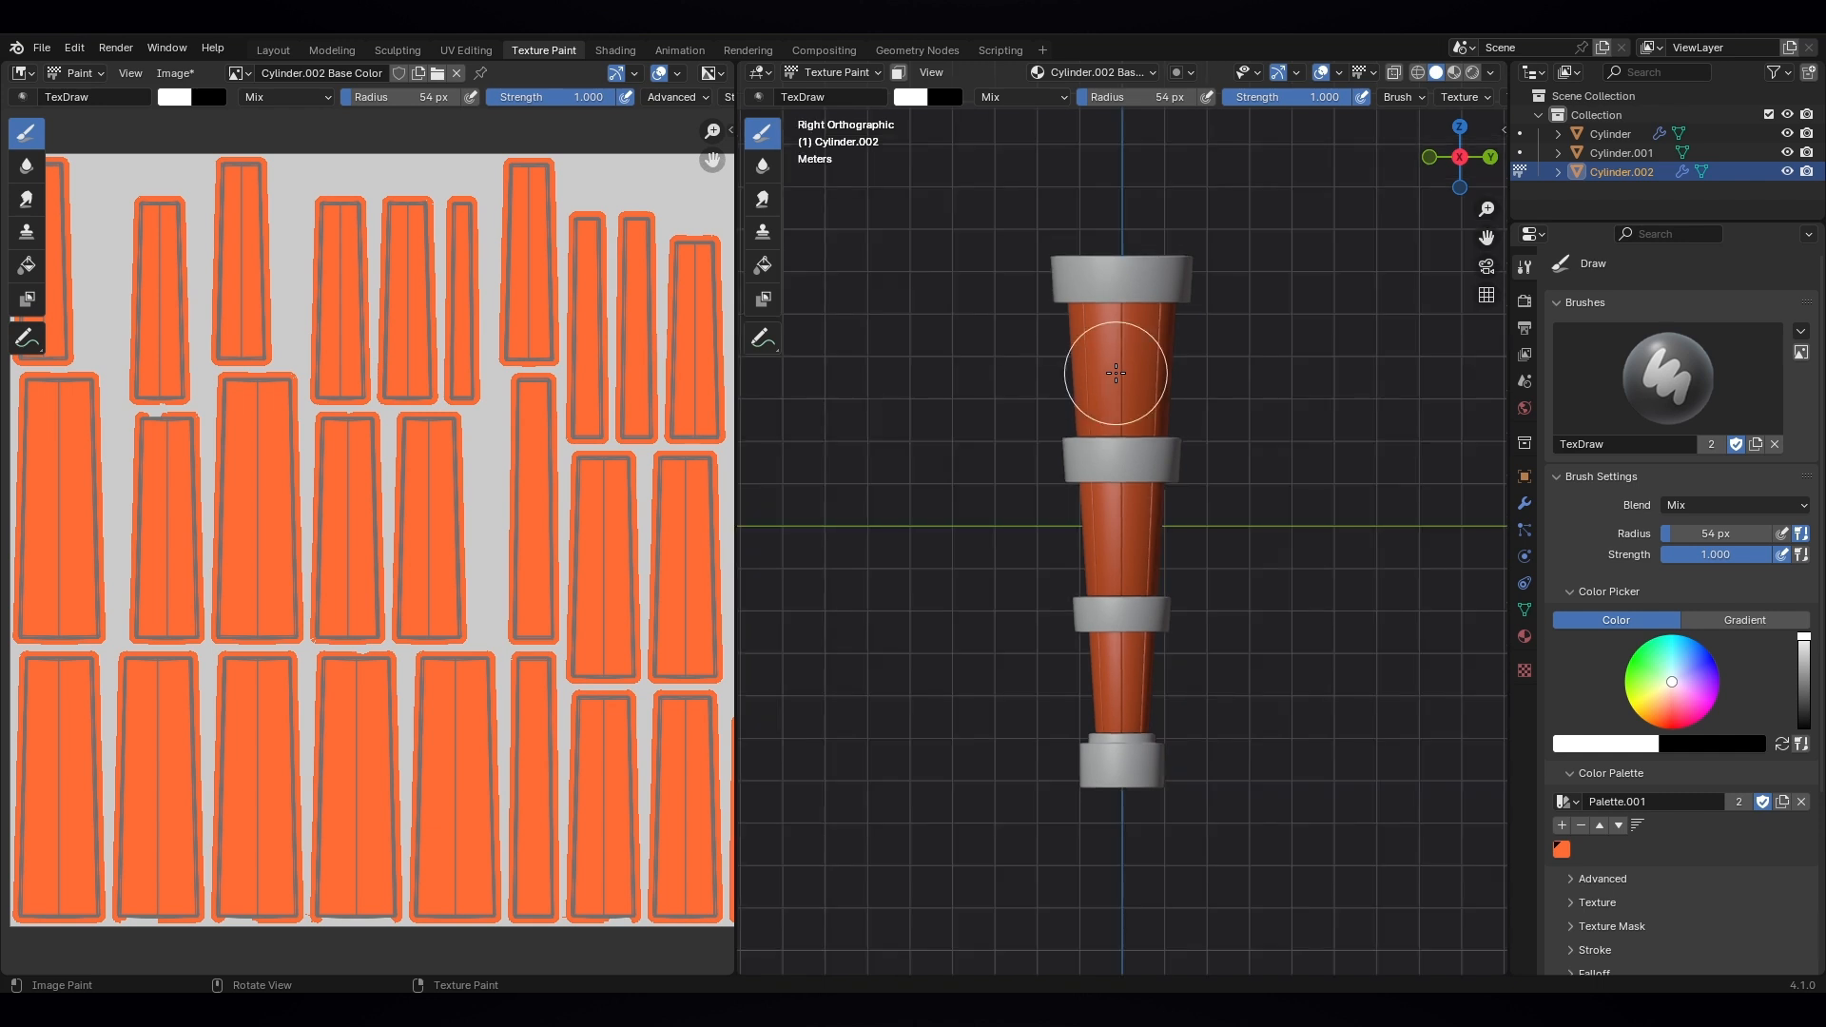
scroll(1190, 346, "up", 1)
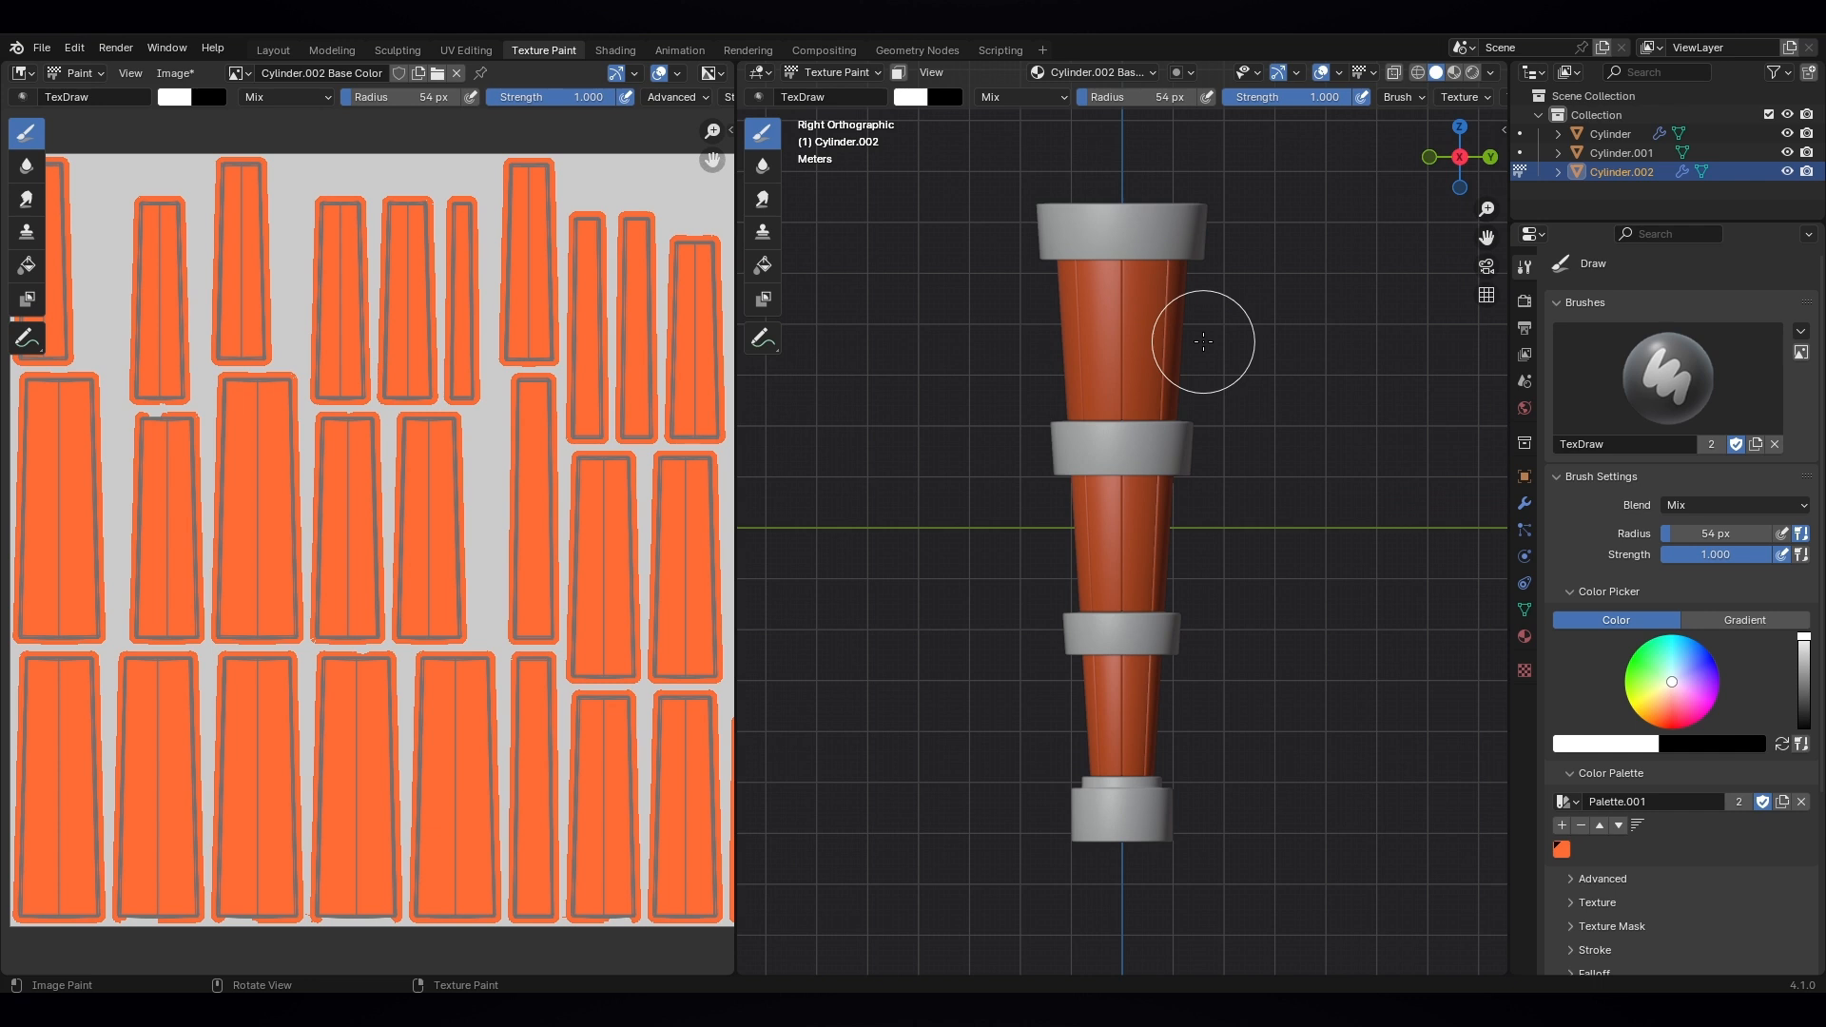
mouse_move(1203, 341)
left_mouse_down()
mouse_move(1344, 643)
mouse_move(1317, 618)
left_mouse_up()
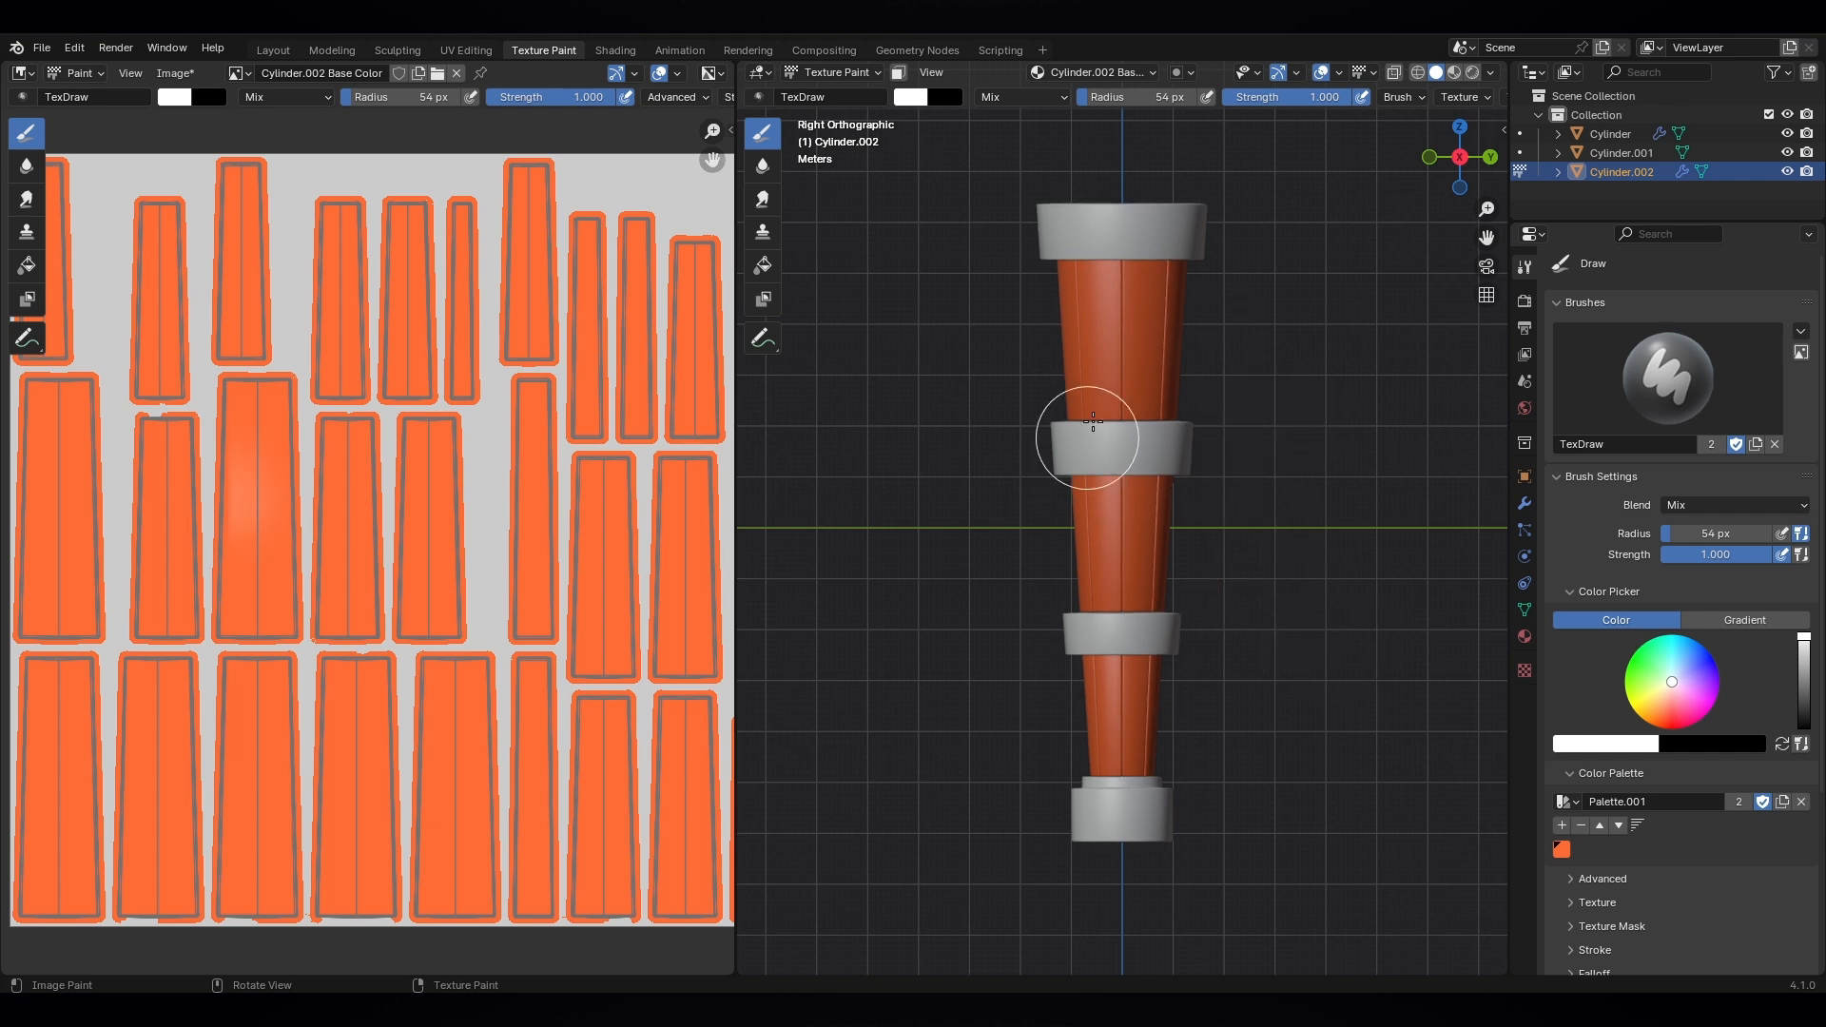
- Try different brush sizes, ending at 13 px, and test a white highlight stroke on the upper tube before undoing it
key("f")
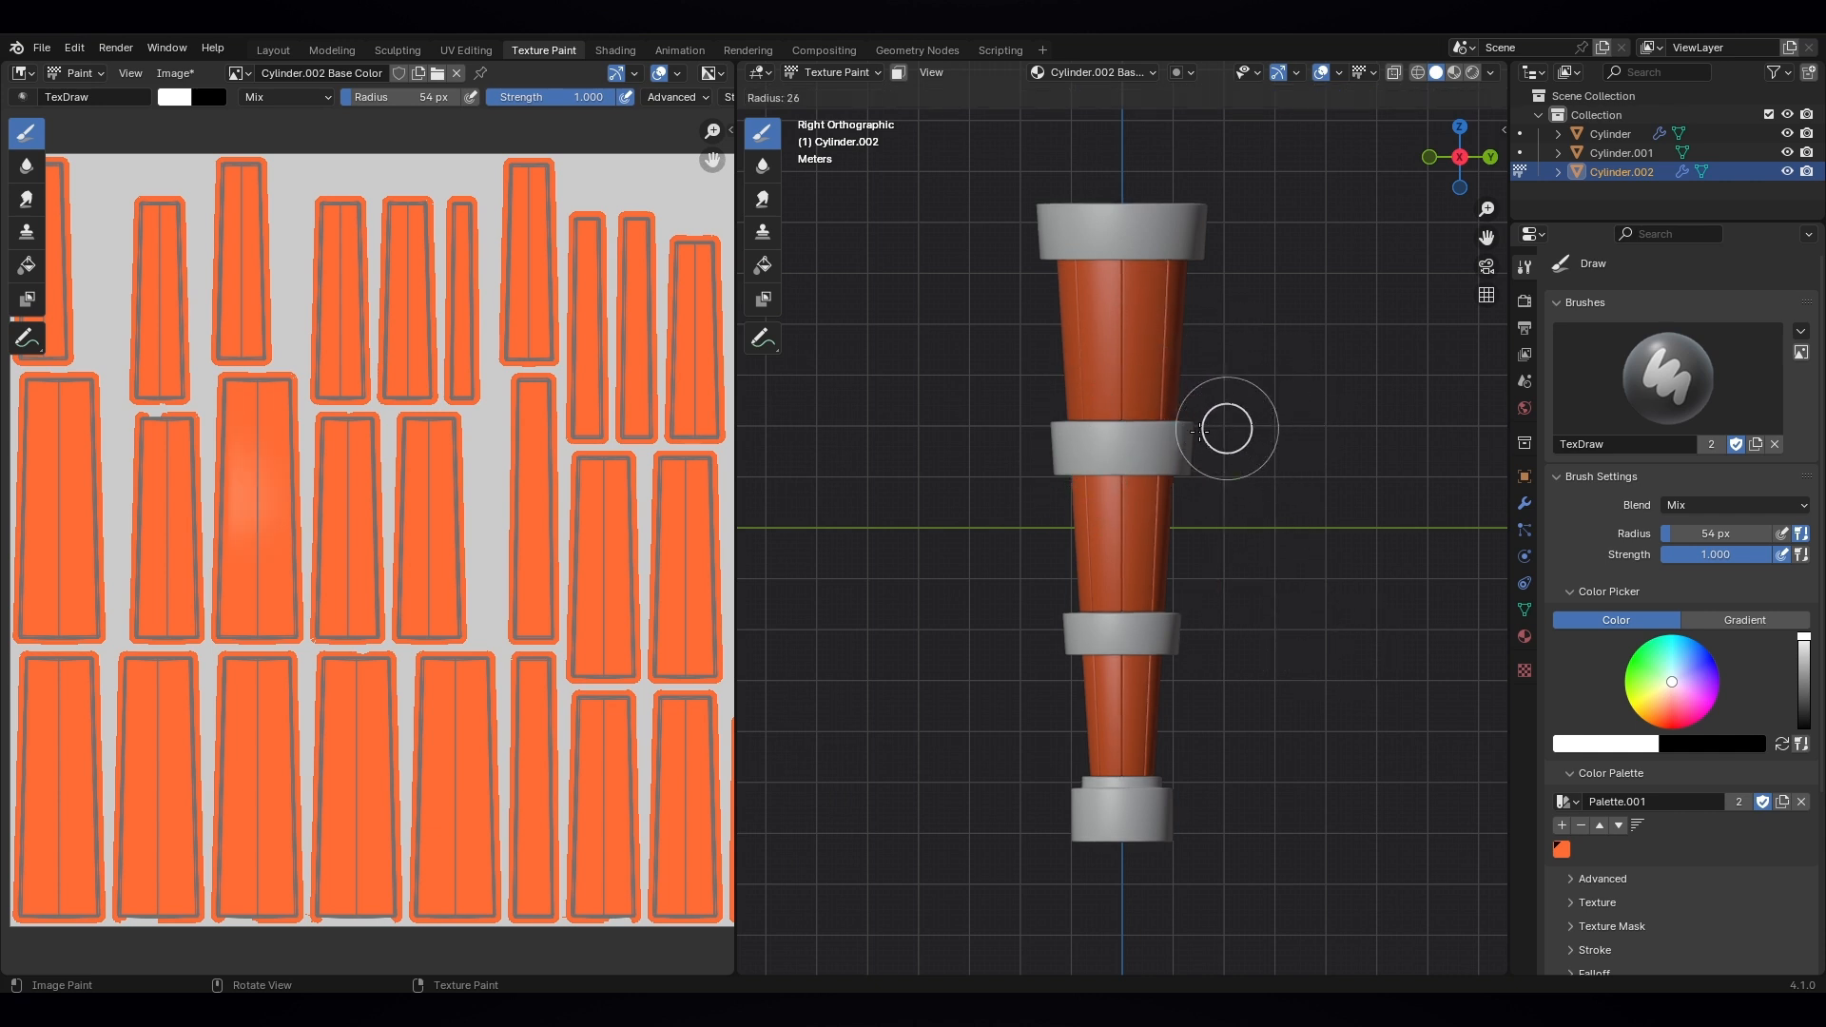
left_click(1188, 431)
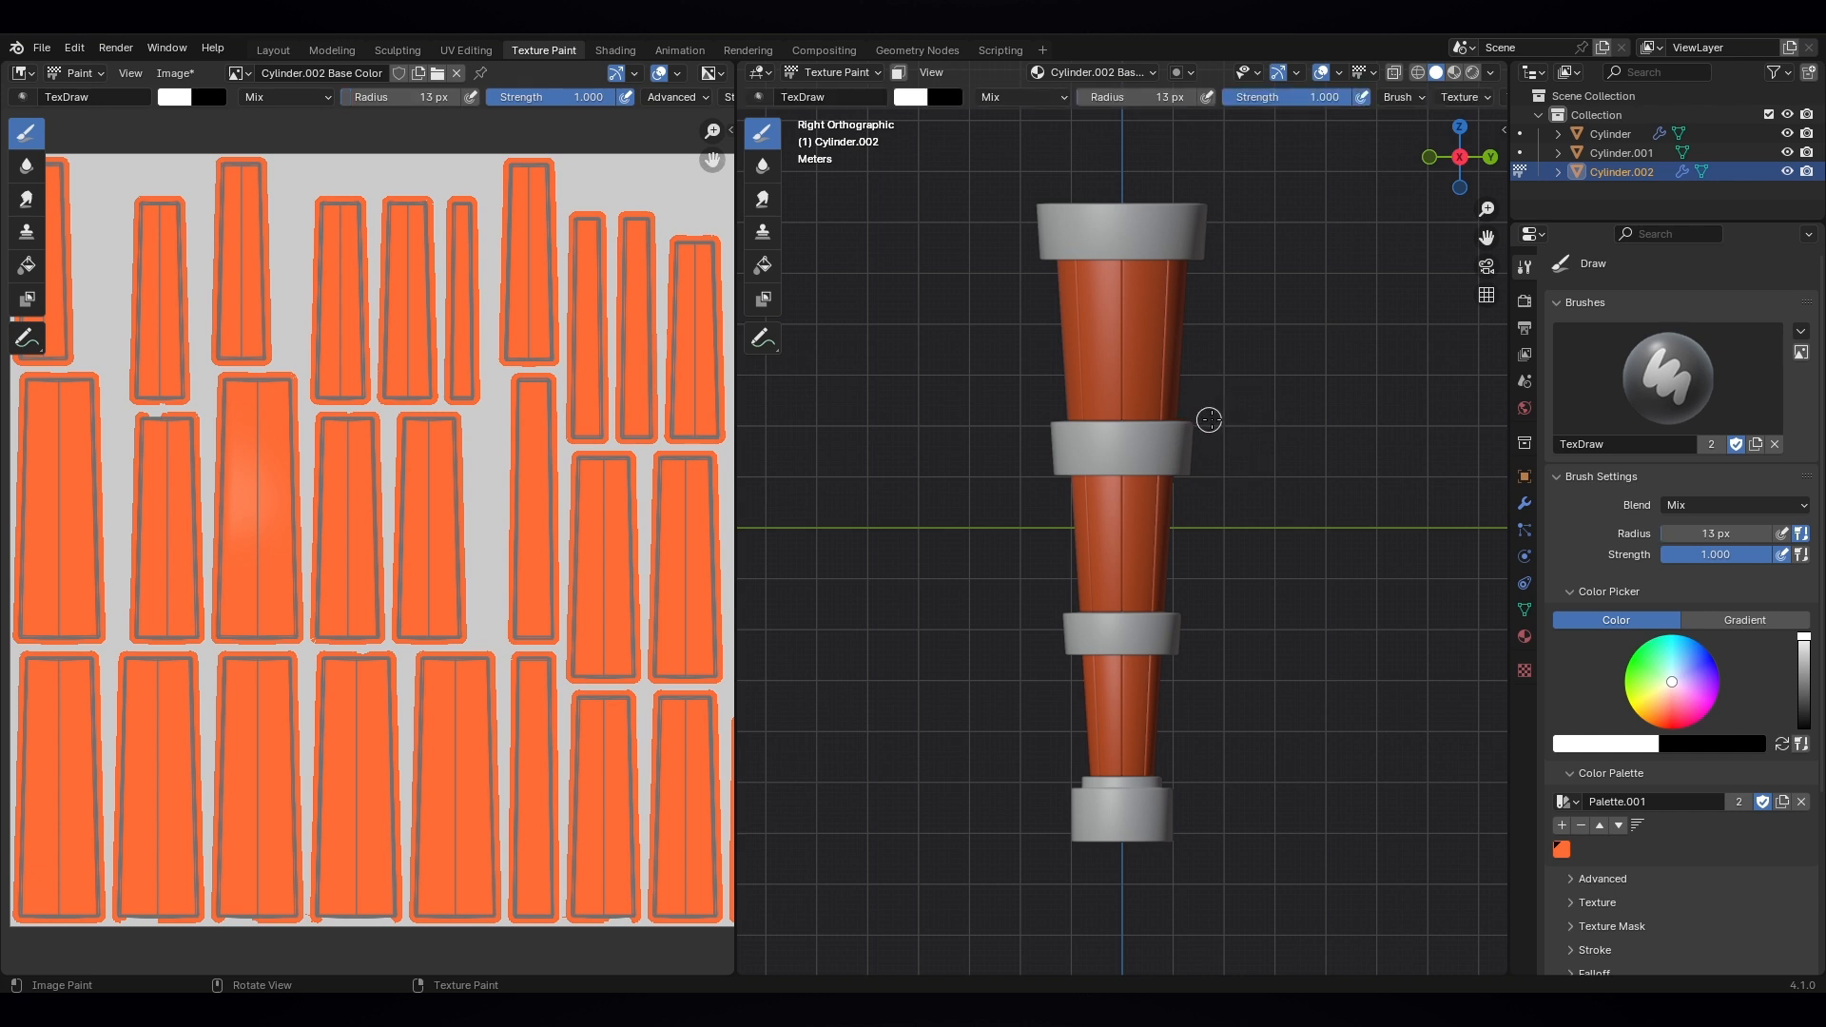
key("f")
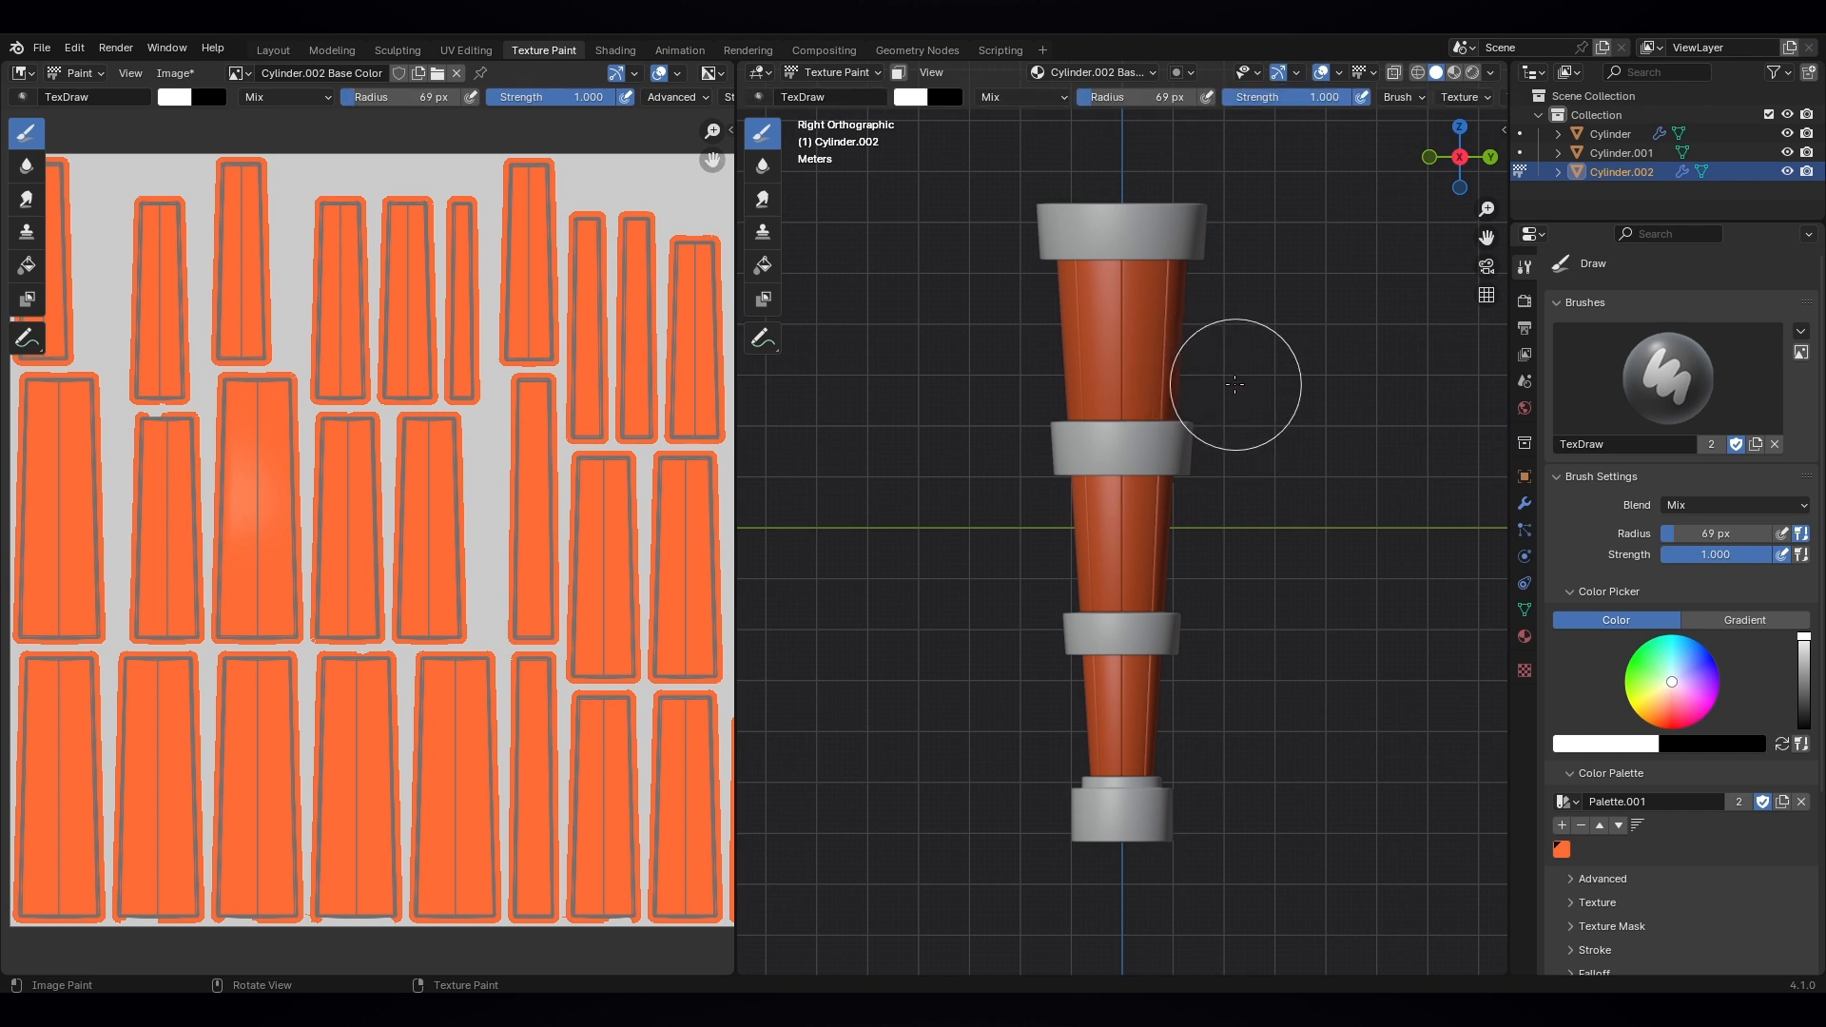
left_click(1215, 384)
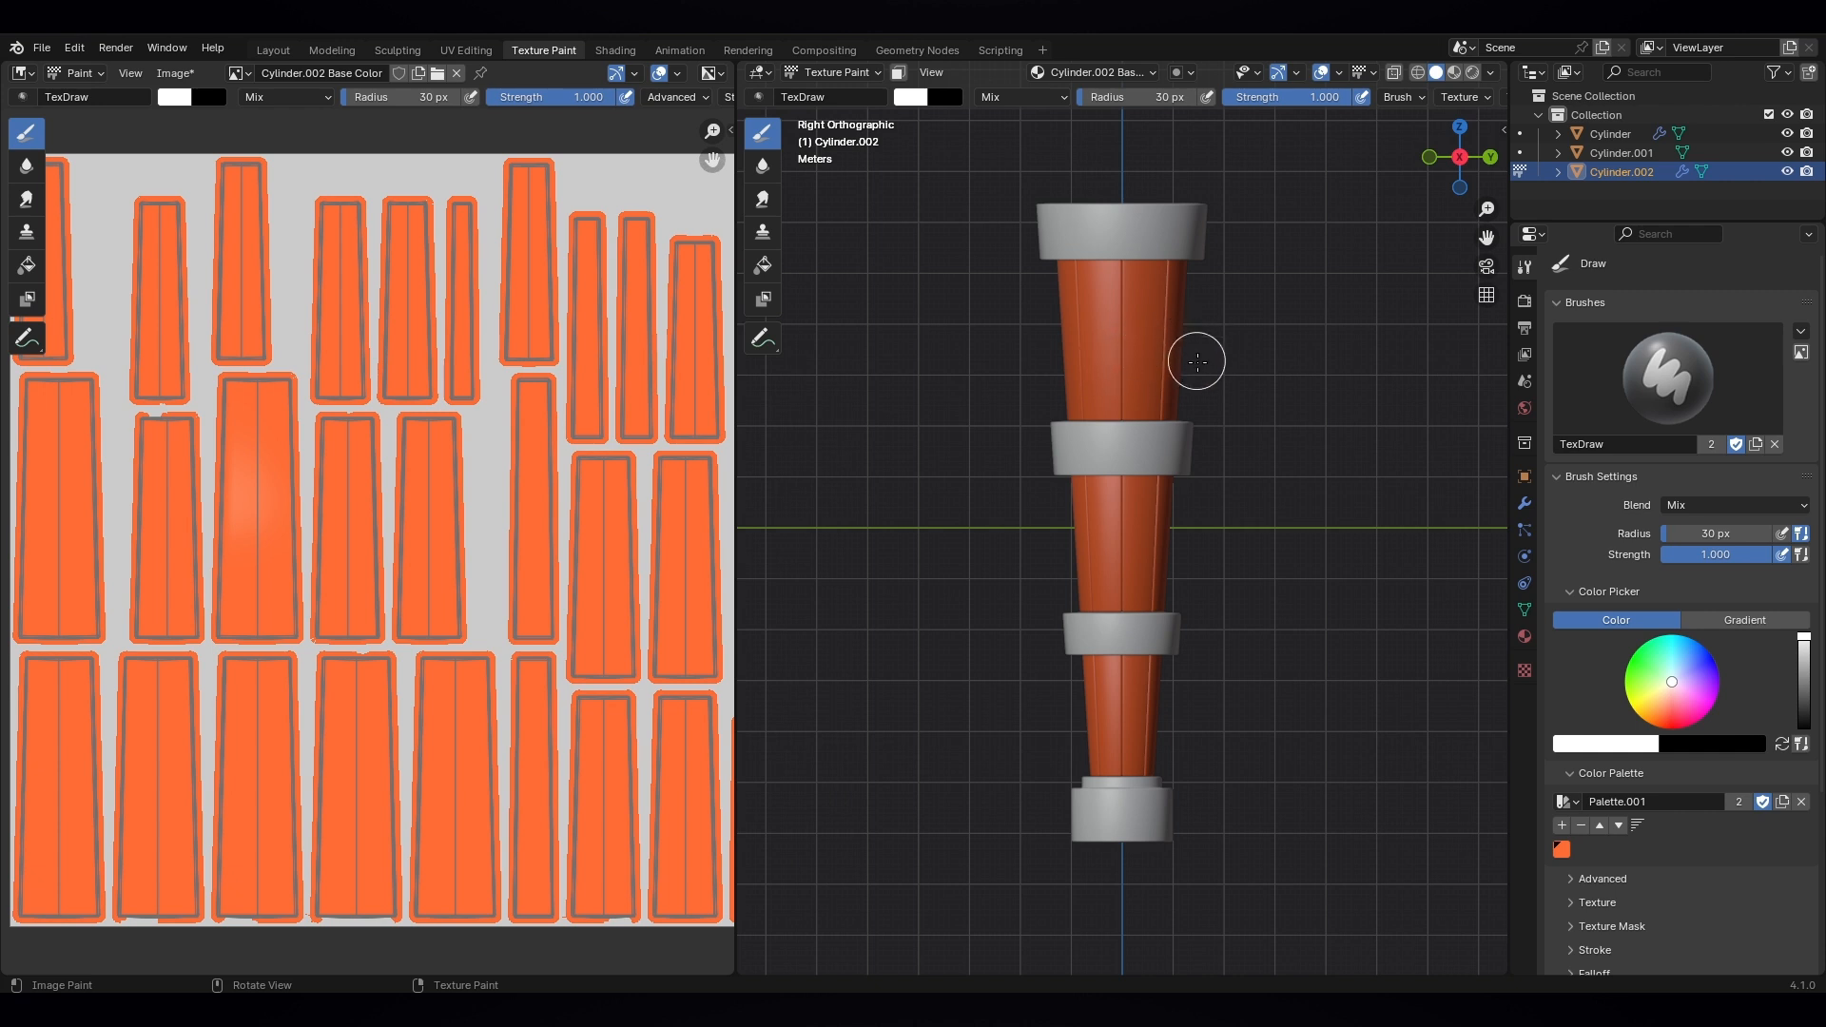
key("f")
left_click(1253, 386)
left_click_drag(1113, 266, 1101, 385)
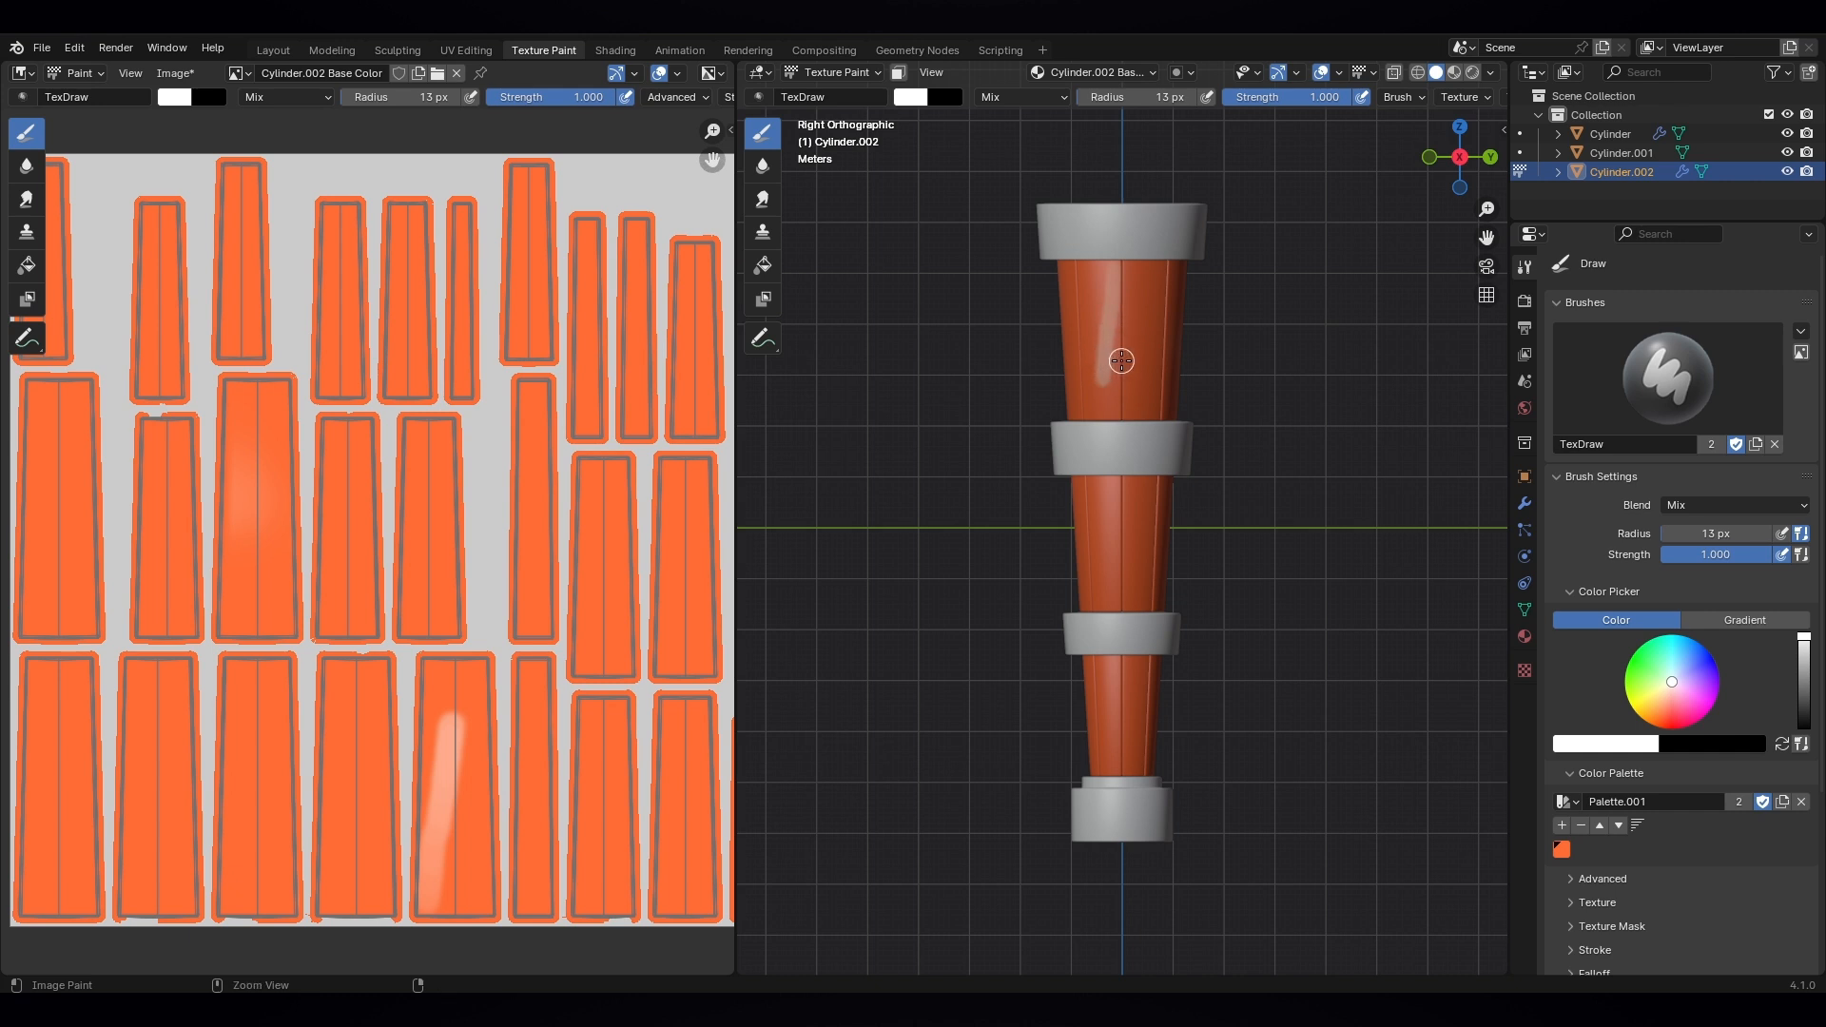
key("ctrl+z")
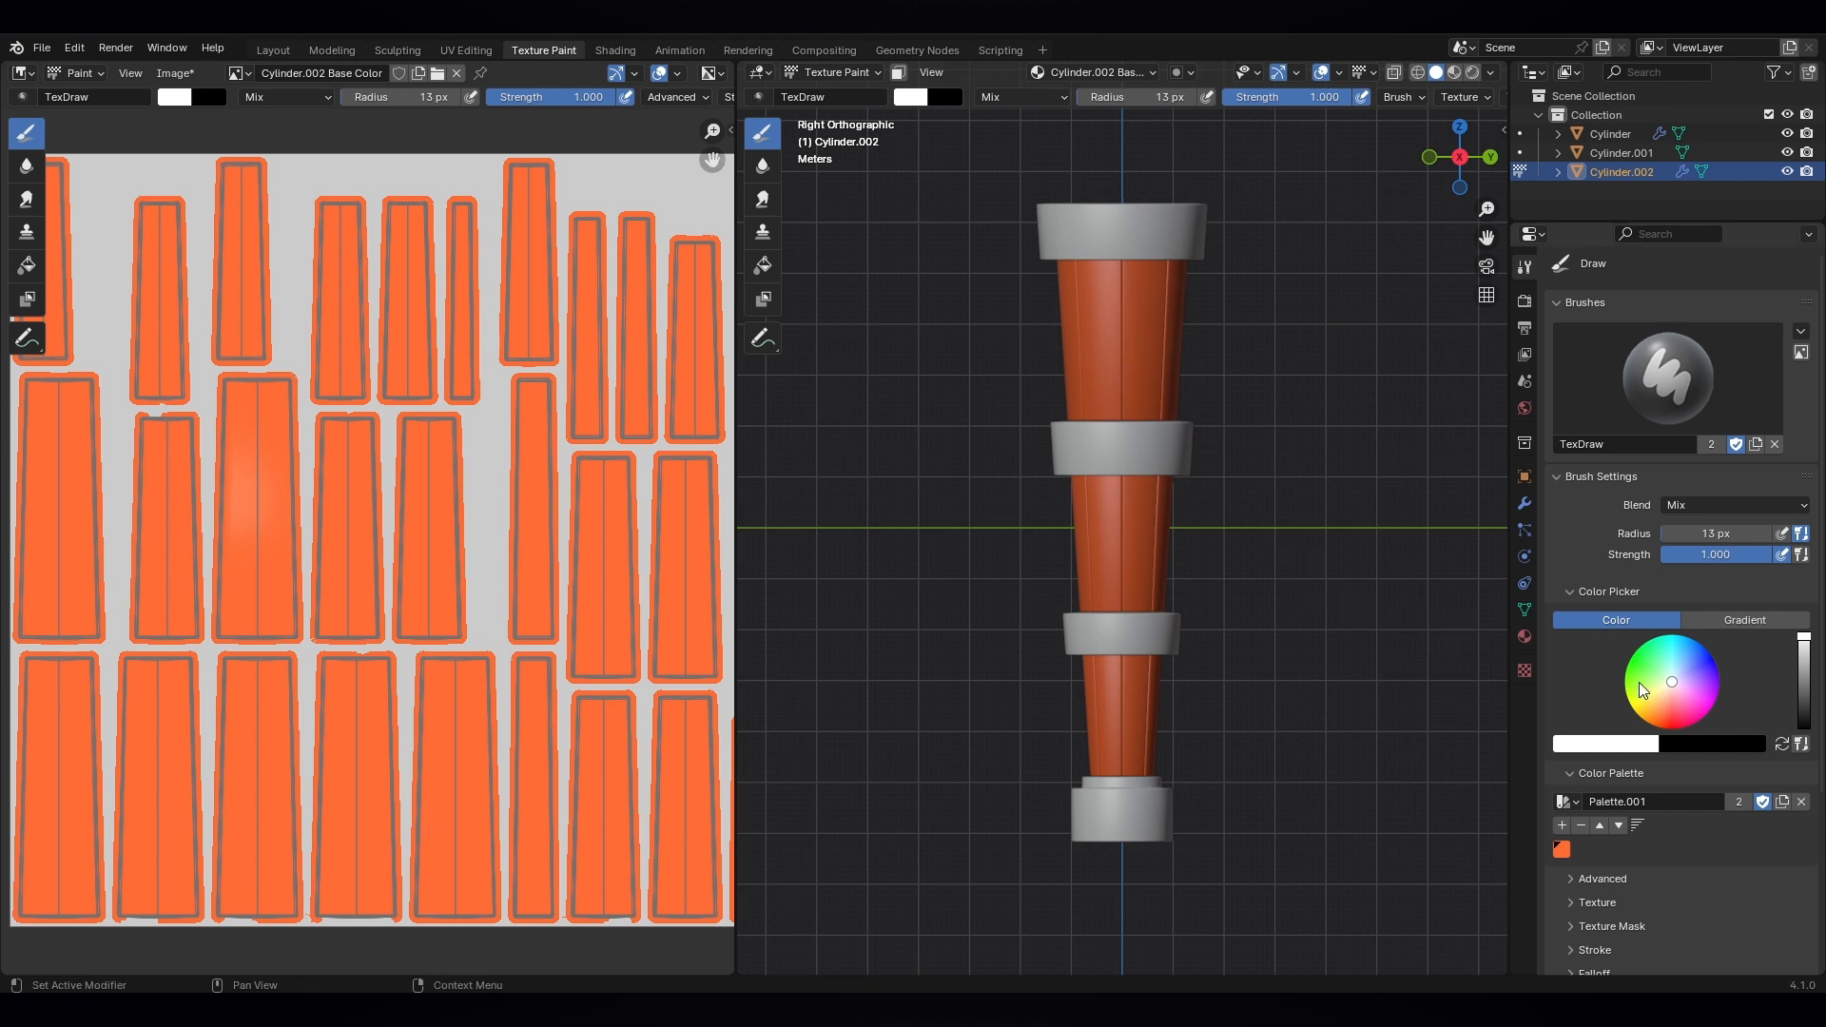
- Take the orange from the palette, darken it to a reddish brown, and set the brush blend mode to Multiply
left_click(1562, 848)
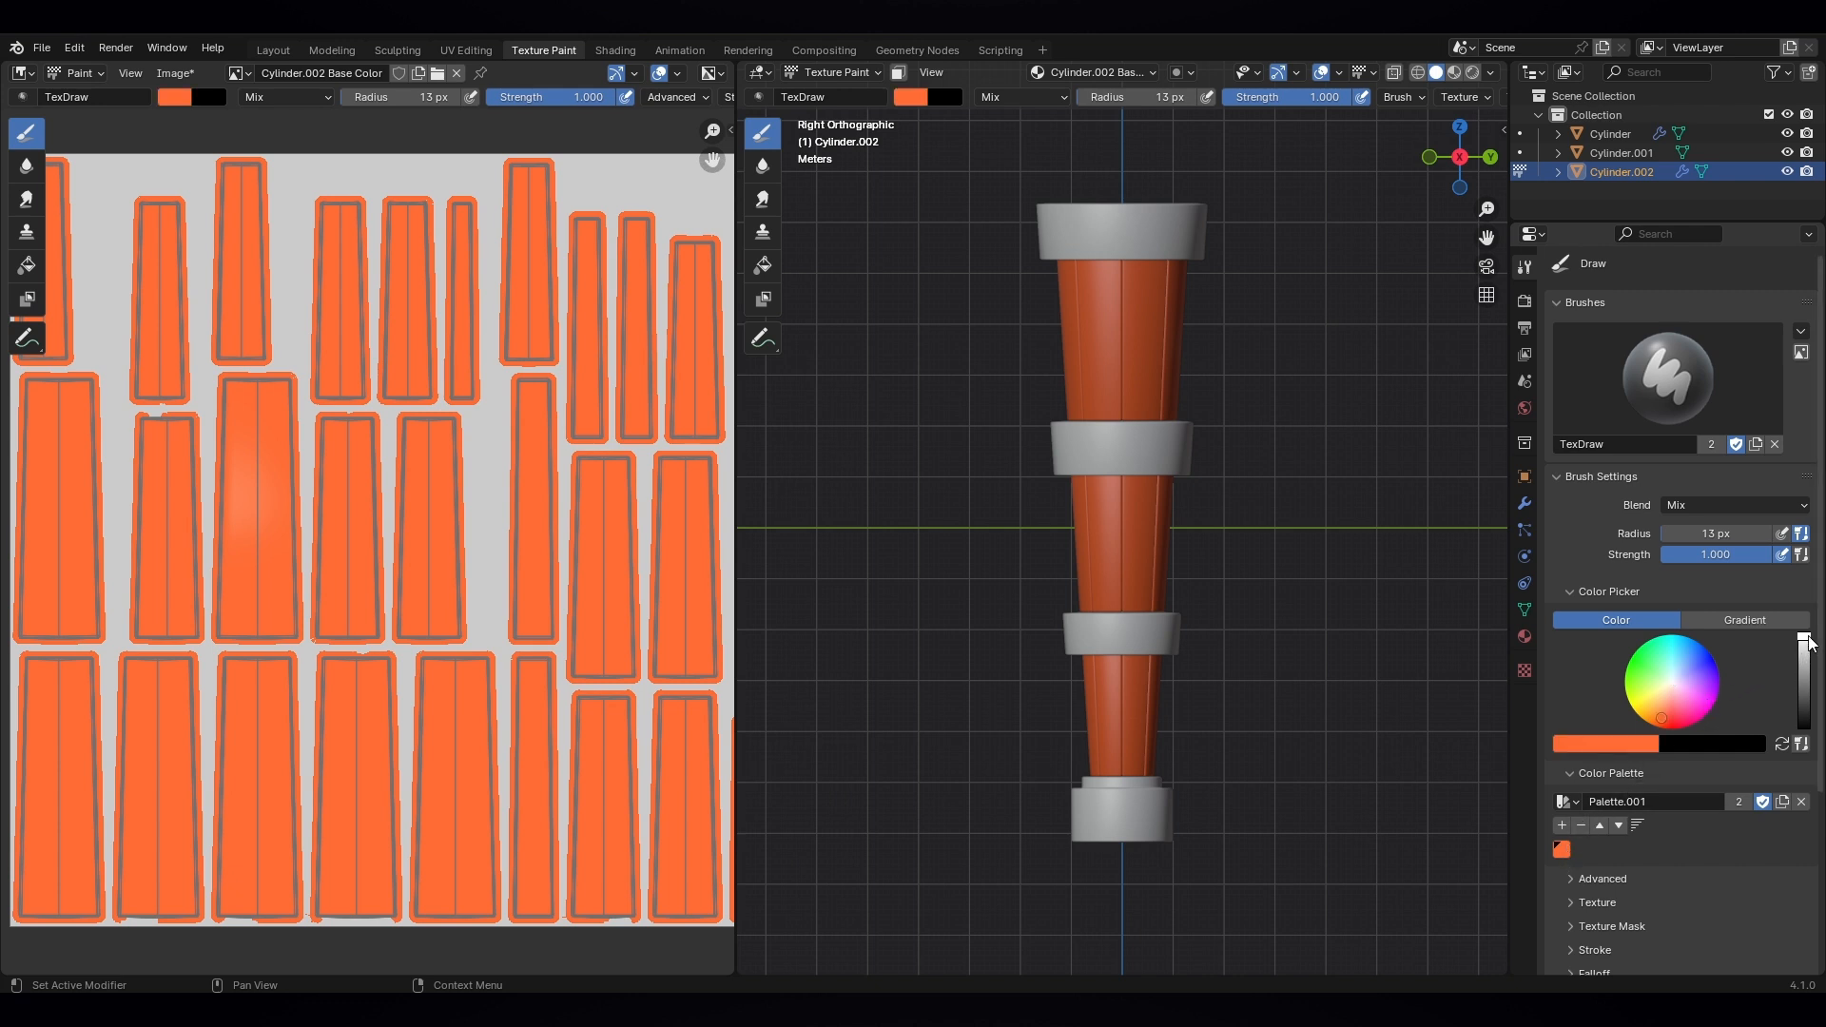
left_click_drag(1809, 645, 1800, 697)
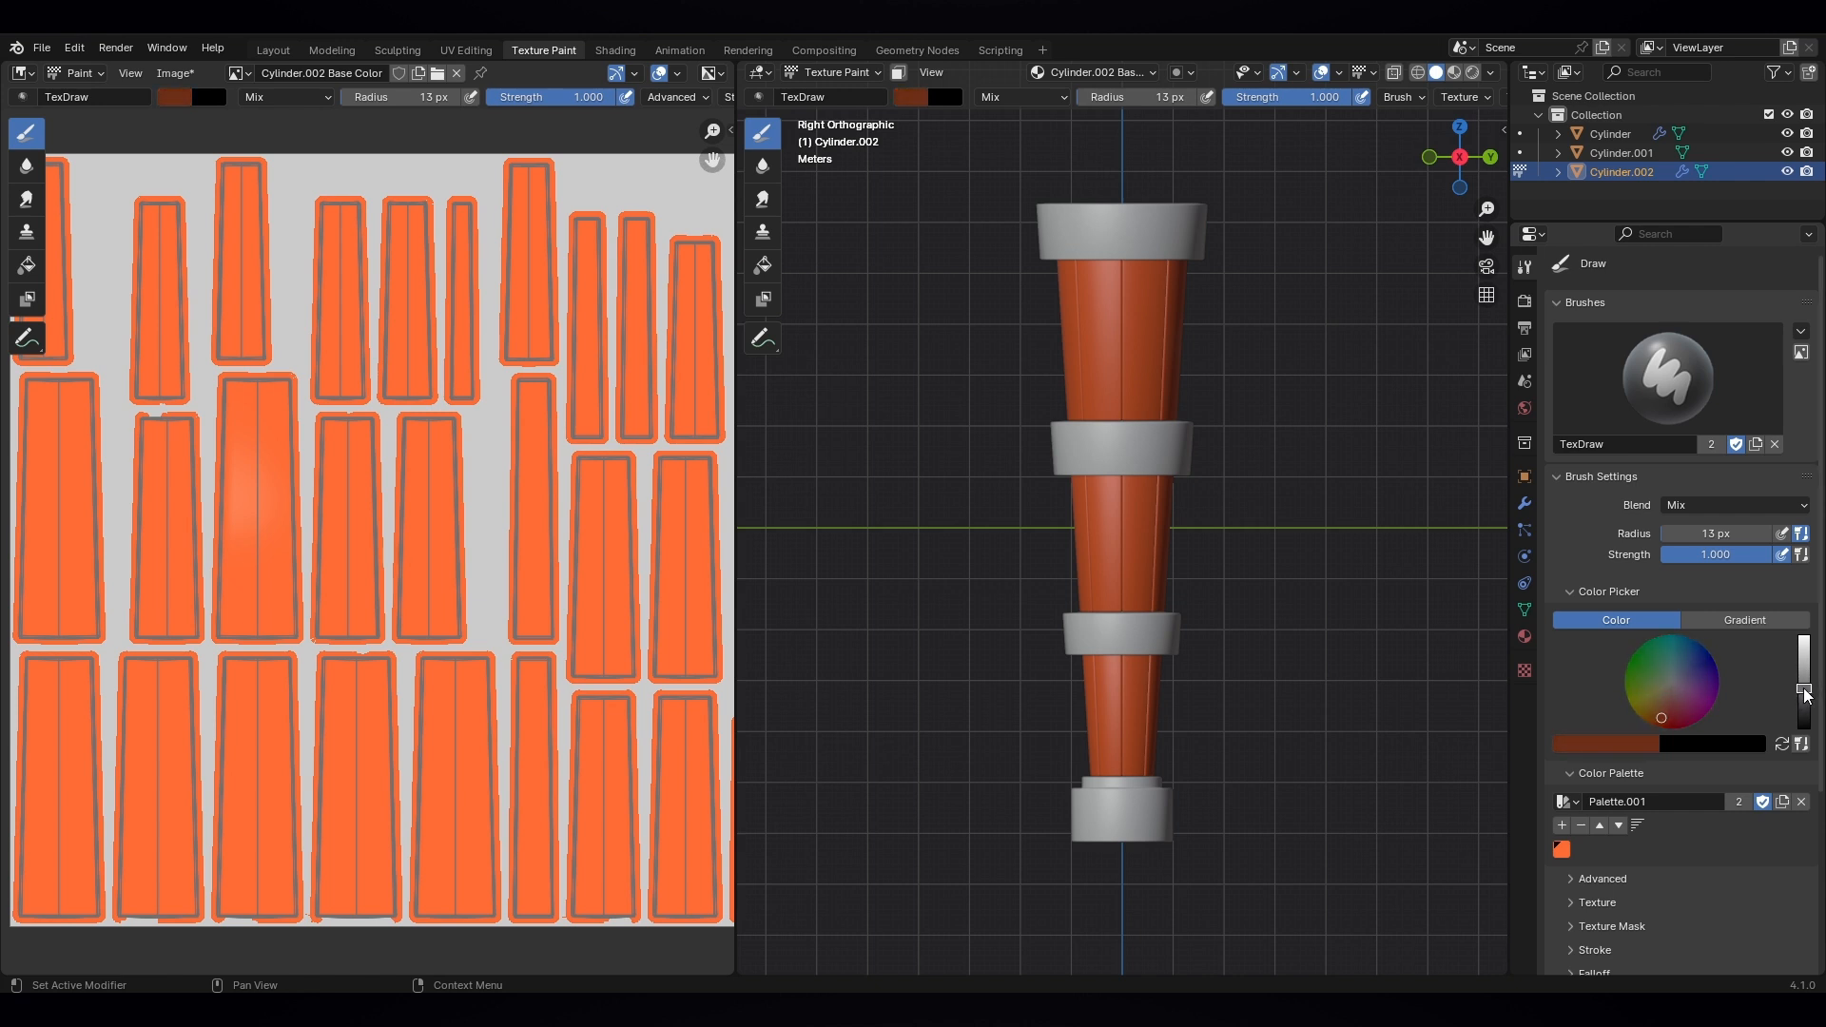
left_click(1717, 507)
left_click(1603, 577)
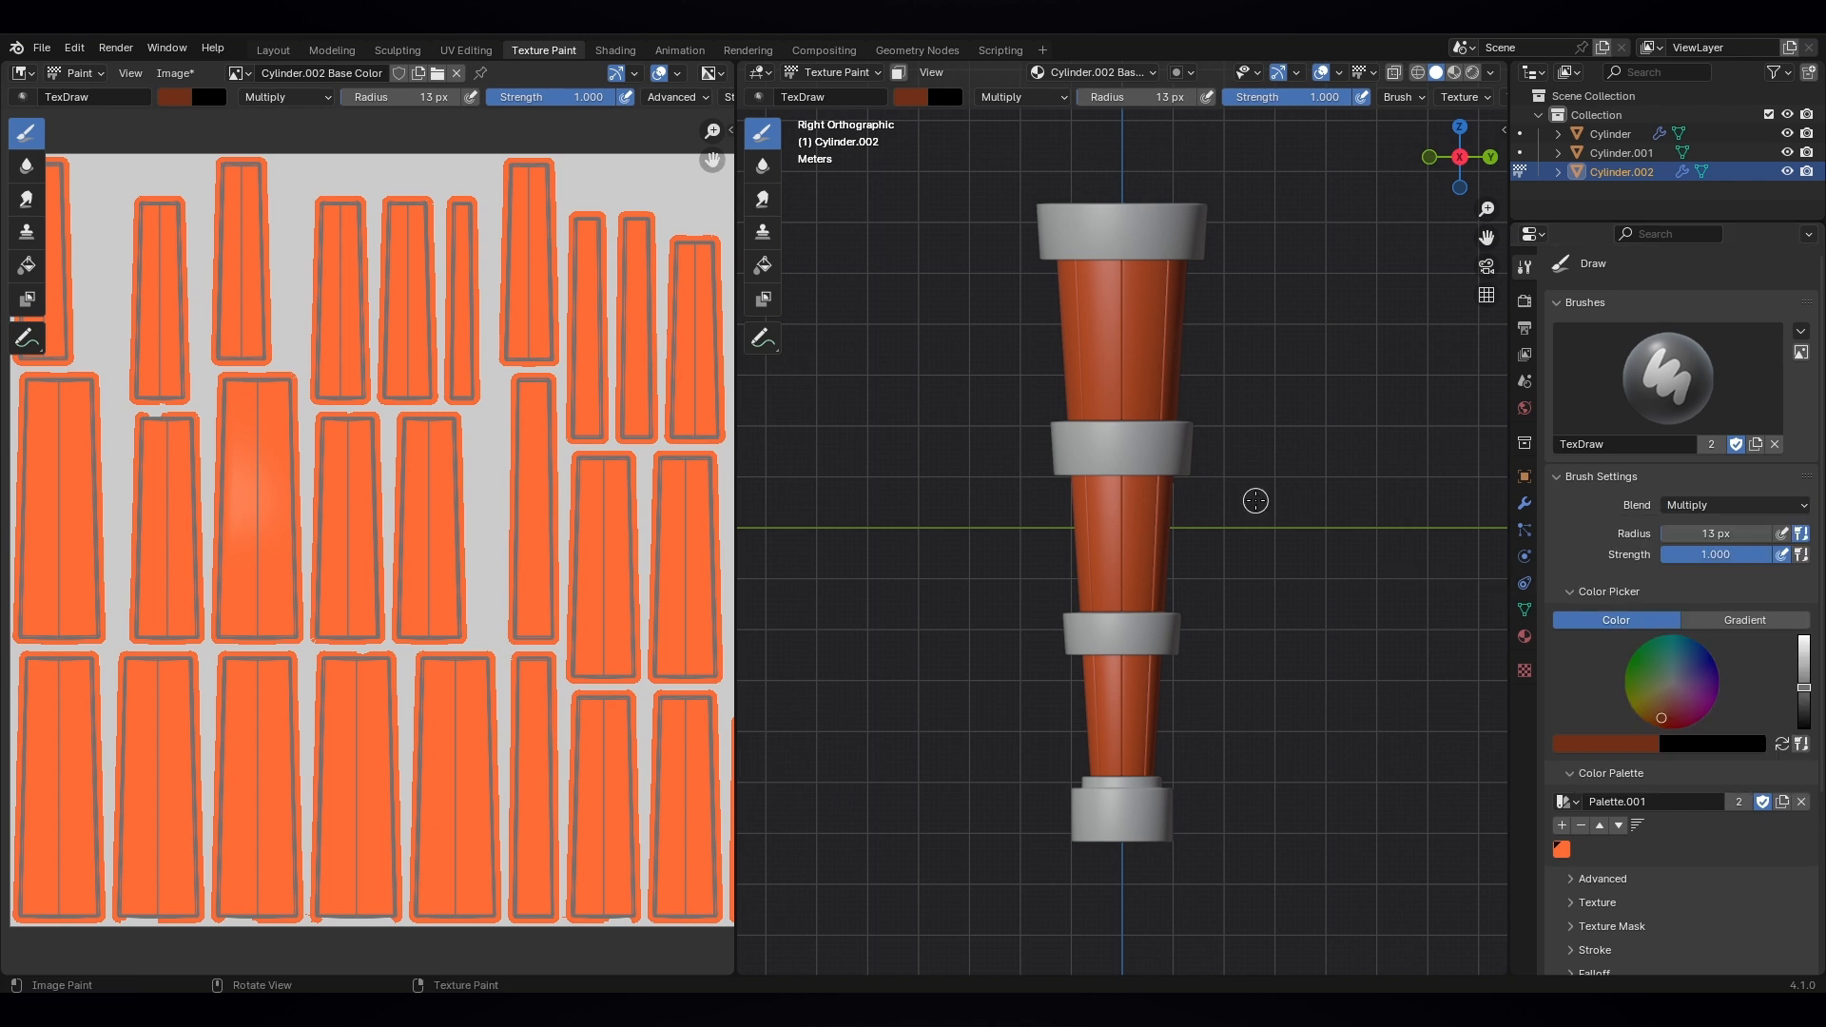
- Test and undo a dark stroke on the upper tube, and set the brush radius to 6 px and strength to 0.336
left_click_drag(1101, 255, 1092, 381)
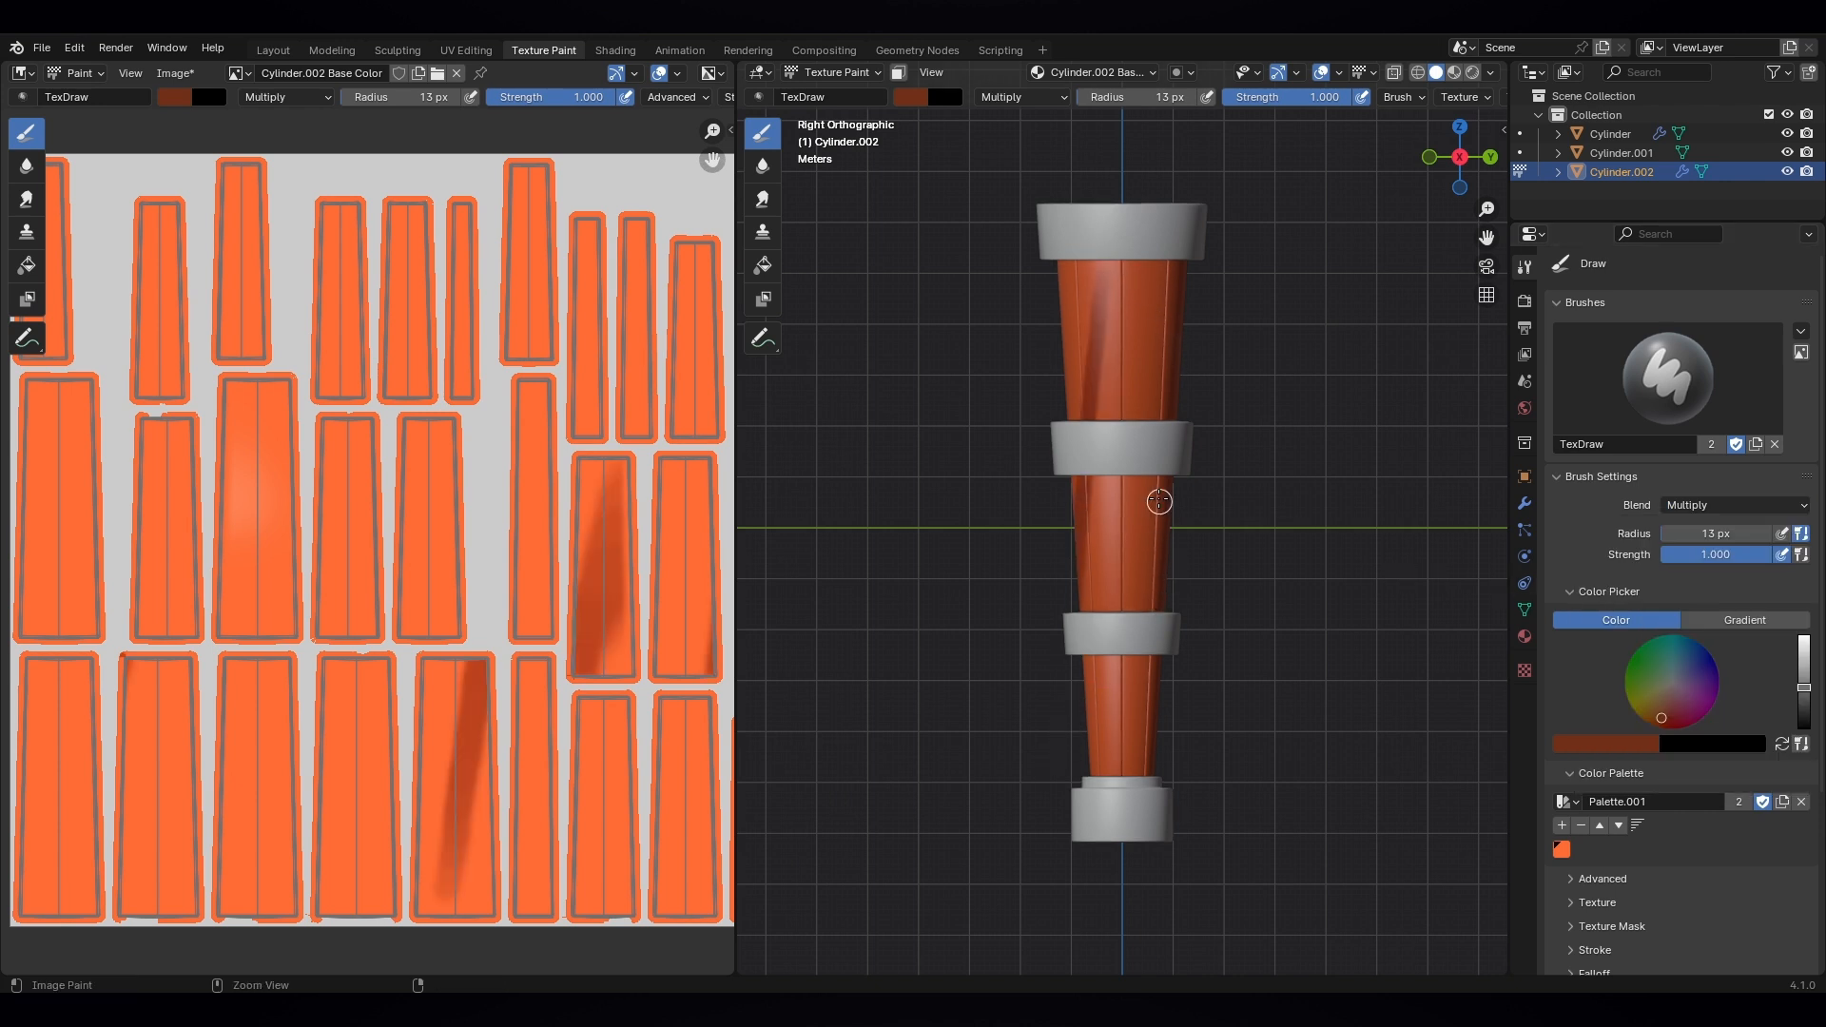
key("ctrl+z")
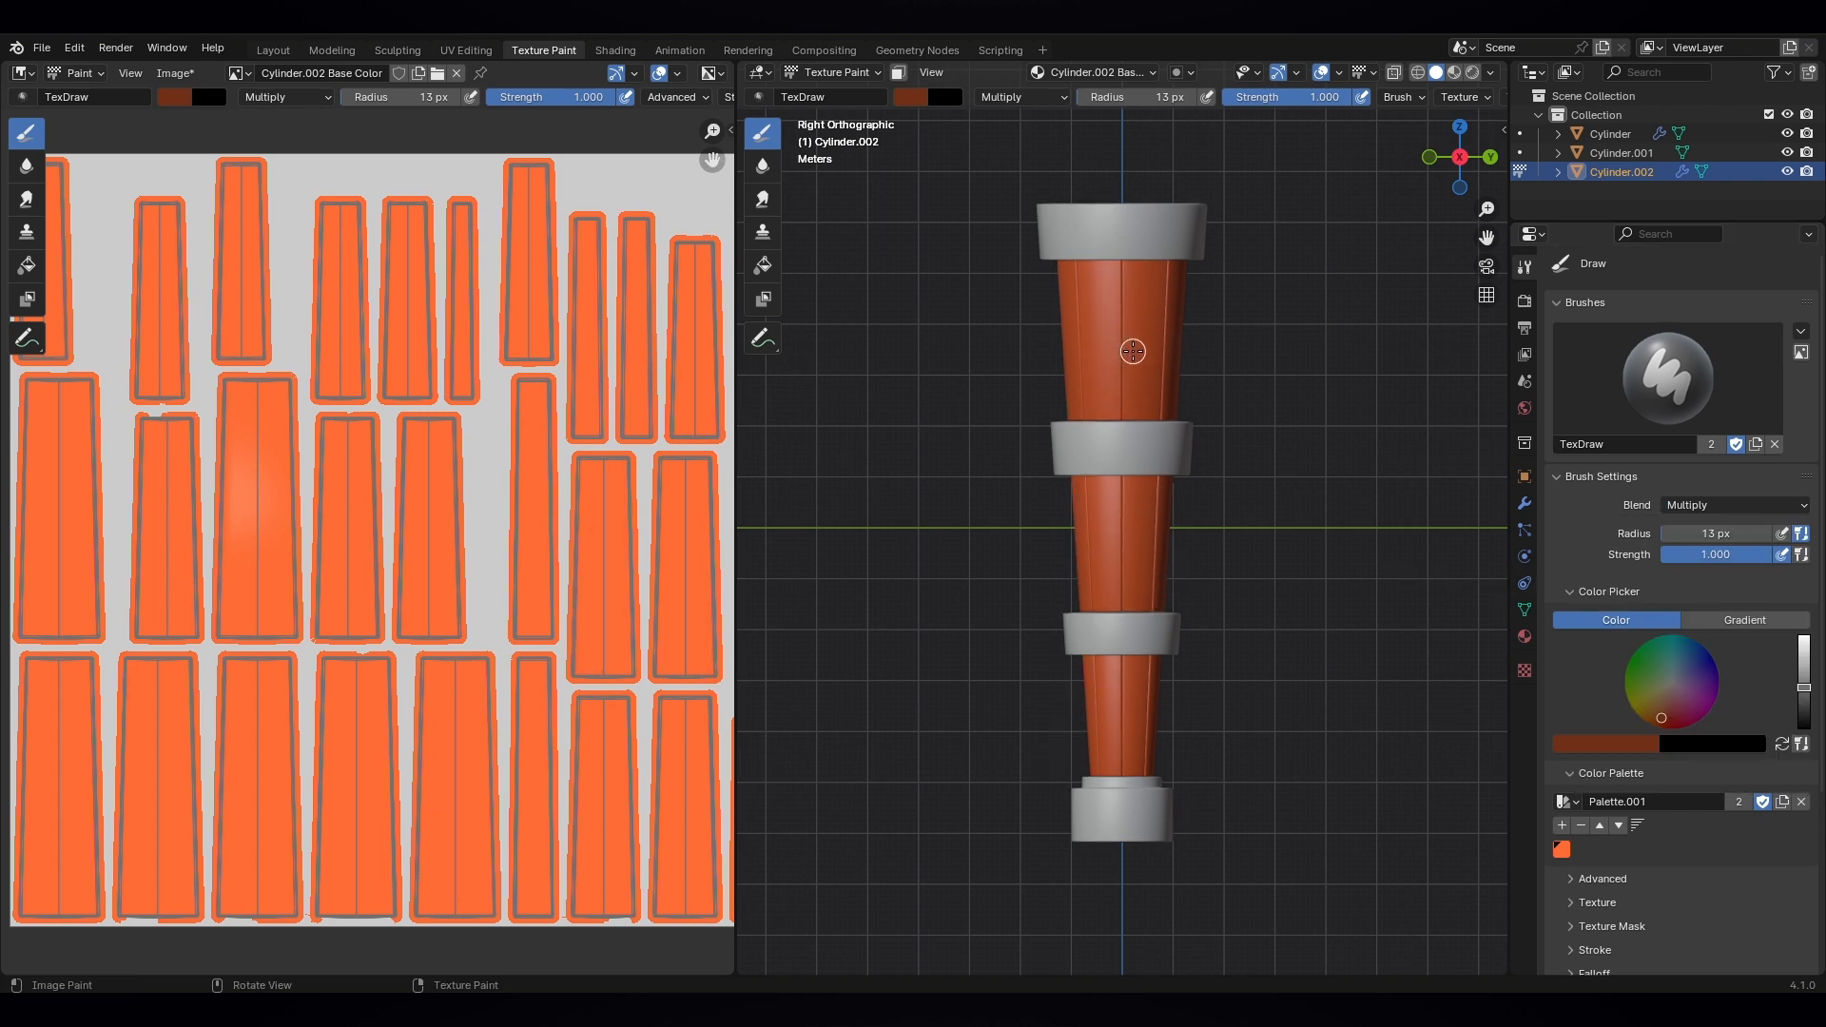
key("f")
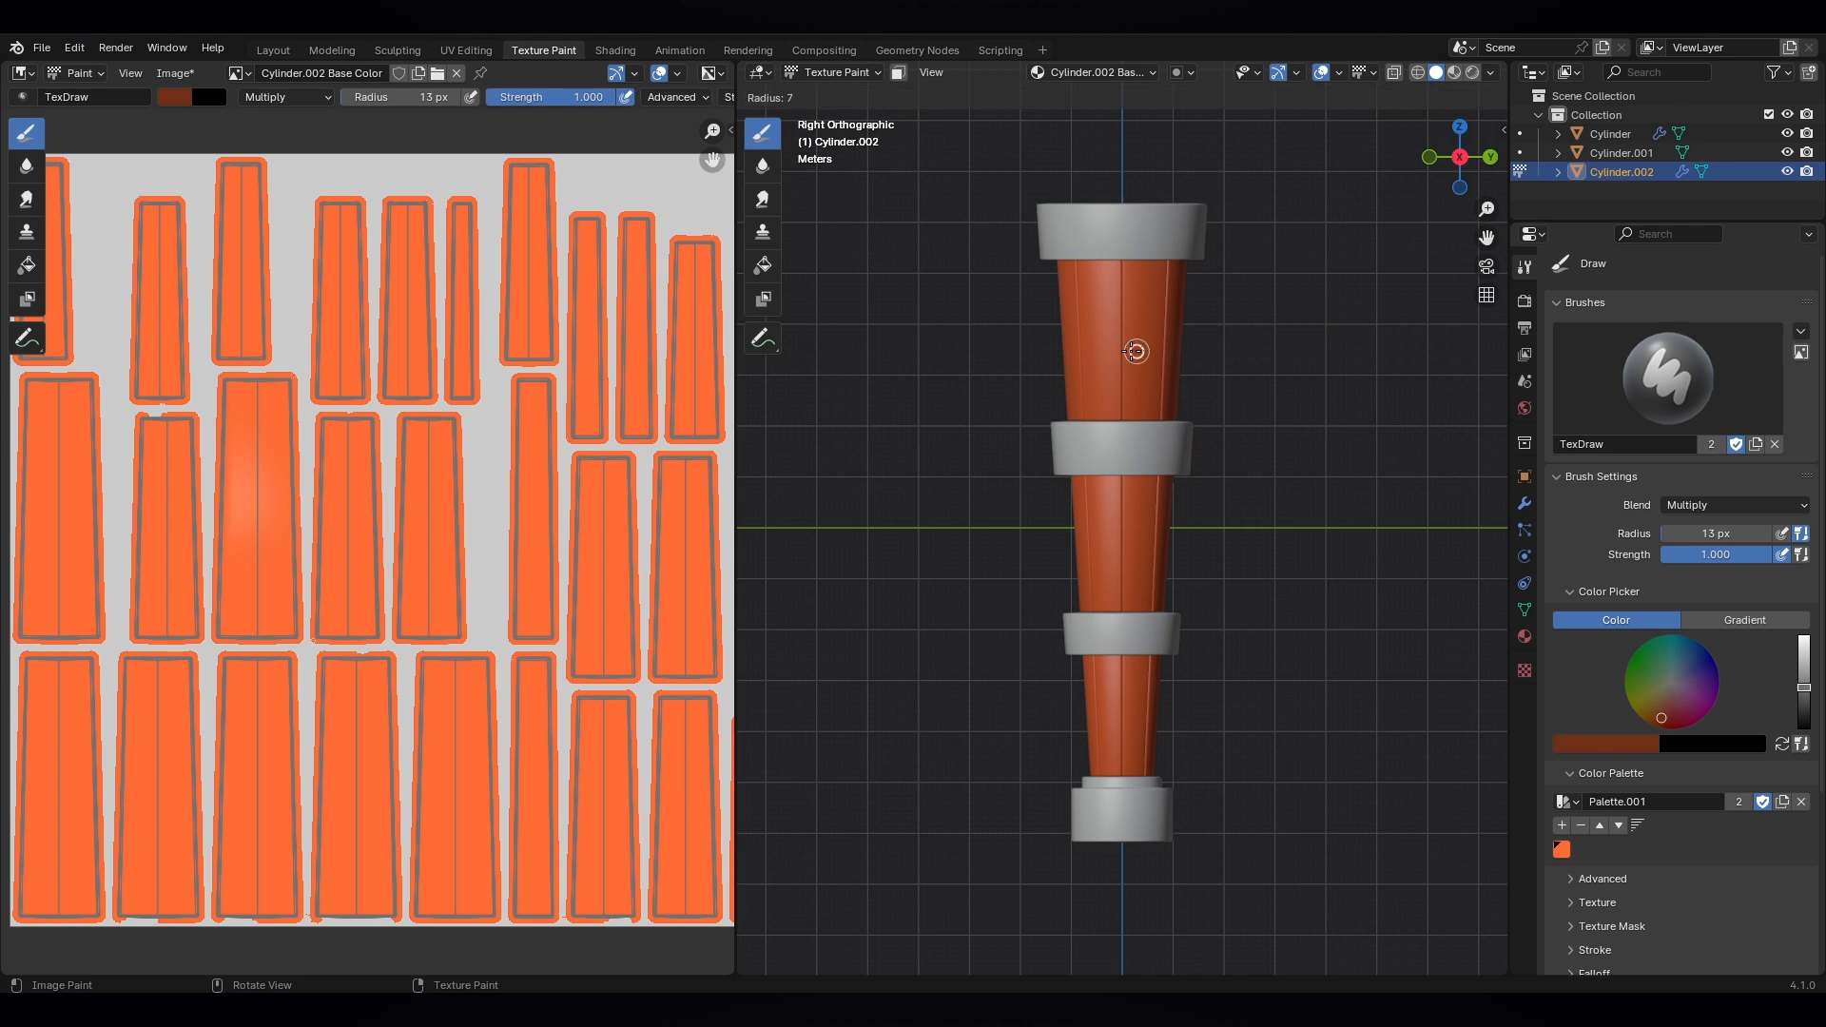
left_click(1132, 351)
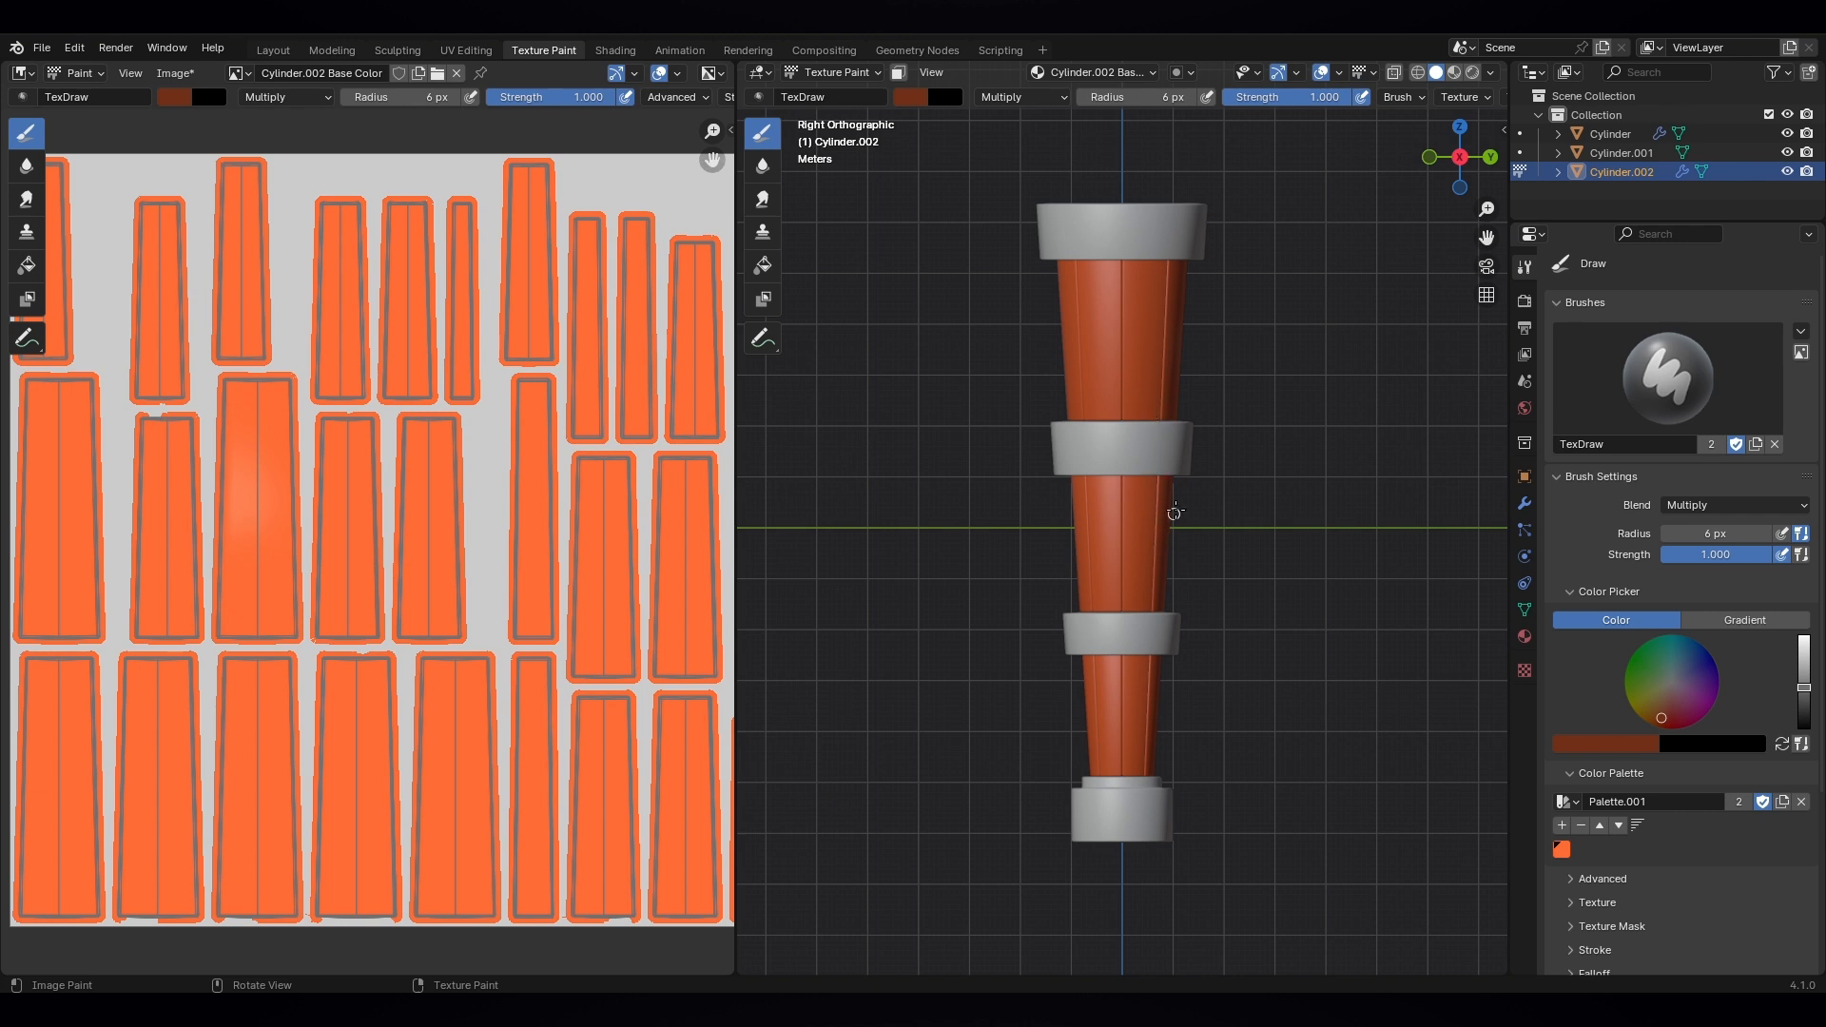
mouse_move(1804, 687)
left_mouse_down()
mouse_move(1812, 666)
mouse_move(1803, 686)
left_mouse_up()
left_click_drag(1745, 559, 1656, 550)
- Undo a first trial streak and paint faint dark wood-grain streaks lengthwise down all the tube sections
left_click_drag(1093, 255, 1048, 788)
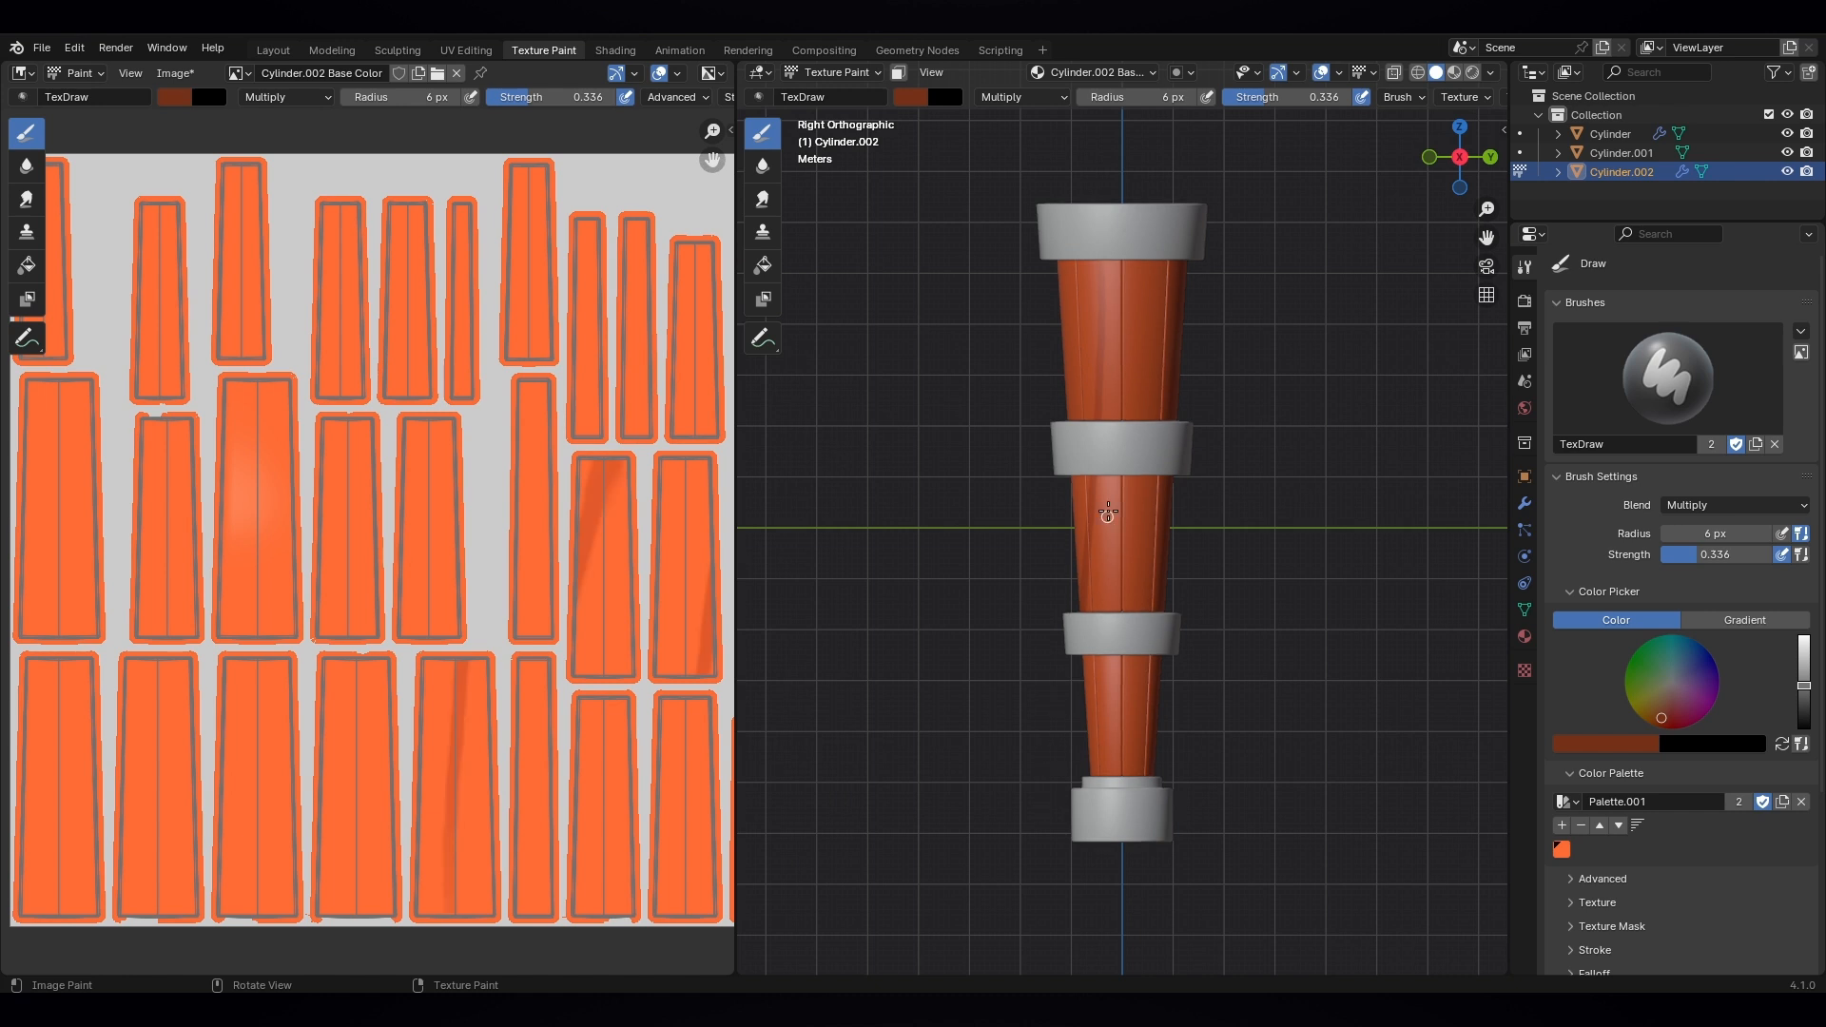
key("ctrl+z")
left_click_drag(1146, 242, 1103, 782)
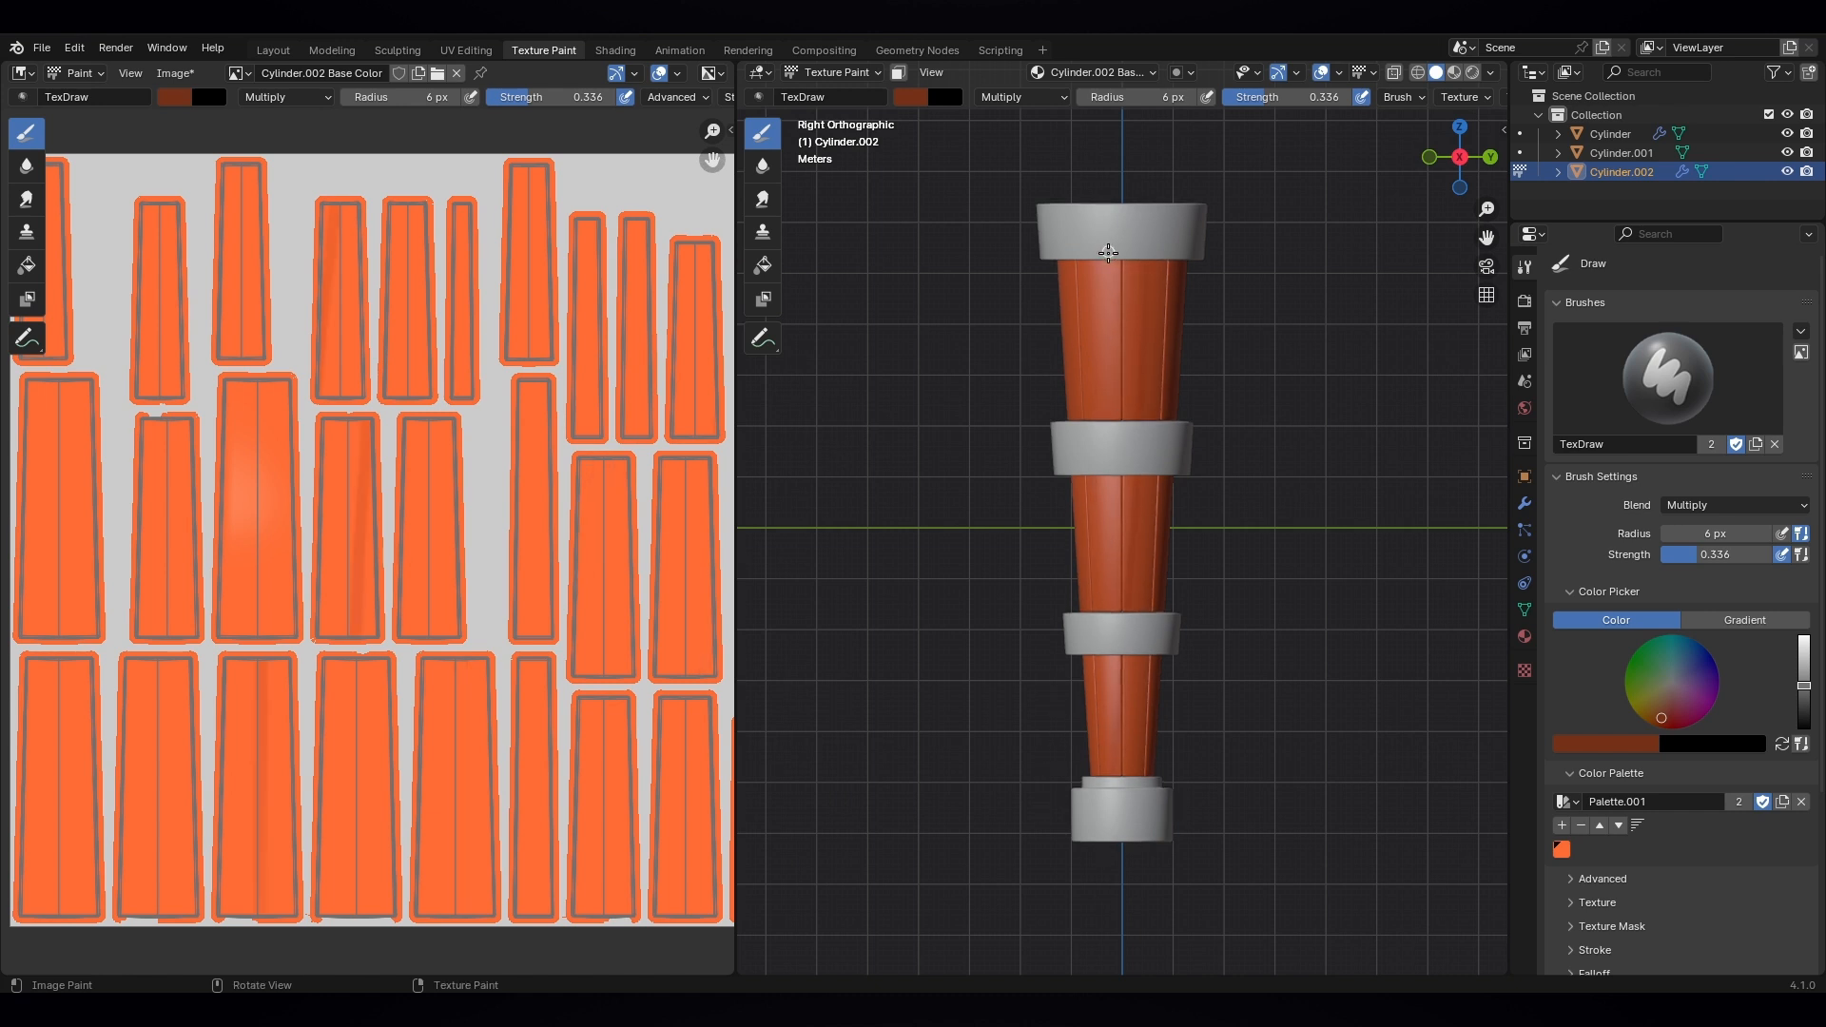
mouse_move(1087, 261)
left_mouse_down()
mouse_move(1077, 784)
mouse_move(1105, 815)
left_mouse_up()
left_click_drag(1153, 249, 1137, 799)
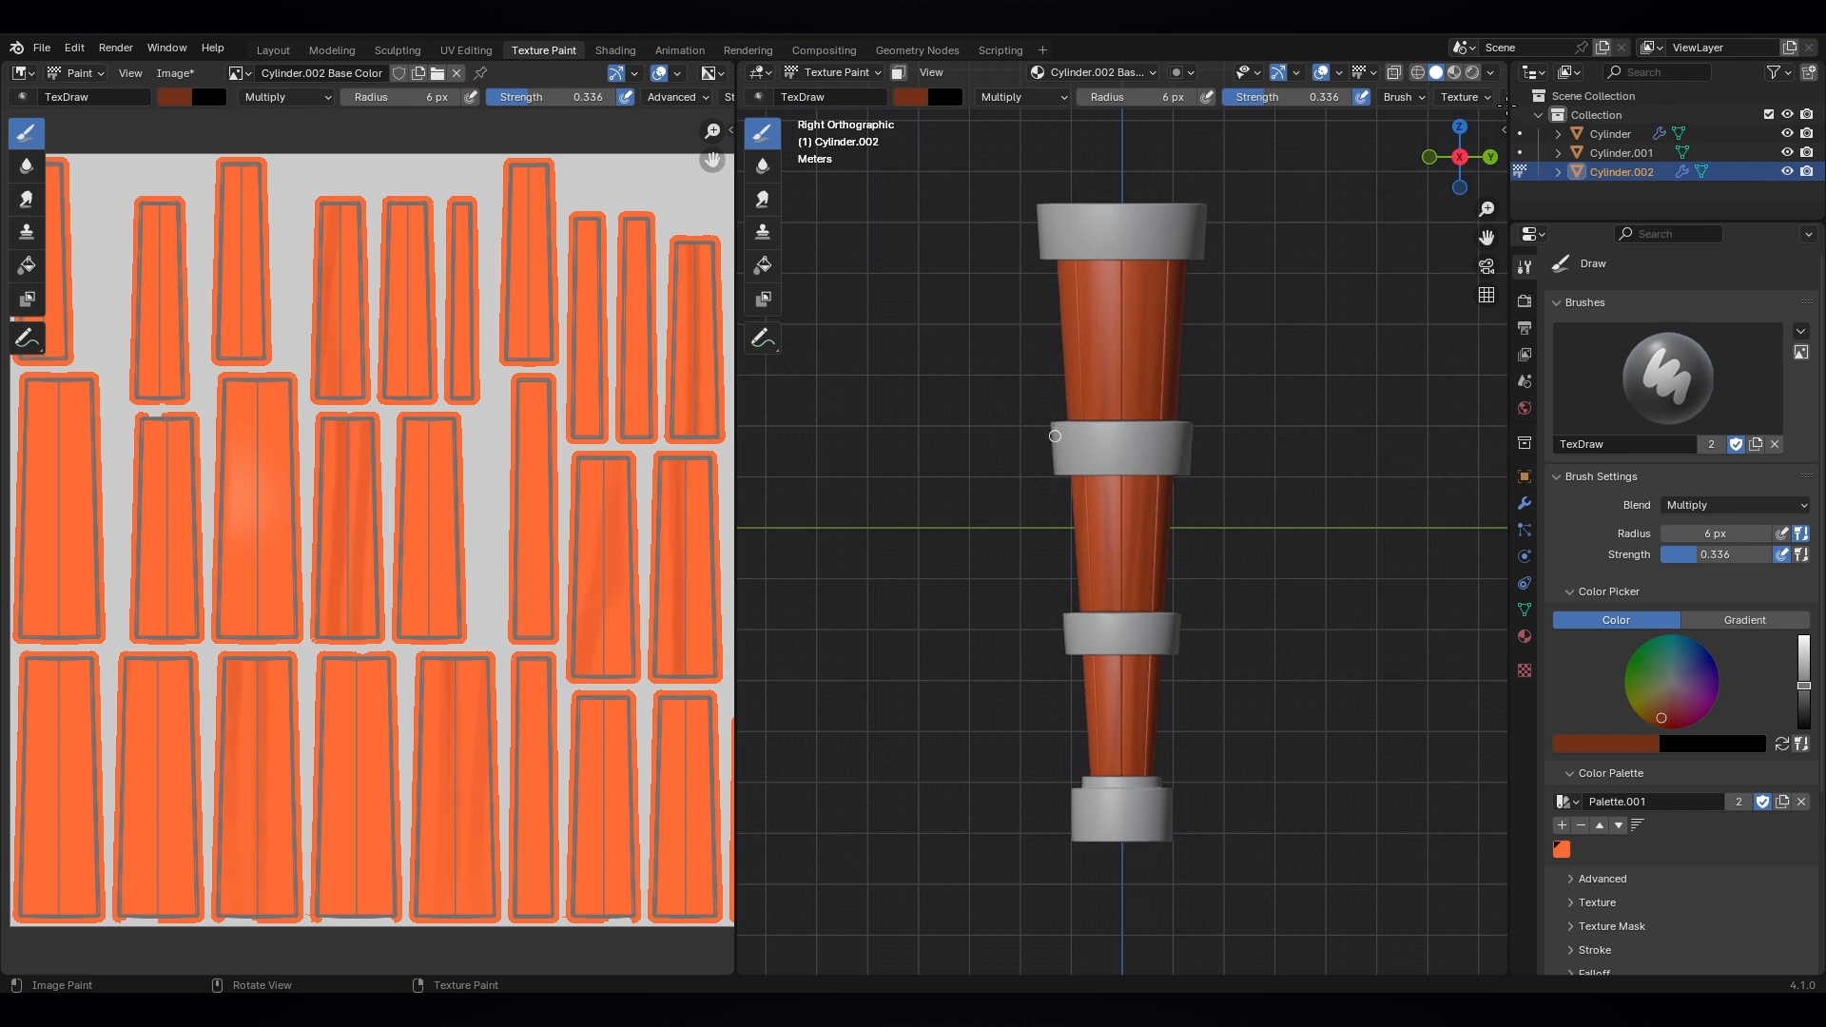
- Turn on Y-axis mirroring for painting and add more lengthwise wood-grain streaks to the tube sections
scroll(1438, 95, "down", 10)
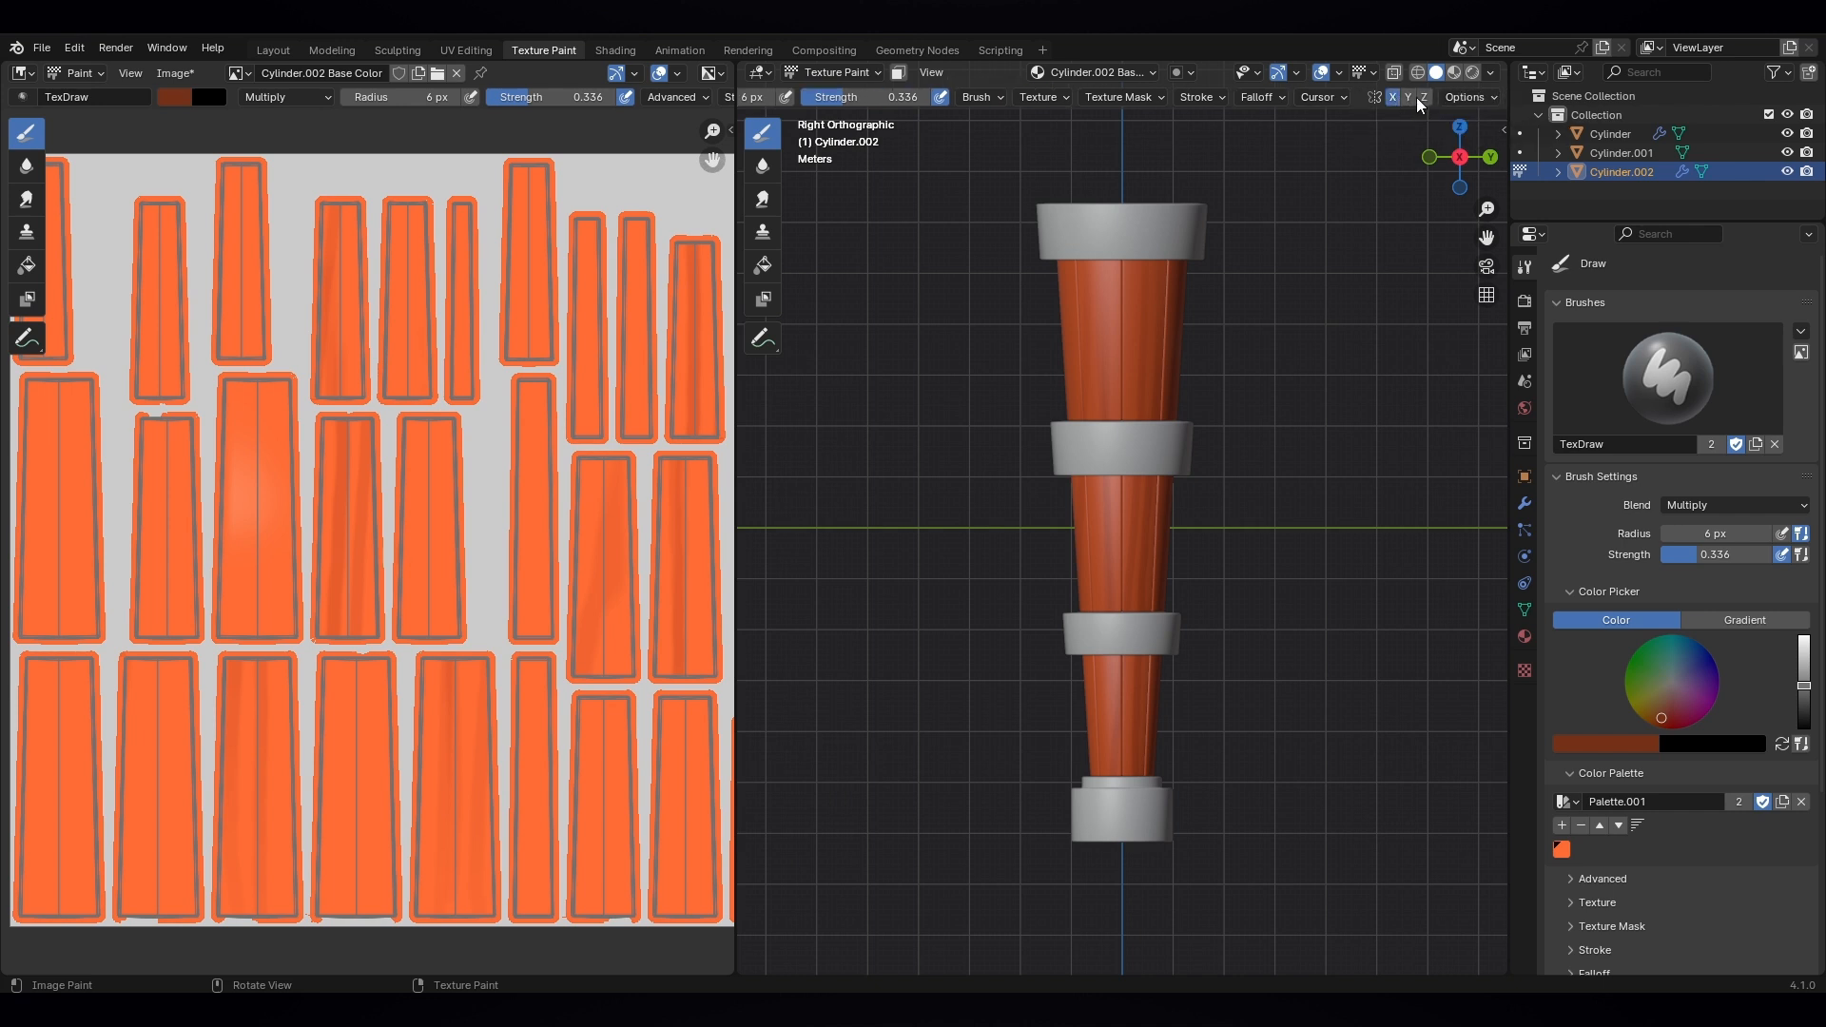
left_click(1413, 97)
left_click_drag(1071, 266, 1099, 479)
left_click_drag(1111, 260, 1107, 875)
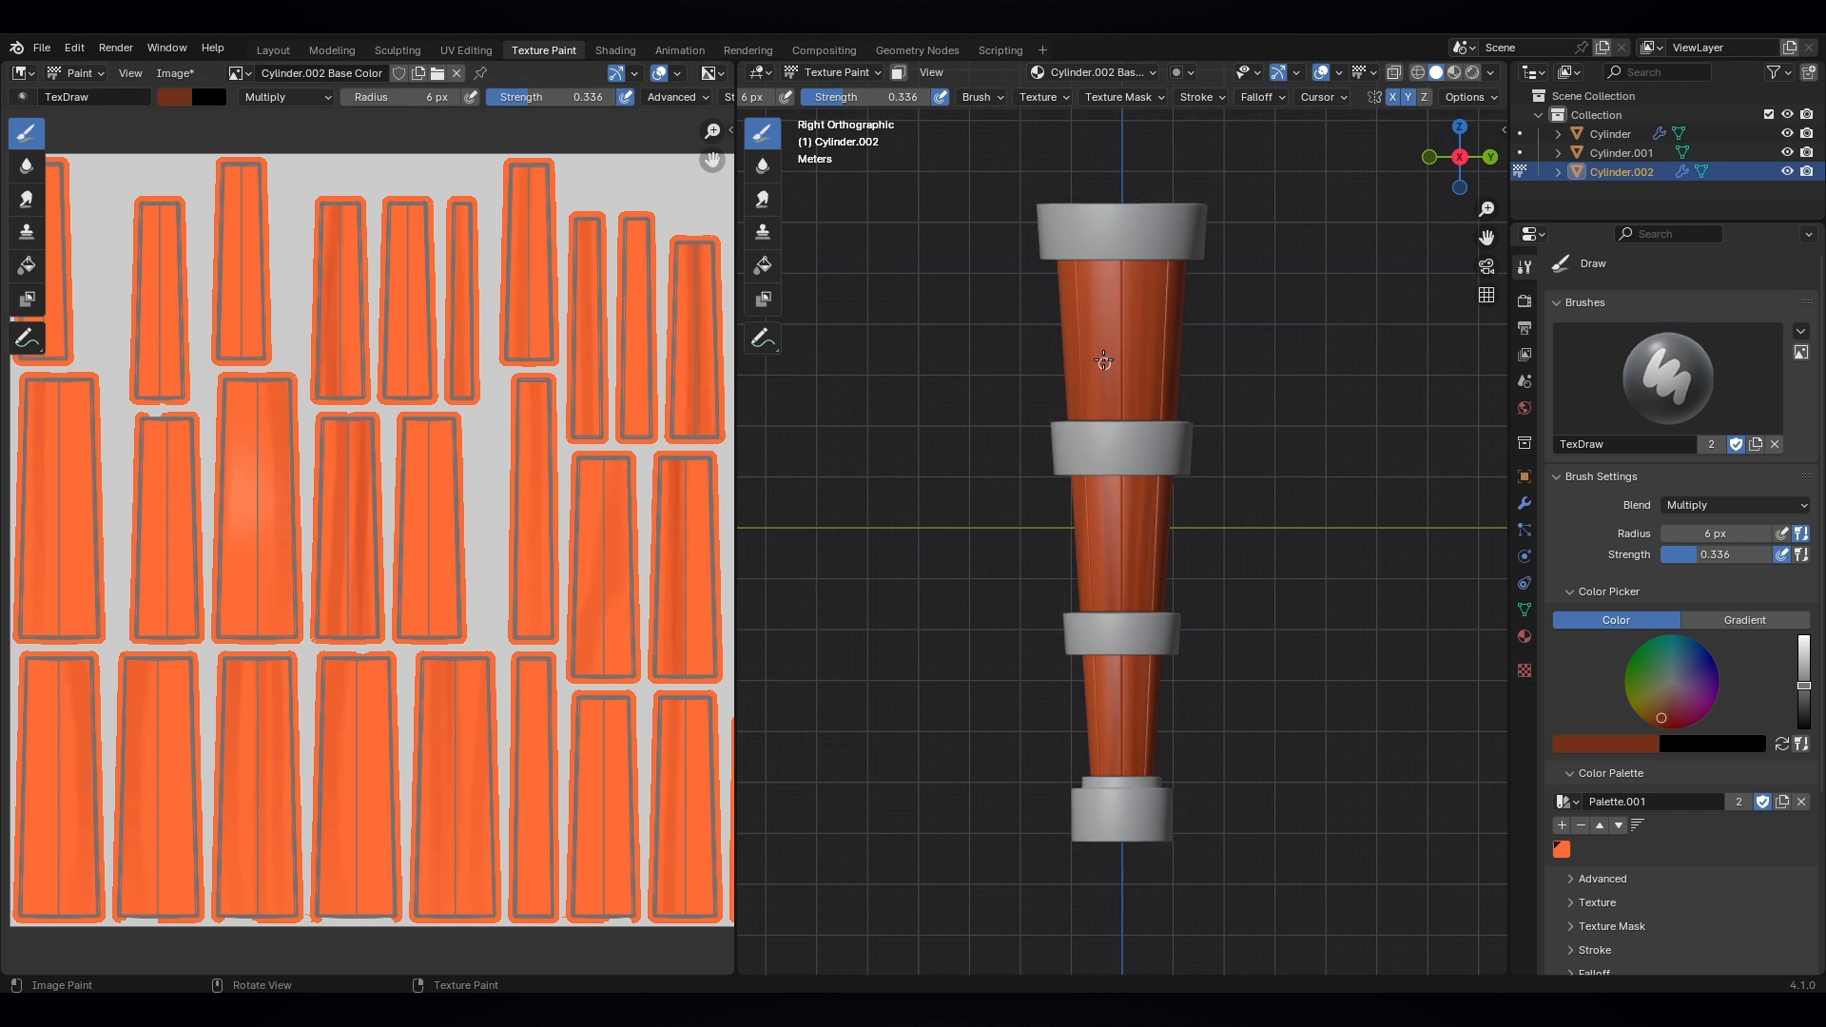
mouse_move(1098, 262)
left_mouse_down()
mouse_move(1133, 428)
mouse_move(1094, 579)
left_mouse_up()
- Reduce the brush radius to 4 px and paint finer dark grain lines down the tube sections
key("f")
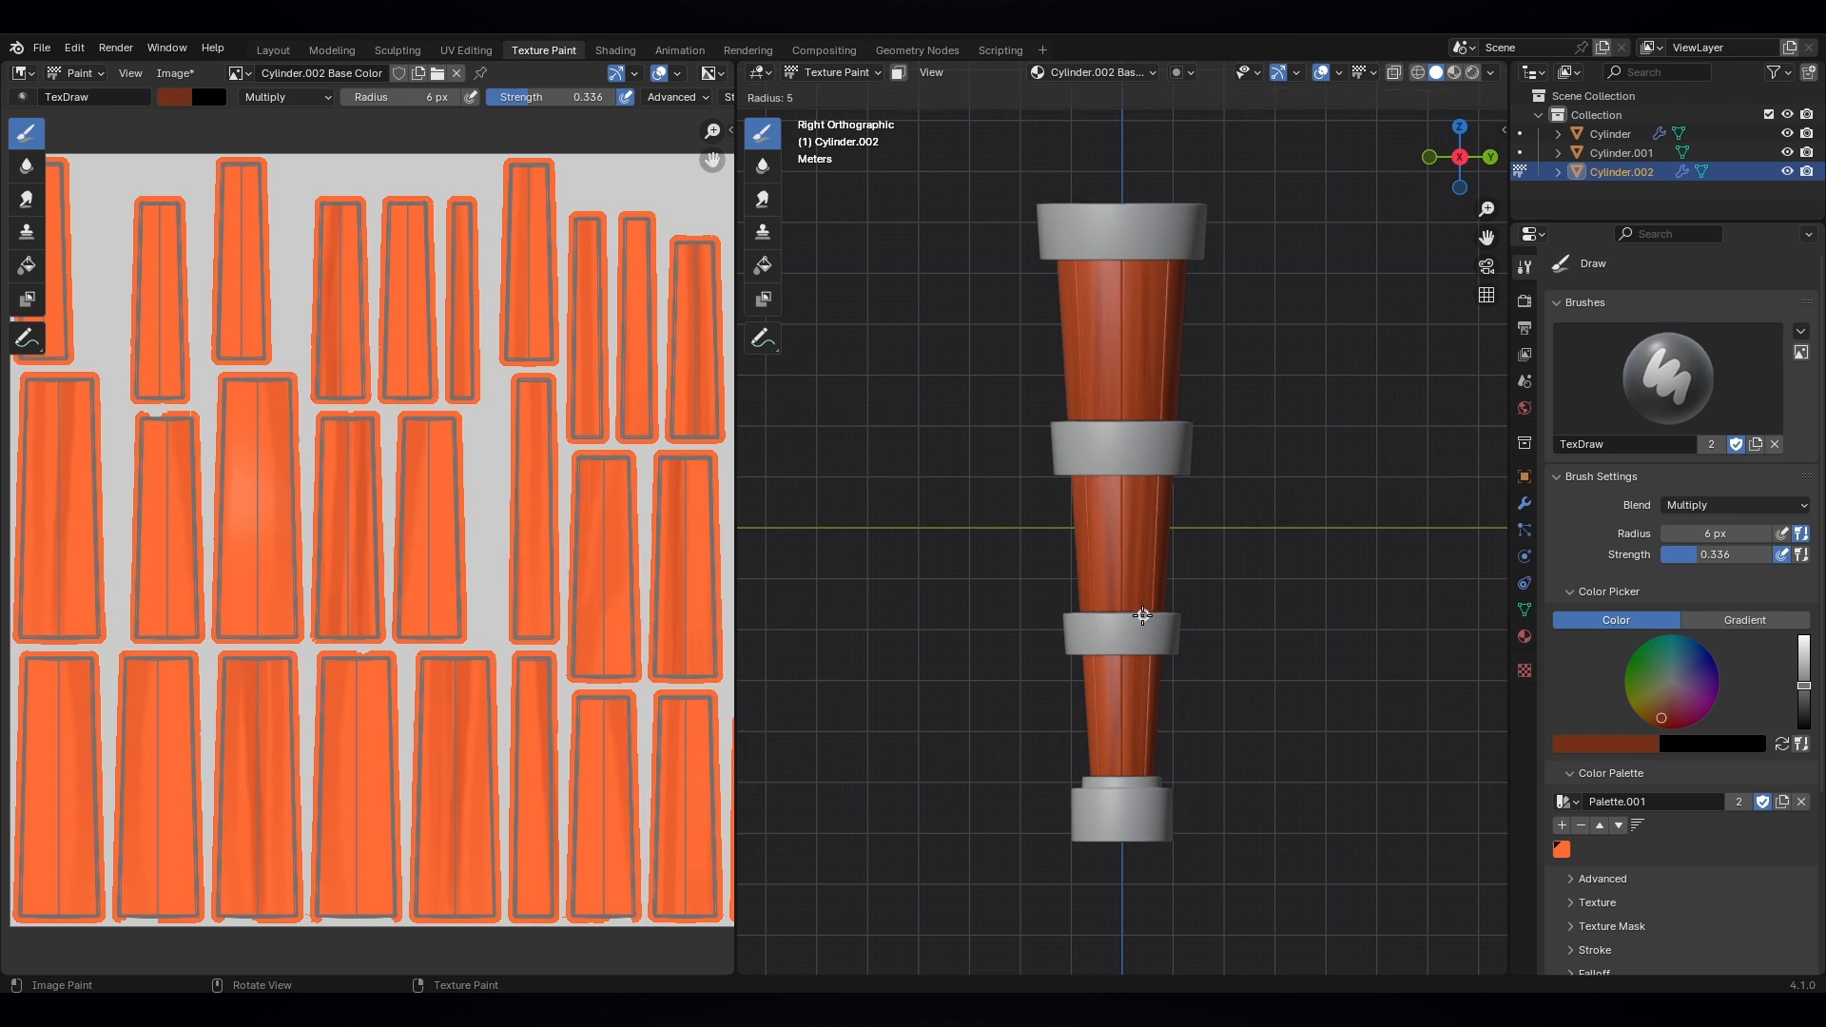
left_click(1141, 616)
mouse_move(1132, 265)
left_mouse_down()
mouse_move(1149, 497)
mouse_move(1091, 601)
mouse_move(1105, 786)
left_mouse_up()
left_click_drag(1103, 688, 1111, 773)
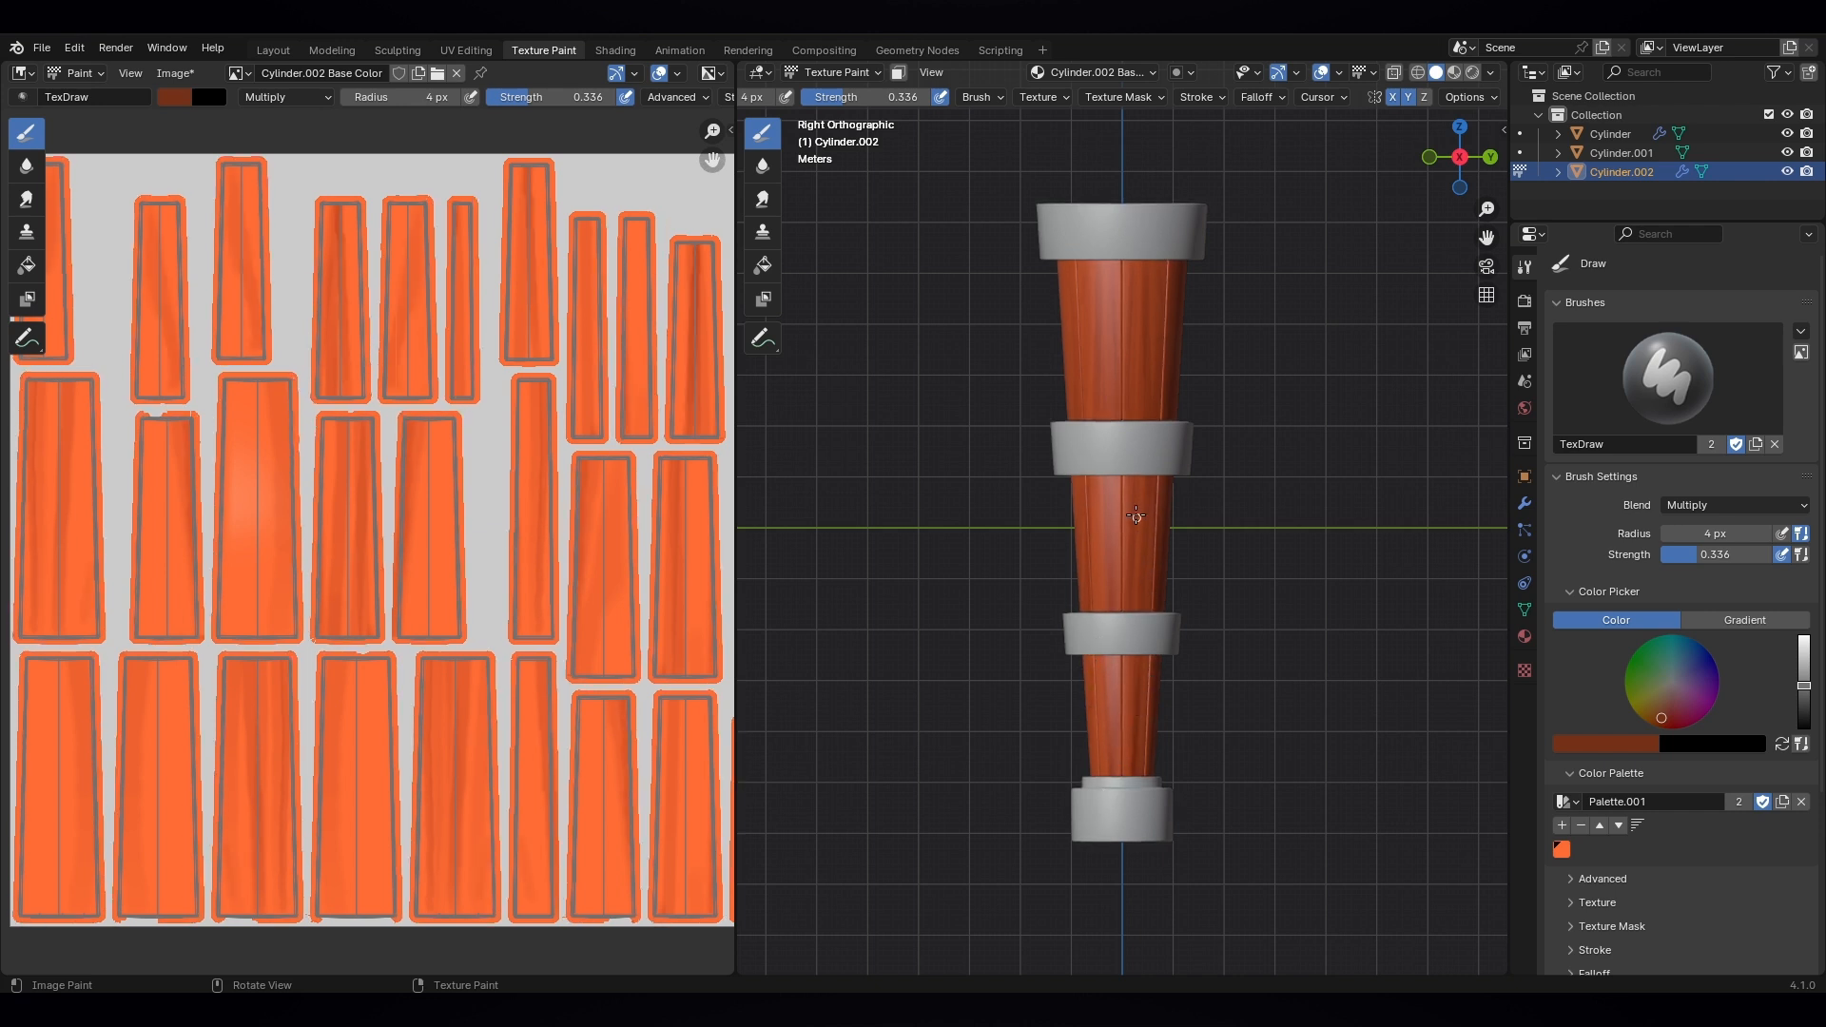
left_click_drag(1090, 475, 1101, 592)
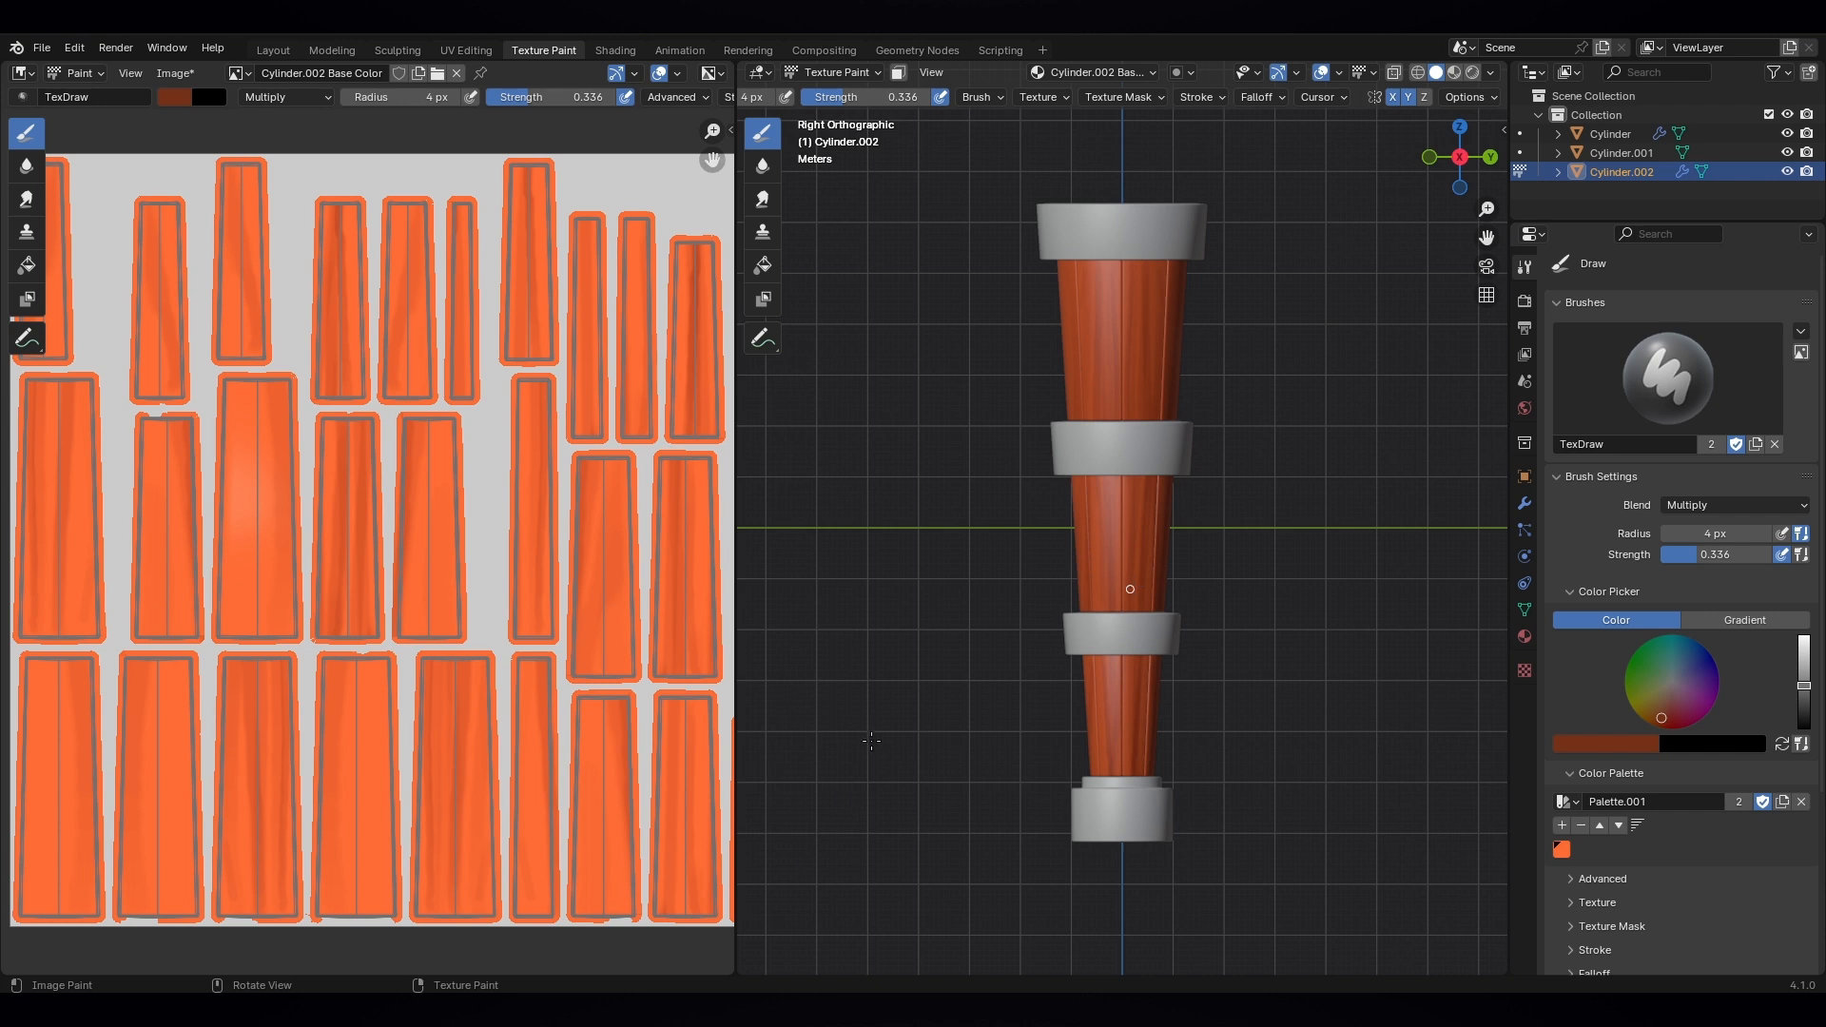
- Paint thin dark wood-grain lines along the tube sections on the telescope's adjacent, still plain side
middle_click_drag(871, 740, 1289, 563)
scroll(1204, 551, "up", 2)
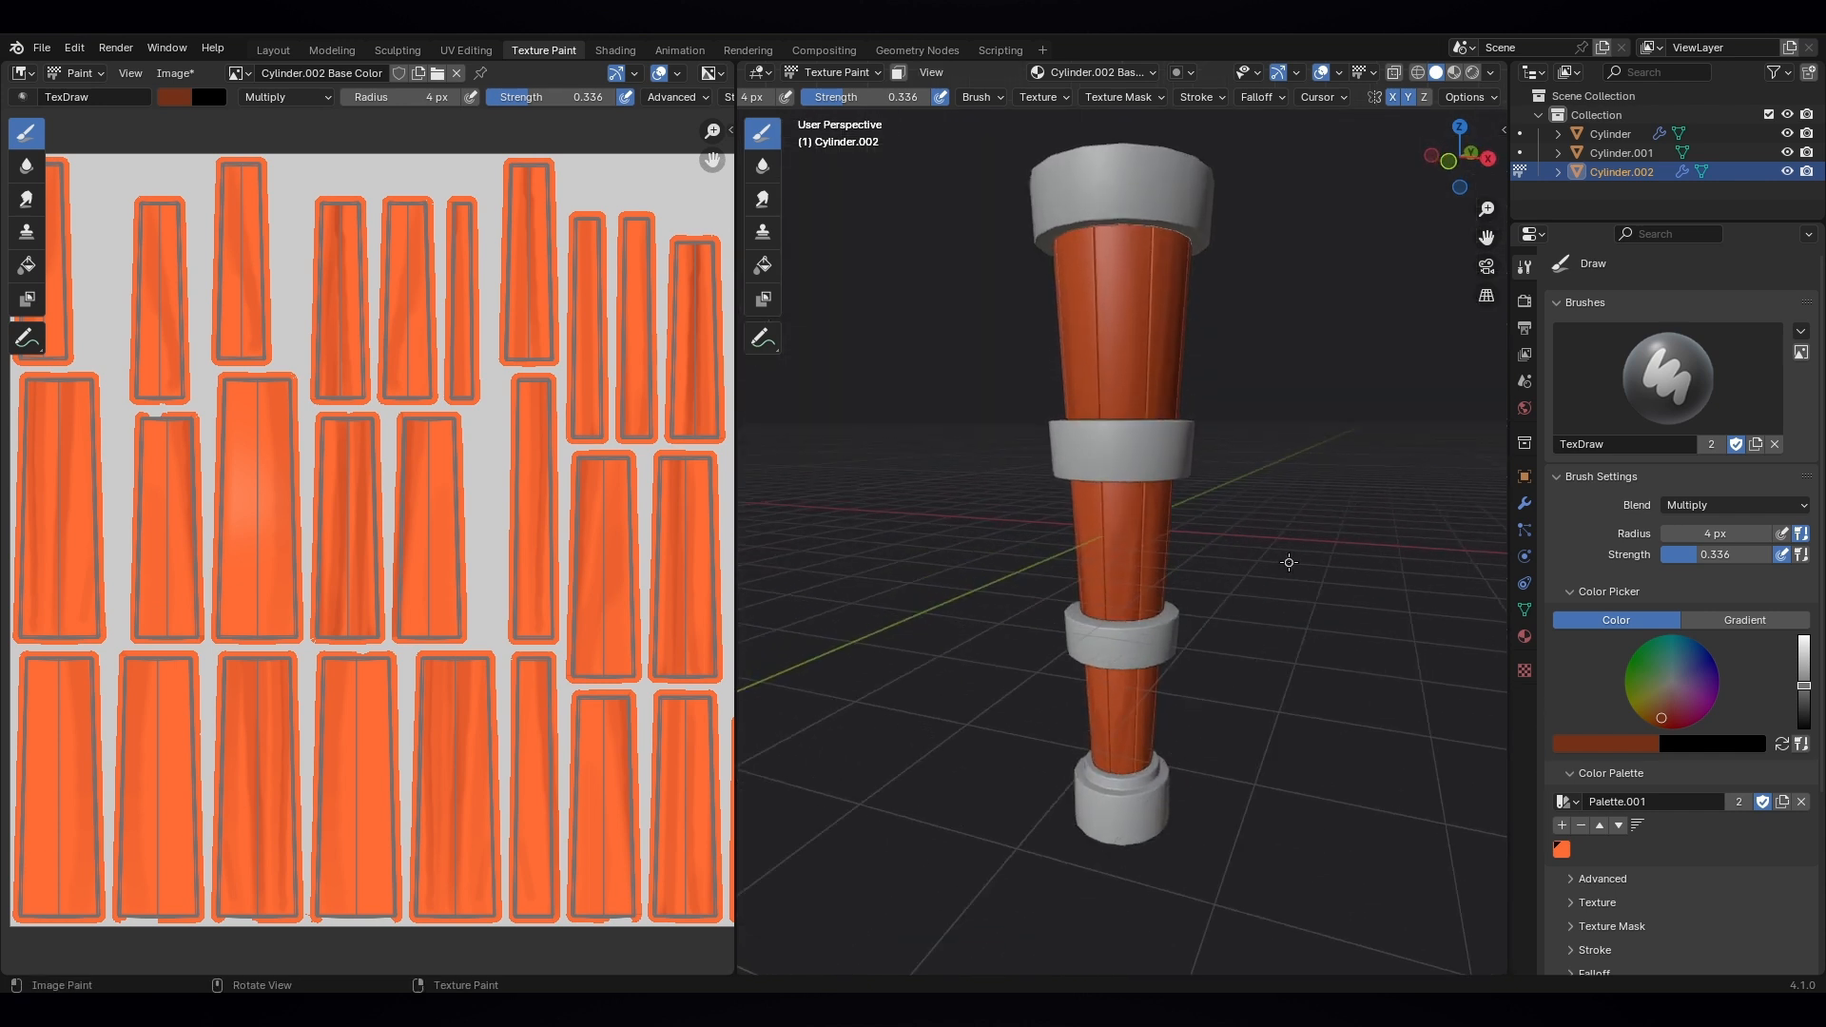
left_click_drag(1115, 224, 1110, 453)
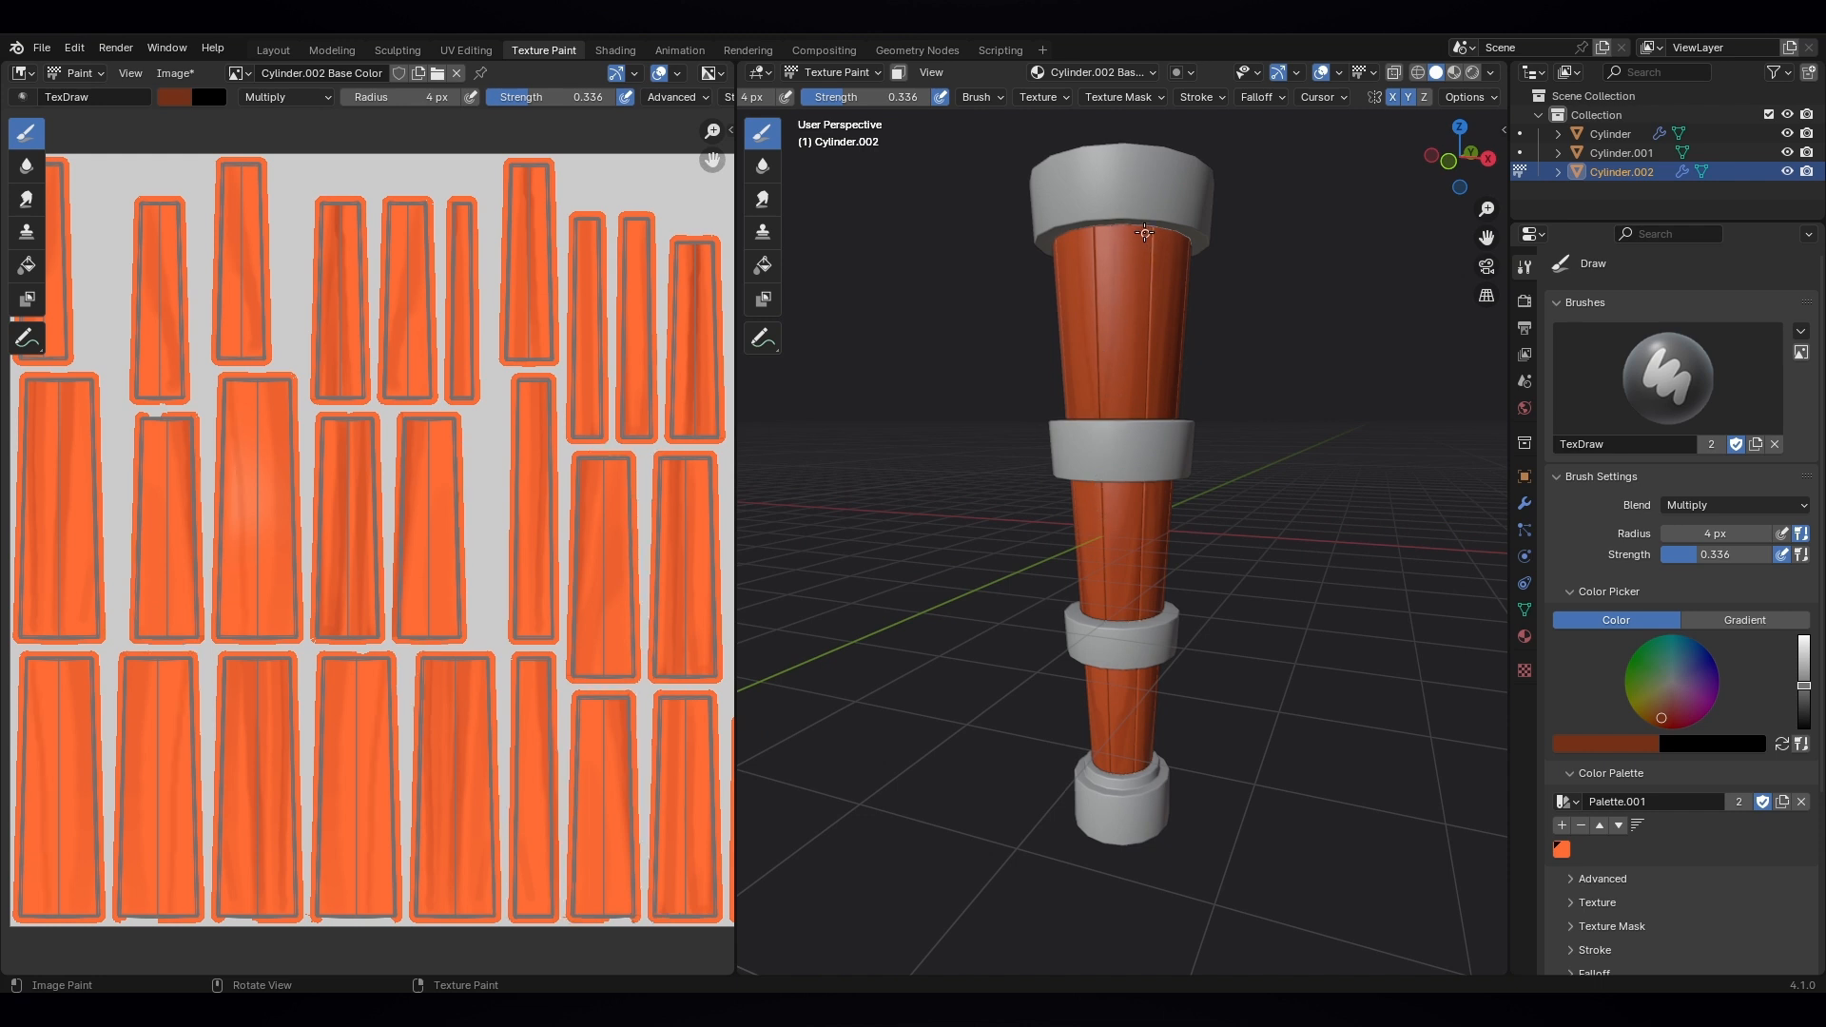
left_click_drag(1144, 232, 1129, 447)
mouse_move(1162, 239)
left_mouse_down()
mouse_move(1150, 462)
mouse_move(1099, 625)
left_mouse_up()
left_click_drag(1126, 492, 1129, 646)
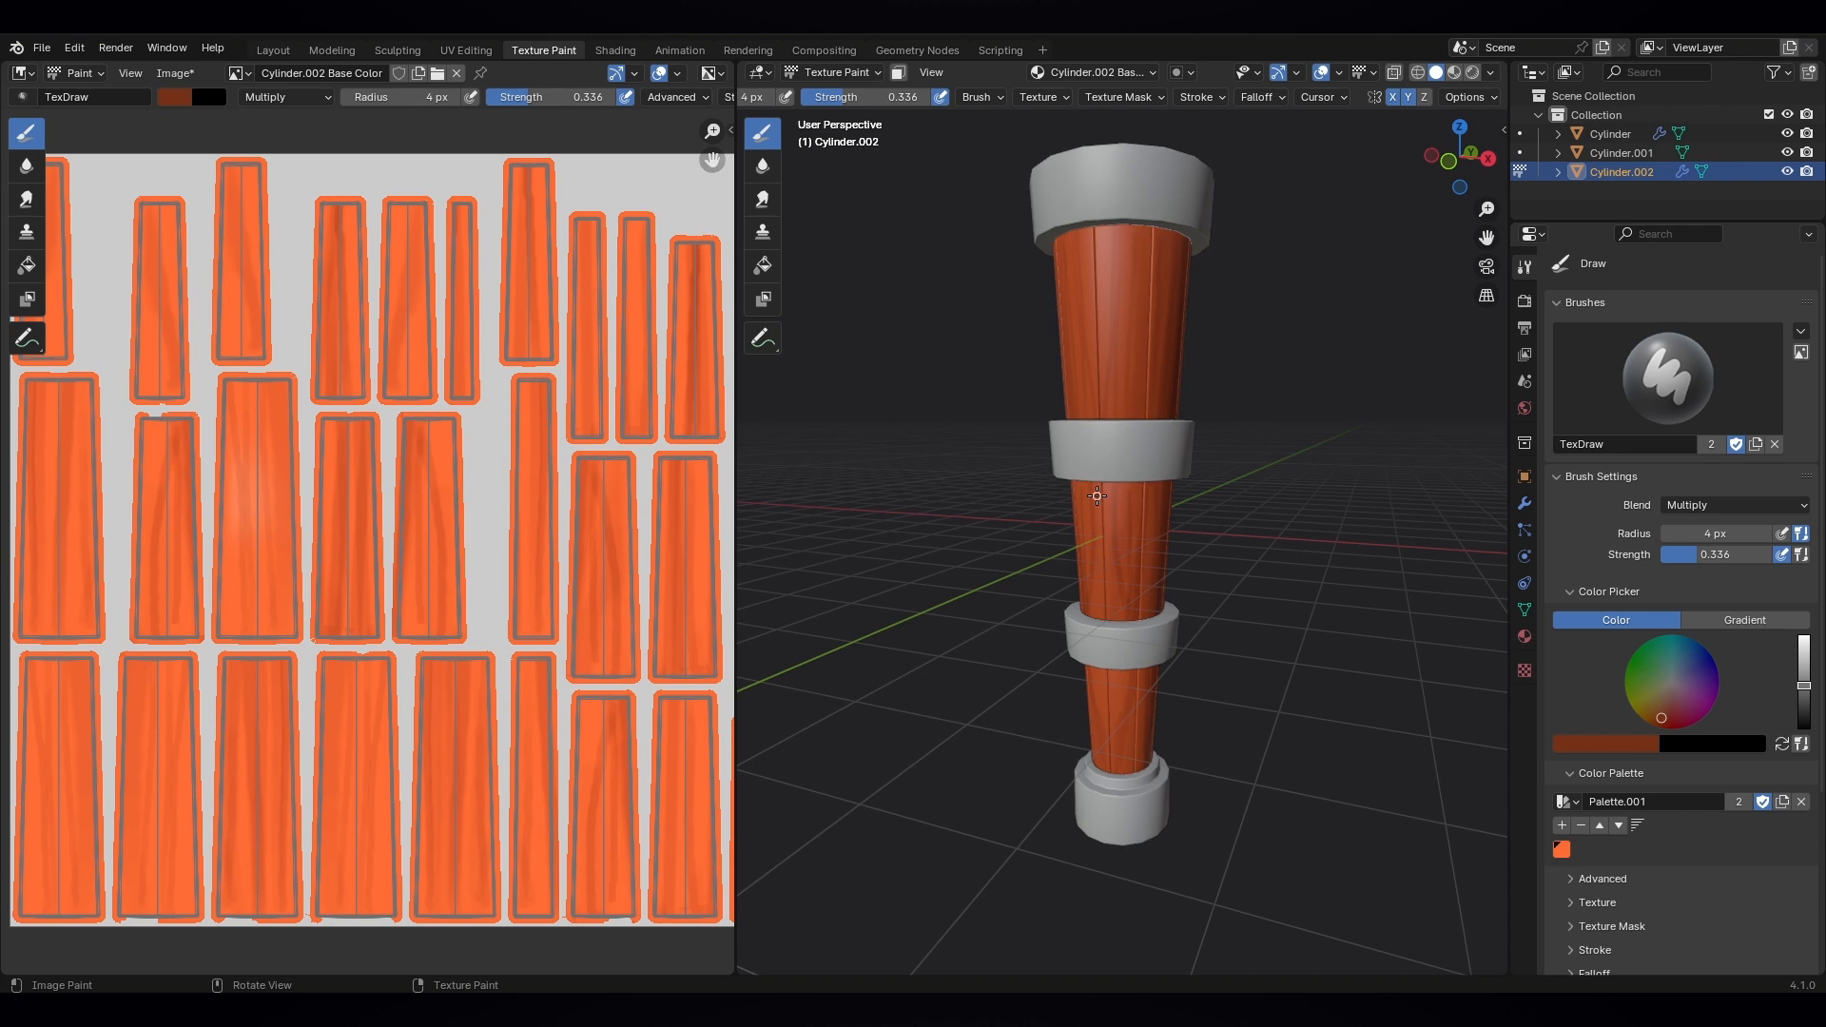
left_click_drag(1095, 494, 1098, 746)
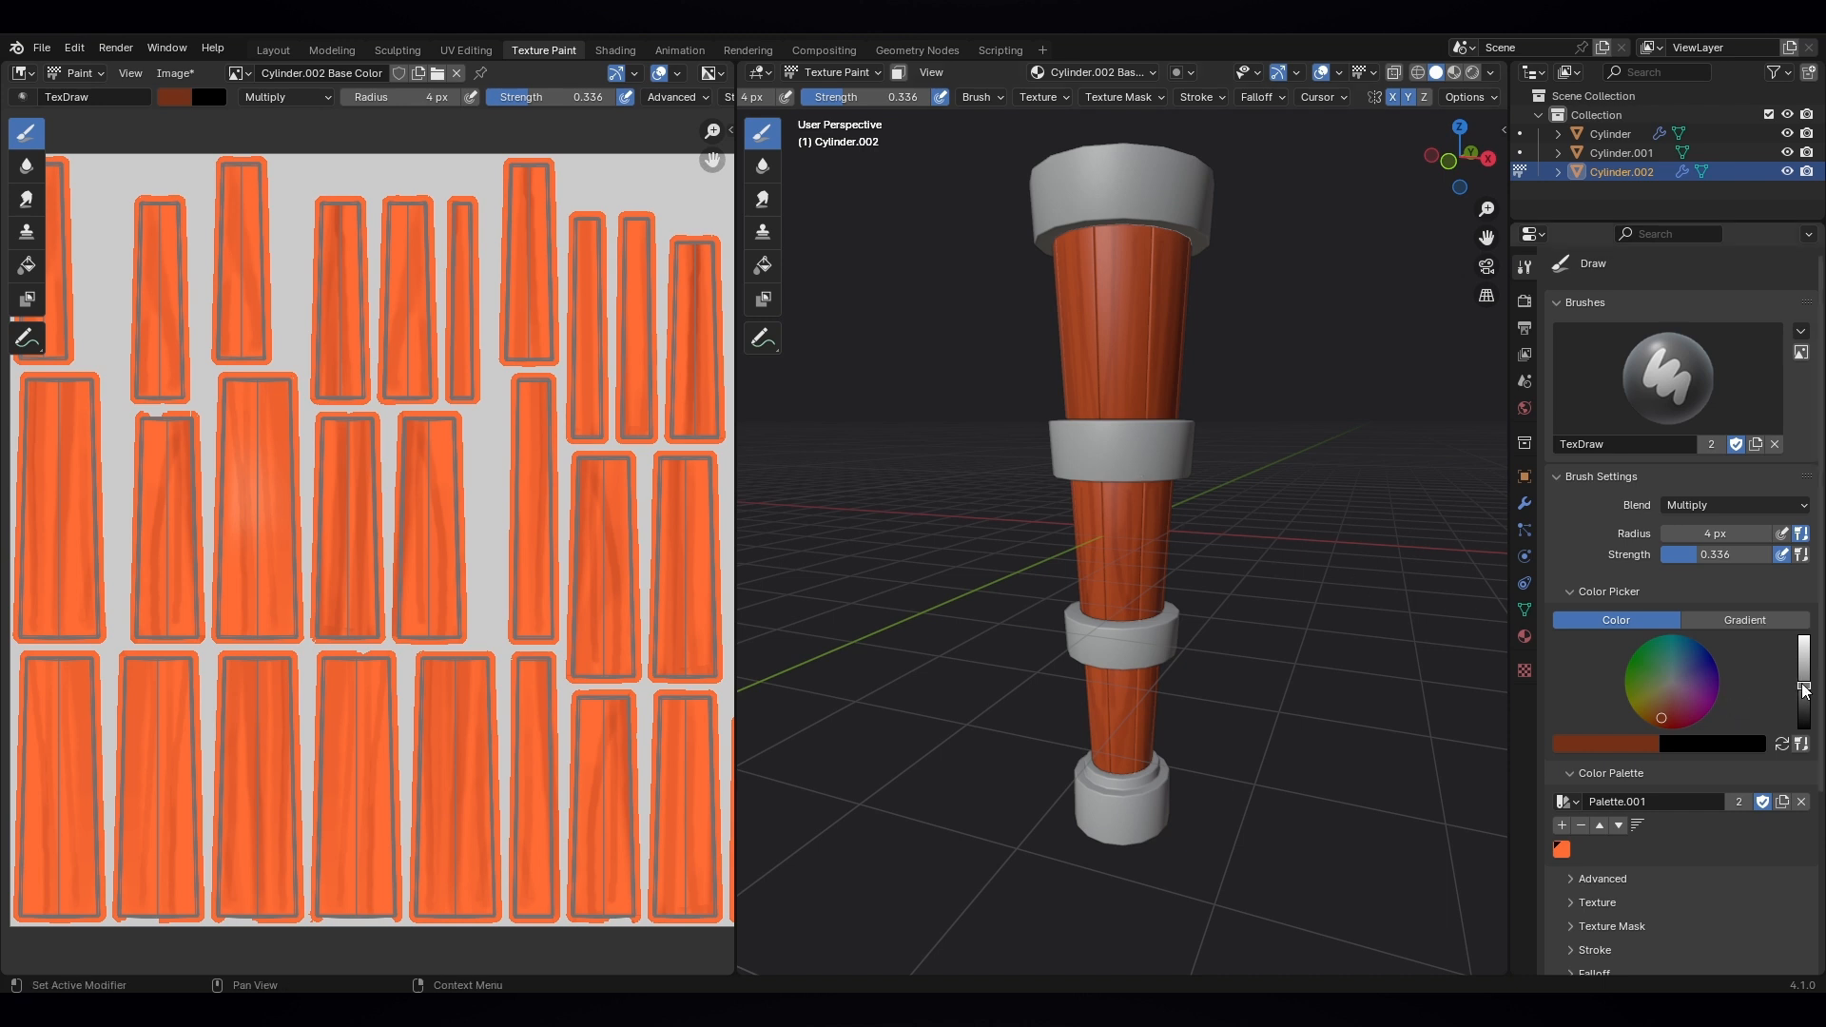
- Brighten the brush color back to orange, set the blend mode to Screen, and paint a light grain streak down the tubes
left_click_drag(1803, 685, 1803, 640)
left_click(1702, 504)
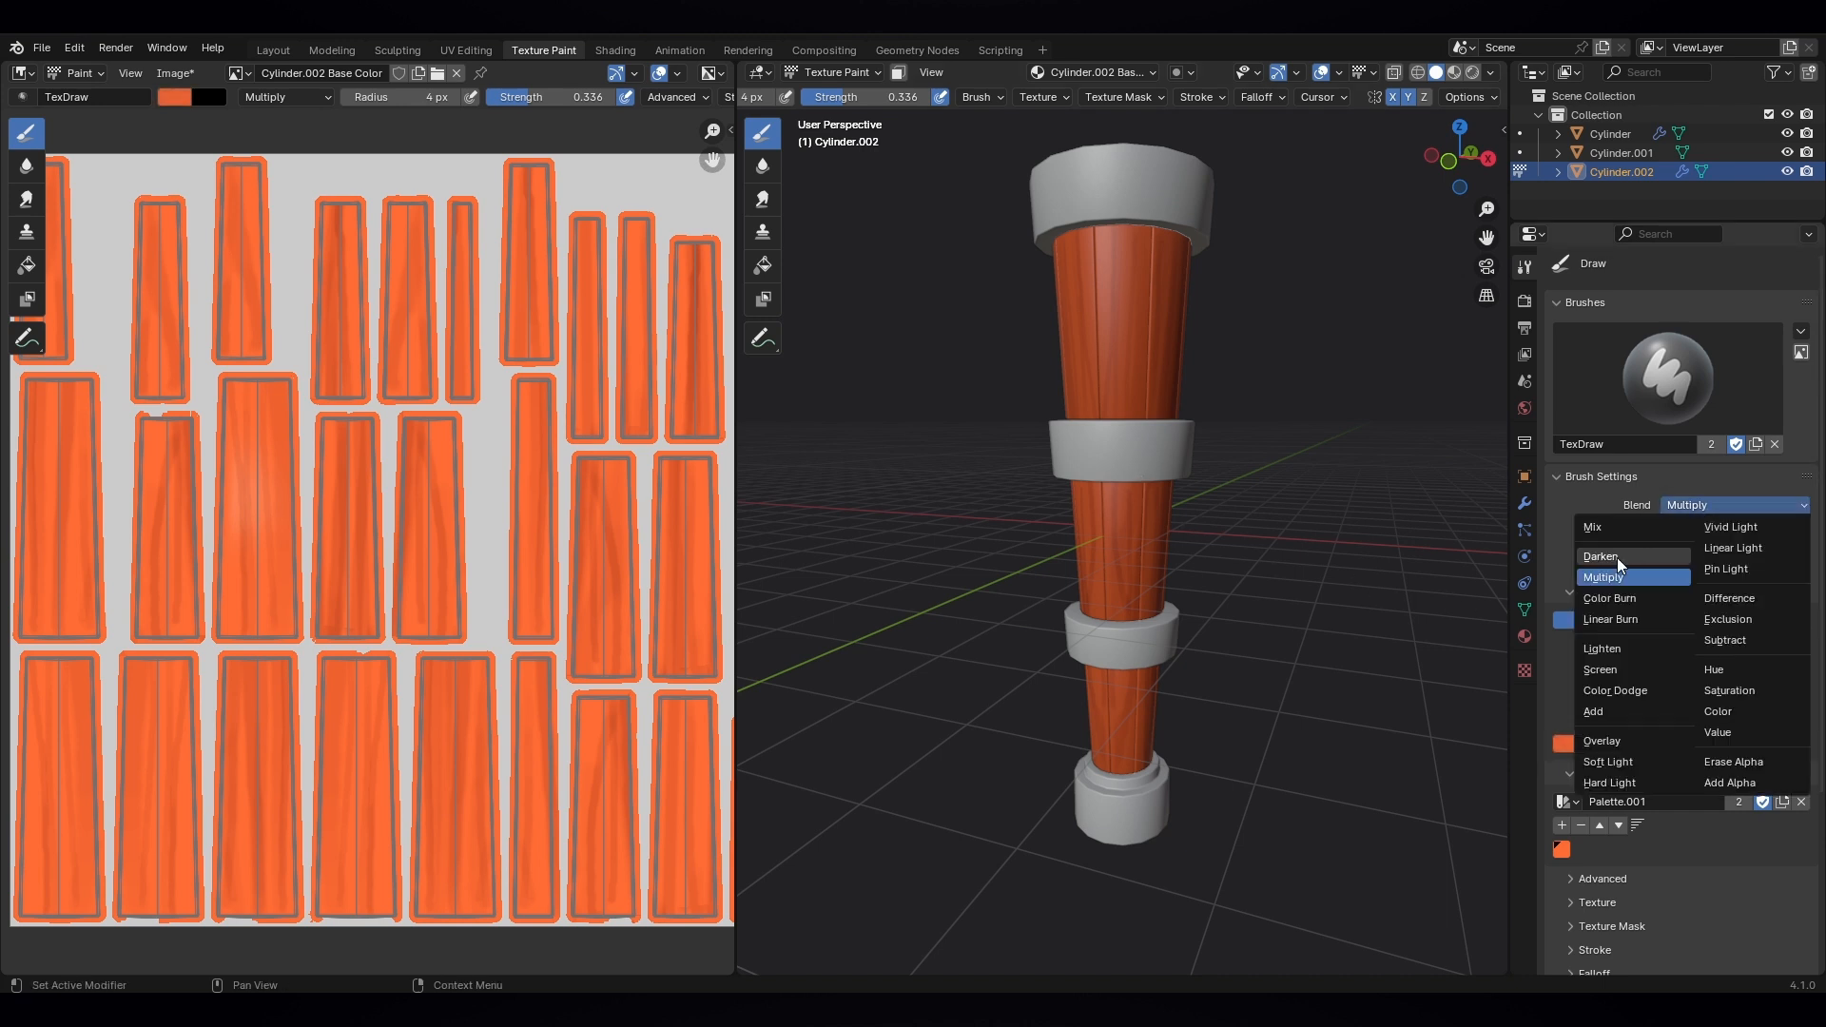
left_click(1607, 671)
mouse_move(1106, 227)
left_mouse_down()
mouse_move(1115, 428)
mouse_move(1140, 346)
mouse_move(1141, 434)
mouse_move(1100, 608)
left_mouse_up()
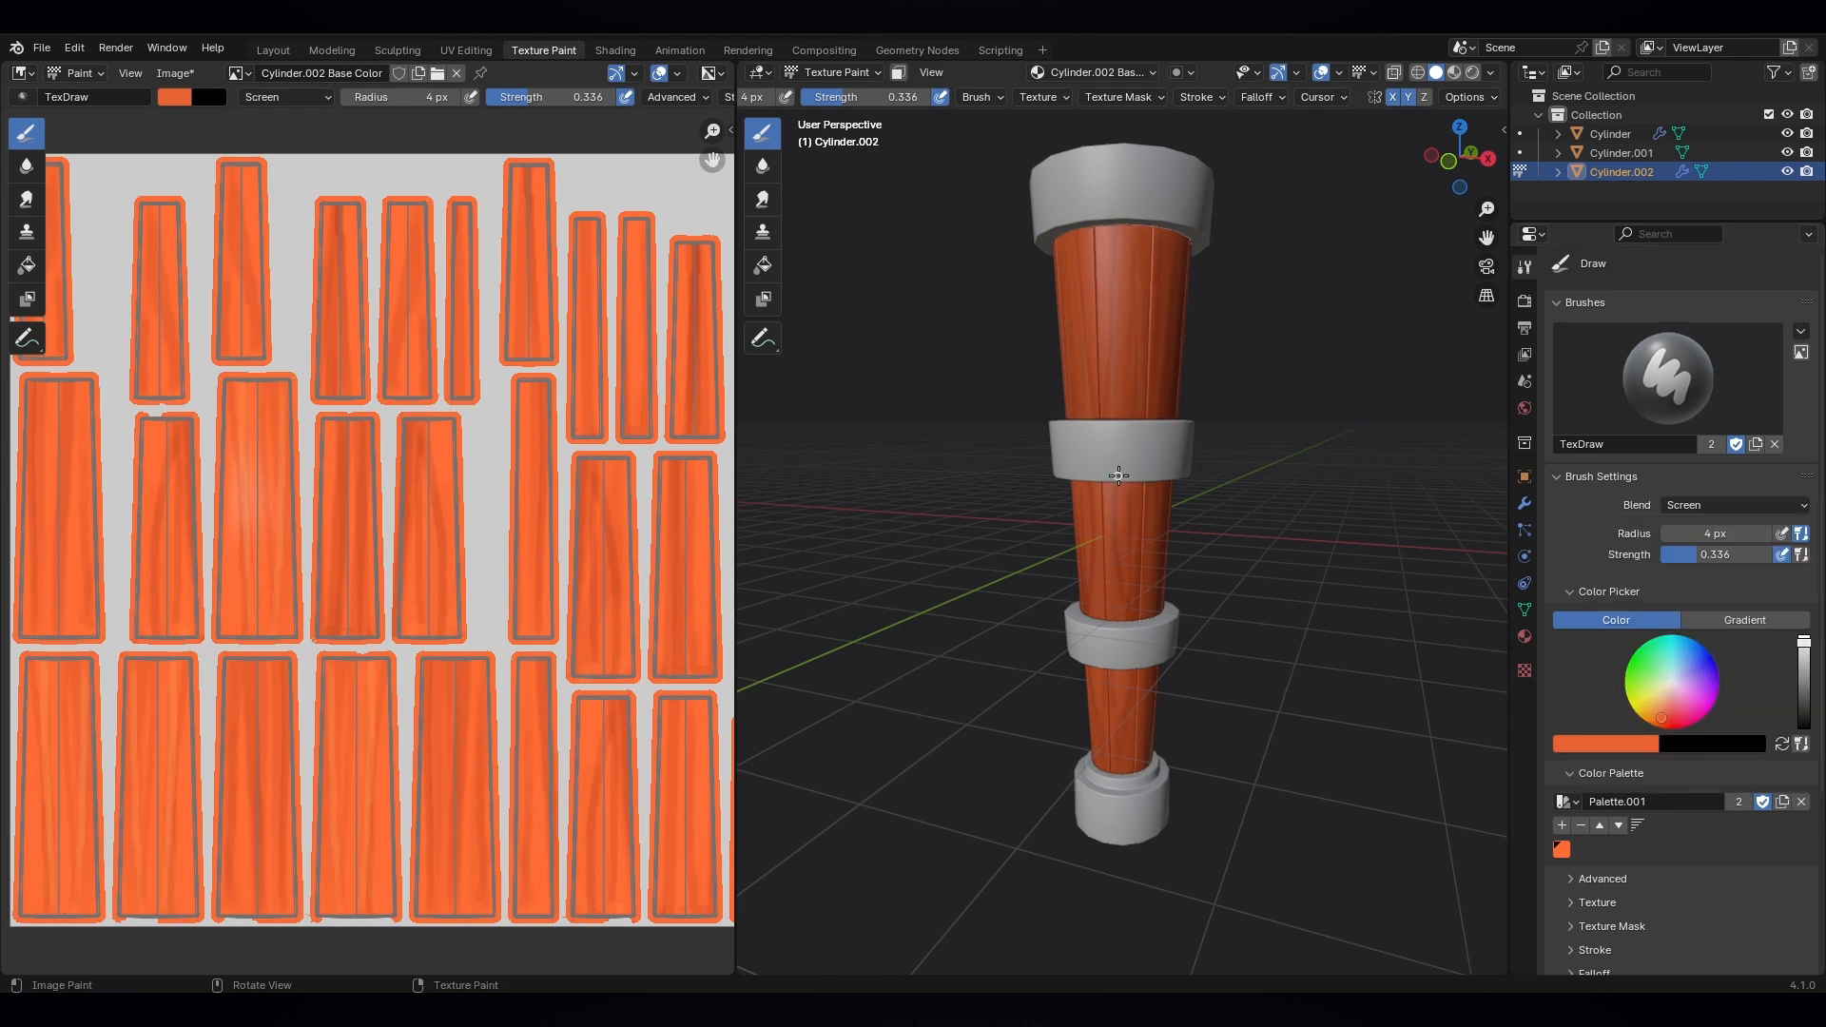
- Paint more light orange grain streaks lengthwise down the upper, middle and lower tube sections
left_click_drag(1118, 475, 1117, 607)
left_click_drag(1107, 709, 1114, 804)
mouse_move(1141, 668)
left_mouse_down()
mouse_move(1144, 788)
mouse_move(1119, 763)
left_mouse_up()
left_click_drag(1168, 255, 1130, 405)
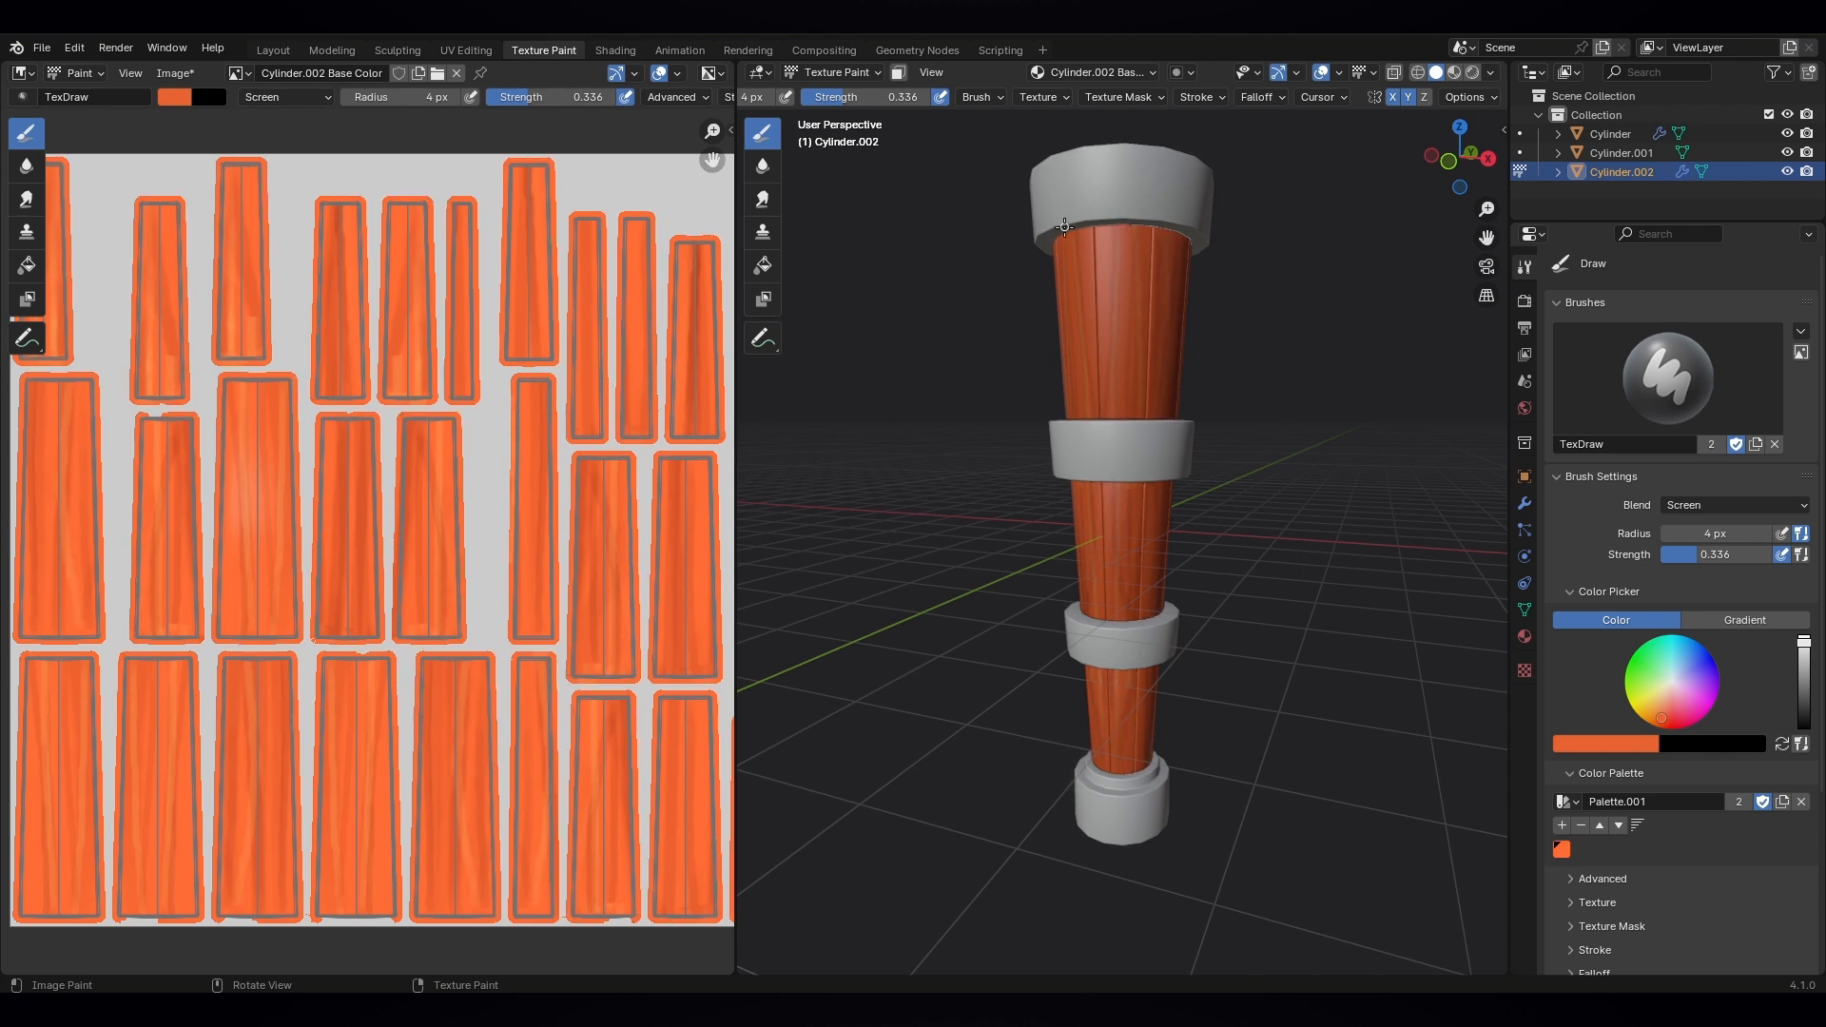
left_click_drag(1066, 231, 1093, 419)
mouse_move(1099, 463)
middle_mouse_down()
mouse_move(1181, 546)
mouse_move(1164, 533)
middle_mouse_up()
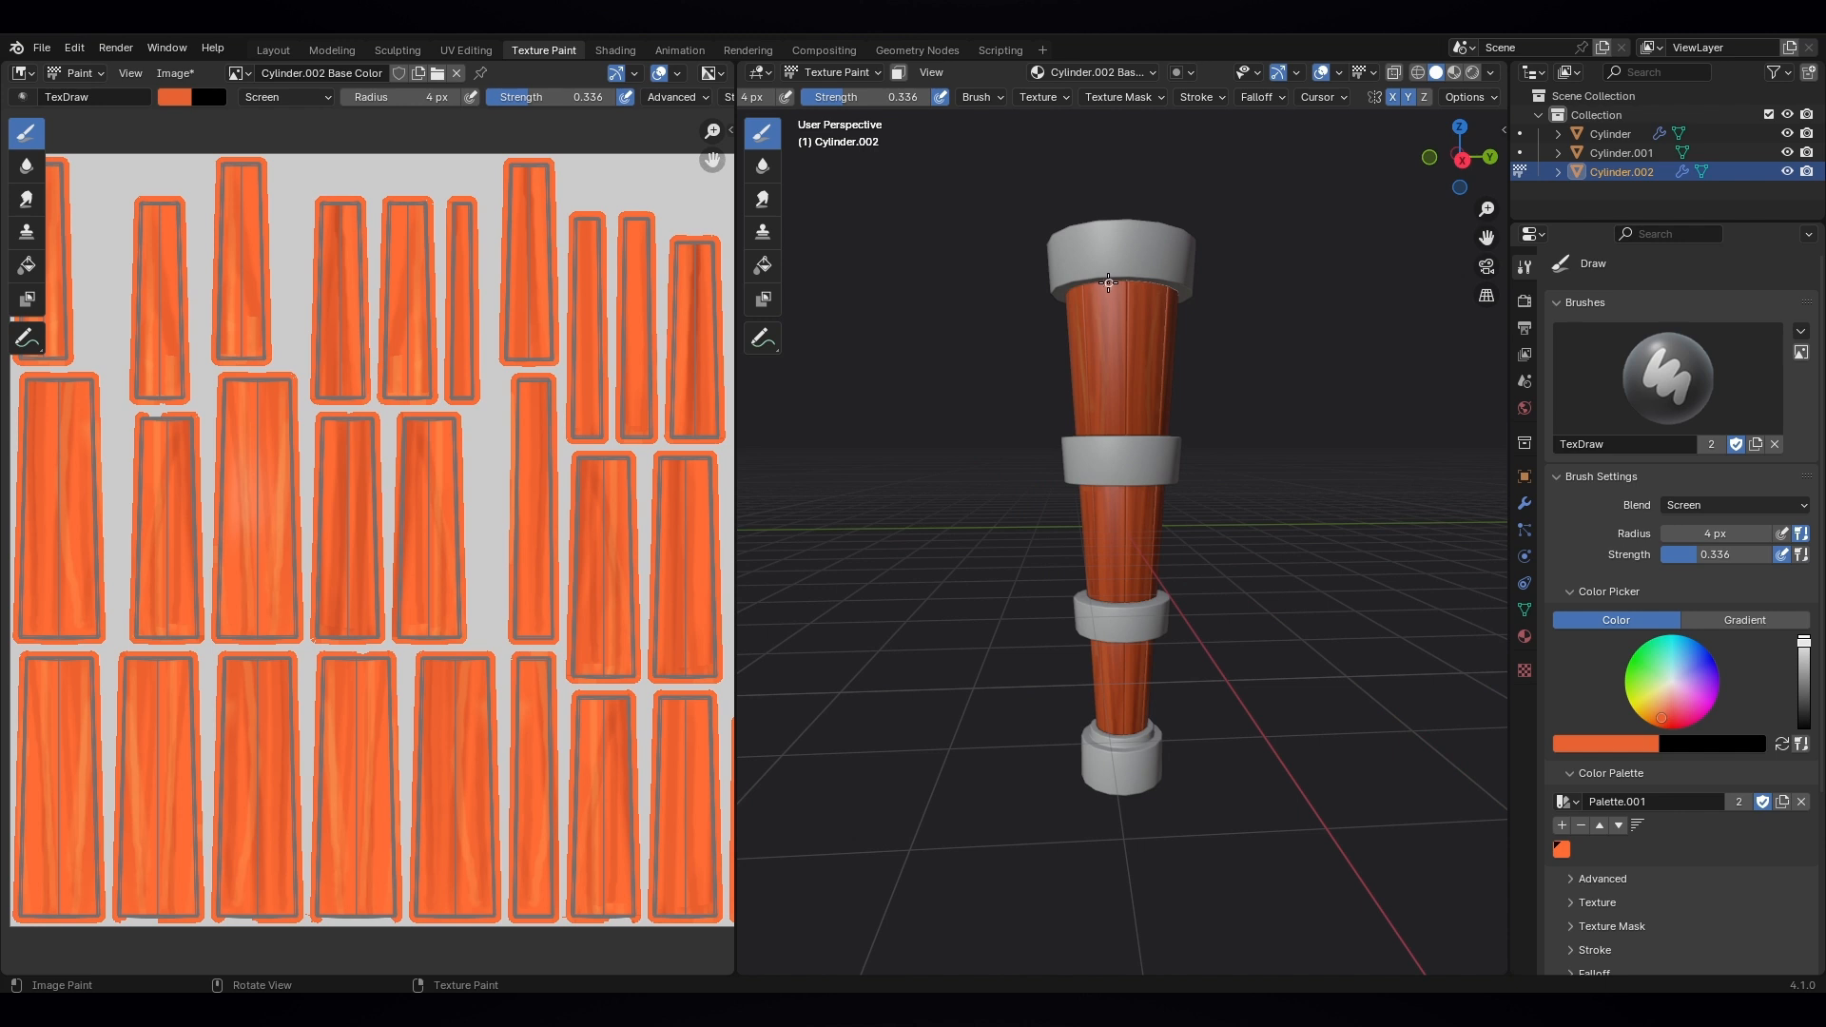
- Switch the 3D view to Material Preview shading, comparing it with Solid shading
left_click(1453, 73)
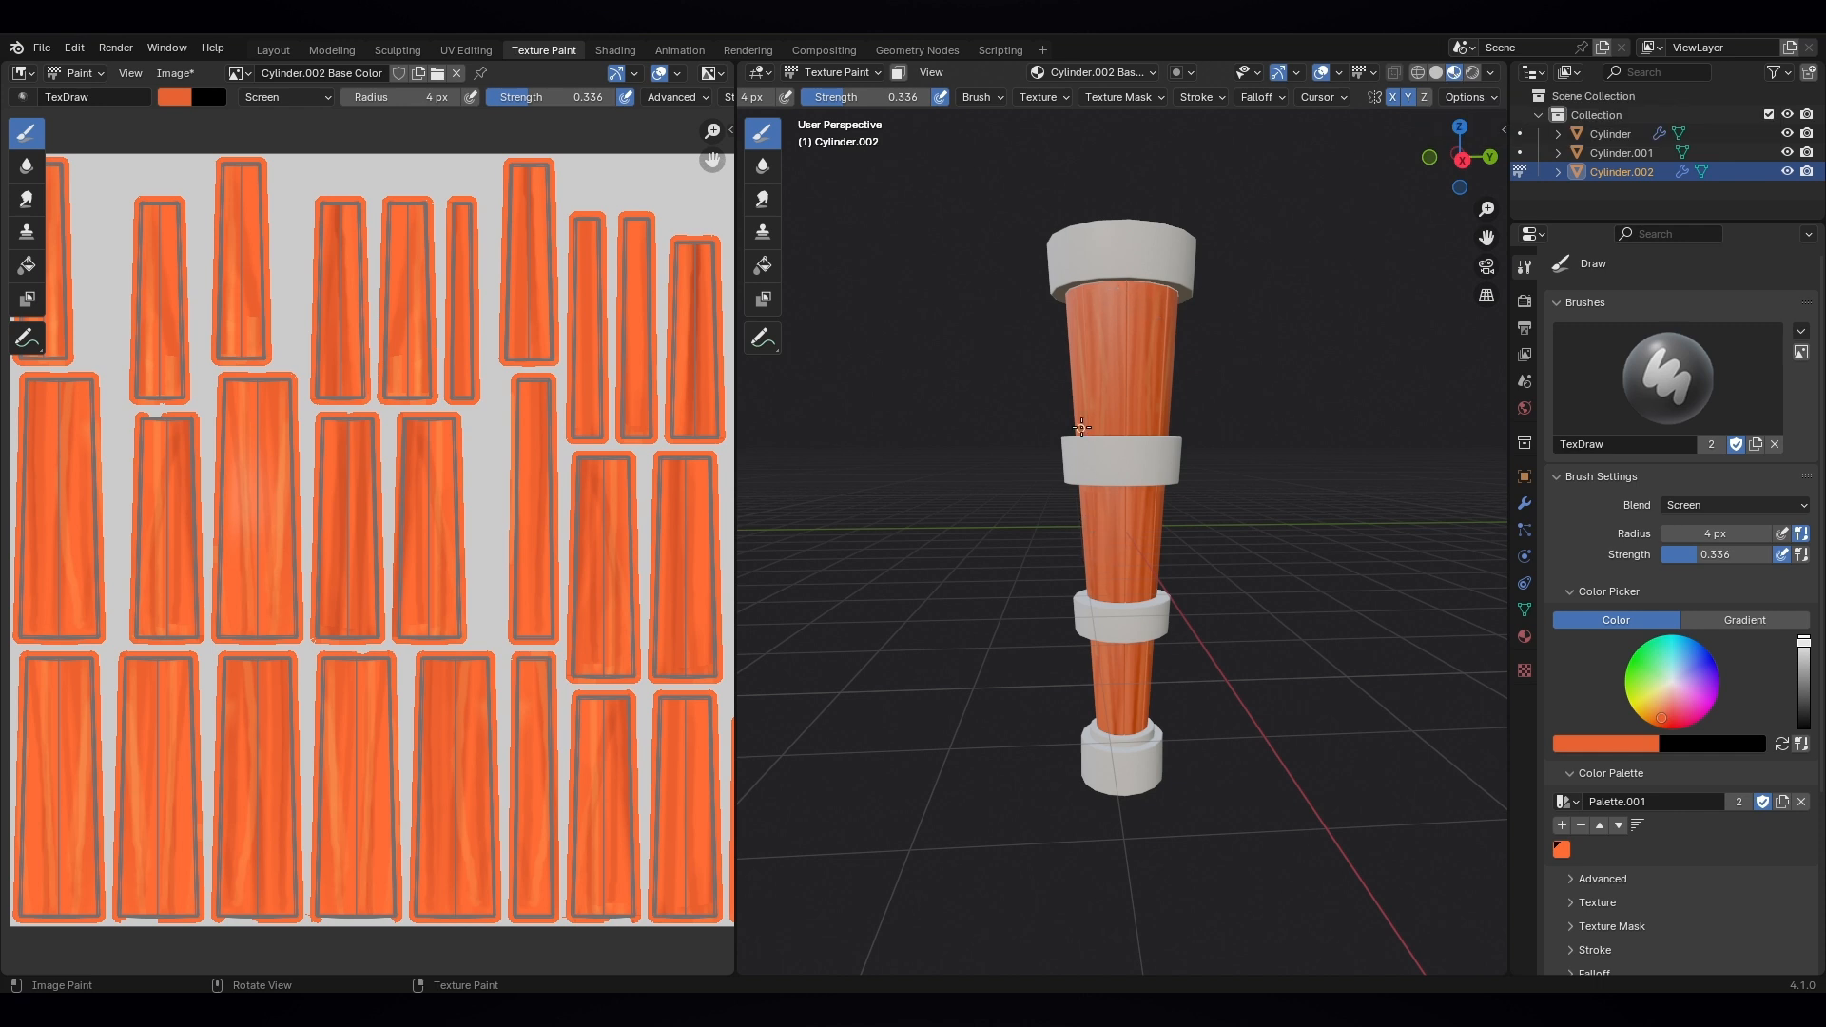
left_click(1436, 72)
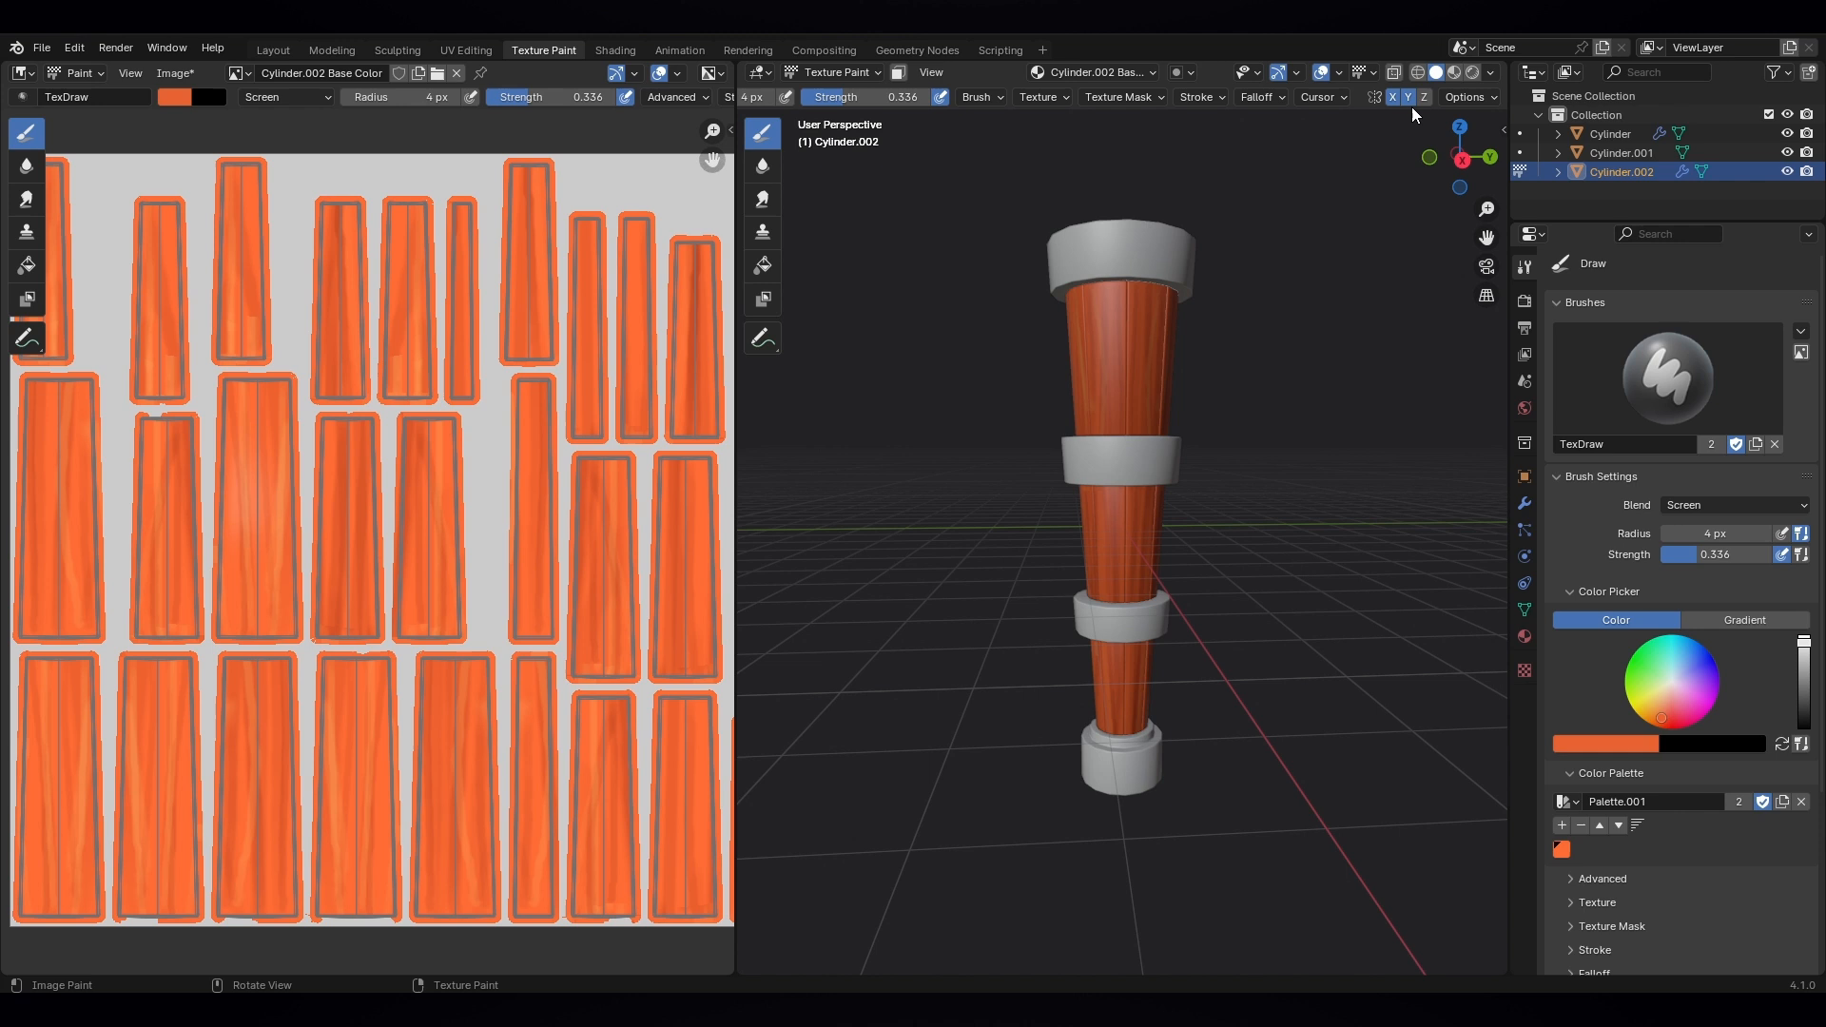
left_click(1455, 72)
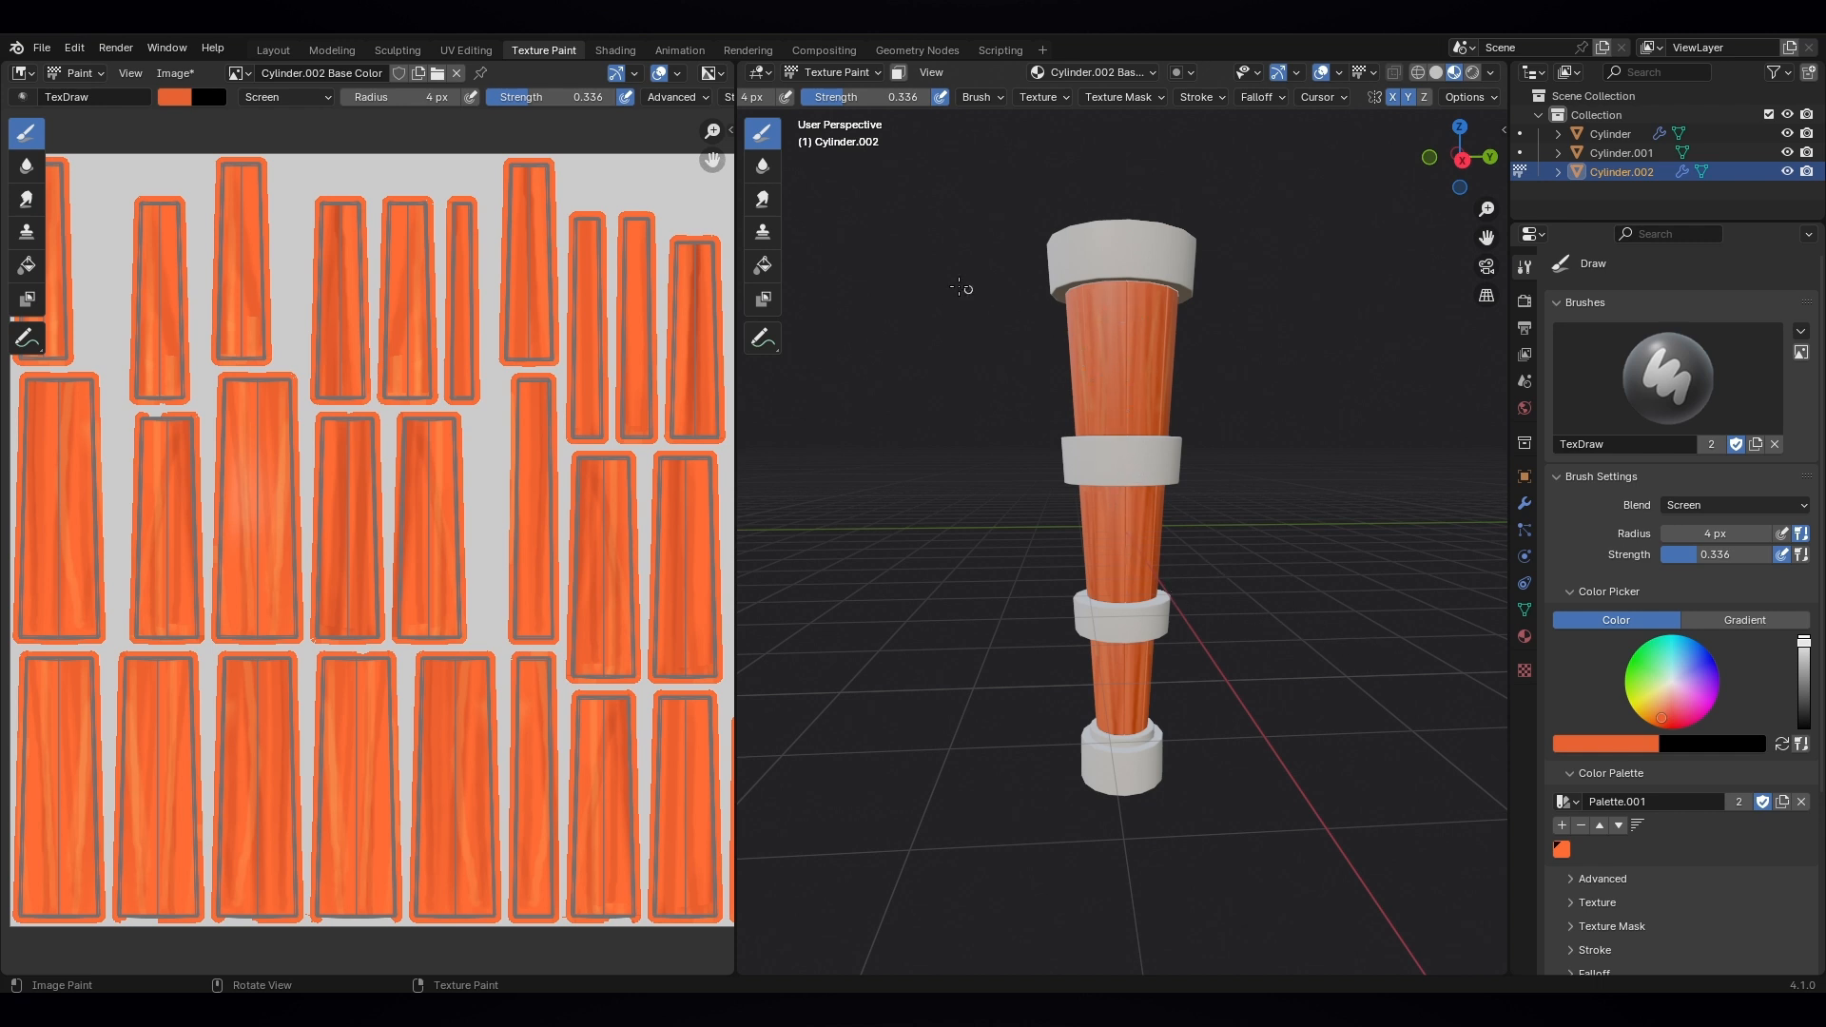
- Choose the Fill tool with the orange darkened to deep brown and the blend mode set to Multiply
left_click(763, 266)
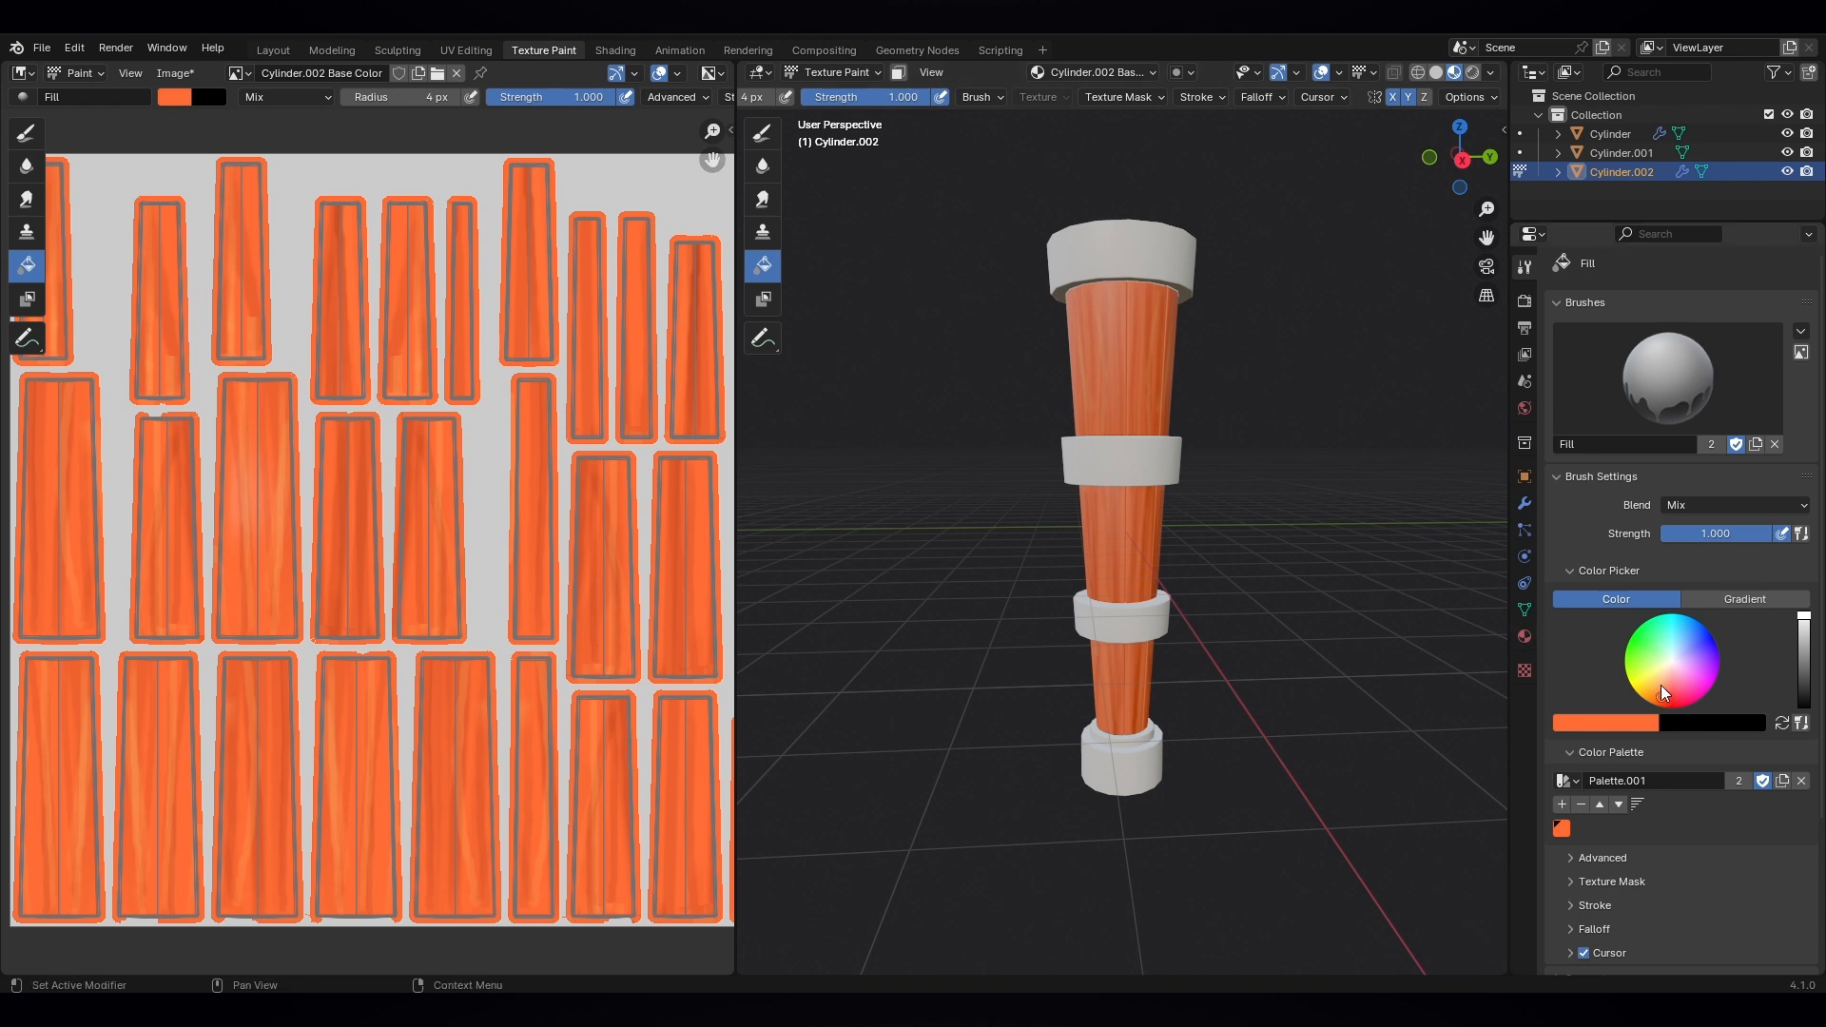
left_click_drag(1803, 623, 1787, 682)
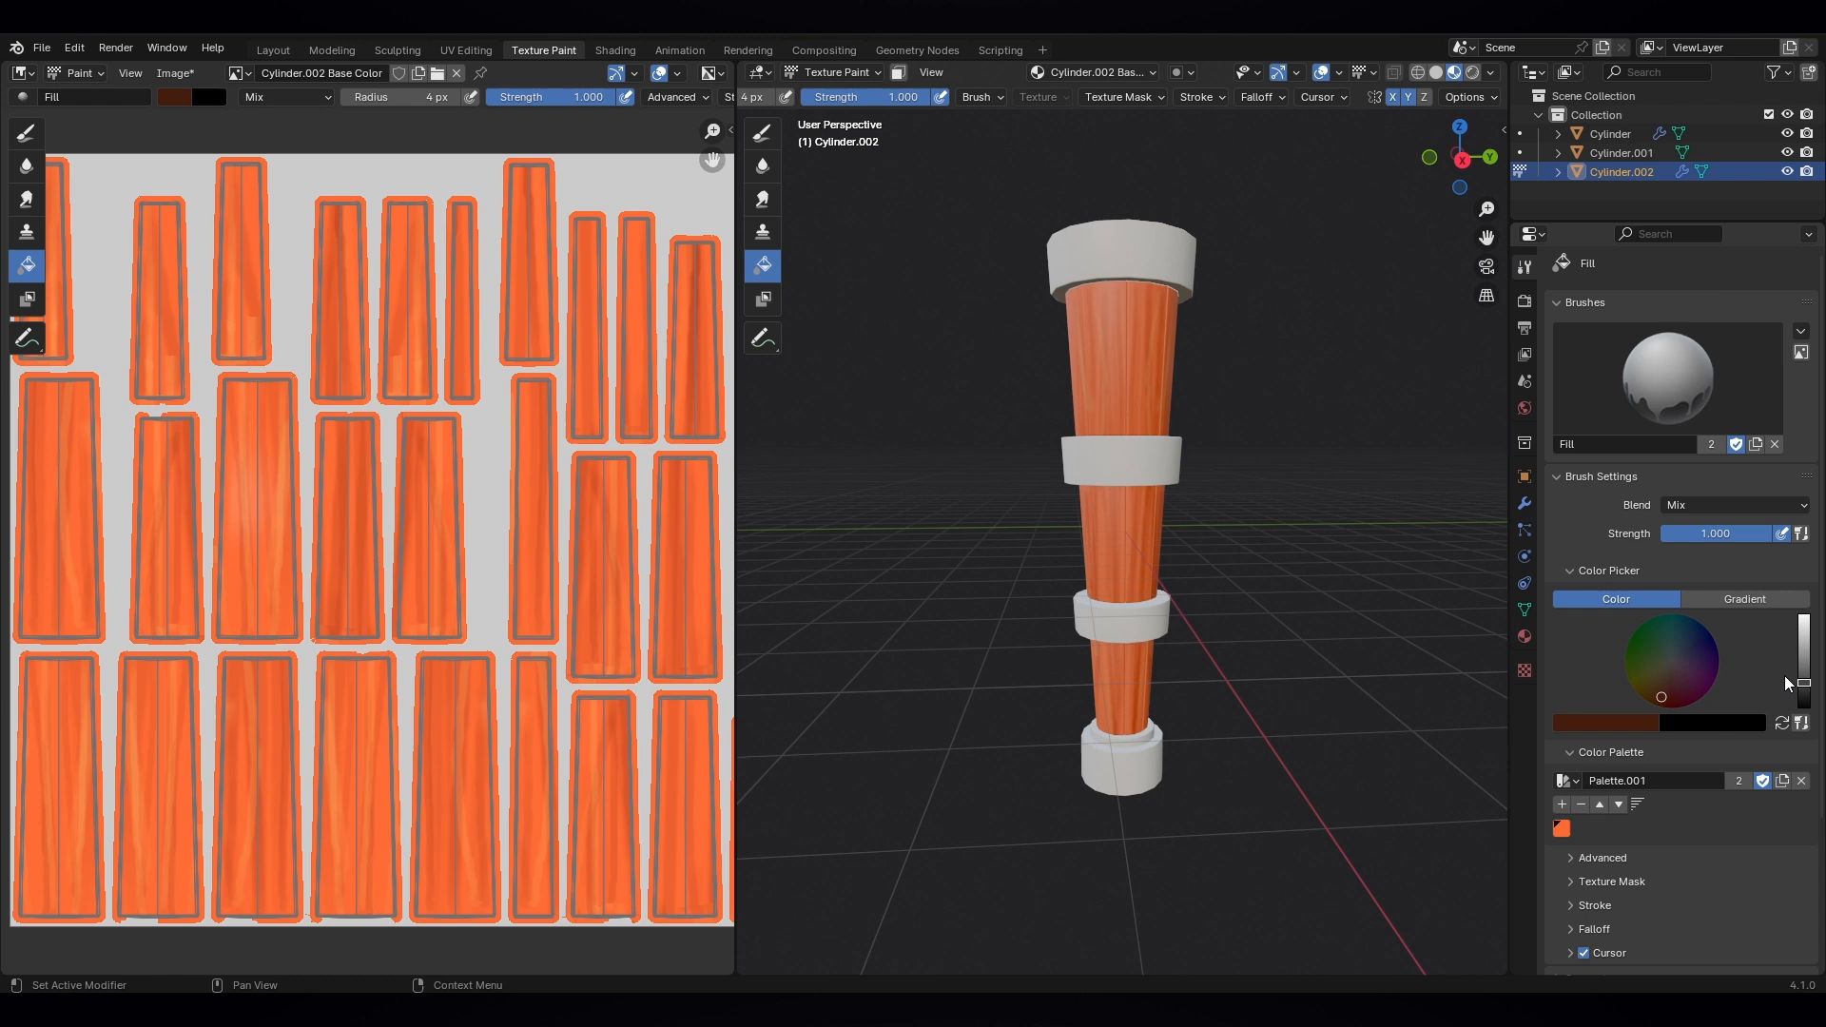
left_click(1696, 506)
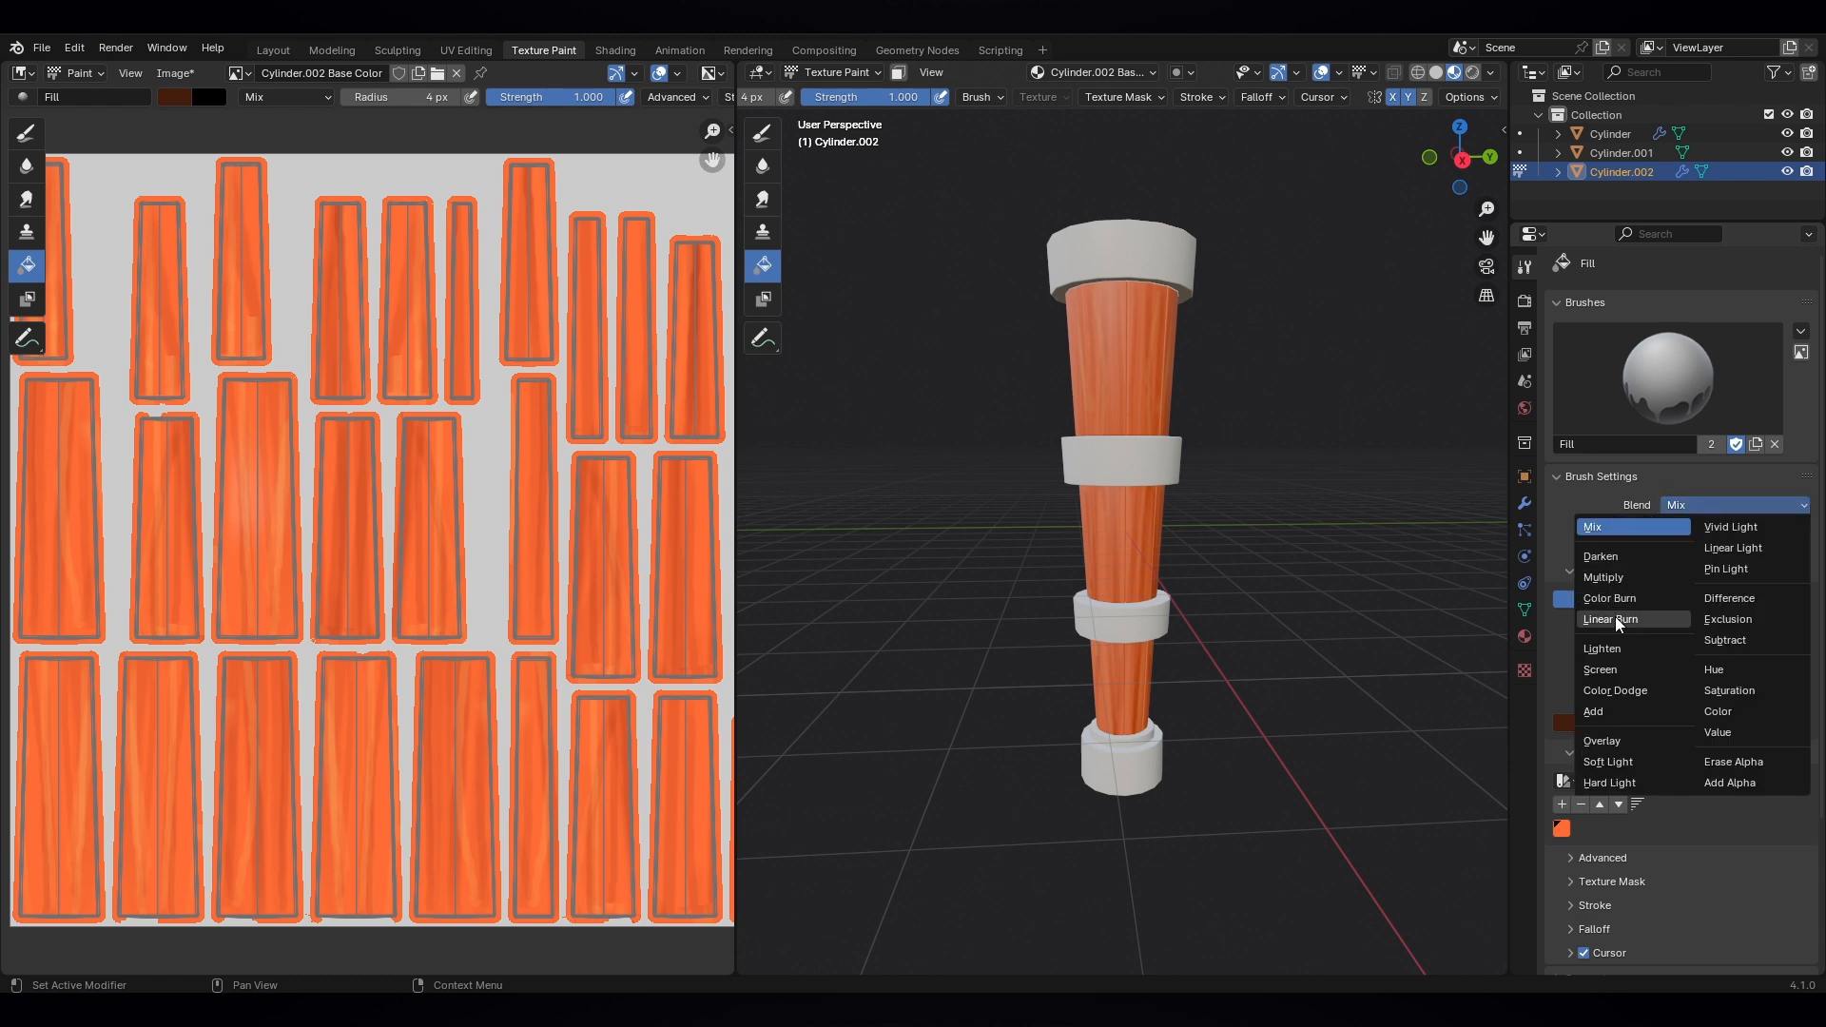
left_click(1616, 577)
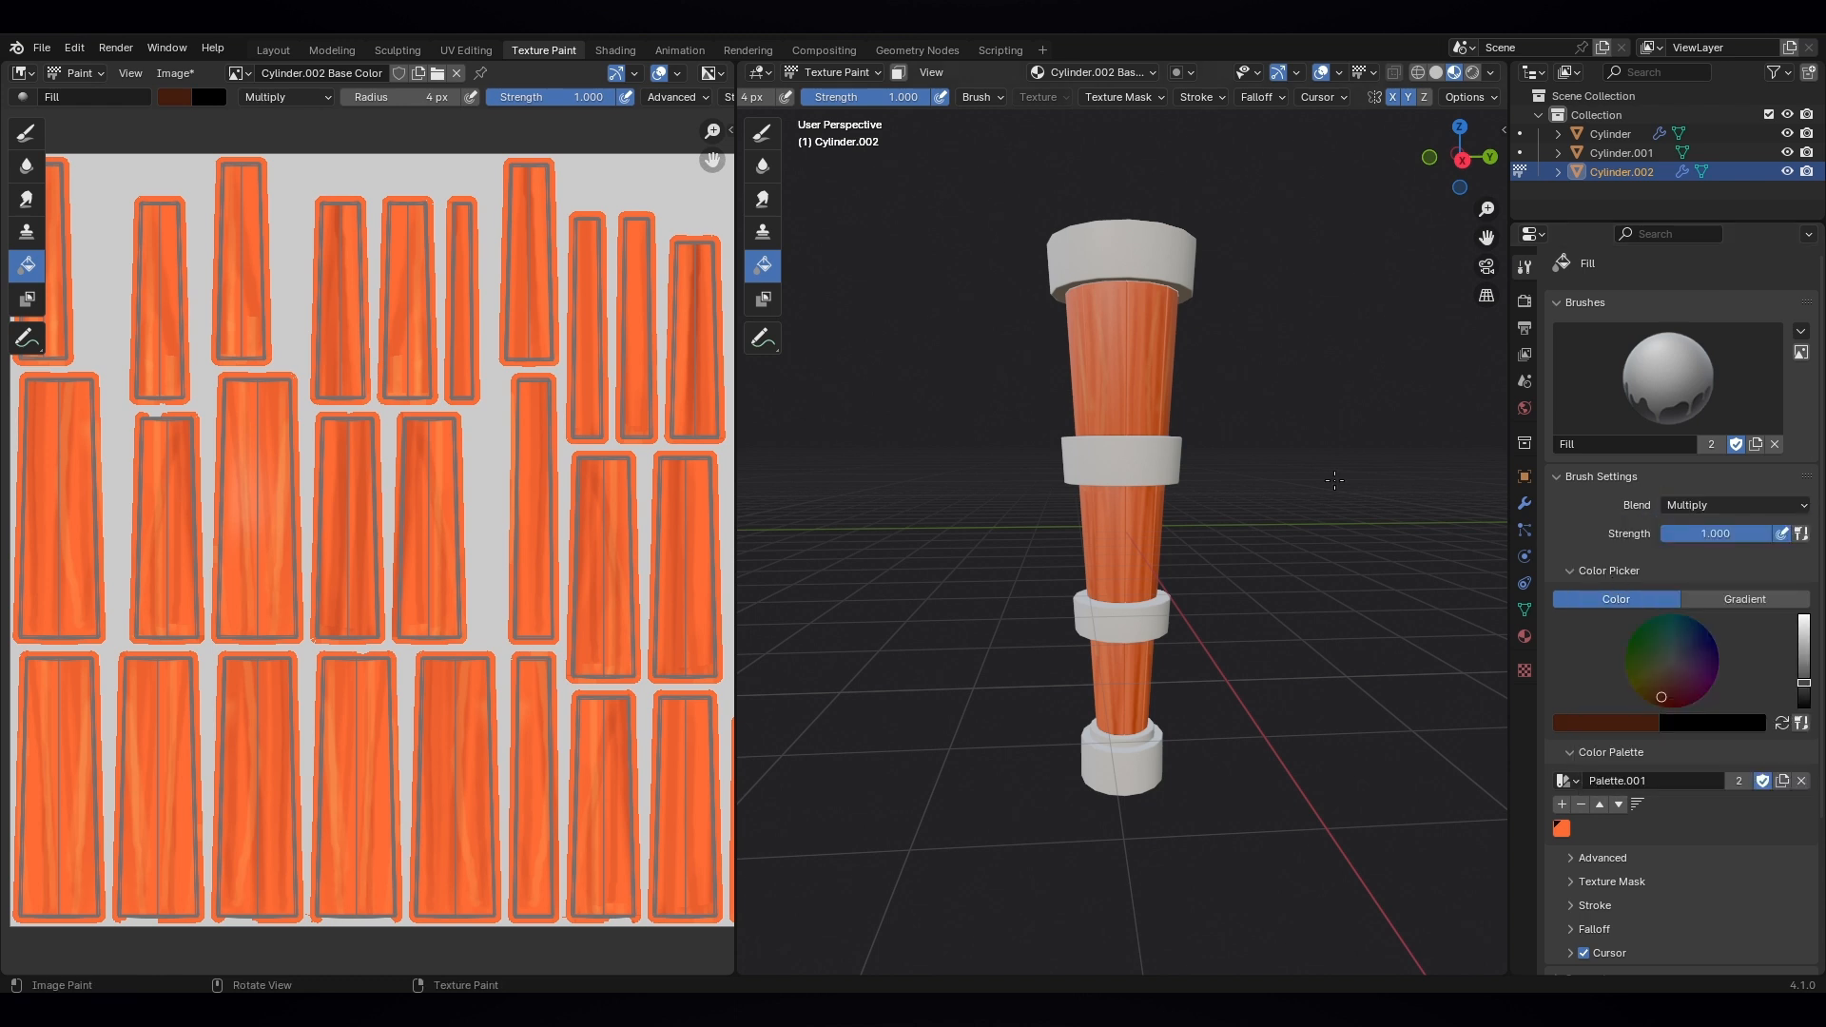
- Try filling the tube sections with the dark brown at full strength, and undo the fill
left_click(1135, 382)
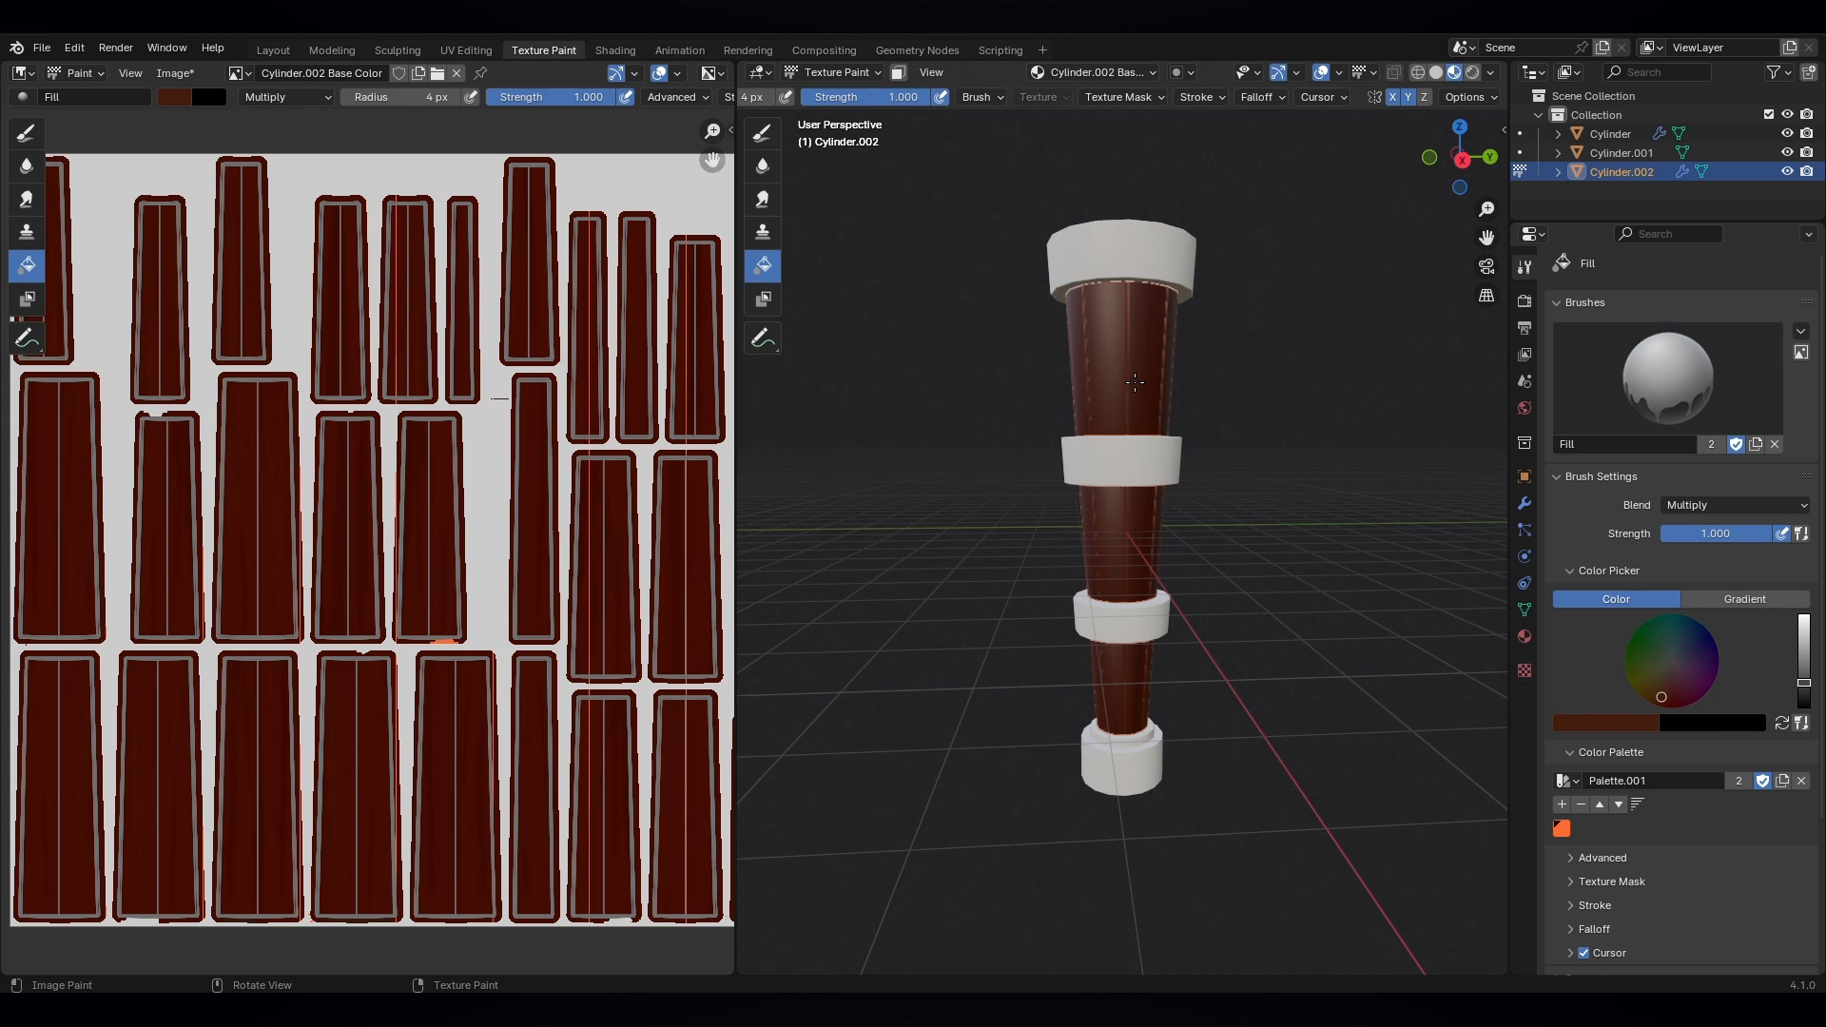
key("ctrl+z")
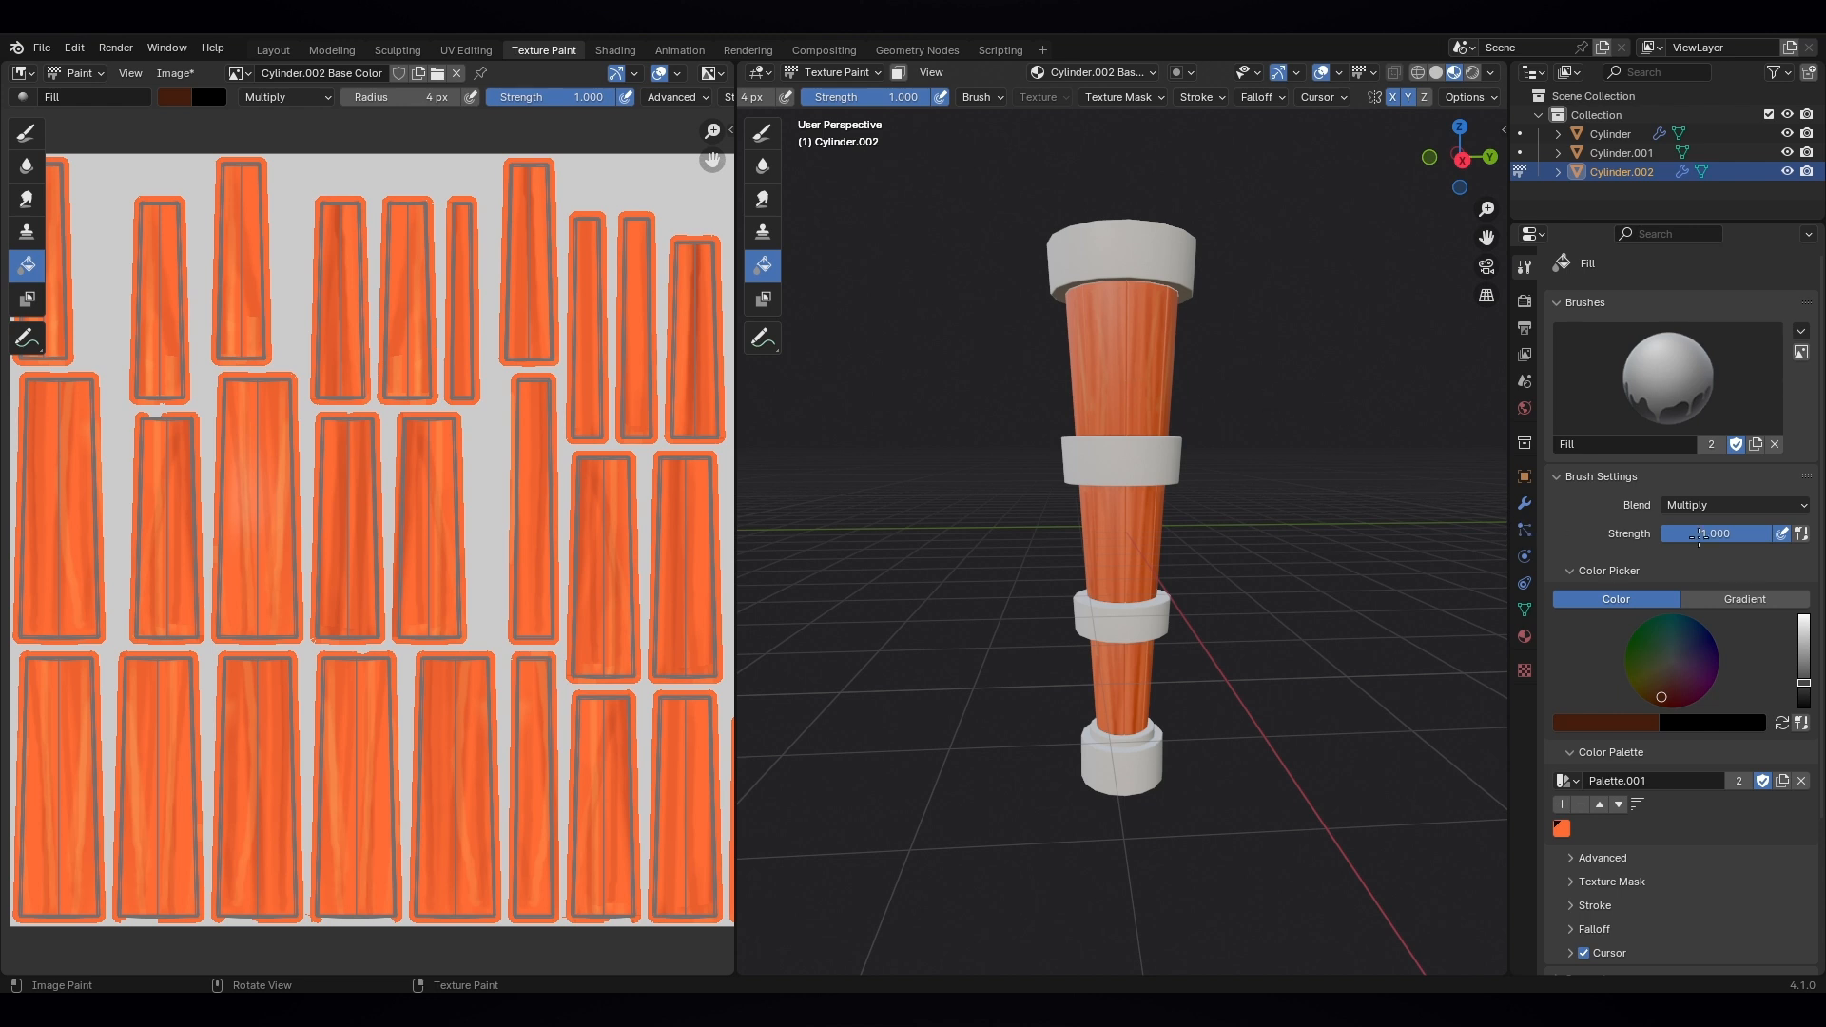
- Lower the fill strength to 0.2 and darken the tube sections with the brown Multiply fill
key("Return")
left_click(1692, 534)
type(".")
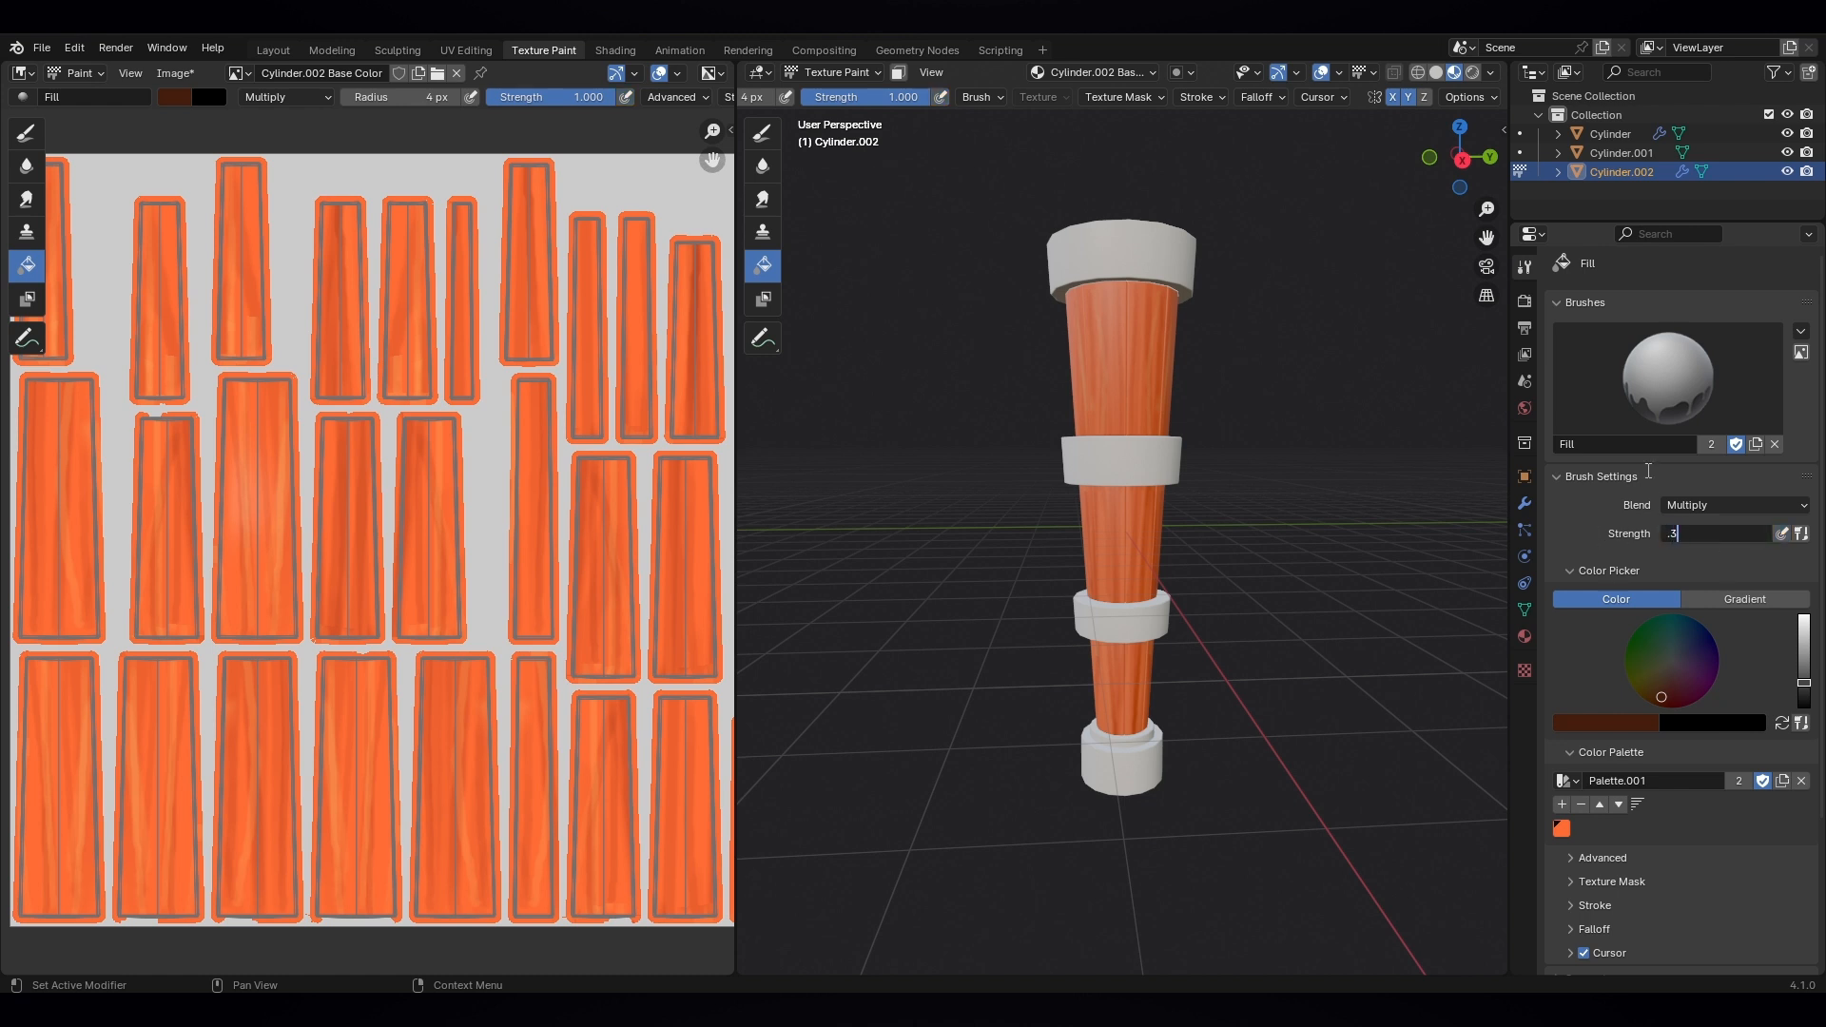
type("3")
key("Return")
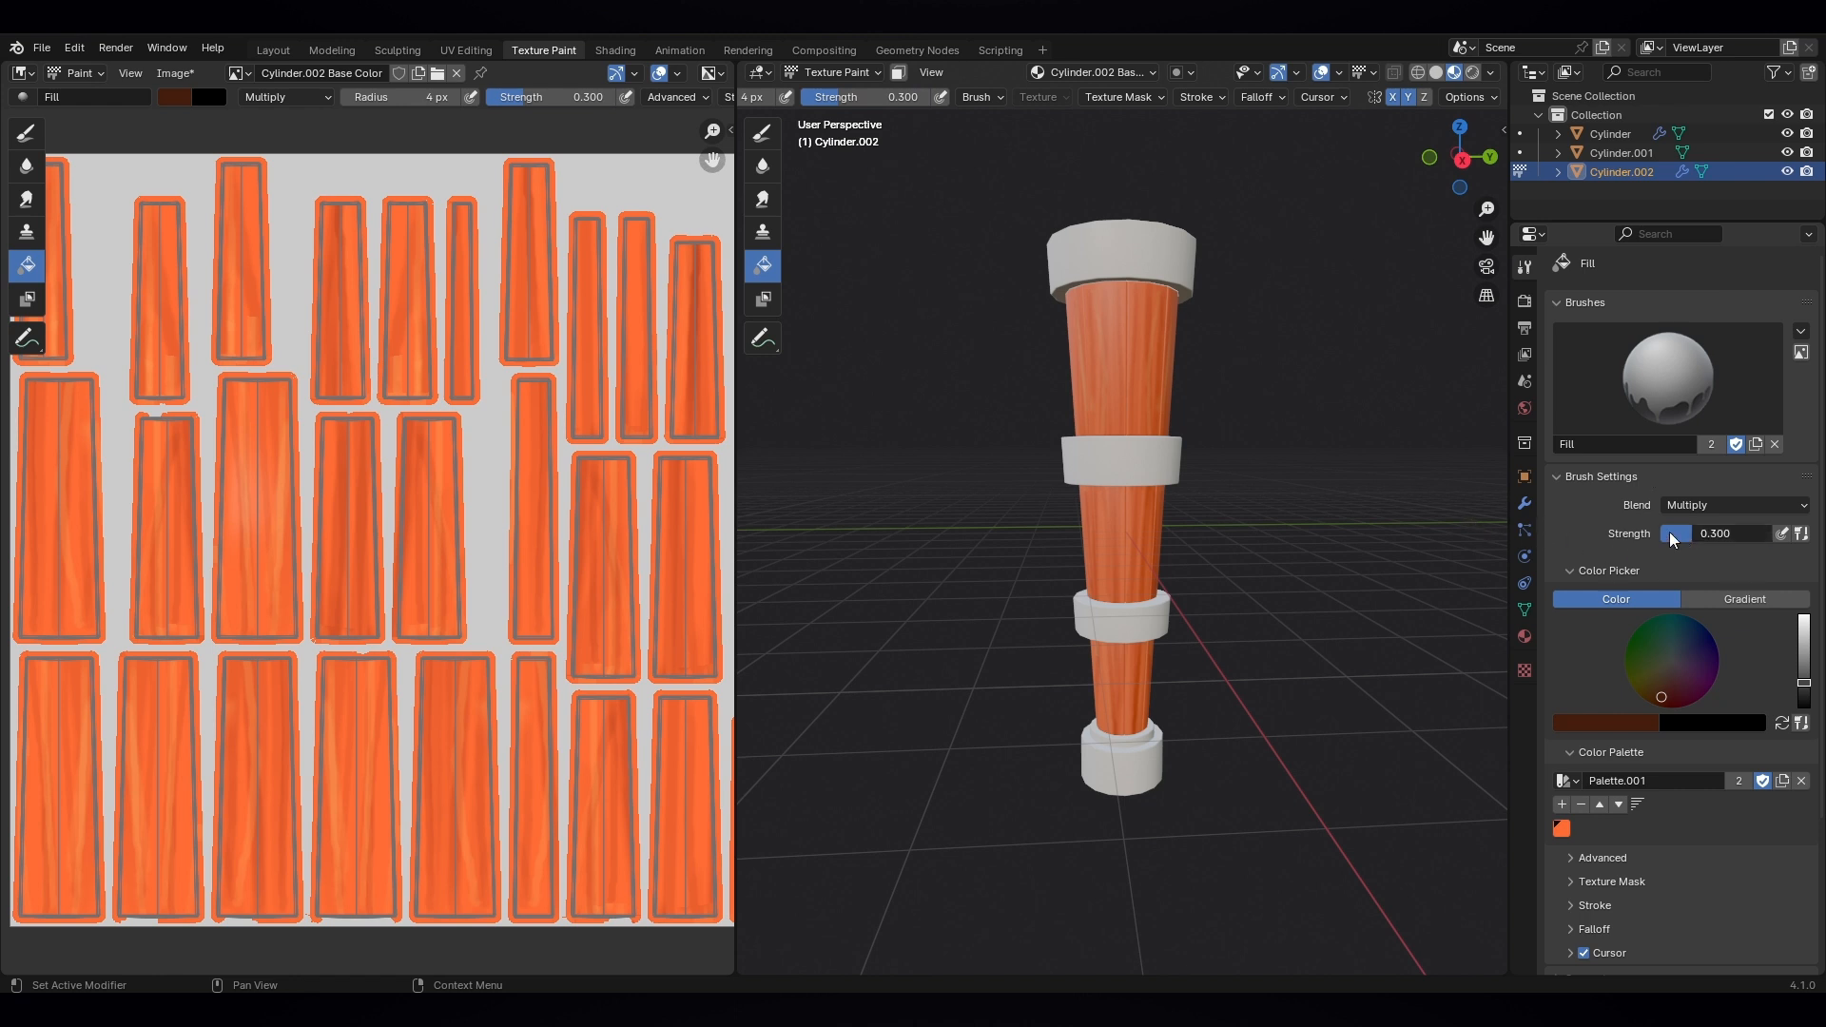
left_click(1633, 534)
type(".2")
key("Return")
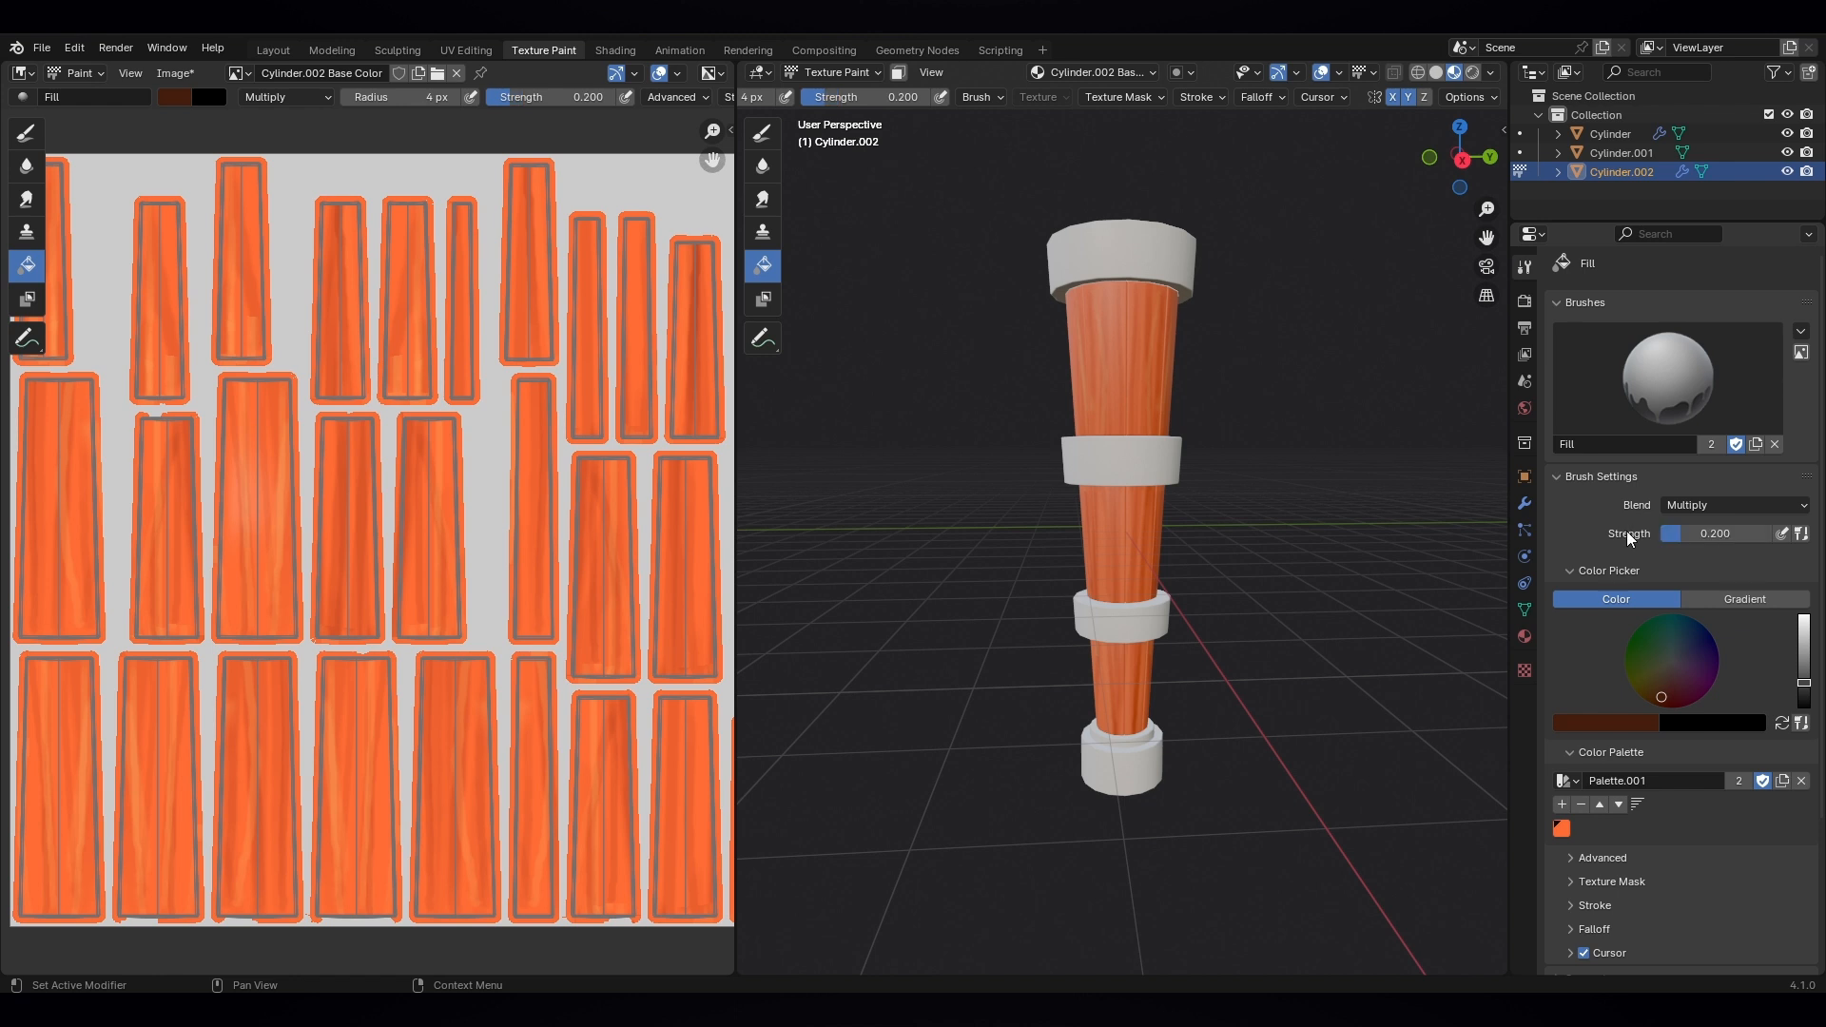
left_click(1161, 503)
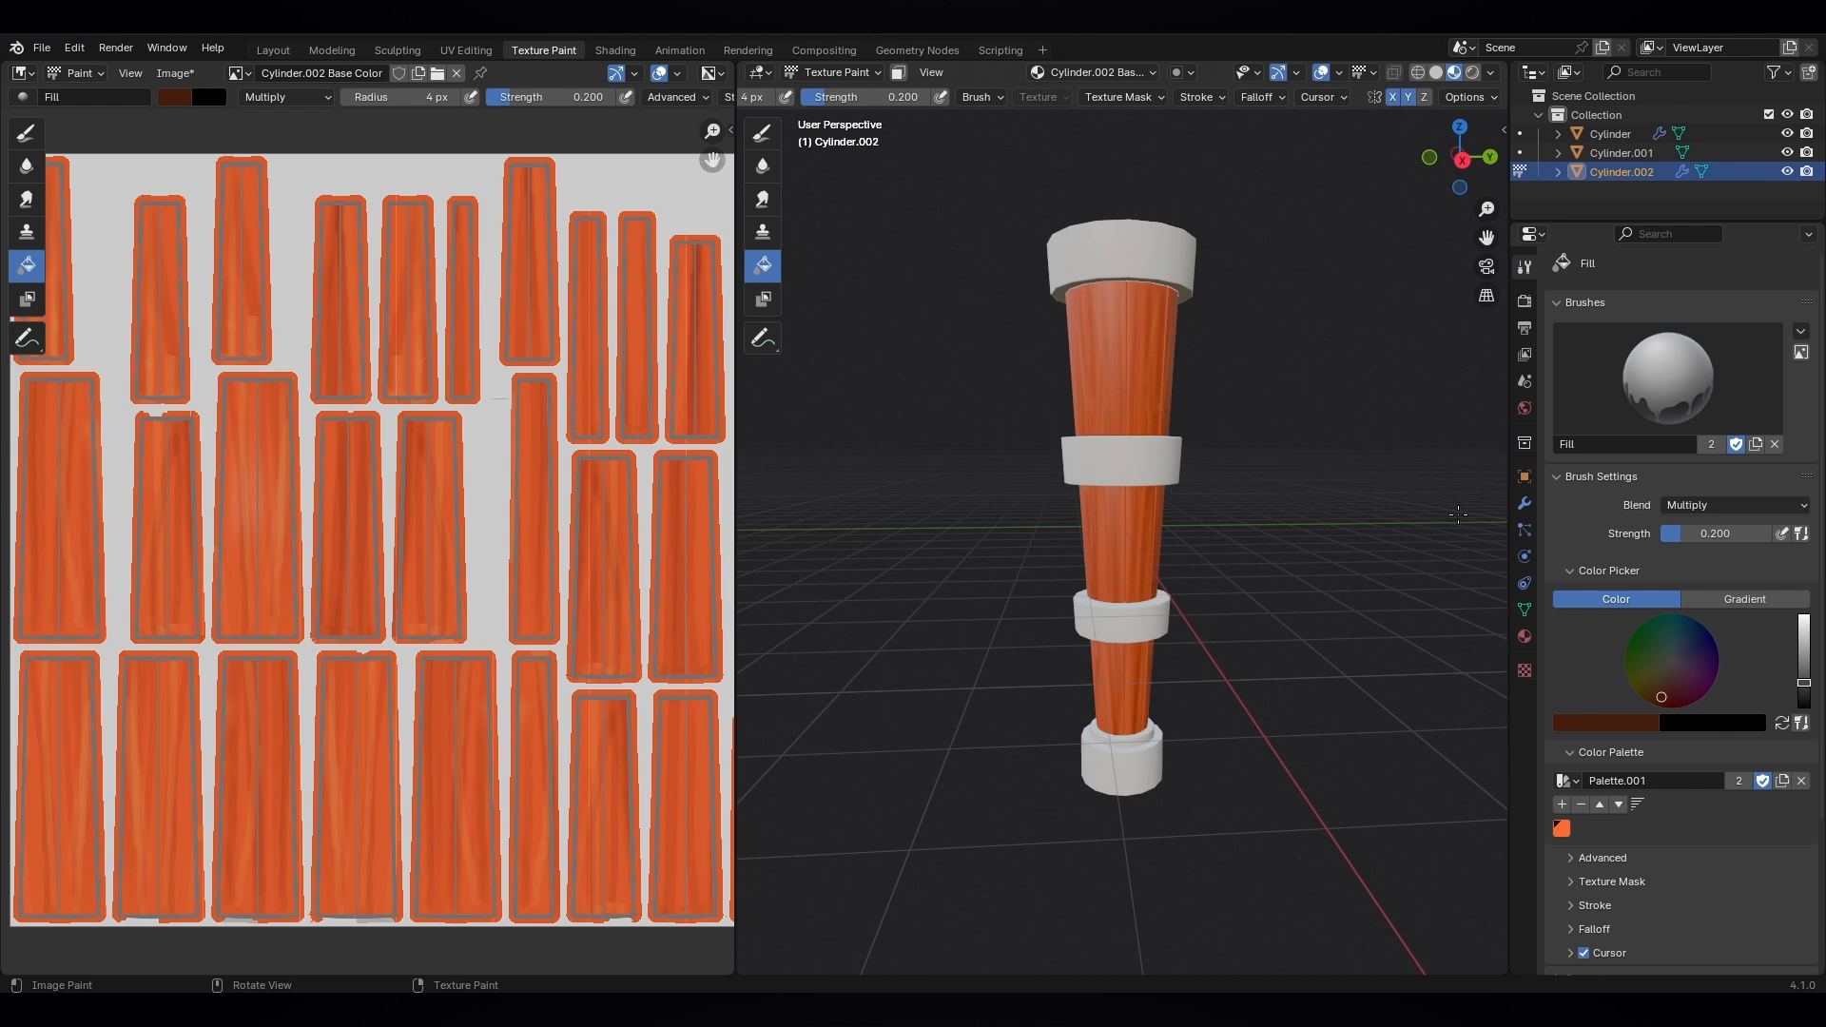
- Set the fill strength to 0.1 and apply a second, subtler brown Multiply fill to the tube sections
type(".")
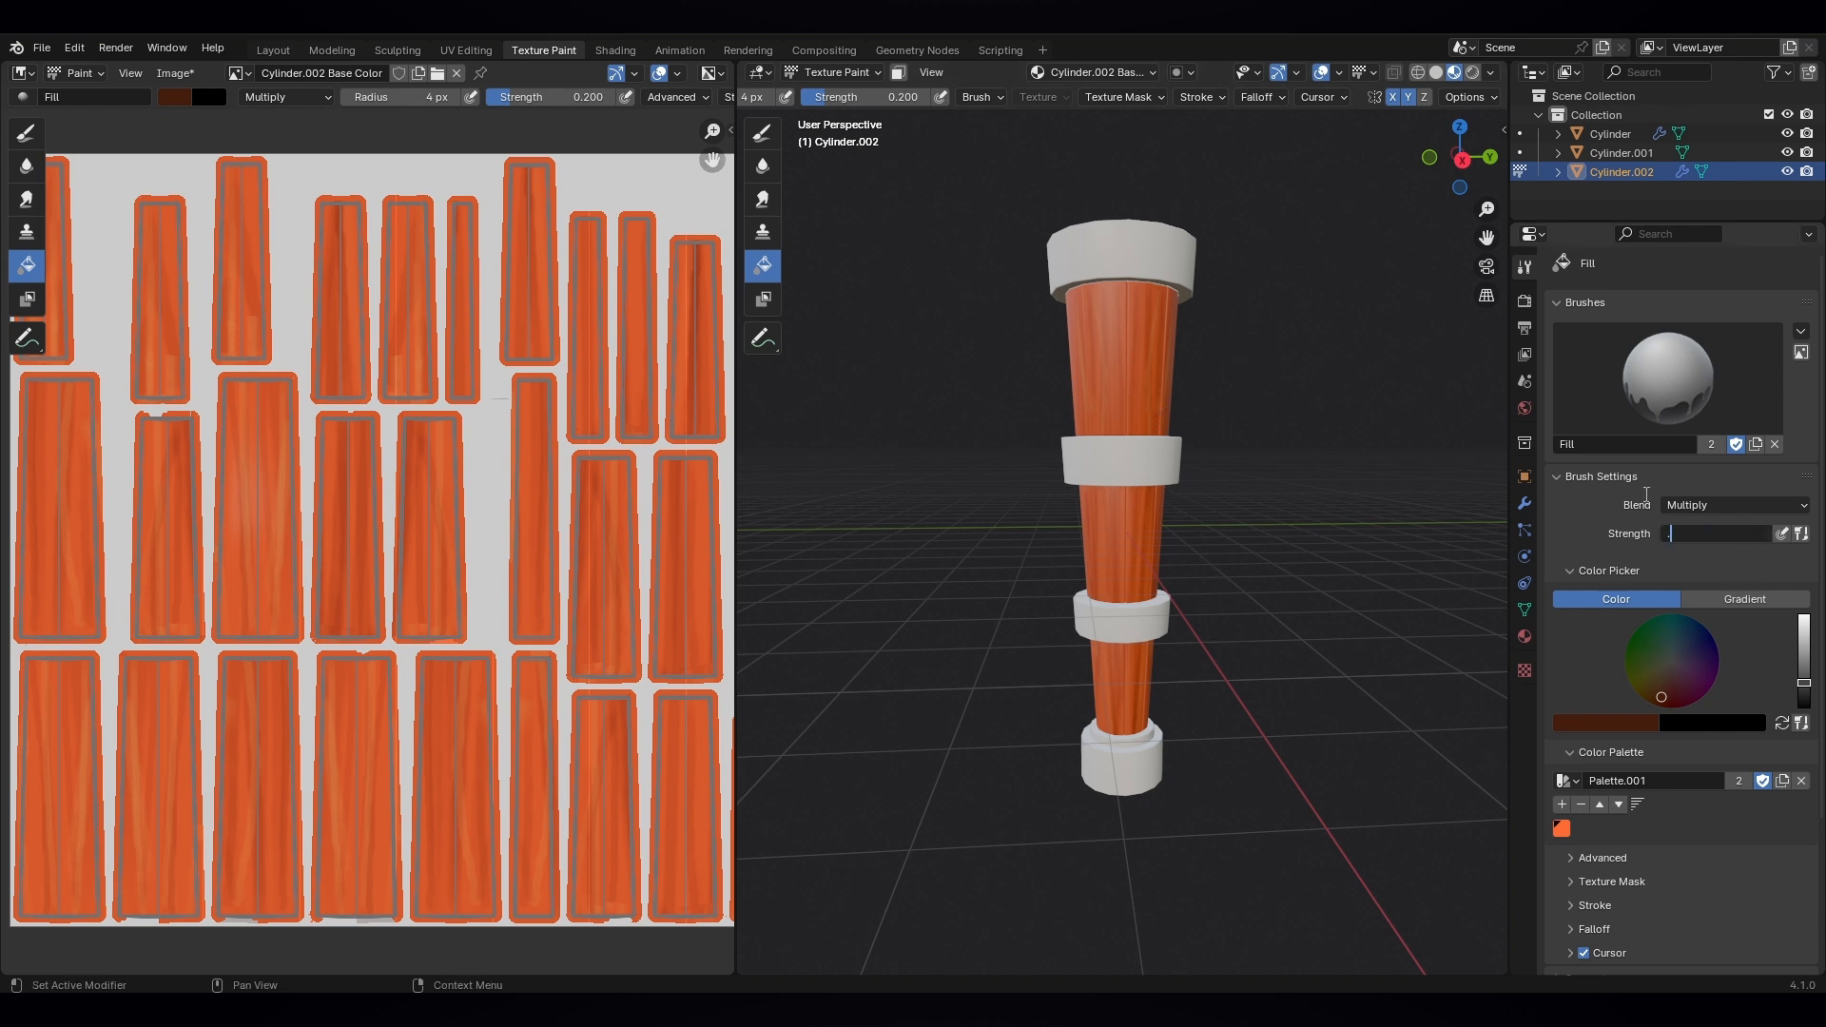
type("1")
key("Return")
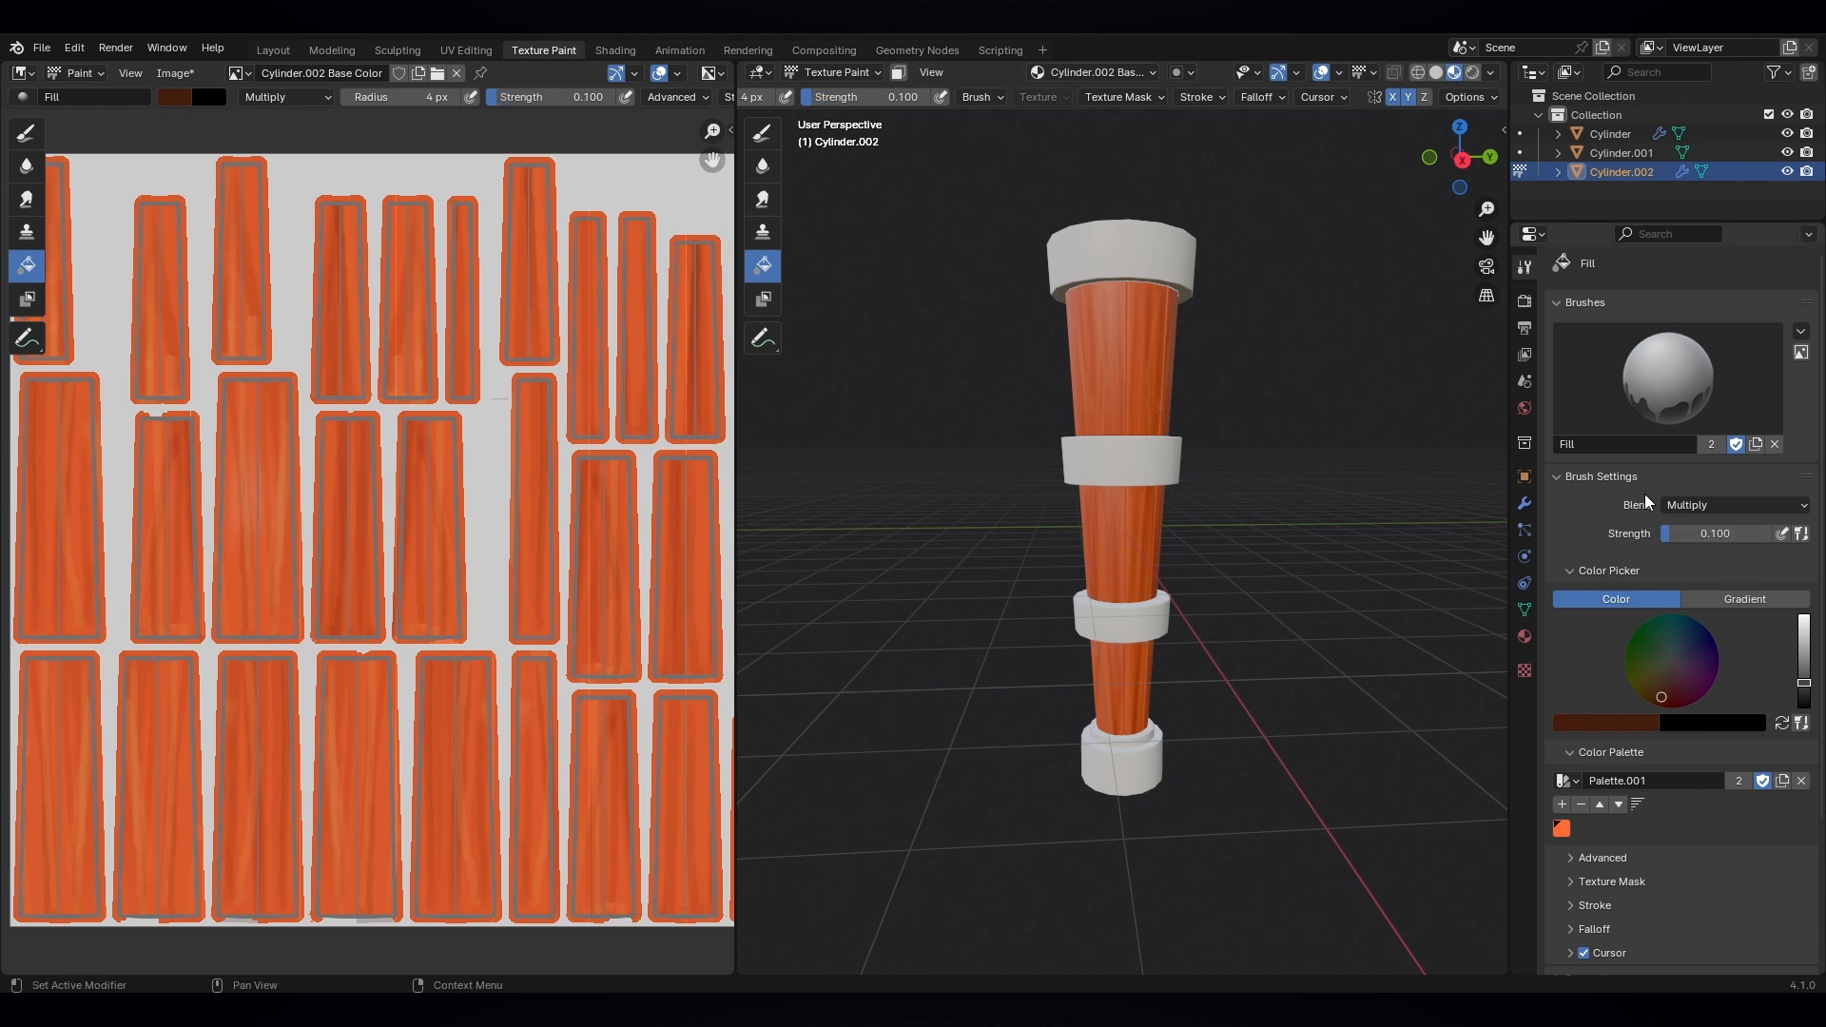
left_click(1149, 411)
middle_click_drag(1126, 407, 1132, 472)
scroll(1129, 471, "up", 3)
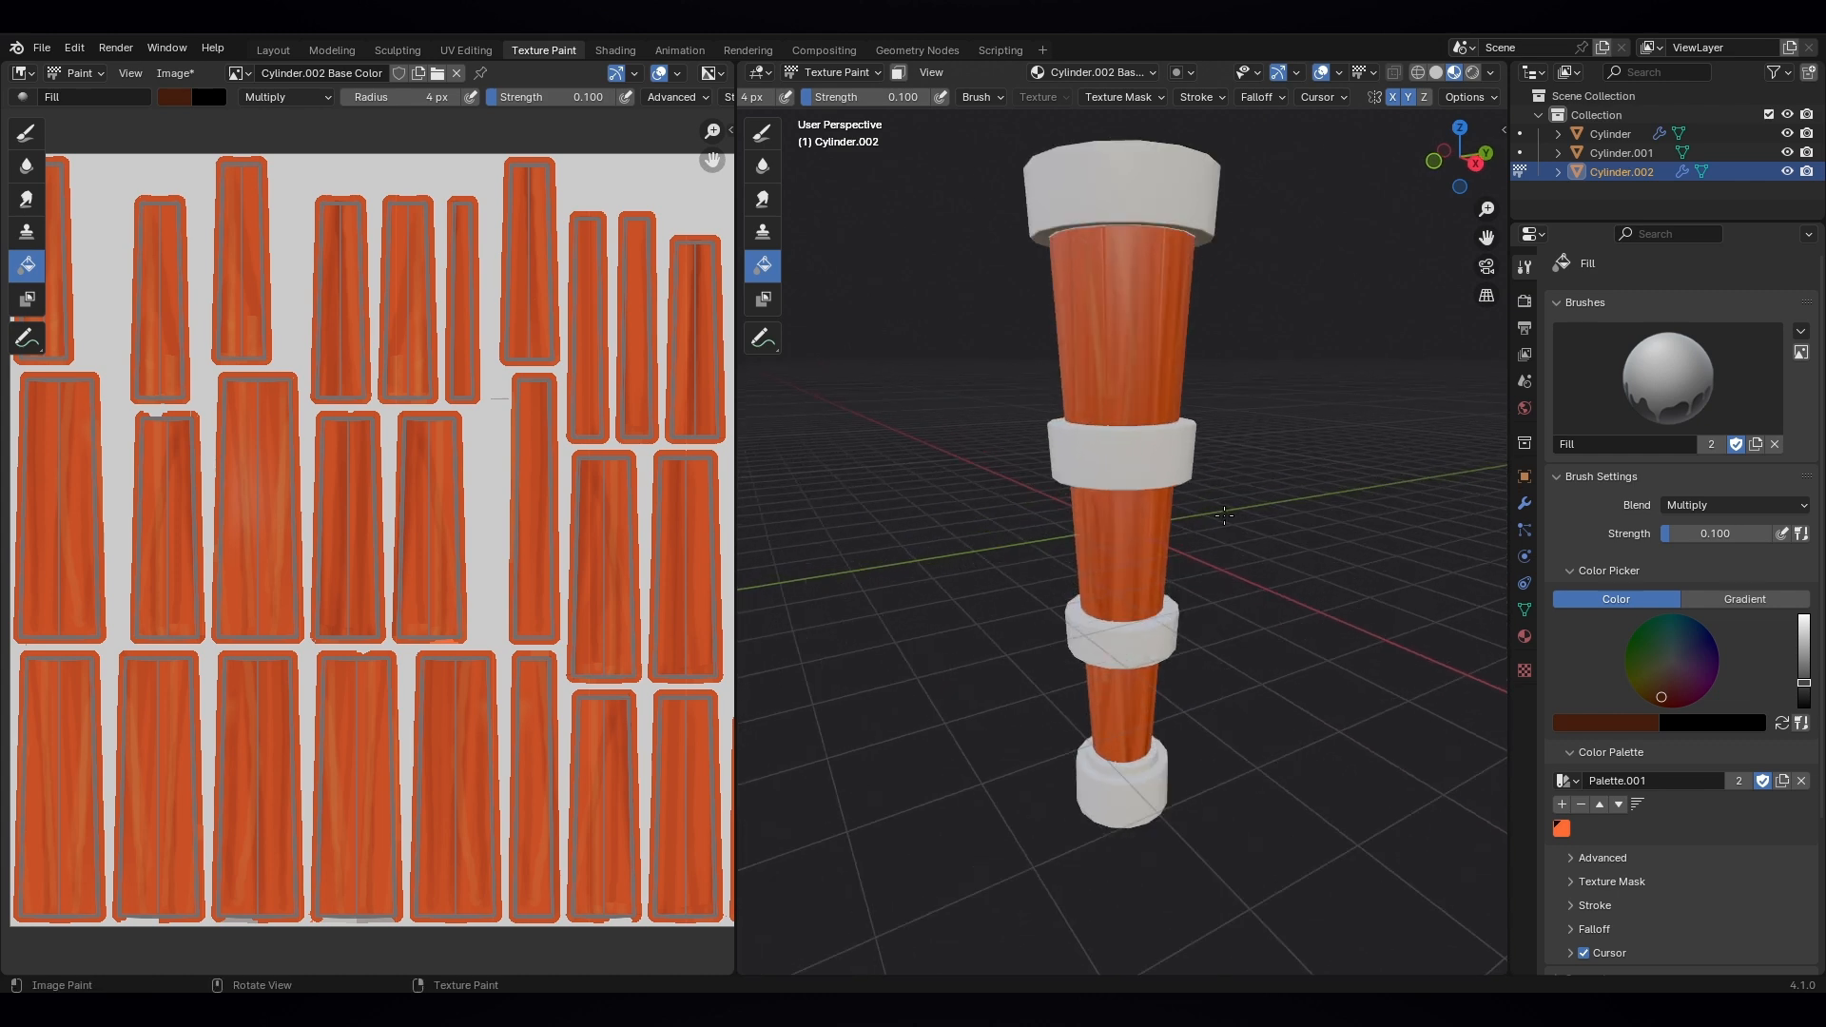
middle_click_drag(1225, 514, 1207, 508)
scroll(1212, 518, "down", 1)
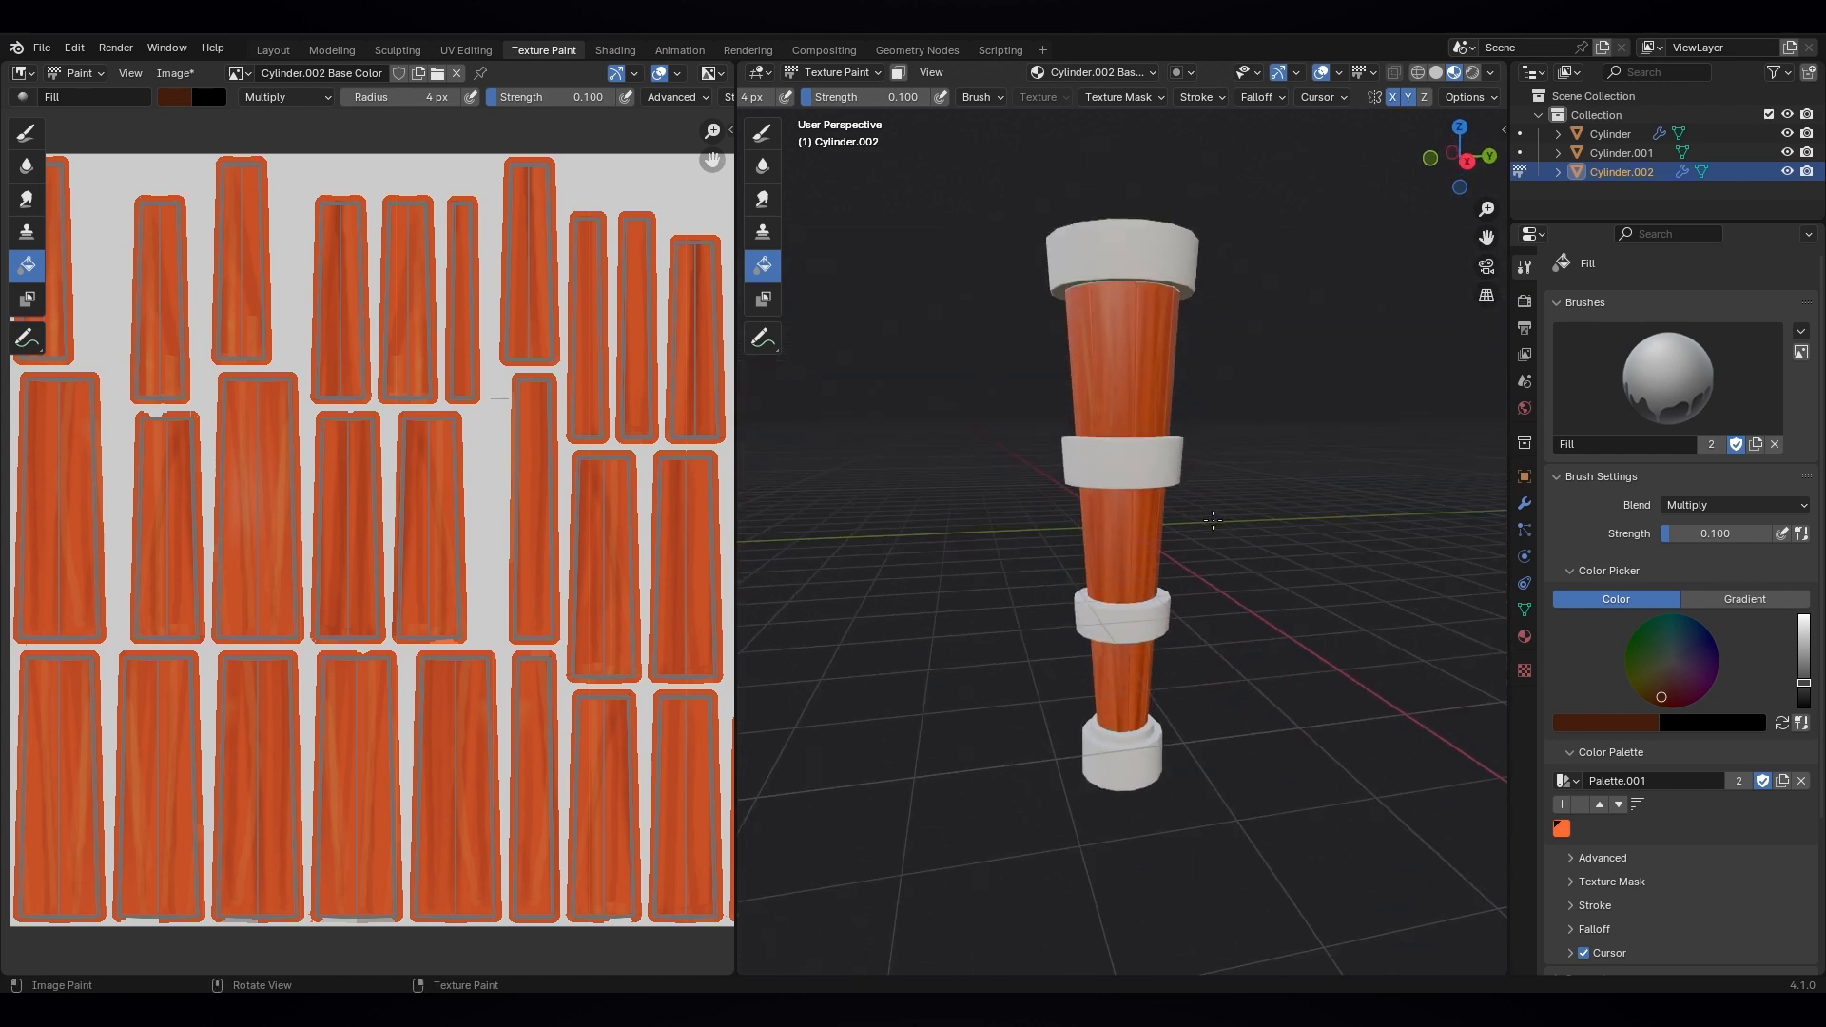
- Return to the Draw brush, set it to Multiply with dark brown, and paint thin dark grain lines on the tubes
left_click(762, 138)
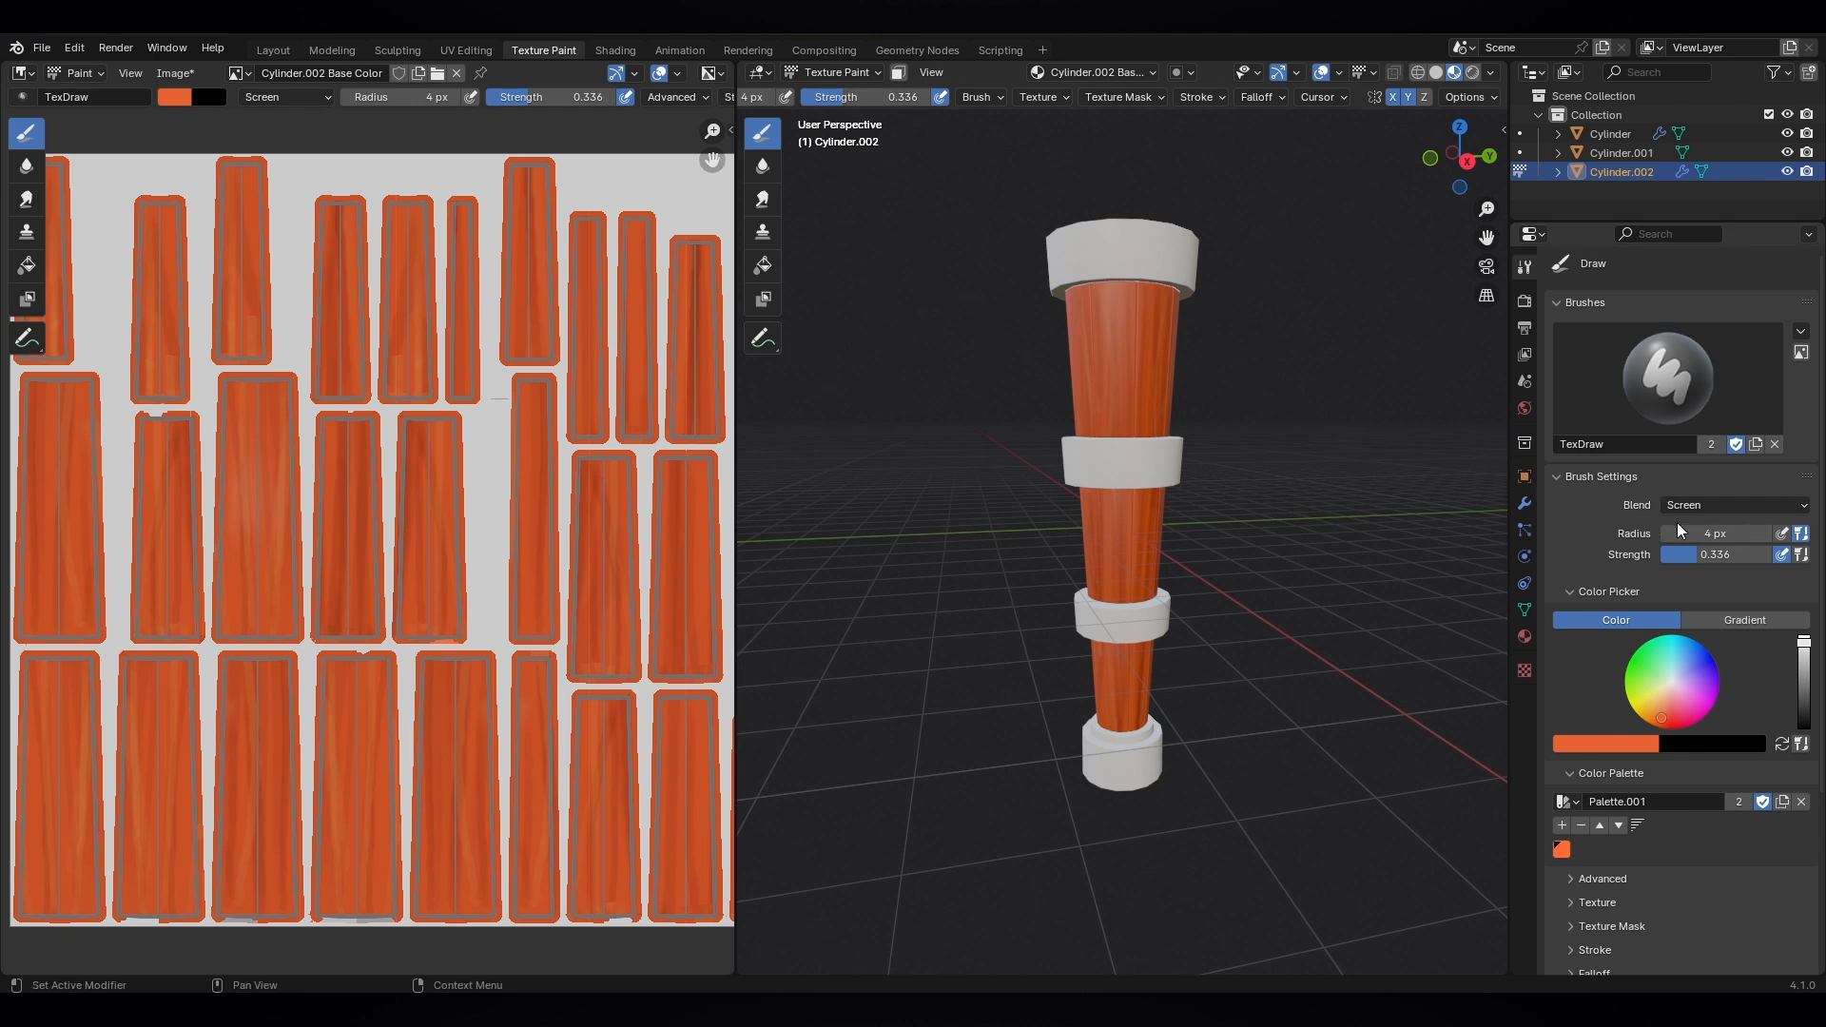
left_click(1698, 505)
left_click(1632, 577)
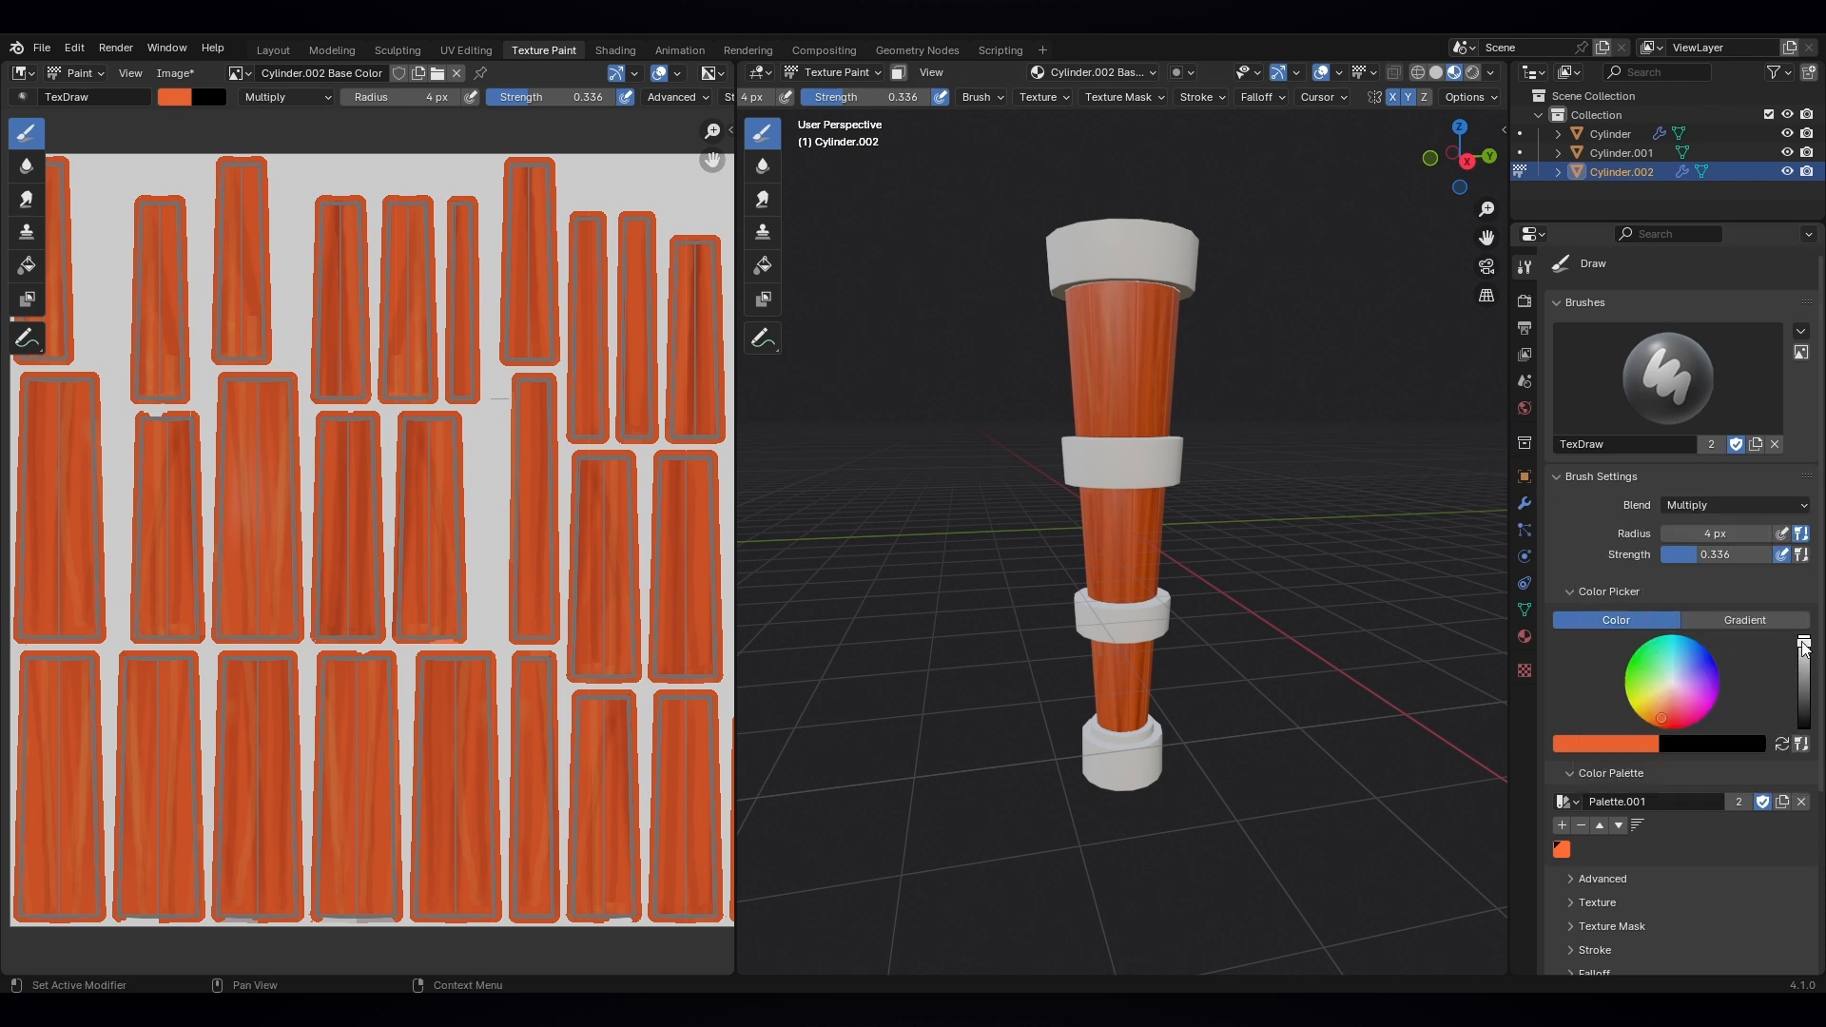
mouse_move(1796, 699)
left_mouse_down()
mouse_move(1799, 725)
mouse_move(1800, 694)
left_mouse_up()
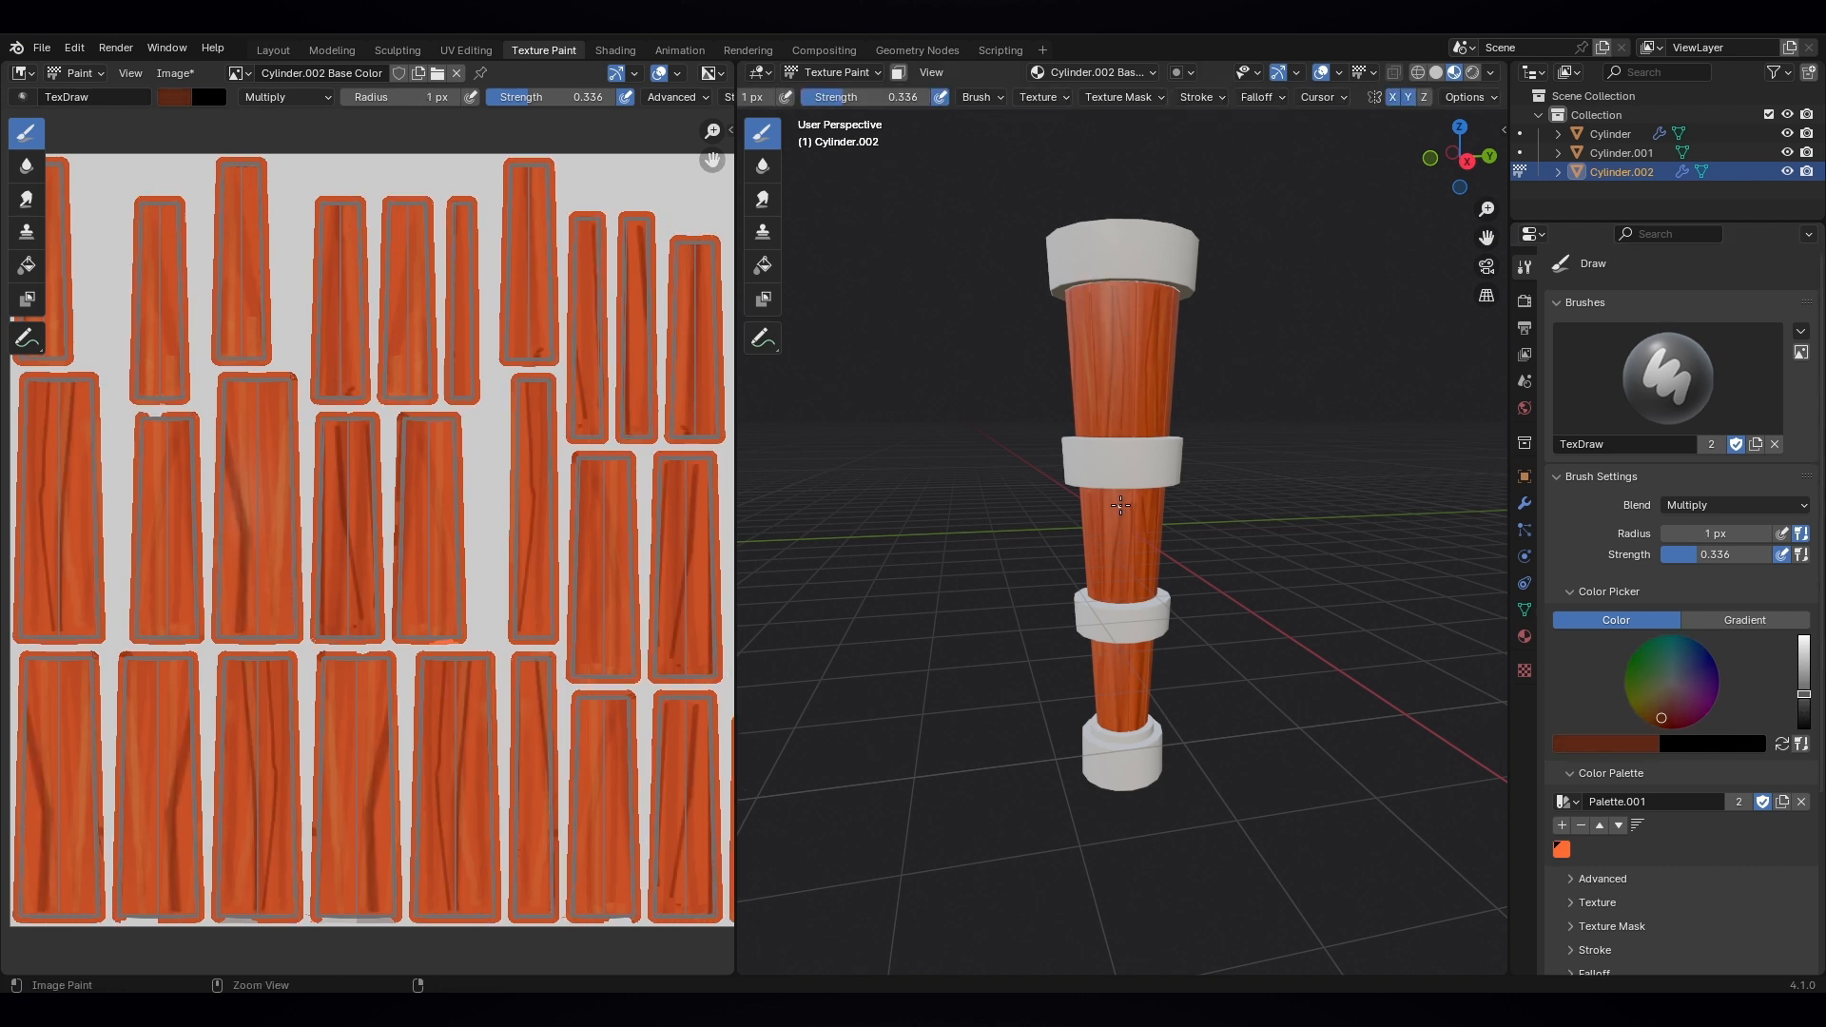
middle_click_drag(1120, 505, 1134, 355)
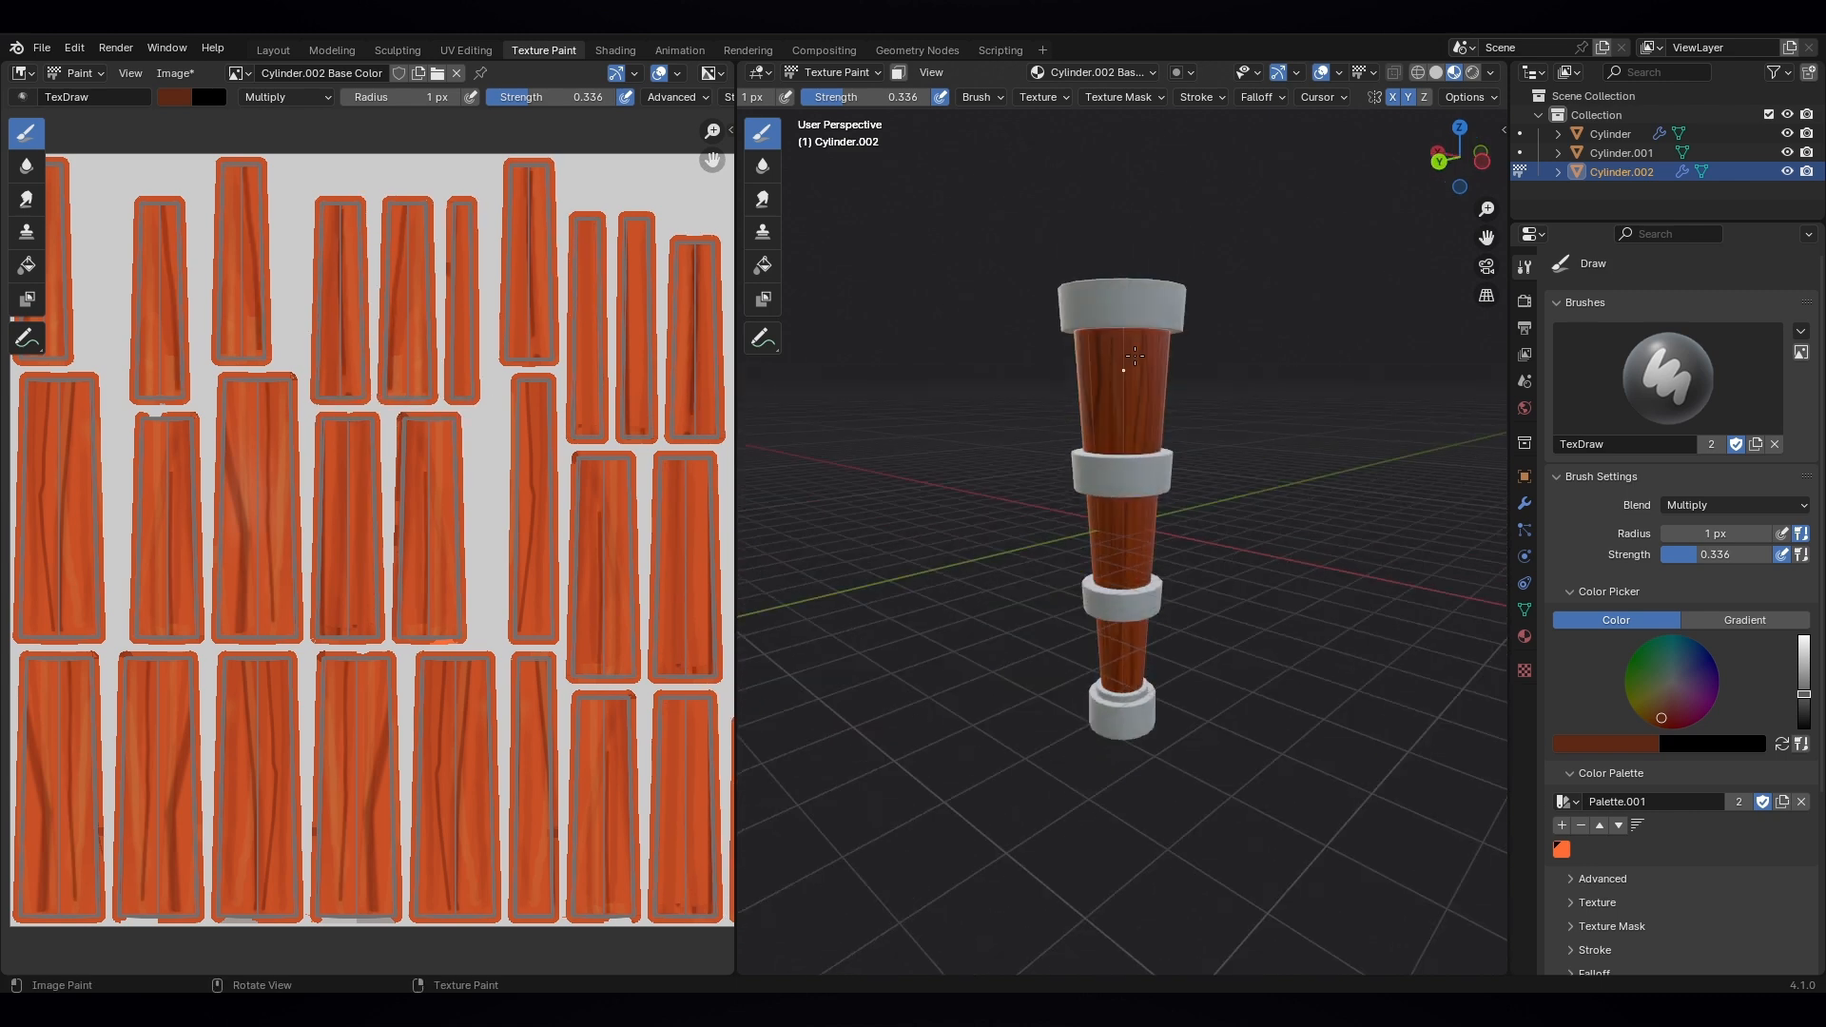
left_click_drag(1134, 355, 1134, 372)
- Adjust the brush's stroke settings and, in the right side view, paint a straight dark seam down the upper tube's middle
scroll(1199, 362, "up", 5)
mouse_move(1134, 373)
middle_mouse_down()
mouse_move(1198, 361)
mouse_move(1204, 222)
middle_mouse_up()
key("KP_3")
scroll(1204, 222, "down", 2)
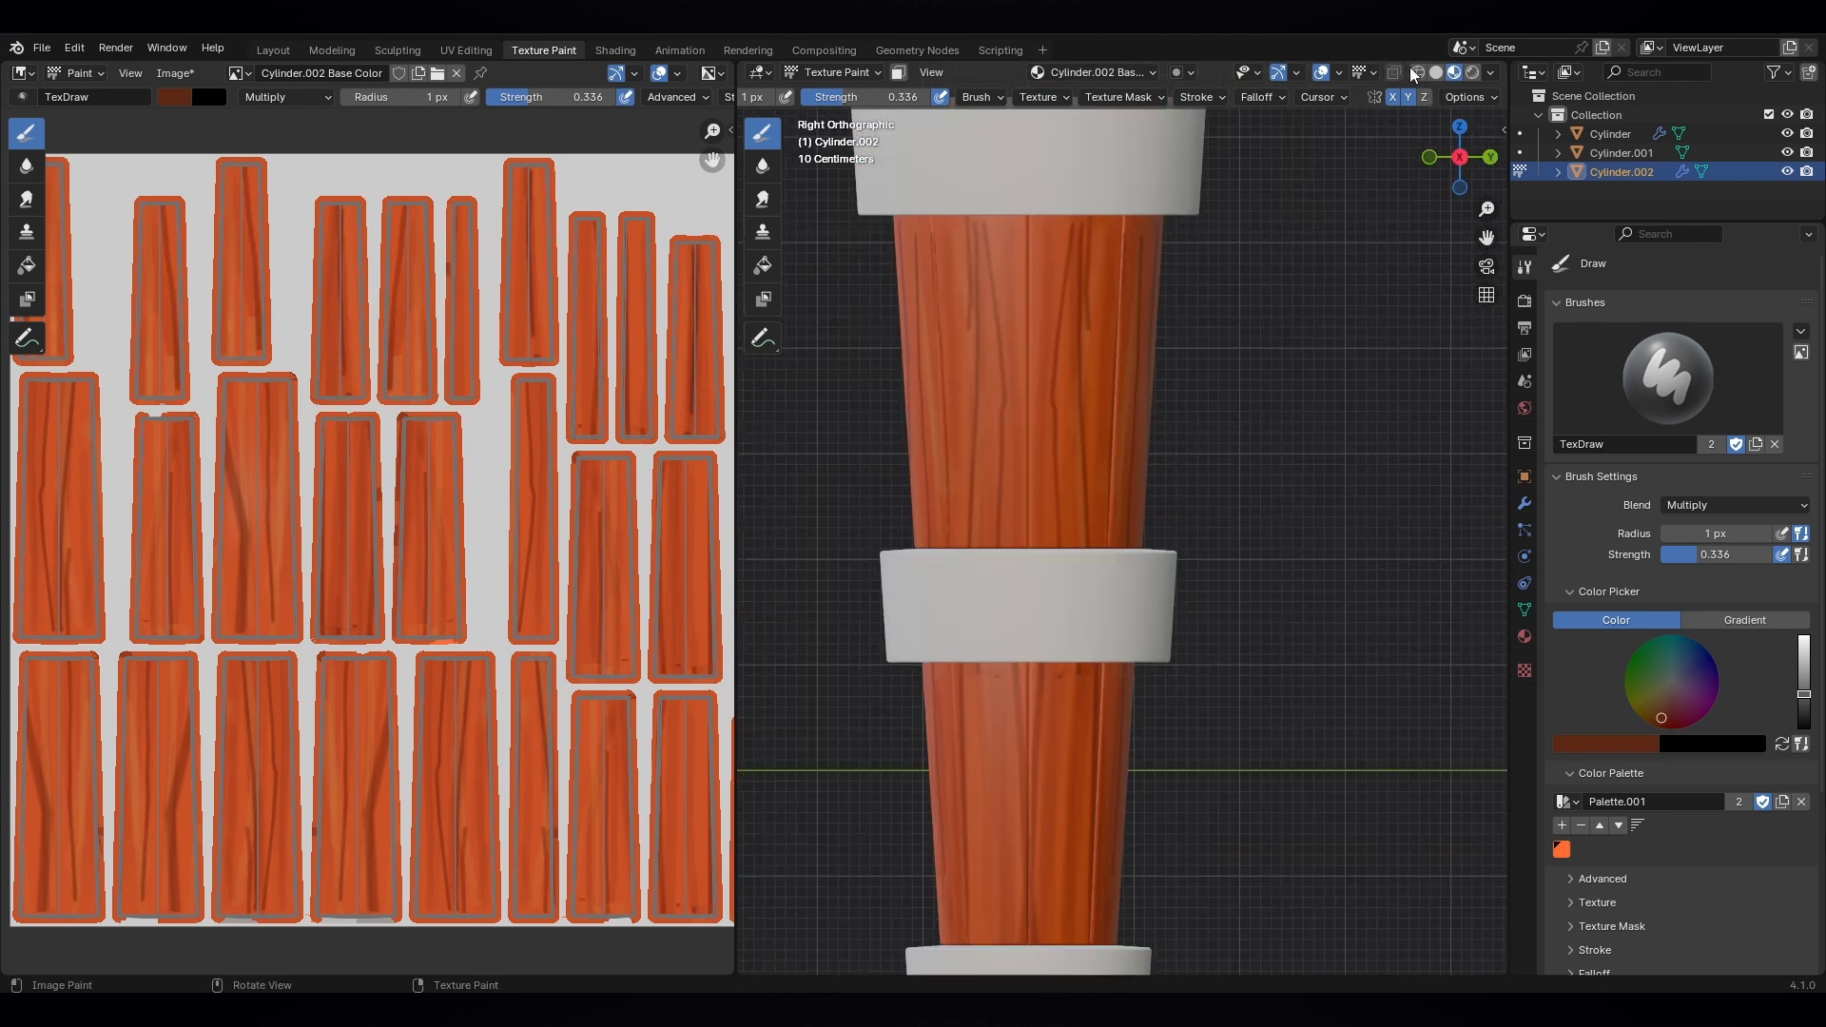
left_click(1261, 97)
mouse_move(1202, 97)
left_click(1087, 348)
mouse_move(1029, 214)
left_mouse_down()
mouse_move(1029, 485)
mouse_move(1038, 149)
left_mouse_up()
left_click_drag(1038, 149, 1027, 576)
- Set the brush to Screen blending, bright orange and 0.647 strength, and turn off X and Y mirroring
left_click(1735, 505)
left_click(1618, 677)
left_click_drag(1803, 694, 1803, 645)
mouse_move(1027, 231)
left_mouse_down()
mouse_move(1024, 463)
mouse_move(1023, 288)
left_mouse_up()
left_click_drag(1392, 97, 1407, 97)
mouse_move(1026, 243)
left_mouse_down()
mouse_move(1026, 523)
mouse_move(1025, 224)
left_mouse_up()
left_click_drag(1707, 555, 1742, 554)
- Paint straight light highlight lines along the central and side seams of the upper tube section
left_click_drag(1026, 233, 1027, 533)
left_click(1202, 97)
left_click(1087, 348)
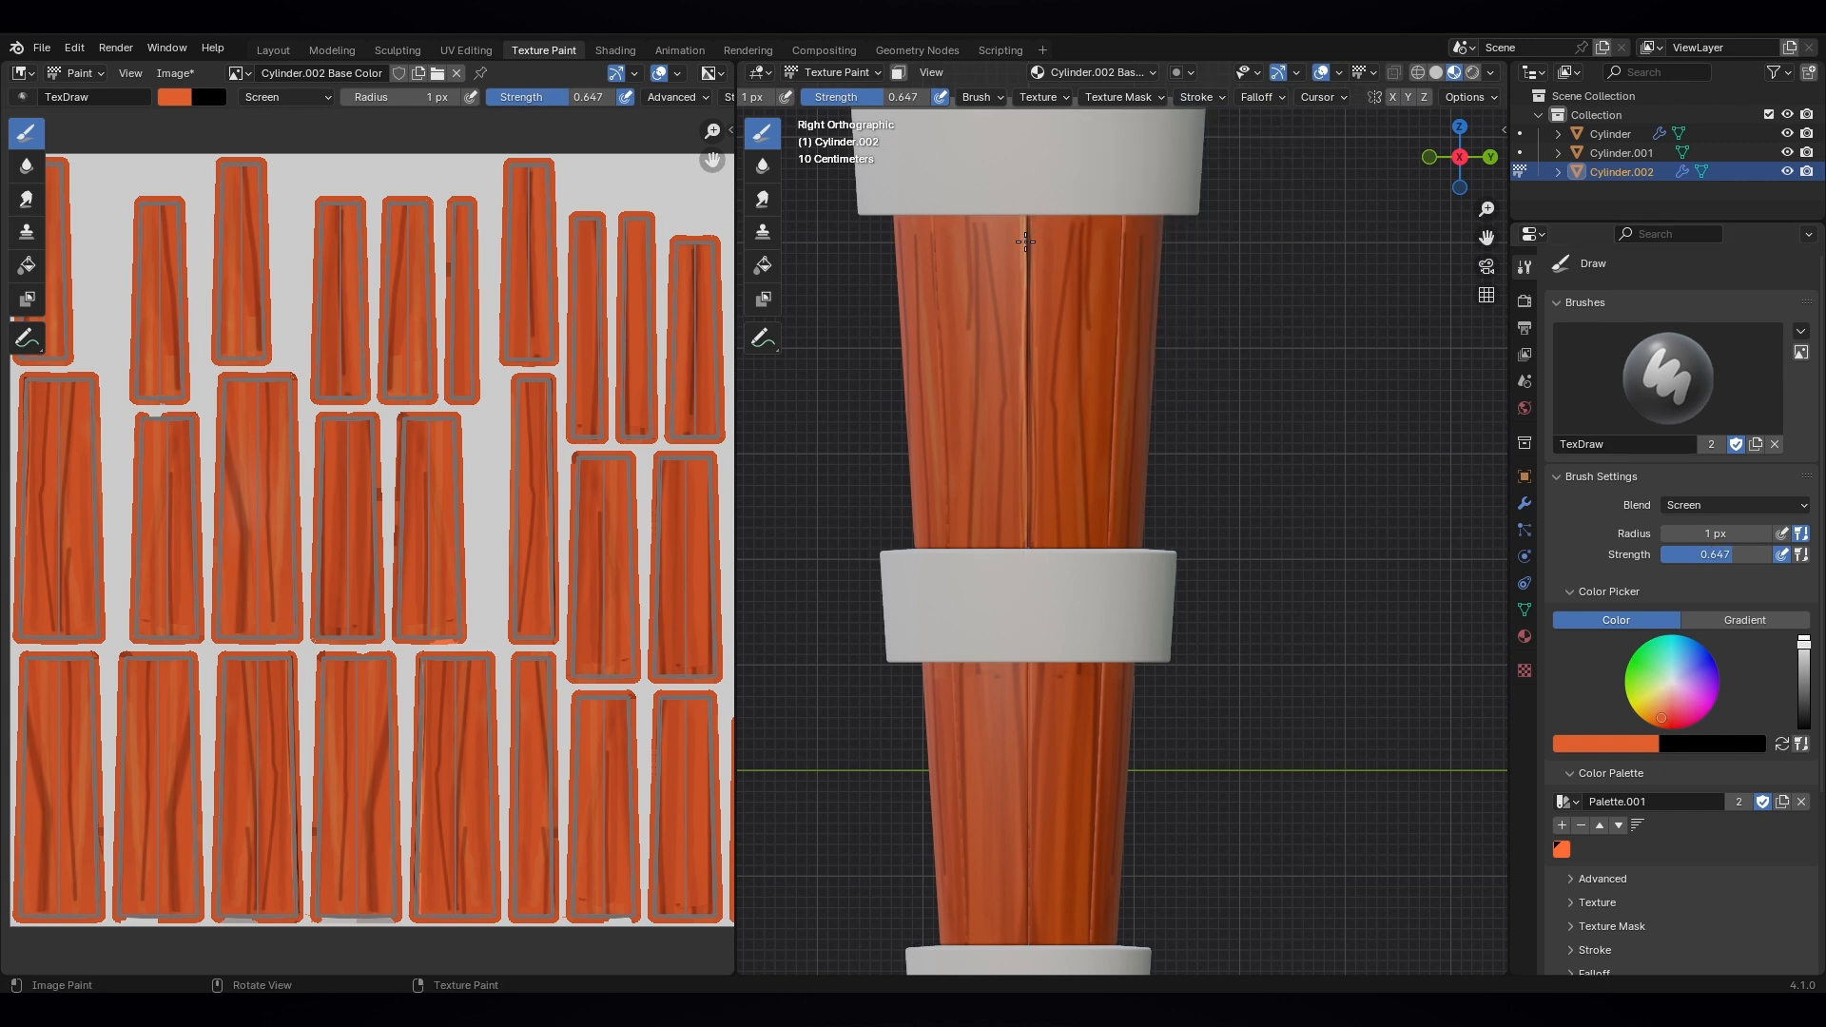
left_click_drag(1026, 228, 1024, 530)
left_click_drag(1122, 221, 1104, 541)
left_click_drag(1121, 221, 1111, 414)
- Paint light orange highlight lines down the center and both sides of the middle tube section
middle_click_drag(1050, 648, 1086, 331, "shift")
left_click_drag(1063, 348, 1060, 623)
left_click_drag(1137, 346, 1124, 624)
left_click_drag(987, 347, 996, 518)
left_click_drag(995, 442, 1000, 625)
- Set the brush to Multiply with dark brown and paint a dark line beside the middle tube's central highlight
left_click(1734, 504)
left_click(1611, 580)
left_click_drag(1804, 646, 1804, 698)
left_click_drag(1063, 347, 1066, 416)
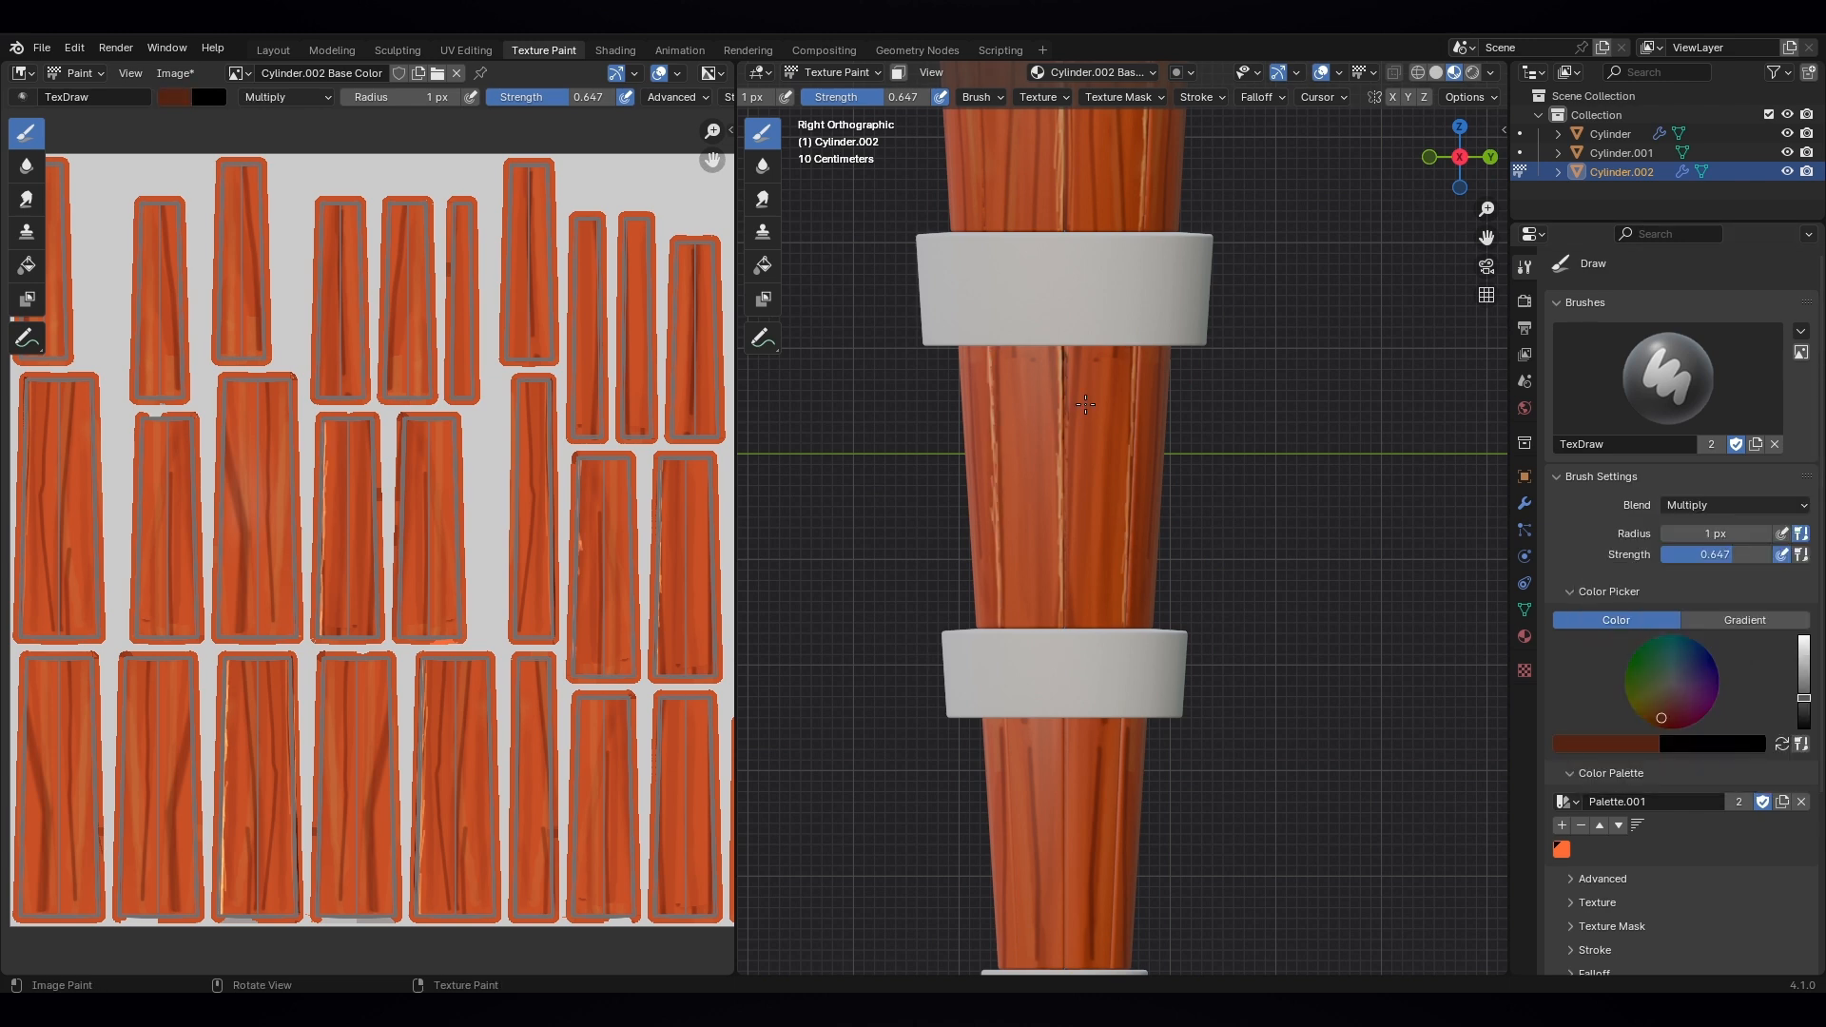
left_click_drag(1068, 493, 1067, 575)
left_click_drag(1065, 342, 1066, 623)
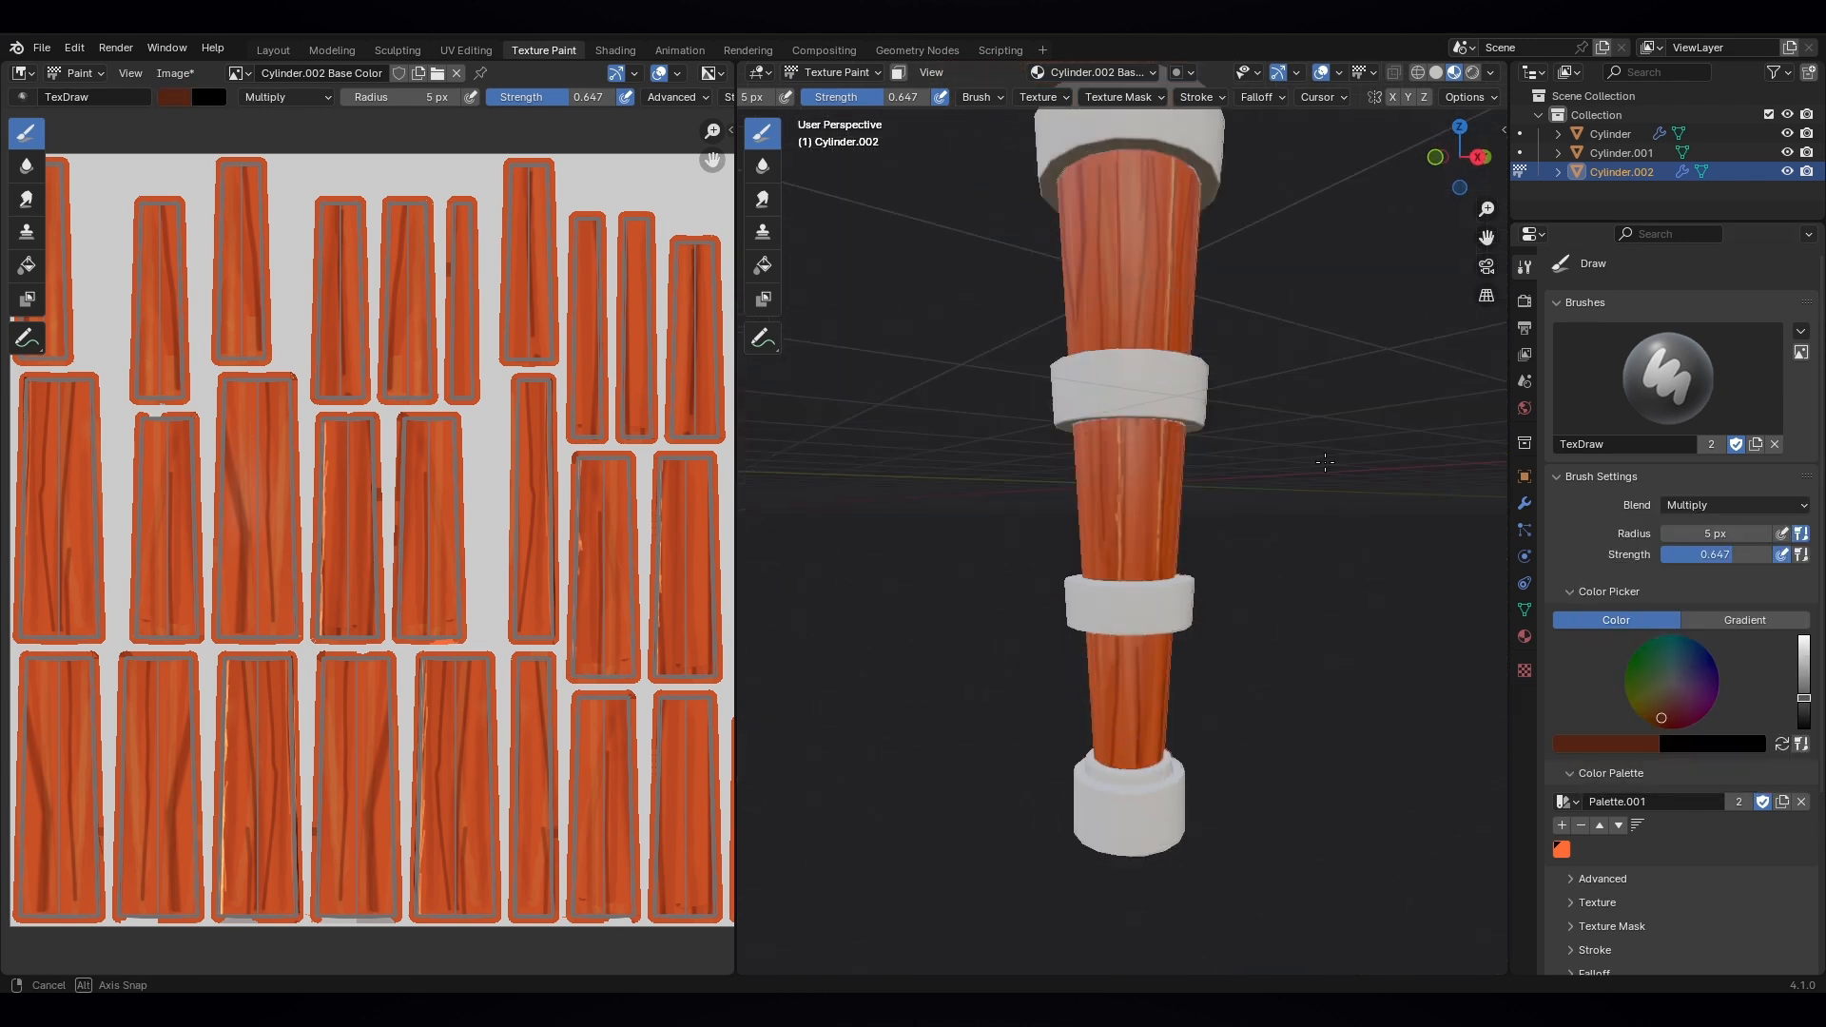
- Raise the brush strength to 0.966 and paint straight Screen-mode lines down the middle tube's seams from other angles
middle_click_drag(1265, 561, 1305, 579)
scroll(1305, 579, "up", 3)
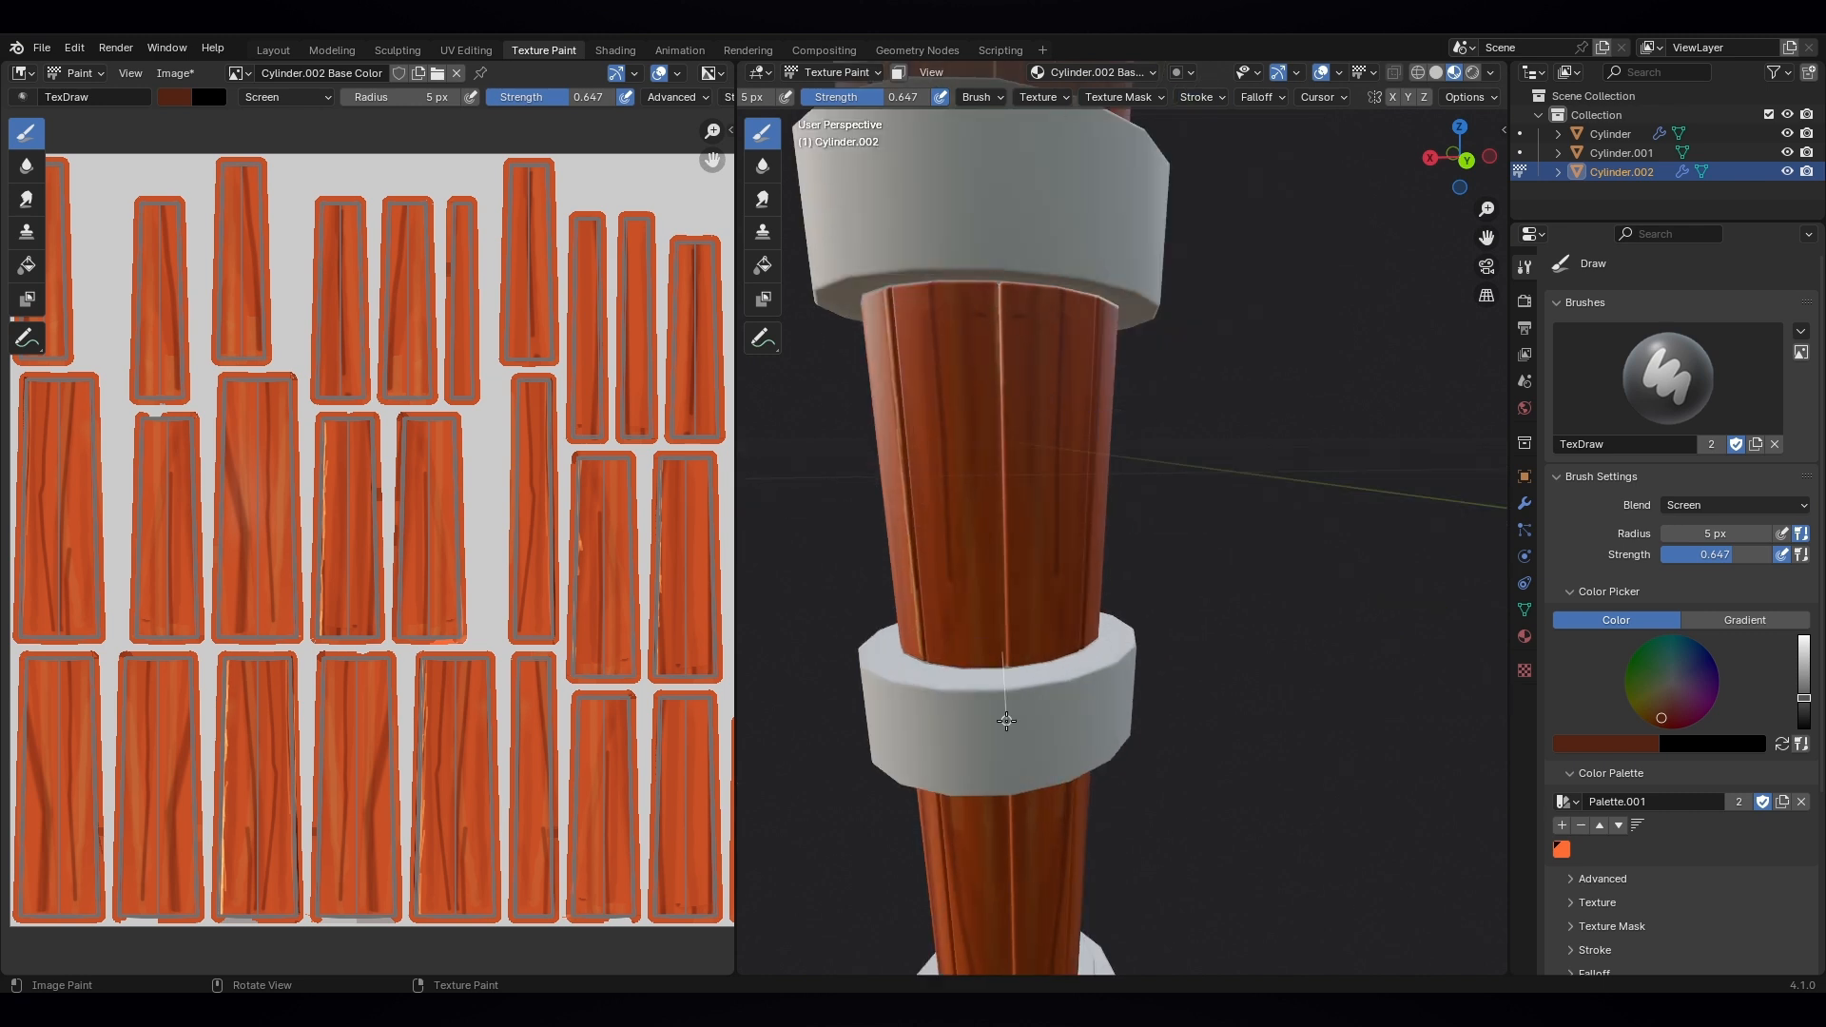
left_click_drag(1732, 555, 1768, 554)
left_click_drag(1002, 528, 1005, 599)
middle_click_drag(983, 378, 819, 380)
left_click_drag(1085, 306, 1090, 533)
left_click_drag(1089, 460, 1093, 628)
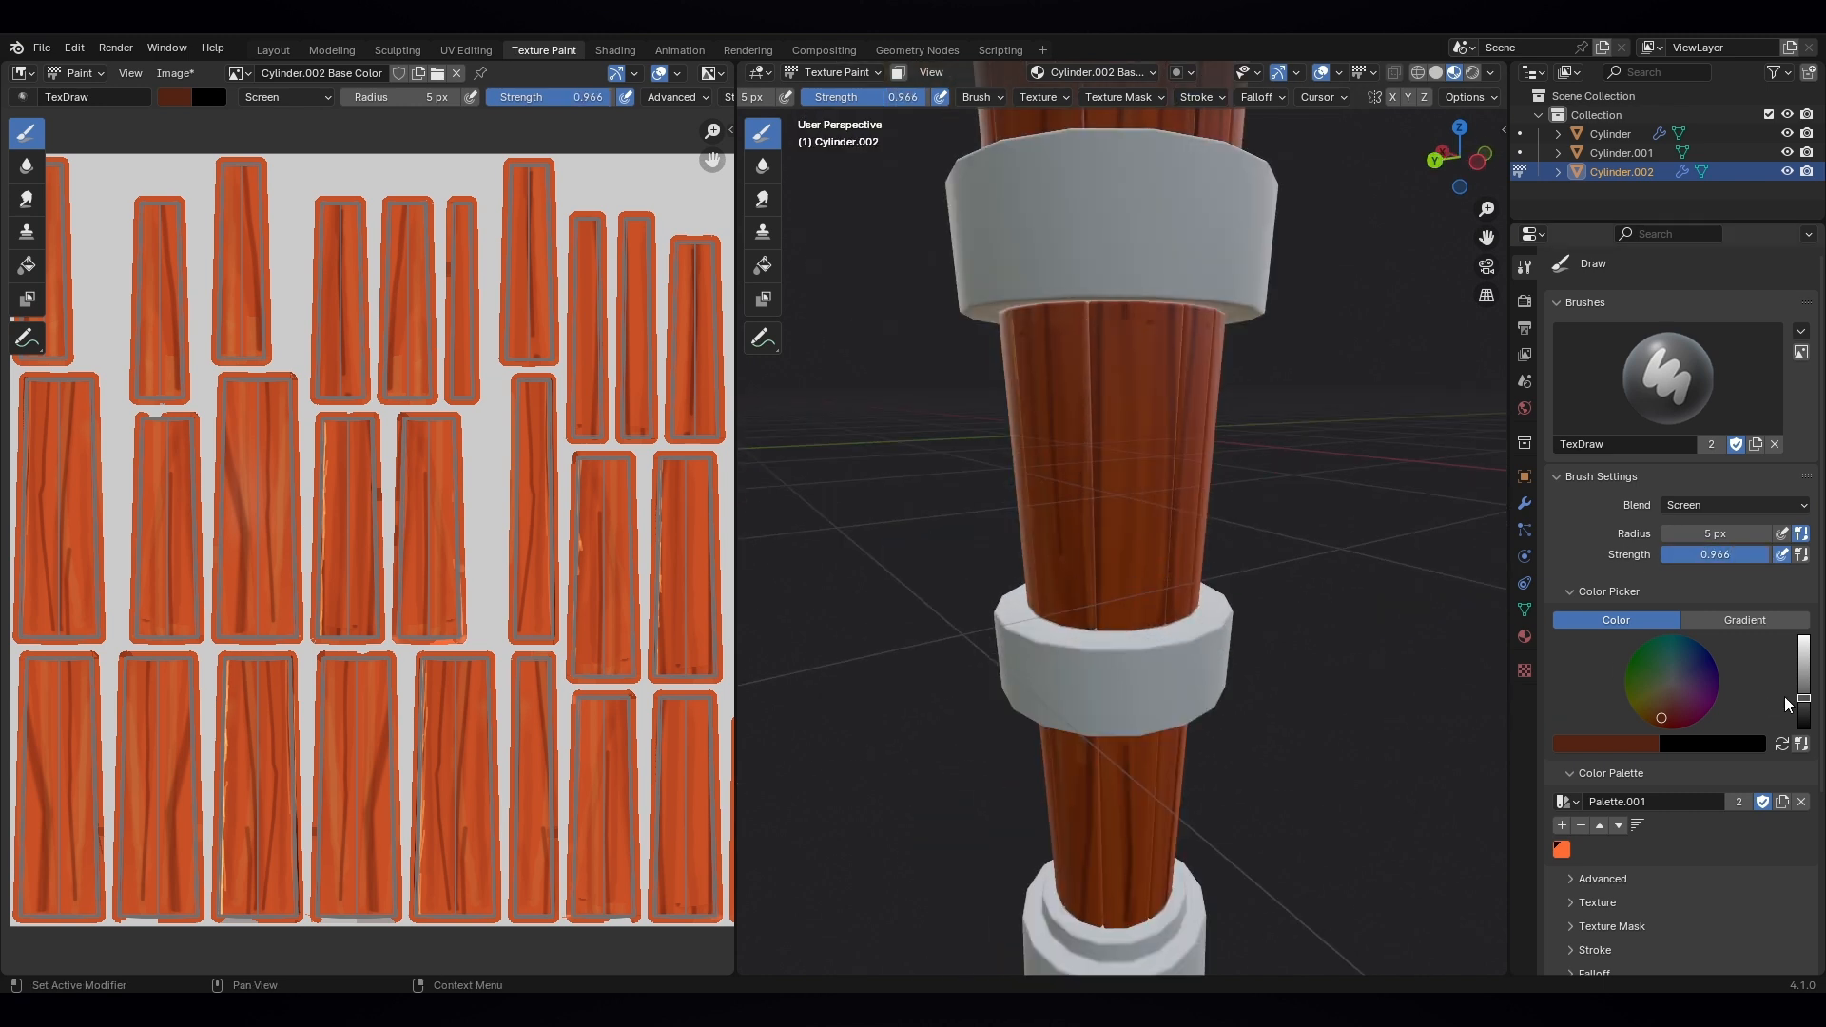
- Brighten the brush color back to orange and paint light highlight lines along several seams of the middle tube
left_click_drag(1804, 698, 1804, 654)
left_click_drag(1087, 309, 1094, 641)
middle_click_drag(1302, 495, 1136, 482)
left_click_drag(1181, 296, 1194, 654)
left_click_drag(1239, 294, 1225, 655)
middle_click_drag(1284, 380, 1226, 376)
scroll(1220, 305, "up", 1)
left_click_drag(1220, 280, 1210, 728)
- Continue the light seam highlights around the remaining sides of the middle tube section
middle_click_drag(1265, 532, 1200, 525)
scroll(1196, 476, "down", 2)
left_click_drag(1184, 376, 1188, 666)
middle_click_drag(1236, 552, 1121, 542)
scroll(1121, 513, "down", 2)
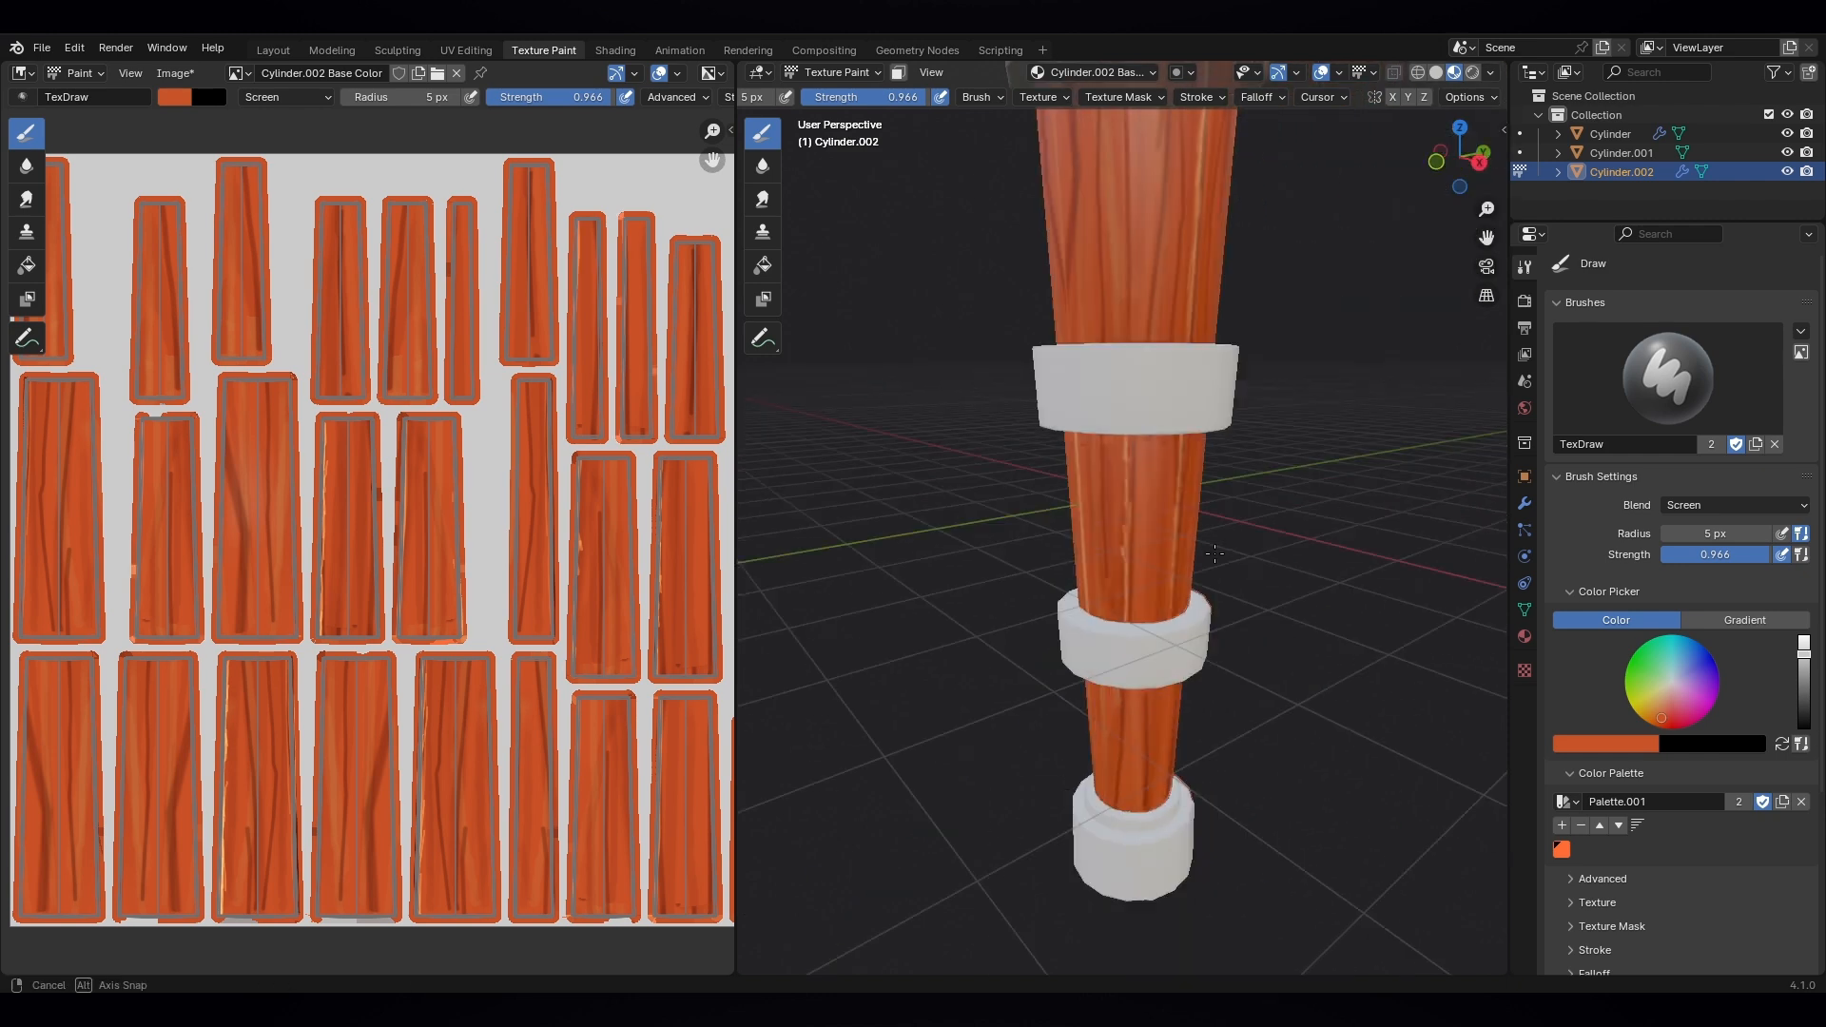
scroll(1088, 428, "up", 2)
left_click_drag(1076, 363, 1087, 675)
middle_click_drag(1207, 494, 1113, 483)
left_click_drag(1053, 370, 1059, 671)
middle_click_drag(1151, 618, 1046, 599)
left_click_drag(1025, 371, 1032, 646)
middle_click_drag(1141, 523, 1041, 510)
scroll(1039, 507, "up", 2)
left_click_drag(941, 244, 982, 677)
- In the right side view, paint light highlight lines down the upper tube's central and outer seams
middle_click_drag(1427, 697, 1245, 608)
scroll(1235, 318, "down", 4)
key("KP_3")
scroll(1093, 285, "up", 3)
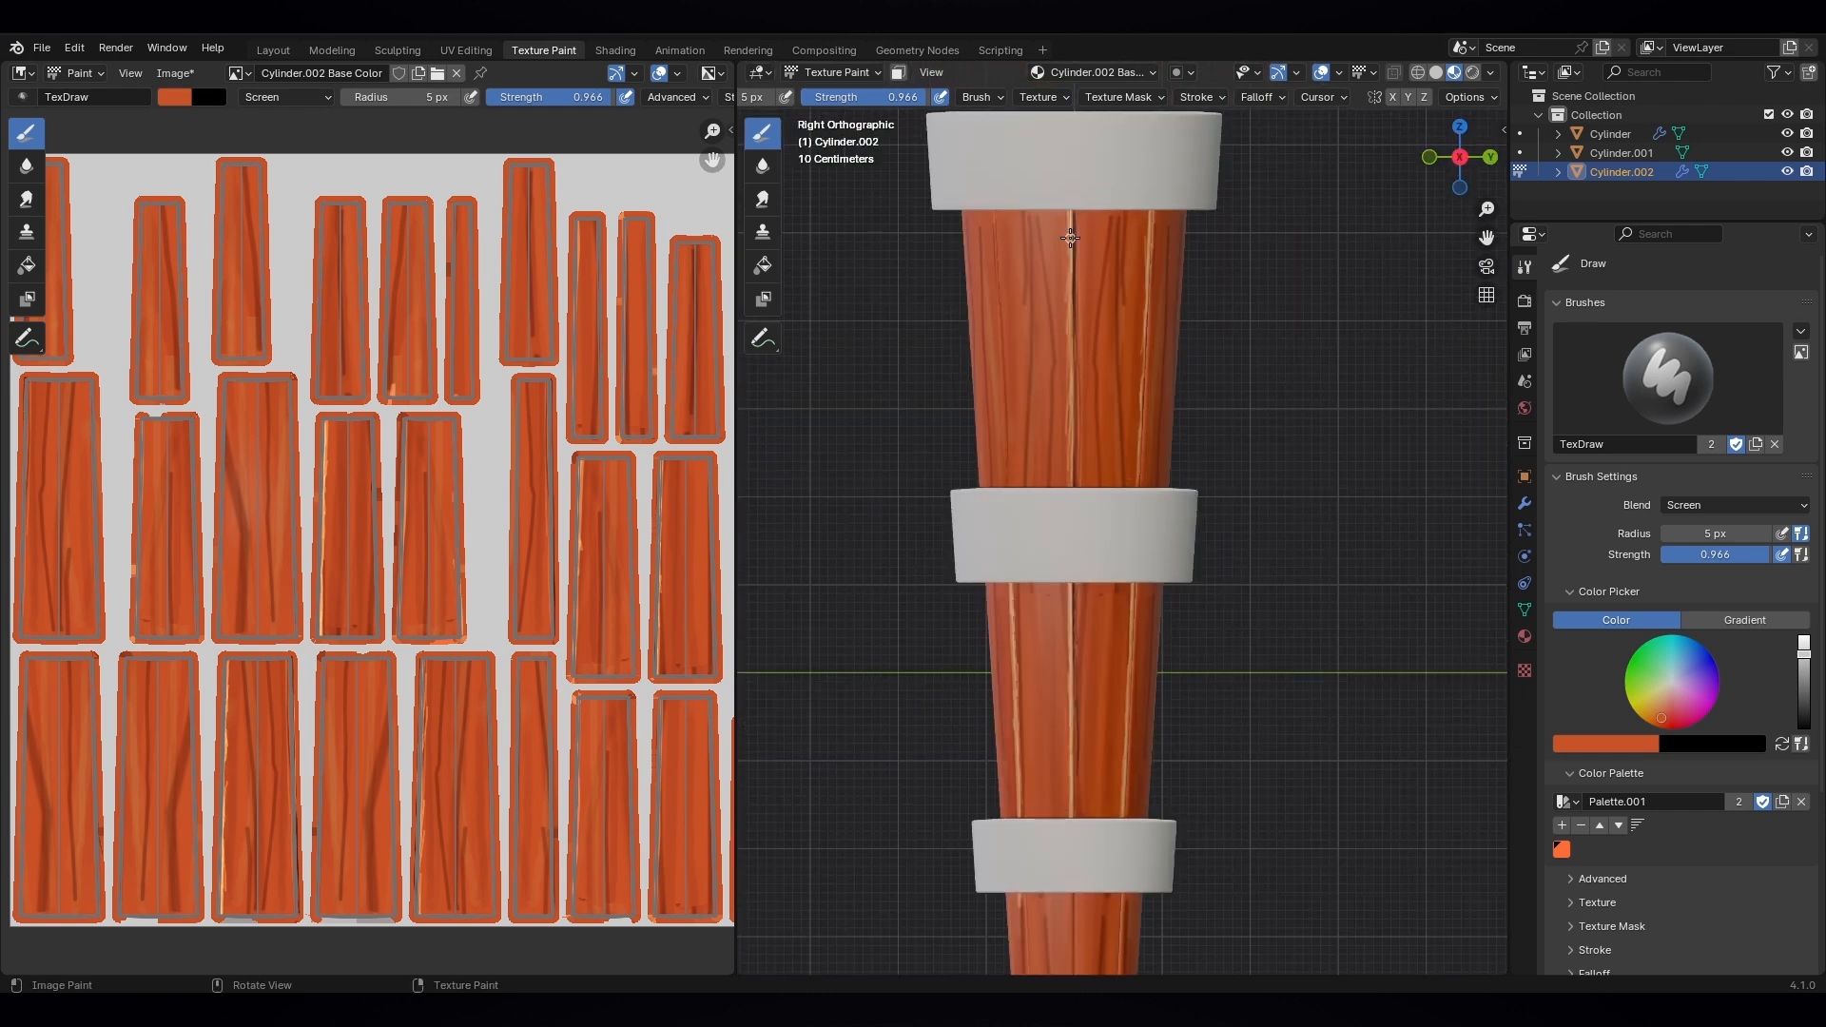
left_click_drag(1069, 228, 1072, 487)
left_click_drag(1152, 215, 1134, 489)
left_click_drag(997, 235, 1022, 856)
- Paint light highlight lines down the outer and central seams of the lowest tube section
middle_click_drag(1023, 881, 984, 379, "shift")
mouse_move(982, 389)
left_mouse_down()
mouse_move(994, 602)
mouse_move(1036, 614)
left_mouse_up()
left_click_drag(1086, 393, 1074, 608)
- Paint light orange highlight lines down the upper tube's seams all the way around the telescope
middle_click_drag(1188, 551, 1378, 489)
scroll(1378, 489, "down", 3)
middle_click_drag(1174, 171, 1008, 533, "shift")
scroll(1006, 456, "up", 3)
left_click_drag(1088, 288, 1098, 747)
middle_click_drag(1111, 704, 1284, 645)
left_click_drag(1164, 348, 1157, 676)
left_click_drag(1073, 360, 1087, 670)
middle_click_drag(1131, 627, 1270, 580)
scroll(1269, 571, "up", 1)
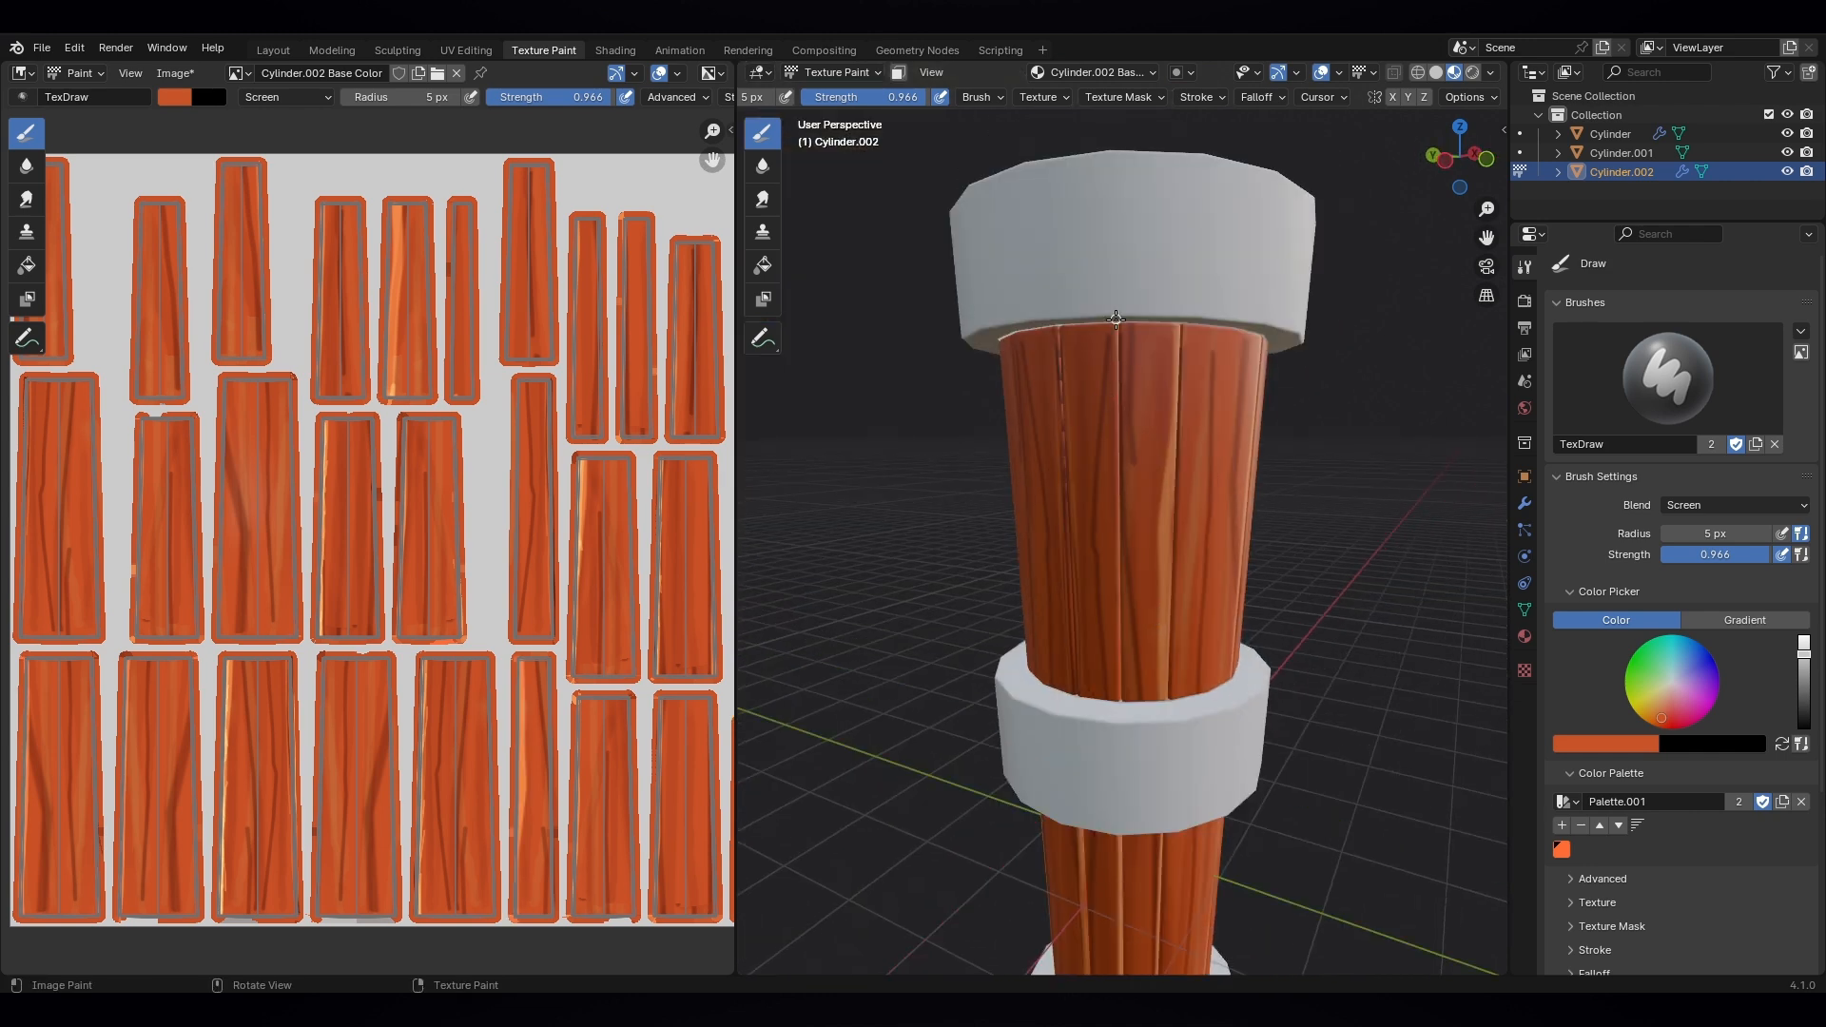
left_click_drag(1117, 323, 1120, 699)
left_click_drag(1057, 330, 1070, 693)
middle_click_drag(1073, 728, 1348, 668)
left_click_drag(1118, 354, 1108, 676)
left_click_drag(1007, 347, 1034, 673)
- Set the brush to dark brown Multiply at 0.126 strength with X and Y mirroring, and shade the upper tube's lower edge
scroll(1292, 676, "down", 4)
mouse_move(1041, 718)
middle_mouse_down()
mouse_move(1292, 676)
mouse_move(1215, 680)
middle_mouse_up()
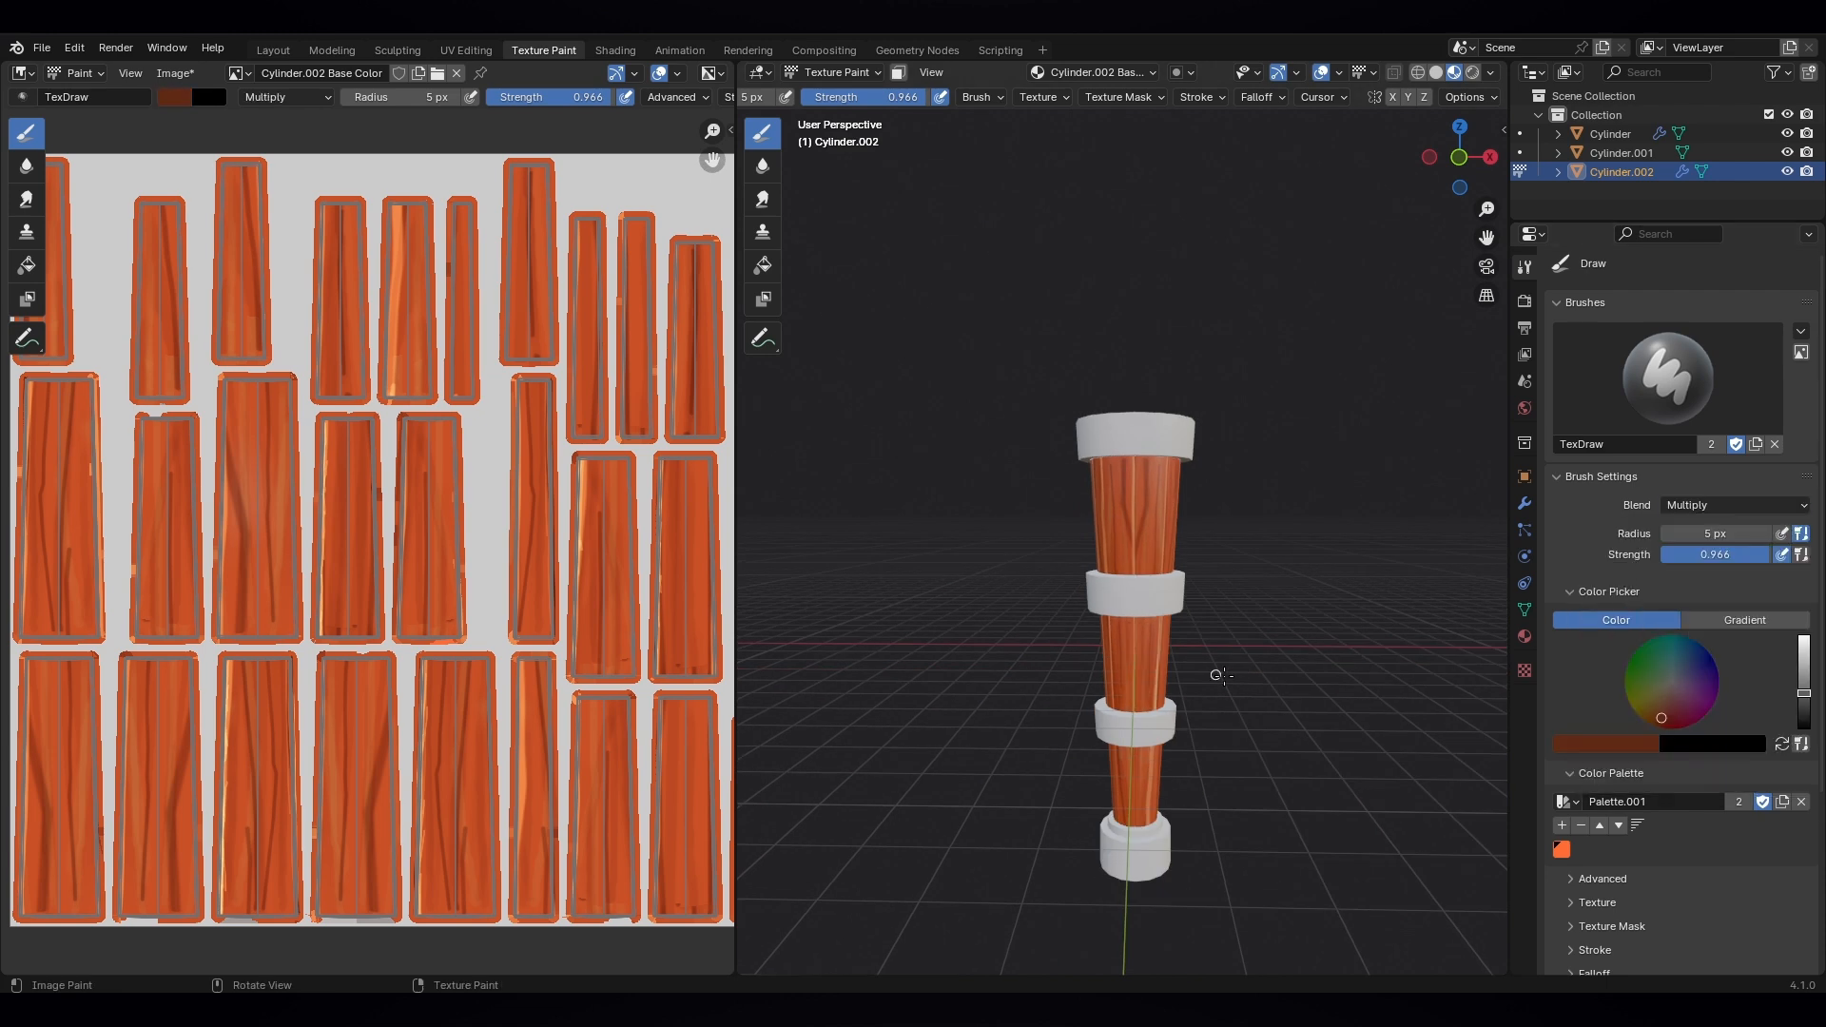
scroll(1214, 673, "up", 3)
left_click(1202, 97)
left_click(1116, 351)
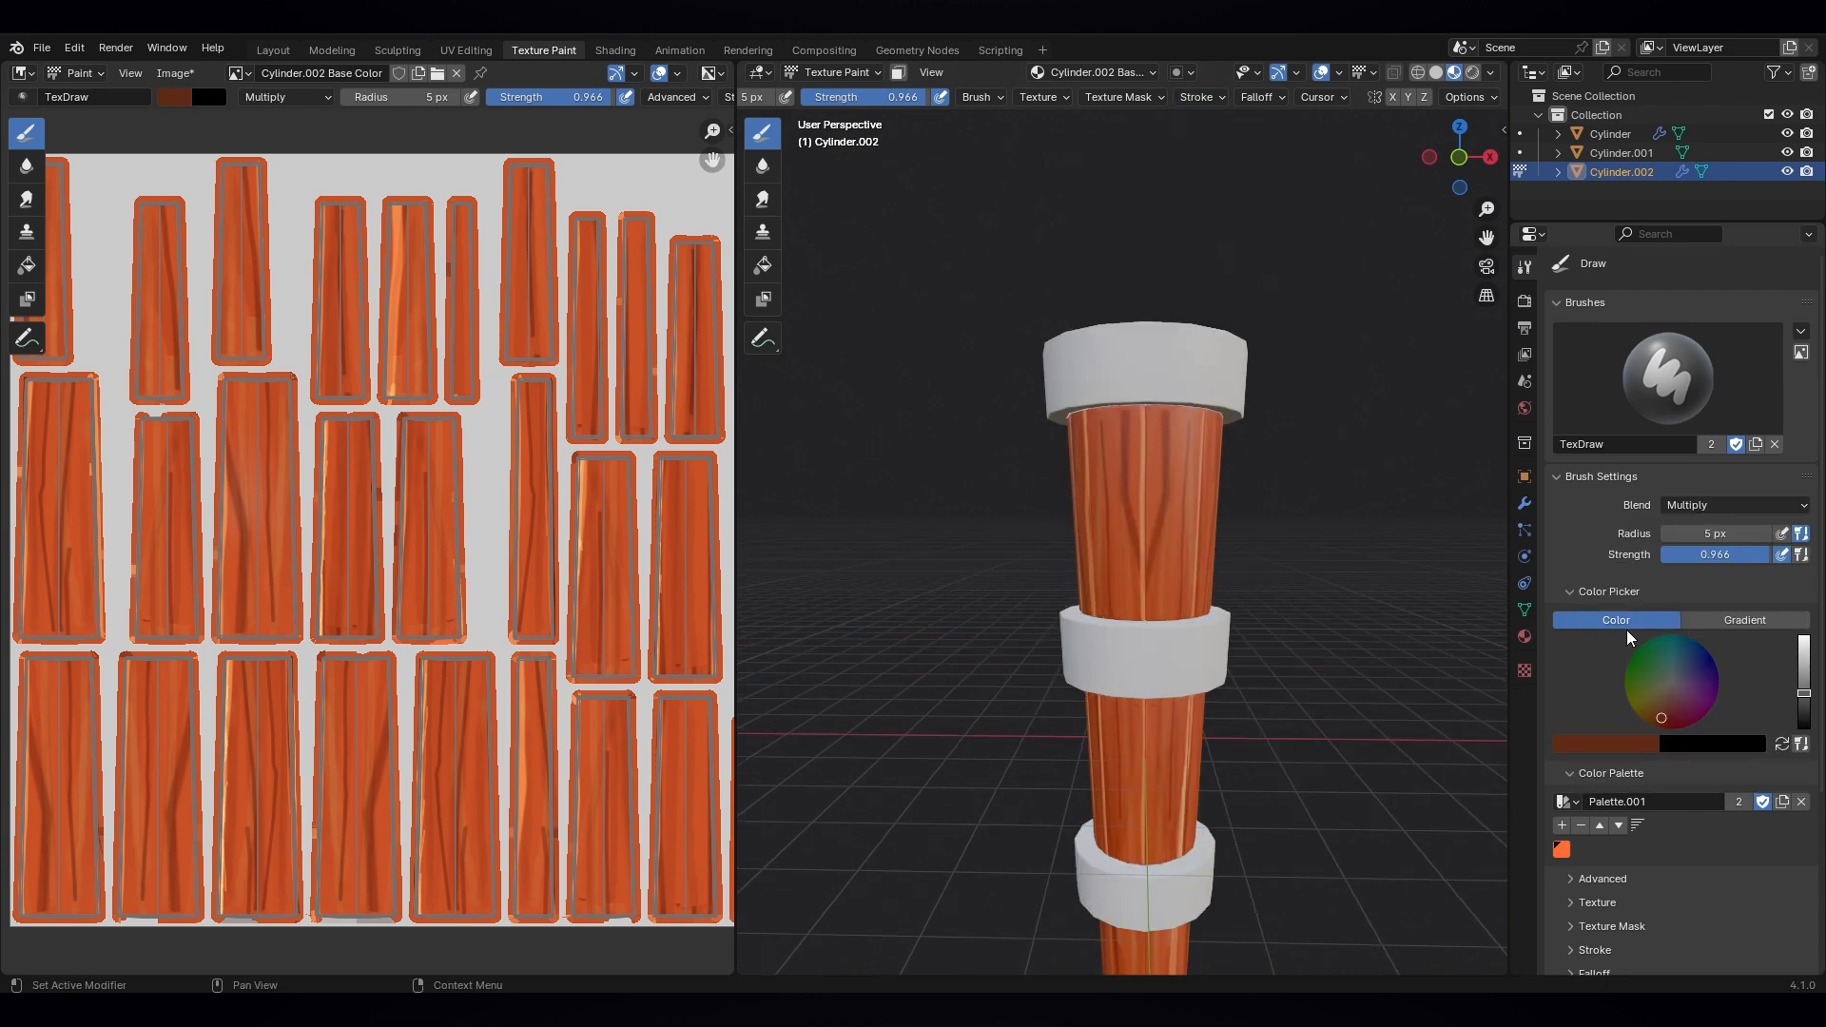
left_click_drag(1760, 554, 1668, 555)
left_click(1392, 97)
left_click(1409, 97)
mouse_move(1173, 603)
left_mouse_down()
mouse_move(1206, 609)
mouse_move(1085, 604)
left_mouse_up()
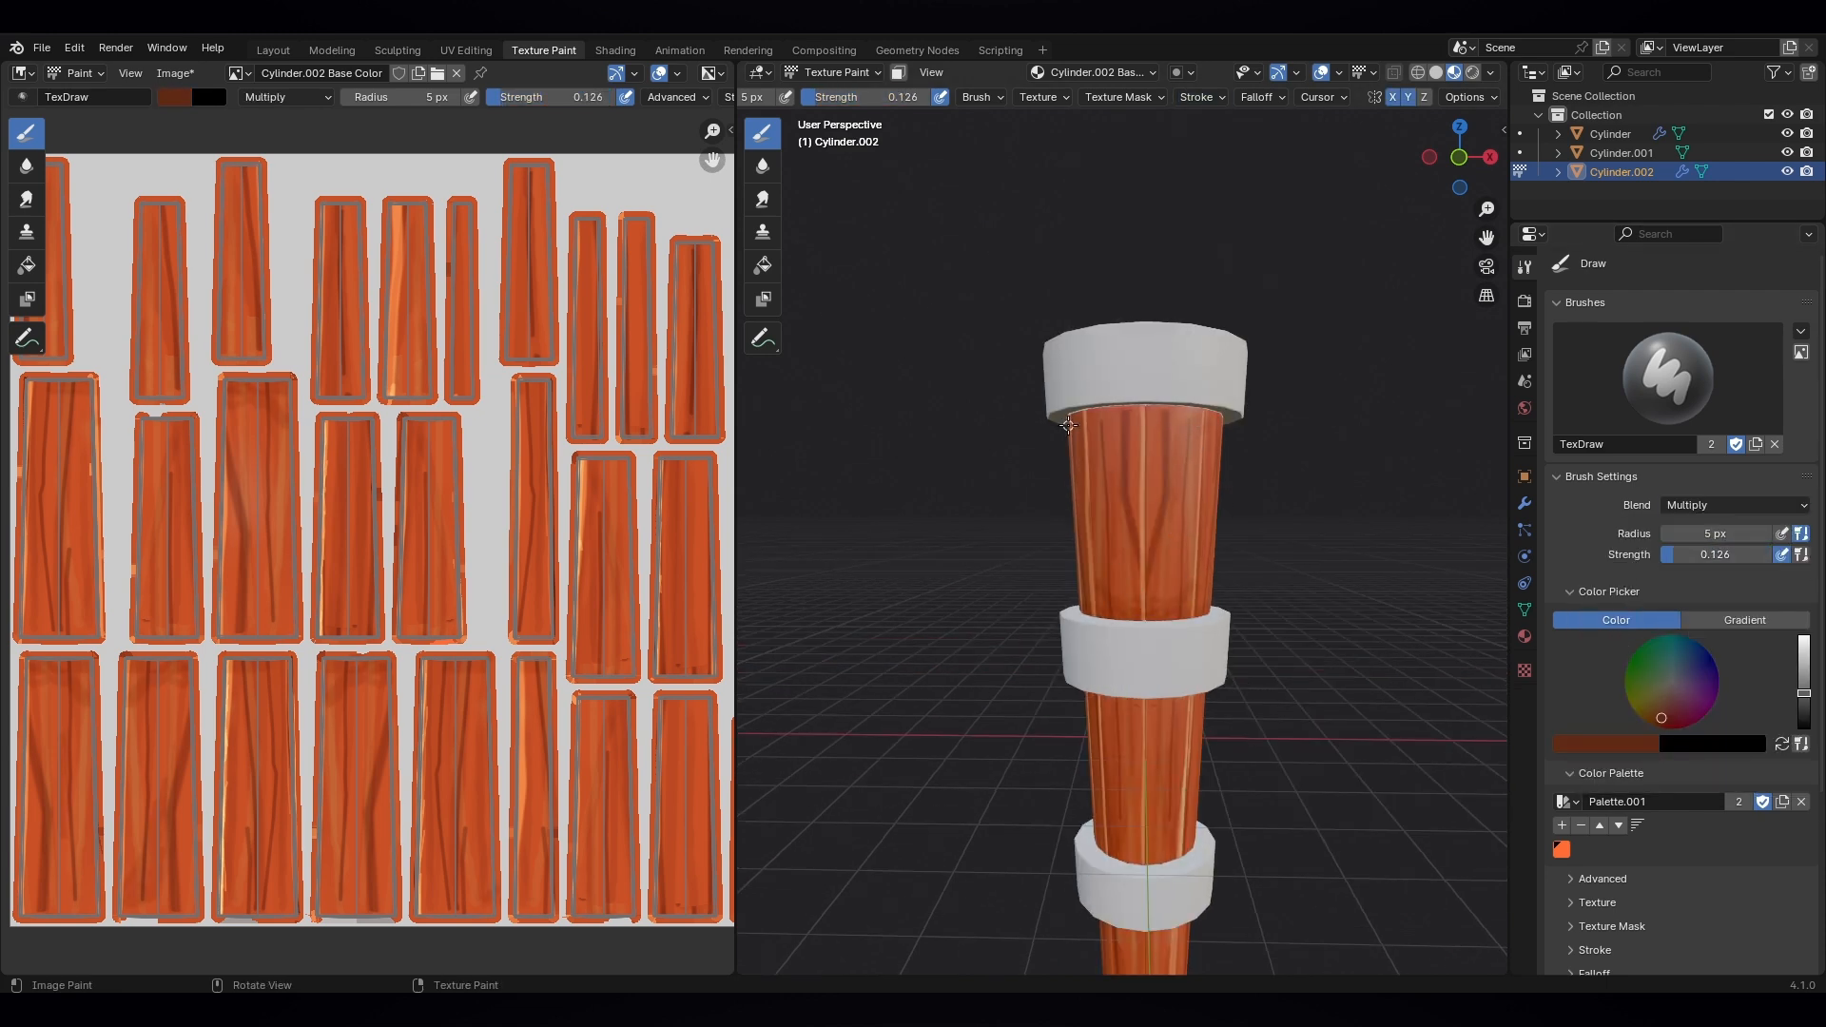
- Shade the upper tube's top edge beneath the large end collar with soft dark brown strokes
left_click_drag(1069, 419, 1129, 408)
middle_click_drag(1137, 570, 1192, 628)
scroll(1192, 646, "up", 1)
left_click_drag(1052, 379, 1210, 377)
- Shade the edges of the lower tube sections next to their collars with dark brown
middle_click_drag(1155, 818, 1041, 409, "shift")
middle_click_drag(1179, 494, 1042, 554)
middle_click_drag(1047, 684, 1103, 761)
scroll(1075, 770, "up", 2)
mouse_move(1012, 811)
left_mouse_down()
mouse_move(923, 813)
mouse_move(938, 819)
left_mouse_up()
left_click_drag(1028, 463, 876, 474)
middle_click_drag(998, 742, 1182, 798)
scroll(1182, 799, "down", 2)
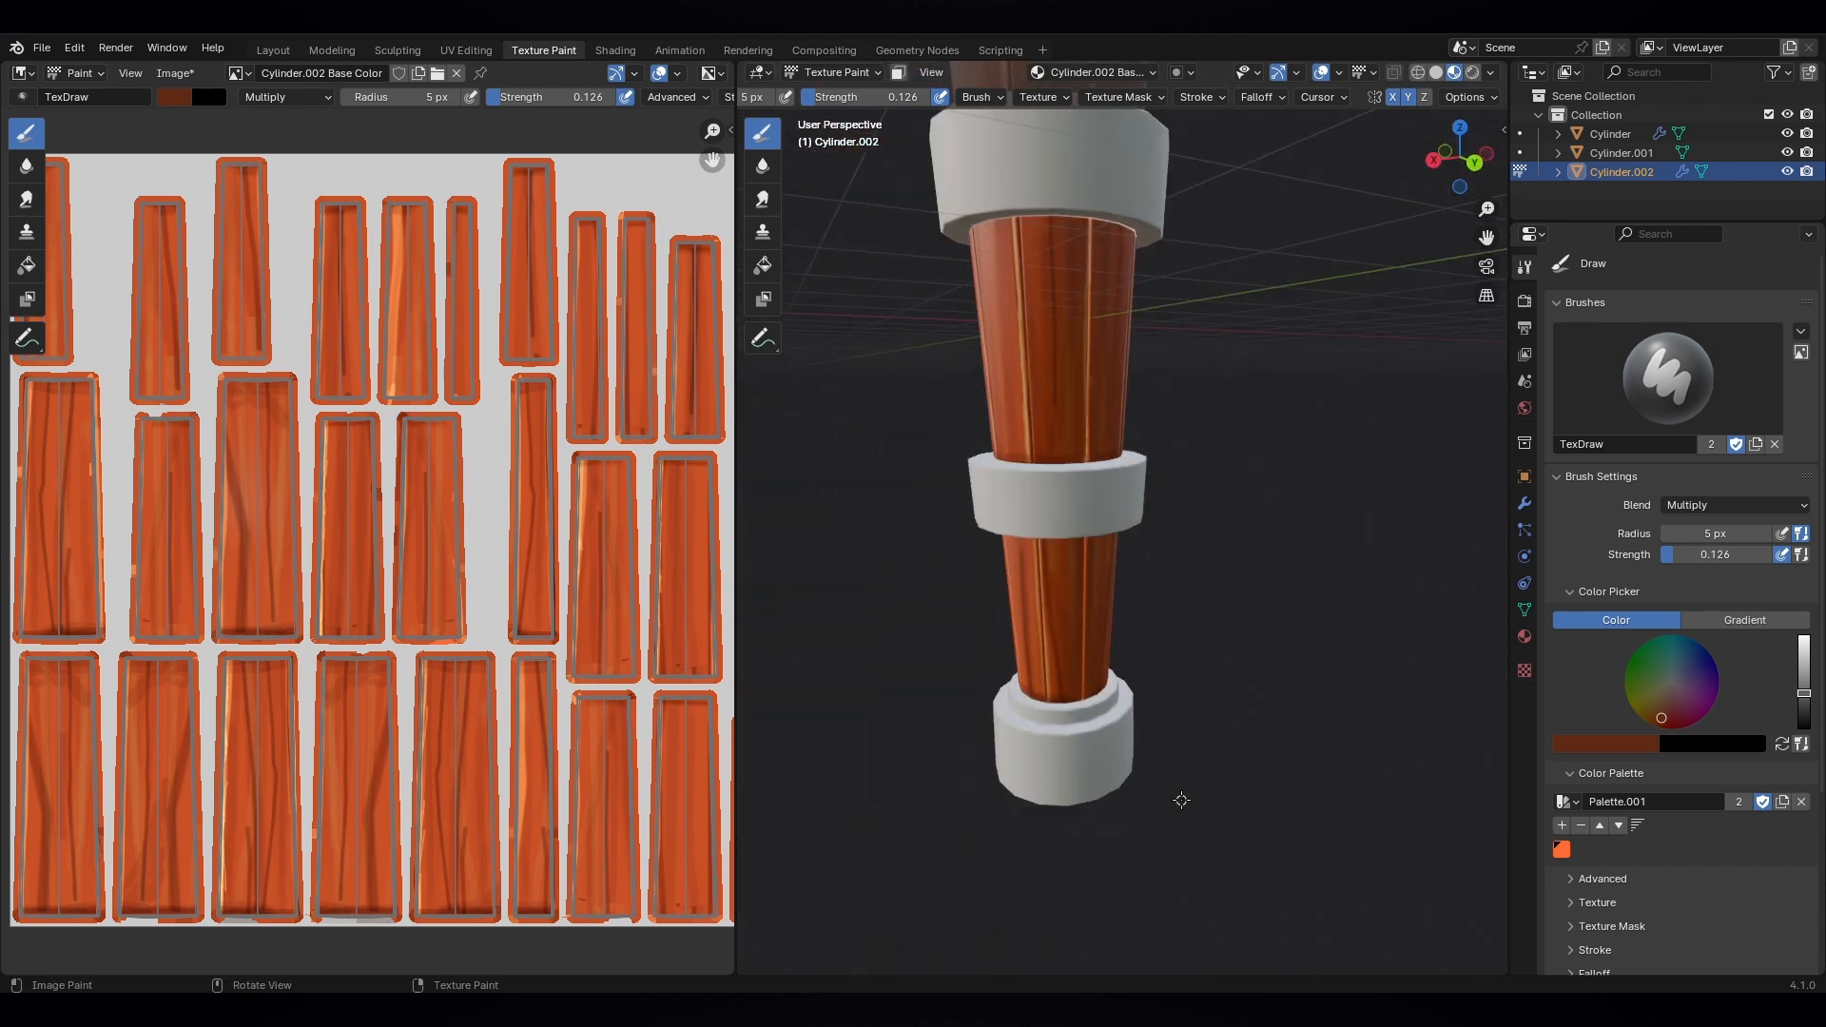
- Switch to Object Mode and select all three telescope objects
scroll(1182, 798, "up", 2)
scroll(1088, 435, "down", 4)
middle_click_drag(1094, 400, 1231, 465)
middle_click_drag(1179, 561, 1165, 498)
scroll(1165, 499, "down", 4)
scroll(1166, 498, "up", 2)
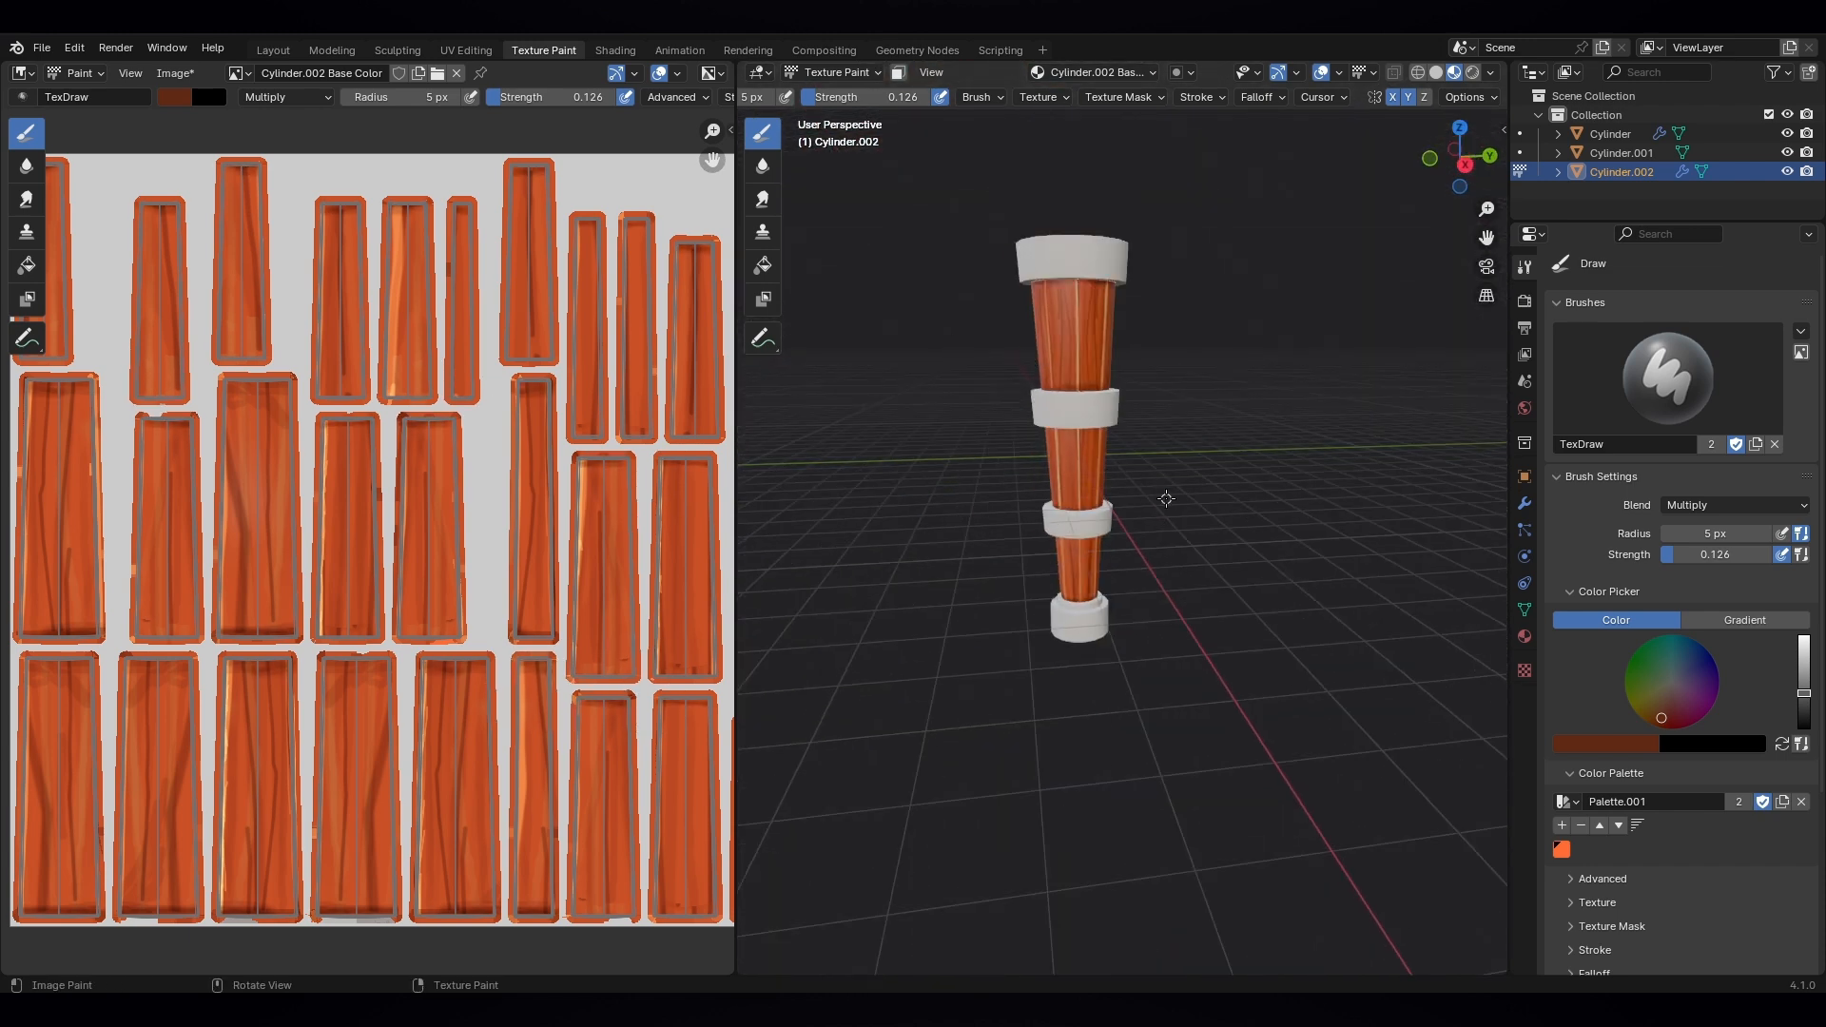
left_click(845, 74)
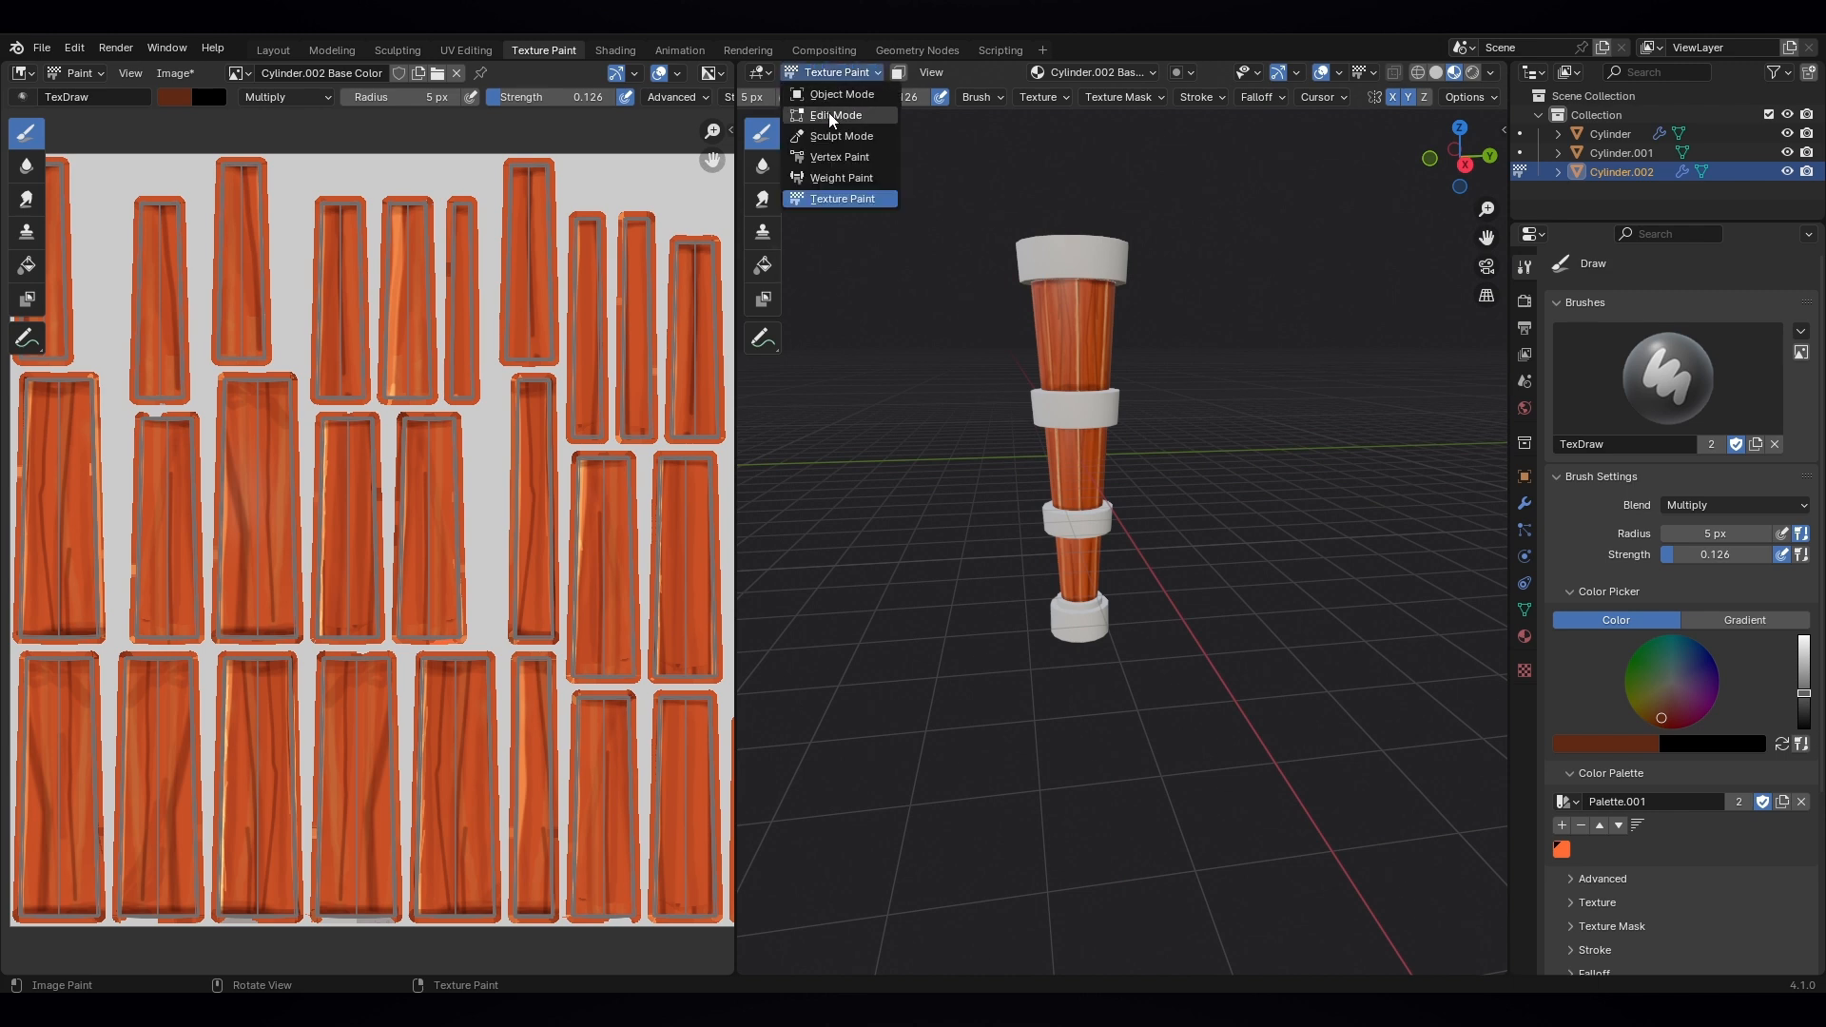
left_click(846, 100)
left_click(1312, 659)
left_click_drag(1281, 673, 886, 124)
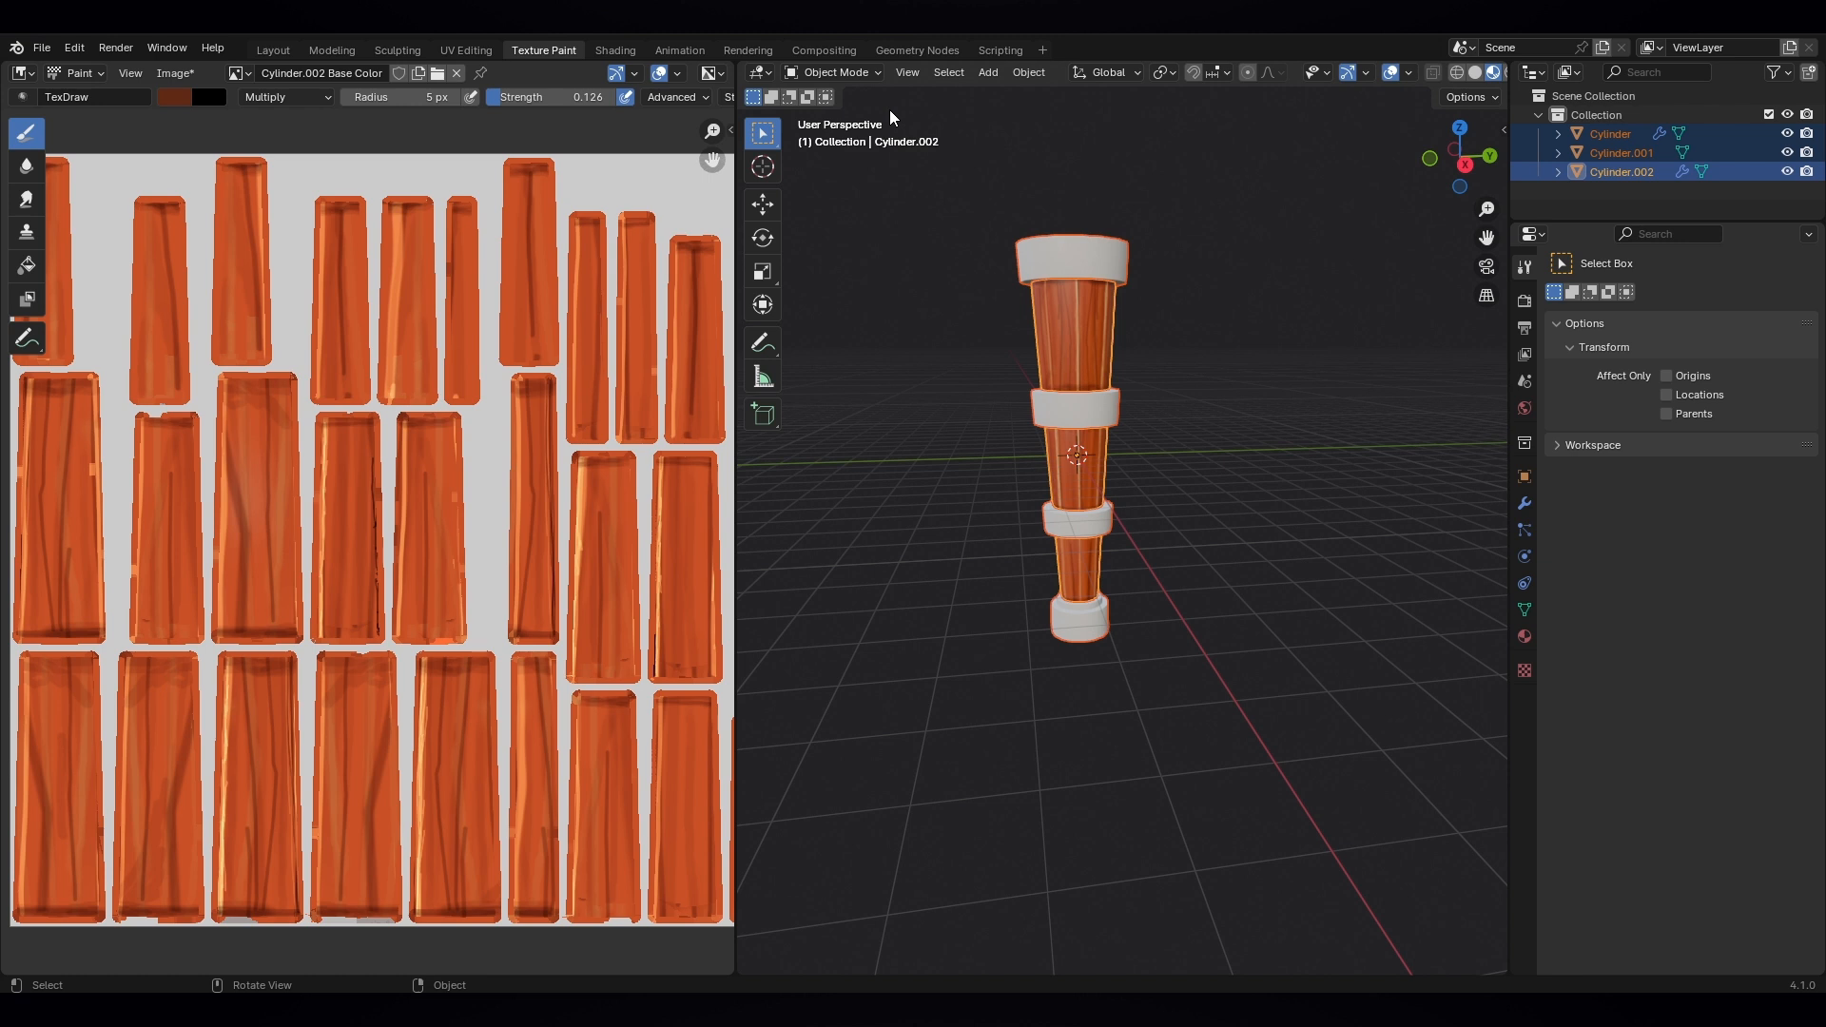
- Rotate the selected telescope parts -90° around the global X axis
key("r")
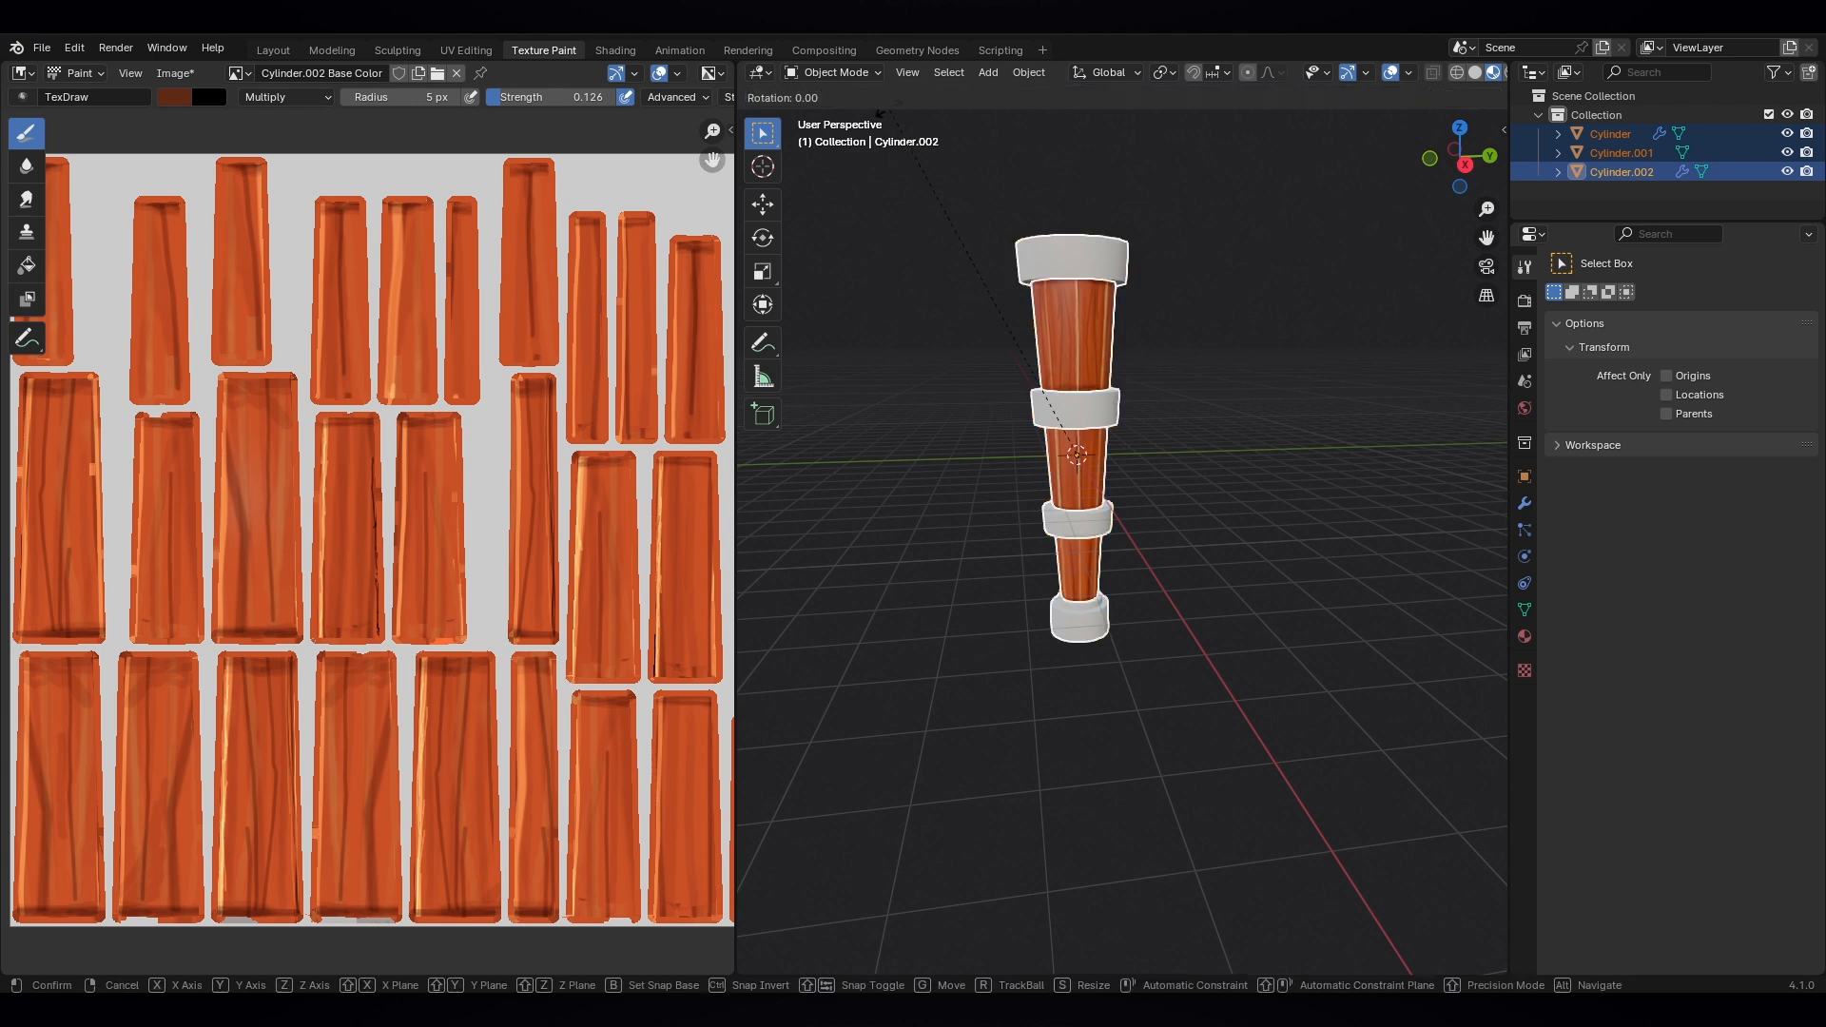
type("x")
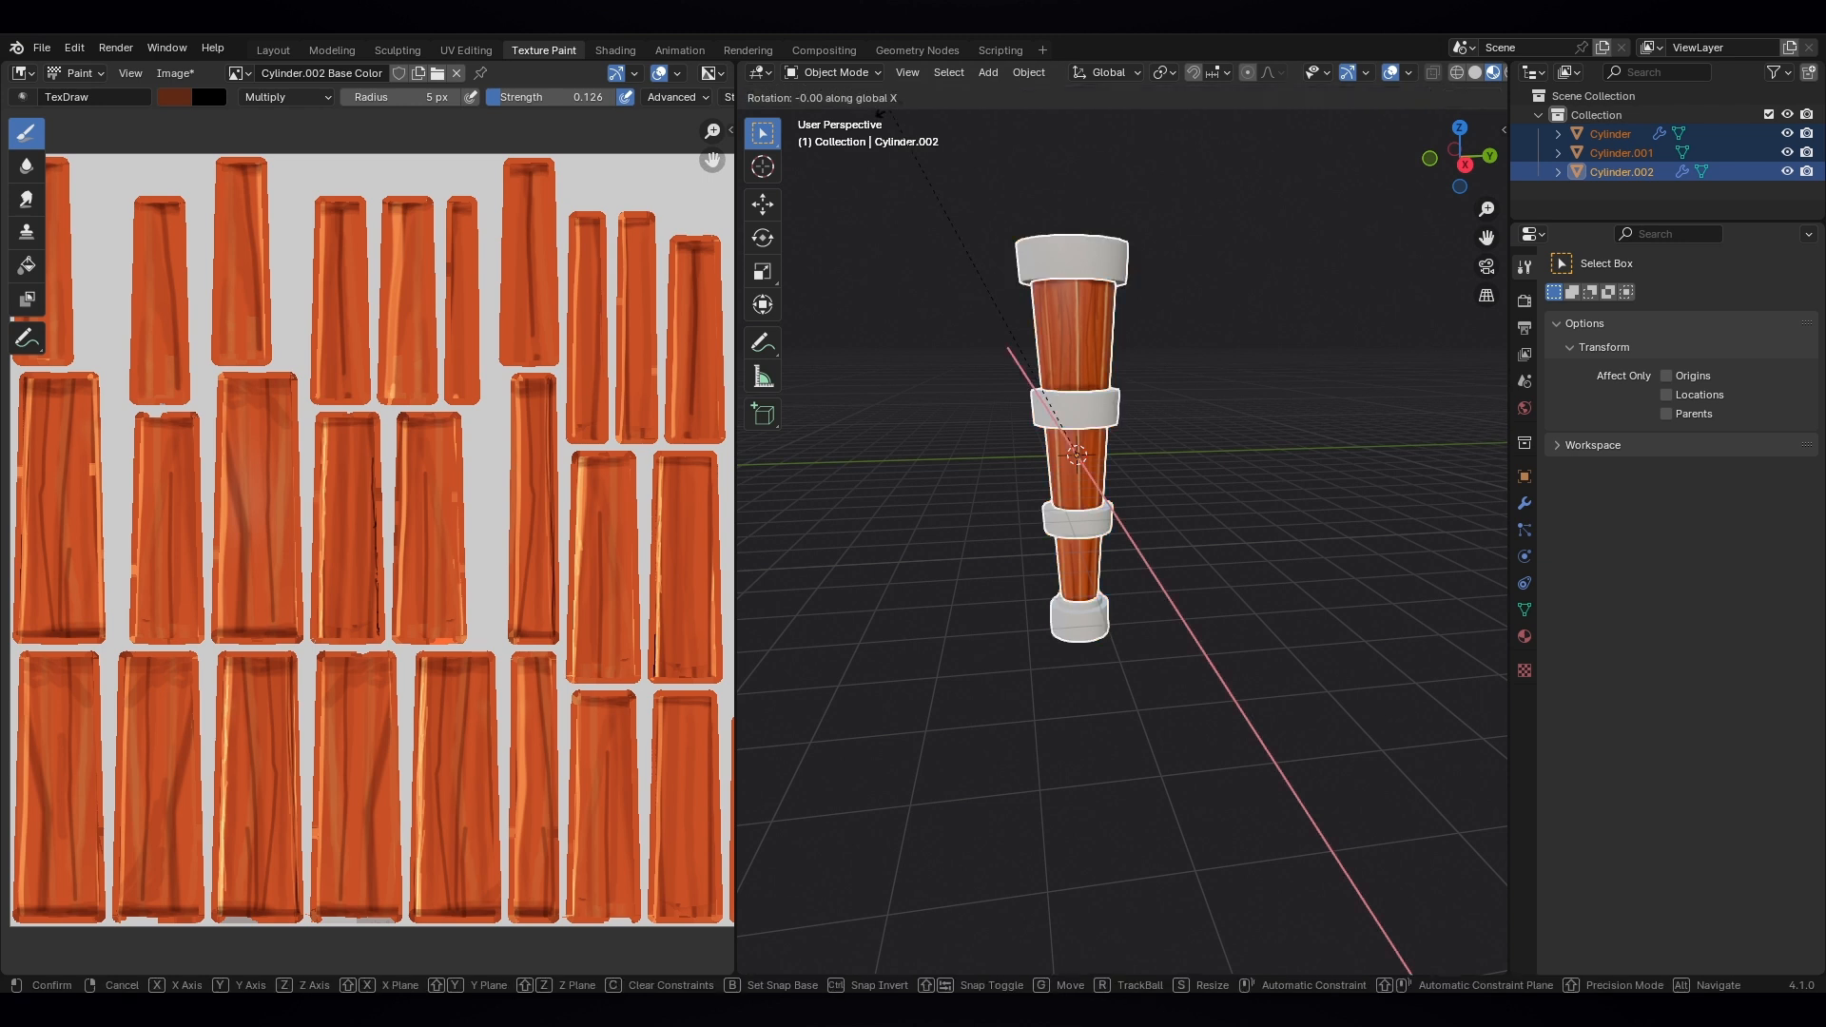
type("90")
key("minus")
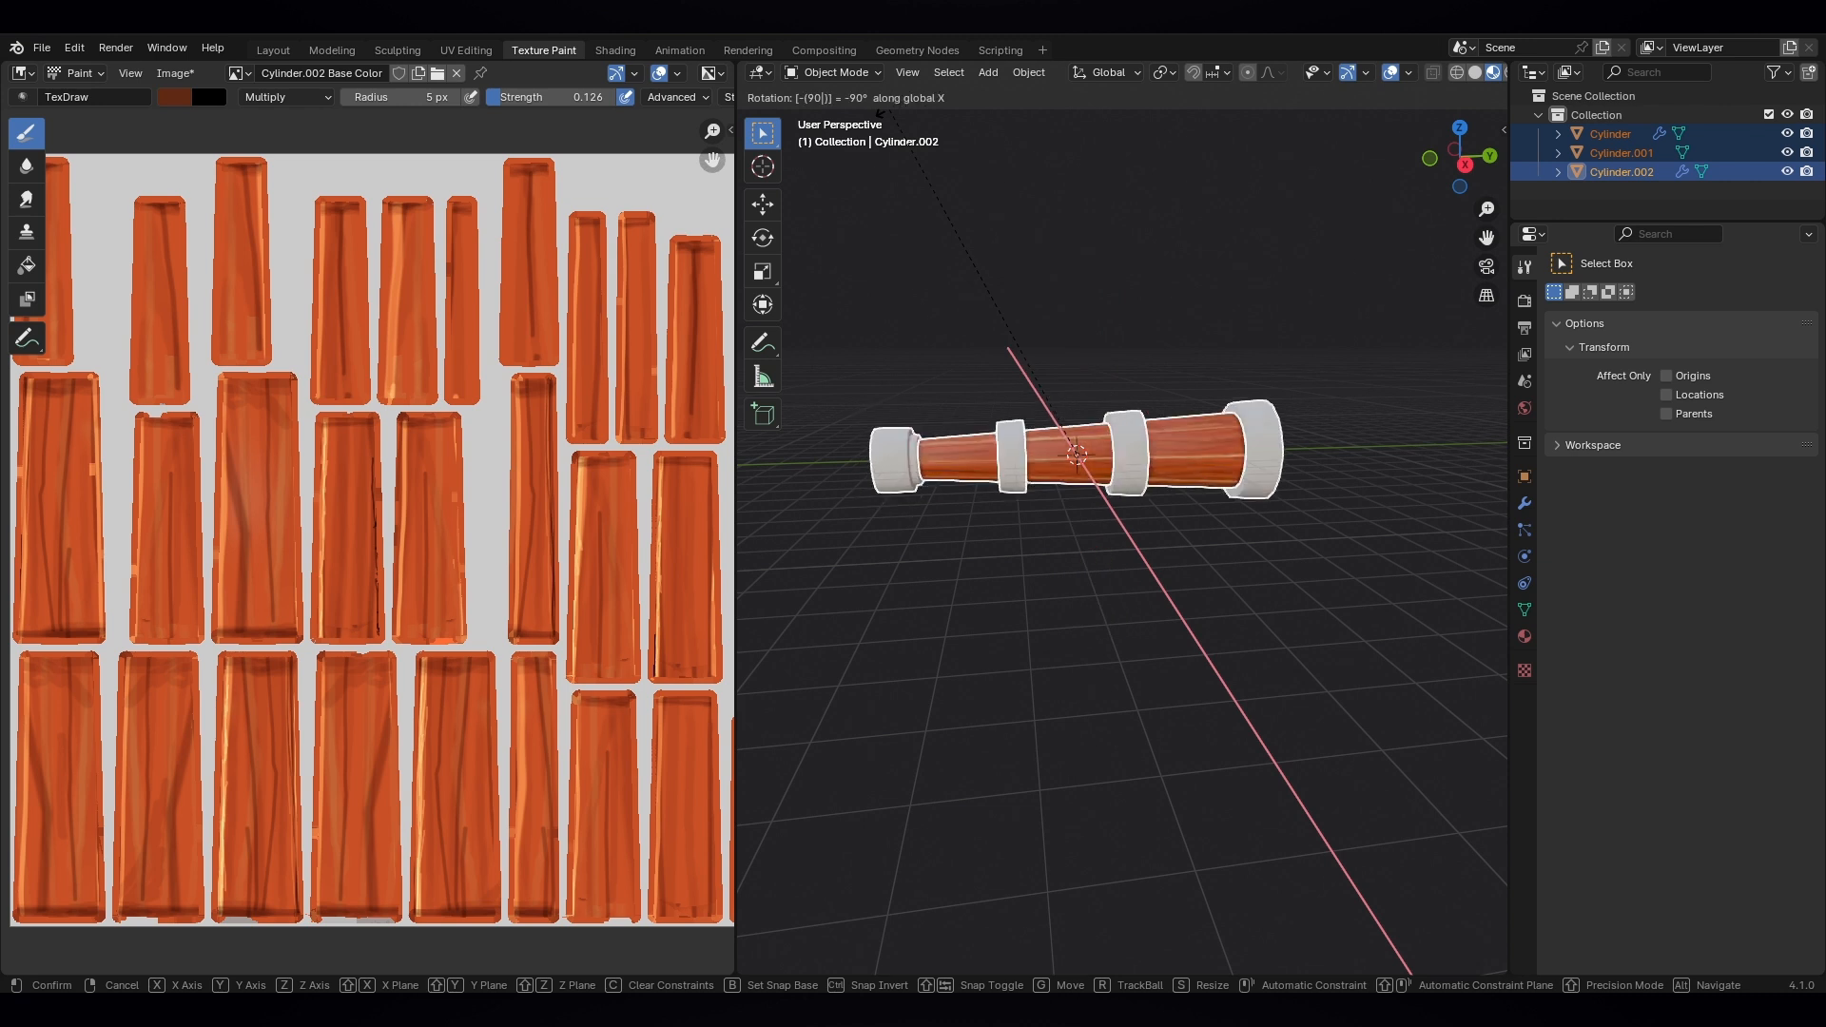
type("3")
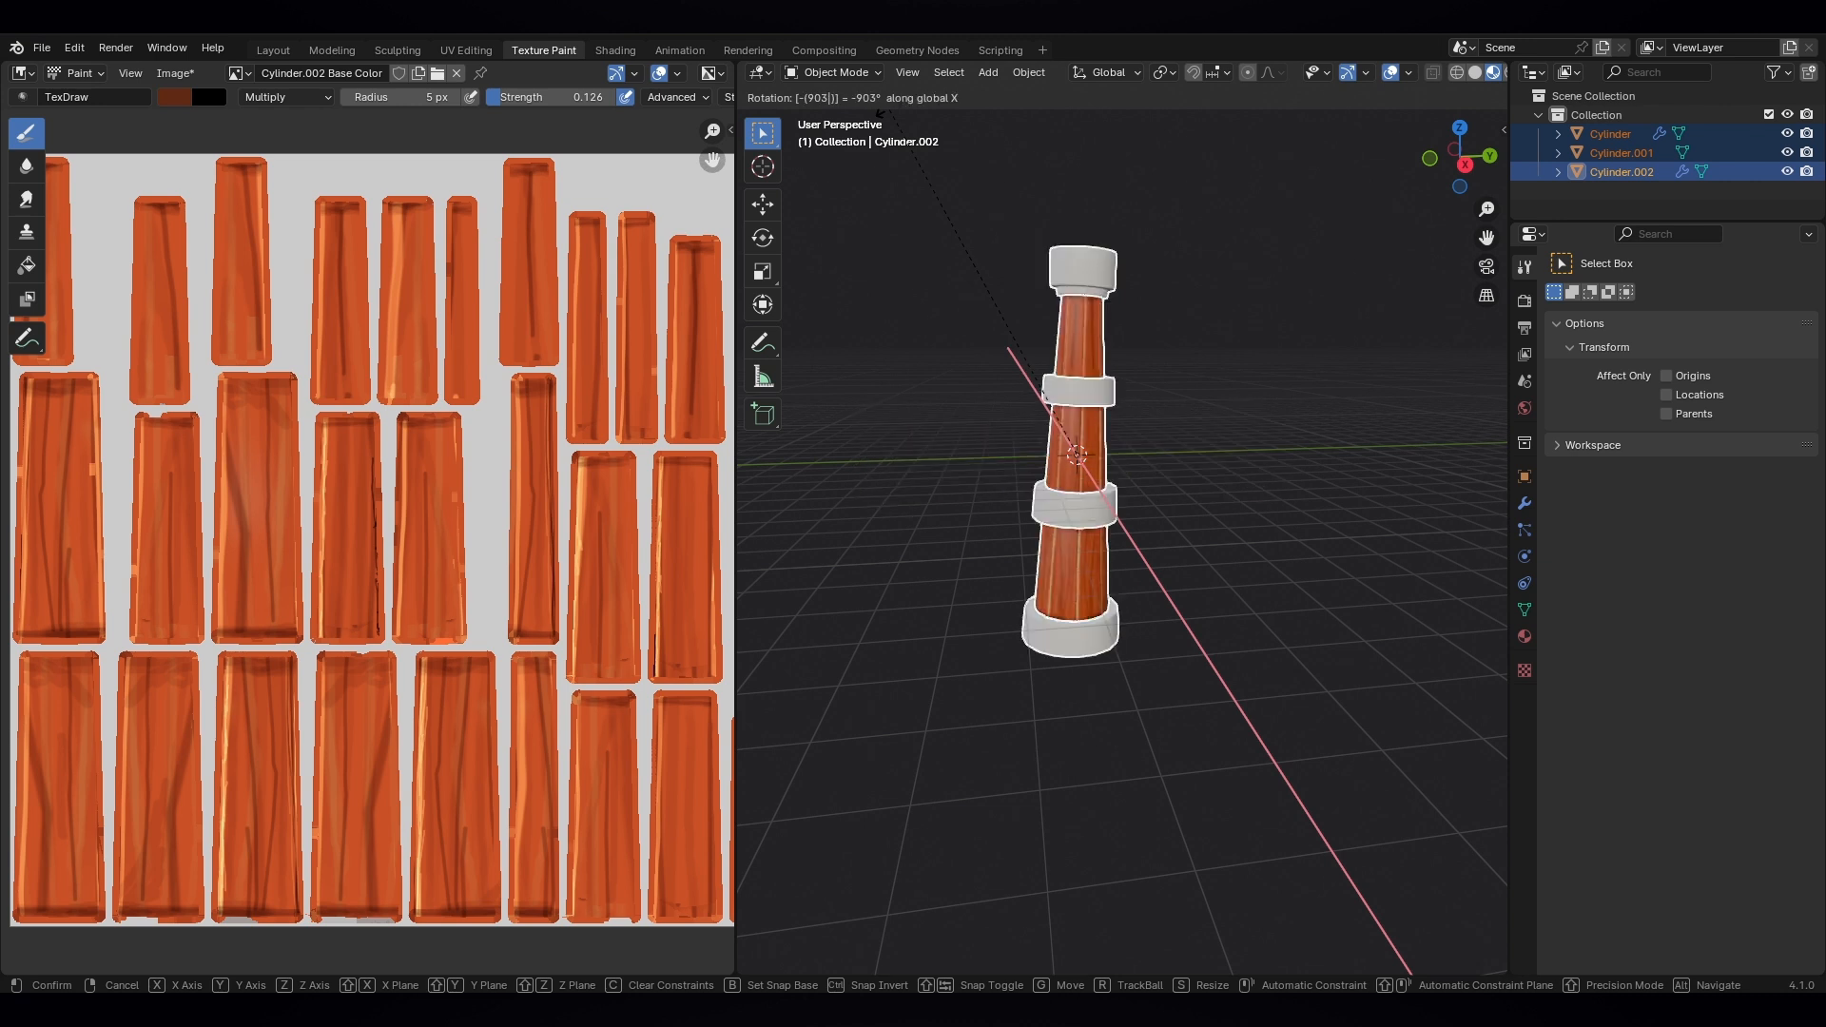
key("BackSpace")
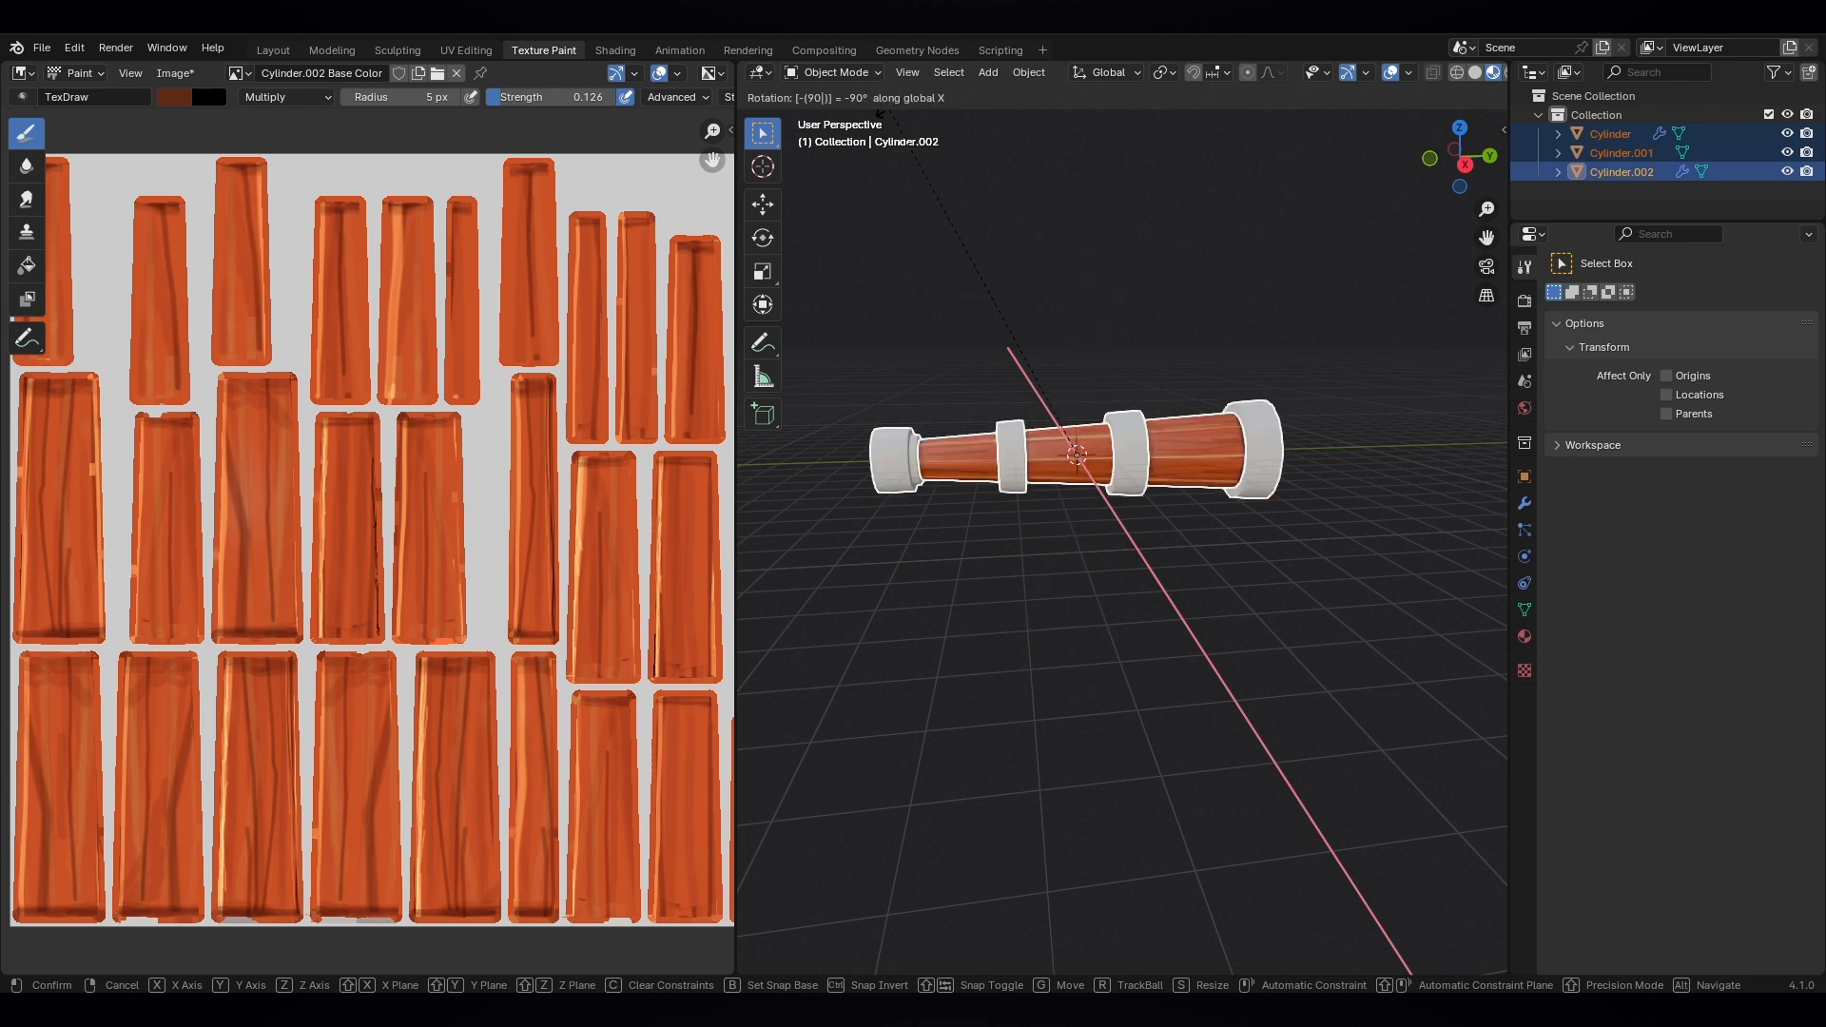
key("Return")
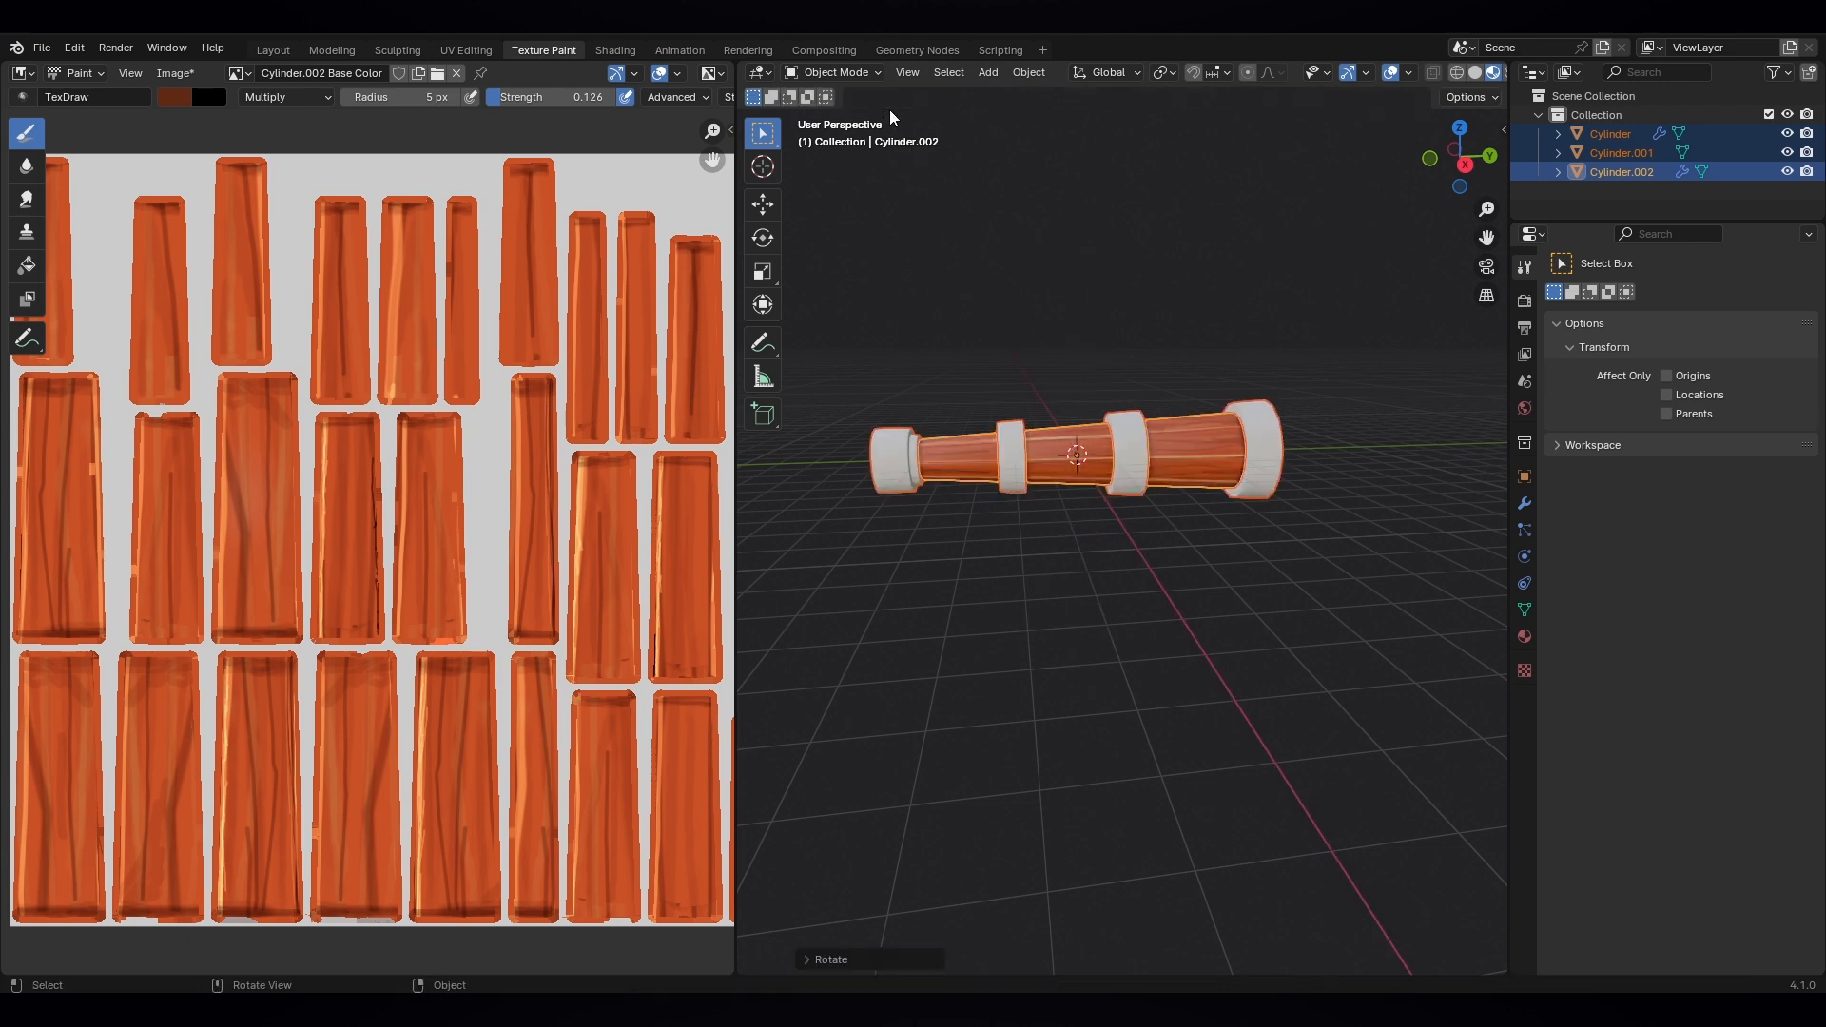
- Select only the telescope's collar rings from the right side view and put them in Texture Paint mode
key("KP_3")
scroll(978, 413, "up", 2)
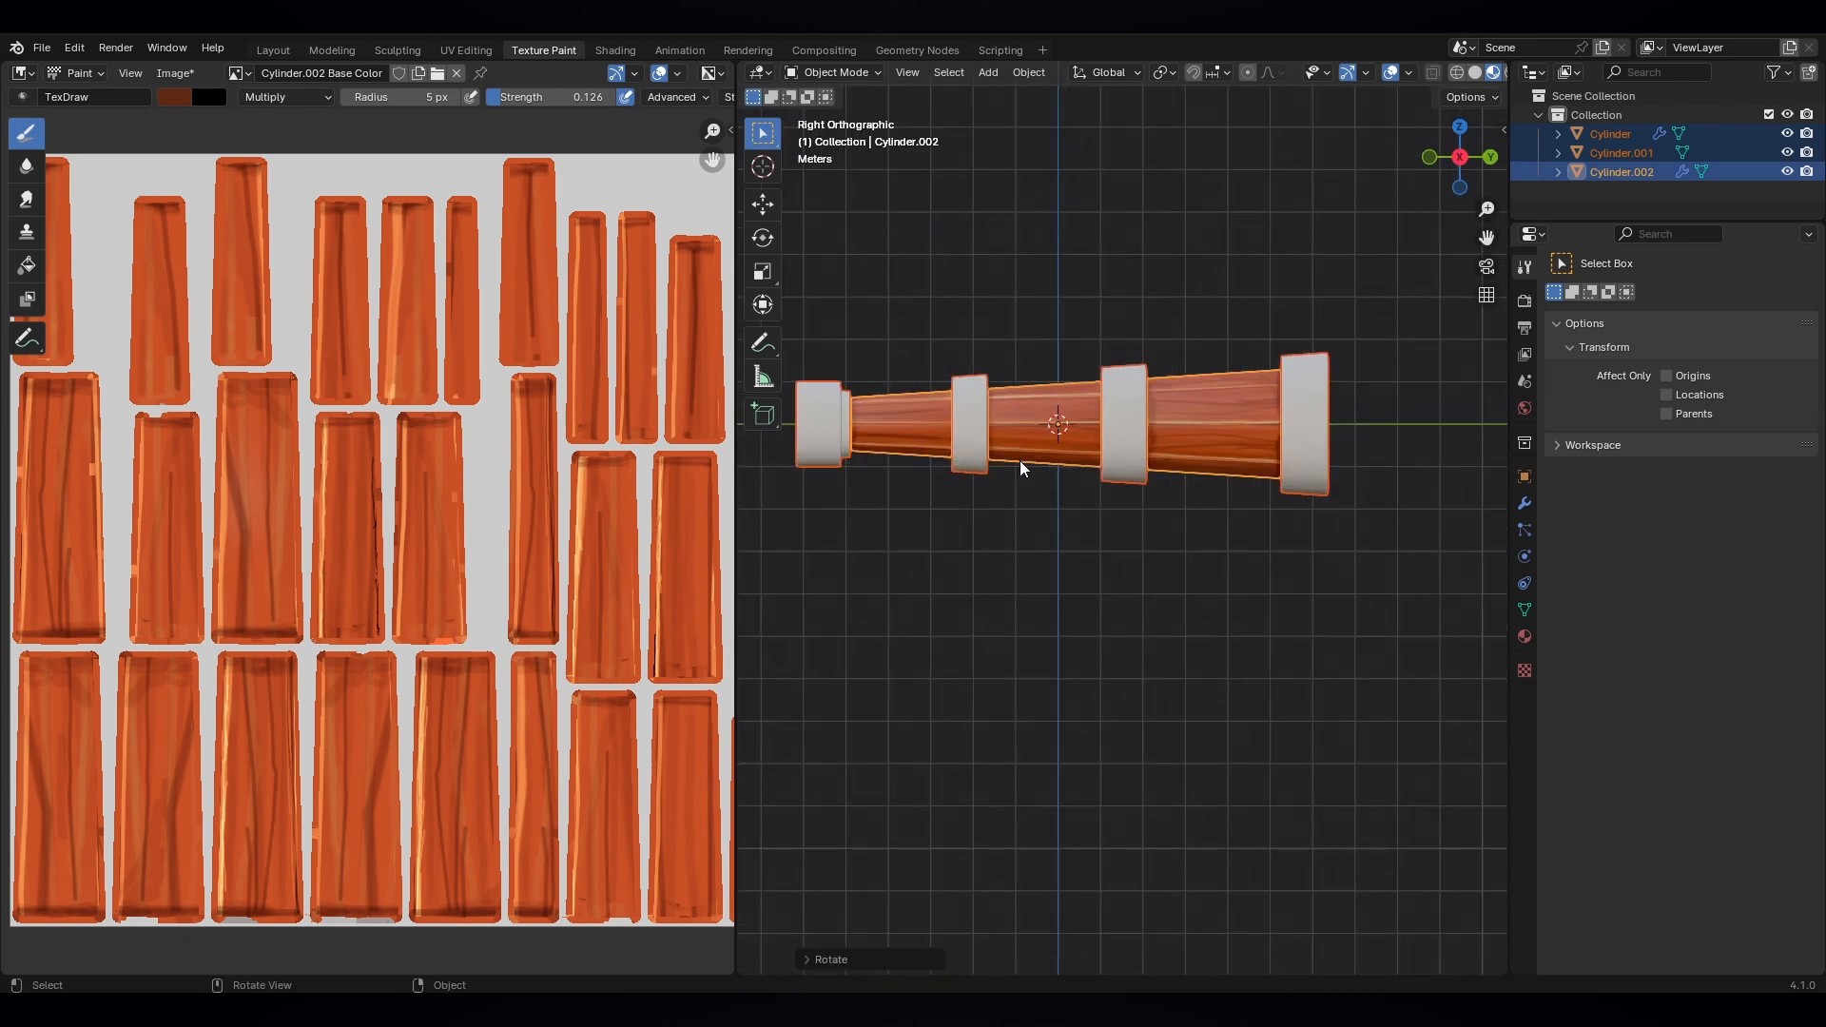
left_click(1122, 511)
left_click(1121, 454)
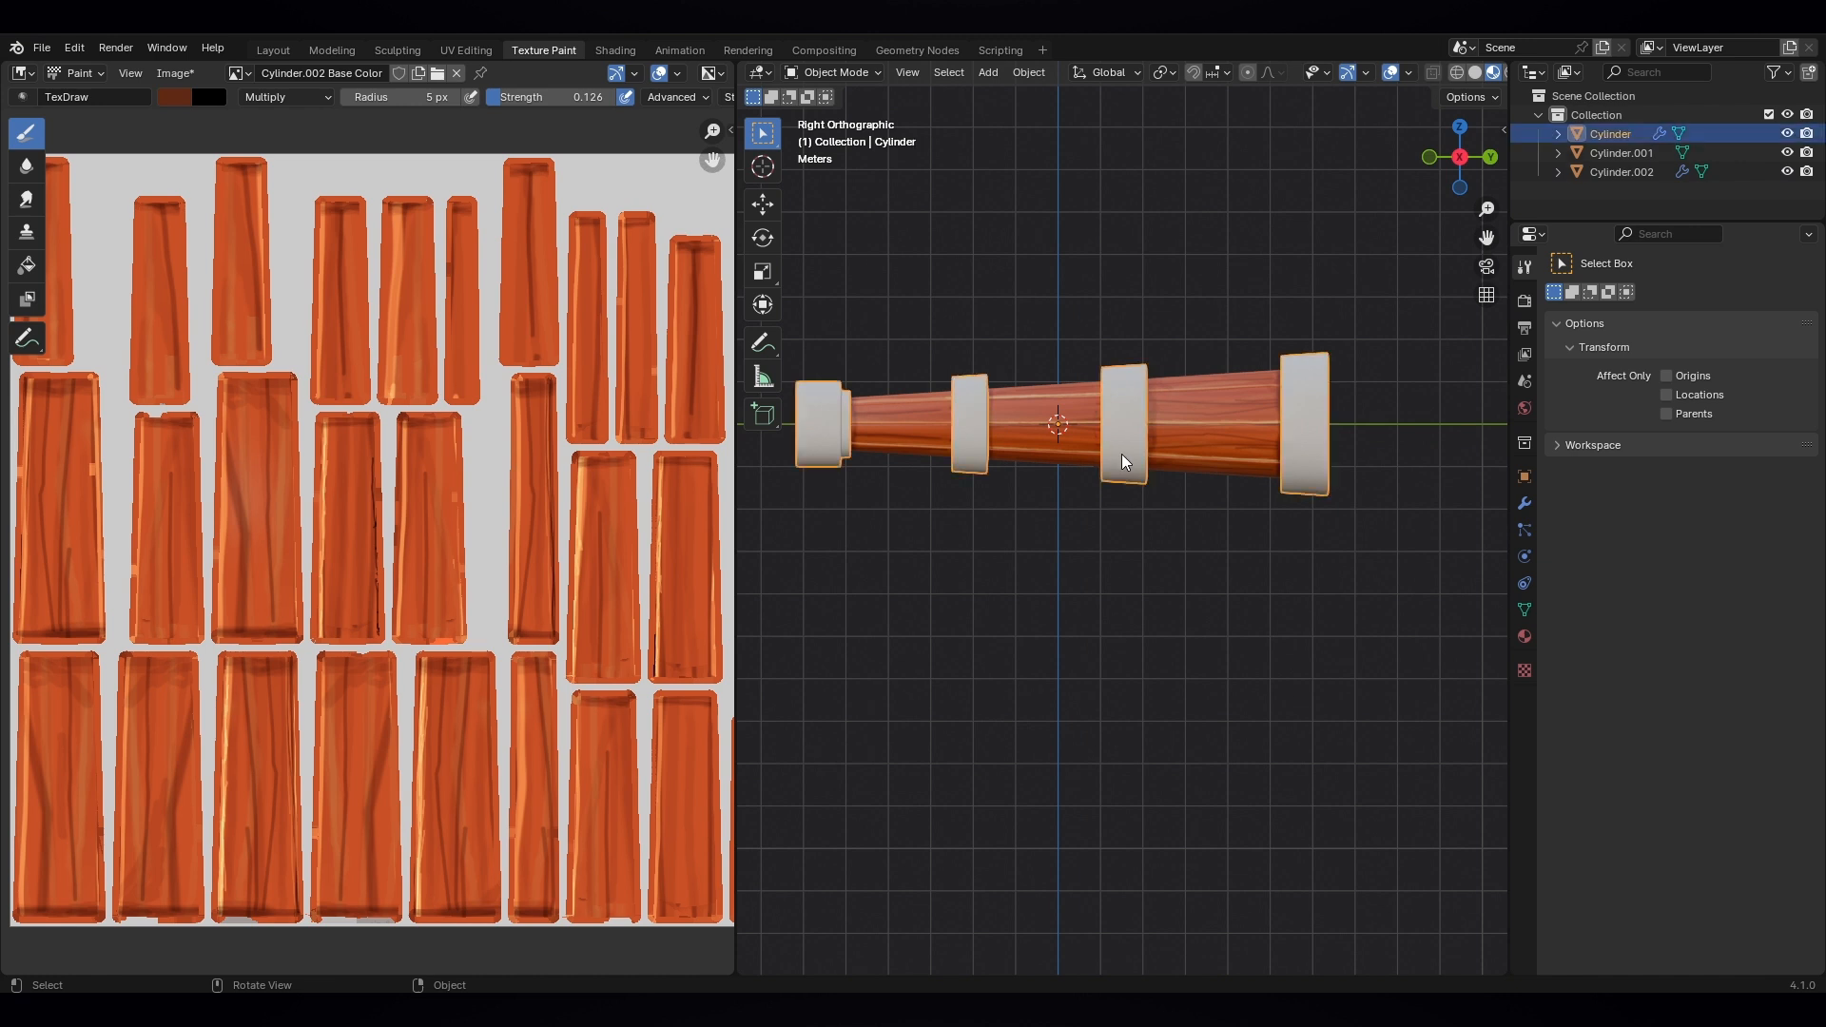
left_click(848, 74)
left_click(843, 112)
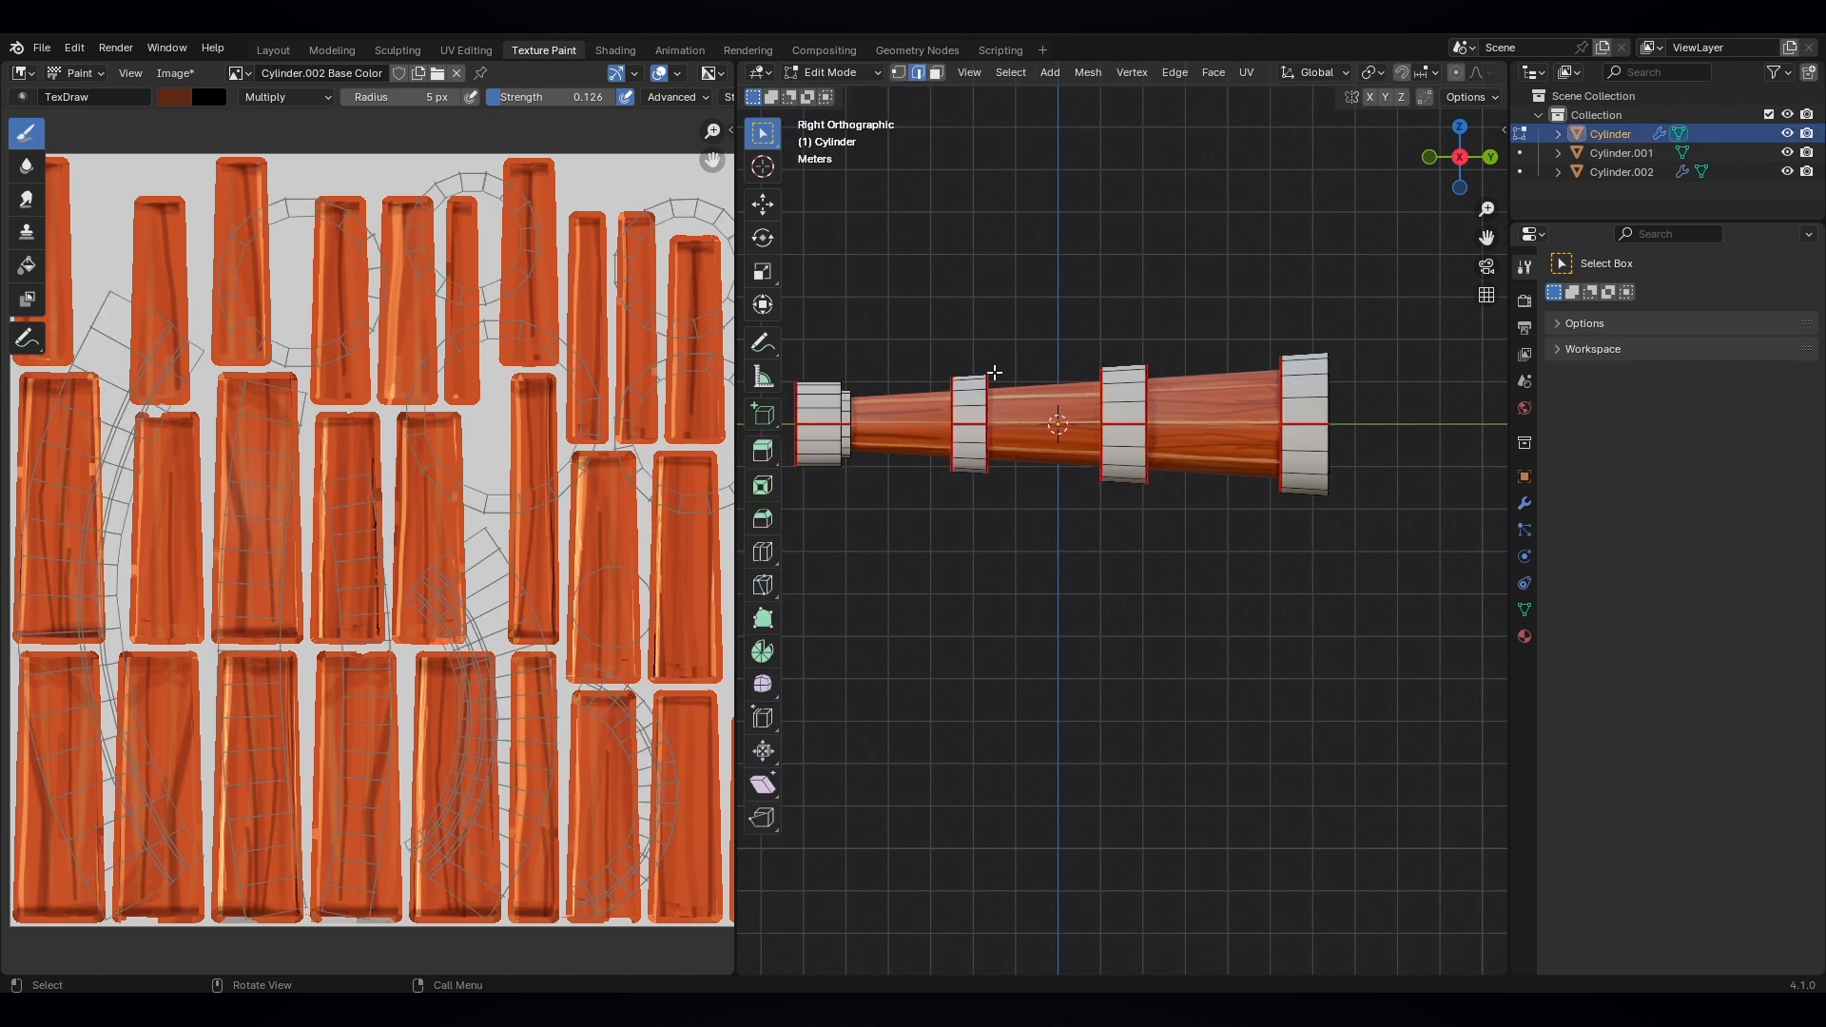
scroll(980, 374, "up", 2)
left_click(823, 74)
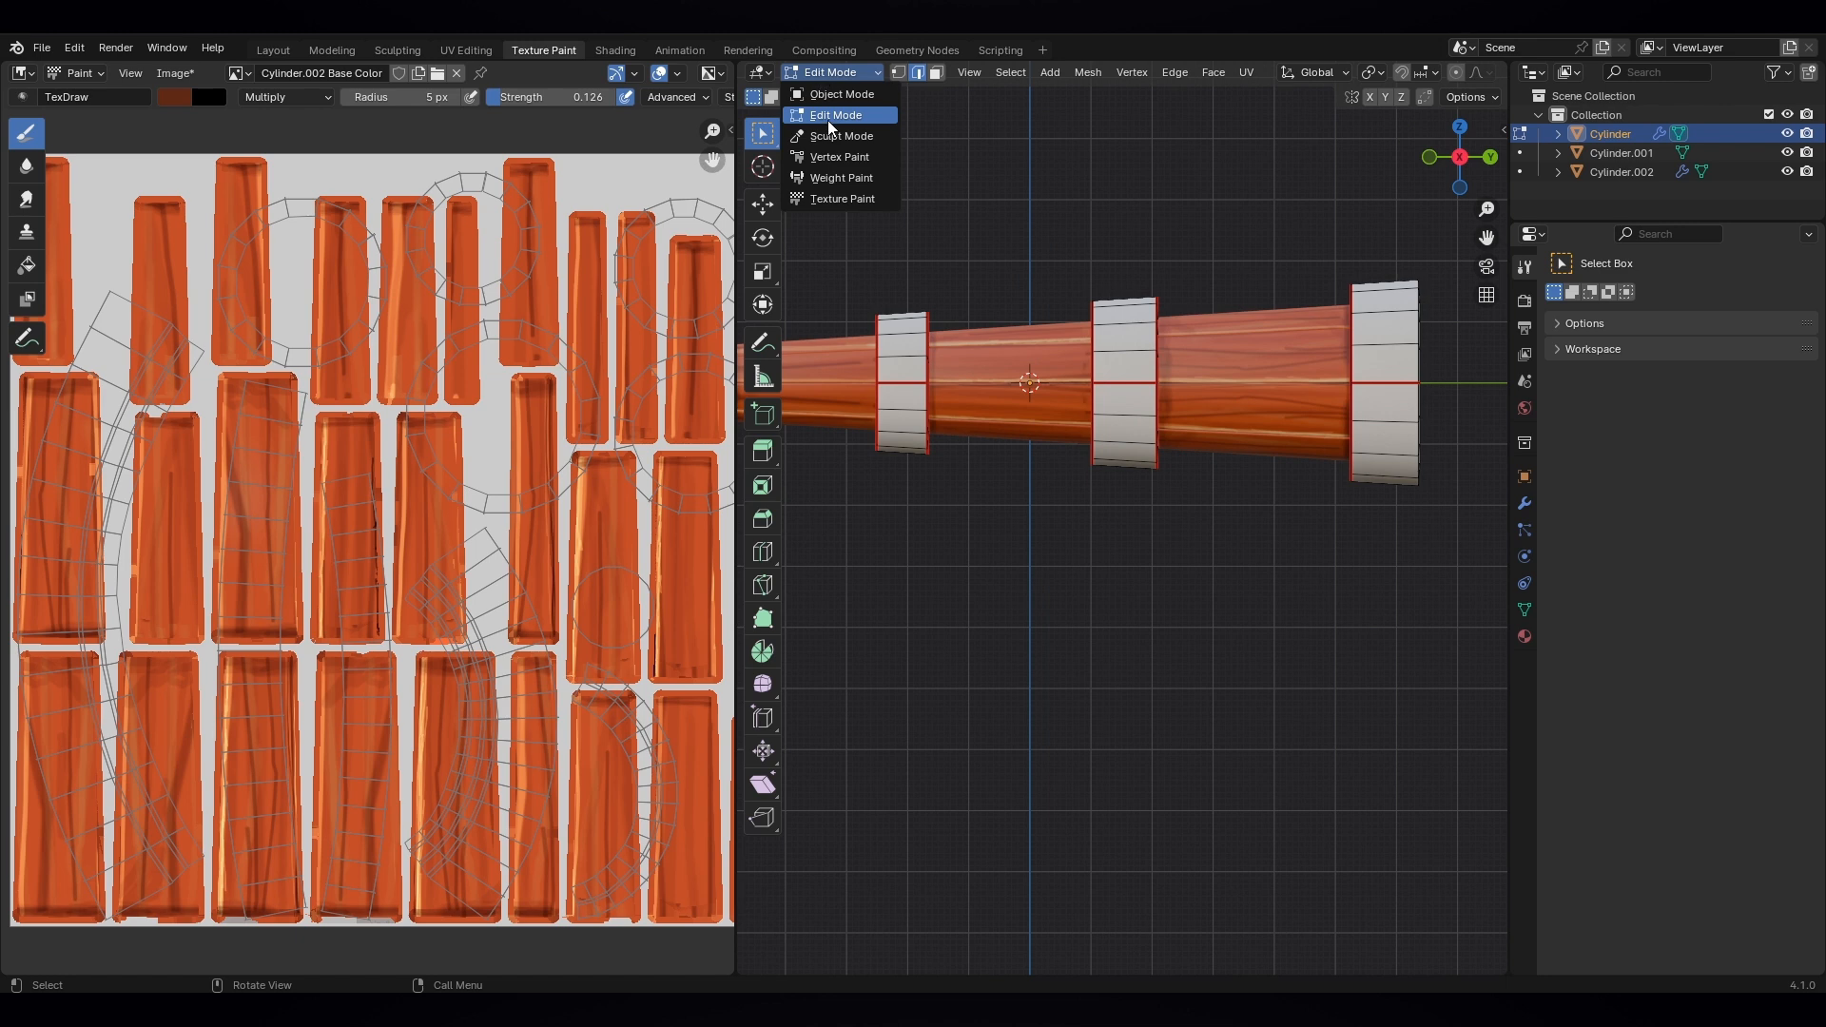
left_click(846, 198)
scroll(1198, 434, "down", 2)
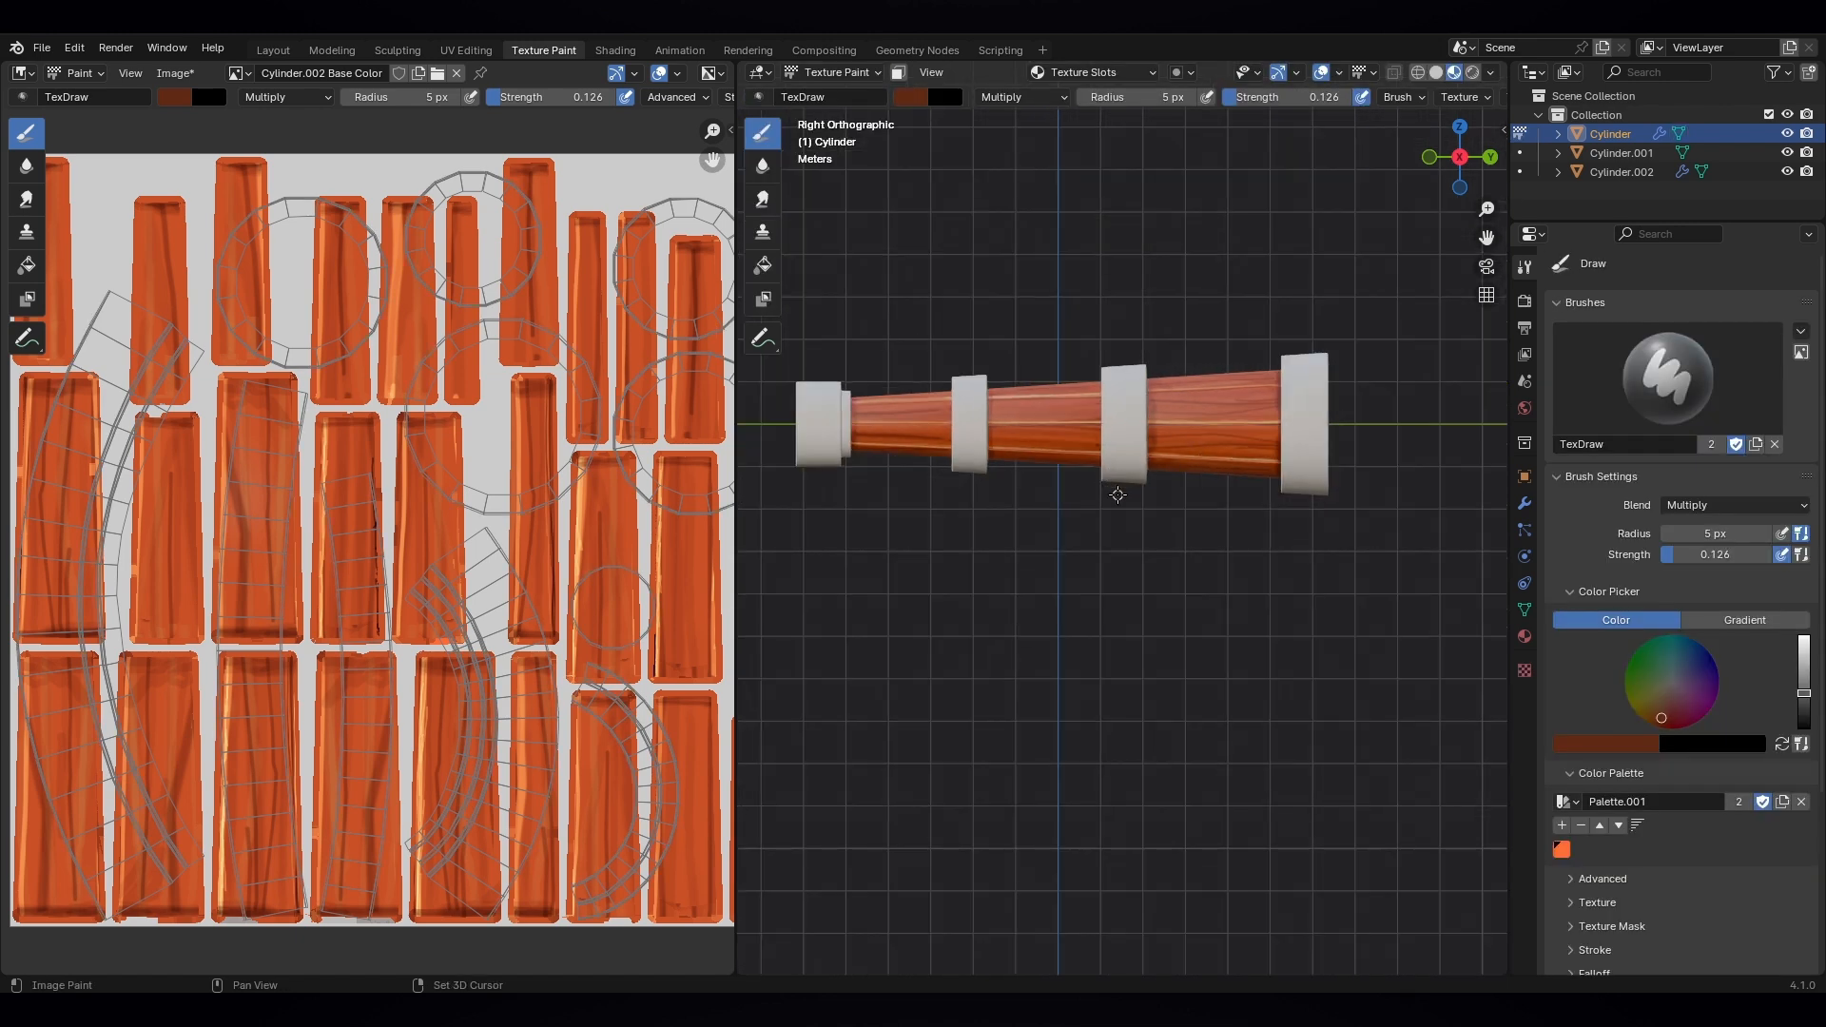
scroll(1113, 485, "up", 1)
- Add a blank 2048 × 2048 px Base Color paint slot to the collars
left_click(1093, 73)
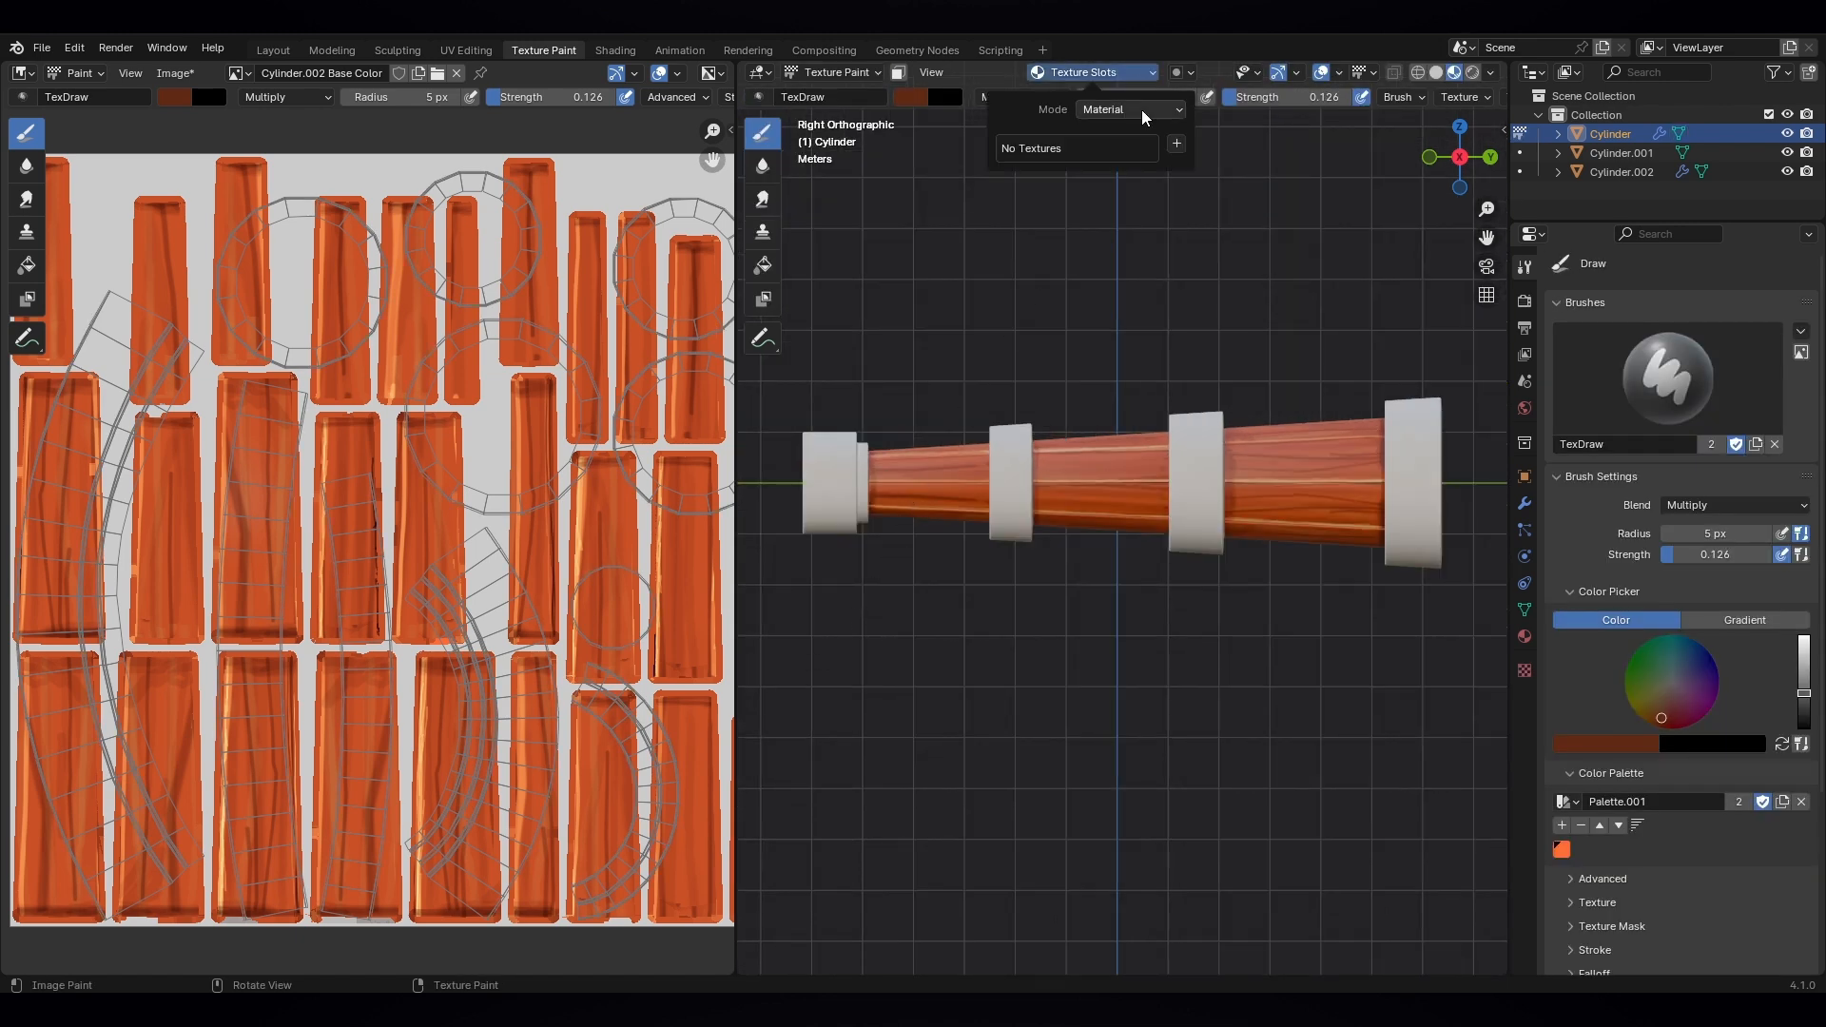
left_click(1177, 144)
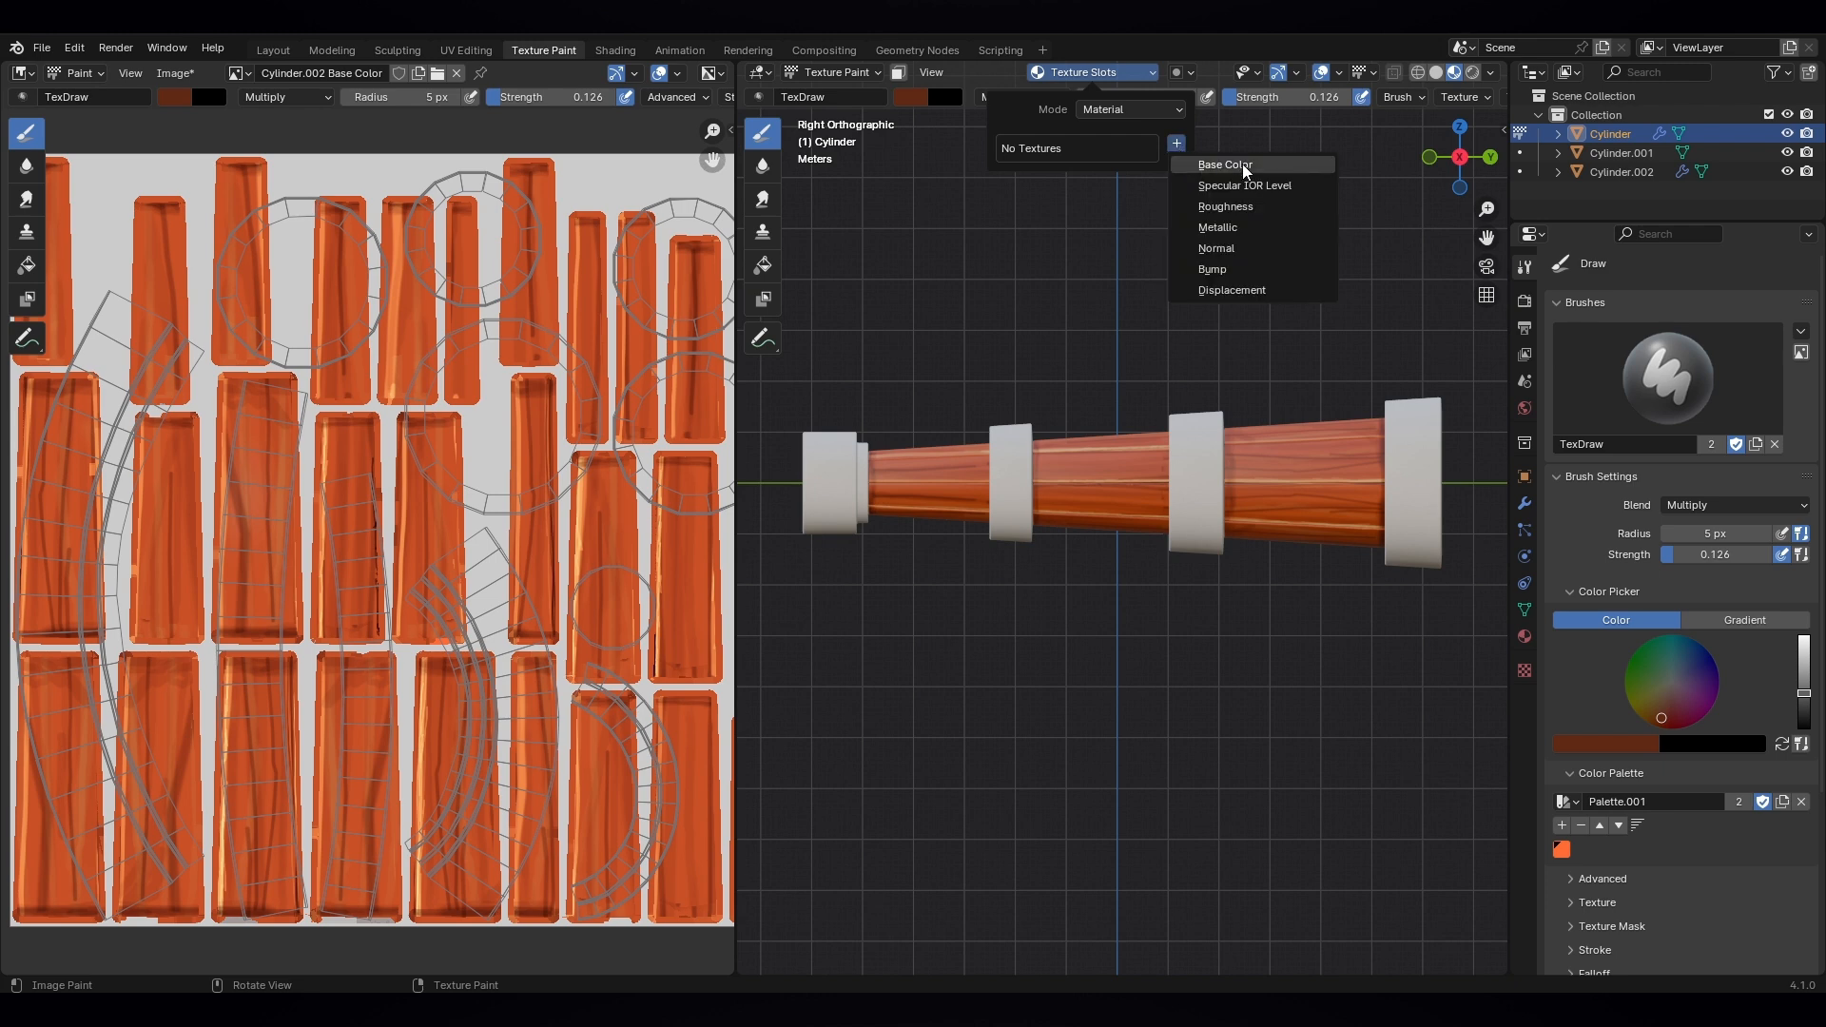
left_click(1244, 166)
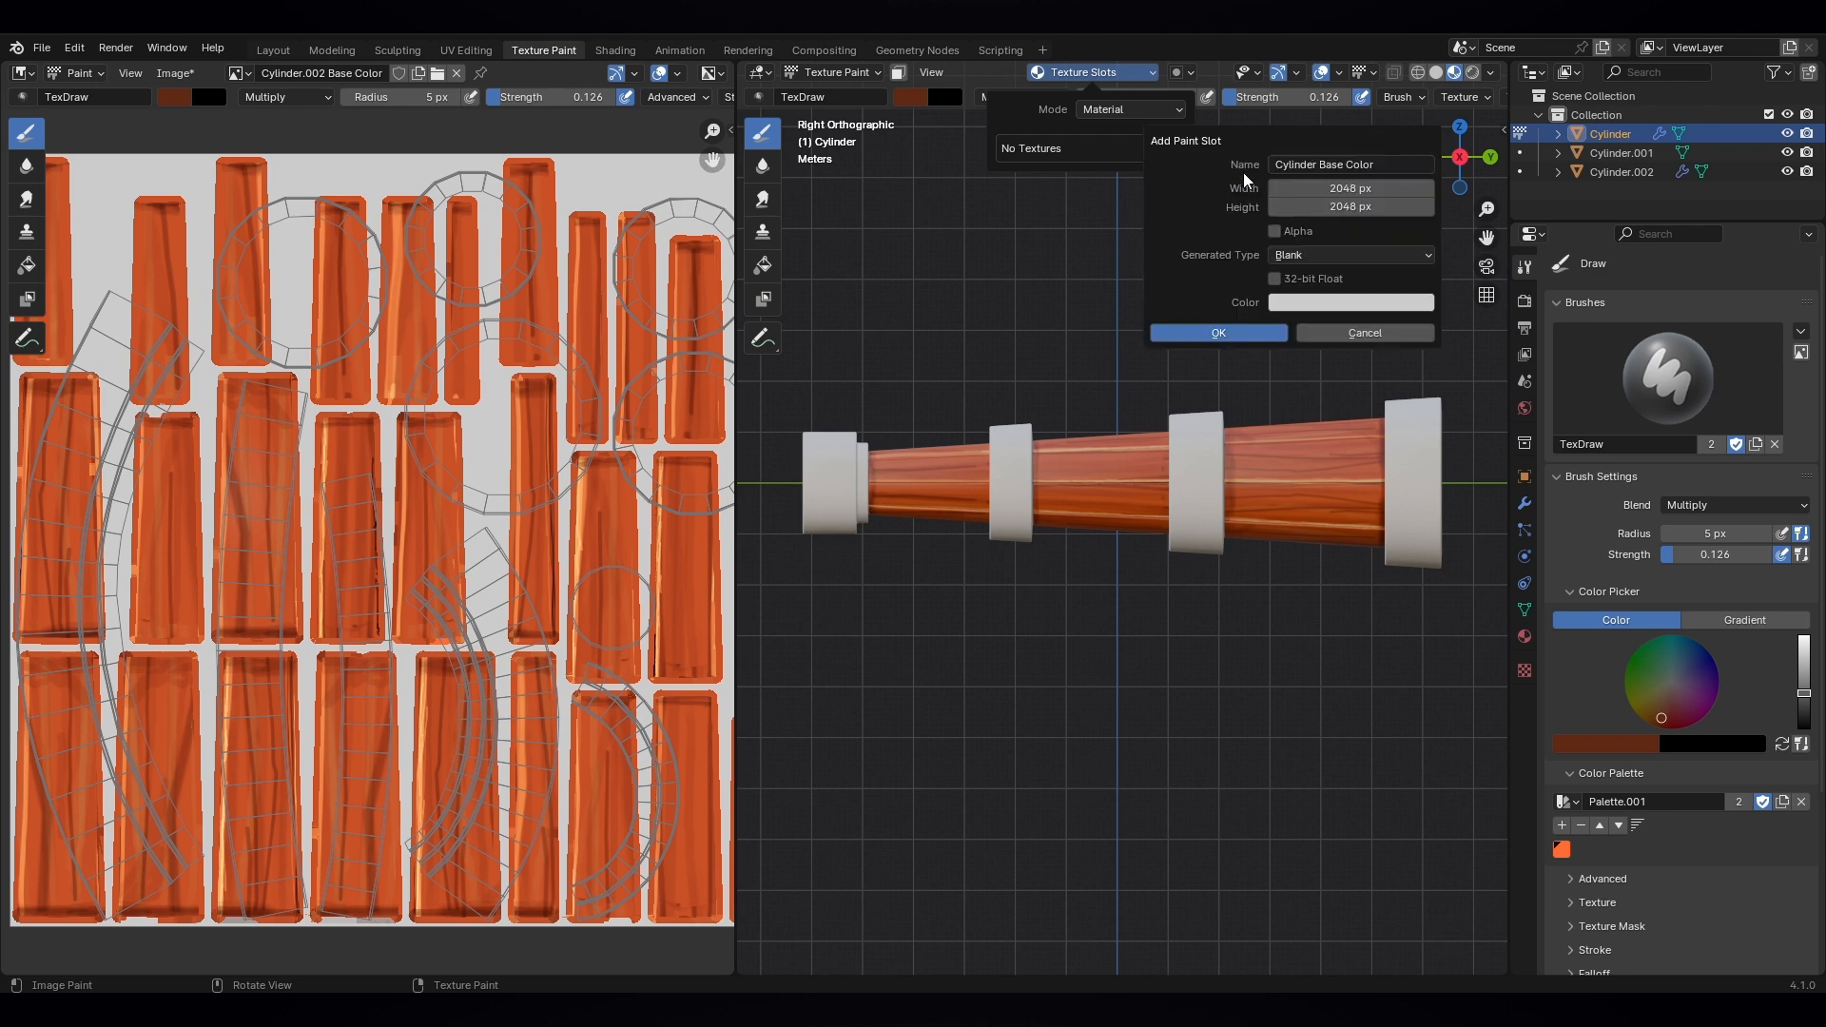
left_click(1258, 338)
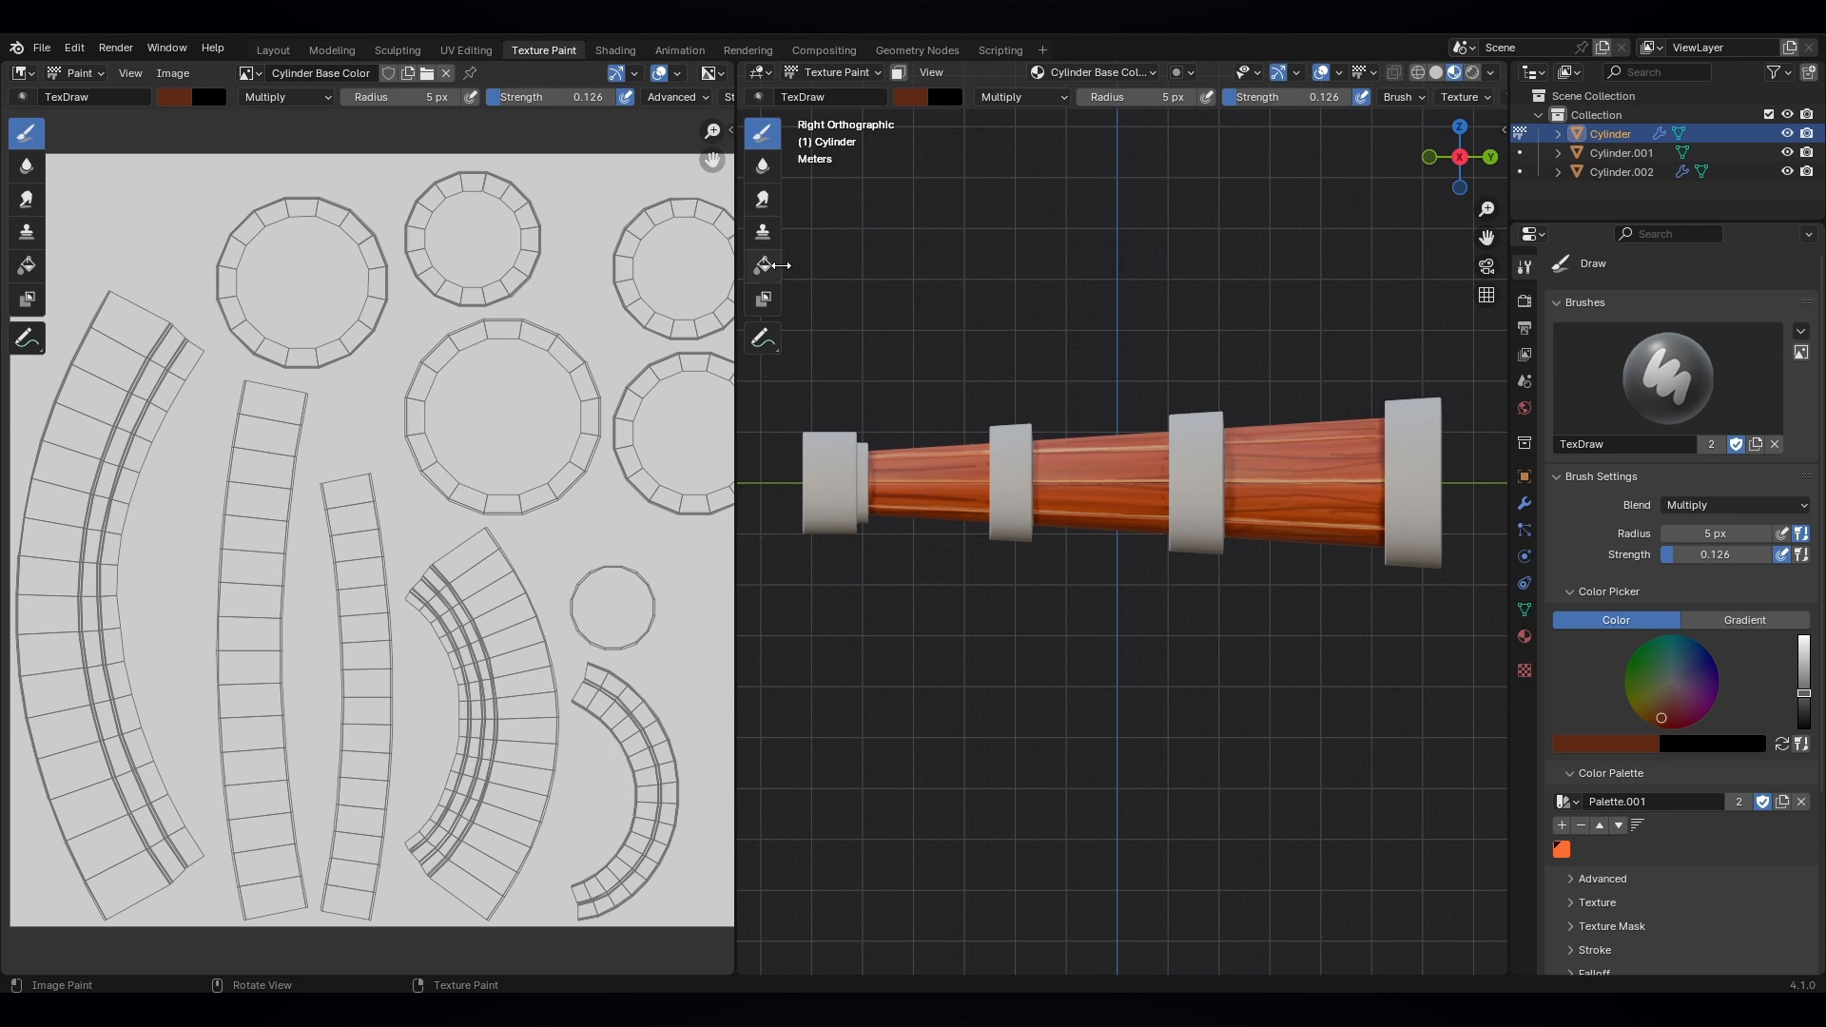
- Fill the collars with blue-grey in Mix blend mode and add a light blue-grey to the palette
left_click(770, 272)
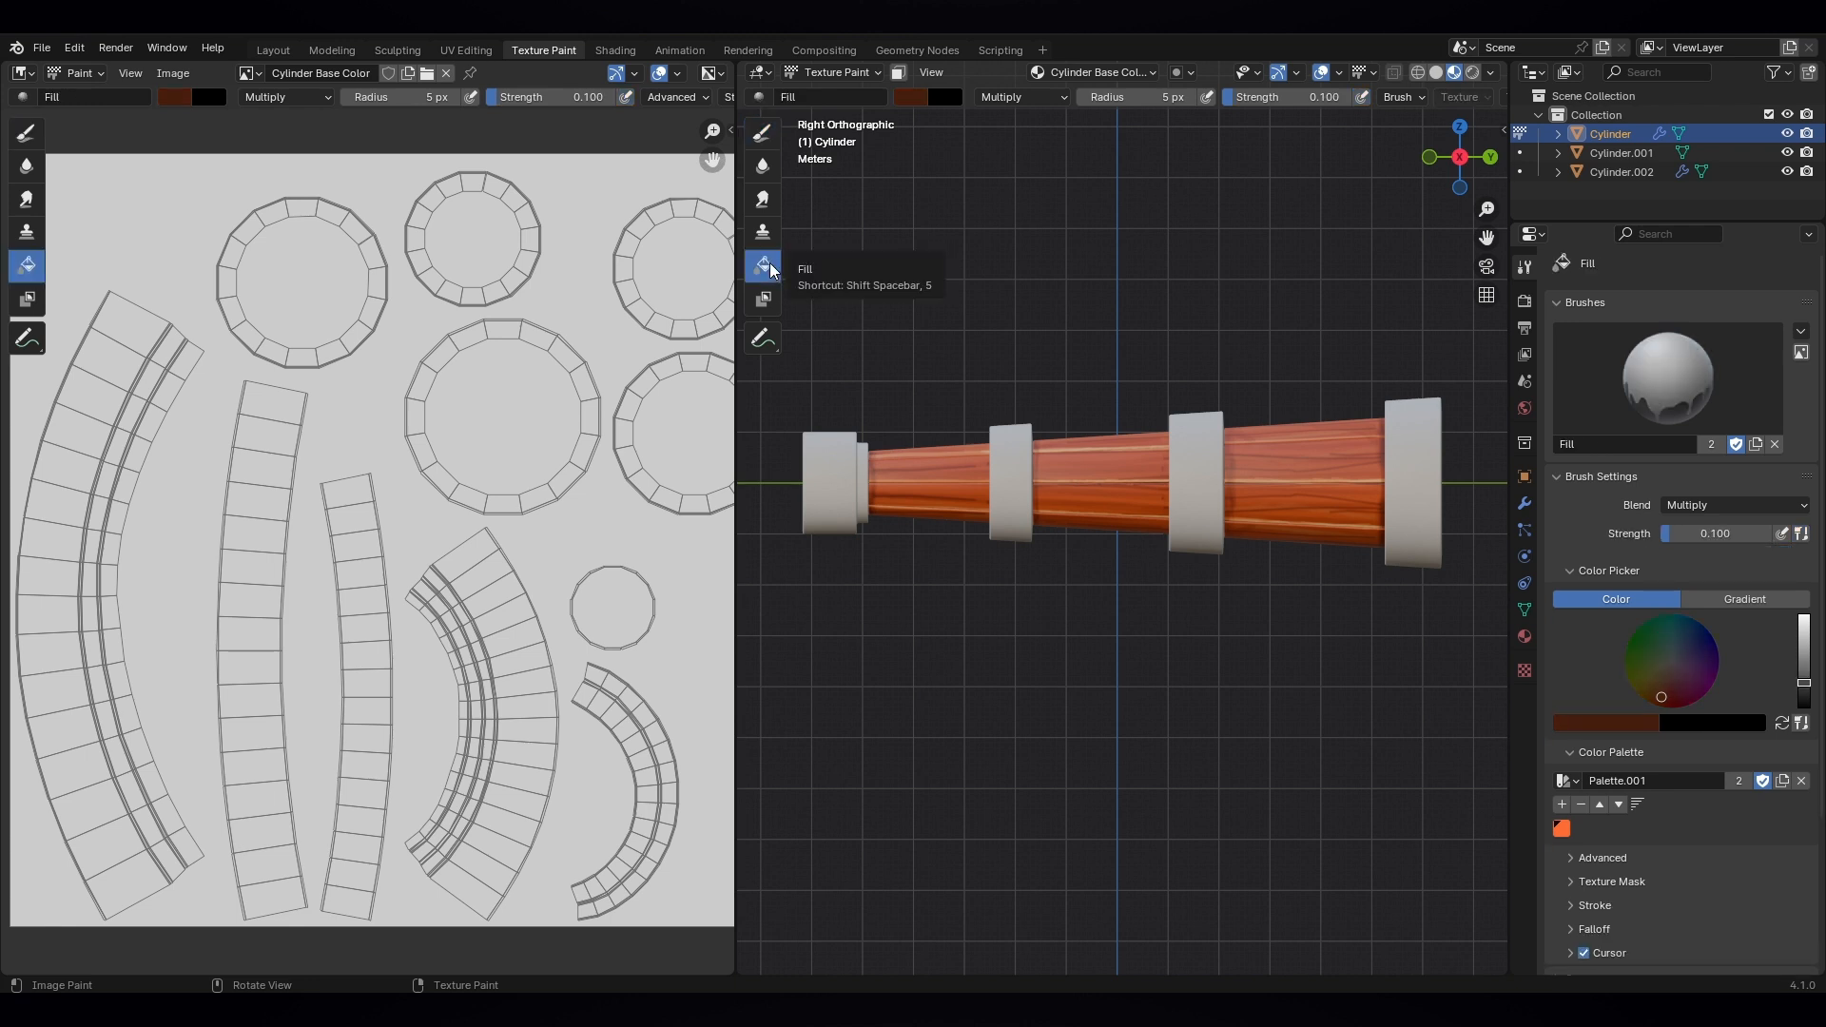
left_click_drag(1673, 691, 1680, 657)
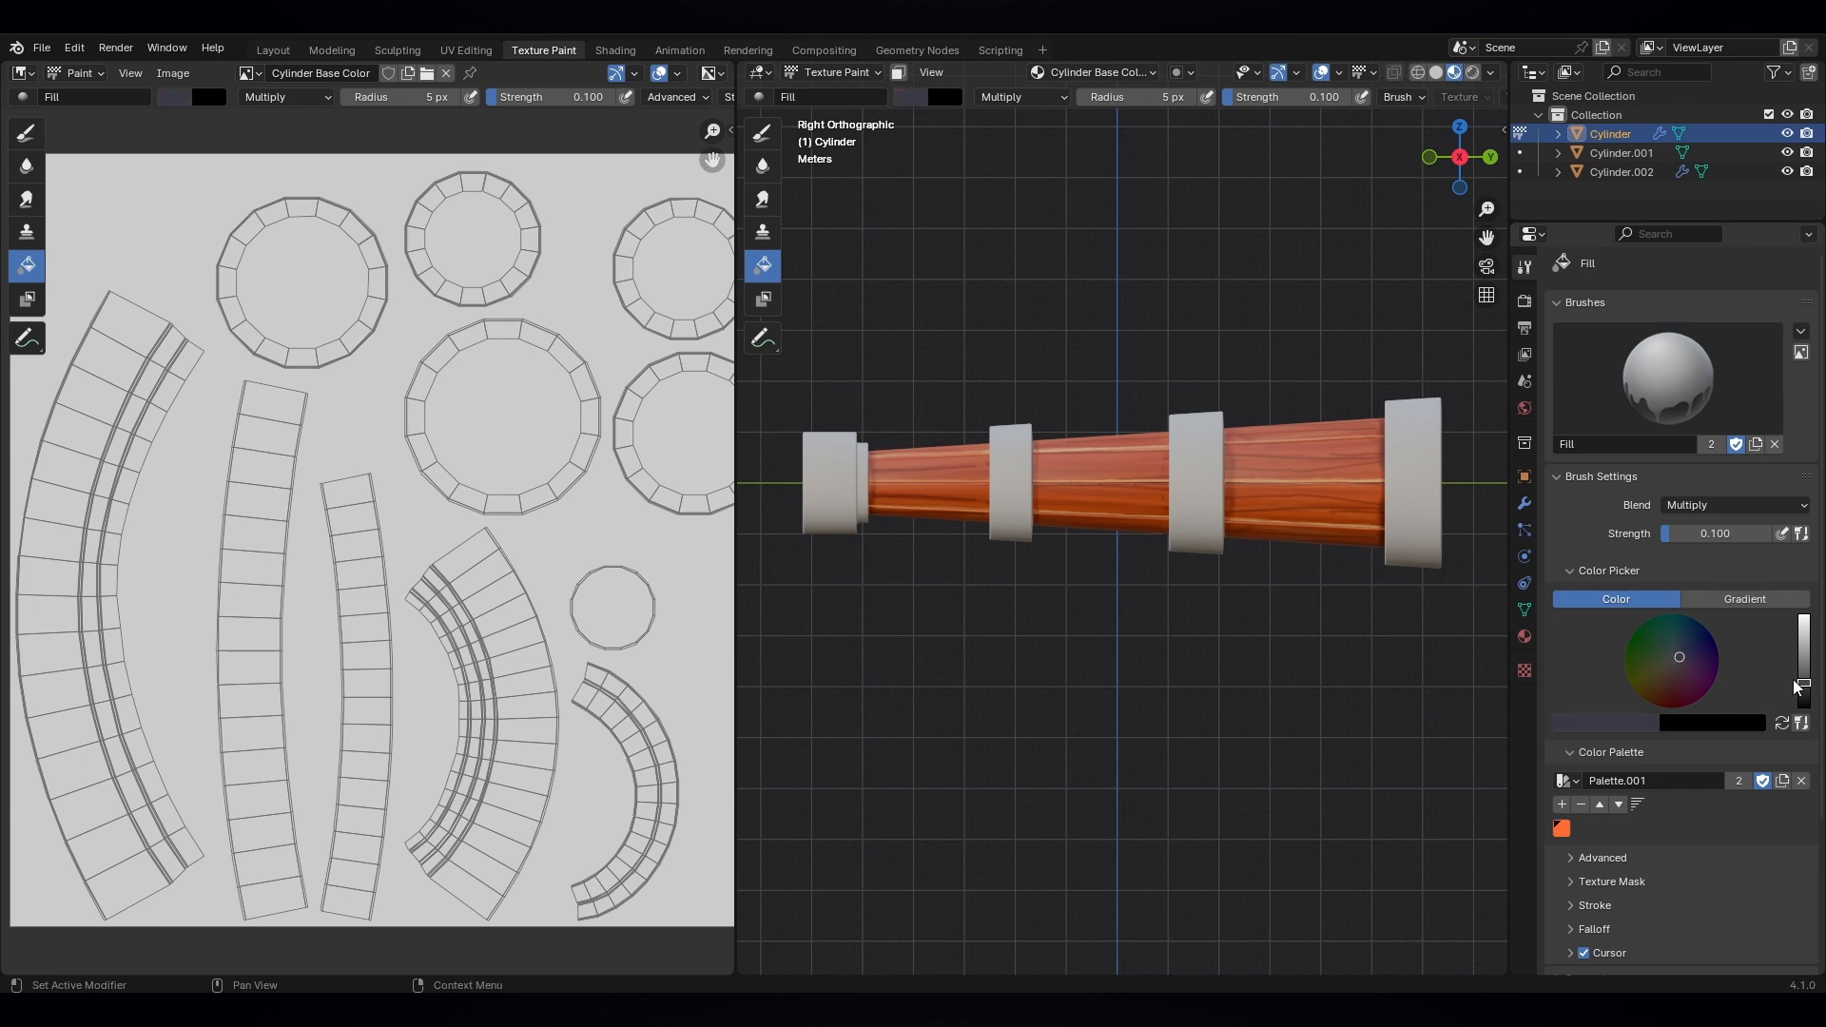
left_click_drag(1797, 688, 1804, 630)
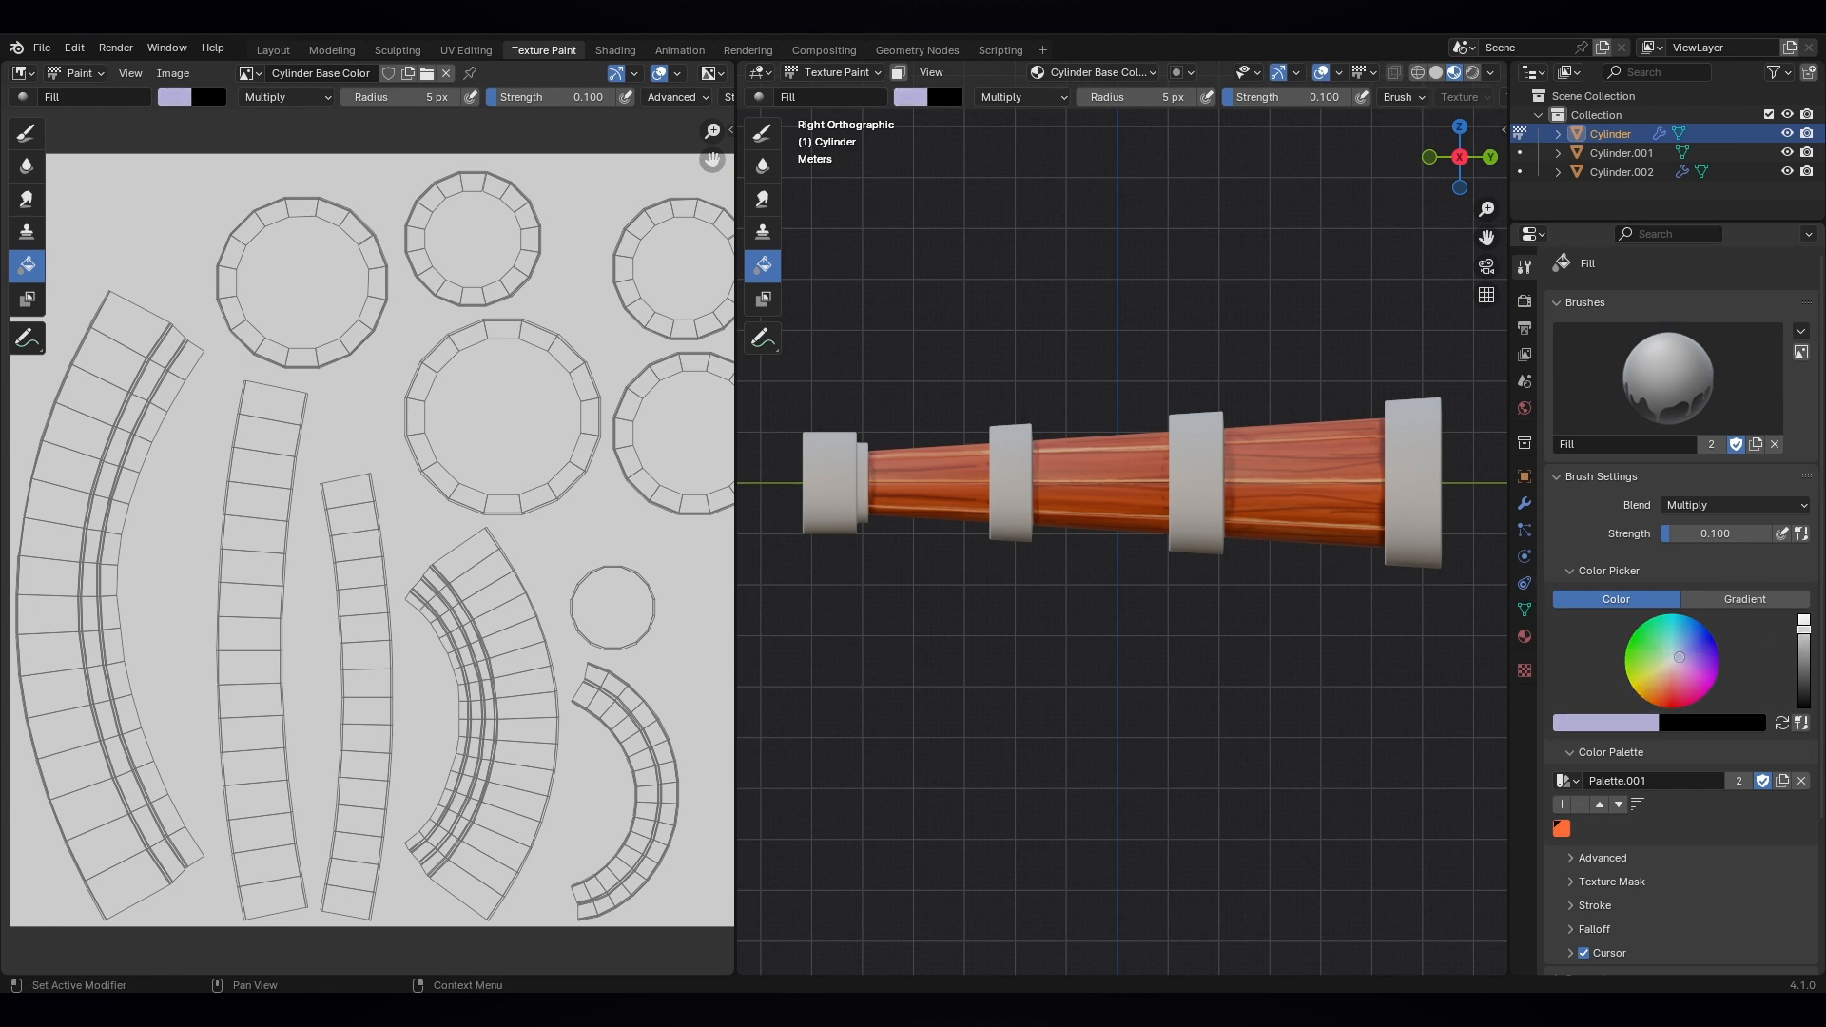
left_click(1564, 807)
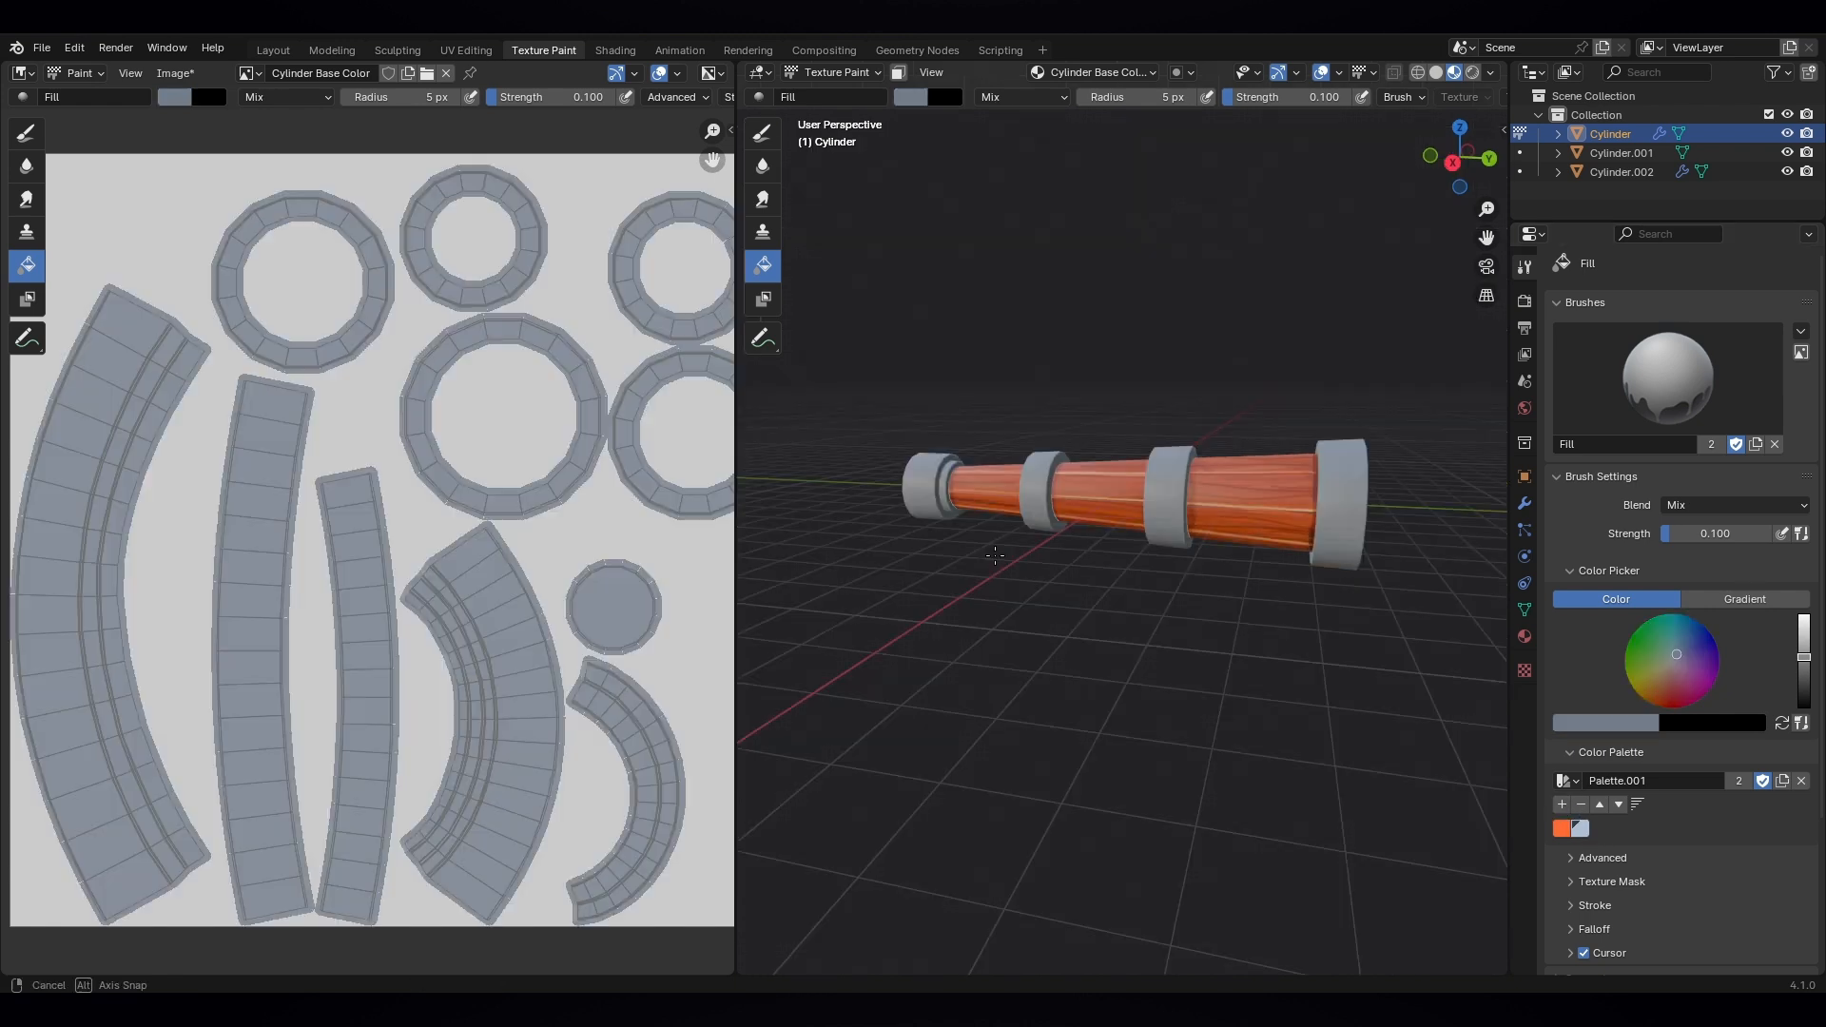
middle_click_drag(1008, 537, 1052, 555)
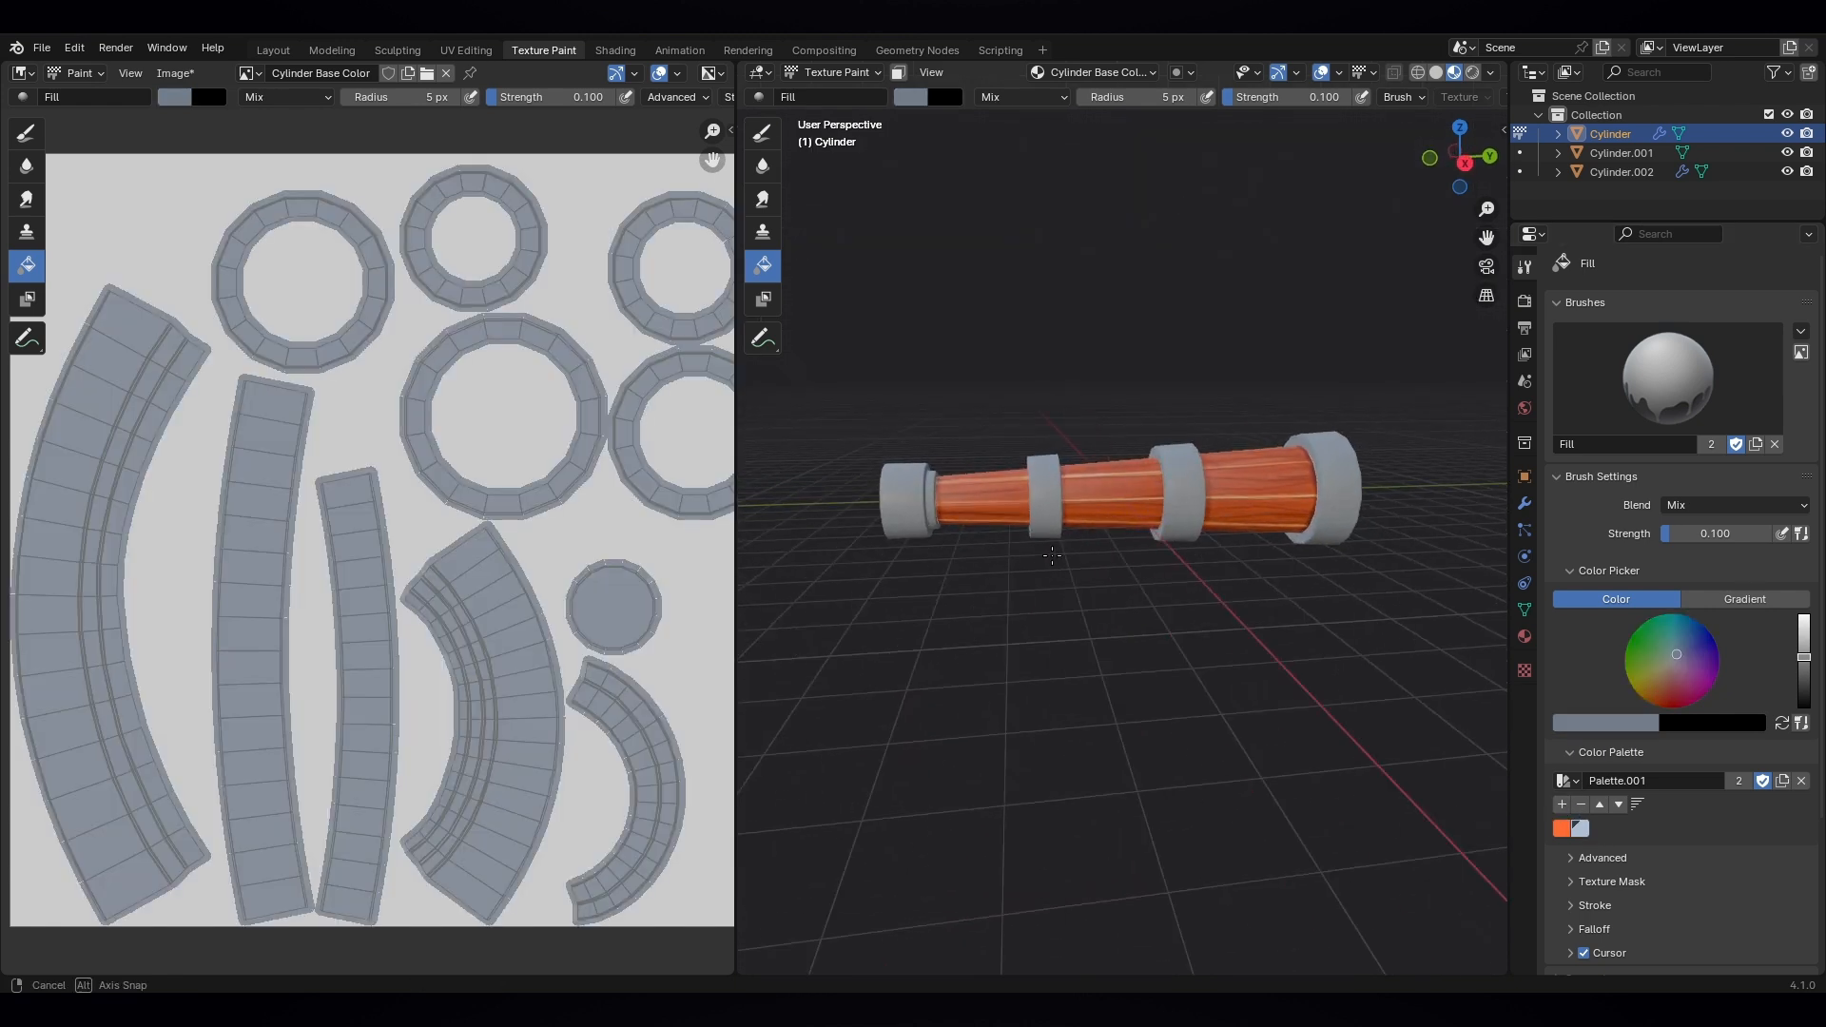
scroll(1035, 532, "up", 2)
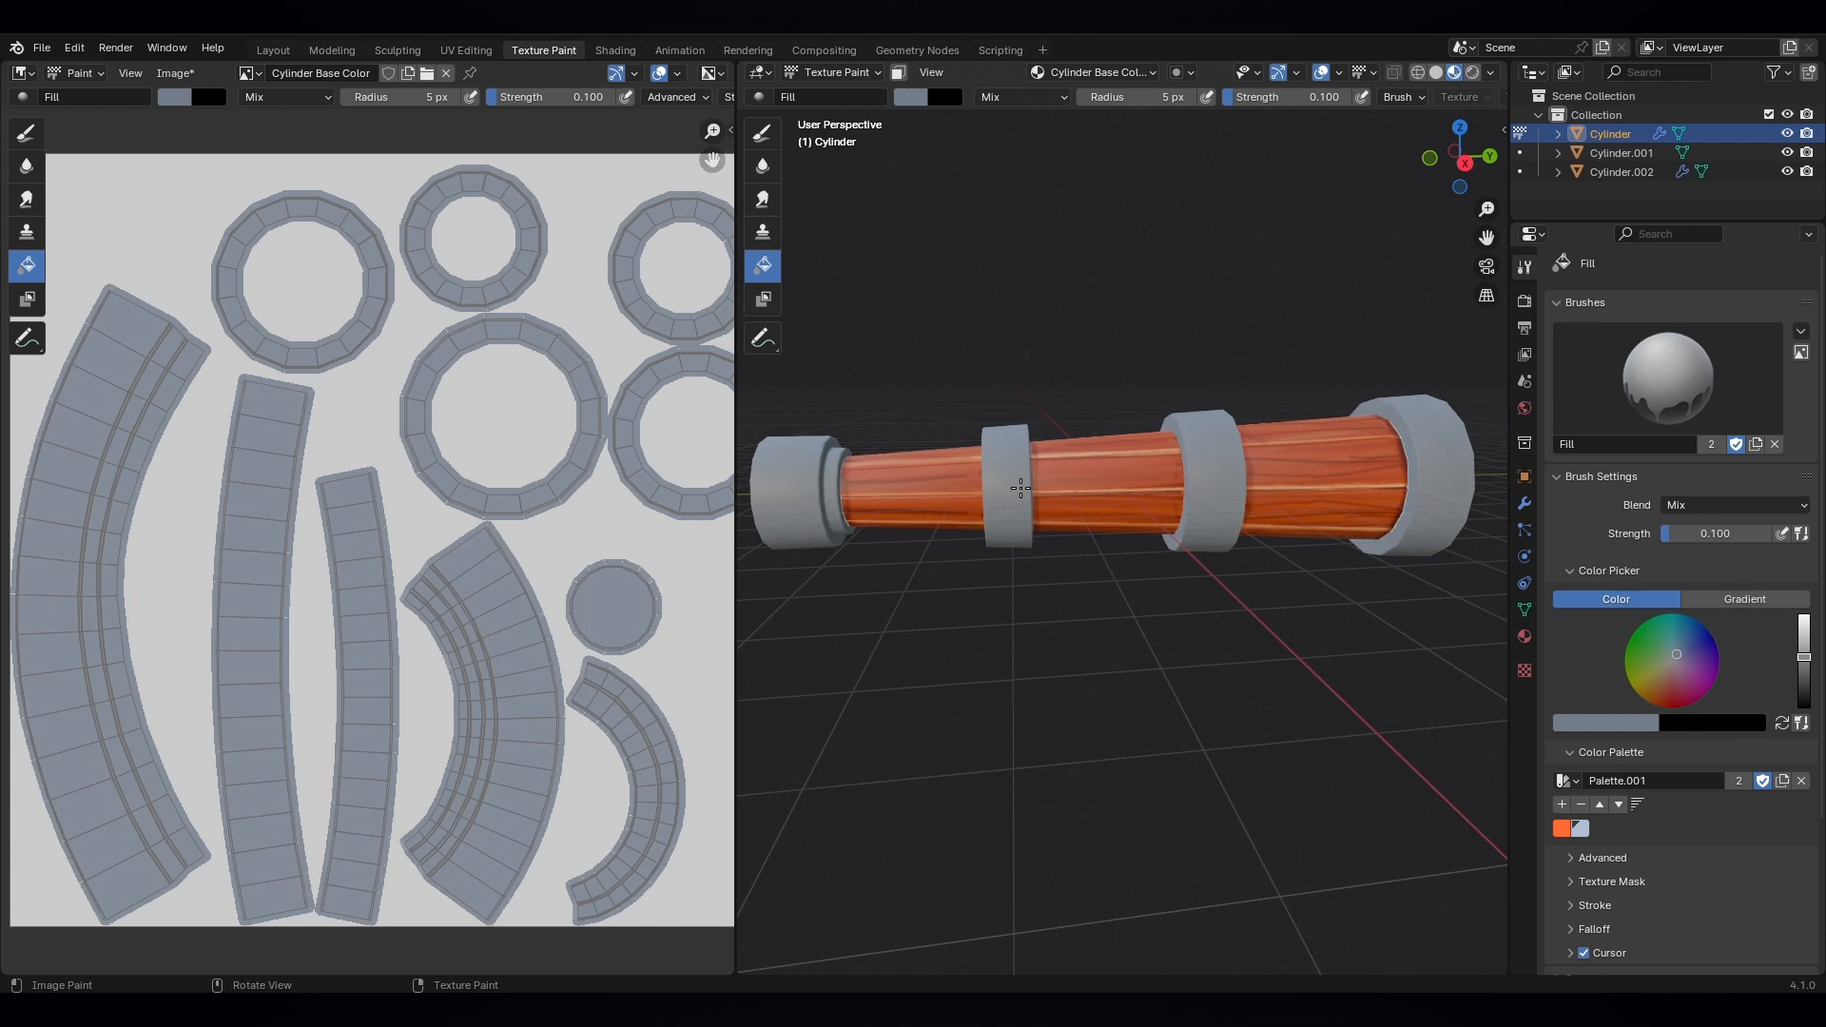
- Return to the Draw brush and enable Y-axis mirroring alongside X for painting the collars from the right side view
left_click(761, 135)
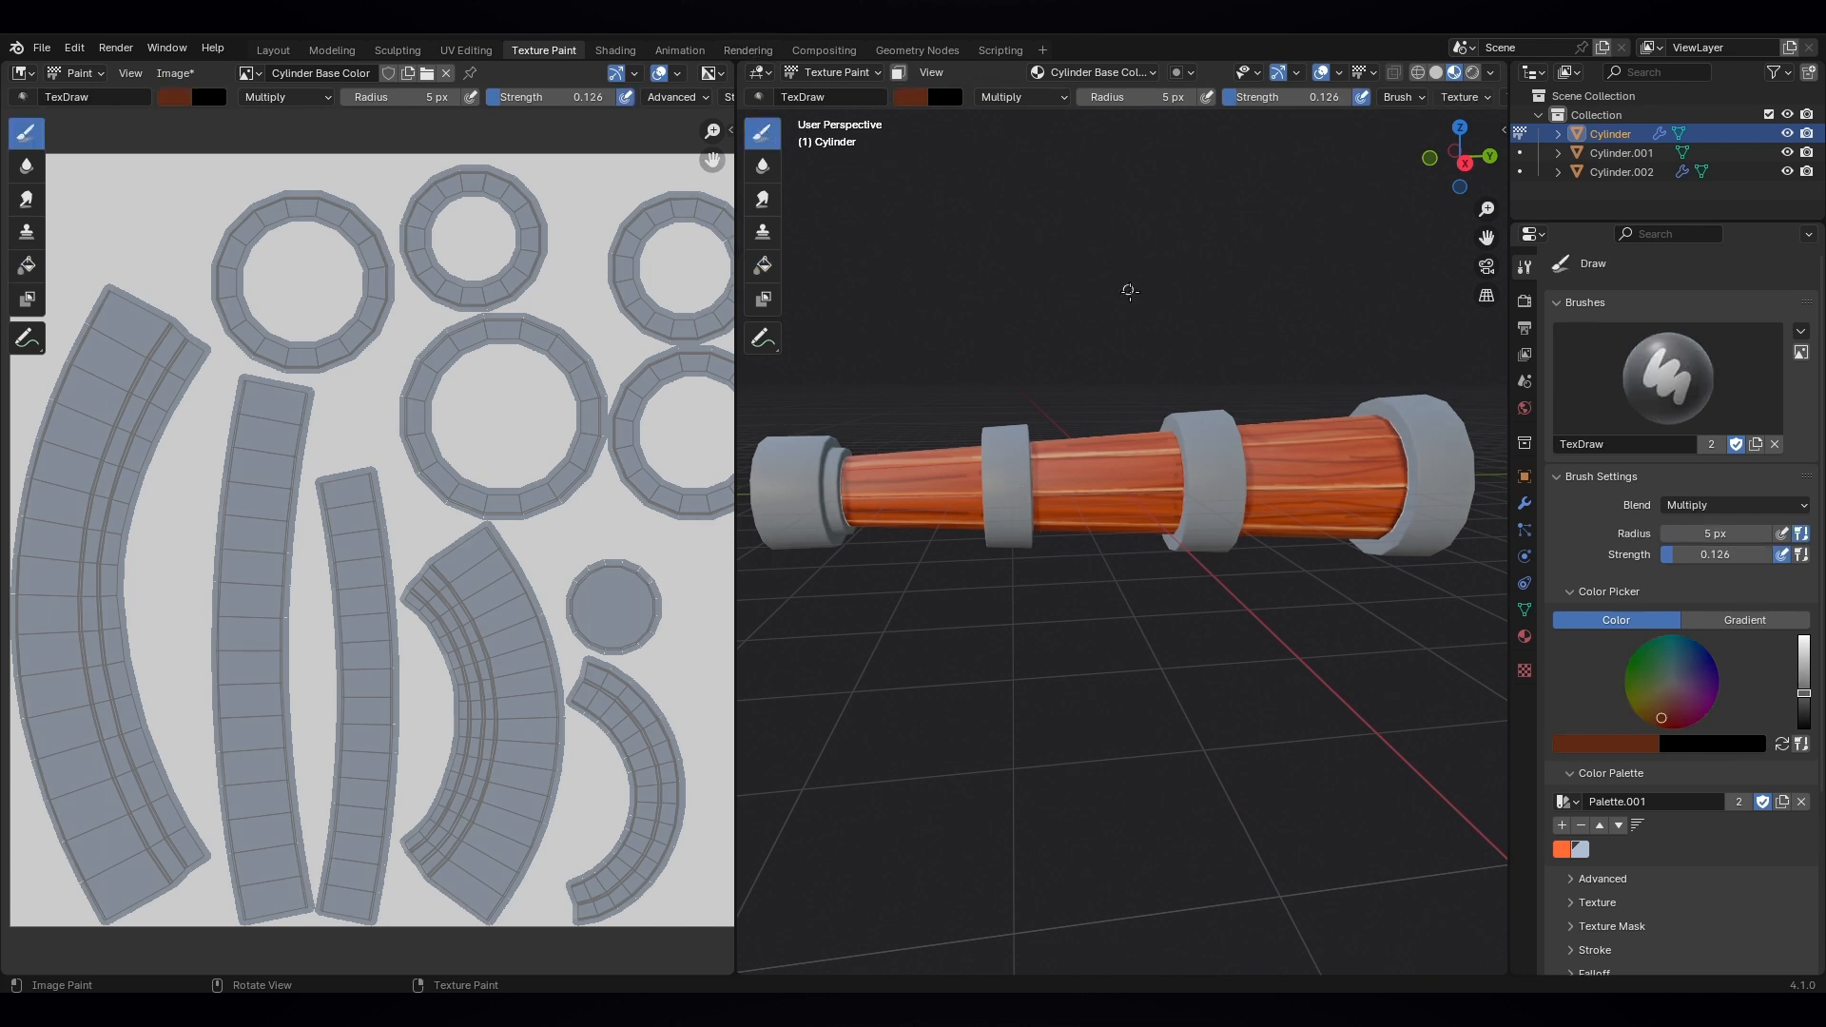
scroll(1151, 334, "down", 3)
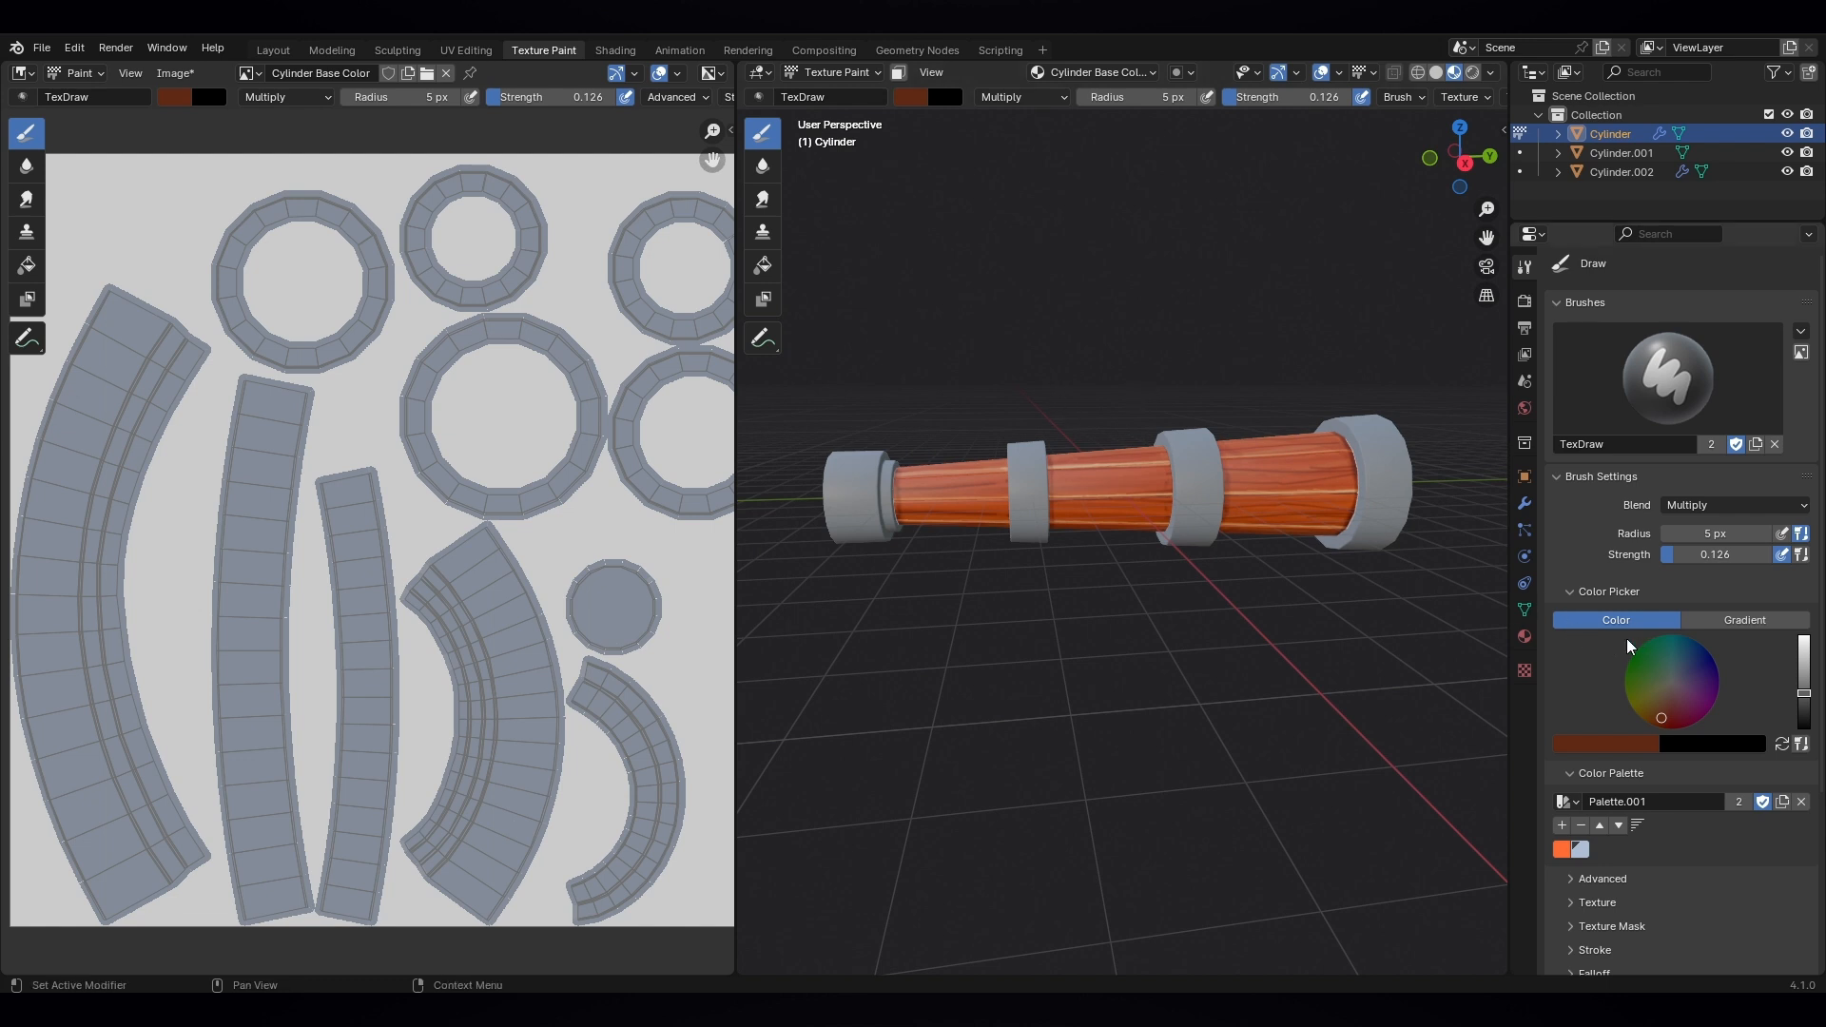
key("KP_3")
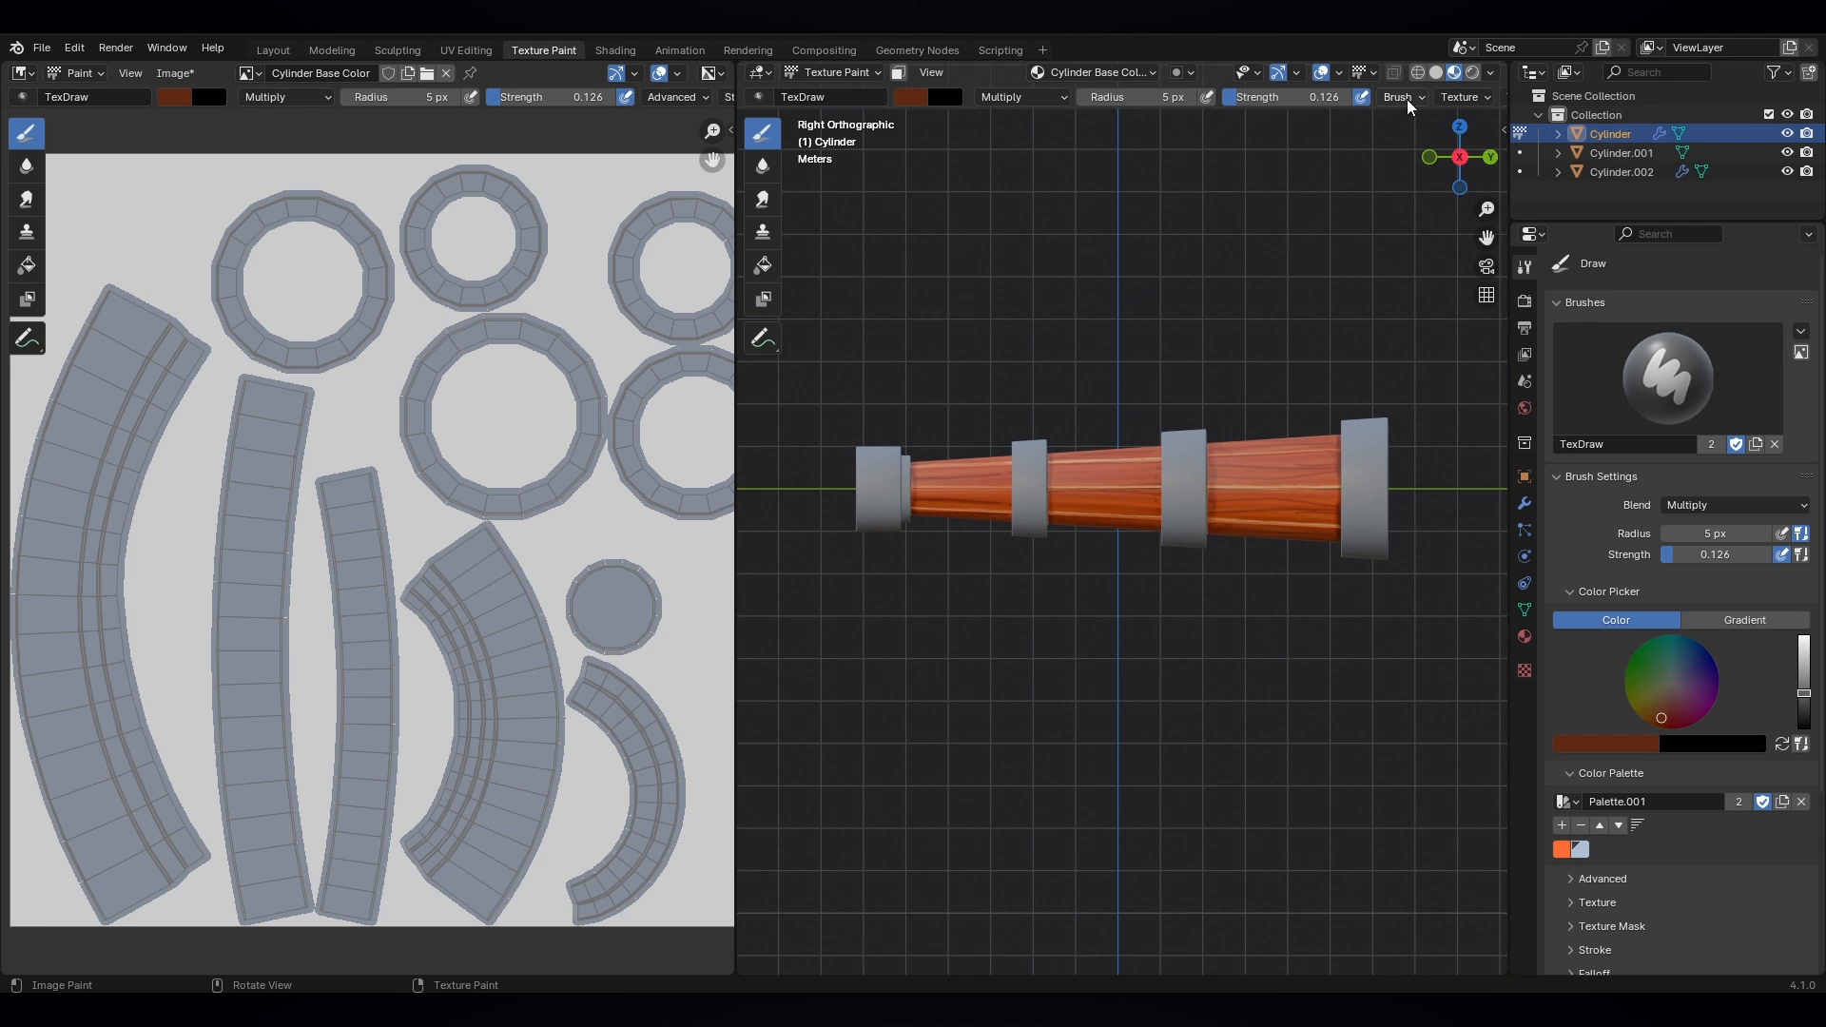
scroll(1406, 99, "down", 5)
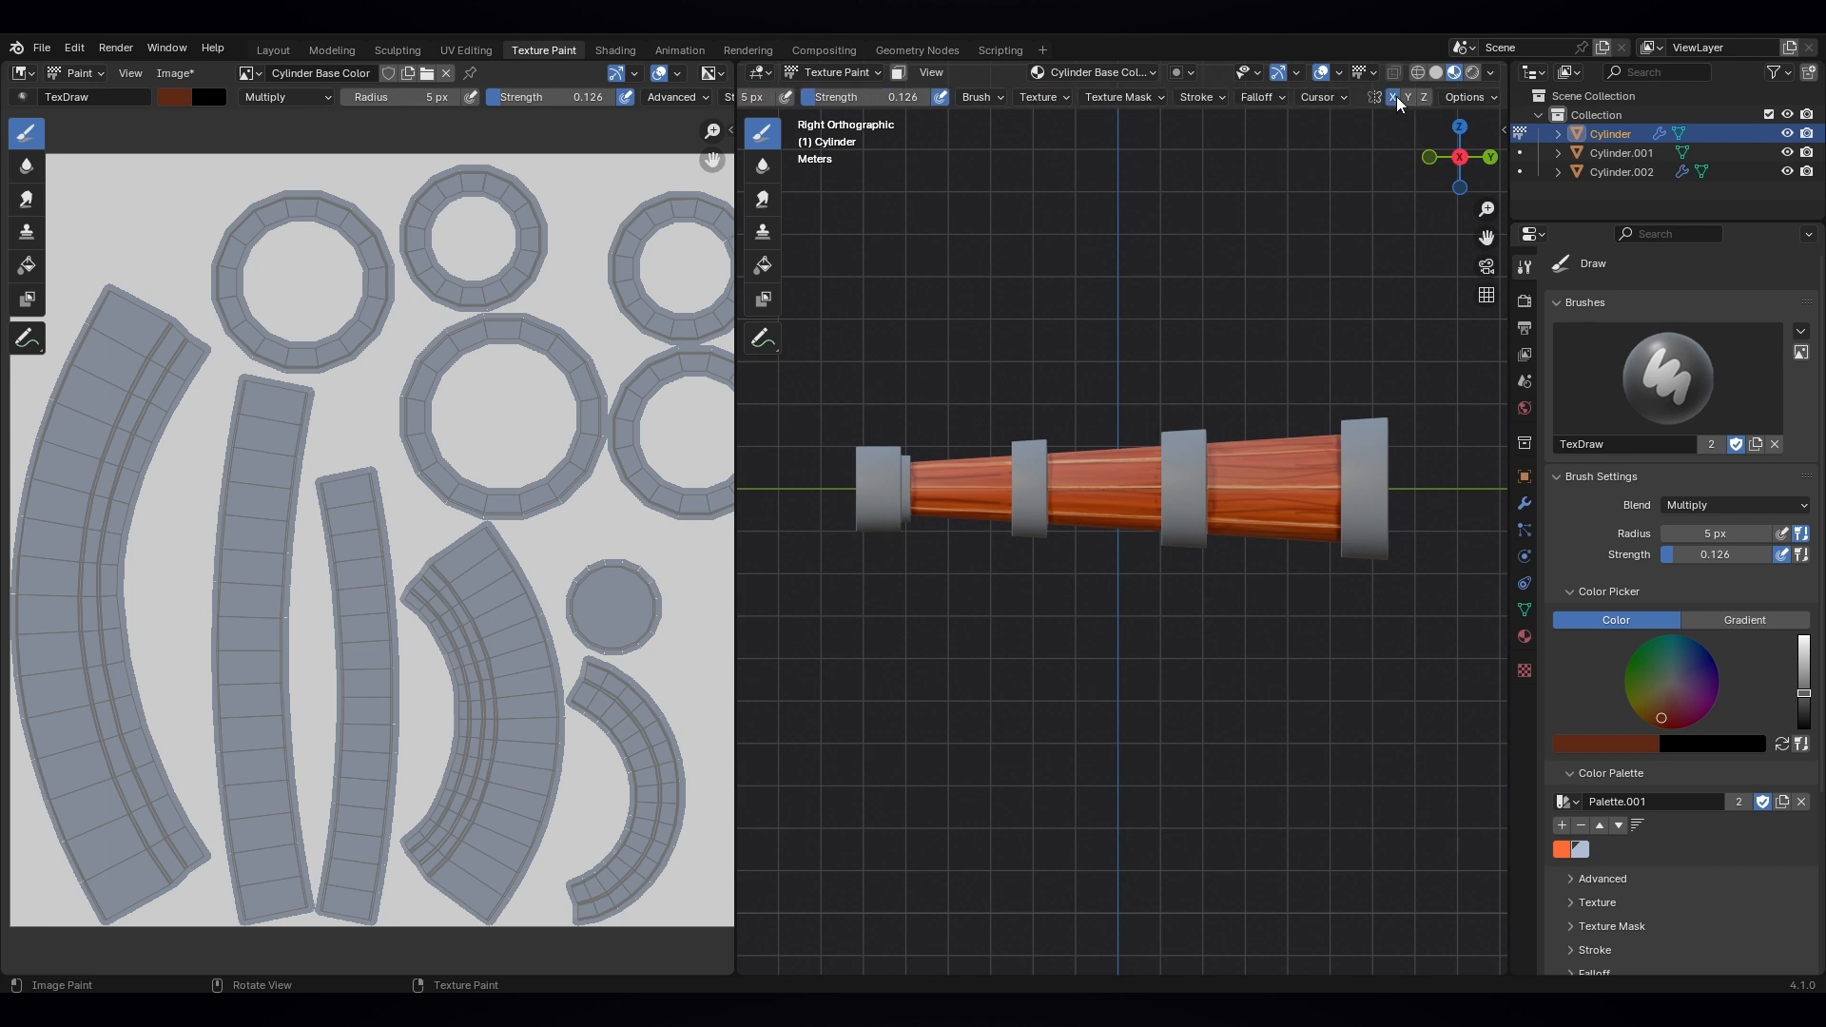
left_click(1408, 97)
scroll(1198, 536, "up", 2)
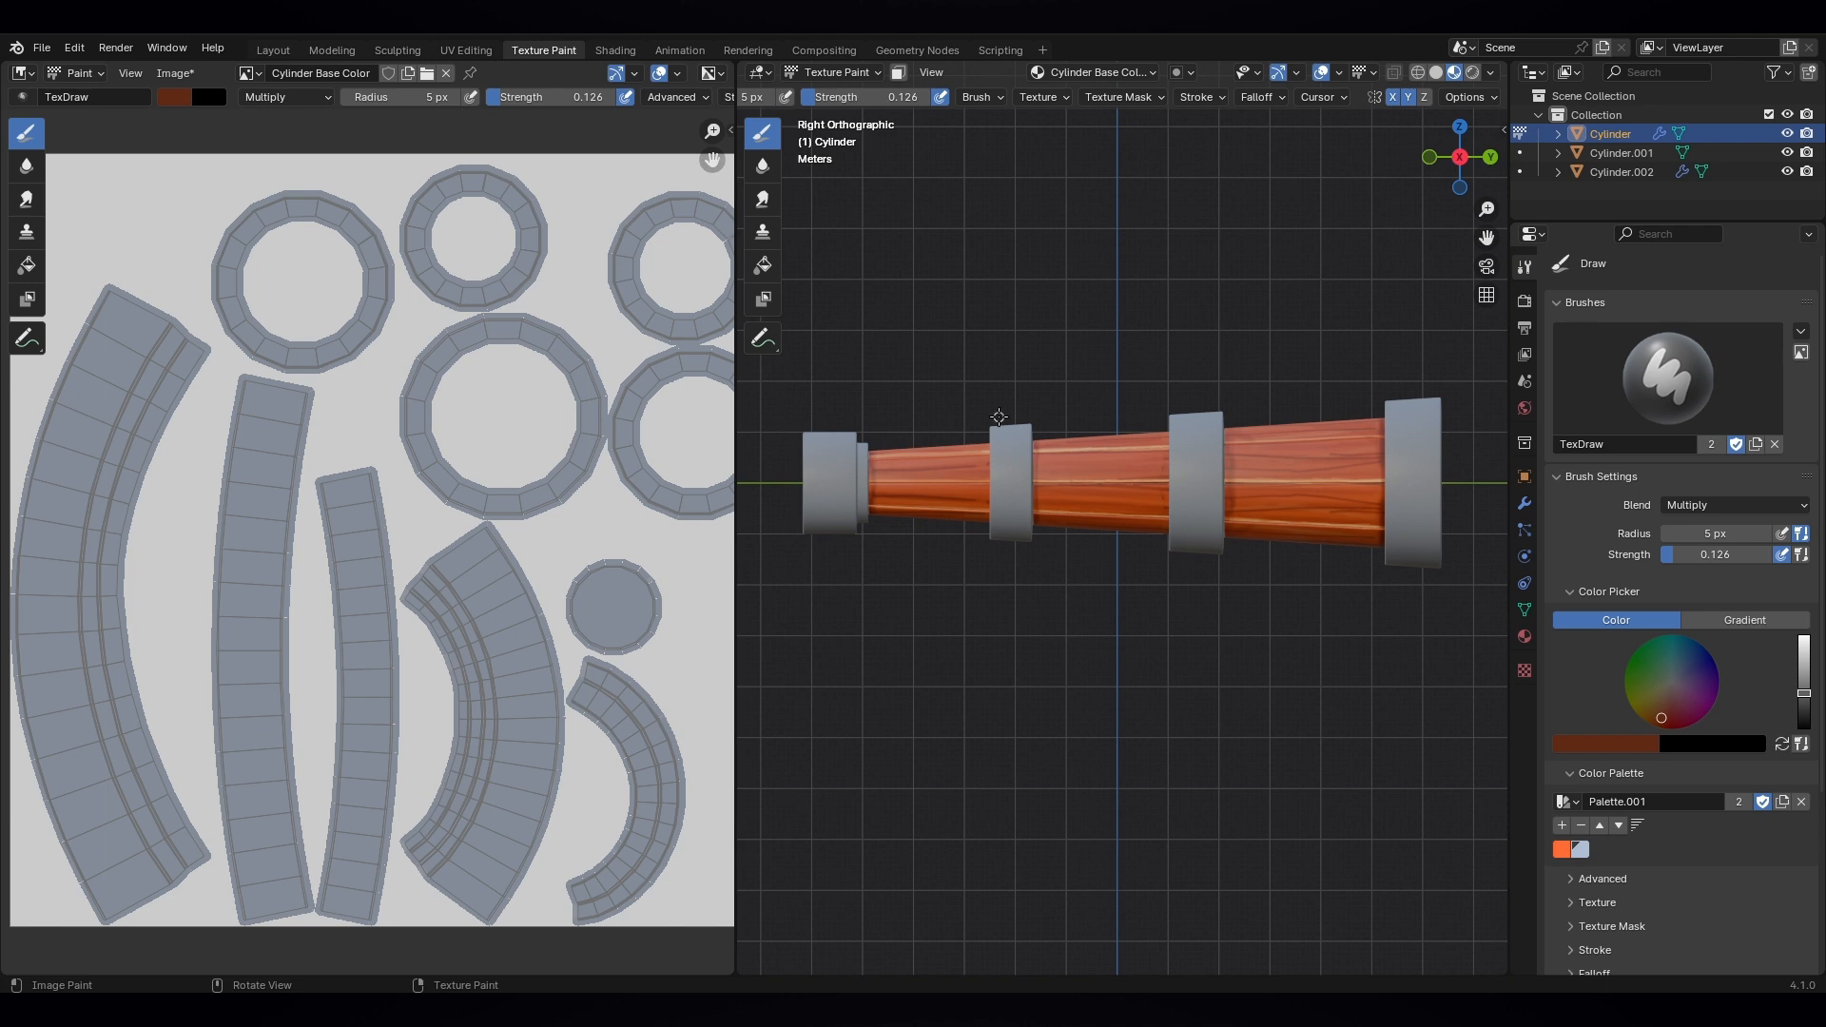
- Set the Multiply brush to a 16 px radius and a dark blue-grey, and store that colour in the palette
key("f")
left_click(1268, 544)
left_click(1676, 674)
left_click(1803, 690)
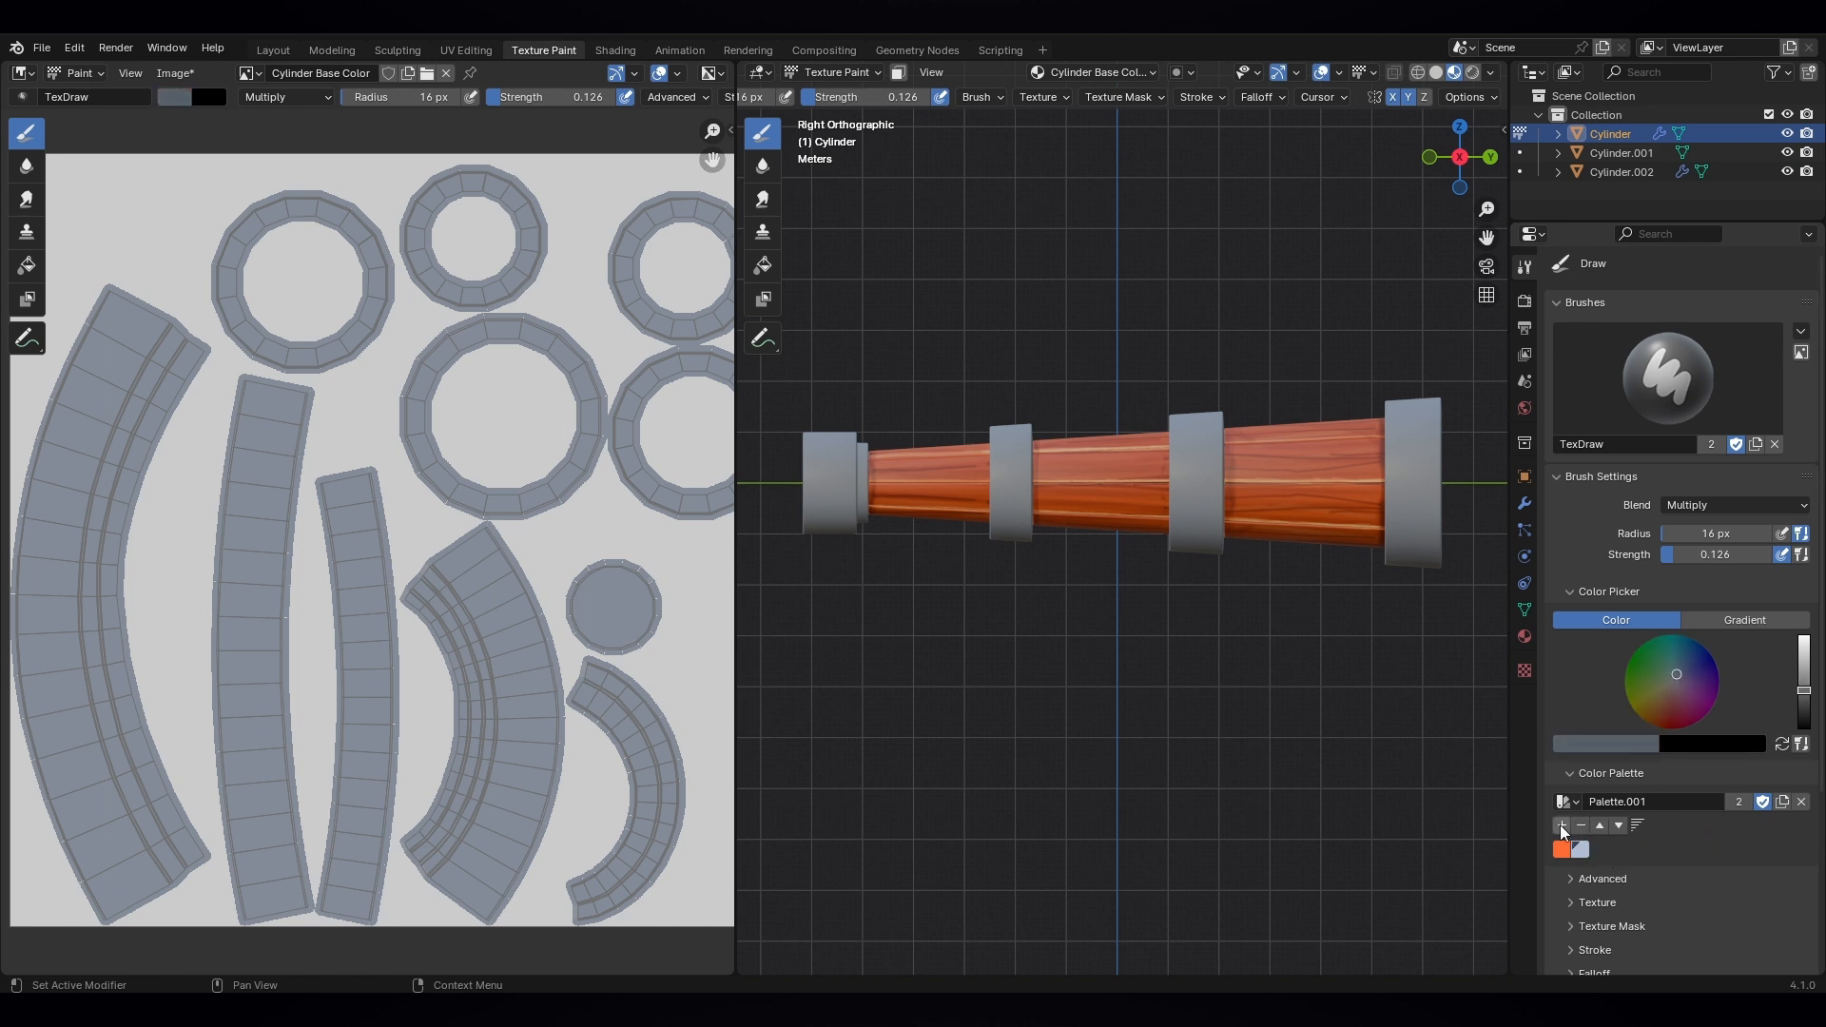
- Paint soft, irregular dark blue-grey patches over the collars all around the telescope
left_click_drag(1002, 507, 1060, 524)
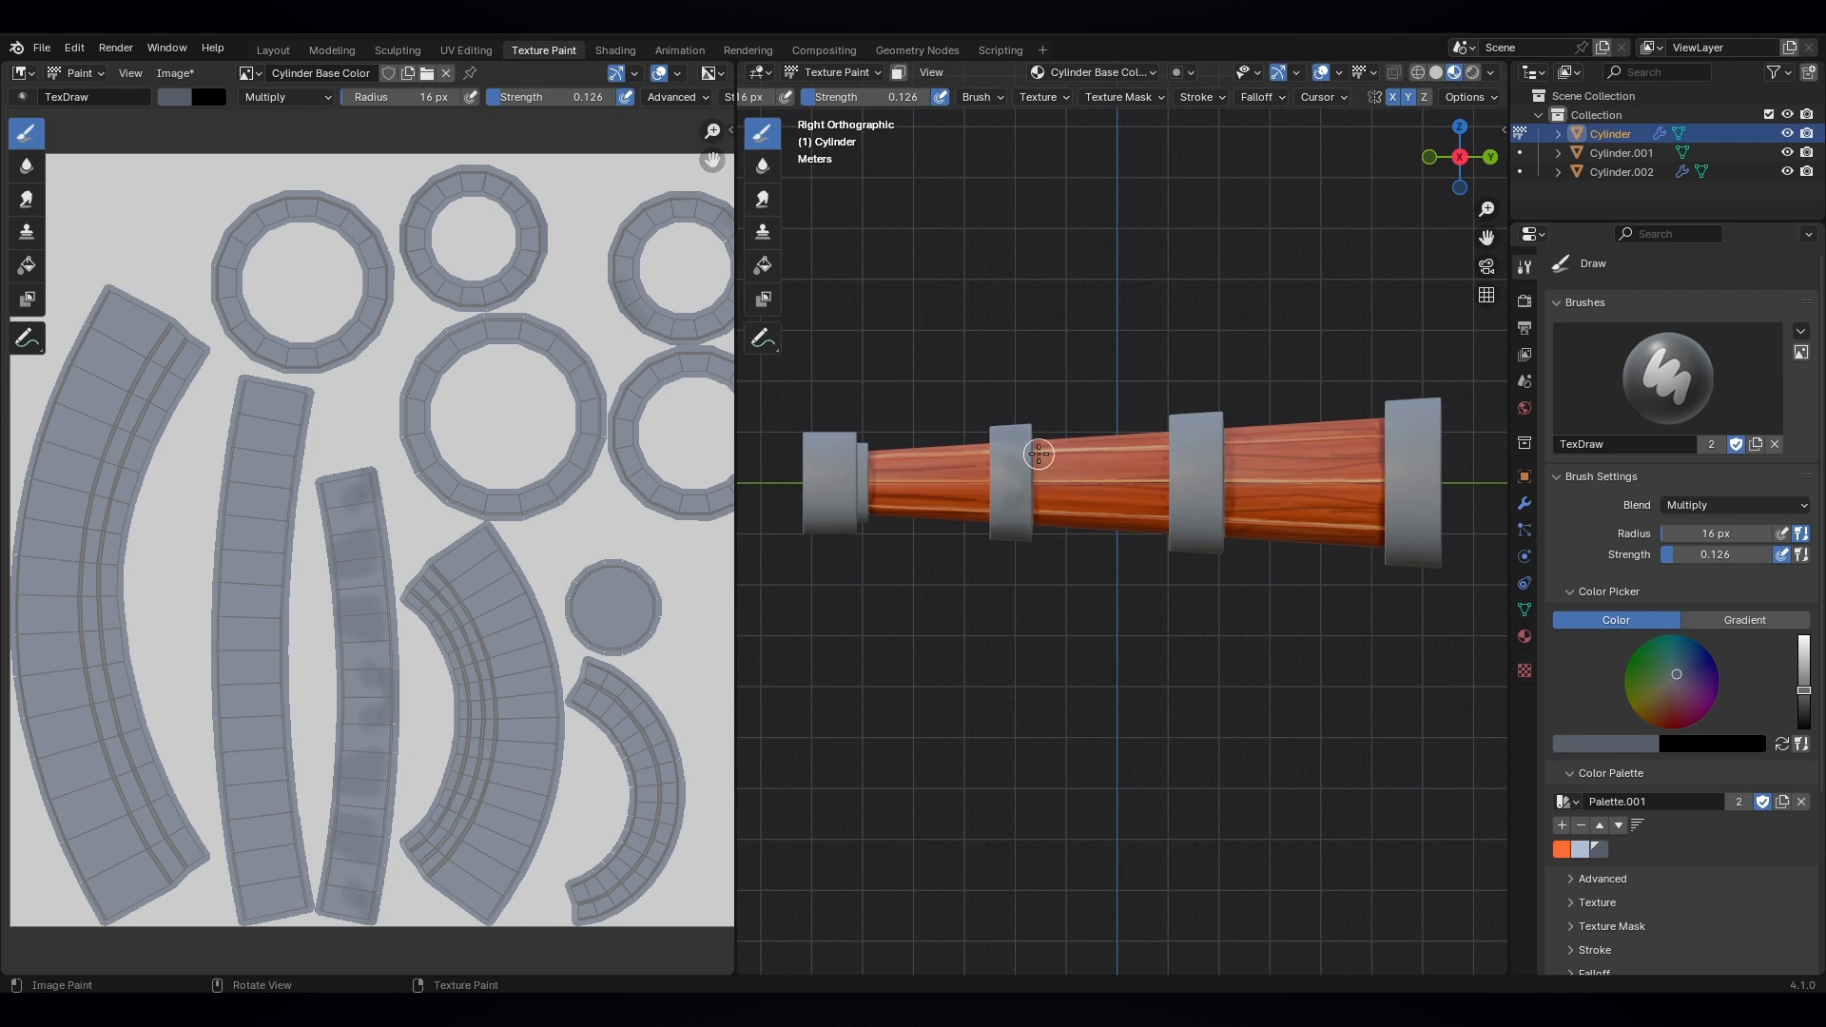
mouse_move(1039, 453)
left_mouse_down()
mouse_move(860, 448)
mouse_move(844, 497)
mouse_move(1194, 522)
mouse_move(1435, 485)
mouse_move(1417, 541)
left_mouse_up()
middle_click_drag(871, 453, 990, 562)
mouse_move(990, 562)
left_mouse_down()
mouse_move(1214, 400)
mouse_move(1257, 439)
left_mouse_up()
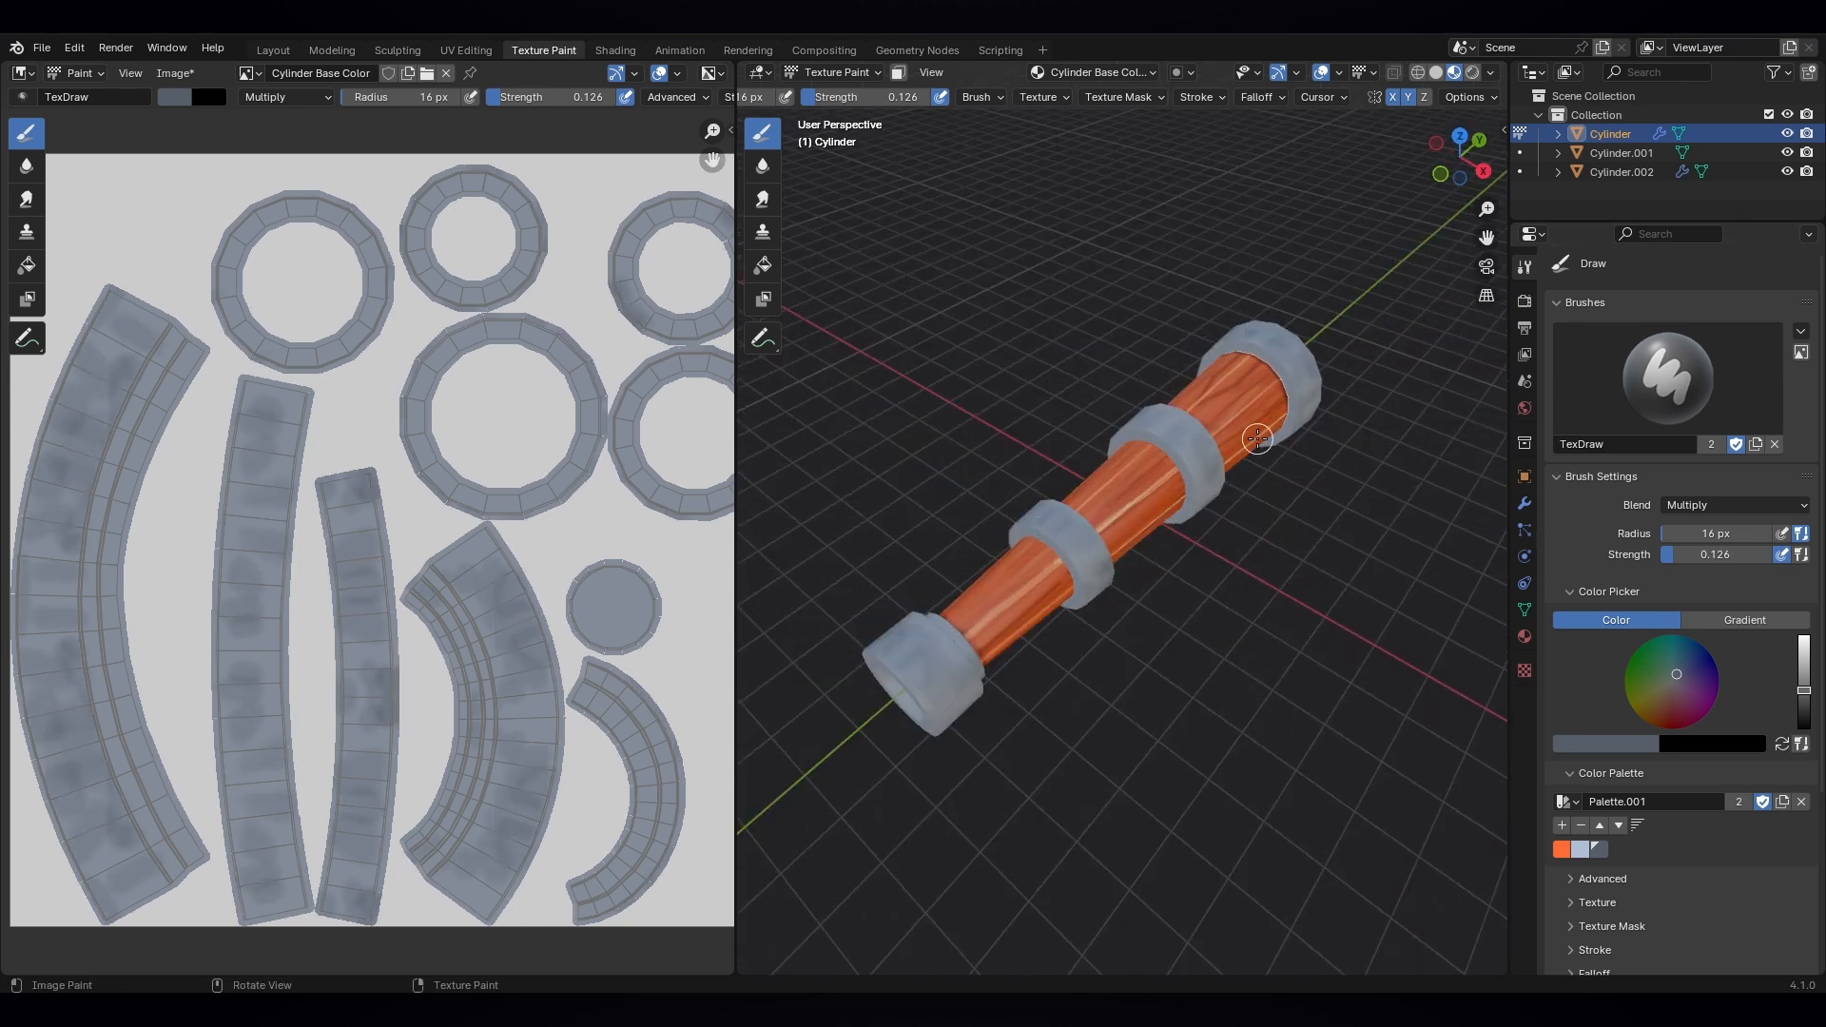
middle_click_drag(1257, 438, 1142, 352)
mouse_move(1337, 539)
left_mouse_down()
mouse_move(1357, 493)
mouse_move(860, 545)
mouse_move(1179, 584)
left_mouse_up()
mouse_move(1179, 585)
middle_mouse_down()
mouse_move(984, 639)
mouse_move(950, 389)
middle_mouse_up()
middle_click_drag(1052, 543, 898, 562)
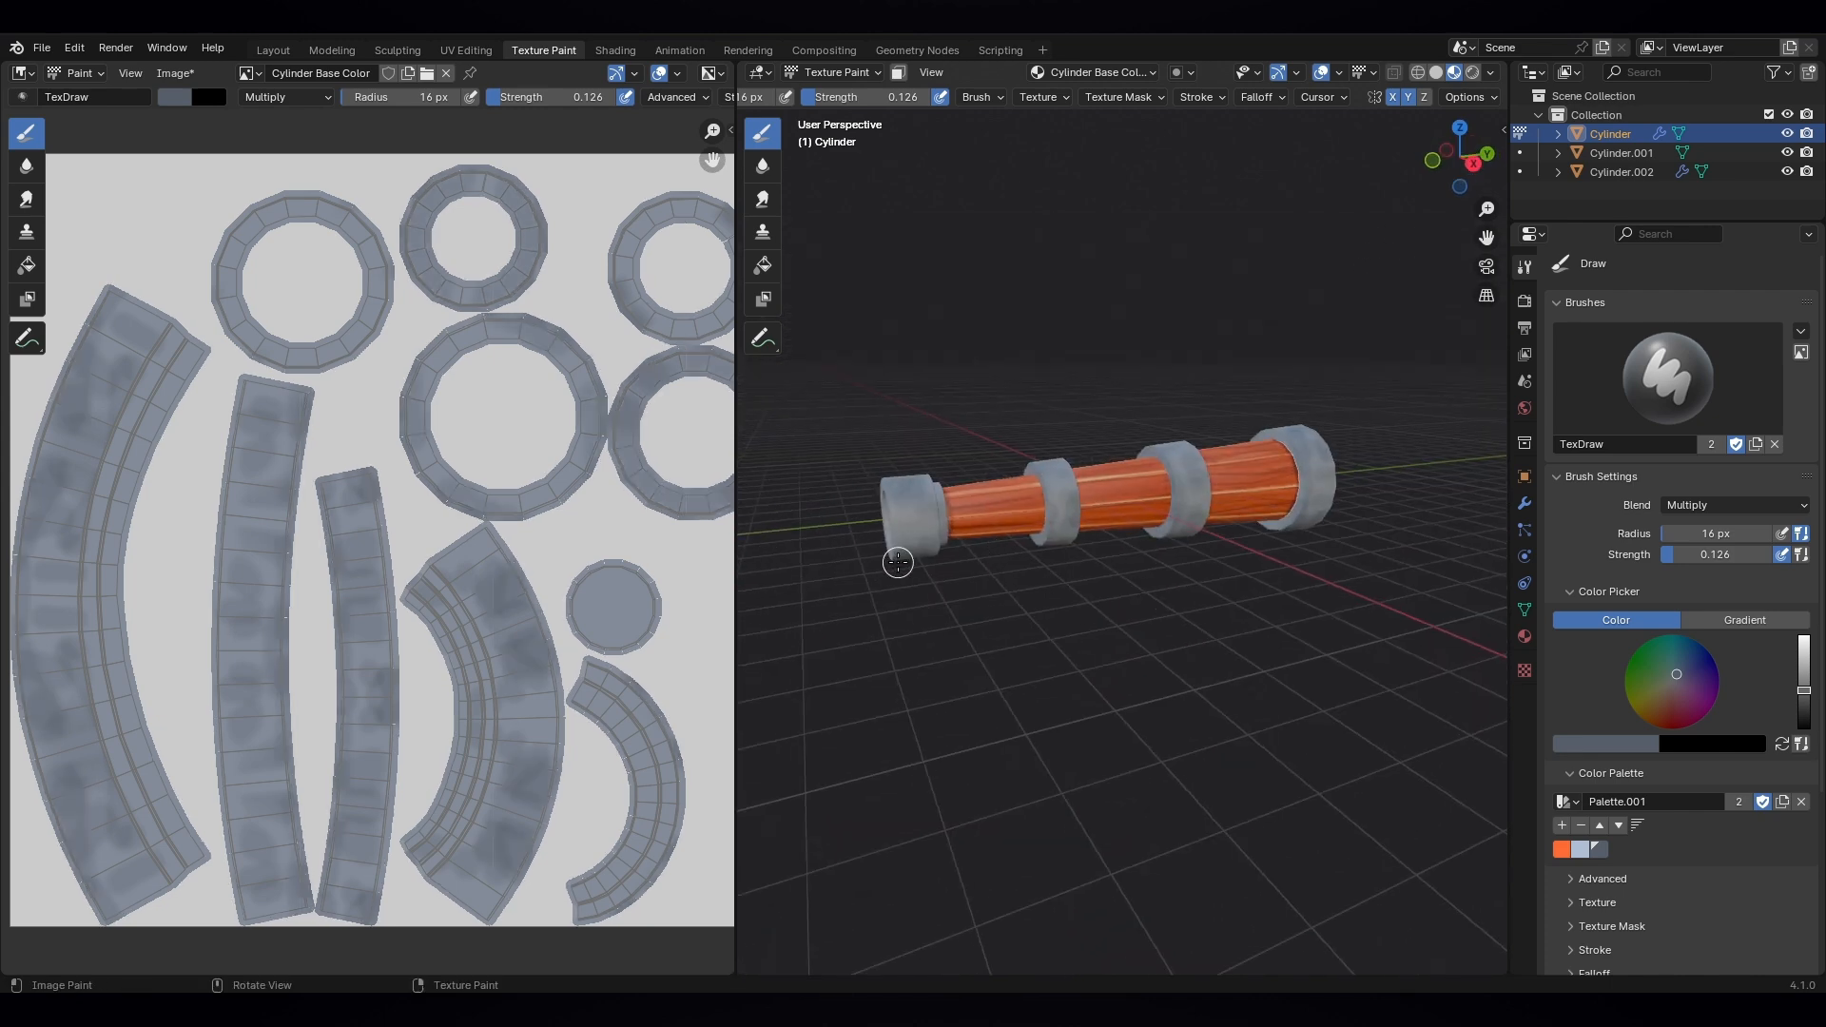
middle_click_drag(1287, 526, 1389, 537)
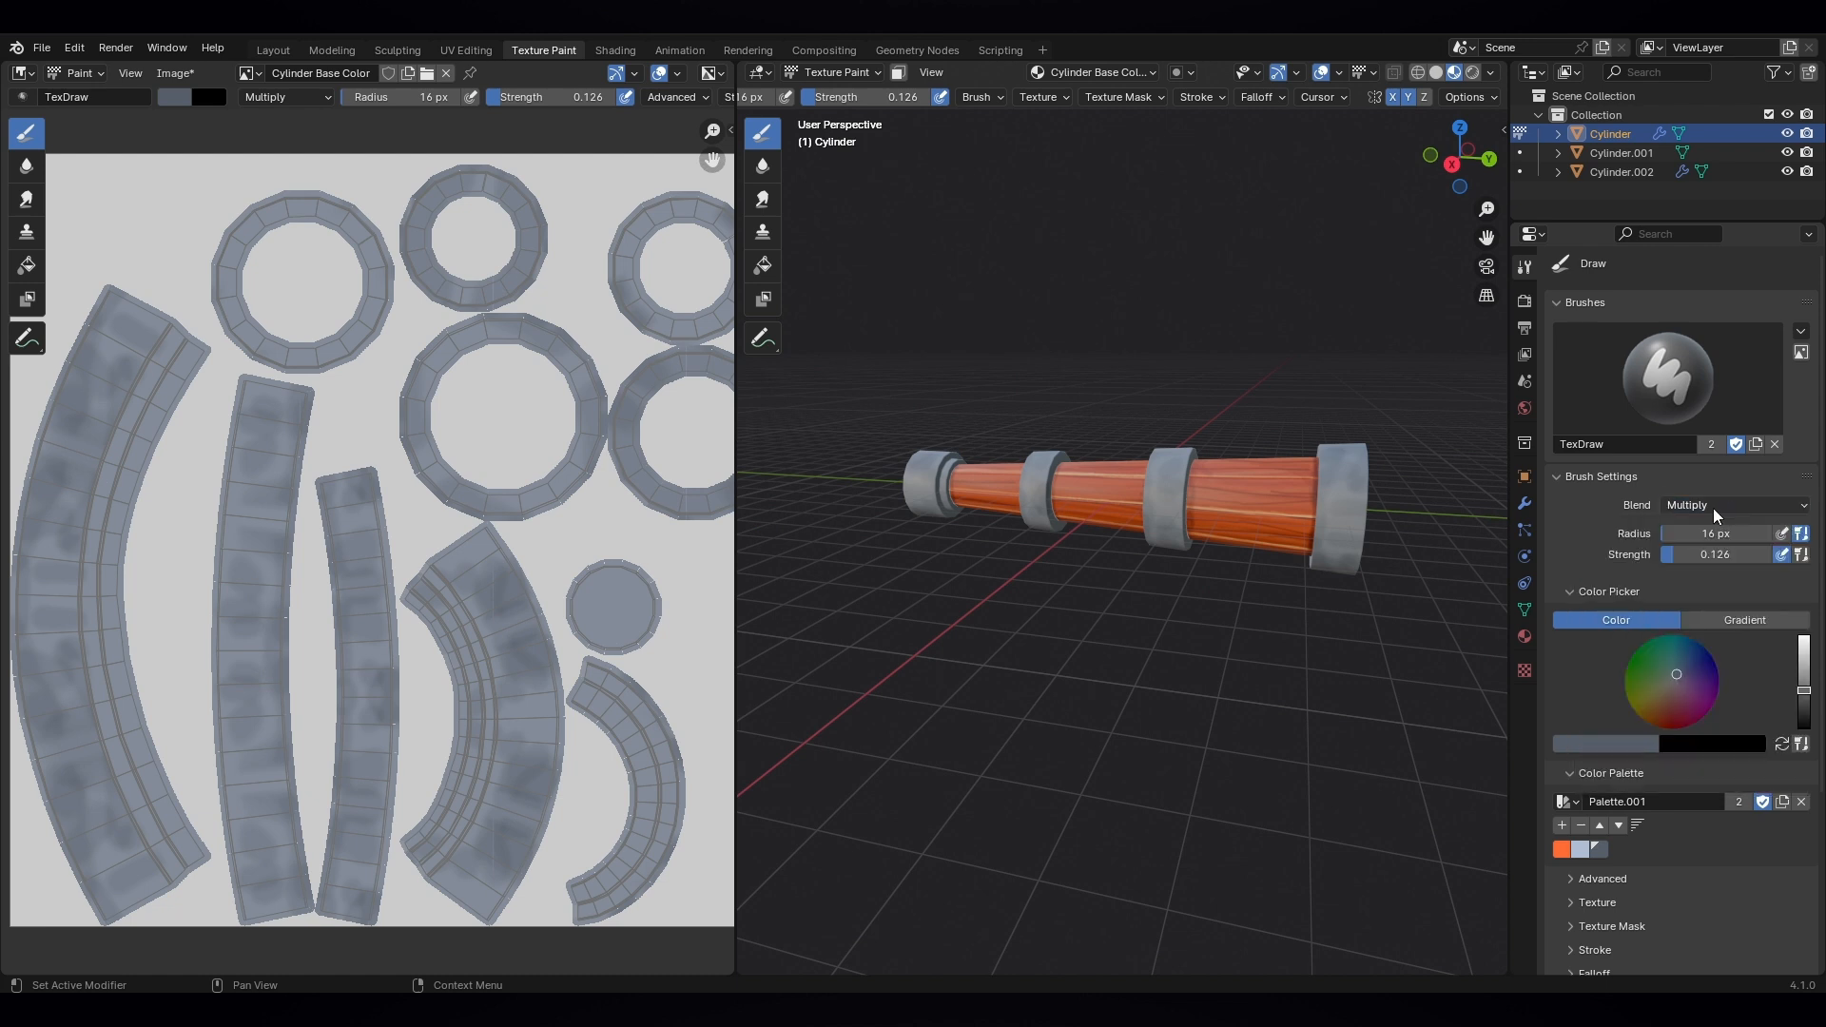
- Paint dark blue-grey Multiply shading along the undersides of all the collar rings
mouse_move(1316, 586)
left_mouse_down()
mouse_move(1337, 558)
mouse_move(1345, 579)
mouse_move(1039, 513)
left_mouse_up()
middle_click_drag(1212, 660, 1312, 615)
scroll(1312, 615, "up", 2)
mouse_move(1245, 542)
left_mouse_down()
mouse_move(1214, 514)
mouse_move(1430, 549)
mouse_move(1471, 509)
mouse_move(970, 522)
left_mouse_up()
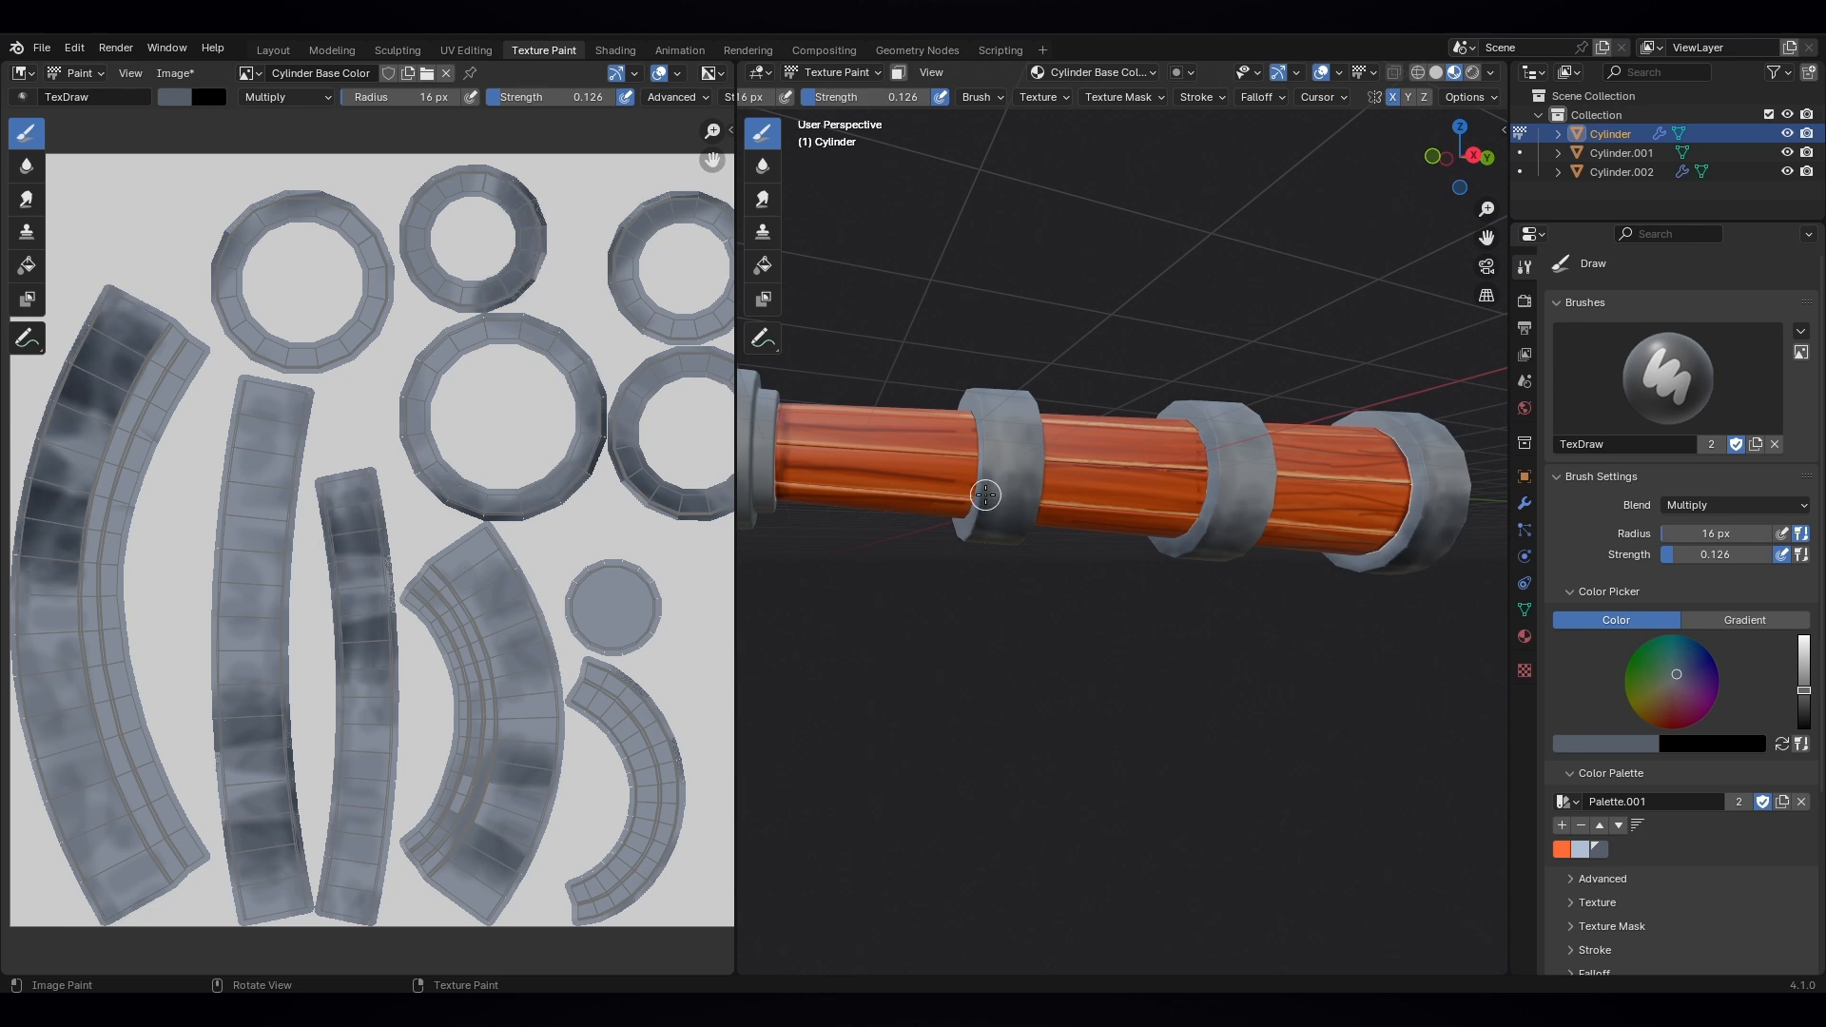
middle_click_drag(970, 523, 1045, 496)
mouse_move(1045, 496)
left_mouse_down()
mouse_move(965, 504)
mouse_move(1018, 490)
mouse_move(1023, 557)
mouse_move(1234, 537)
left_mouse_up()
middle_click_drag(1235, 537, 1219, 640)
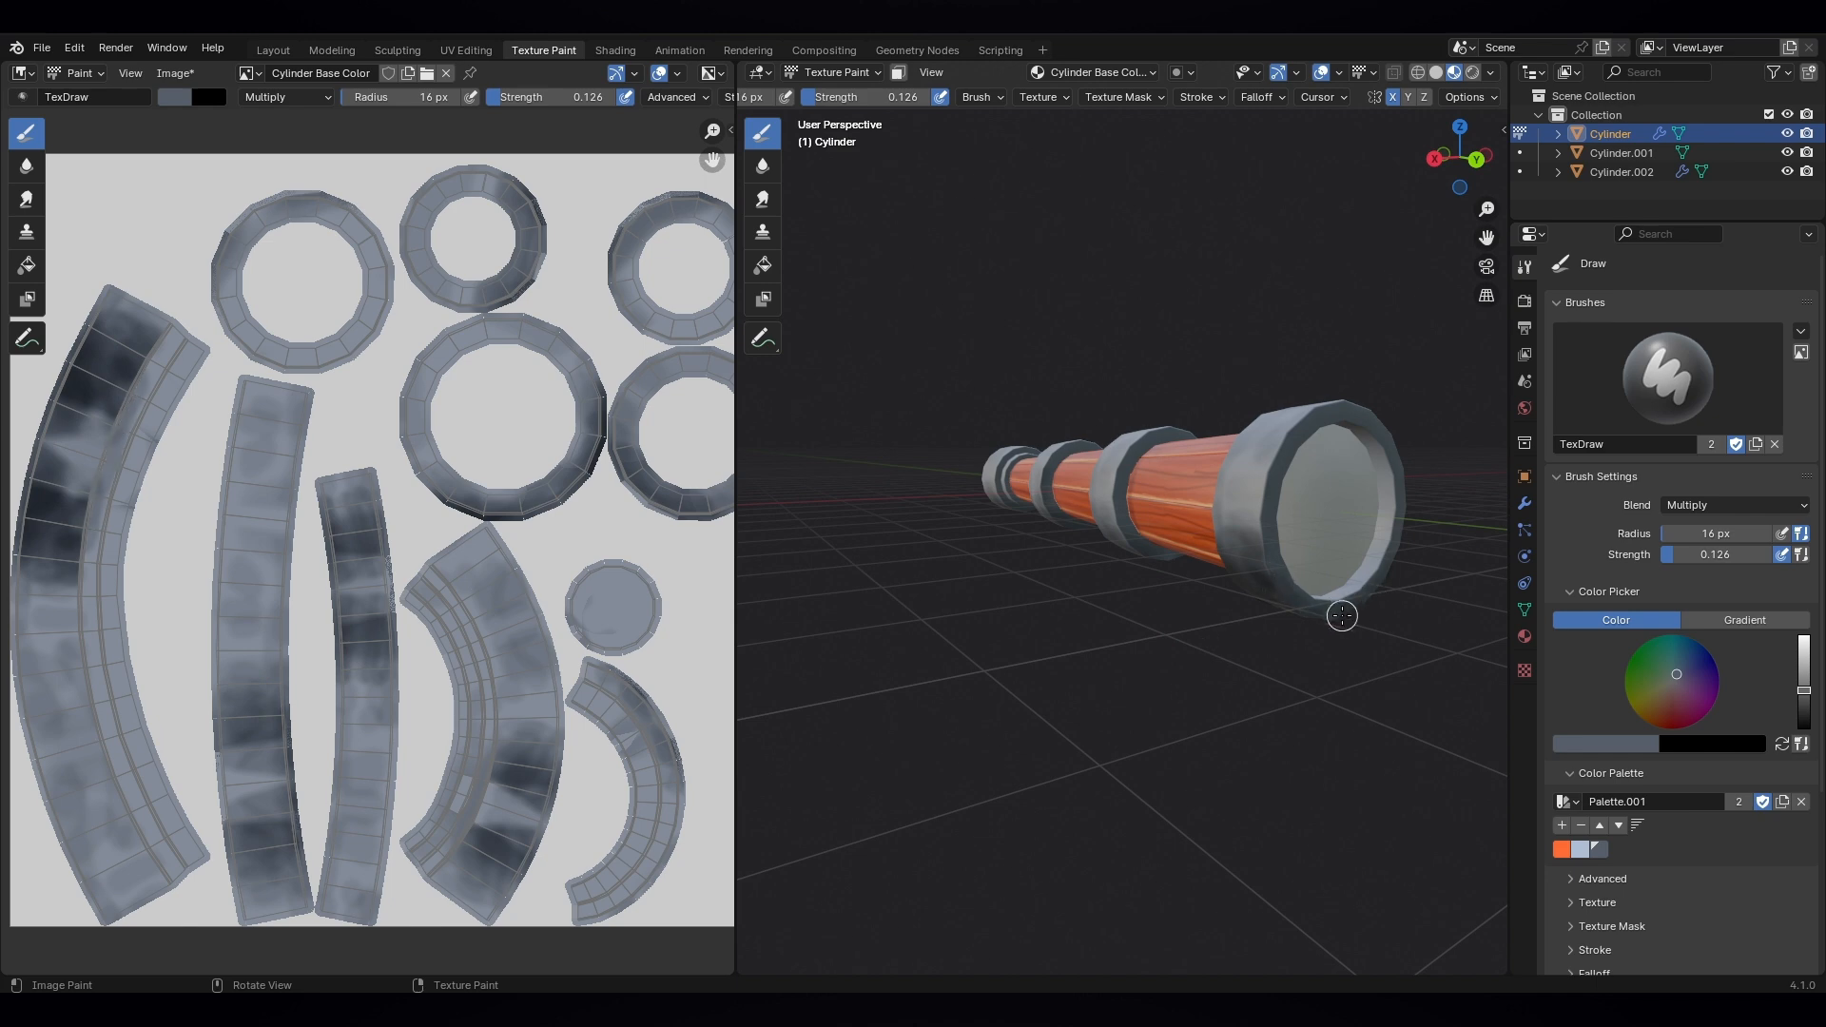
- Darken the eyepiece hole to near black with brush strength 0.723, and bring the strength back down to 0.185
middle_click_drag(1337, 733, 1163, 570)
mouse_move(1077, 507)
left_mouse_down()
mouse_move(1193, 461)
mouse_move(1223, 530)
mouse_move(1108, 523)
mouse_move(1125, 462)
mouse_move(1129, 603)
mouse_move(1129, 469)
mouse_move(1109, 530)
mouse_move(1197, 522)
mouse_move(1172, 561)
left_mouse_up()
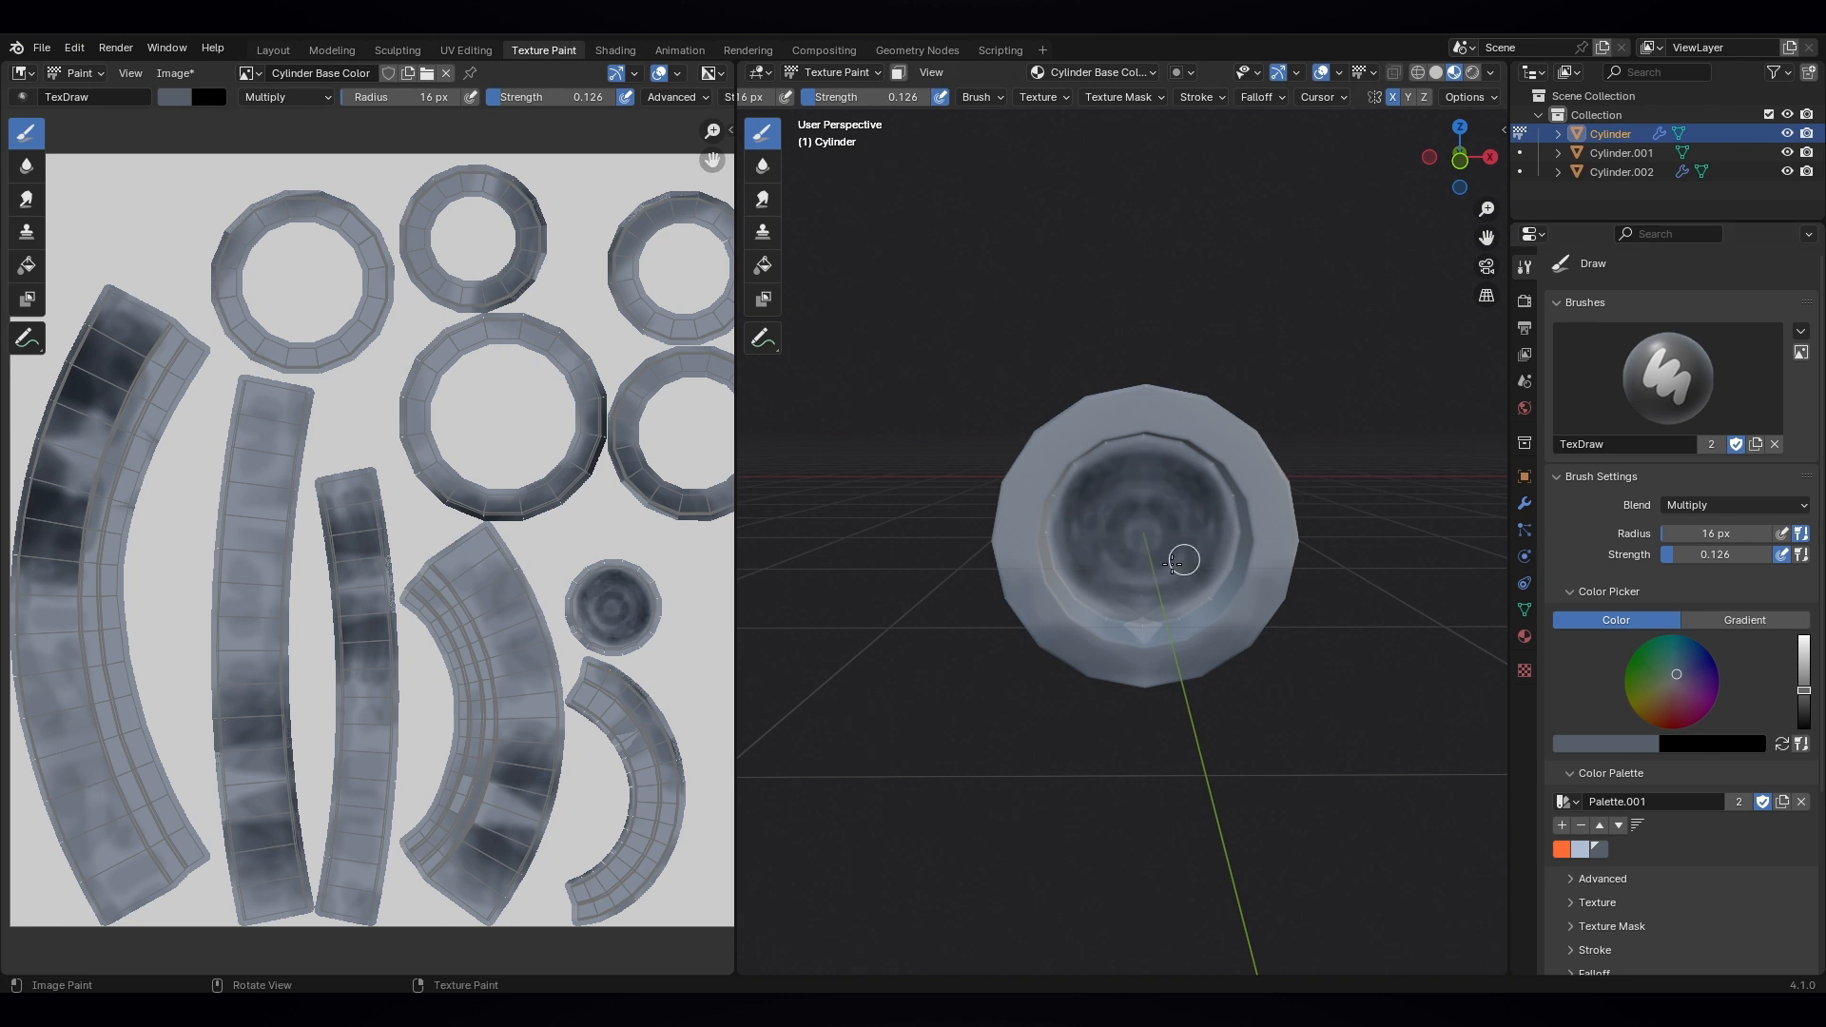
mouse_move(1061, 537)
left_mouse_down()
mouse_move(1182, 461)
mouse_move(1227, 508)
mouse_move(1103, 609)
mouse_move(1088, 505)
mouse_move(1158, 529)
mouse_move(1185, 477)
mouse_move(1170, 603)
mouse_move(1158, 445)
mouse_move(1187, 595)
mouse_move(1210, 600)
left_mouse_up()
type("0.723")
key("Return")
left_click_drag(1716, 560, 1656, 559)
- Deepen the dark shading around the eyepiece opening's rim and on the adjoining collar surfaces
middle_click_drag(1242, 591, 1310, 651)
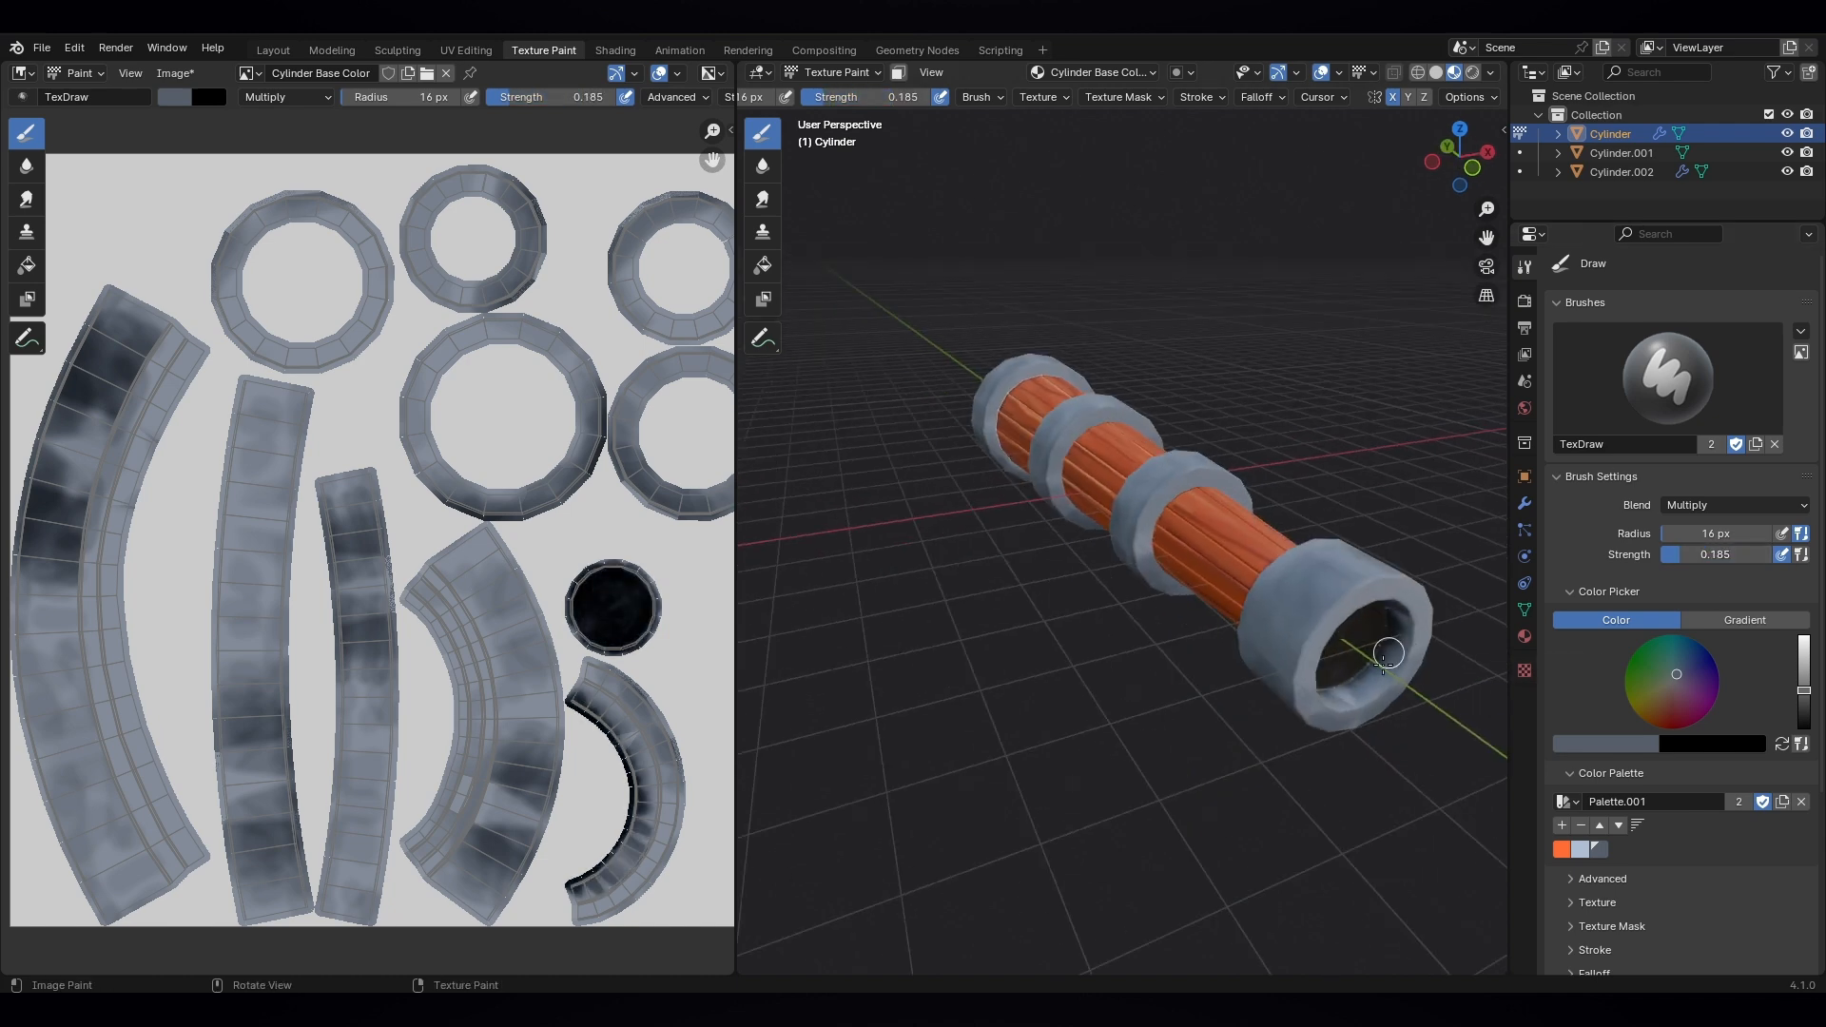
left_click_drag(1389, 657, 1365, 686)
middle_click_drag(1359, 667, 1118, 531)
left_click_drag(1014, 359, 1092, 310)
- Set the Draw brush to Color Dodge with a light blue-grey colour and a 6 px radius
middle_click_drag(1090, 431, 1207, 524)
scroll(1206, 524, "up", 3)
left_click(1717, 502)
left_click(1654, 669)
left_click(1760, 505)
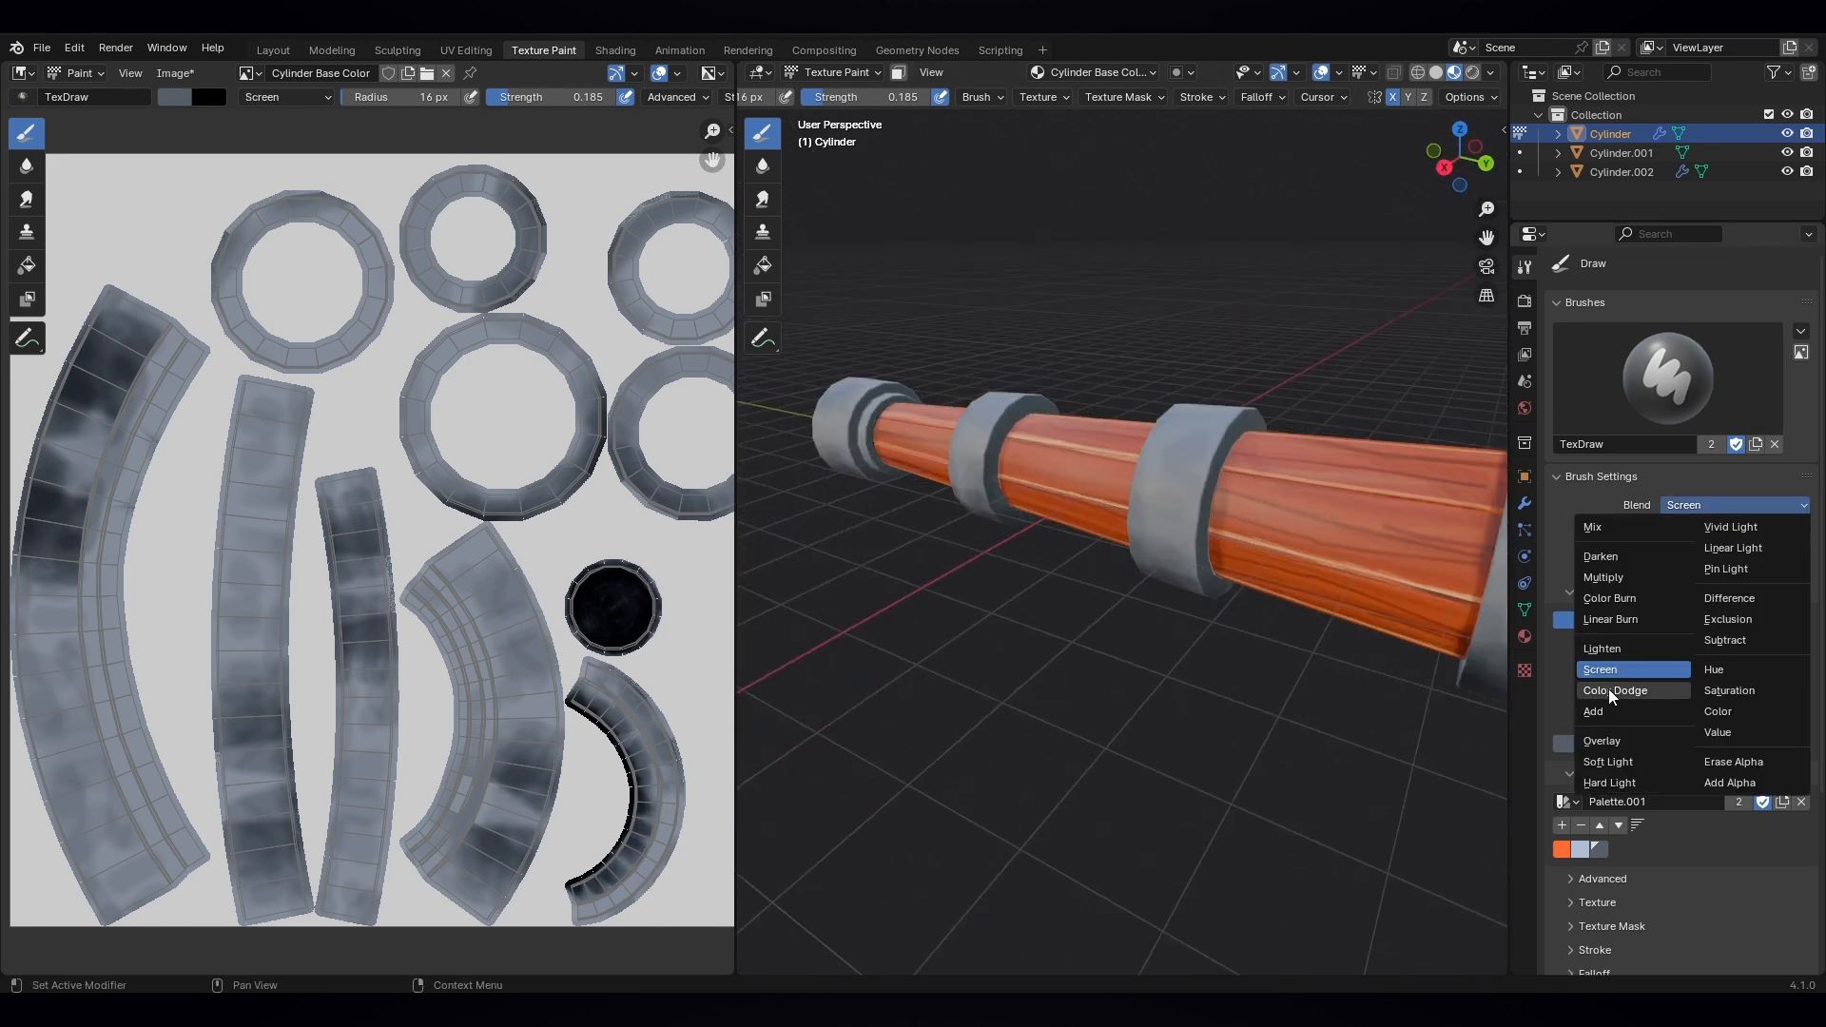
left_click(1608, 691)
left_click_drag(1803, 690, 1803, 647)
key("f")
left_click(1227, 435)
- Paint light highlights along the edges of the largest middle collar and the big front ring
mouse_move(1251, 411)
left_mouse_down()
mouse_move(1214, 471)
mouse_move(1210, 594)
left_mouse_up()
scroll(1013, 404, "down", 2)
middle_click_drag(1013, 404, 998, 366)
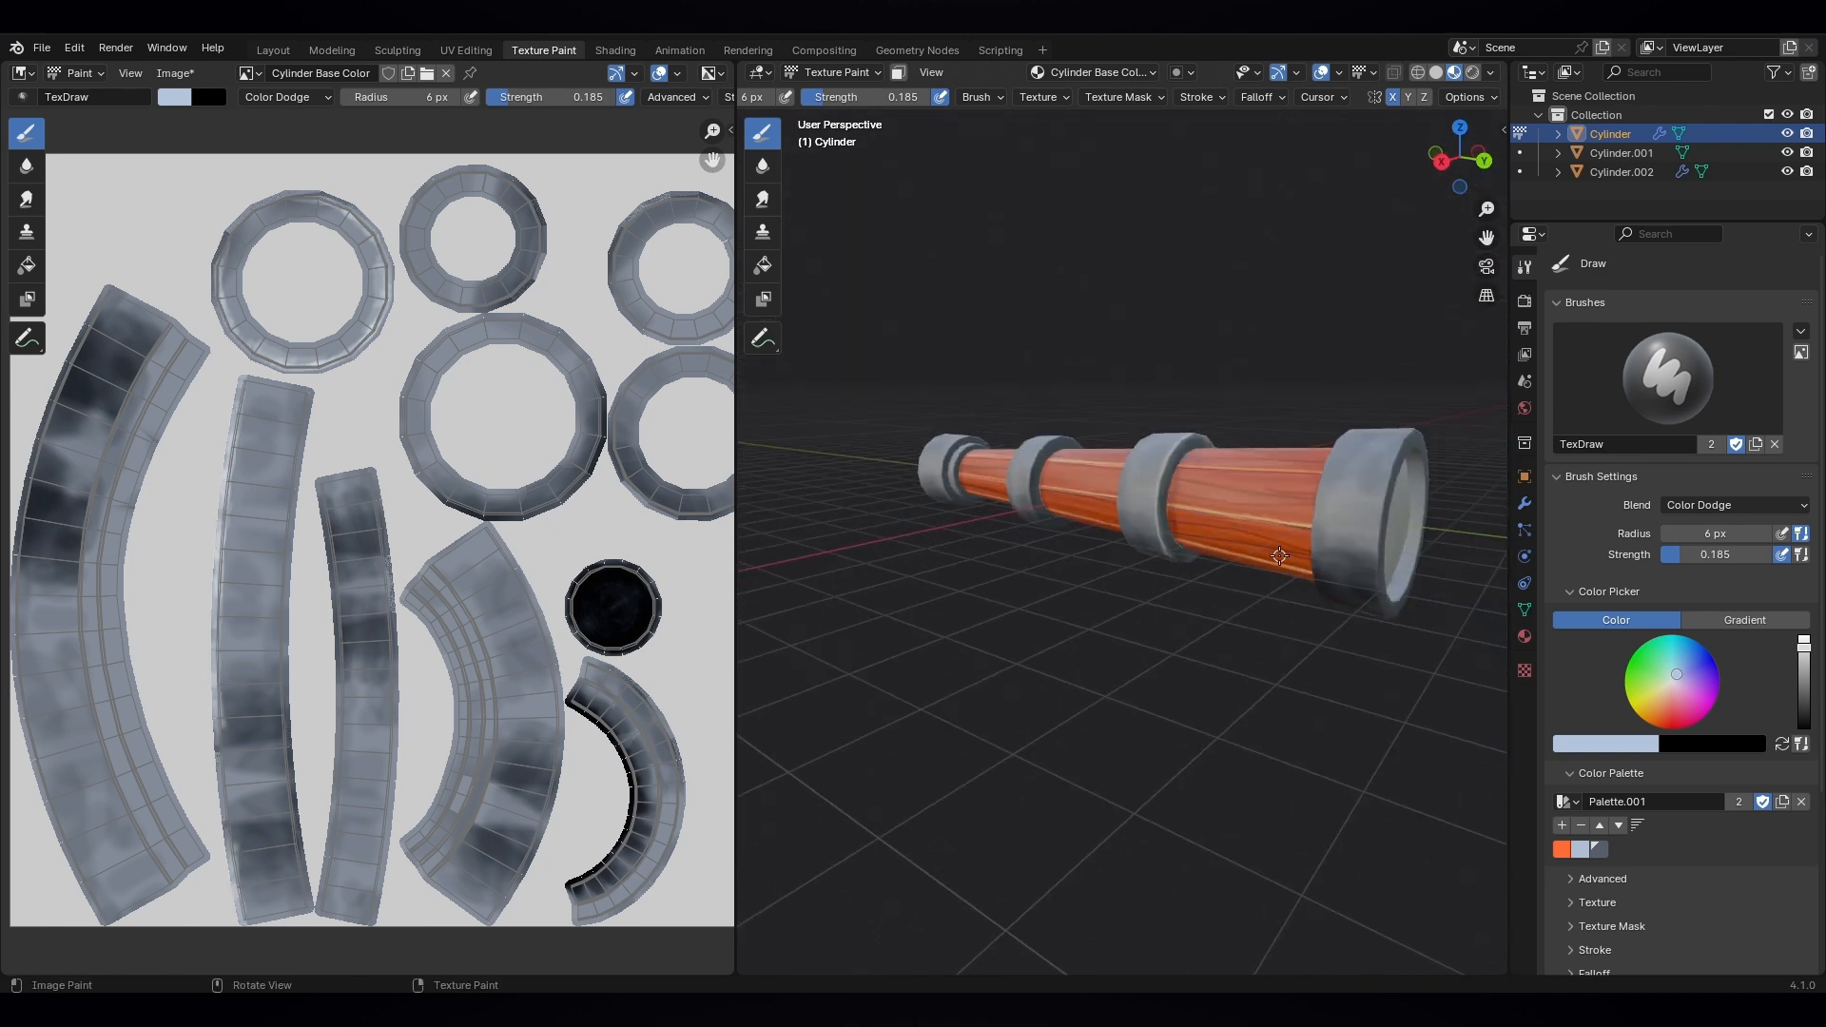
scroll(1141, 494, "up", 2)
middle_click_drag(1313, 476, 1112, 609, "shift")
middle_click_drag(1113, 608, 1104, 644)
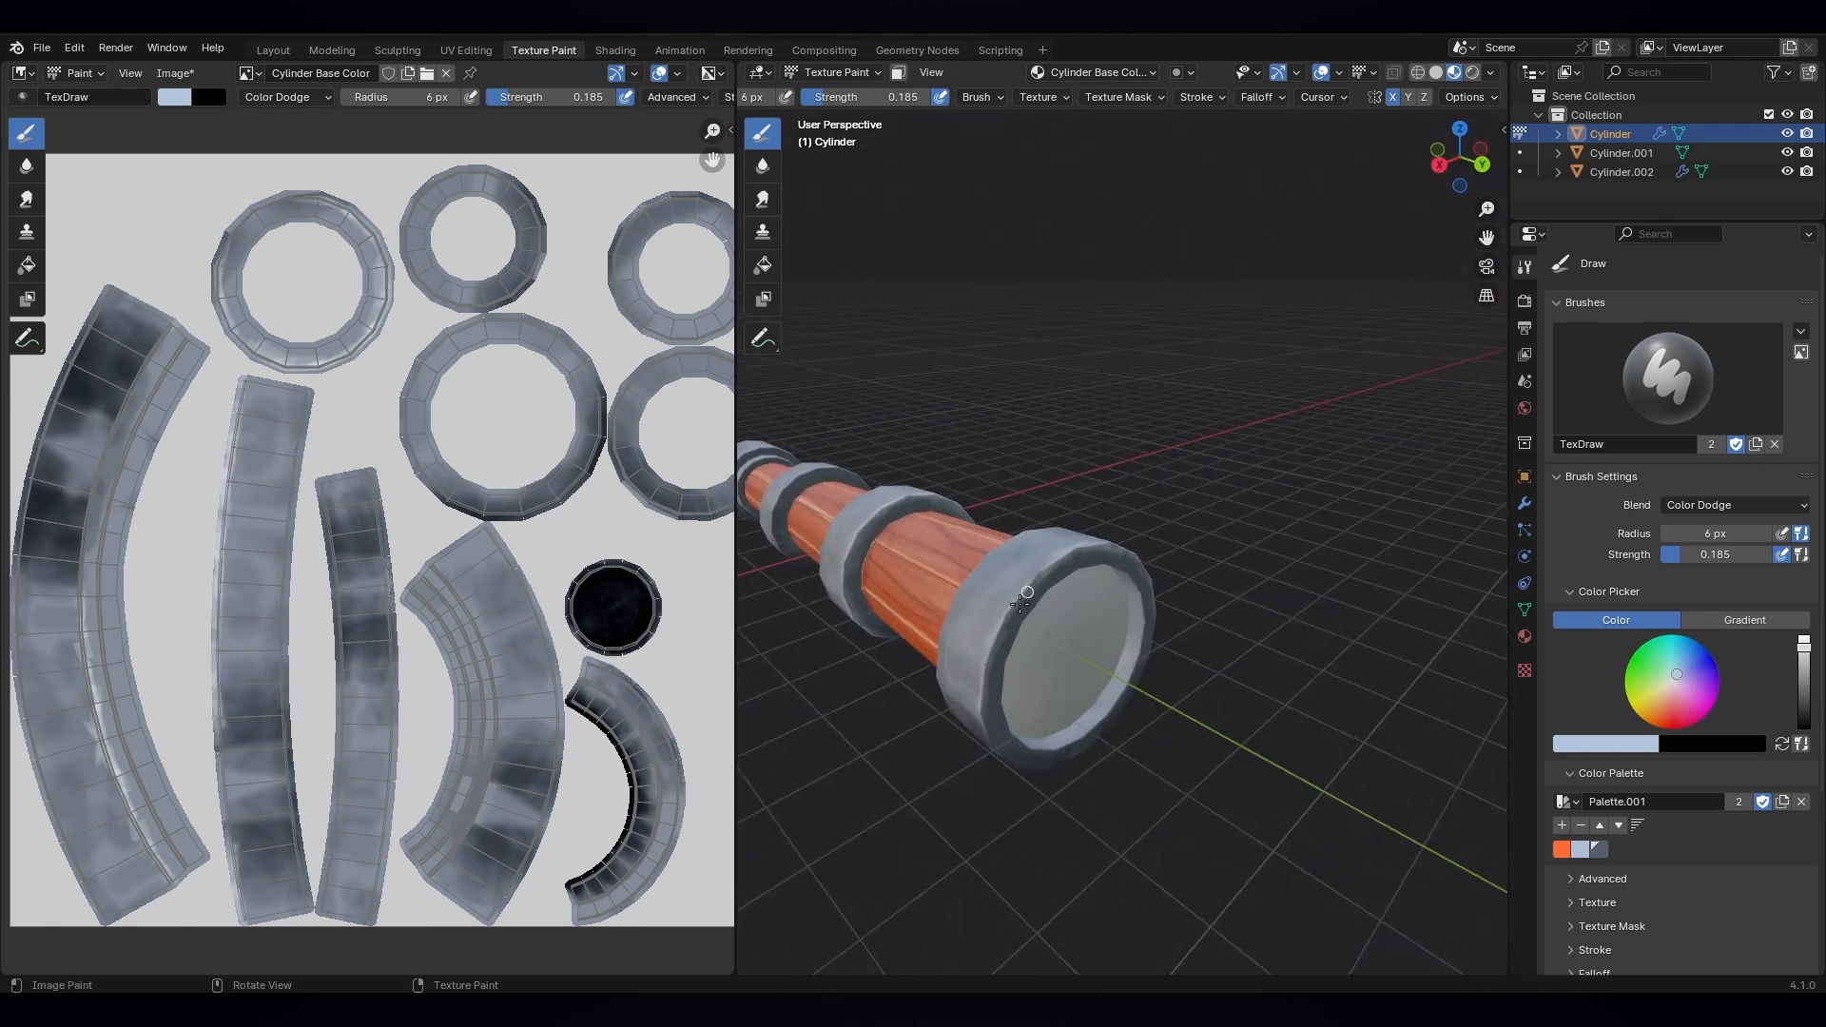
middle_click_drag(1015, 770, 1369, 713)
scroll(1094, 603, "up", 2)
scroll(1093, 590, "up", 1)
mouse_move(1090, 539)
left_mouse_down()
mouse_move(1025, 573)
mouse_move(968, 722)
mouse_move(1001, 612)
mouse_move(1094, 537)
left_mouse_up()
scroll(1093, 537, "down", 4)
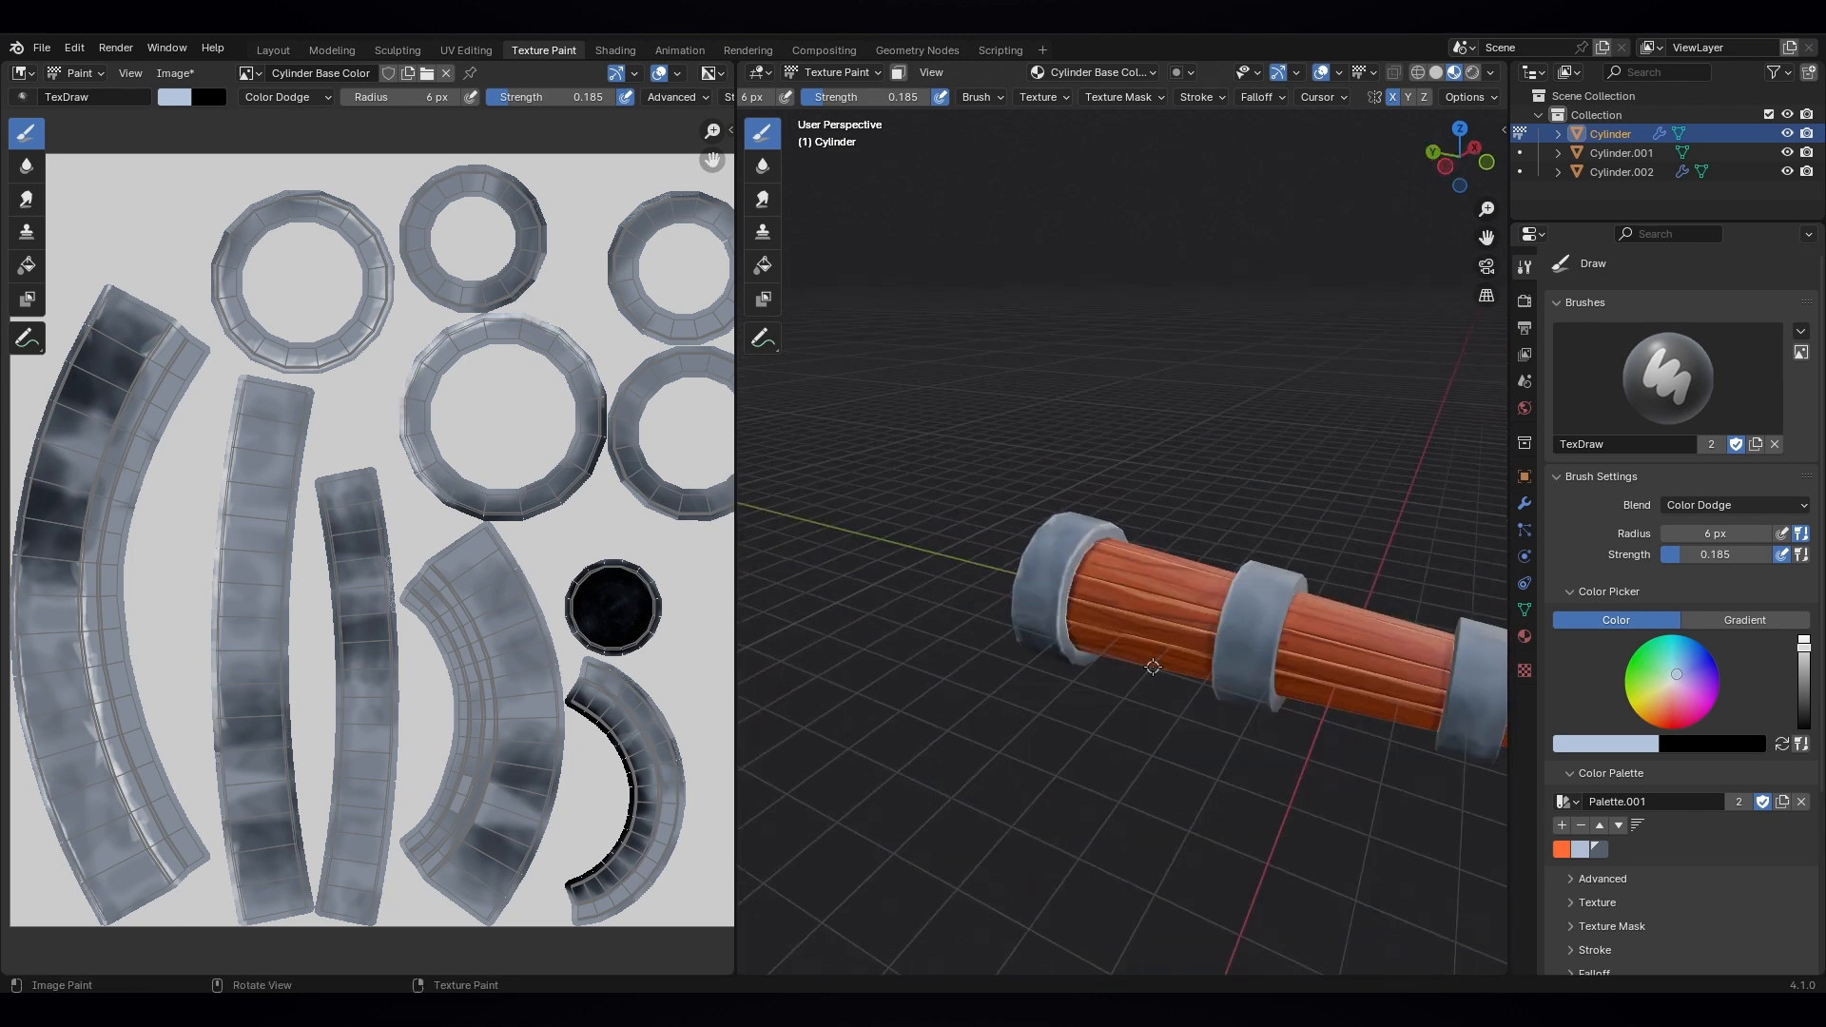
- Paint light edge highlights around the rims of the smaller collars from both ends of the telescope
middle_click_drag(1065, 533, 1360, 580)
scroll(1186, 572, "up", 3)
mouse_move(1120, 457)
middle_mouse_down("shift")
mouse_move(1187, 572)
mouse_move(1017, 437)
middle_mouse_up("shift")
scroll(1187, 573, "up", 2)
middle_click_drag(942, 308, 1316, 680, "shift")
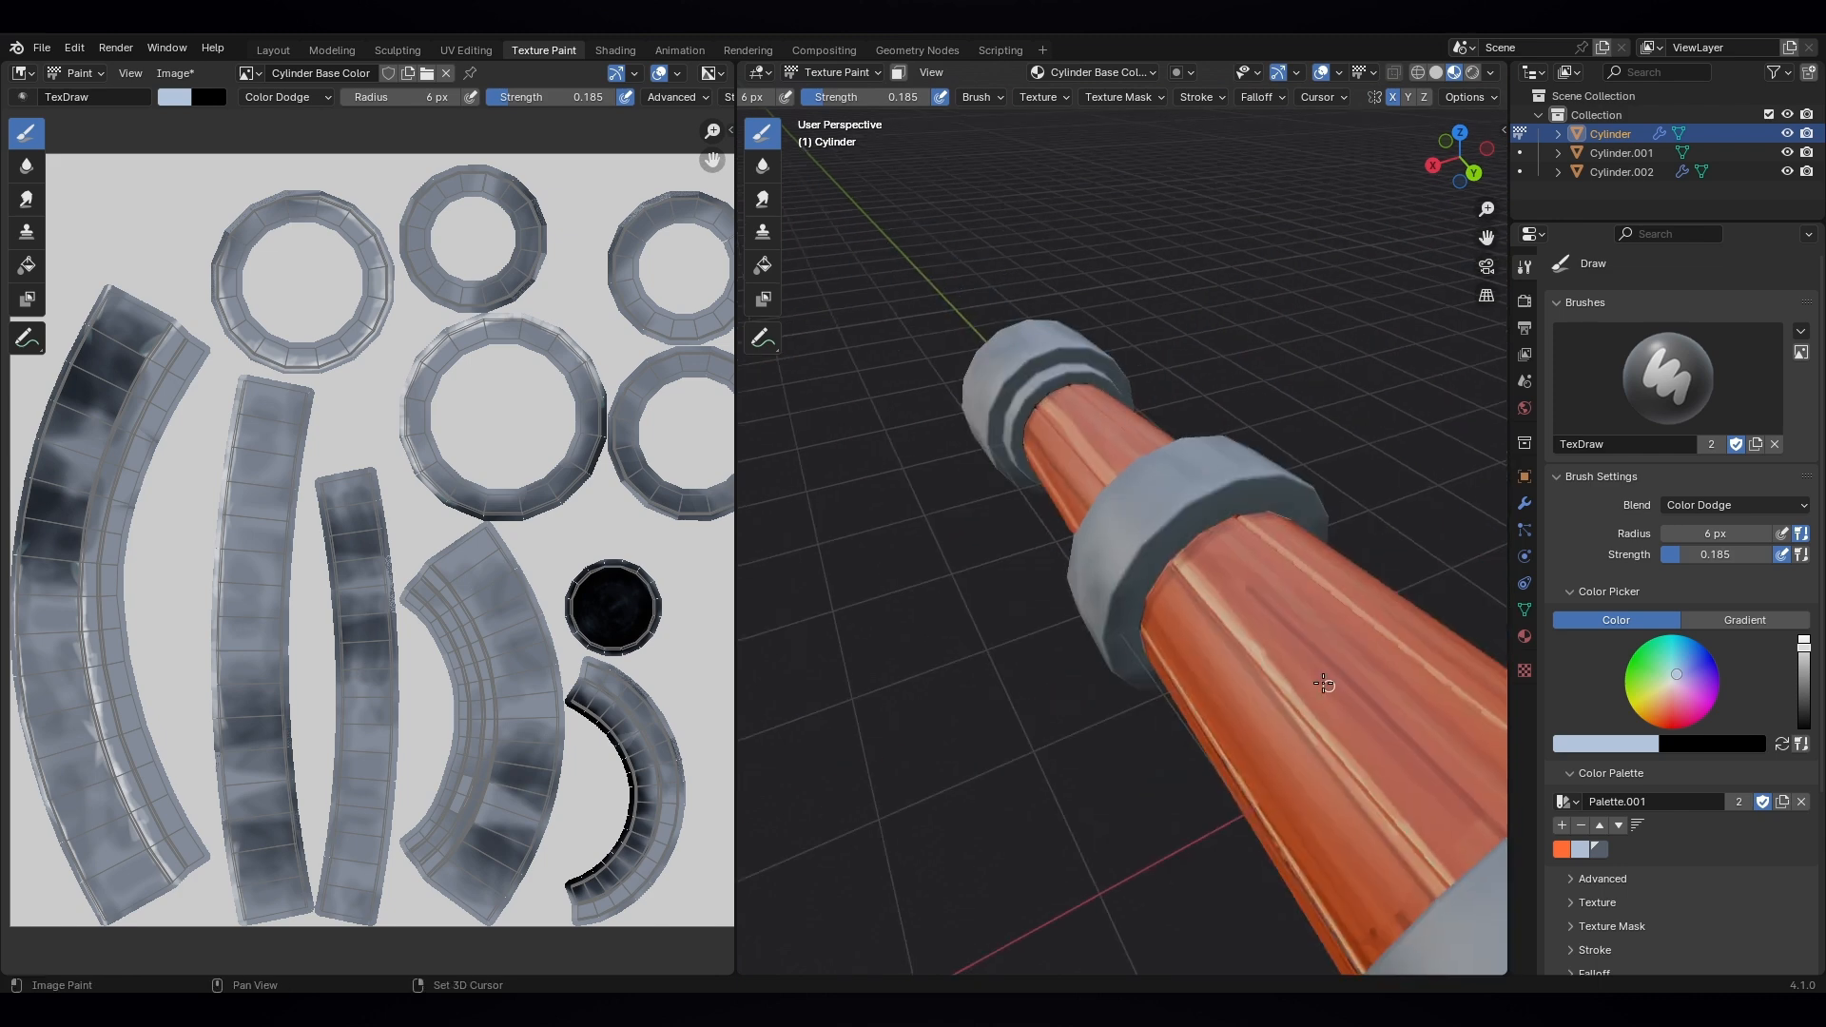
scroll(1316, 681, "up", 2)
left_click_drag(1015, 633, 1136, 486)
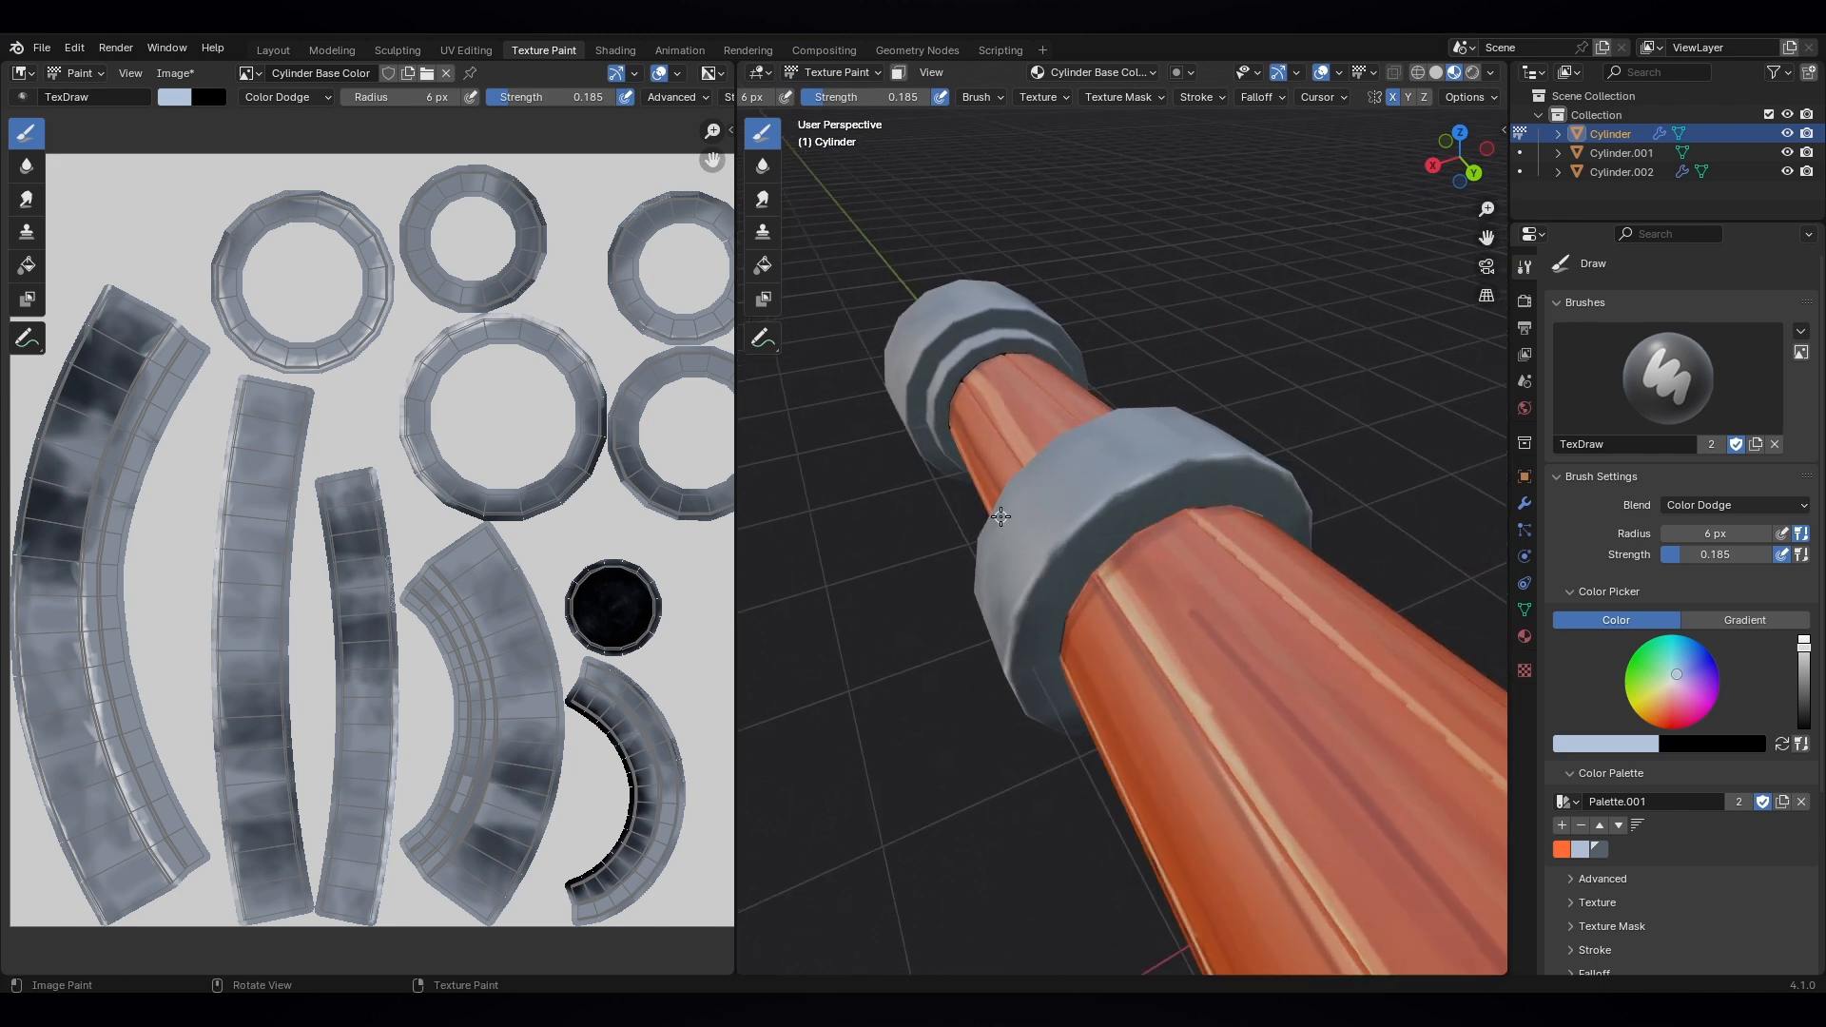
scroll(1001, 516, "down", 4)
middle_click_drag(1001, 516, 1398, 487)
middle_click_drag(1075, 514, 1189, 552, "shift")
scroll(1188, 552, "up", 3)
mouse_move(1013, 590)
left_mouse_down()
mouse_move(1006, 514)
mouse_move(1162, 438)
left_mouse_up()
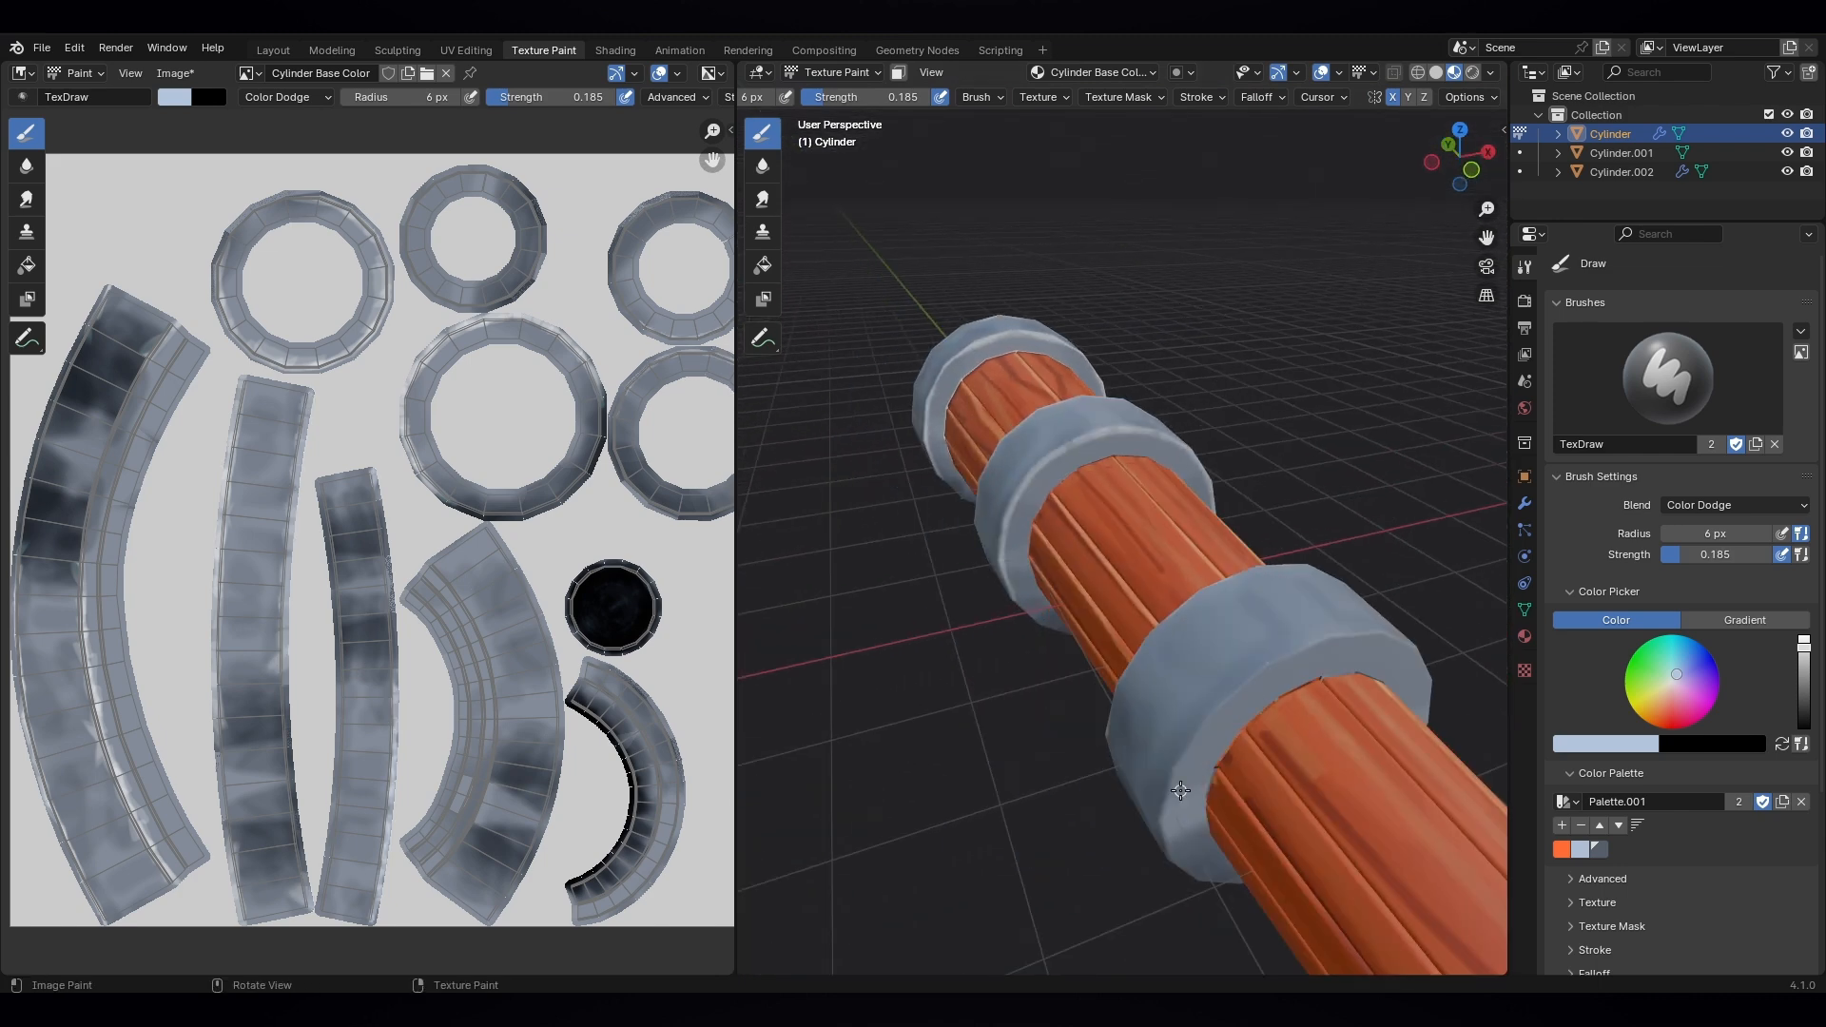
left_click_drag(1187, 751, 1358, 640)
- Highlight the outer and inner rim edges of the eyepiece opening
scroll(1434, 940, "down", 2)
middle_click_drag(1434, 940, 1155, 761, "shift")
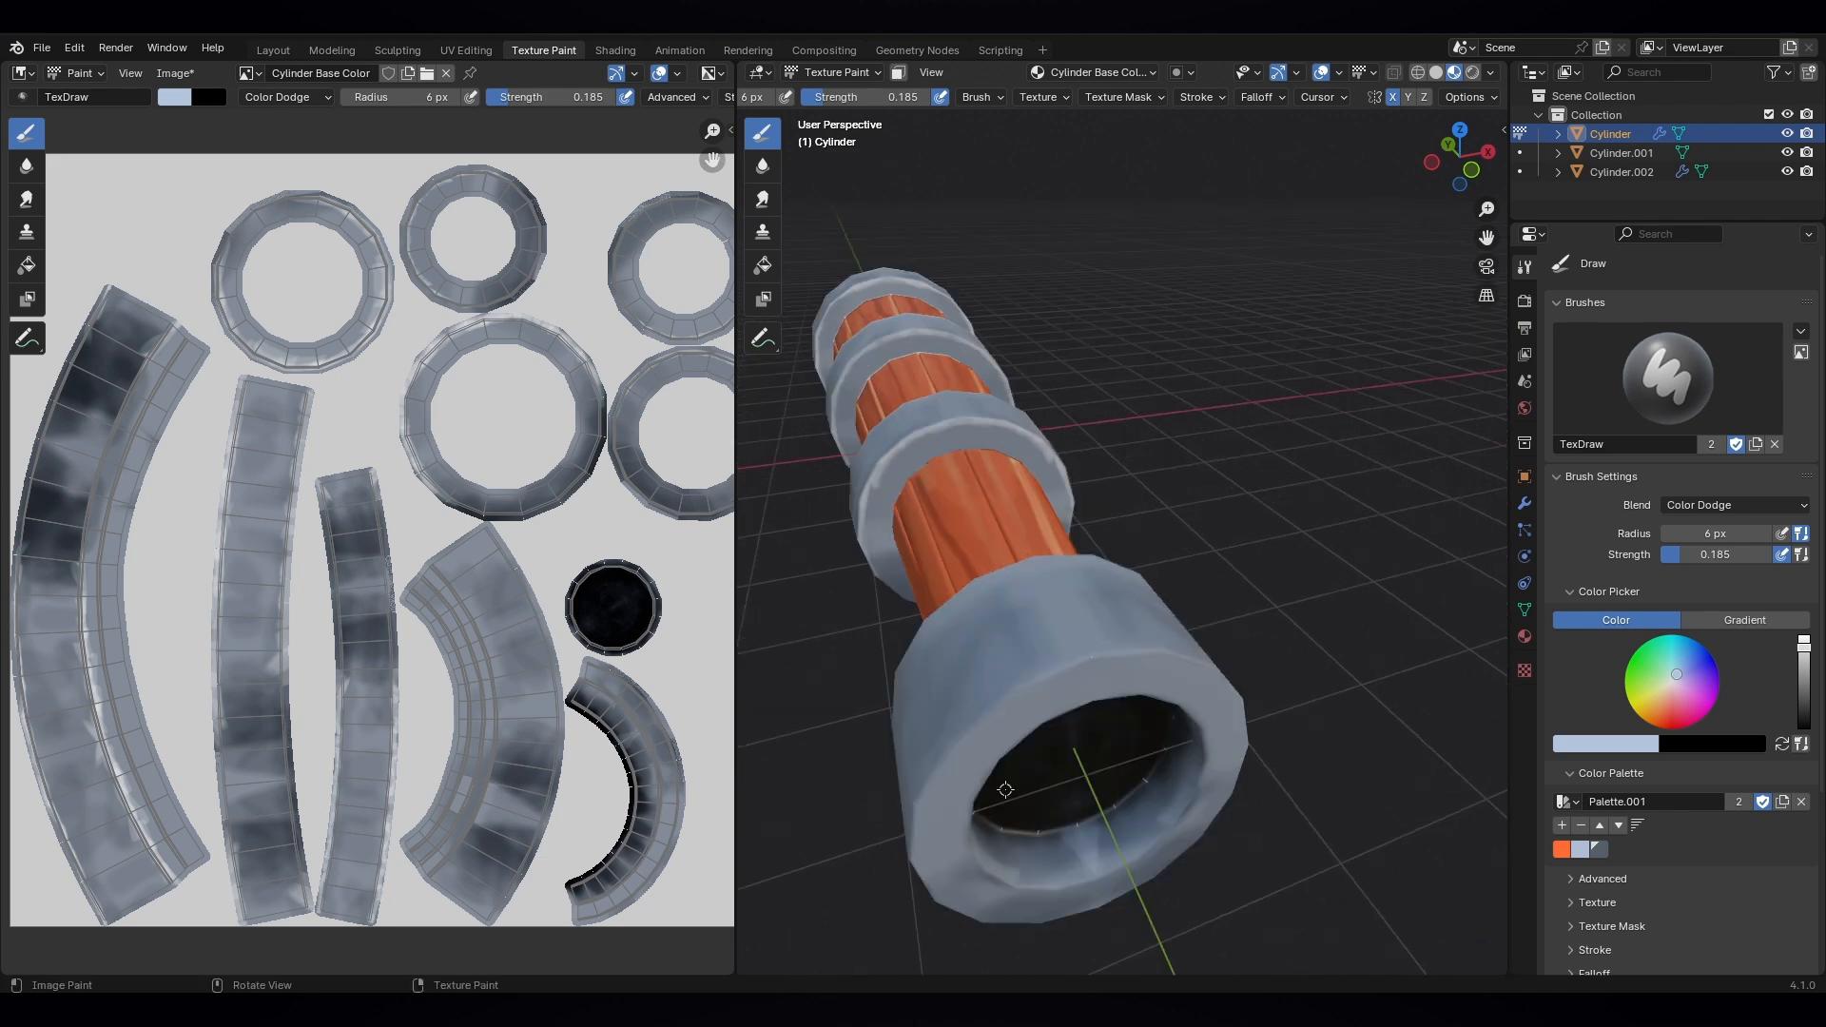
mouse_move(910, 851)
left_mouse_down()
mouse_move(982, 722)
mouse_move(1130, 652)
left_mouse_up()
mouse_move(973, 837)
left_mouse_down()
mouse_move(1118, 860)
mouse_move(1176, 820)
left_mouse_up()
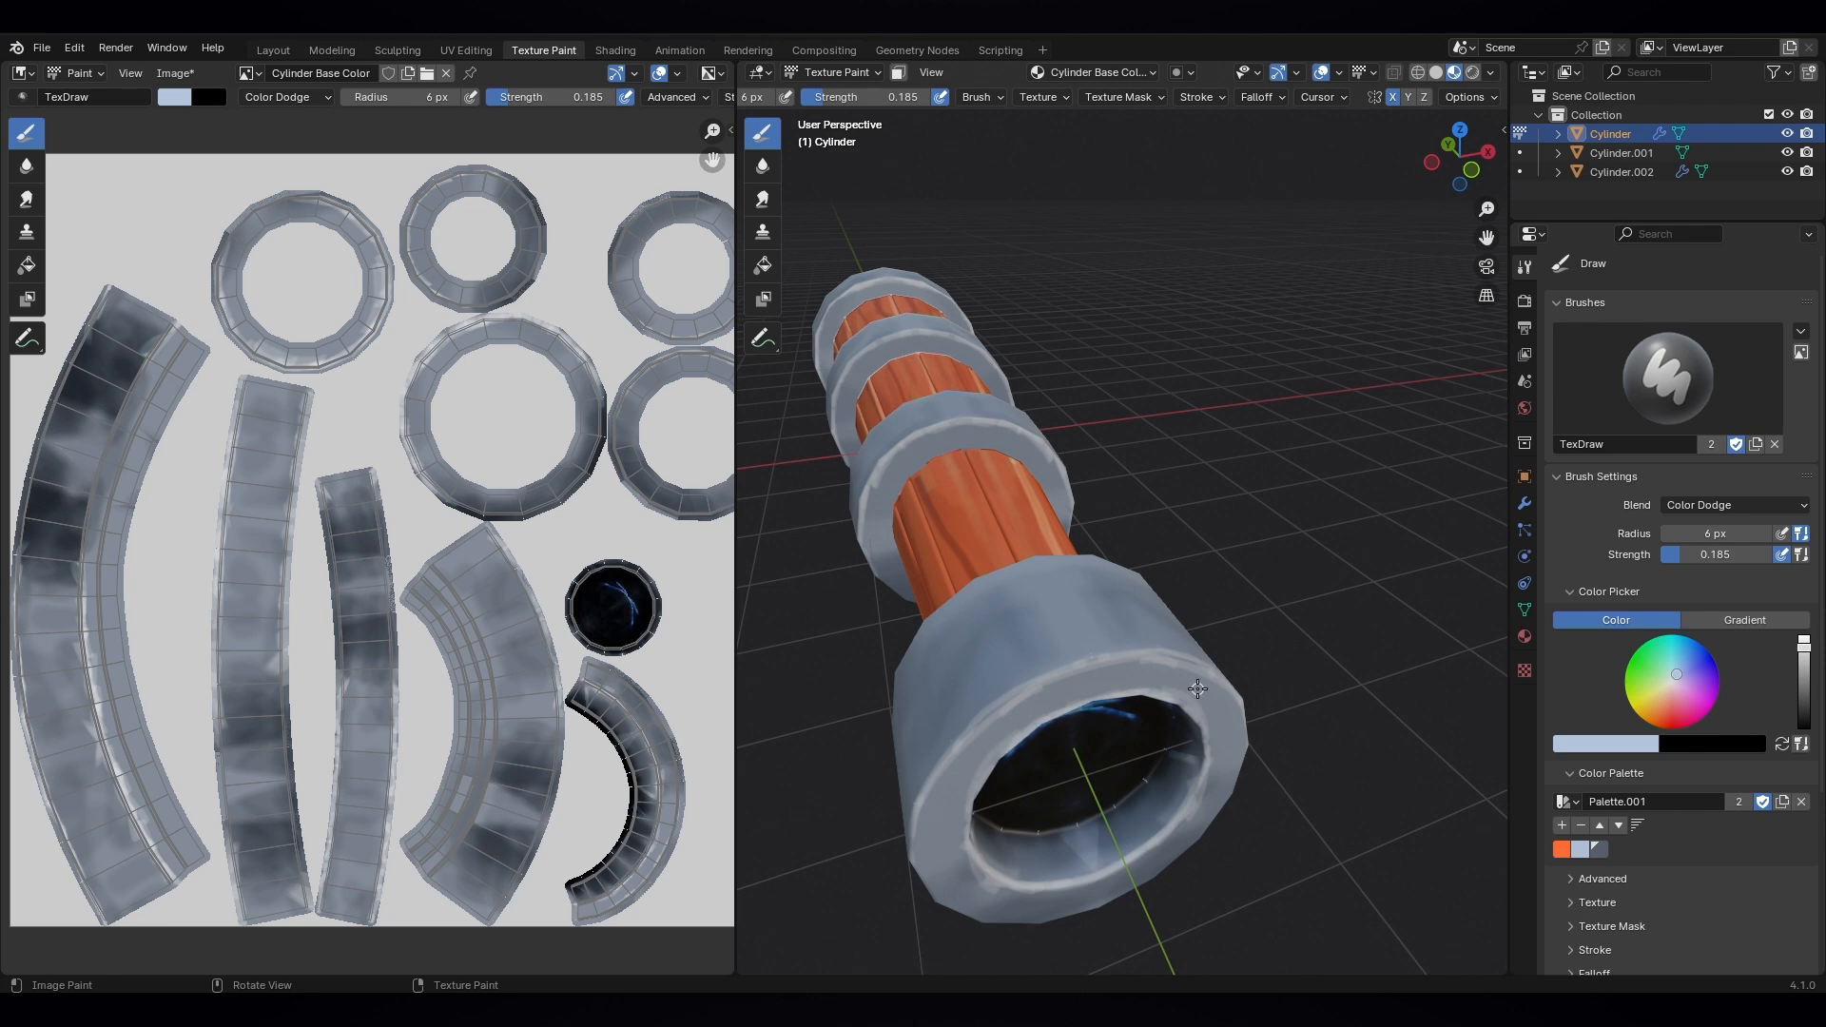
- Highlight the remaining edges of the stepped eyepiece collar where it meets the wooden tube
scroll(1020, 697, "down", 3)
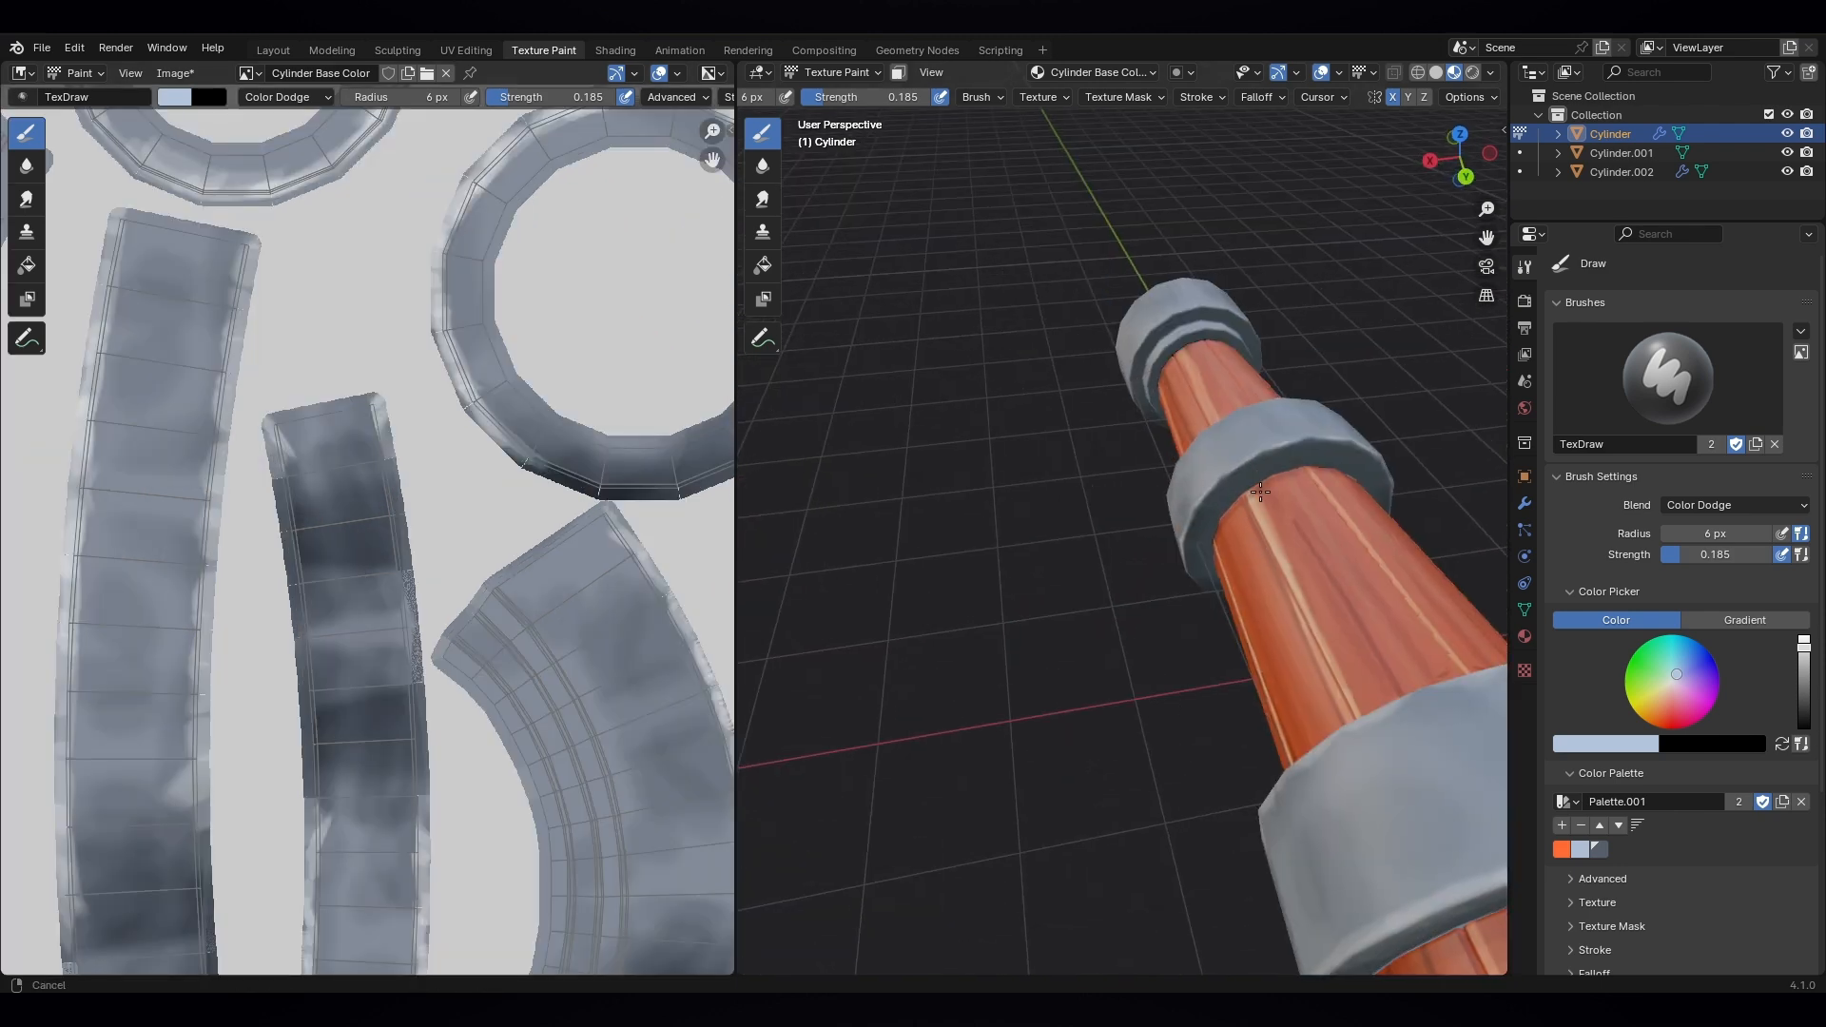
scroll(1113, 687, "up", 2)
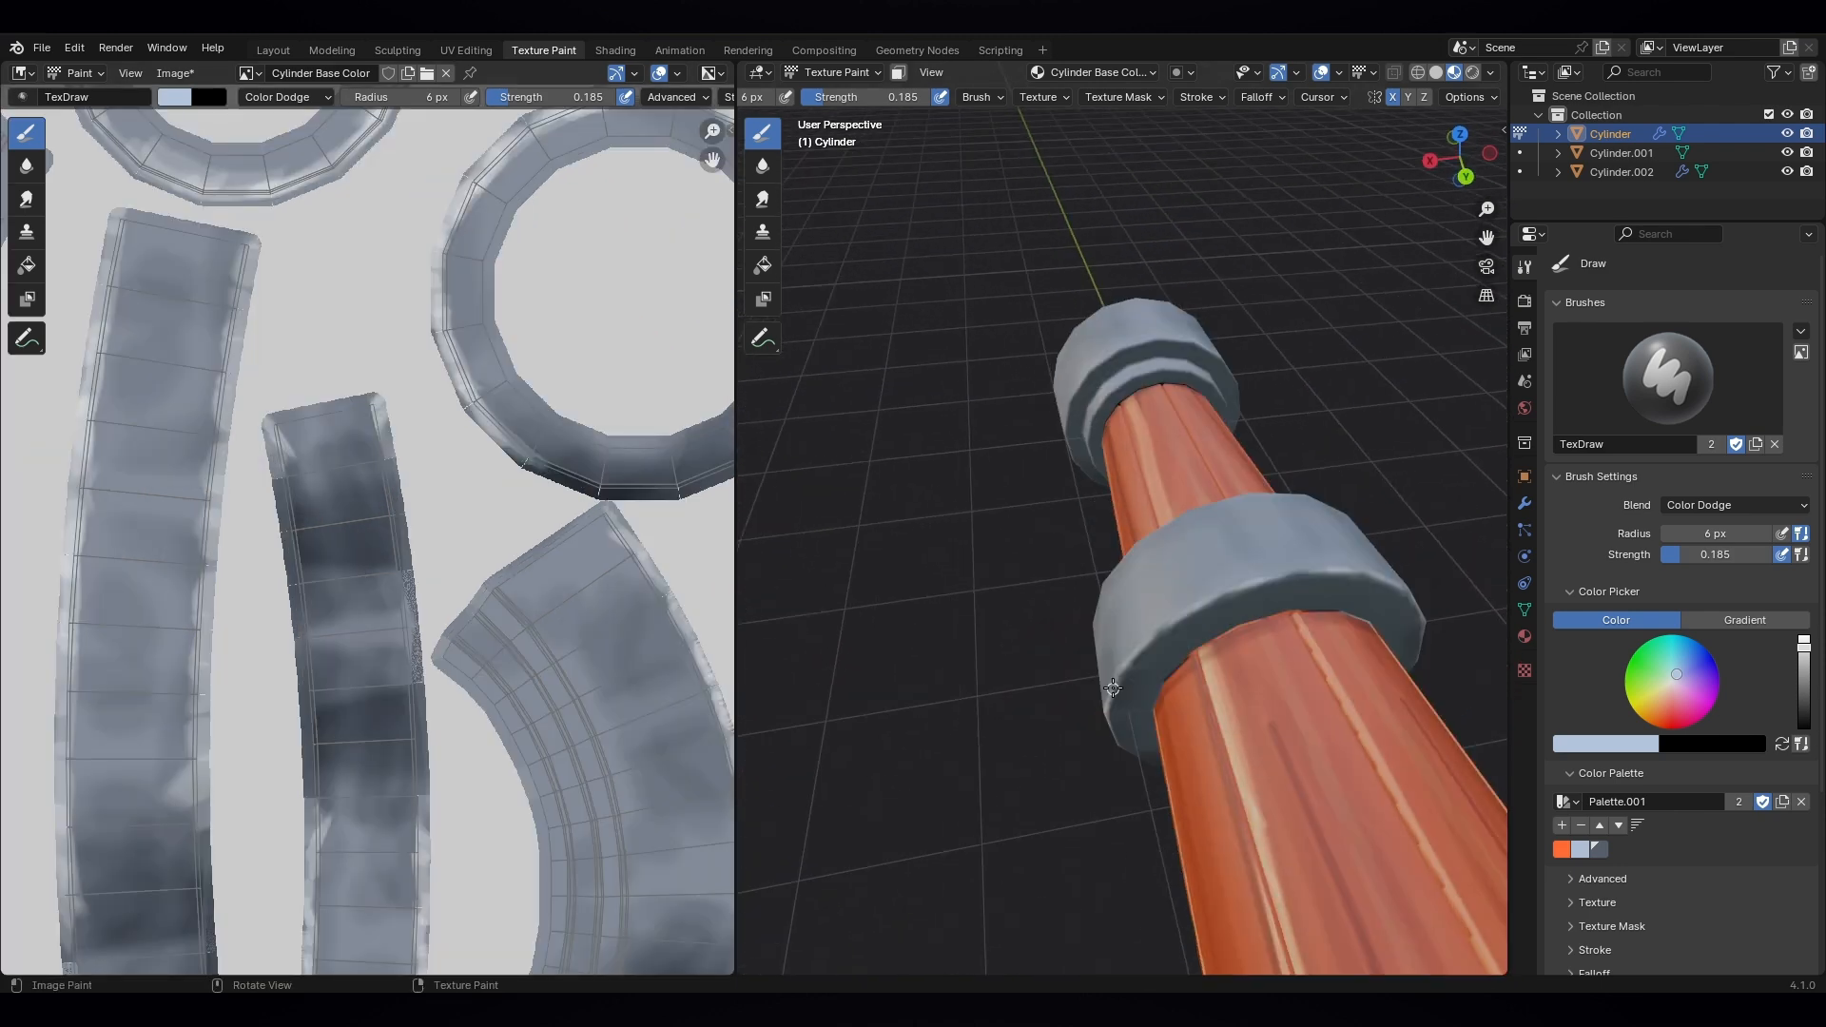
middle_click_drag(1115, 380, 1157, 505, "shift")
scroll(1198, 525, "up", 4)
mouse_move(1149, 656)
left_mouse_down()
mouse_move(1275, 549)
mouse_move(1161, 614)
mouse_move(1147, 545)
mouse_move(1344, 476)
mouse_move(1094, 614)
left_mouse_up()
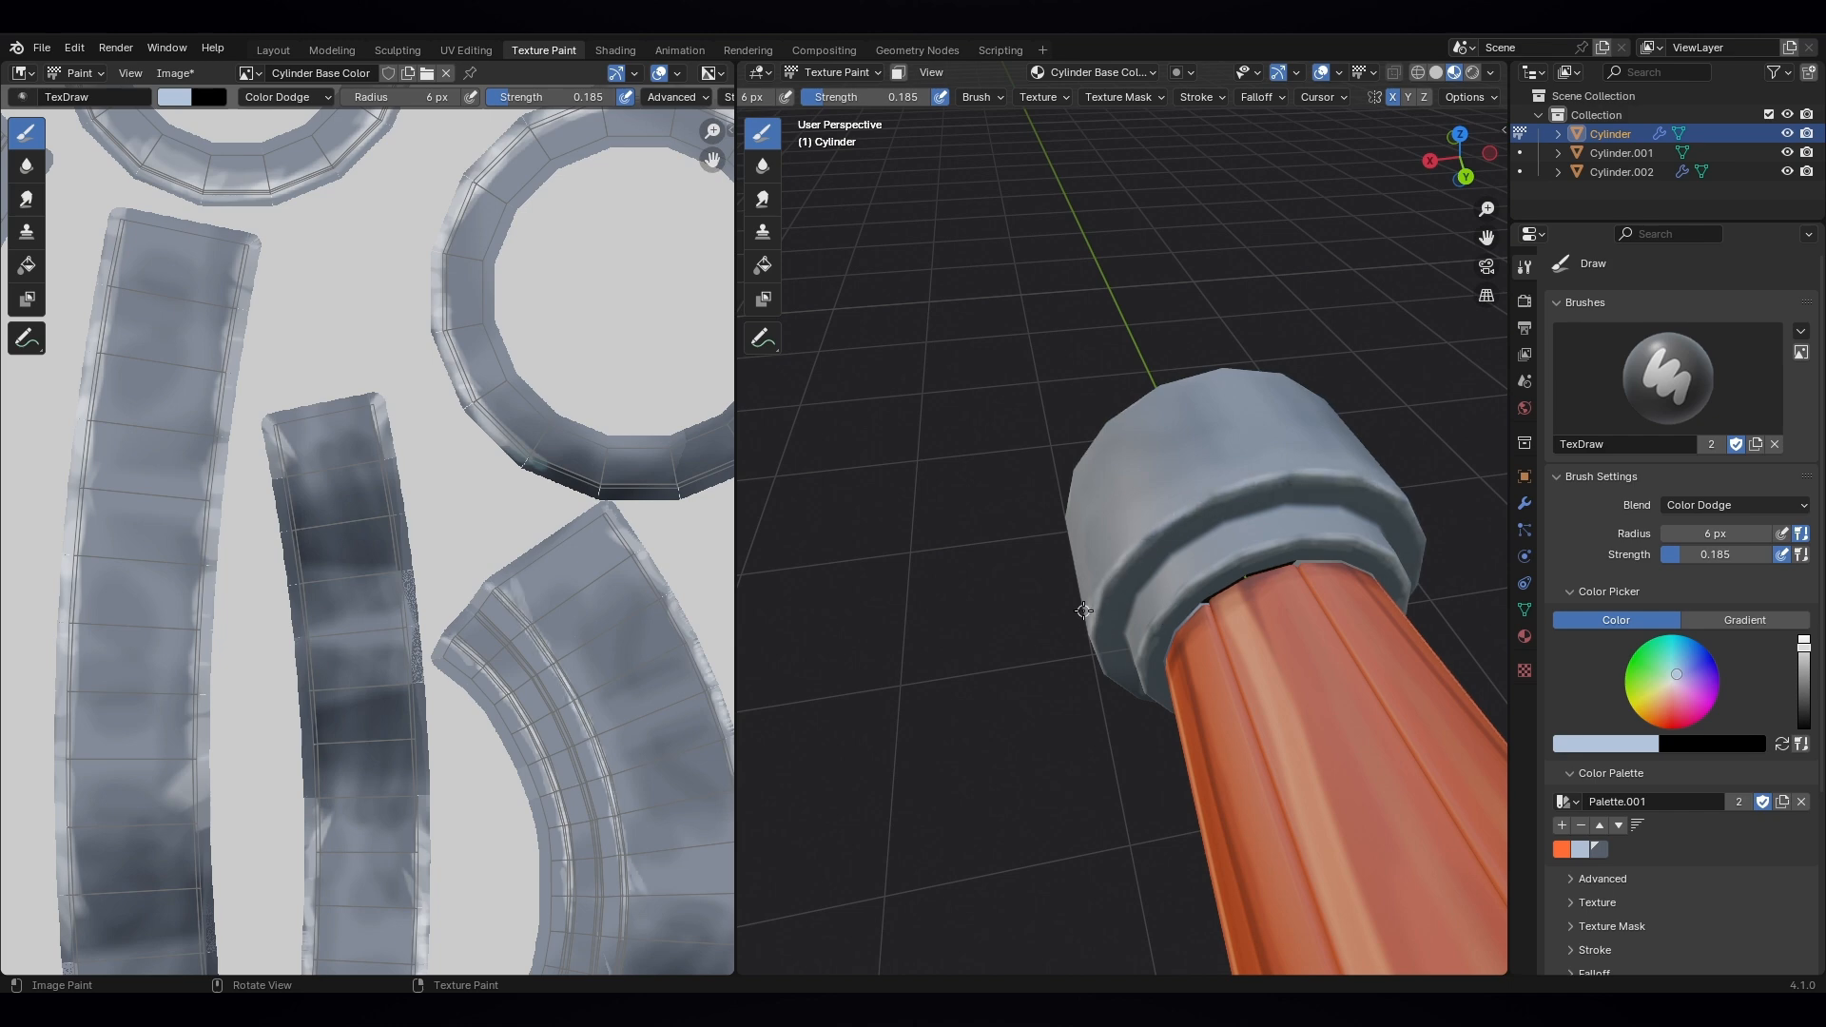
scroll(1074, 618, "down", 3)
mouse_move(842, 613)
middle_mouse_down()
mouse_move(1053, 633)
mouse_move(970, 627)
middle_mouse_up()
scroll(970, 627, "up", 2)
- Switch the brush to Multiply with a medium blue-grey and paint small irregular dents on the eyepiece collar
left_click(1735, 505)
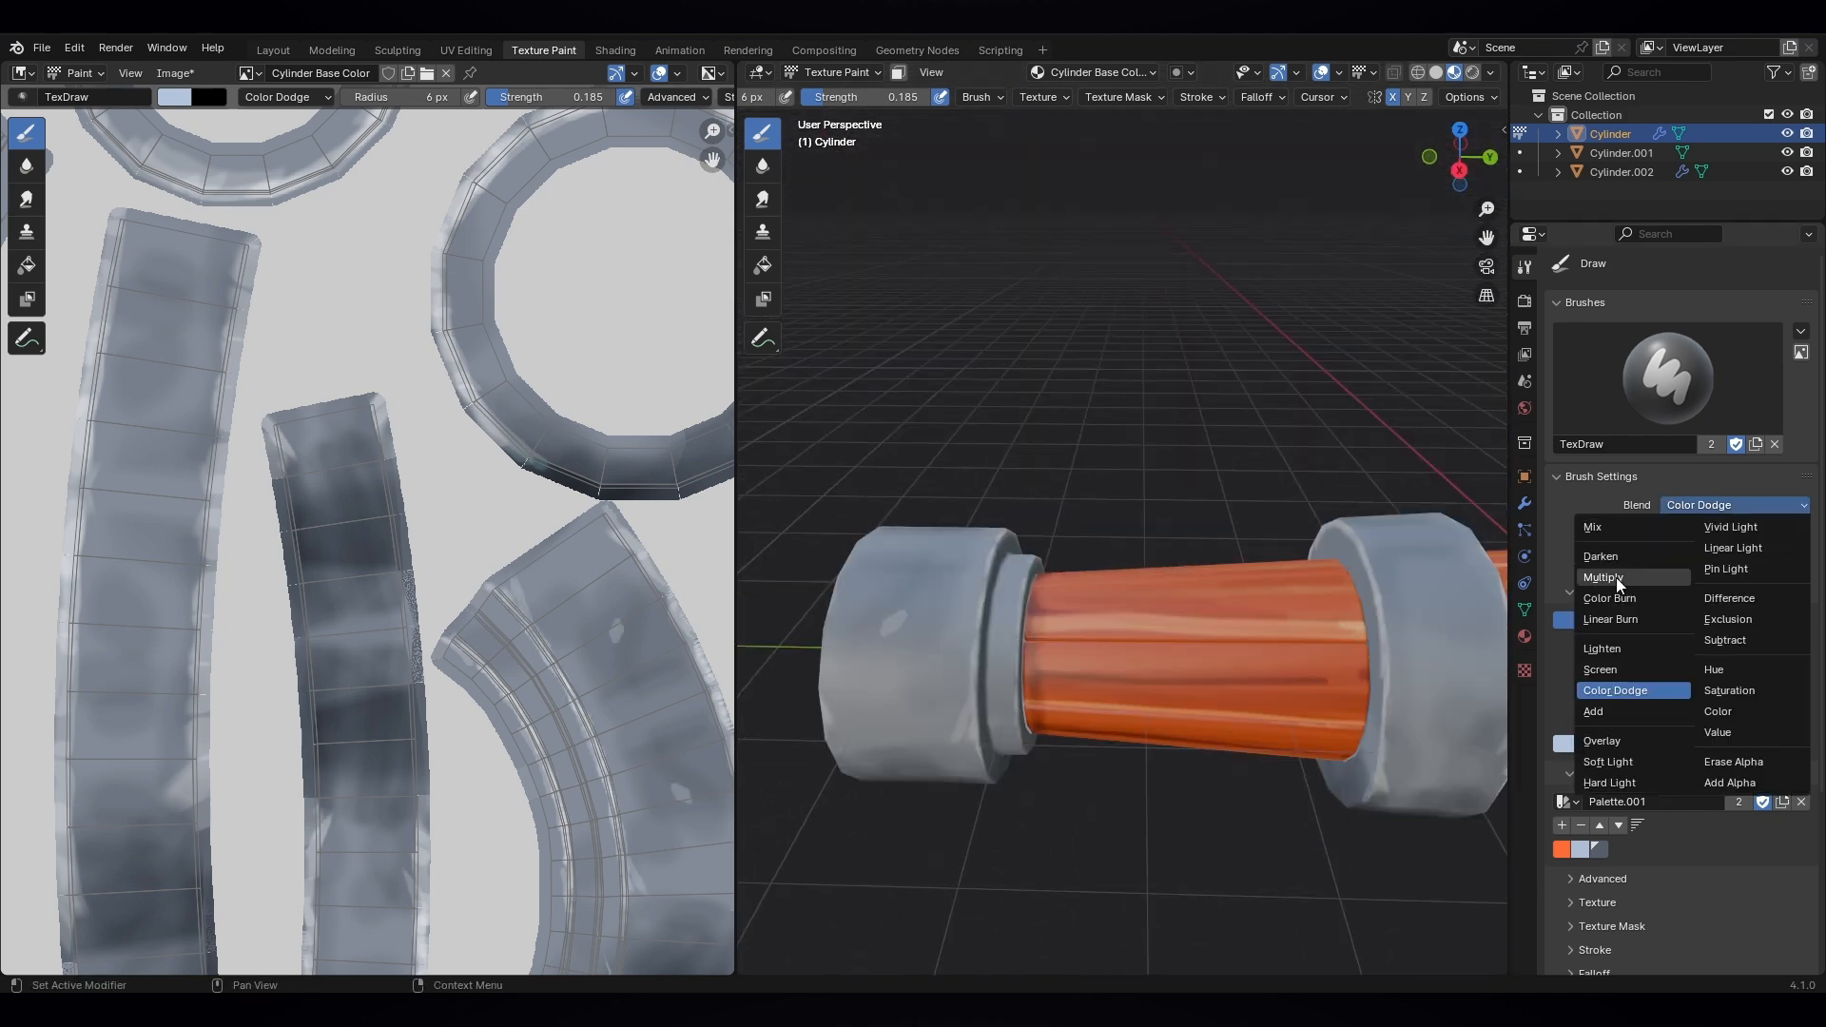
left_click(1616, 578)
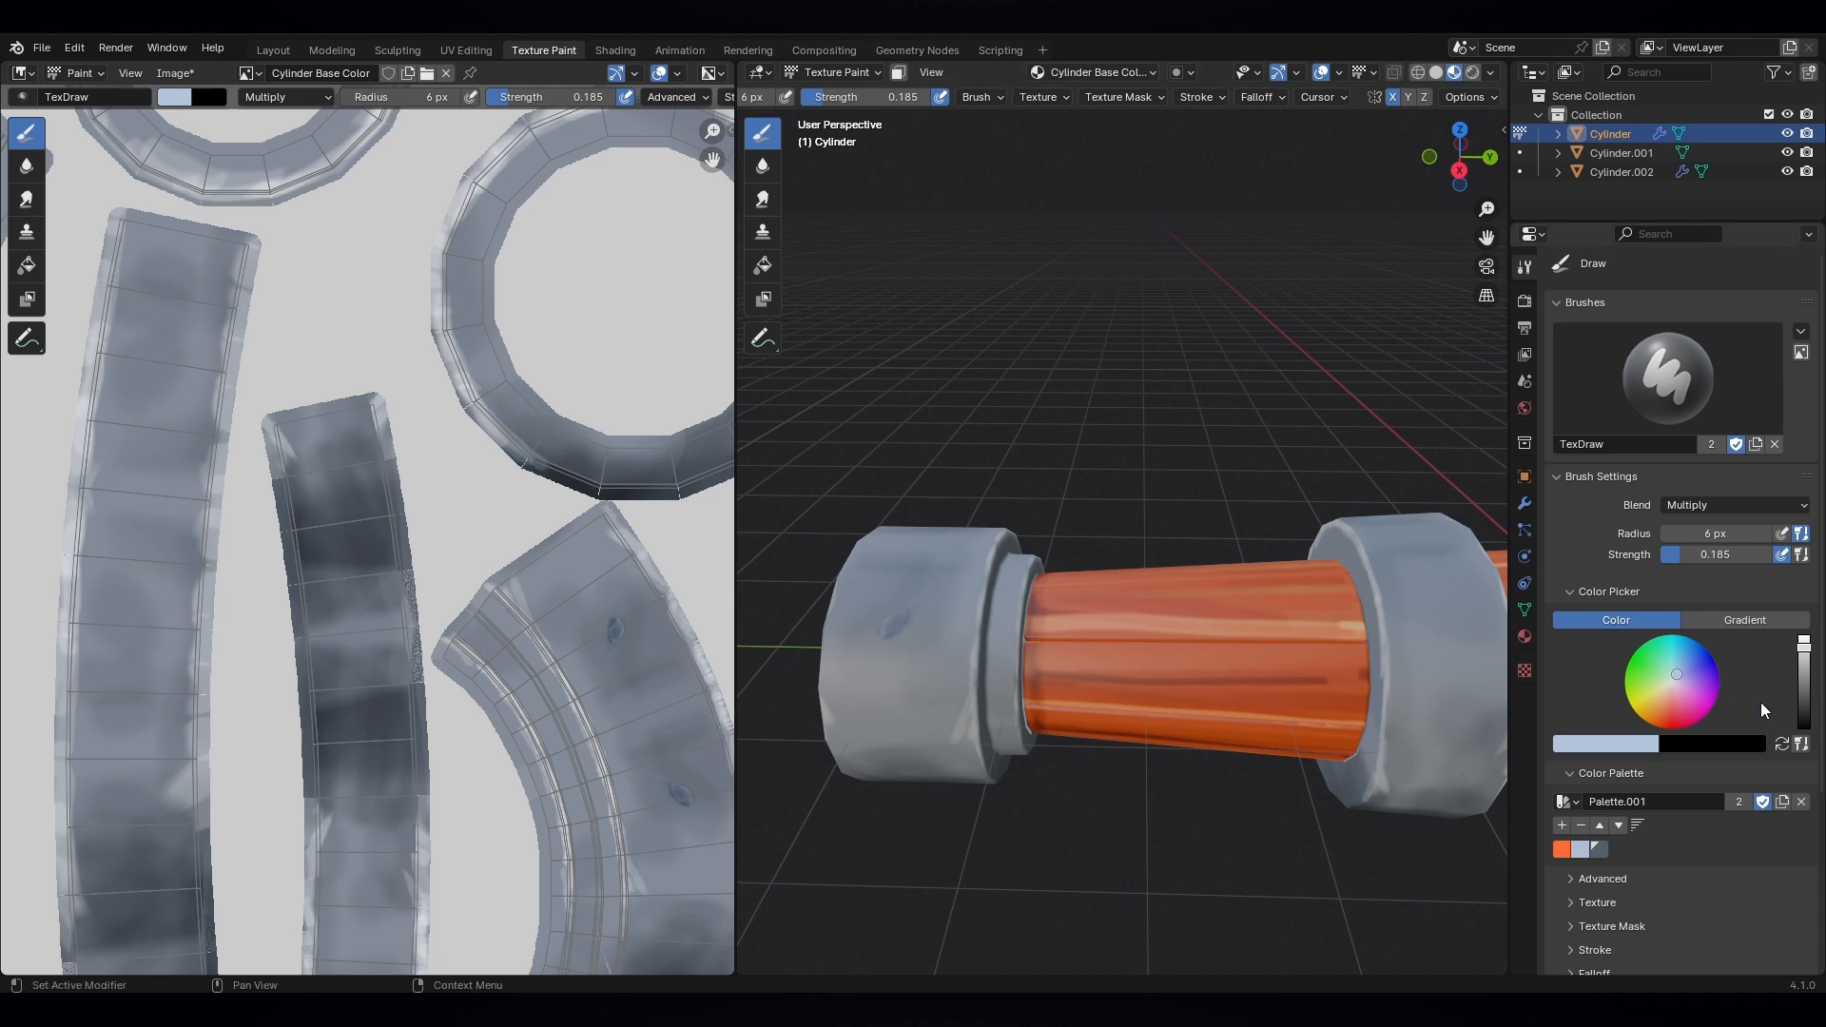
left_click_drag(1803, 642, 1803, 674)
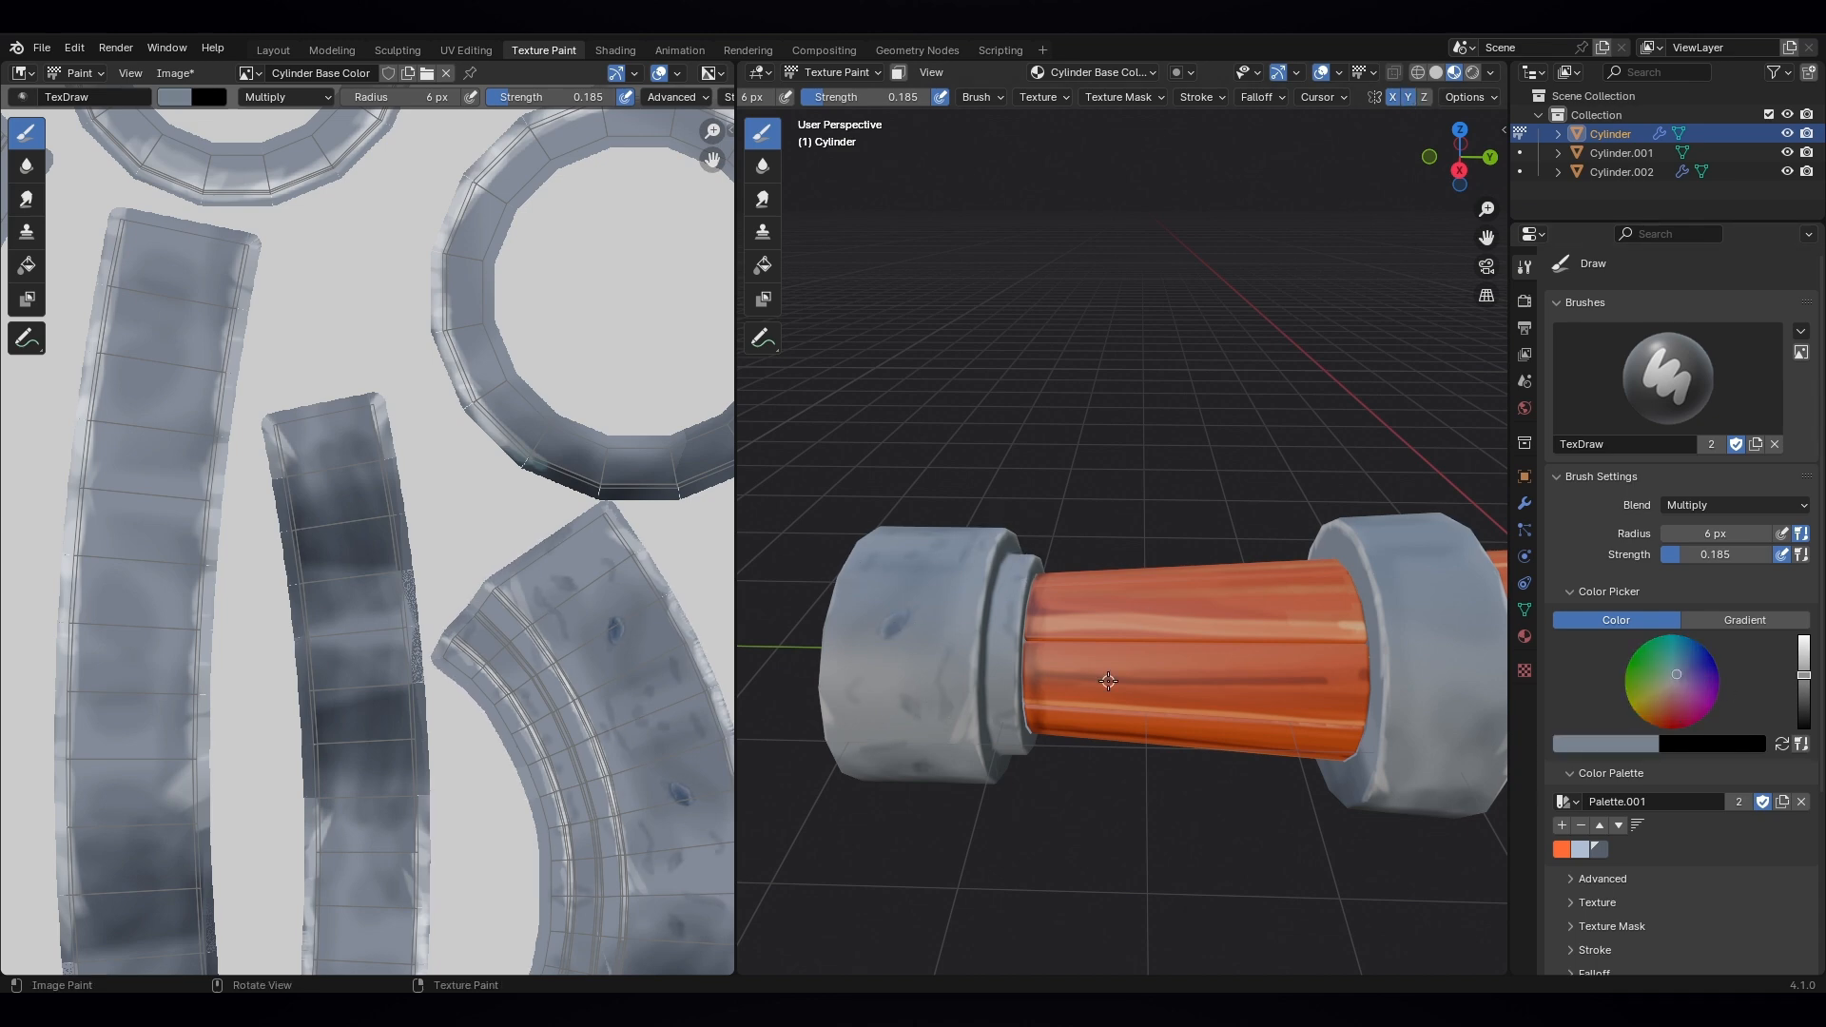
middle_click_drag(1107, 681, 1026, 709)
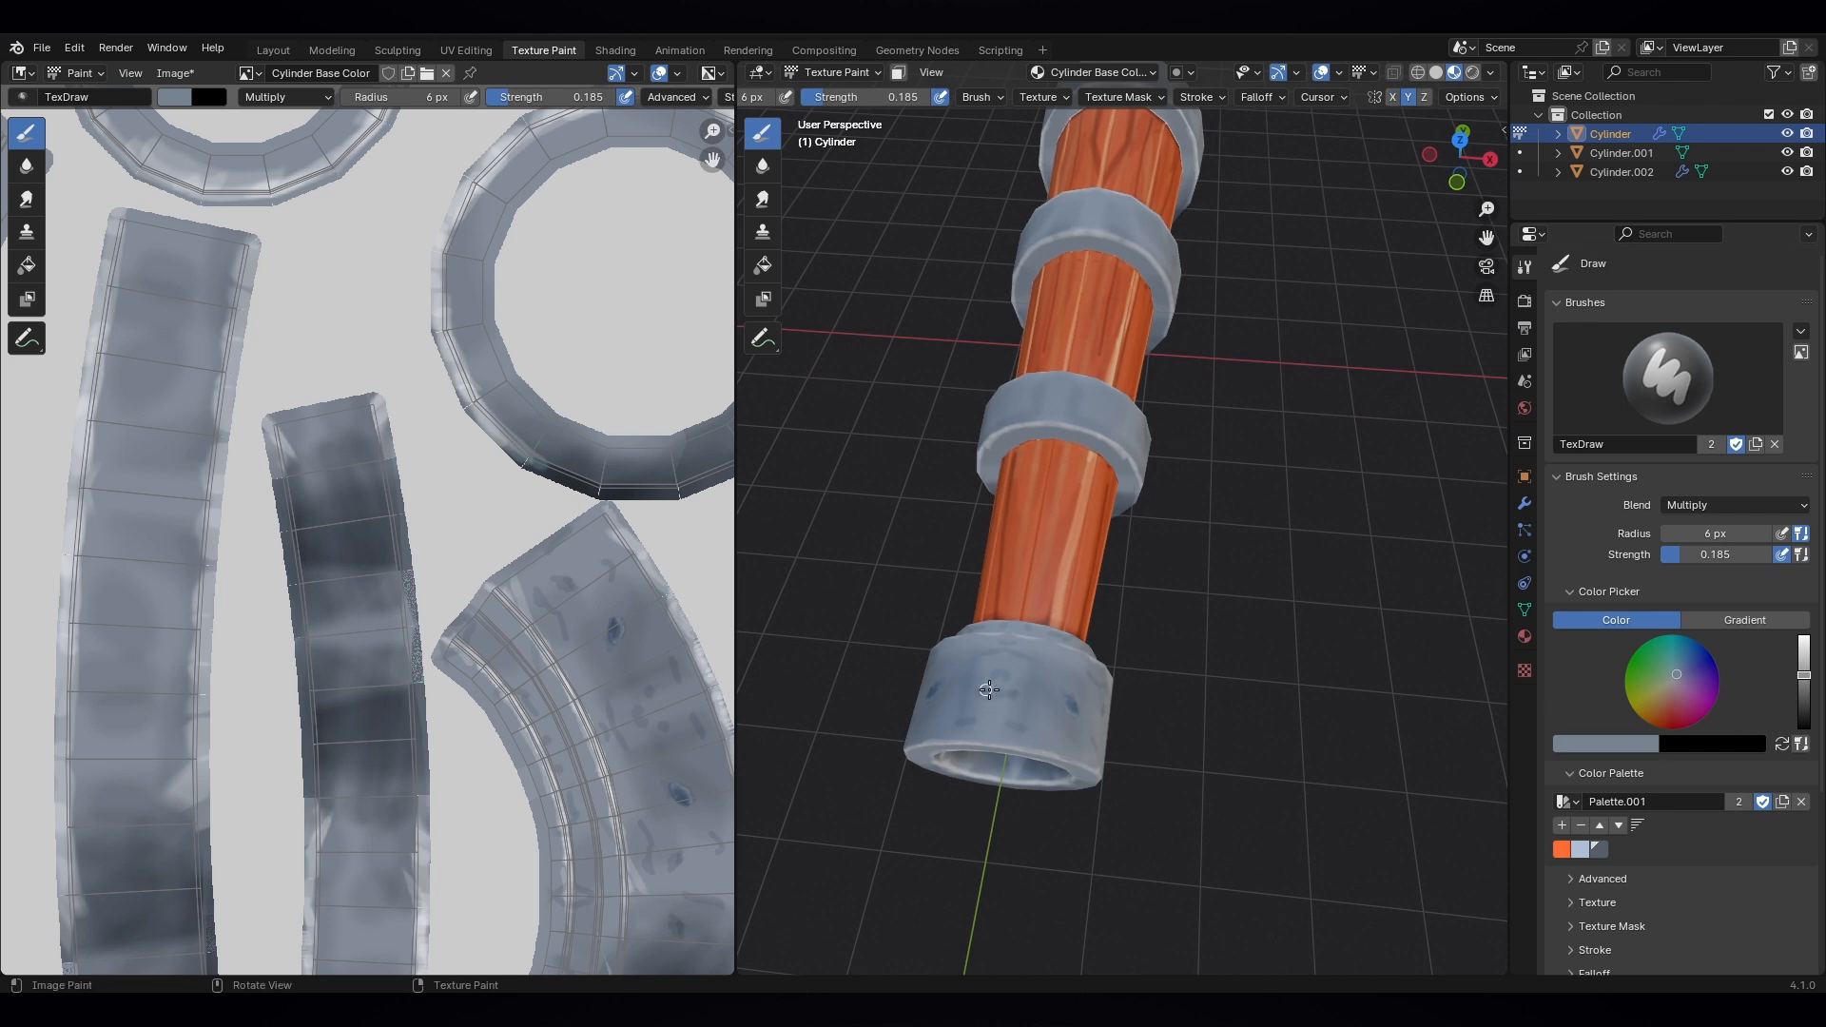
middle_click_drag(1044, 662, 1037, 722)
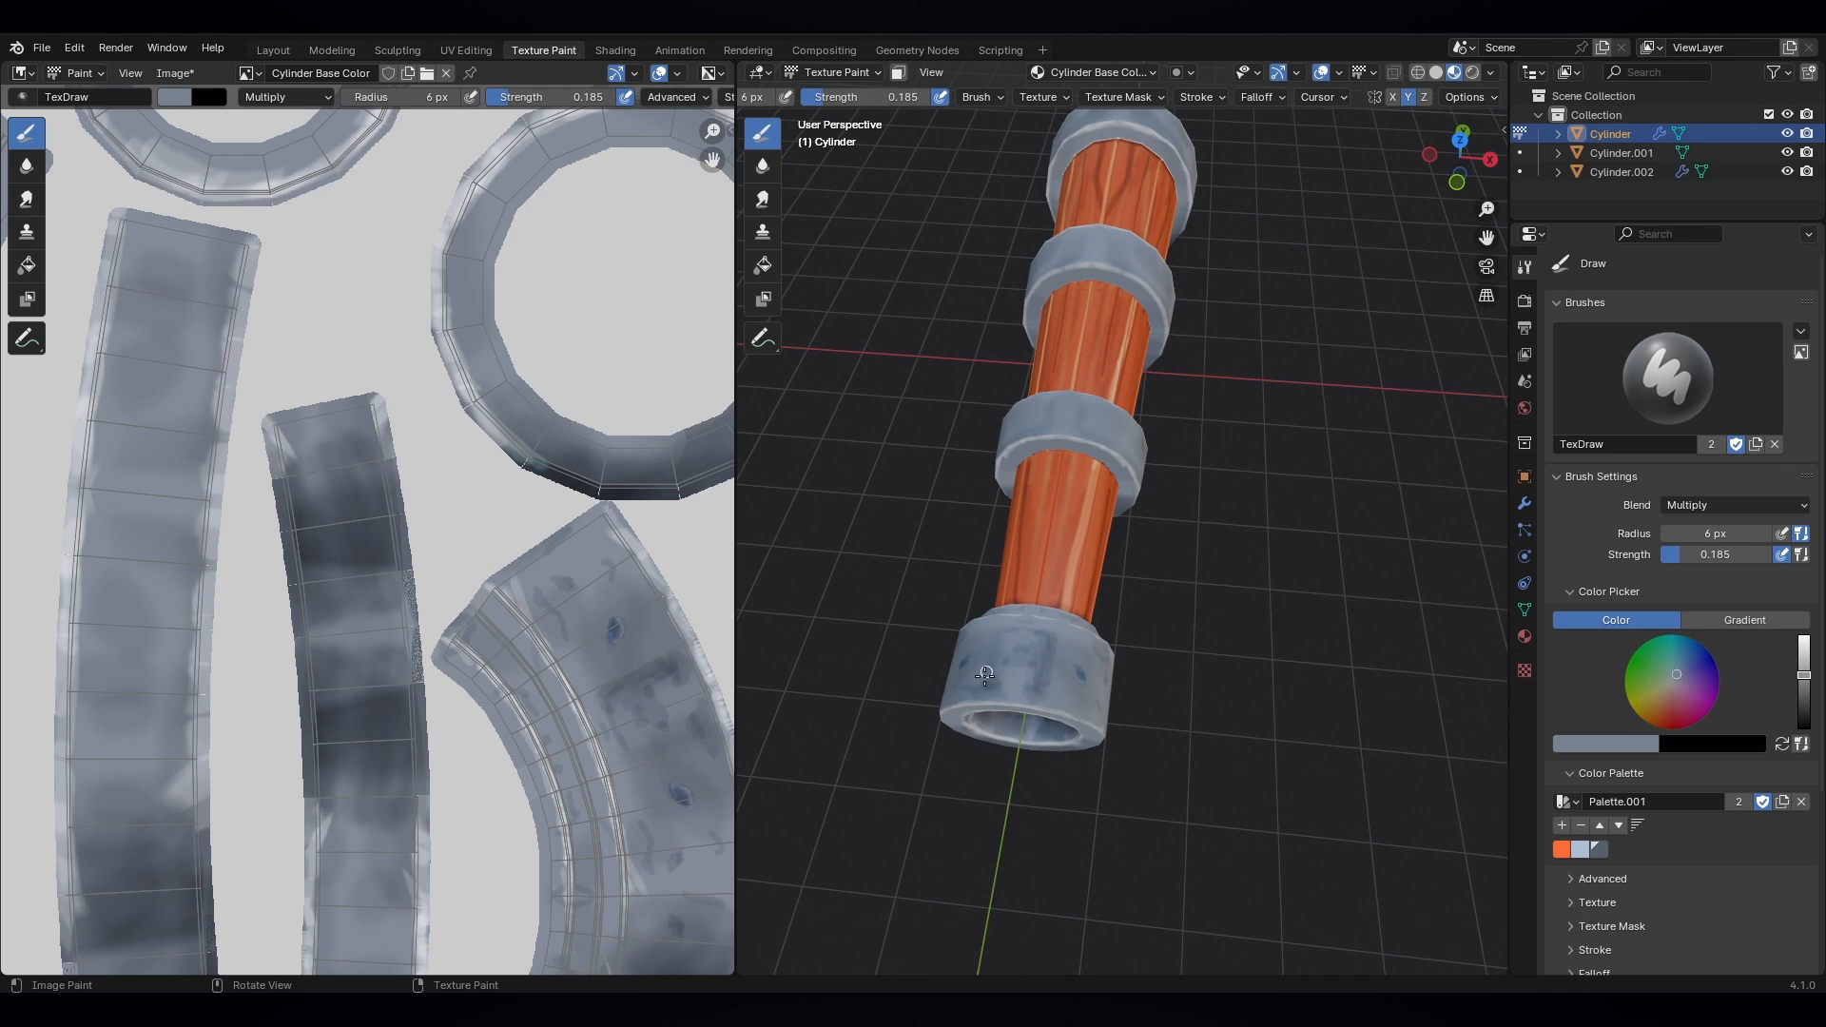
middle_click_drag(986, 675, 1012, 584)
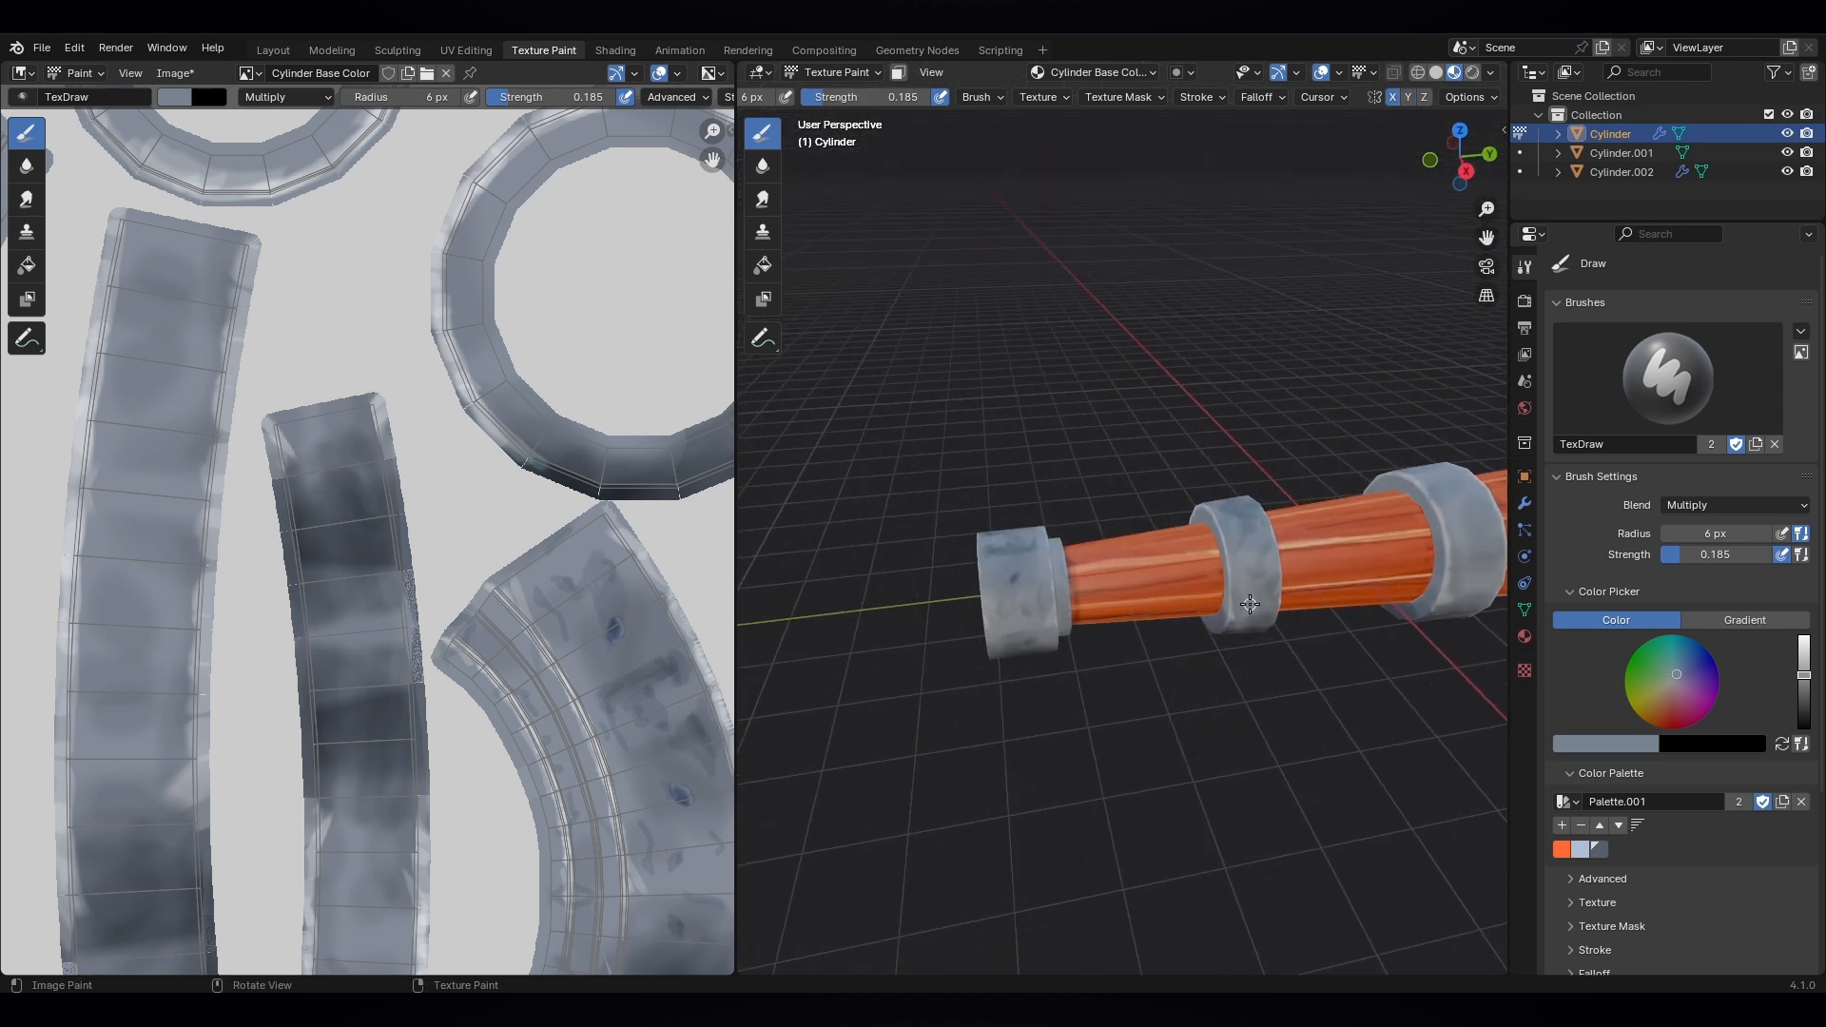
- Paint small irregular Multiply marks over the middle collars and the front ring
middle_click_drag(1249, 603, 1256, 594)
scroll(1257, 594, "up", 2)
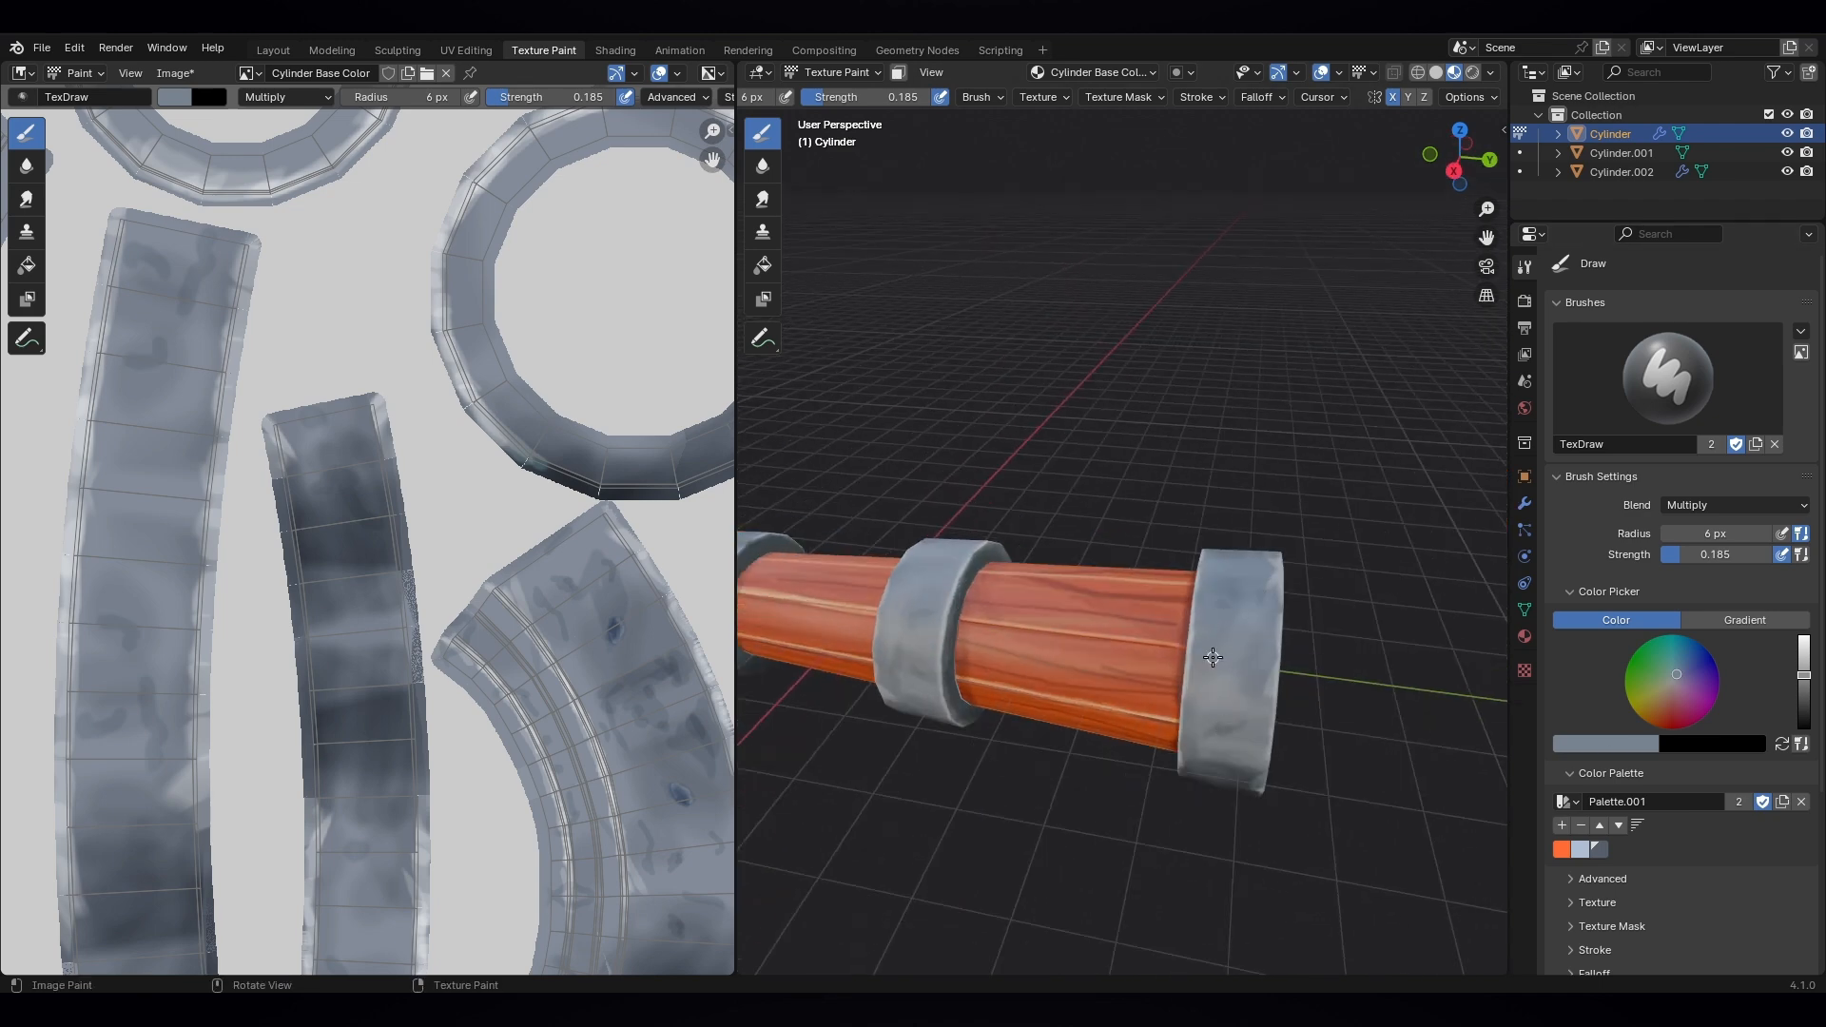
left_click_drag(1219, 608, 1227, 656)
left_click_drag(1250, 623, 1241, 680)
- Set the brush to Screen with a 2 px radius and outline the dents on all collars with thin light strokes
left_click(1732, 505)
left_click(1603, 683)
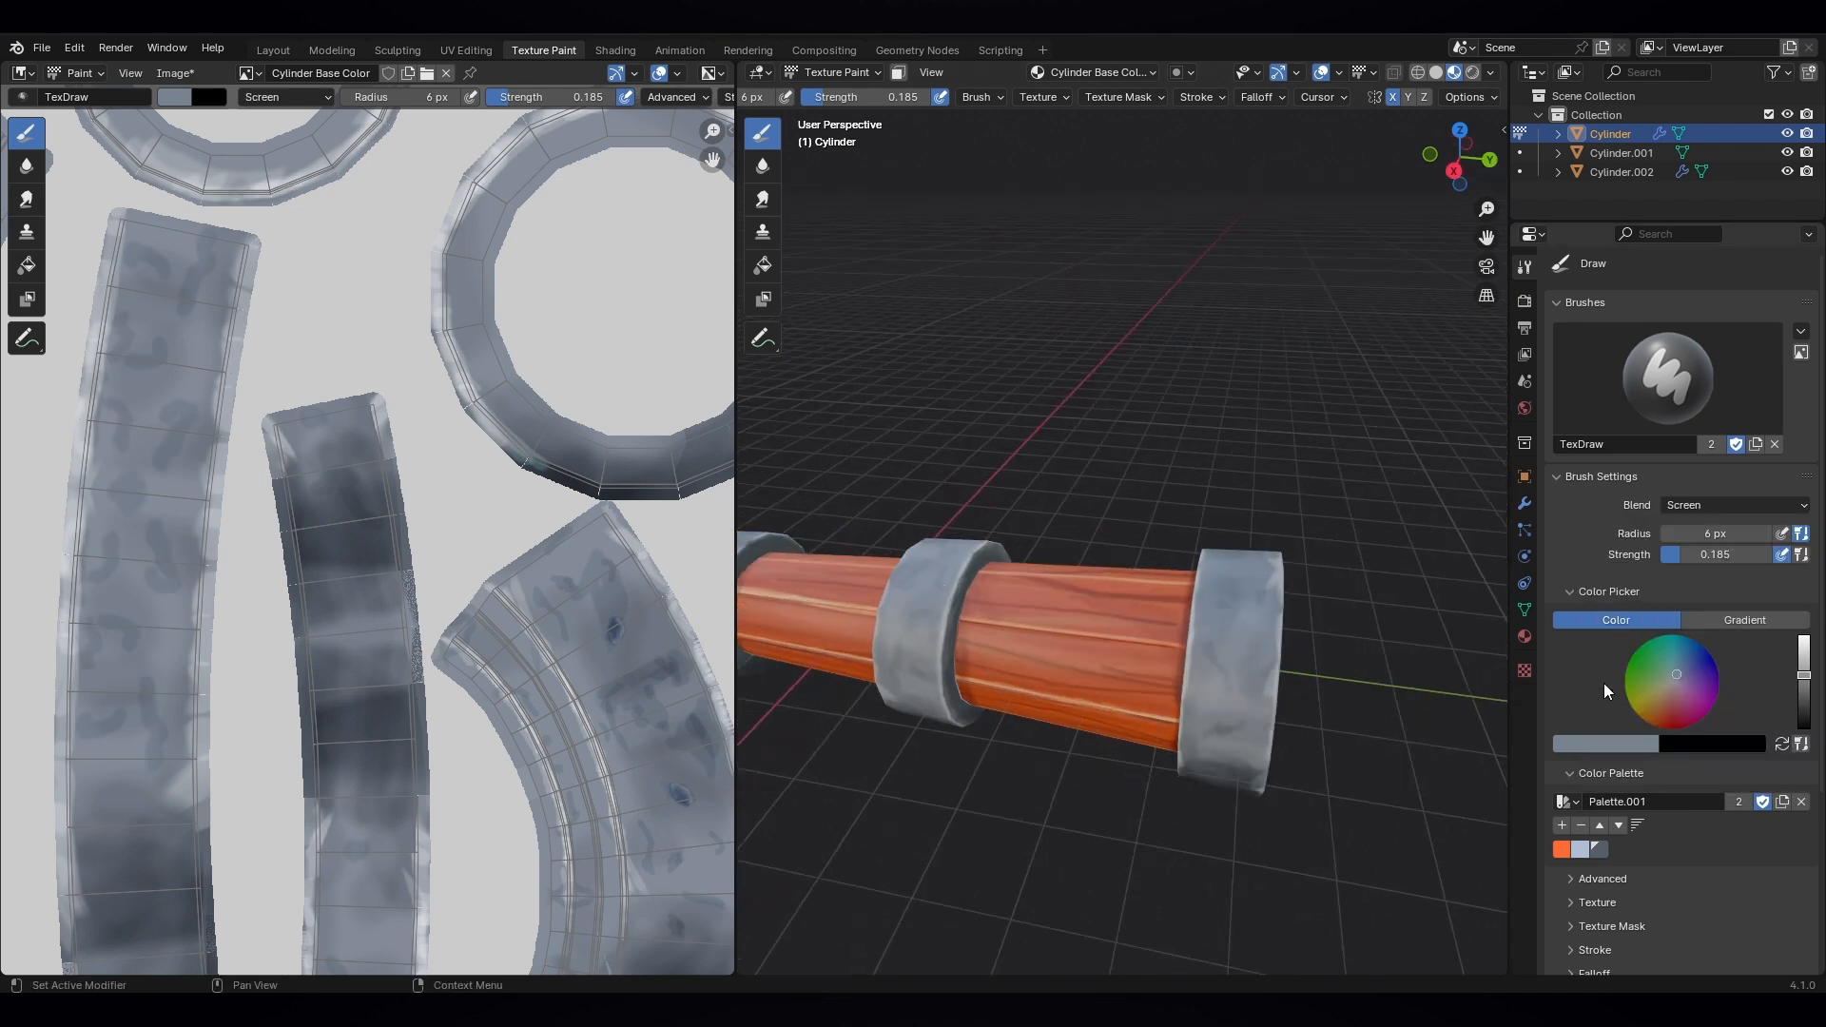
key("f")
left_click(1212, 741)
middle_click_drag(1101, 623, 1016, 470)
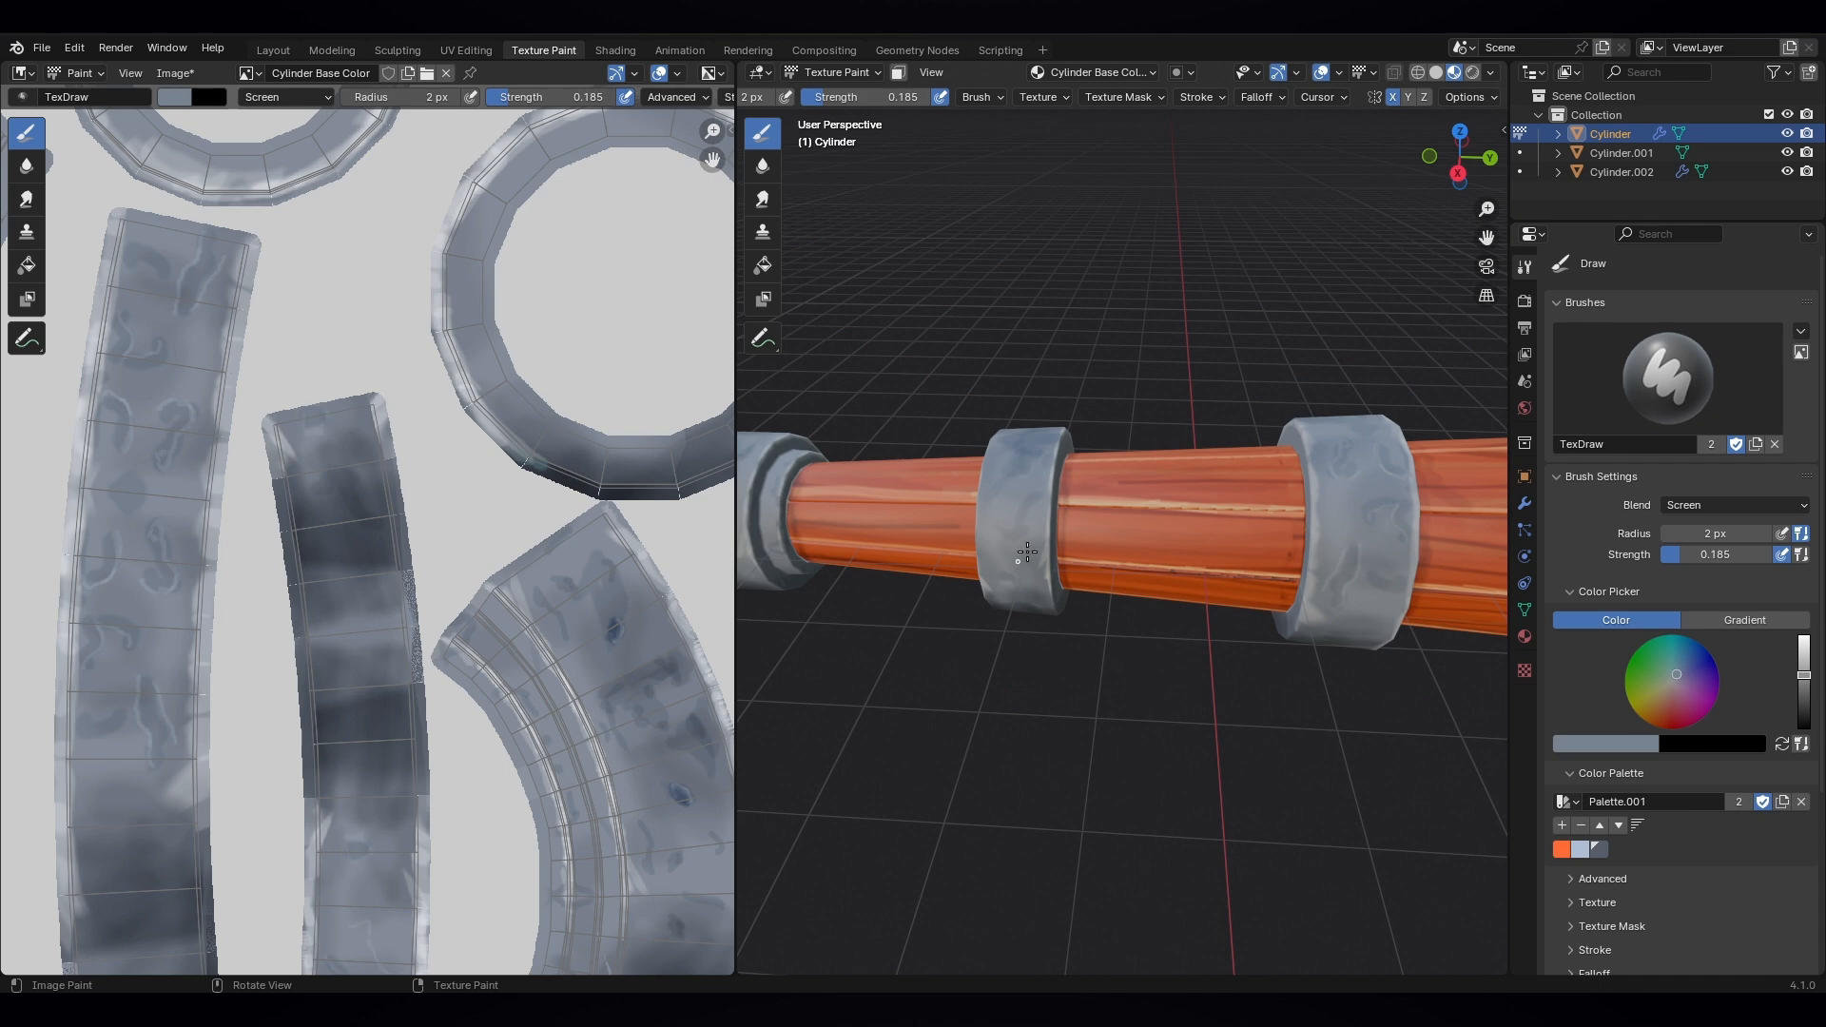
middle_click_drag(1201, 483, 1069, 469)
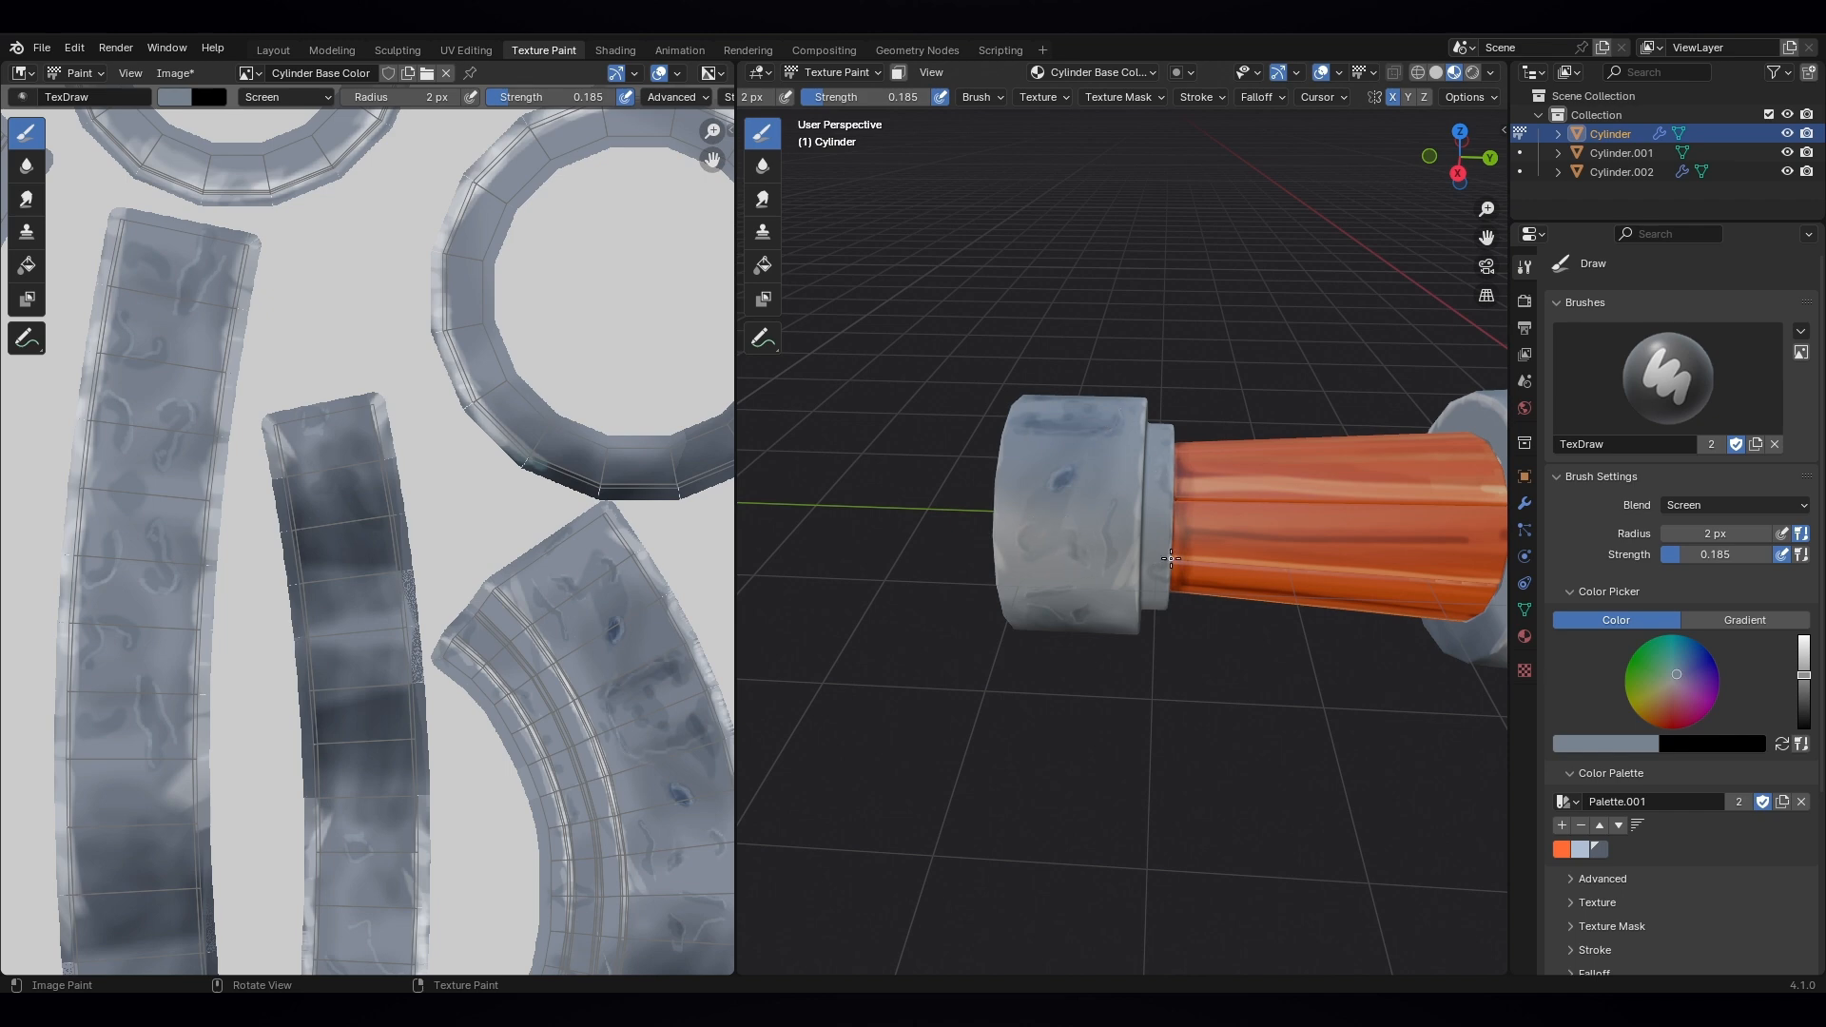
scroll(1170, 558, "down", 4)
middle_click_drag(1147, 574, 993, 474)
- Set the brush to Multiply with a 16 px radius and shade the front ring's face and inner rim
left_click(1717, 506)
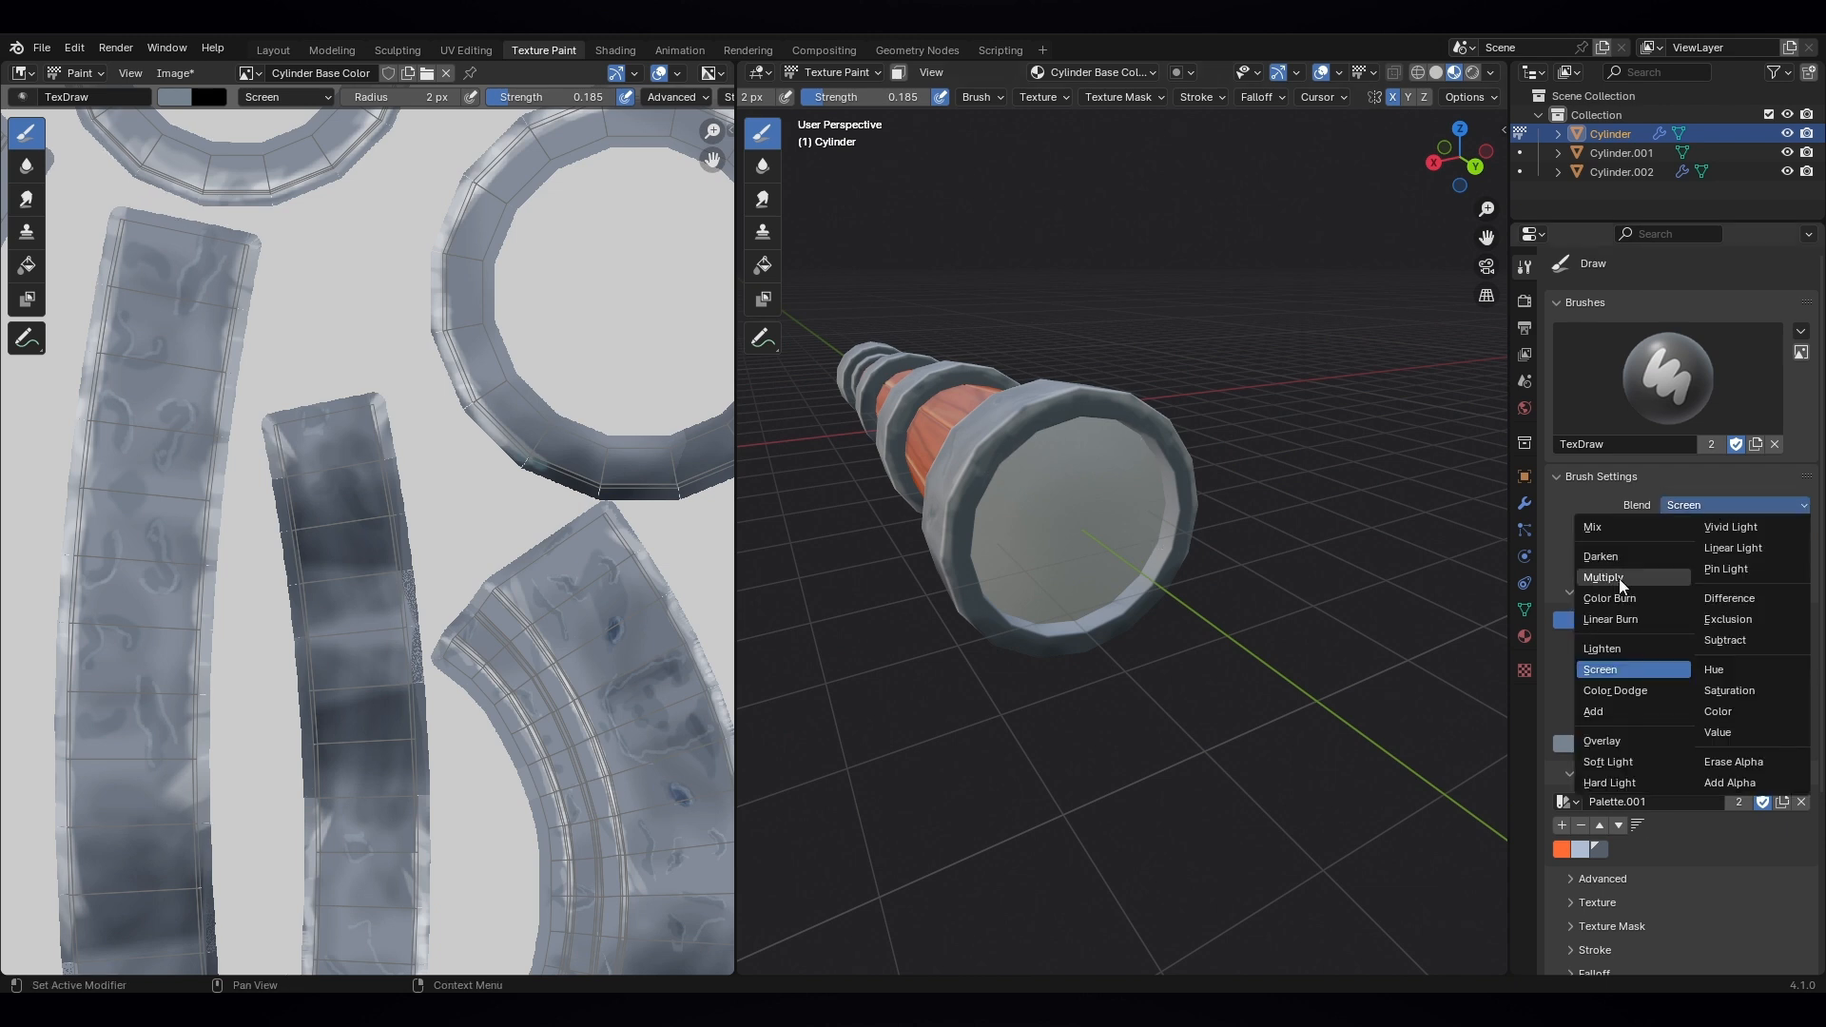
left_click(1616, 578)
key("f")
left_click(1140, 599)
mouse_move(1144, 582)
left_mouse_down()
mouse_move(1075, 616)
mouse_move(1165, 504)
left_mouse_up()
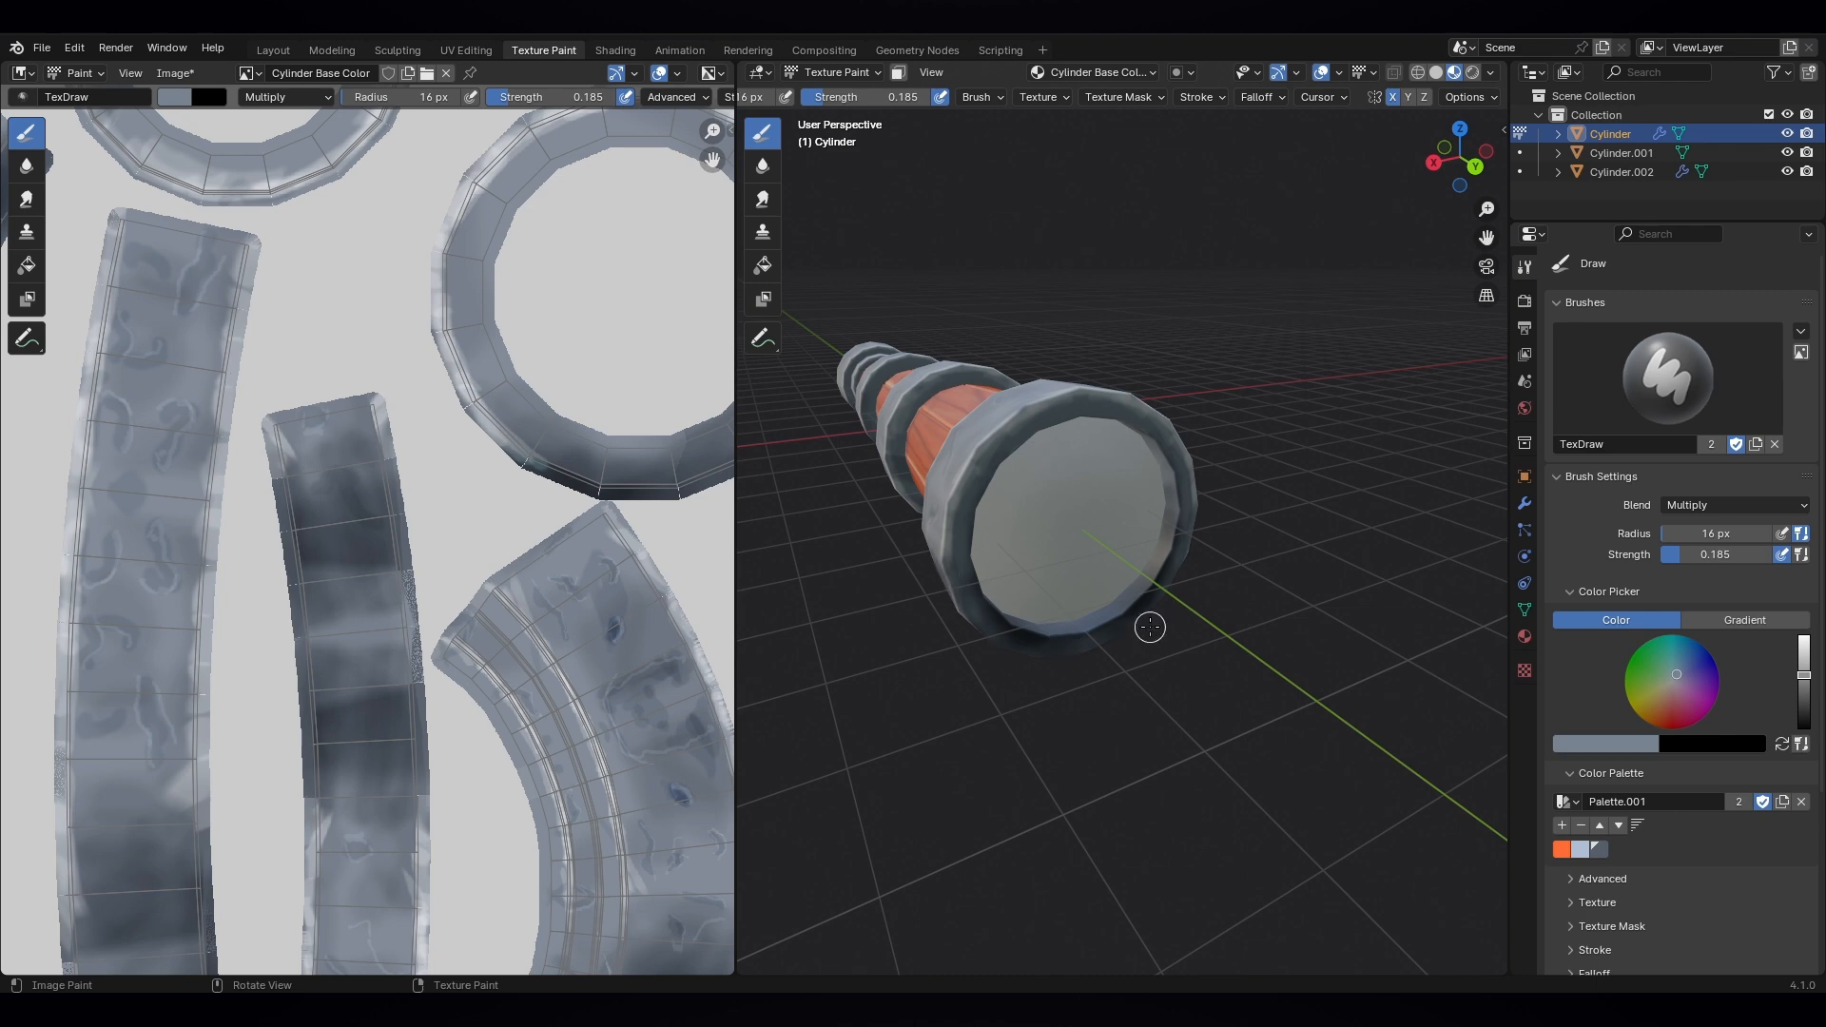
middle_click_drag(1150, 627, 1246, 570, "ctrl")
middle_click_drag(1245, 570, 1255, 504)
middle_click_drag(1255, 504, 1255, 567, "ctrl")
mouse_move(1236, 347)
left_mouse_down()
mouse_move(1218, 538)
mouse_move(1109, 626)
mouse_move(1244, 429)
left_mouse_up()
- Switch to Screen with a light blue-grey and a 6 px radius, and highlight the front ring's lower inner lip
left_click(1715, 508)
left_click(1633, 675)
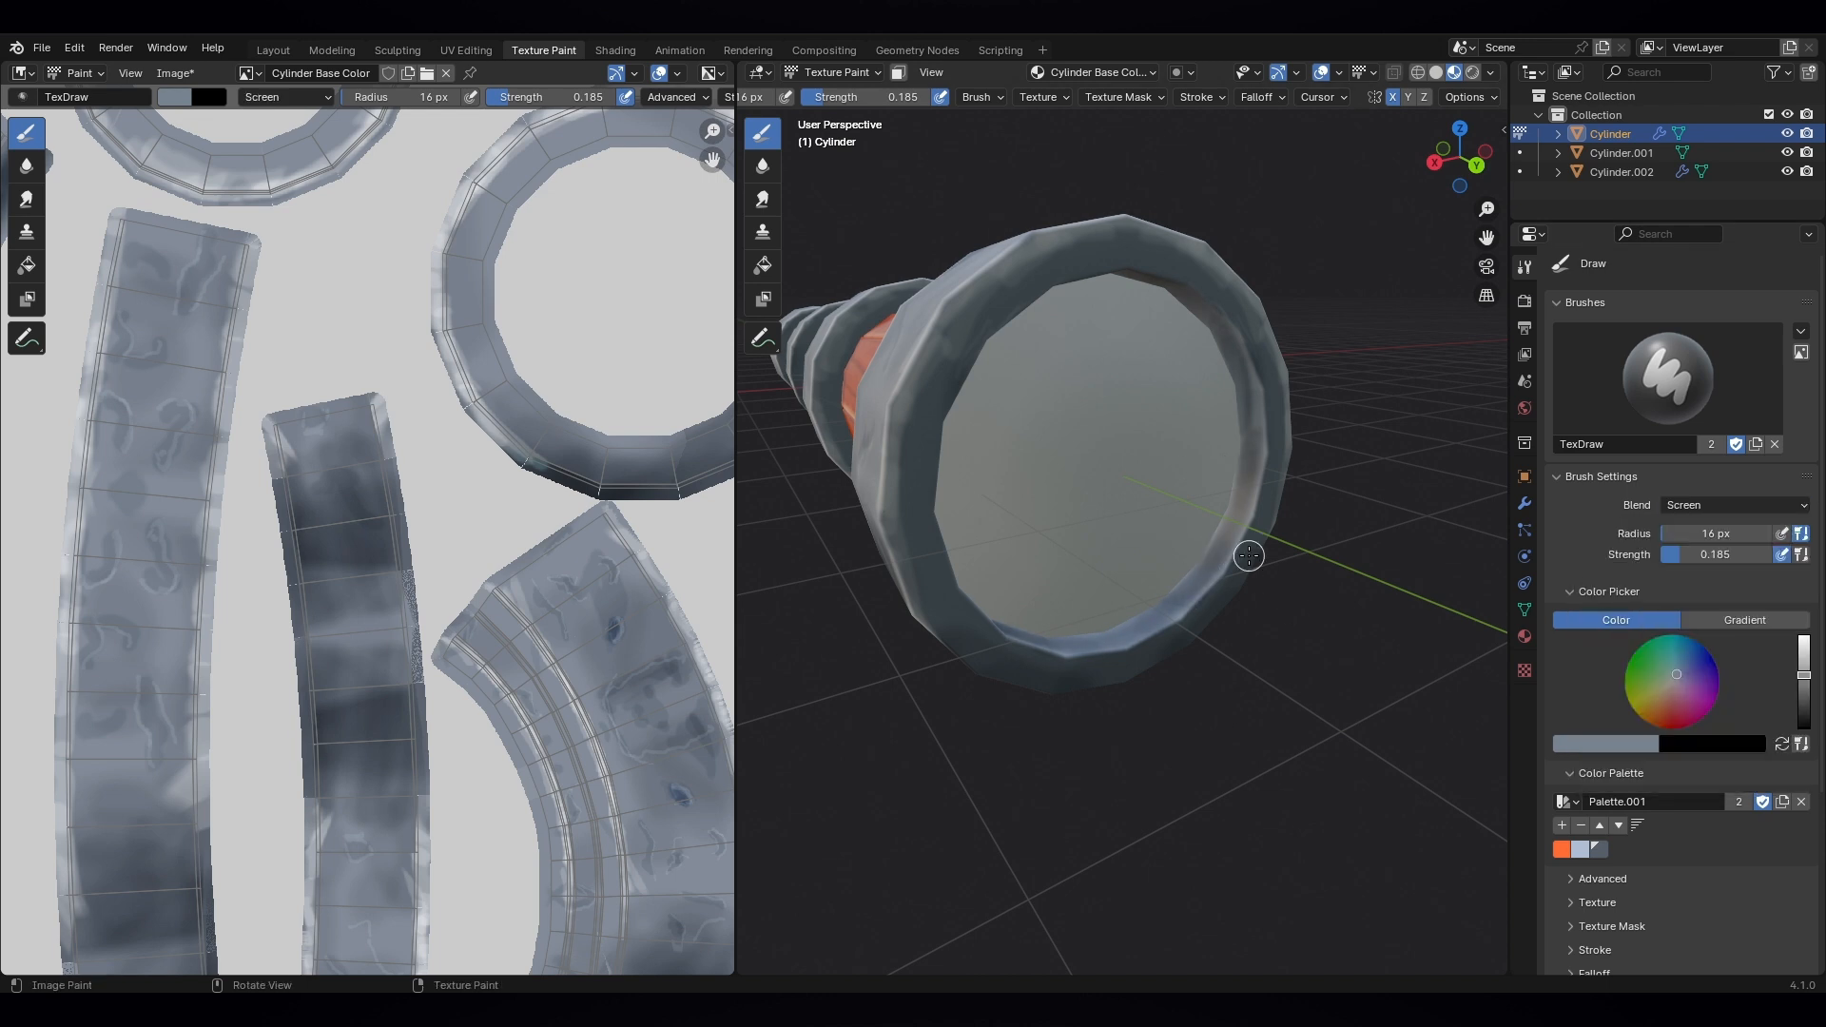
key("s")
left_click_drag(1020, 628, 1086, 646)
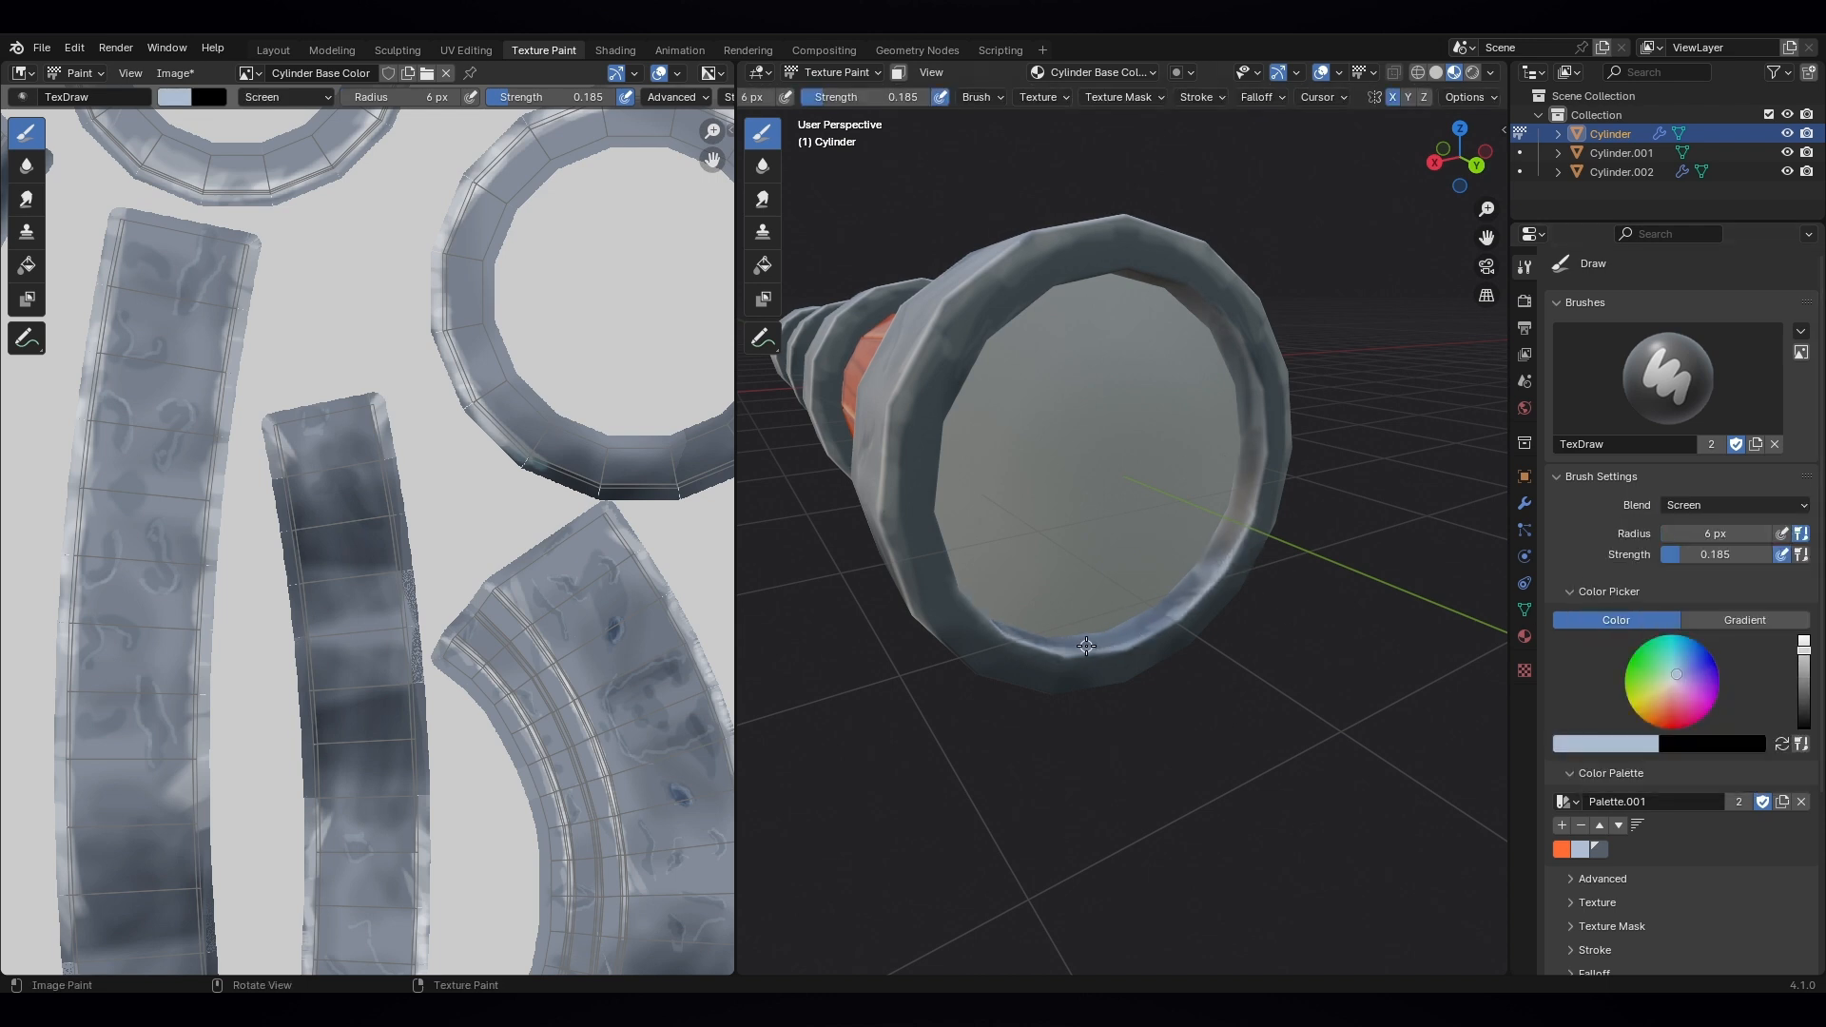
- Set the brush to Multiply with a darker blue-grey and a 9 px radius, and tone down the inner lip
left_click(1708, 507)
left_click(1655, 593)
left_click_drag(1804, 650, 1804, 686)
key("f")
left_click(1217, 557)
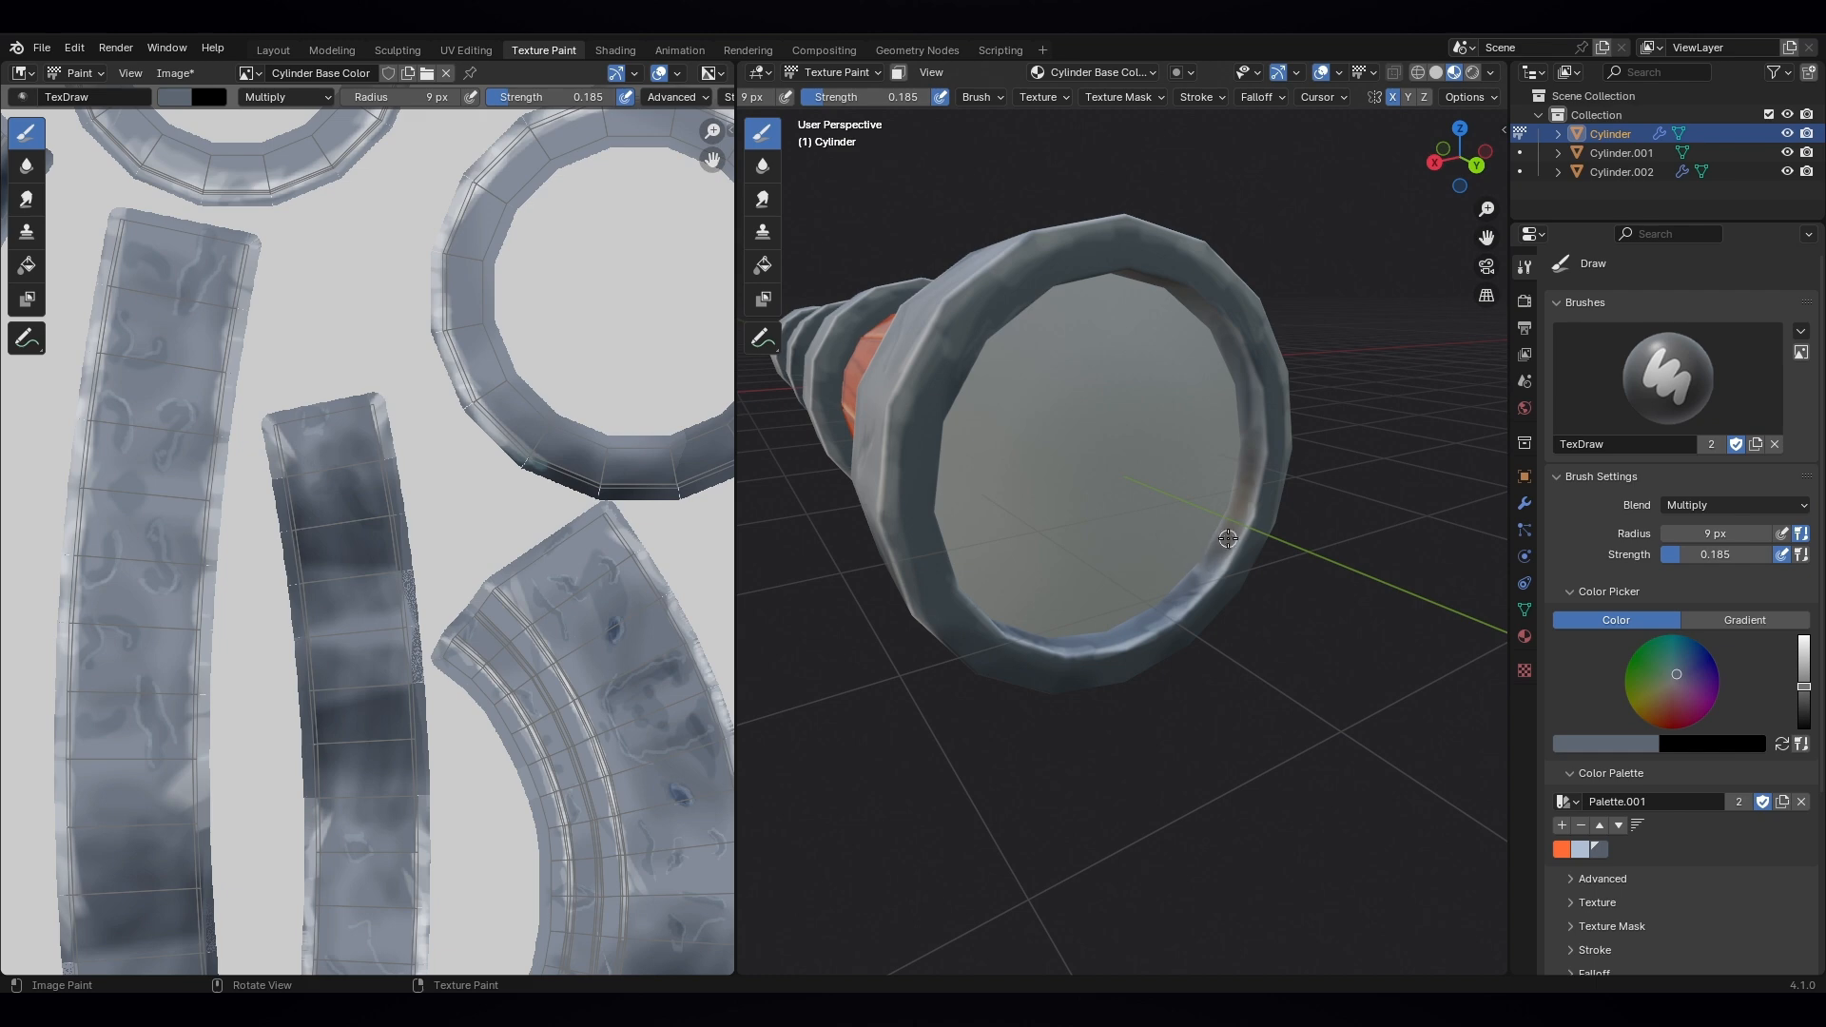
- Return to Object Mode, select the front lens object Cylinder.001, and enter Texture Paint mode for it
scroll(1165, 576, "down", 5)
mouse_move(1165, 577)
middle_mouse_down()
mouse_move(1246, 538)
mouse_move(1100, 408)
middle_mouse_up()
left_click(833, 72)
left_click(829, 93)
scroll(1149, 625, "down", 3)
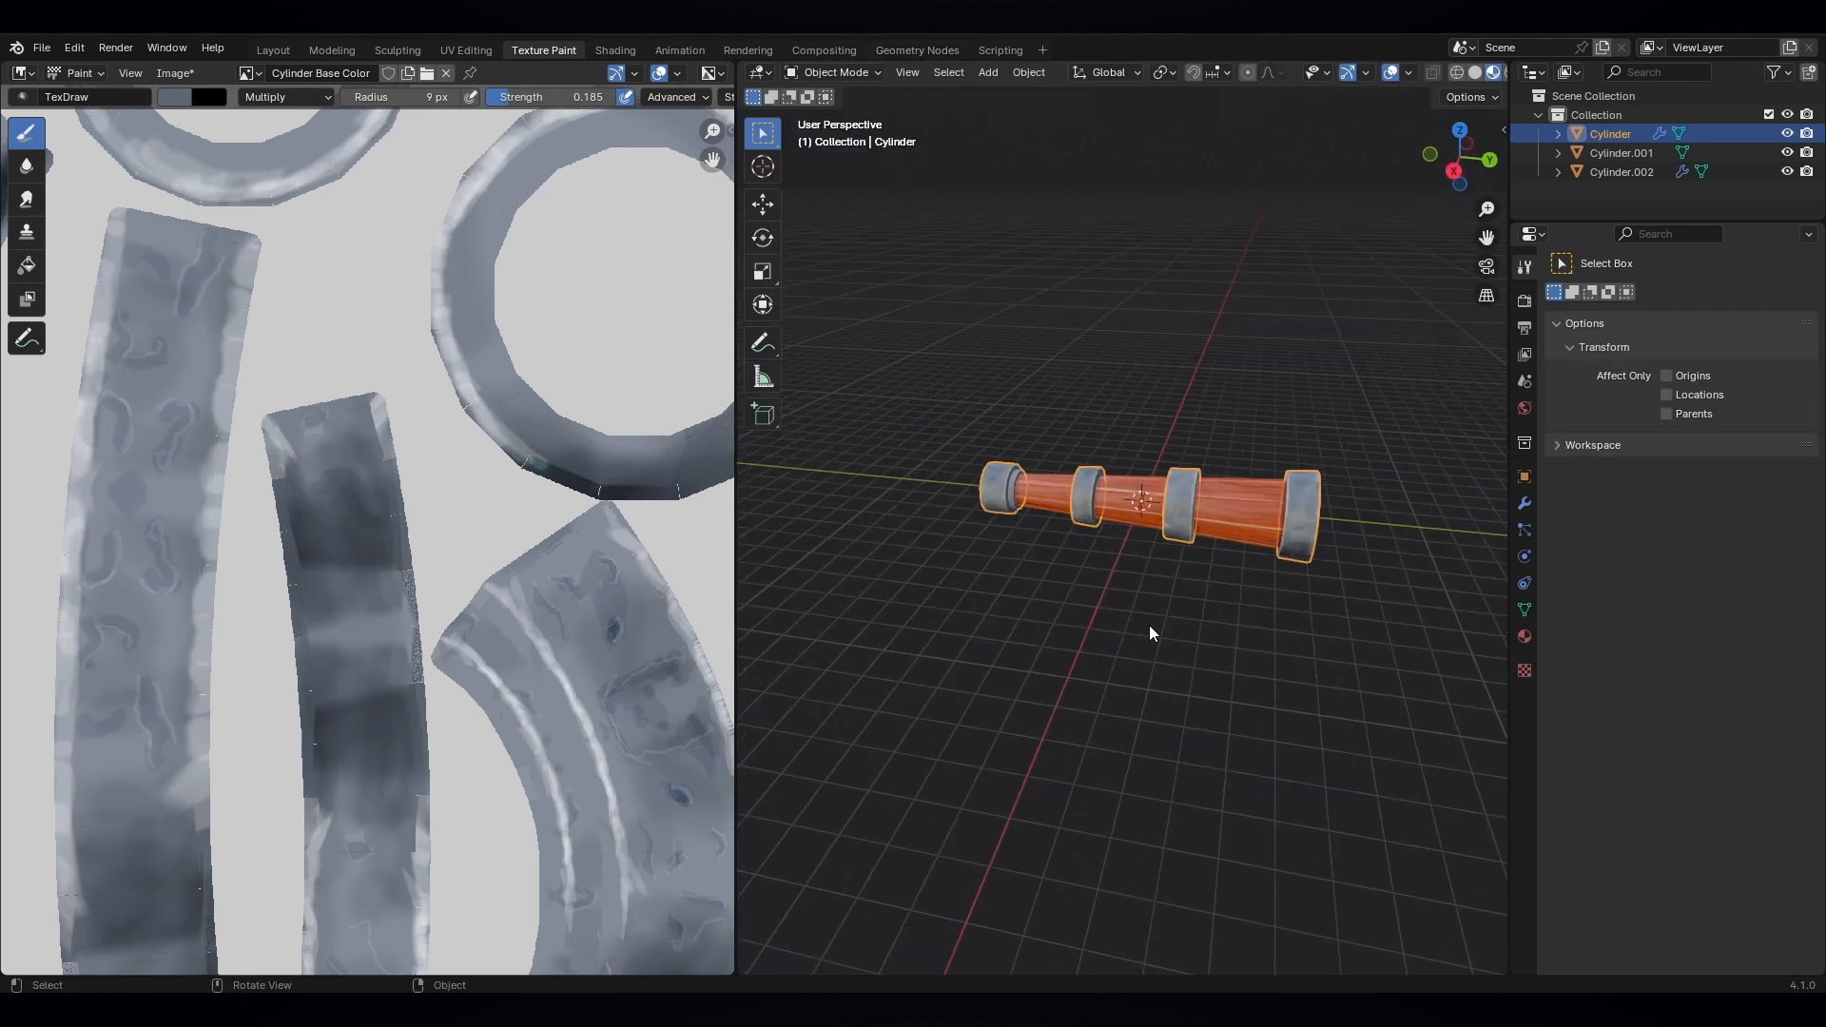
middle_click_drag(1149, 625, 1060, 576)
left_click(1181, 487)
left_click(833, 72)
left_click(830, 189)
scroll(1156, 504, "up", 6)
middle_click_drag(1155, 503, 1132, 502)
- Choose the Fill brush in Mix blend mode with a medium blue, strength 1.000, and add that blue to the palette
left_click(763, 266)
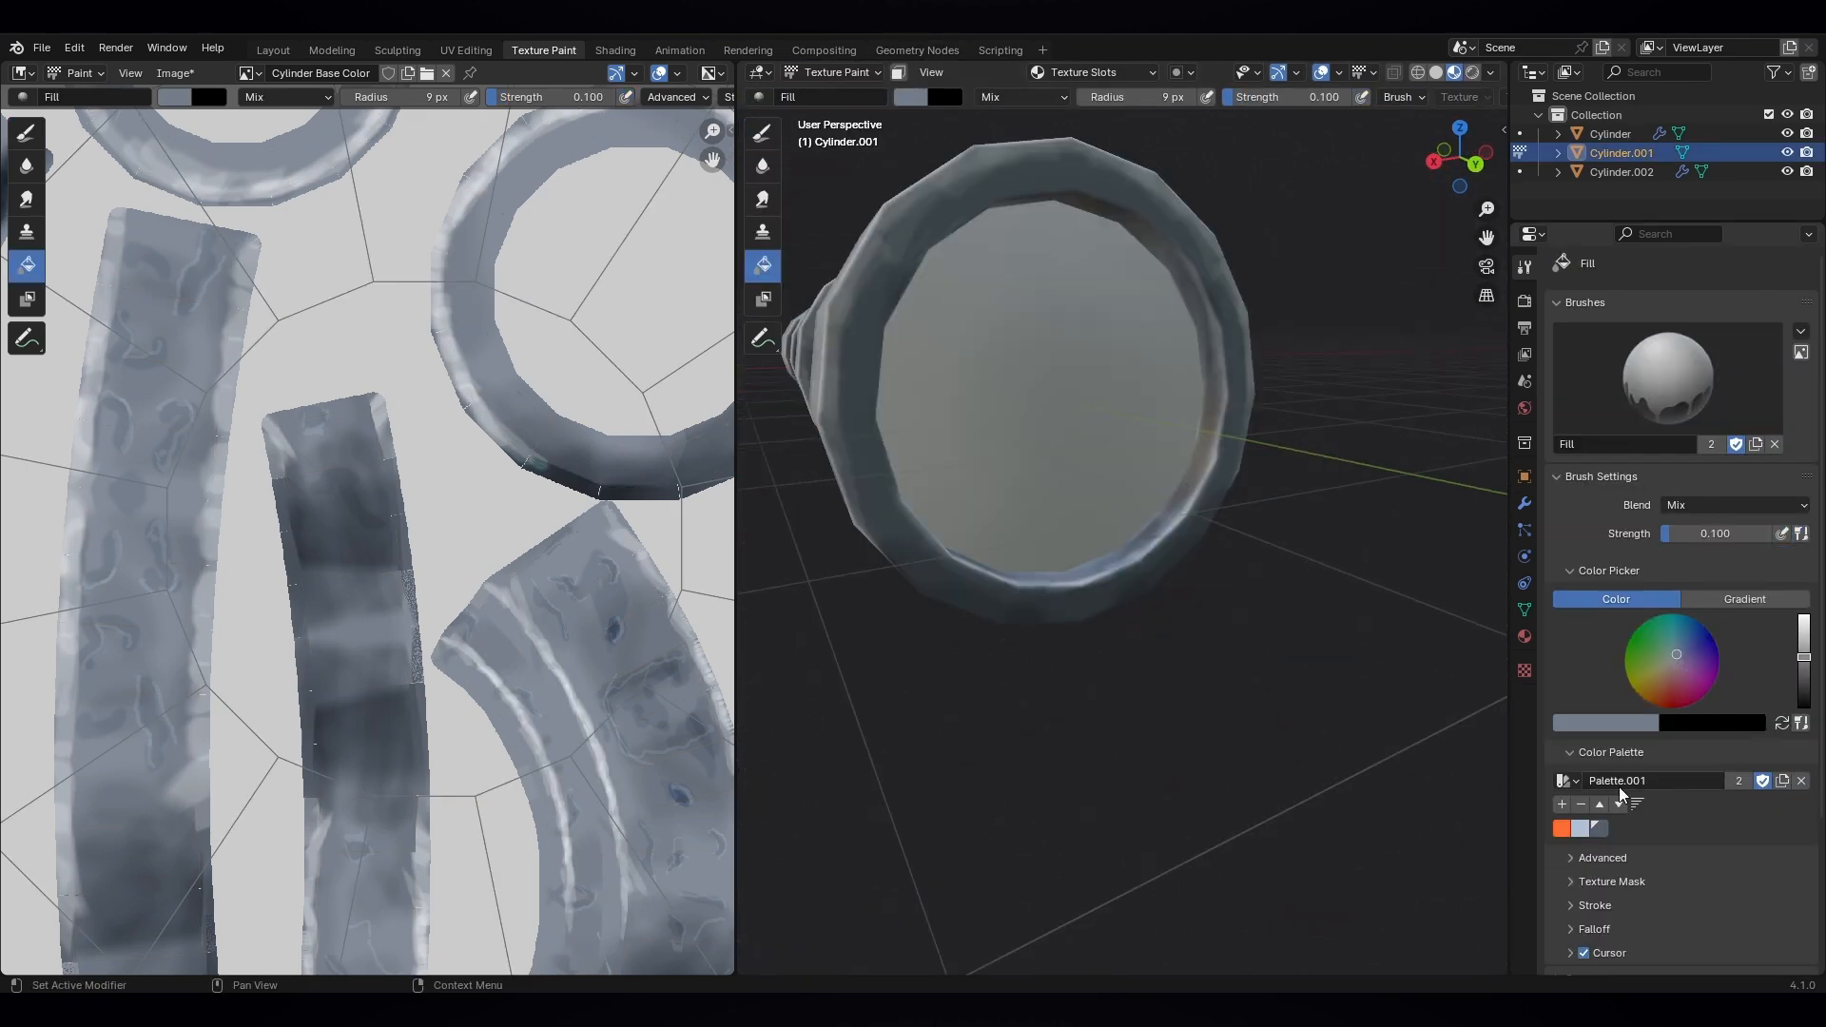
left_click(1680, 639)
left_click_drag(1705, 533, 1792, 533)
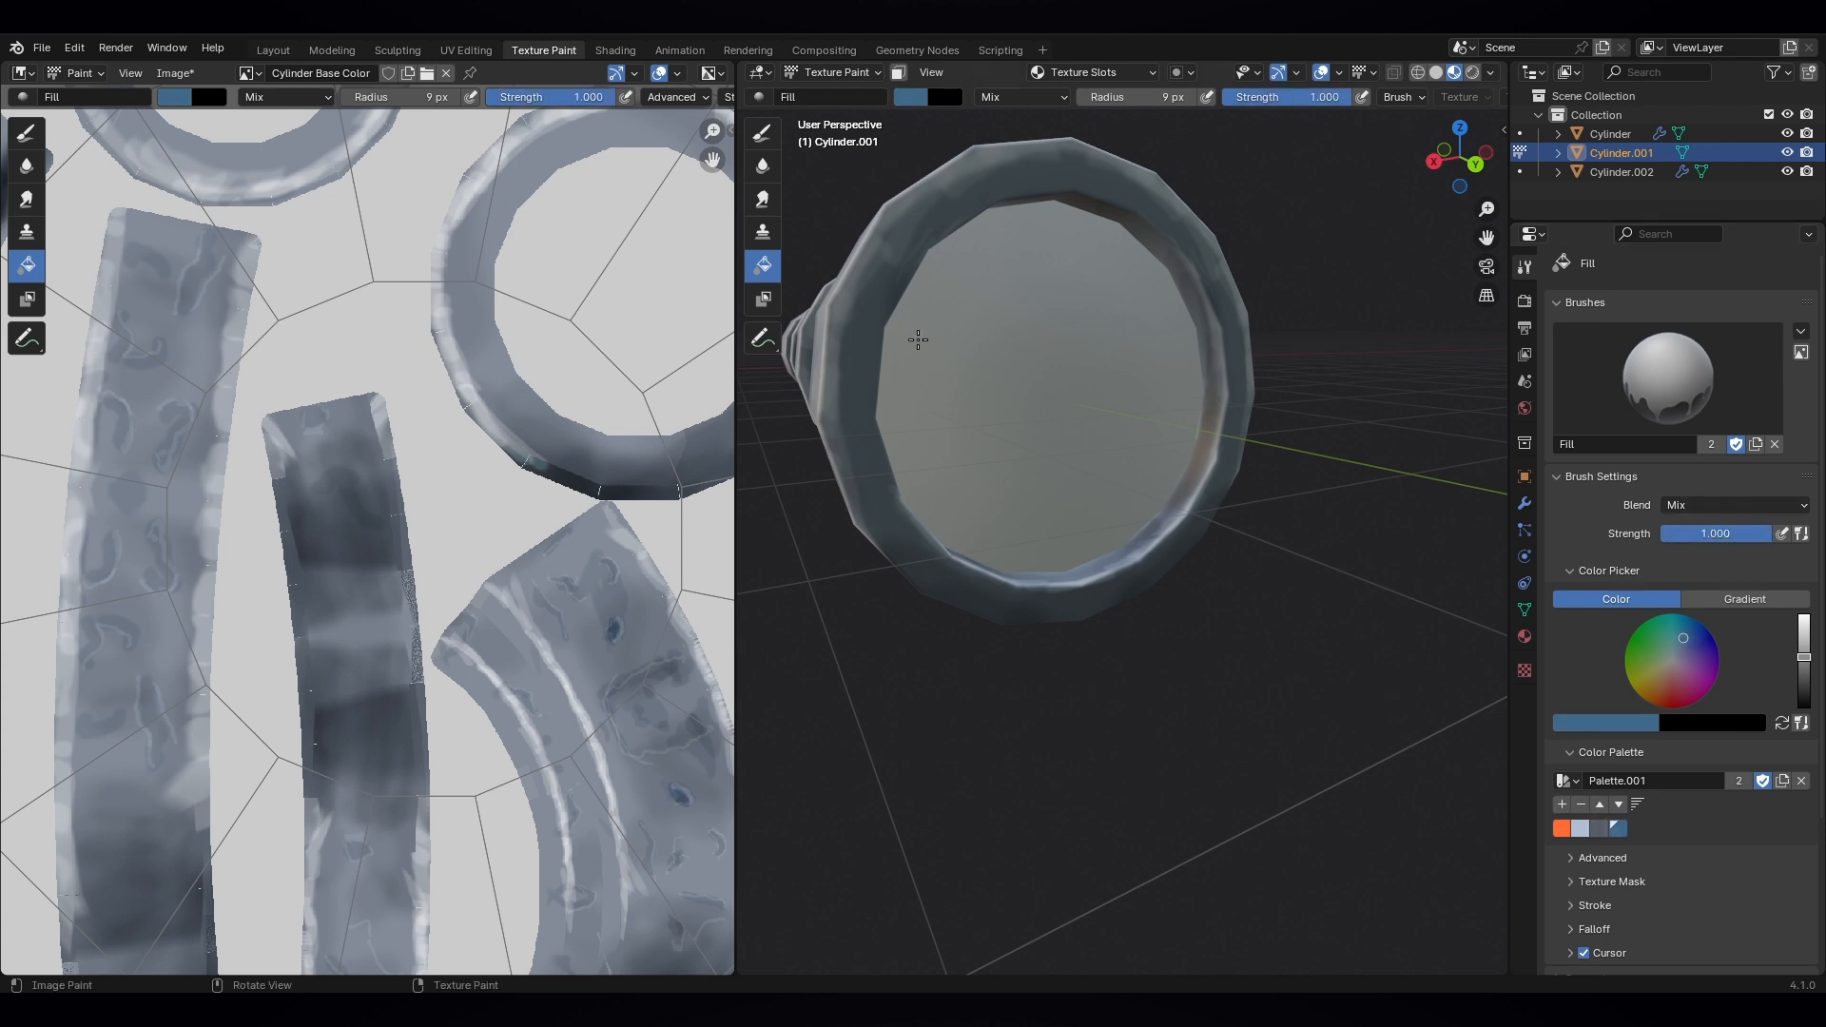
- Add a Base Color paint texture to the lens and fill it with the medium blue
left_click(919, 340)
left_click(1122, 72)
left_click(1122, 73)
left_click(1177, 145)
left_click(1233, 168)
left_click(1246, 339)
left_click(986, 325)
scroll(986, 325, "down", 3)
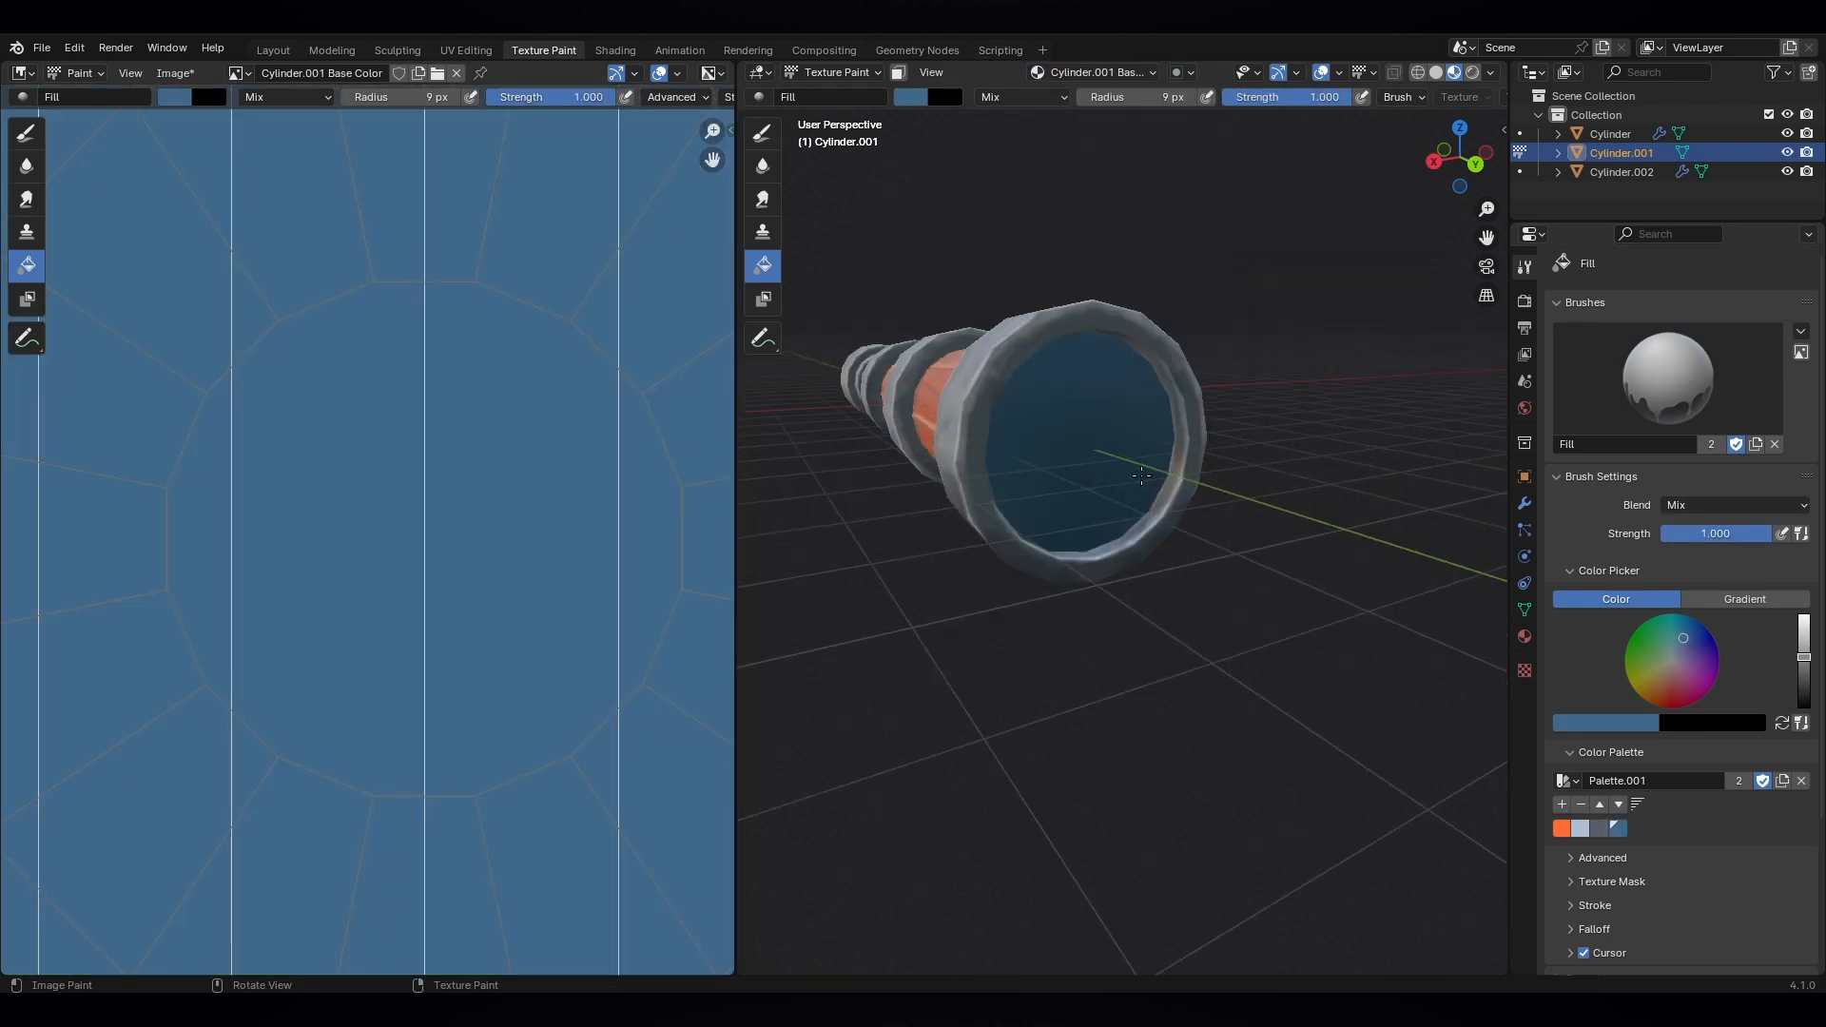
- Refill the lens texture with a brighter, more saturated blue using the Fill brush
left_click_drag(1804, 657, 1804, 633)
left_click(1036, 465)
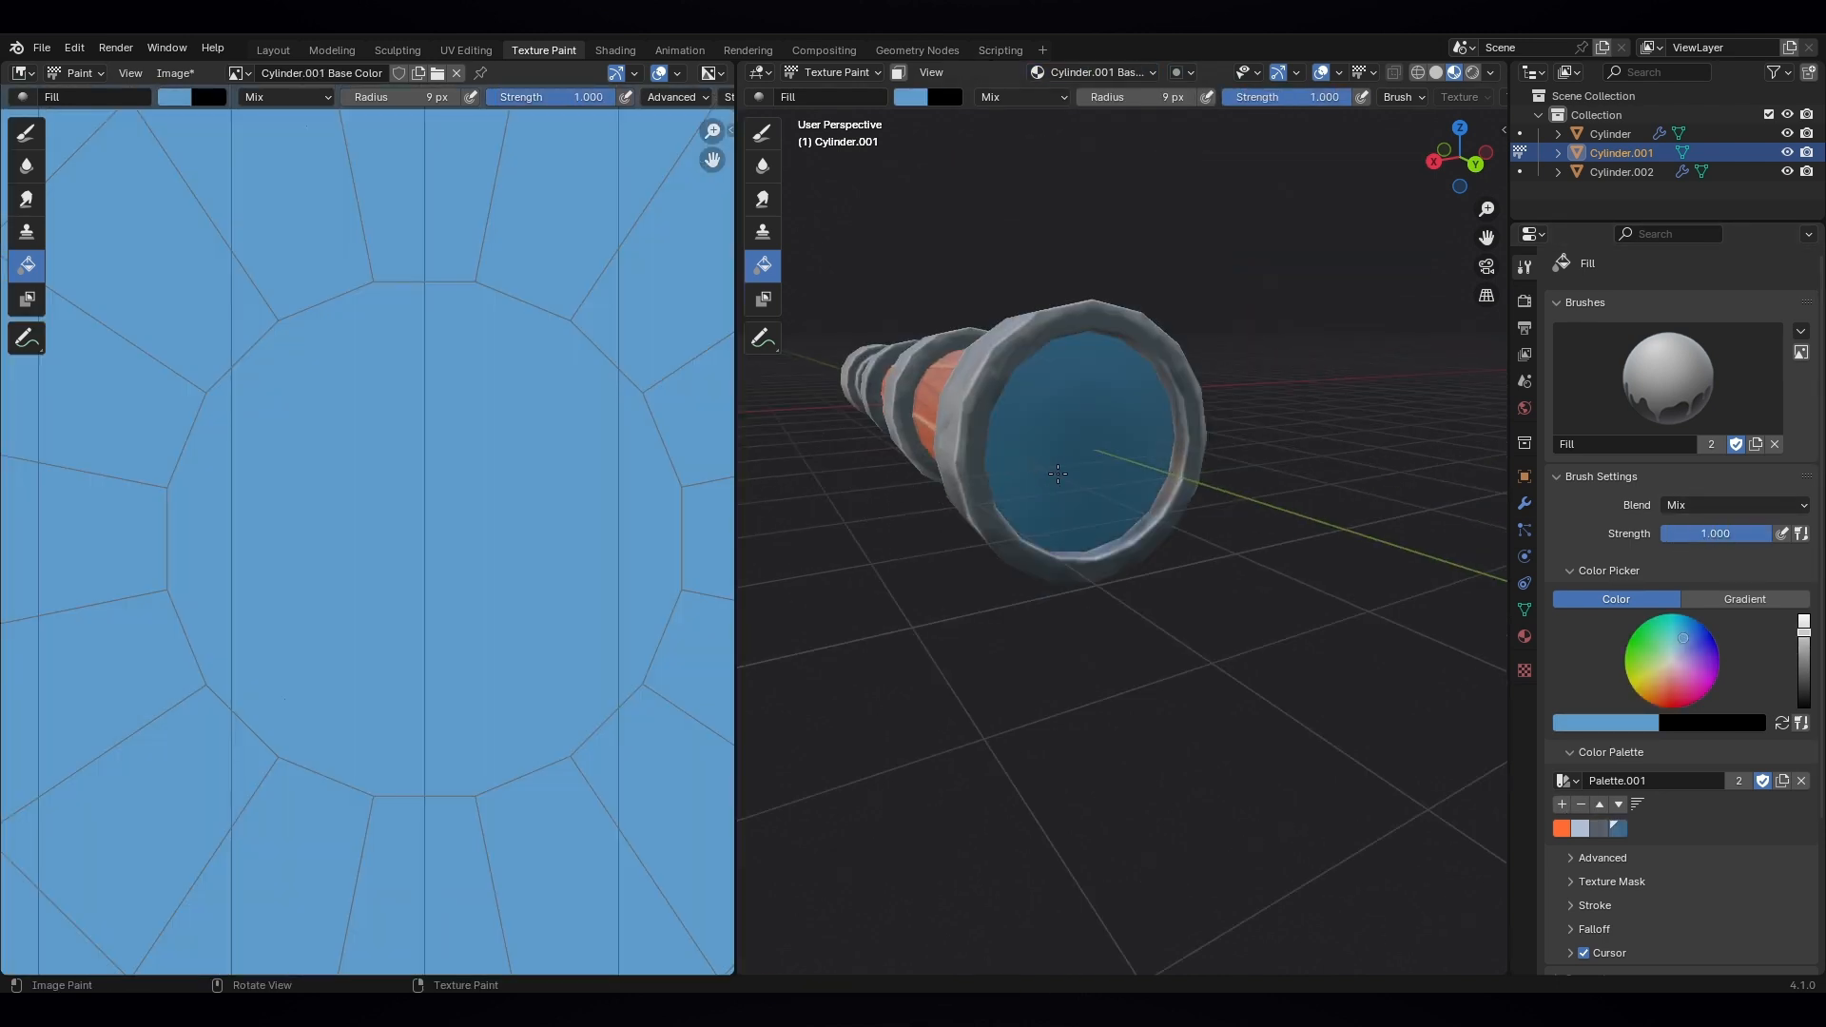
left_click(1687, 628)
left_click(1155, 475)
- Add the bright blue to the palette and shade the lens with the Draw brush in Multiply mode, radius 21 px, strength 0.185
key("1")
key("f")
left_click(1194, 528)
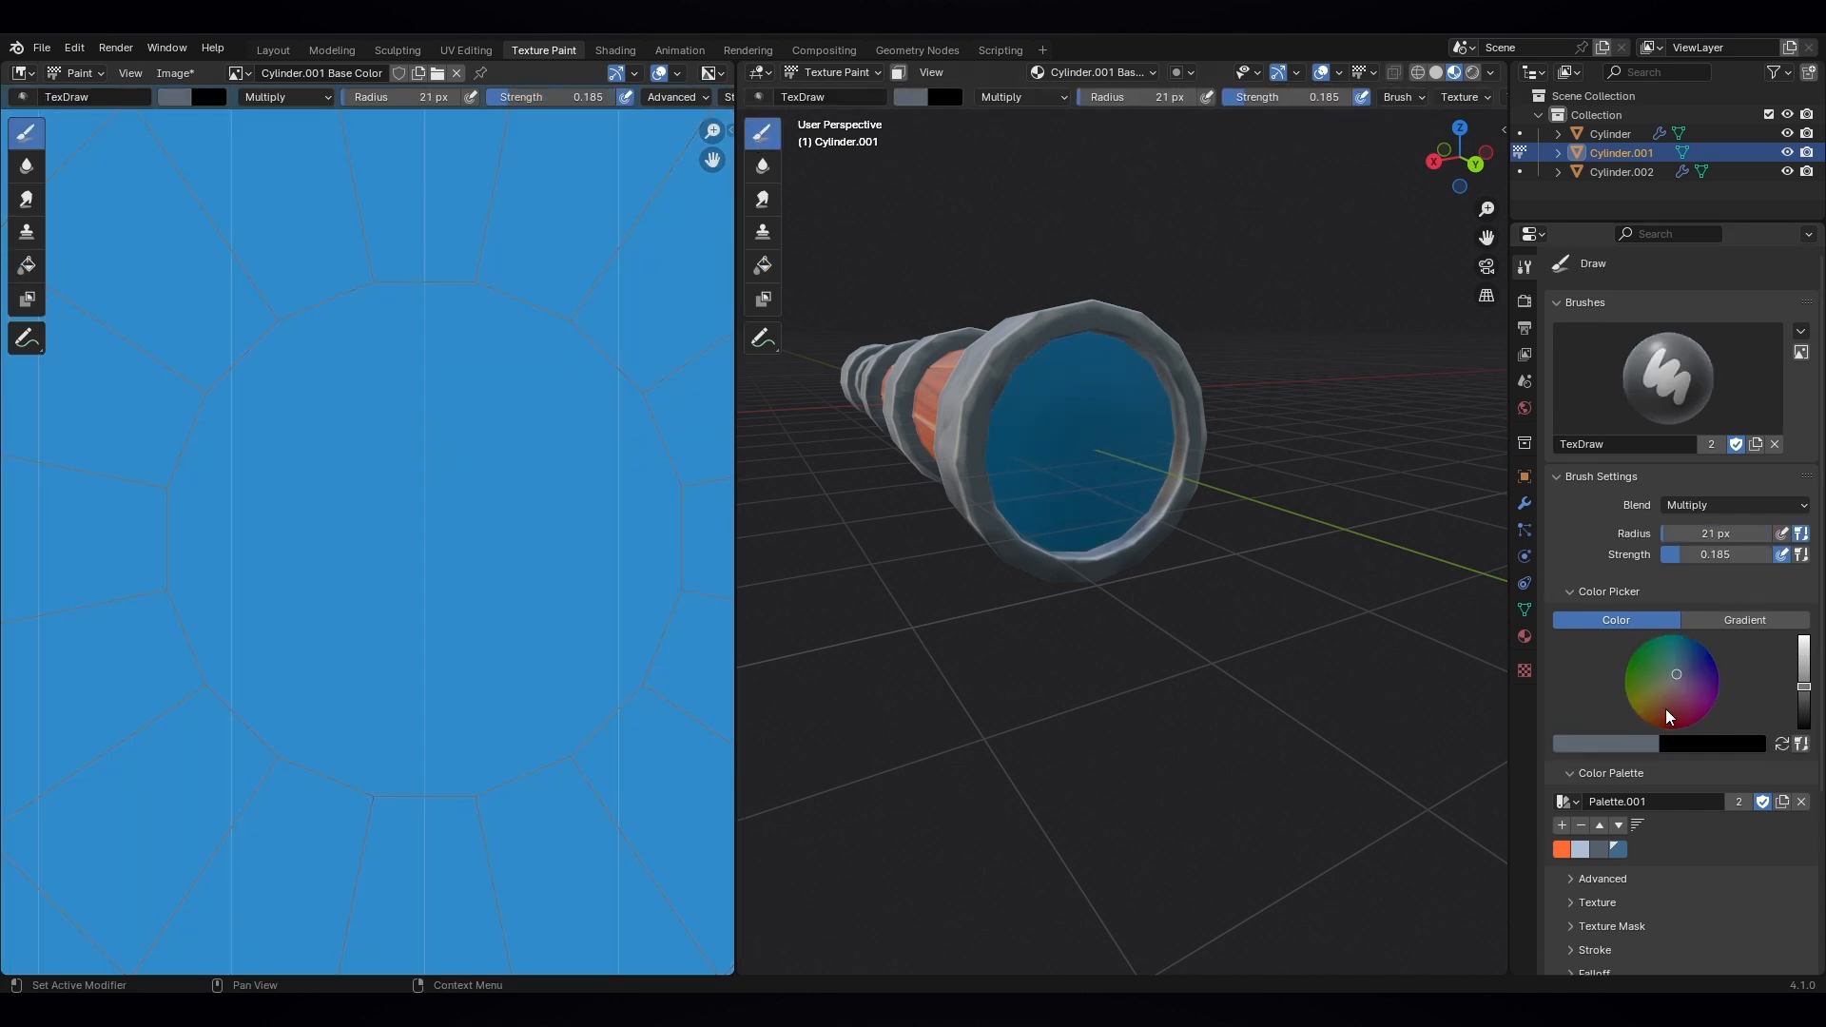
key("5")
left_click(762, 137)
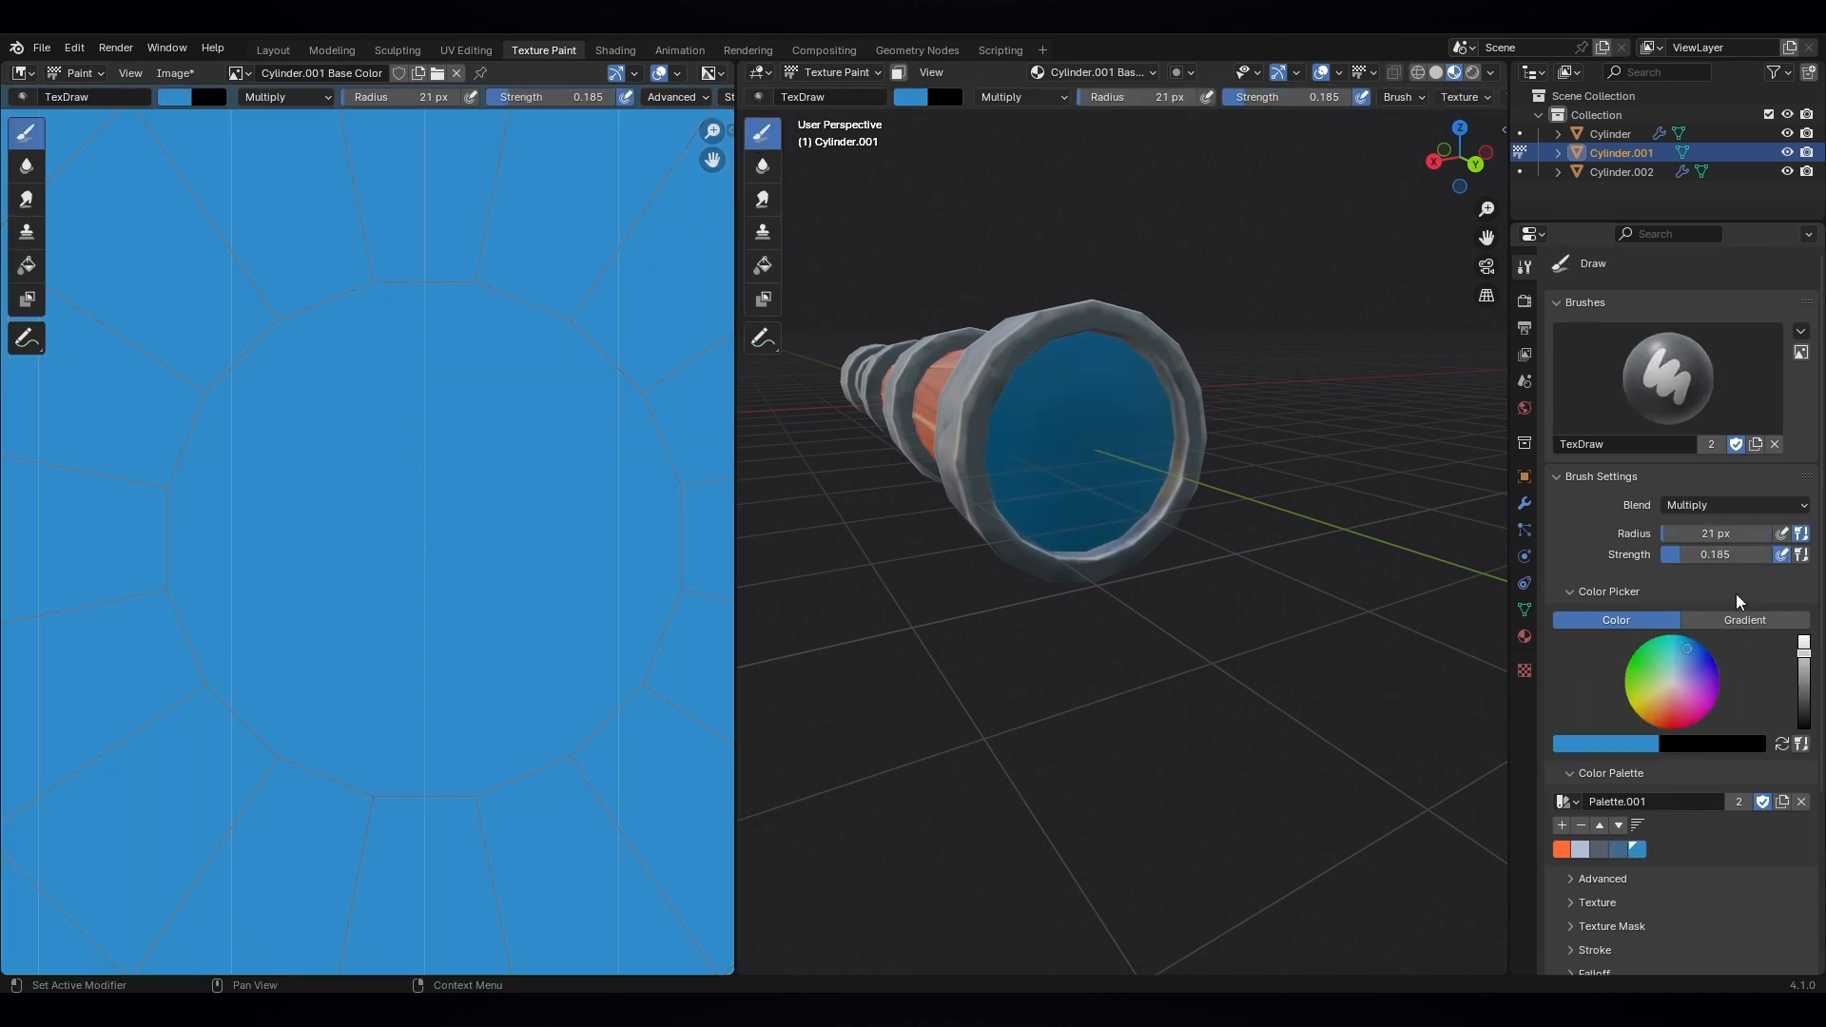
mouse_move(1039, 534)
left_mouse_down()
mouse_move(1121, 339)
mouse_move(1104, 502)
left_mouse_up()
- Set the brush to Screen blending and lighten the lens with soft strokes of bright blue and teal
left_click(1735, 505)
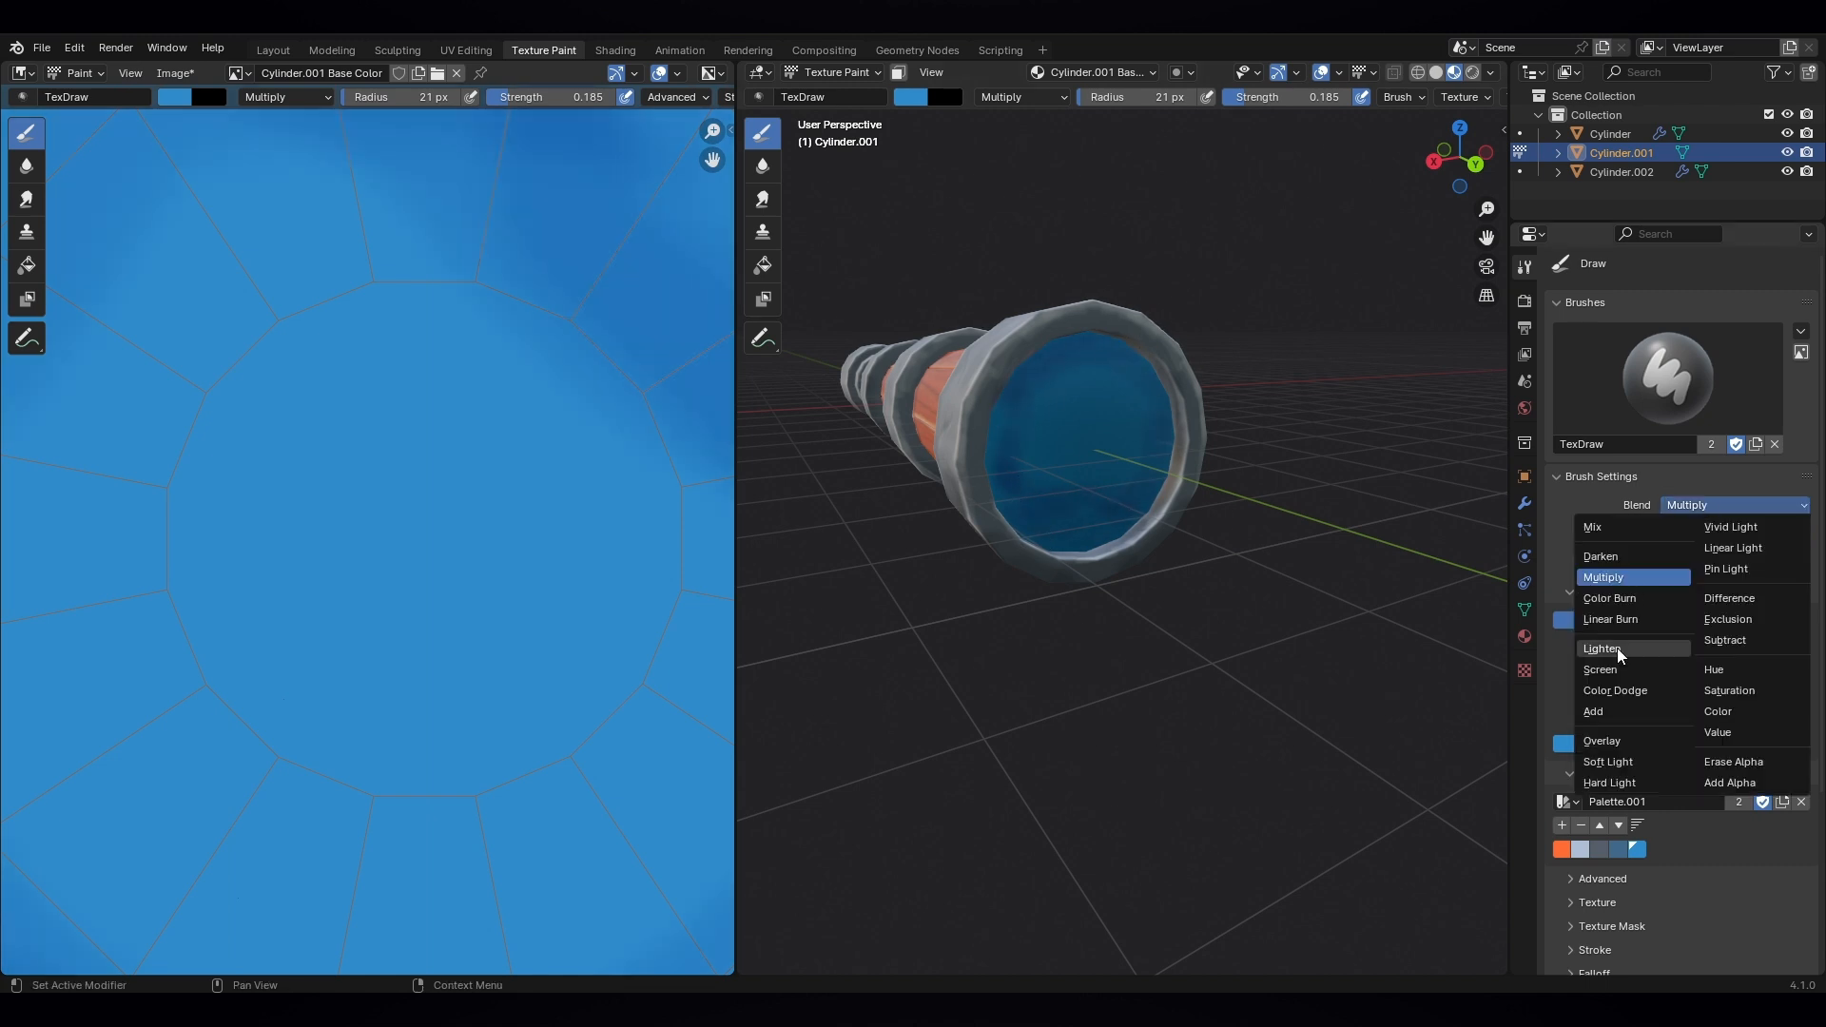
left_click(1622, 652)
mouse_move(1056, 412)
left_mouse_down()
mouse_move(1047, 387)
mouse_move(1141, 412)
mouse_move(1125, 489)
left_mouse_up()
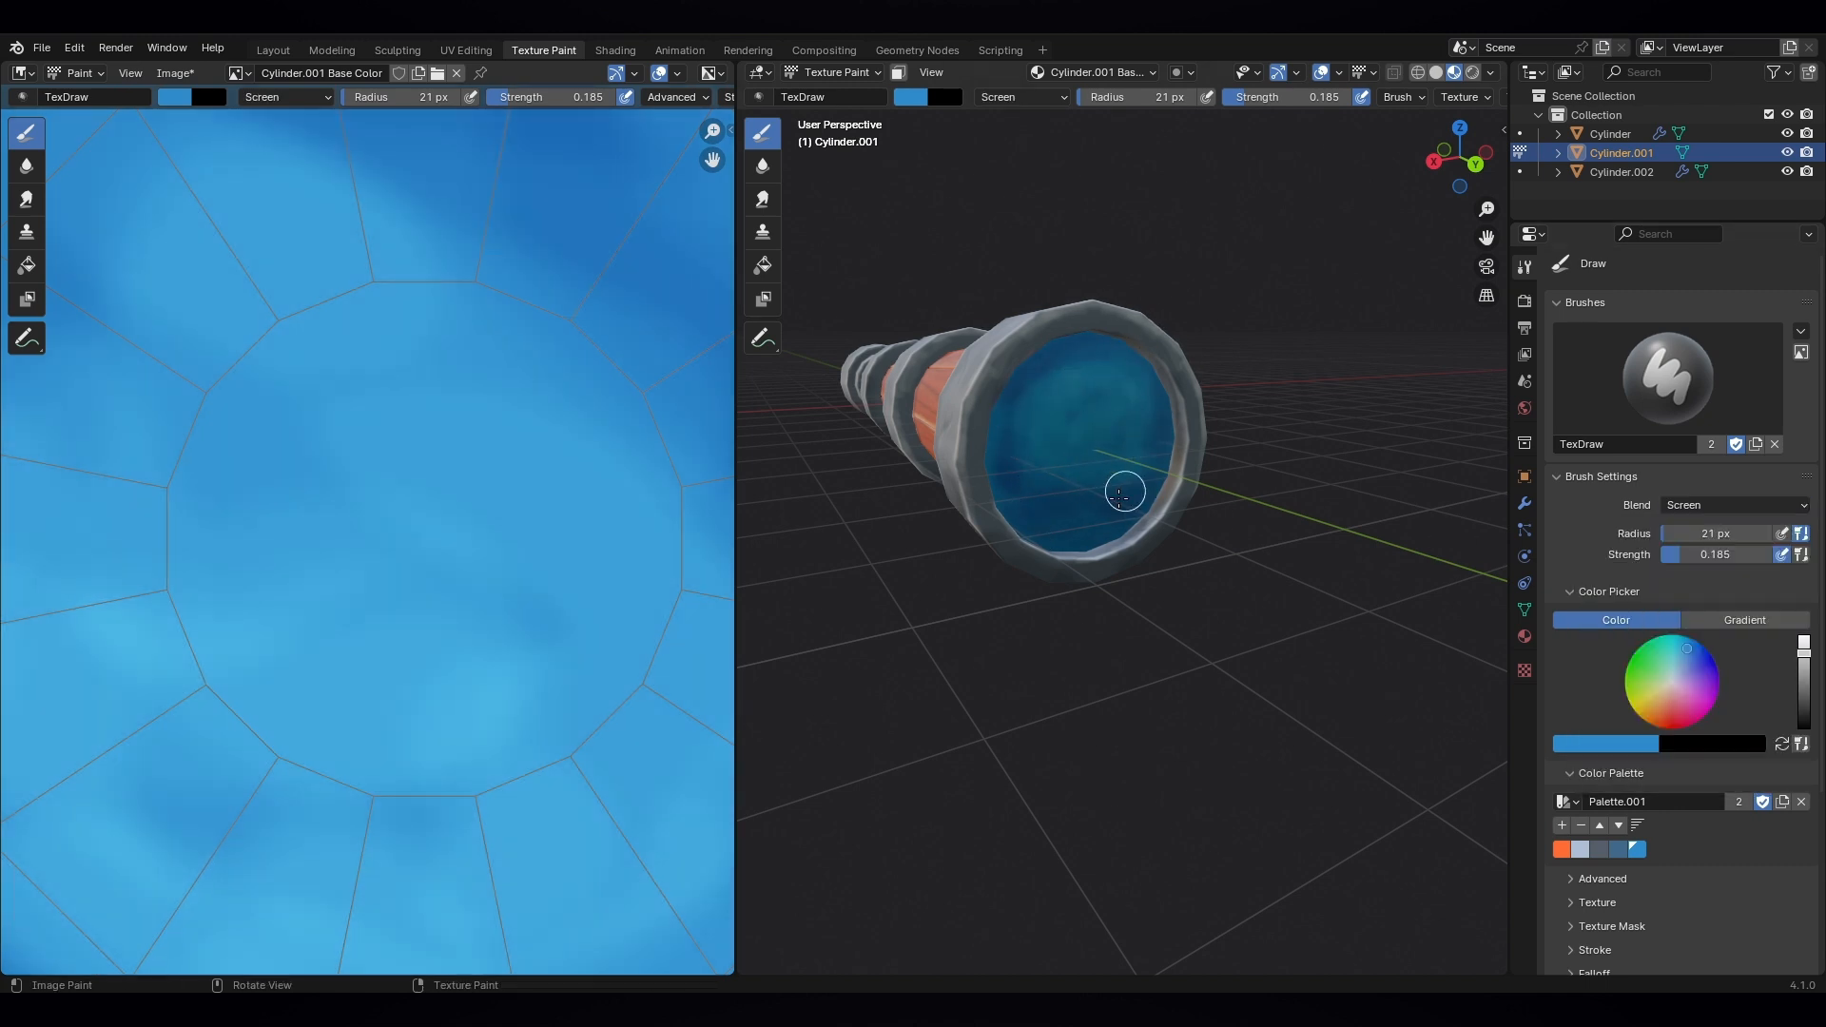
left_click_drag(1685, 650, 1671, 643)
mouse_move(1011, 491)
left_mouse_down()
mouse_move(1059, 510)
mouse_move(1045, 480)
mouse_move(1104, 522)
mouse_move(1092, 342)
mouse_move(1130, 507)
left_mouse_up()
- Change the brush colour to near-white in Screen mode and paint soft highlights across the lens
left_click(1736, 505)
left_click(1618, 577)
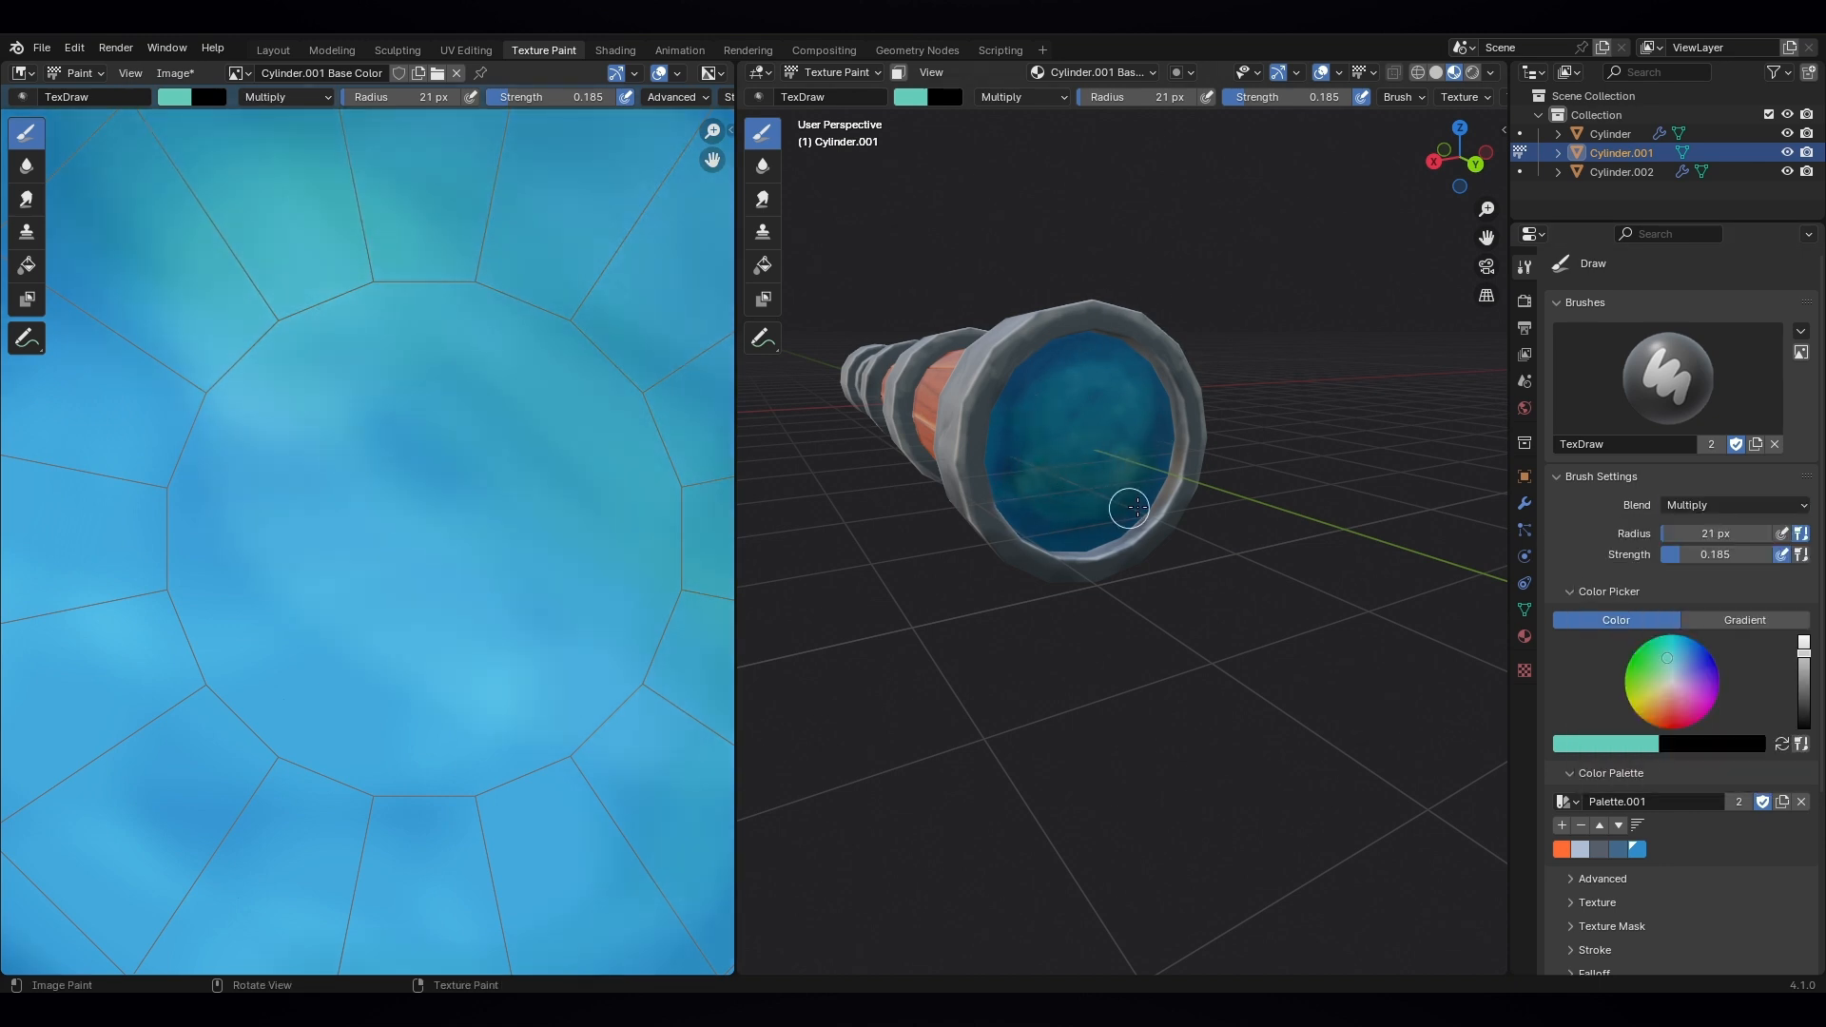
left_click(1685, 507)
left_click(1666, 659)
left_click_drag(1804, 652, 1804, 633)
left_click(1671, 680)
mouse_move(1046, 407)
left_mouse_down()
mouse_move(1129, 397)
mouse_move(1116, 421)
mouse_move(1036, 424)
mouse_move(1039, 465)
mouse_move(1092, 367)
mouse_move(1040, 481)
mouse_move(1052, 408)
left_mouse_up()
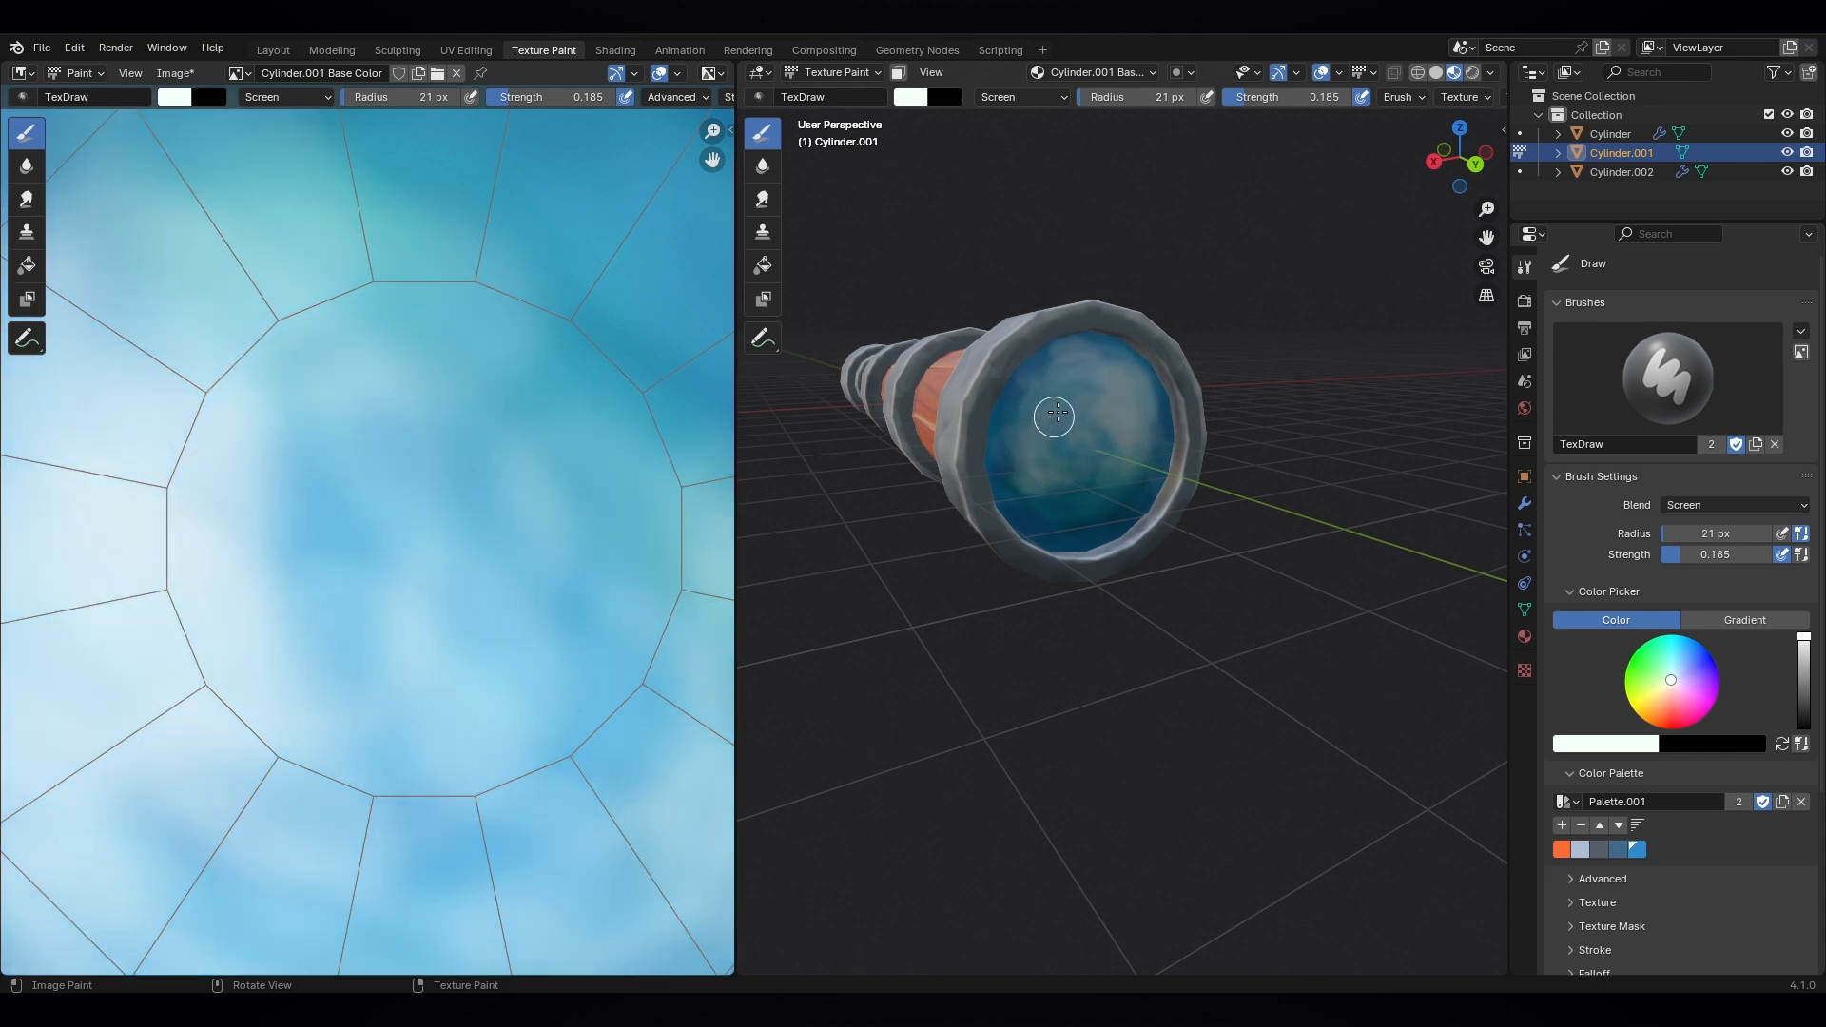
- Try darkening the lower part of the lens with a darker blue in Multiply mode, and undo those strokes
left_click(761, 165)
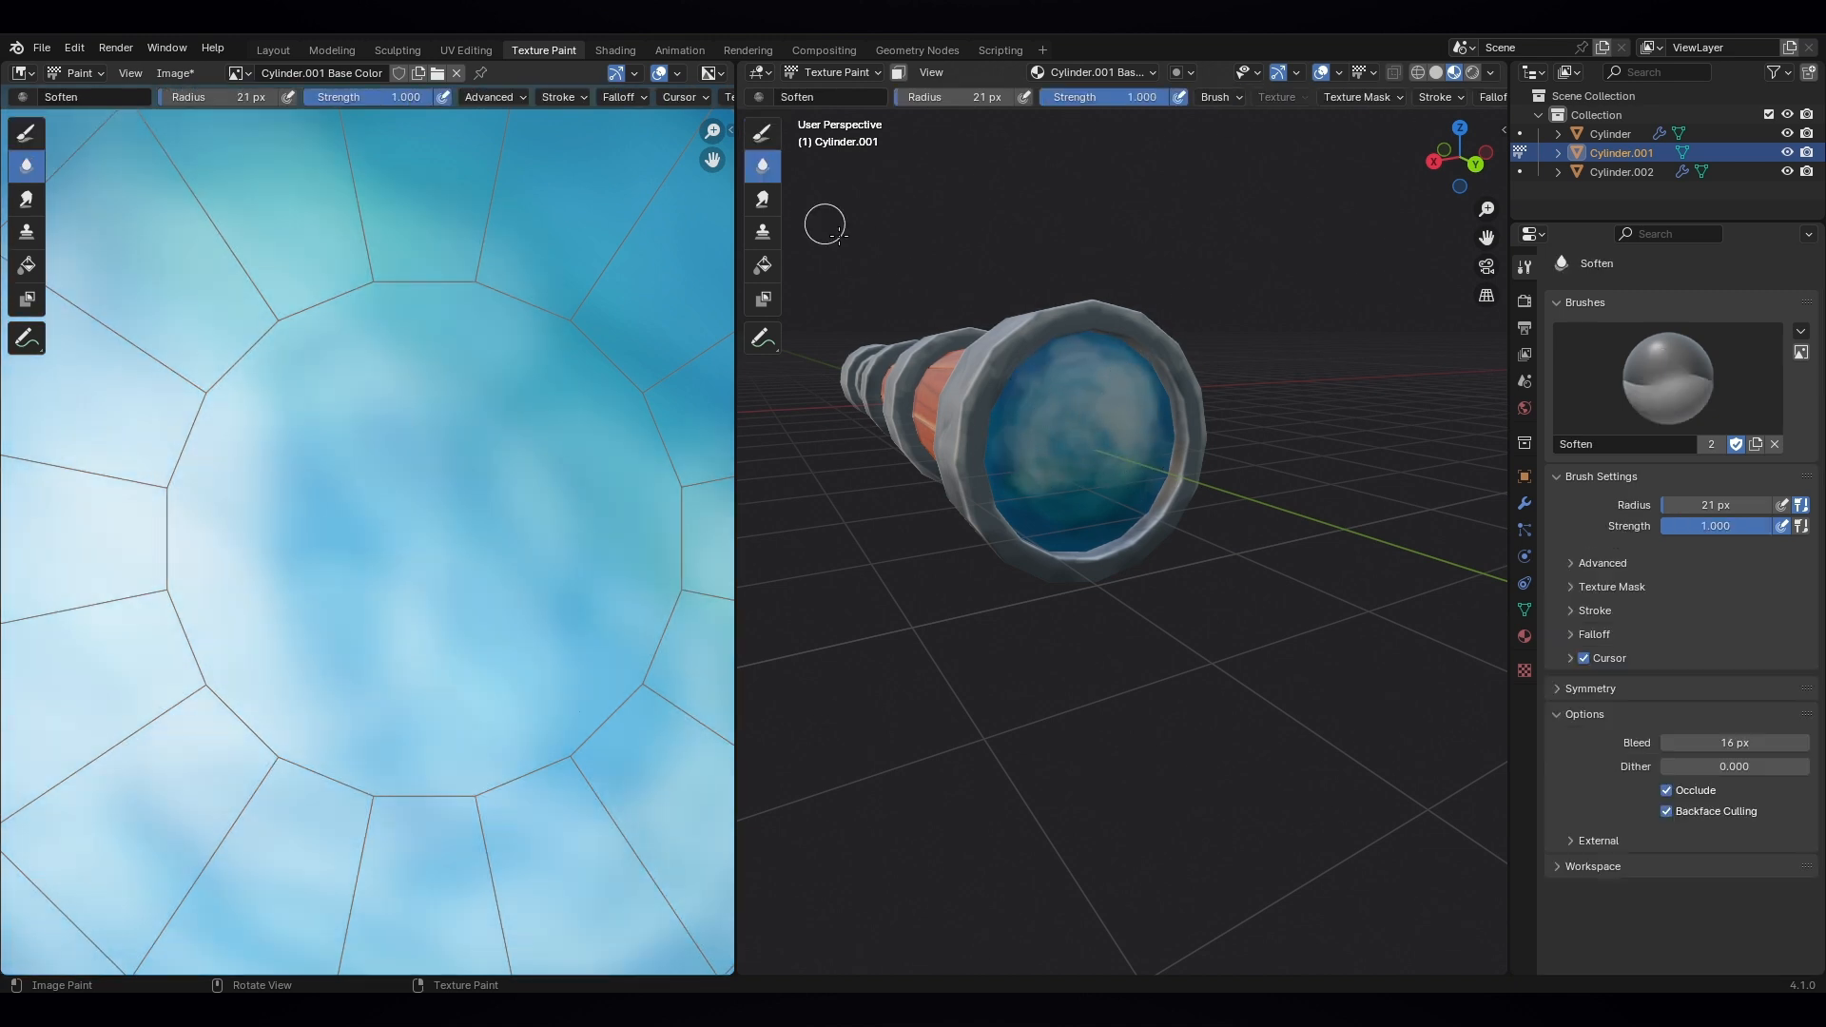
left_click(767, 140)
left_click(1636, 849)
left_click_drag(1804, 649, 1804, 686)
left_click(1735, 505)
left_click(1624, 578)
mouse_move(1091, 539)
left_mouse_down()
mouse_move(999, 522)
mouse_move(1015, 530)
left_mouse_up()
key("ctrl+z")
key("ctrl+z")
key("ctrl+z")
key("ctrl+z")
left_click_drag(1804, 687, 1804, 651)
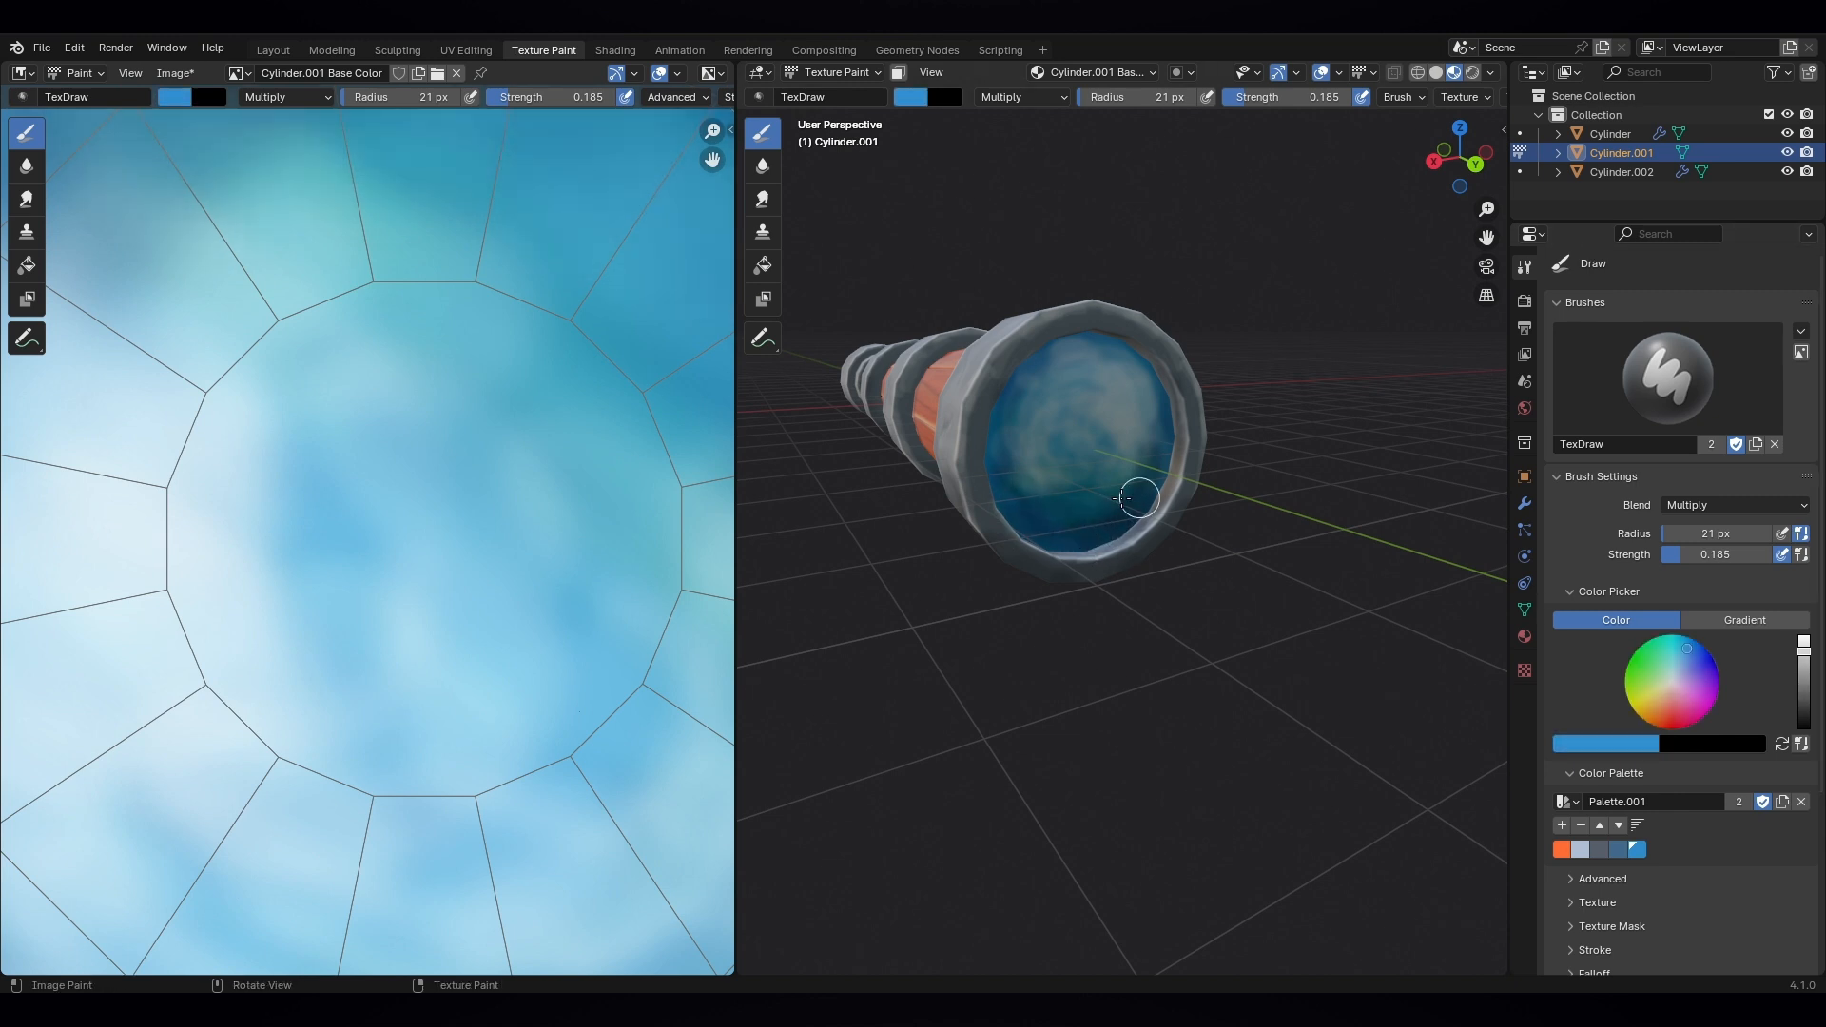
- Sample pale tones from the lens and paint soft, light reflections across the middle of the glass
key("s")
left_click(1734, 504)
left_click(1597, 677)
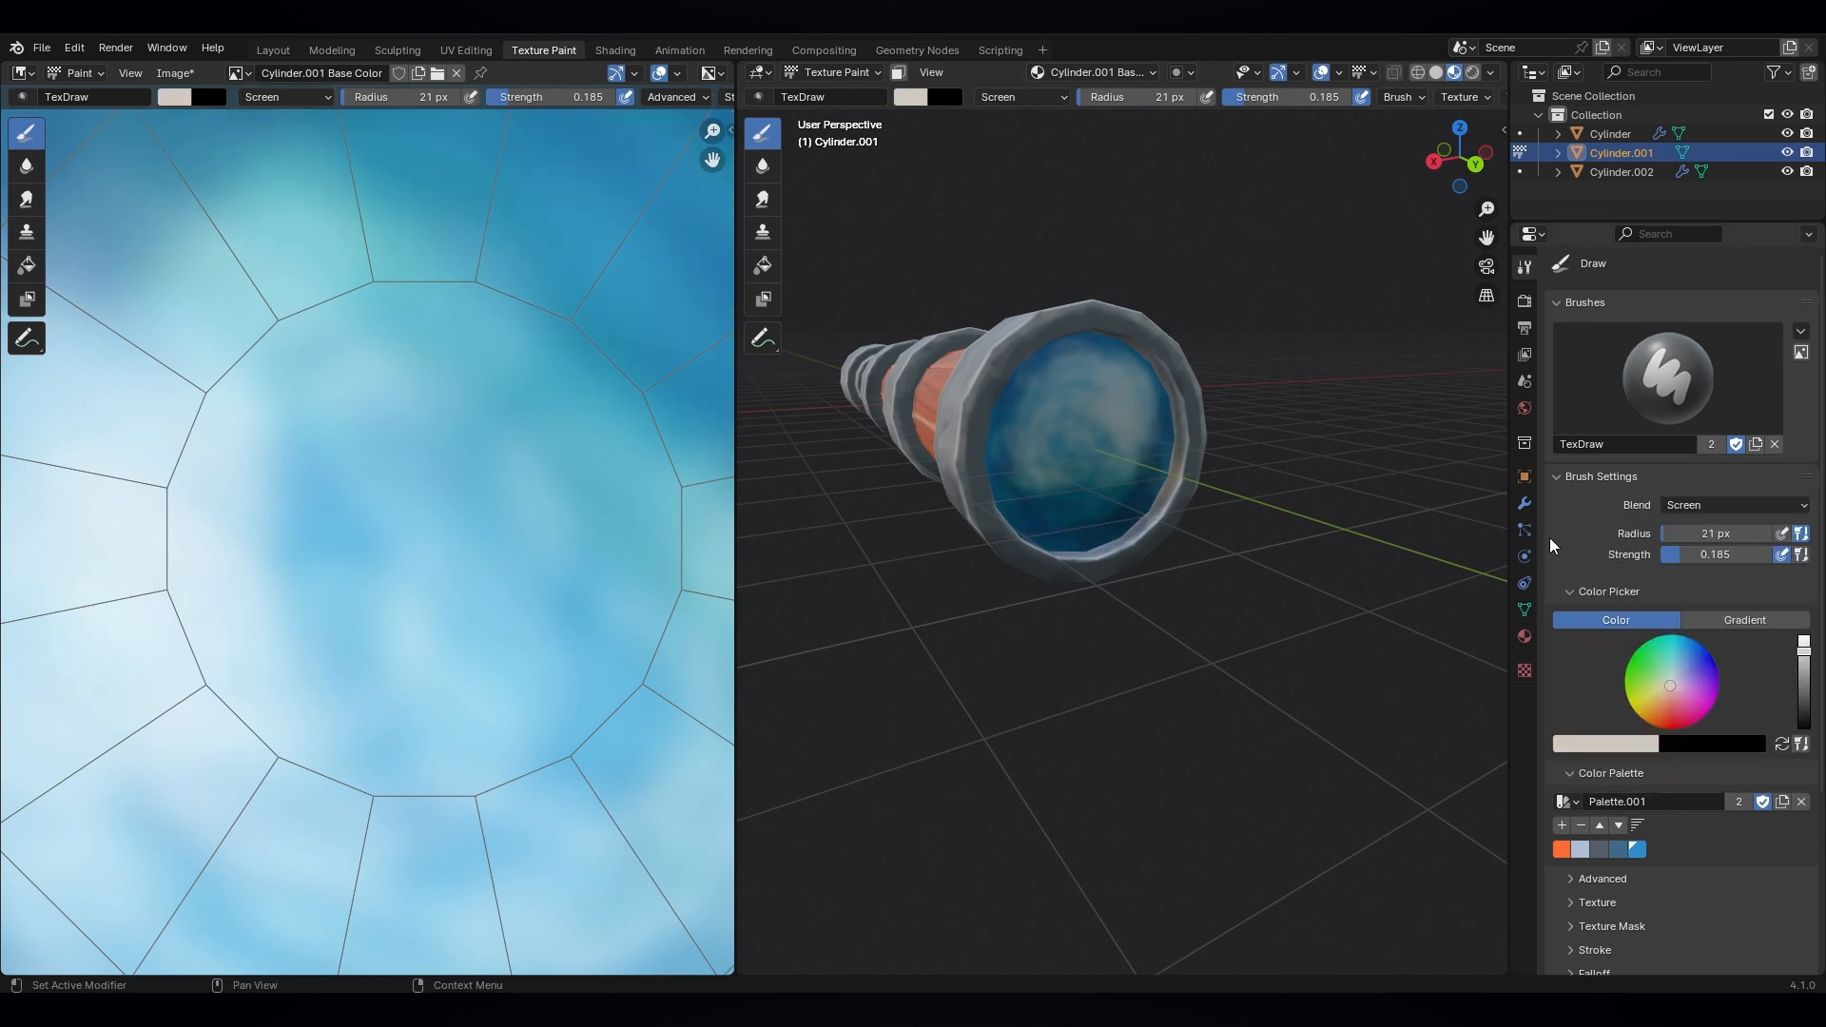
left_click(1735, 505)
left_click(1626, 697)
left_click(1628, 696)
key("s")
left_click_drag(1056, 401, 1127, 416)
scroll(1141, 456, "down", 4)
mouse_move(1183, 523)
middle_mouse_down()
mouse_move(1212, 522)
mouse_move(1195, 507)
middle_mouse_up()
scroll(1159, 464, "up", 2)
mouse_move(1091, 482)
left_mouse_down()
mouse_move(1148, 404)
mouse_move(1122, 371)
mouse_move(1075, 428)
mouse_move(1147, 351)
left_mouse_up()
- Set the lens brush to a darkened version of the palette's bright blue with Screen blending
left_click(1636, 849)
left_click(1804, 668)
left_click(1734, 505)
left_click(1607, 594)
left_click(1735, 504)
left_click(1617, 676)
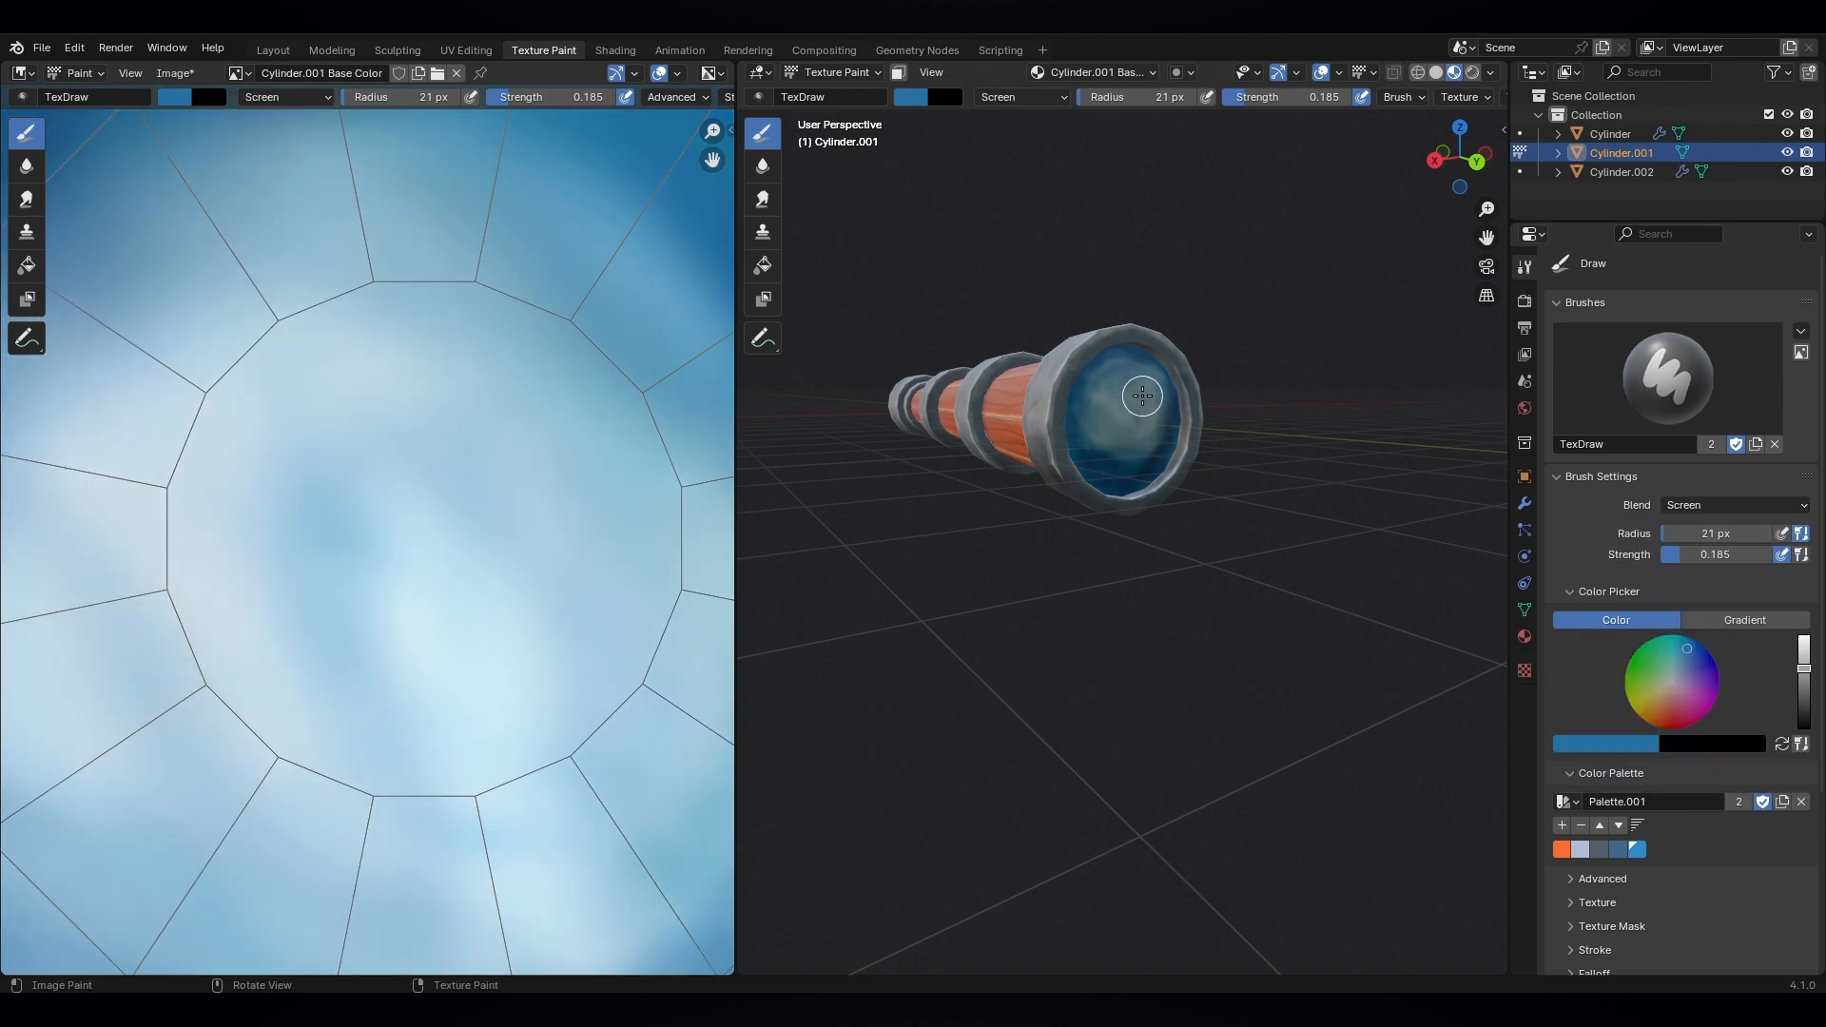
- Select the metal collars object Cylinder and enter Texture Paint mode for it
middle_click_drag(1097, 373, 1328, 422)
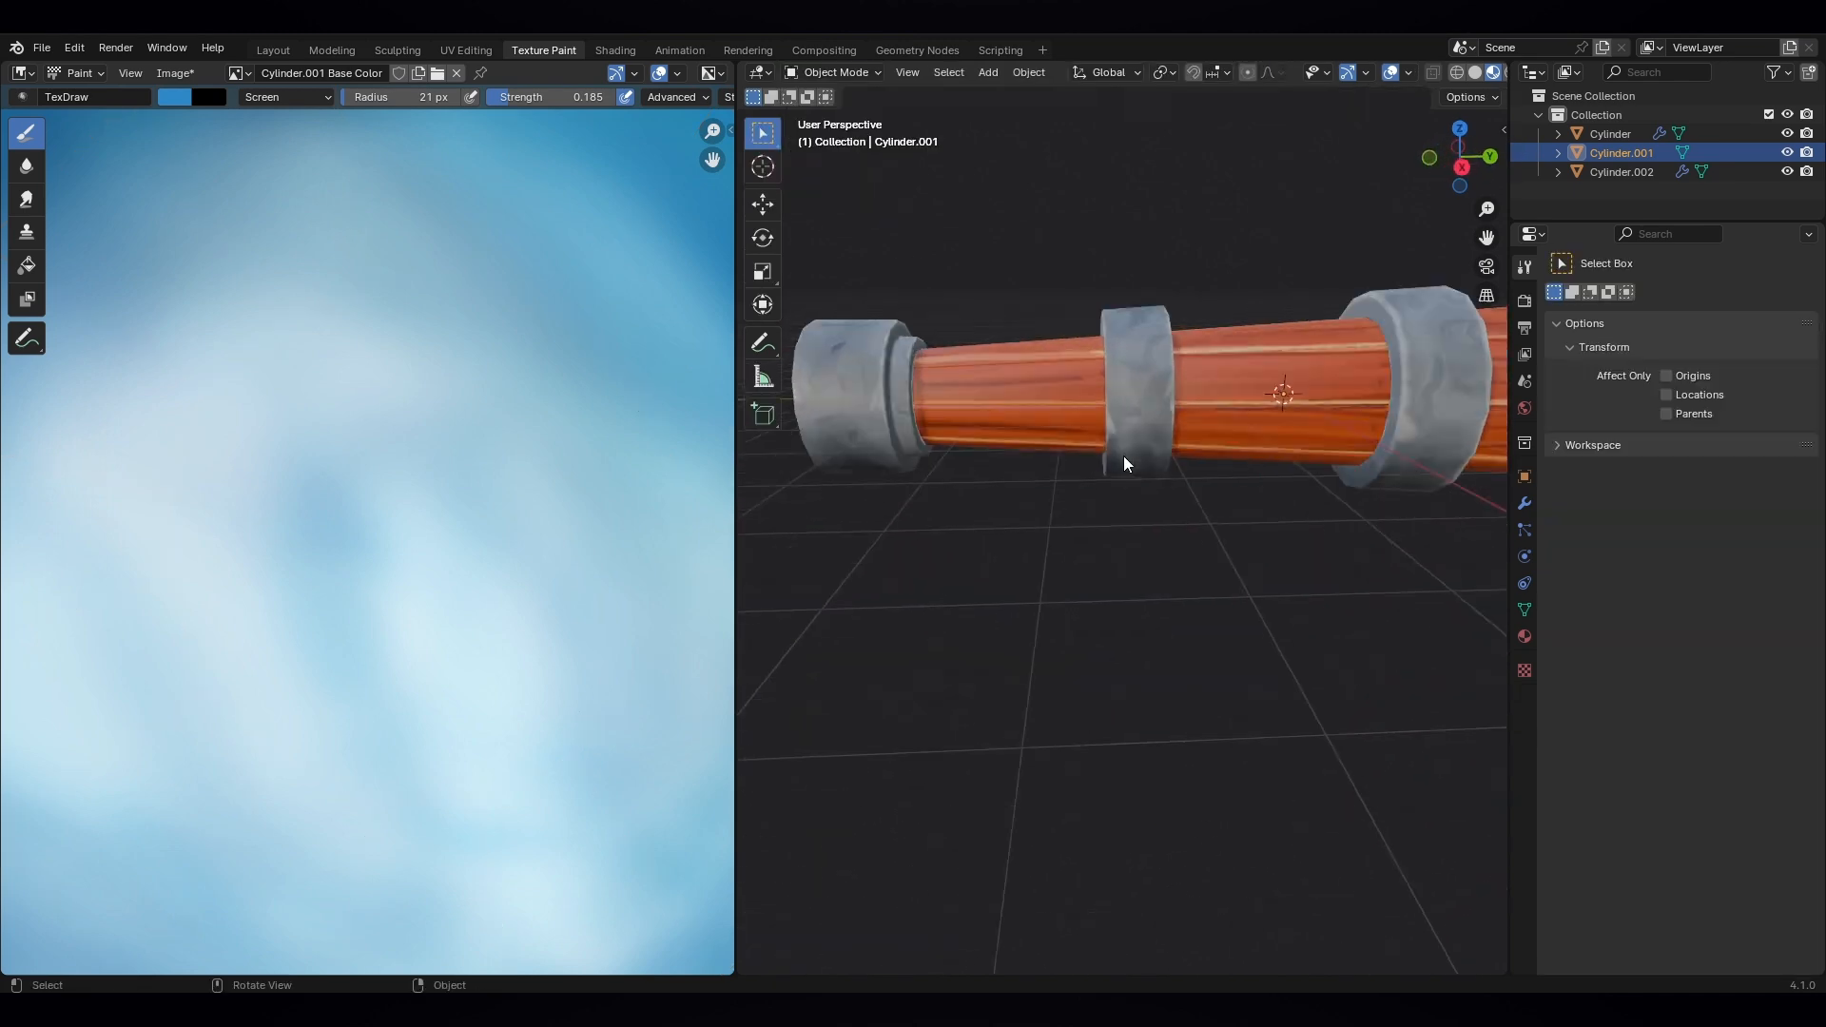
left_click(827, 72)
left_click(842, 198)
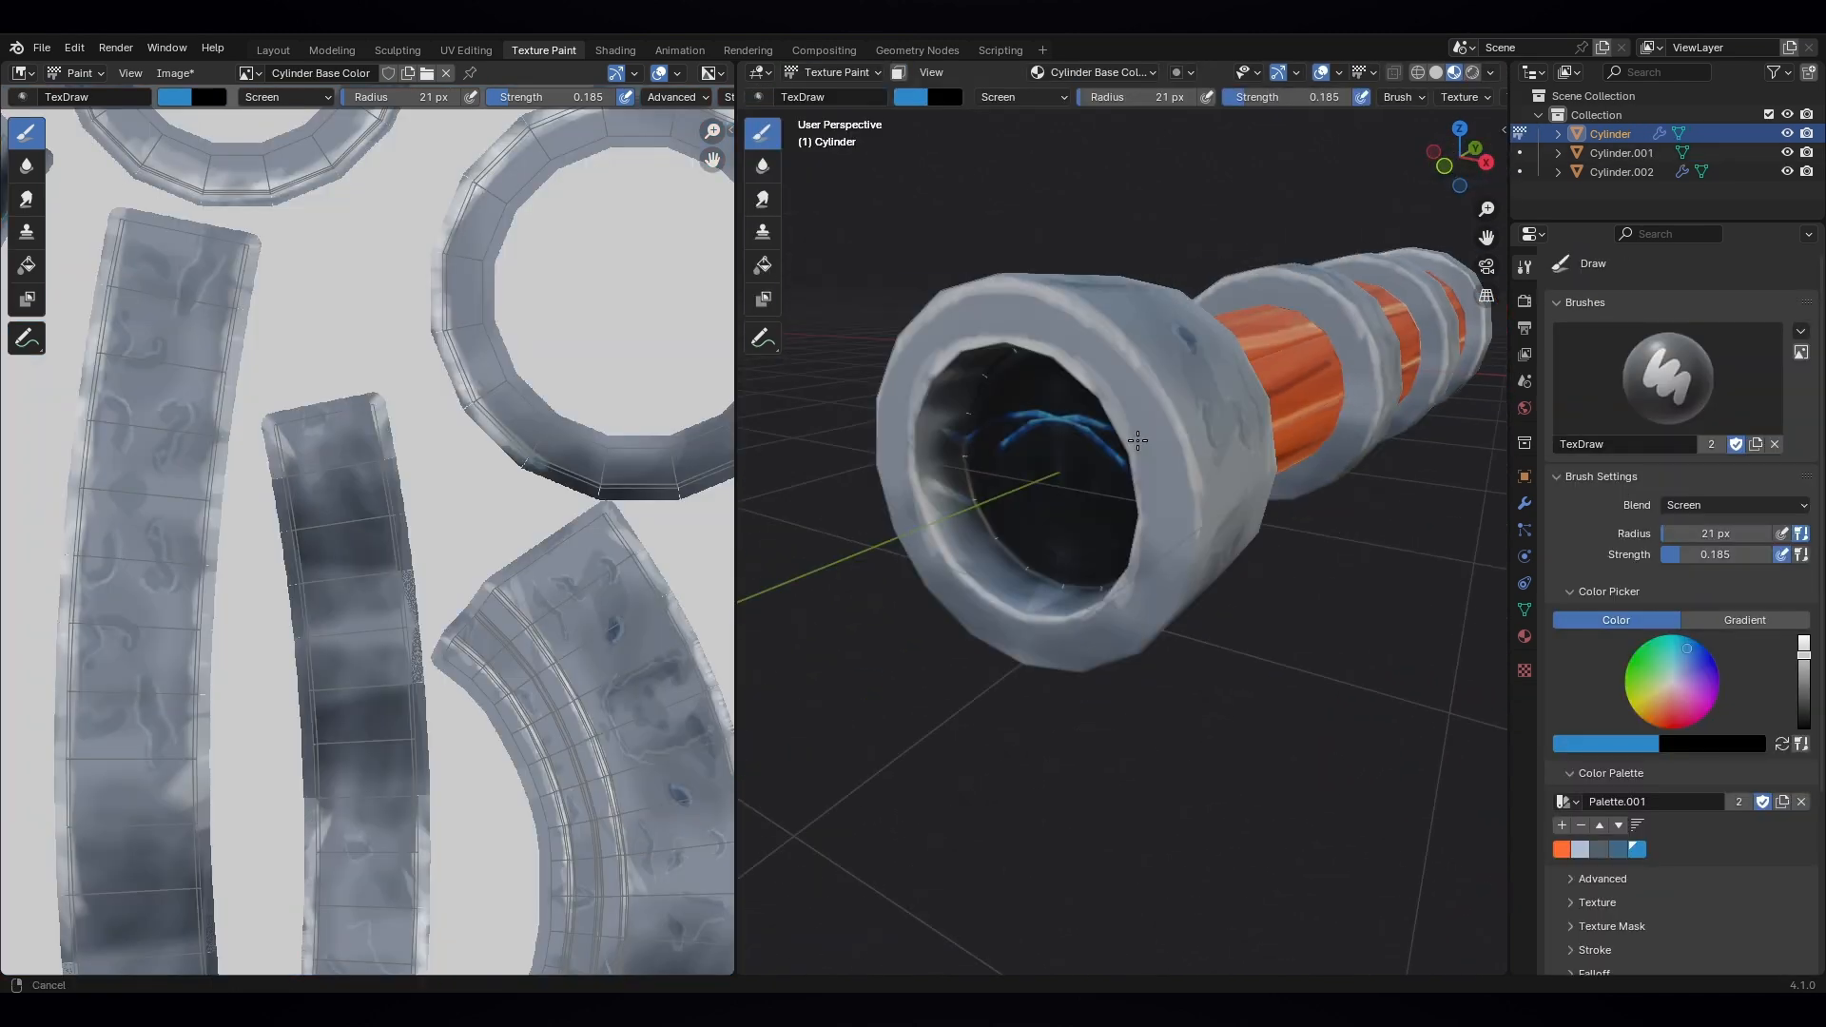
- Set the brush to Multiply with a very dark blue-grey and darken the inside of the hollow eyepiece opening
left_click(1692, 510)
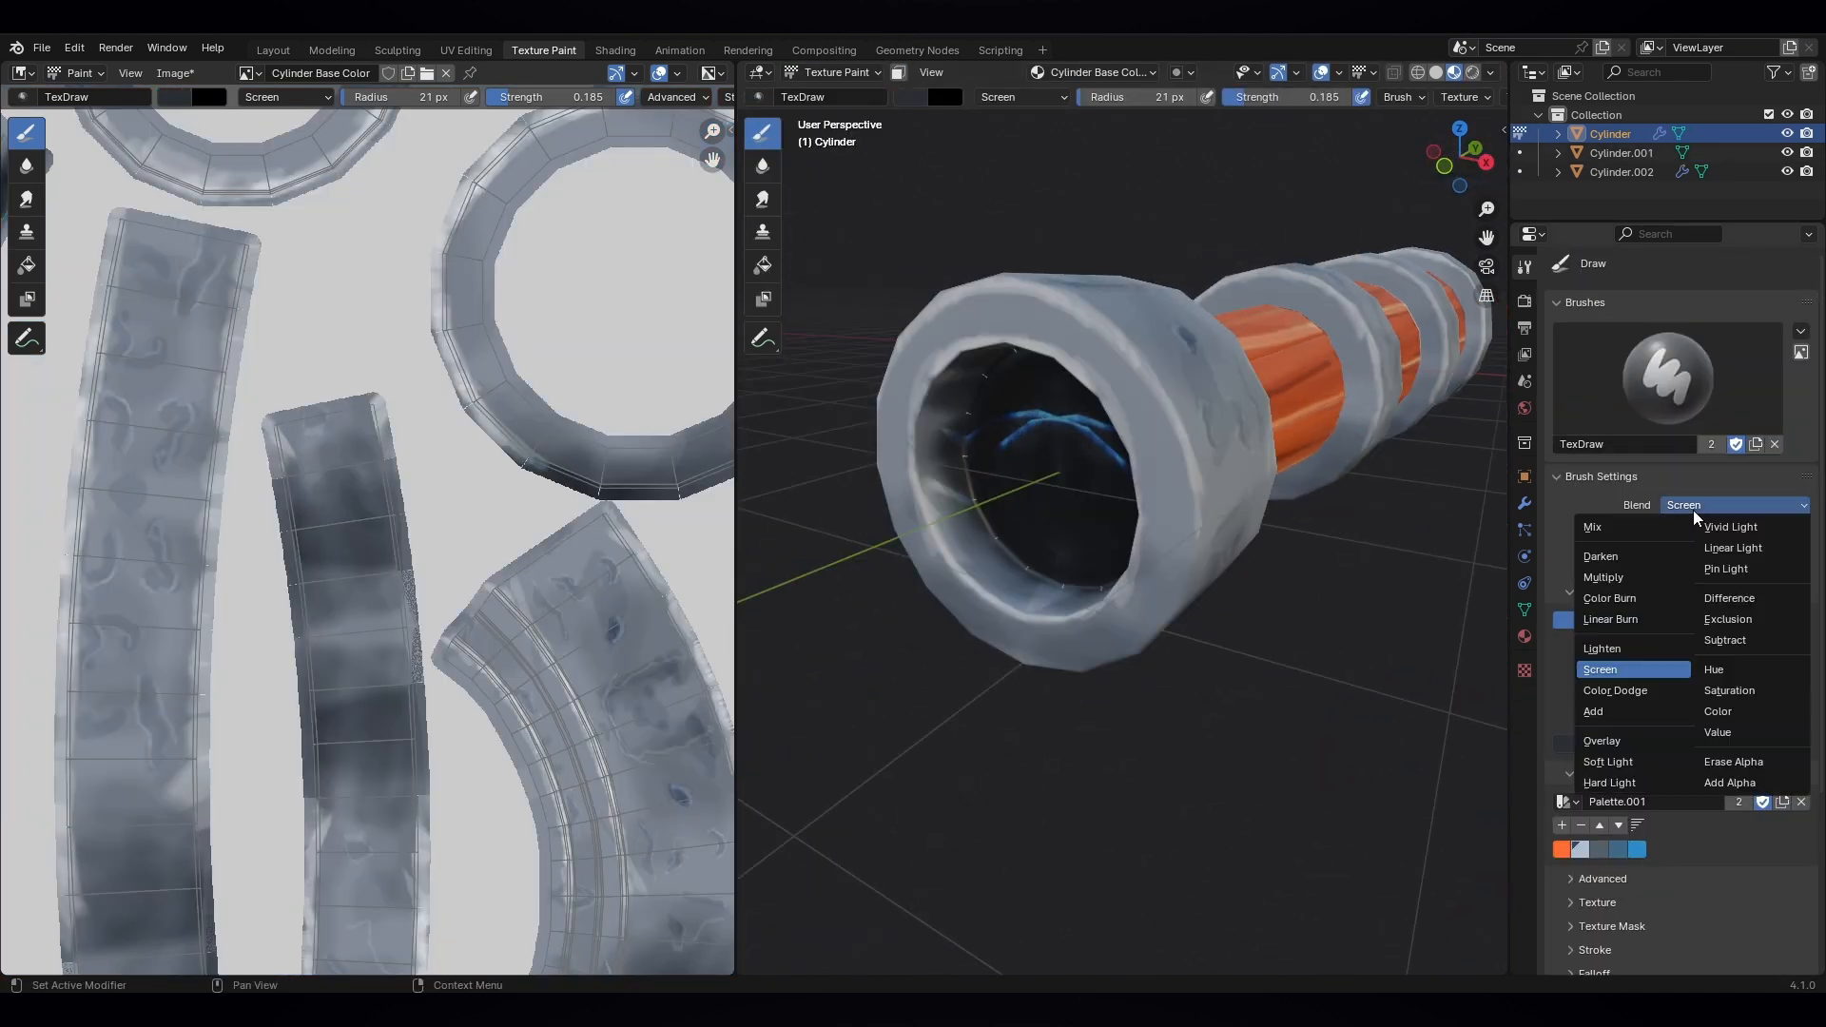
left_click(1616, 563)
middle_click_drag(1090, 438, 1328, 467)
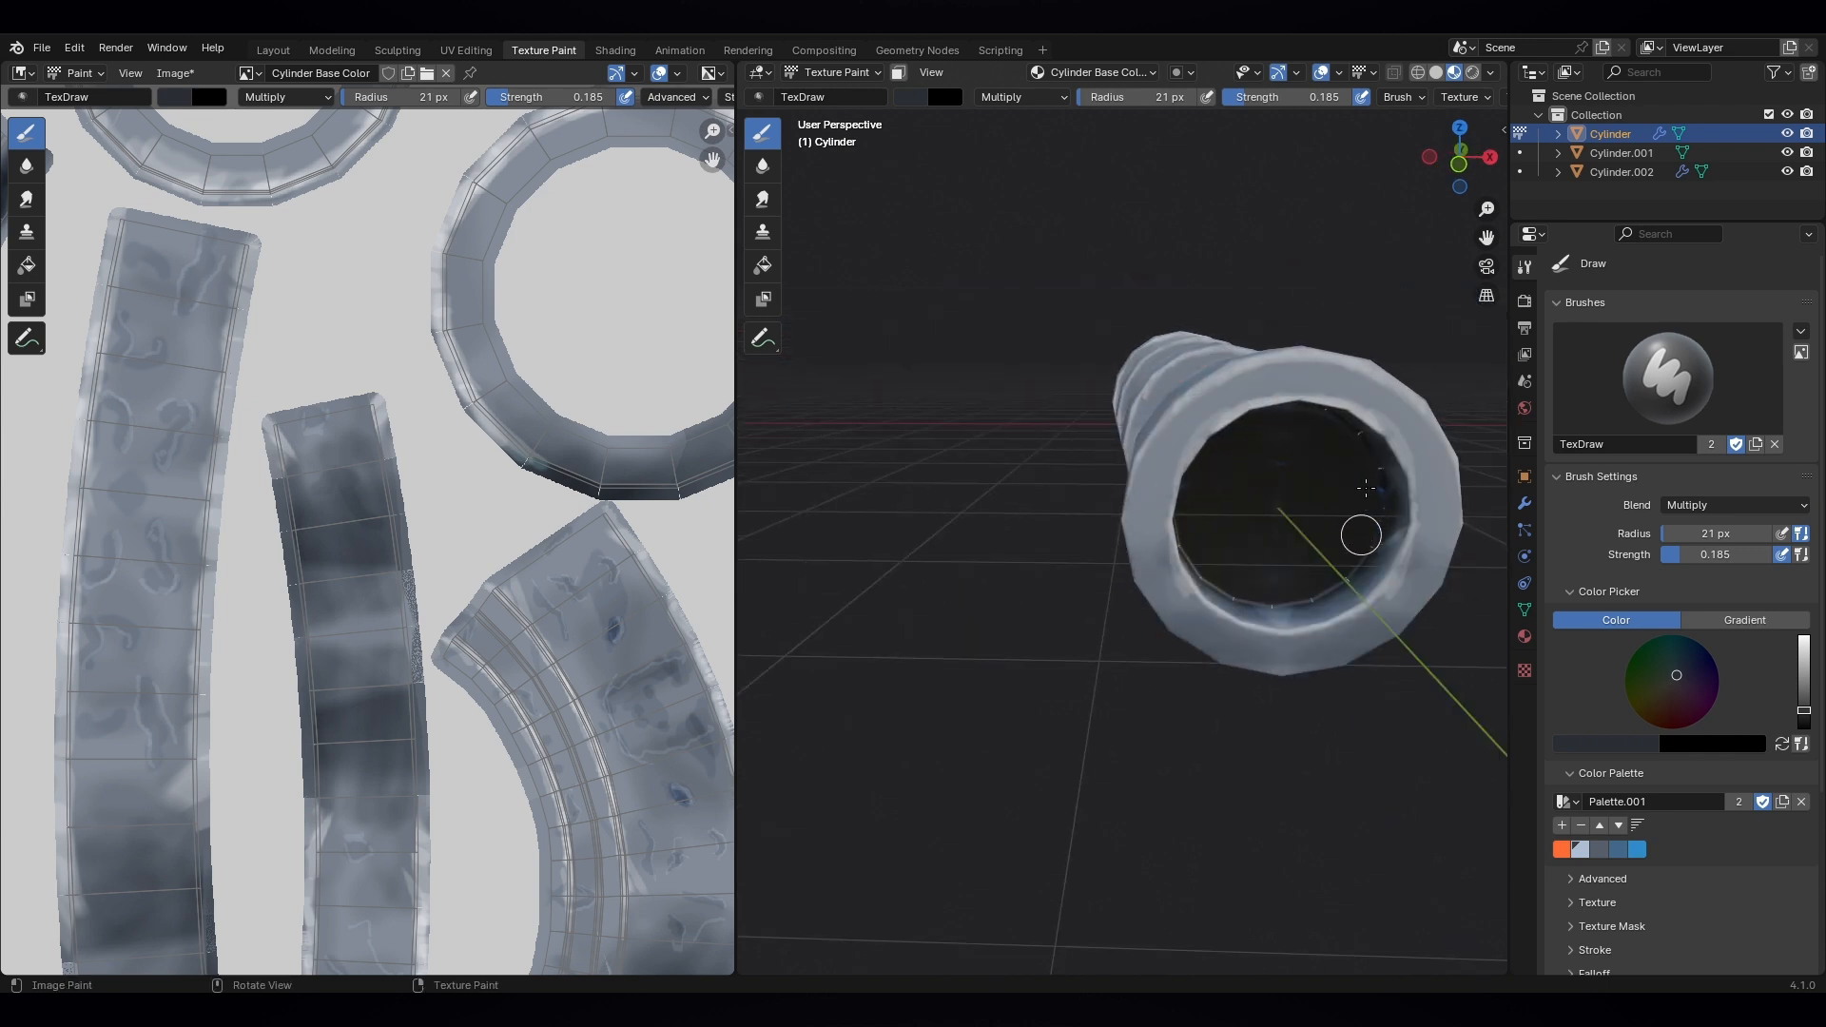
left_click_drag(1387, 520, 1255, 591)
- Switch to the Layout workspace and add a camera at the world origin, aligned to the right side view
scroll(1318, 558, "down", 3)
middle_click_drag(1275, 557, 1115, 554)
scroll(1116, 554, "down", 2)
mouse_move(1076, 475)
middle_mouse_down()
mouse_move(1206, 579)
mouse_move(991, 515)
mouse_move(1220, 563)
middle_mouse_up()
left_click(272, 51)
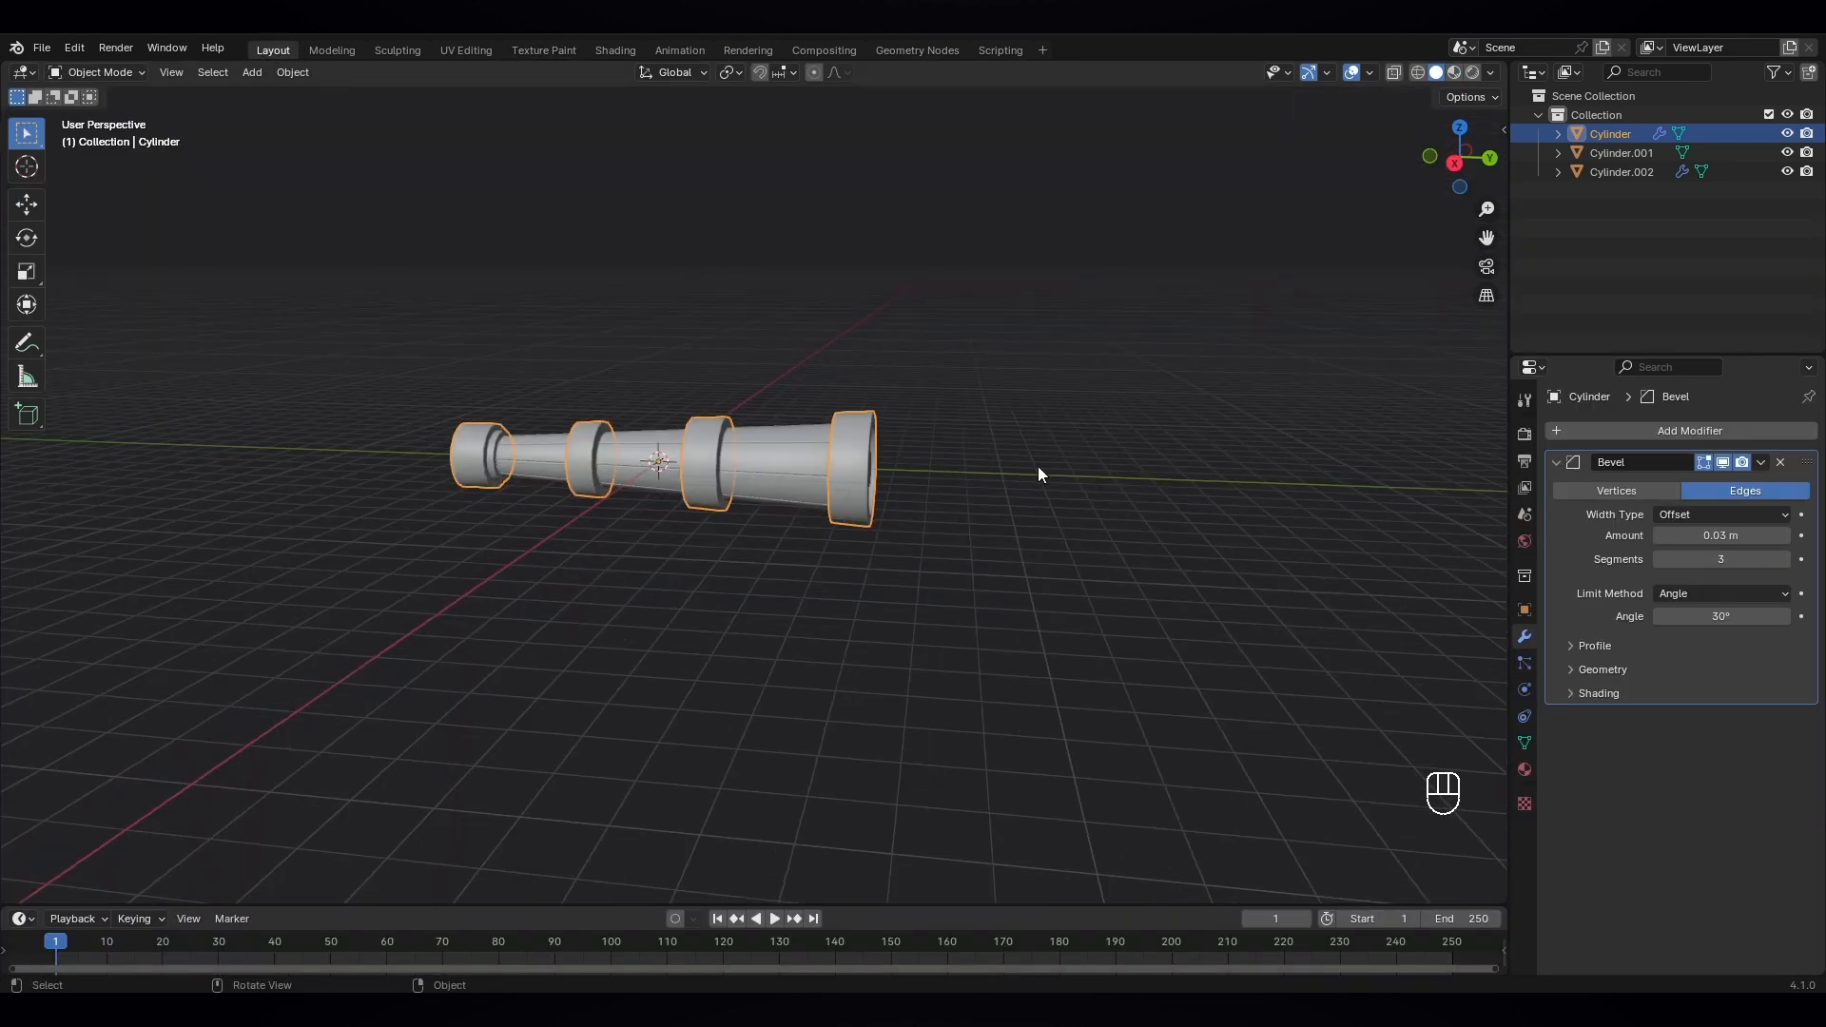
key("KP_3")
left_click(898, 658)
key("shift+c")
key("shift+a")
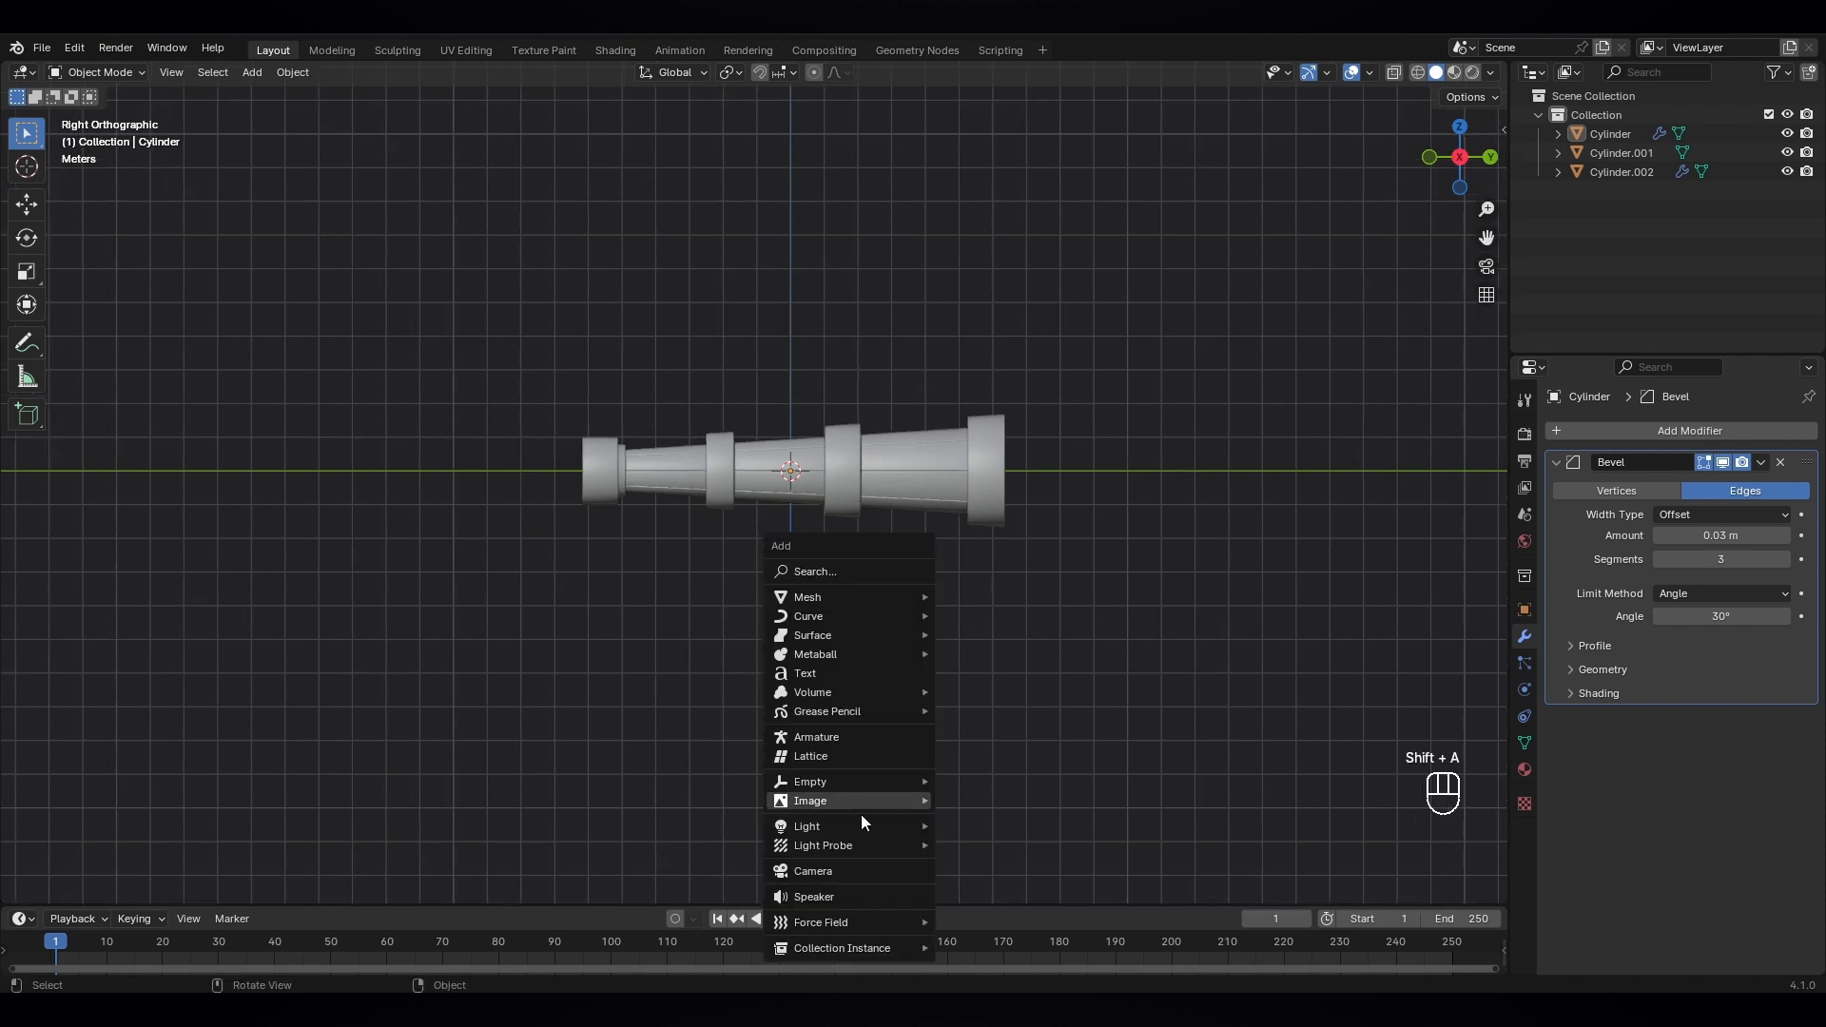
left_click(864, 869)
- Move the camera about 20 m along X and lock it to the camera view to frame the telescope with more margin
key("KP_7")
key("g")
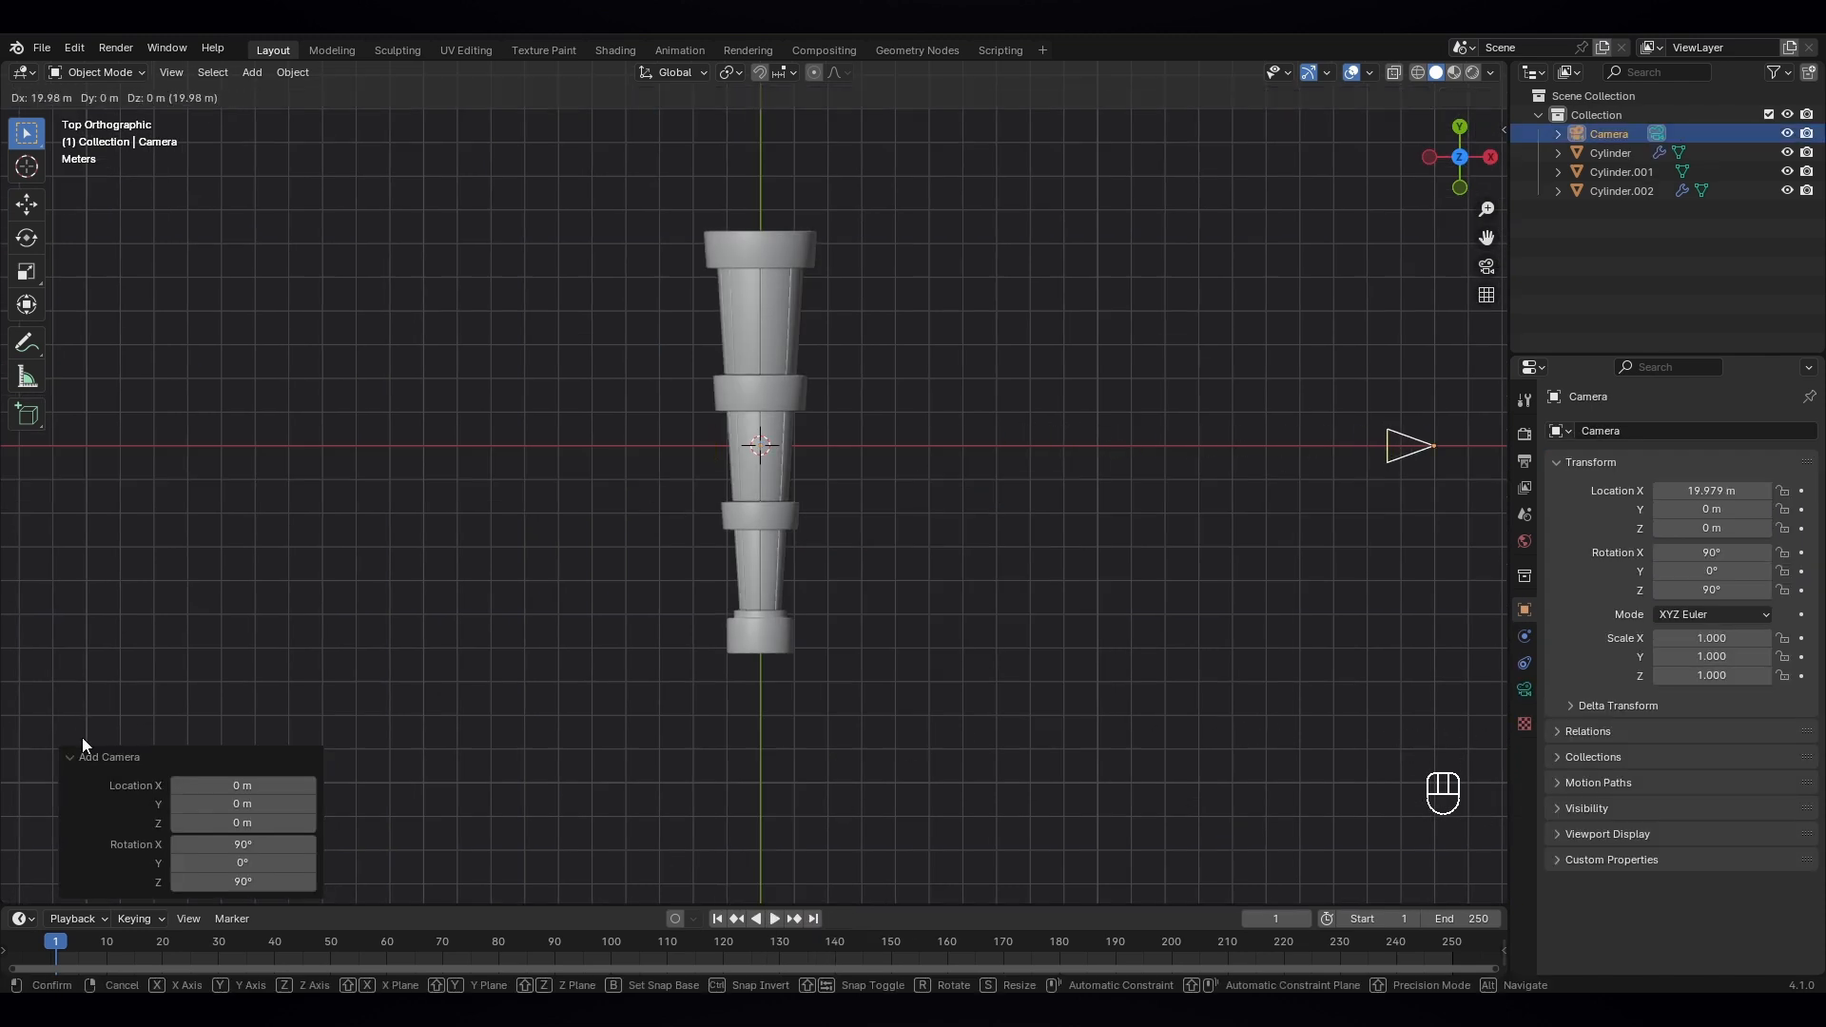
left_click(2, 689)
key("KP_0")
key("n")
left_click(1376, 358)
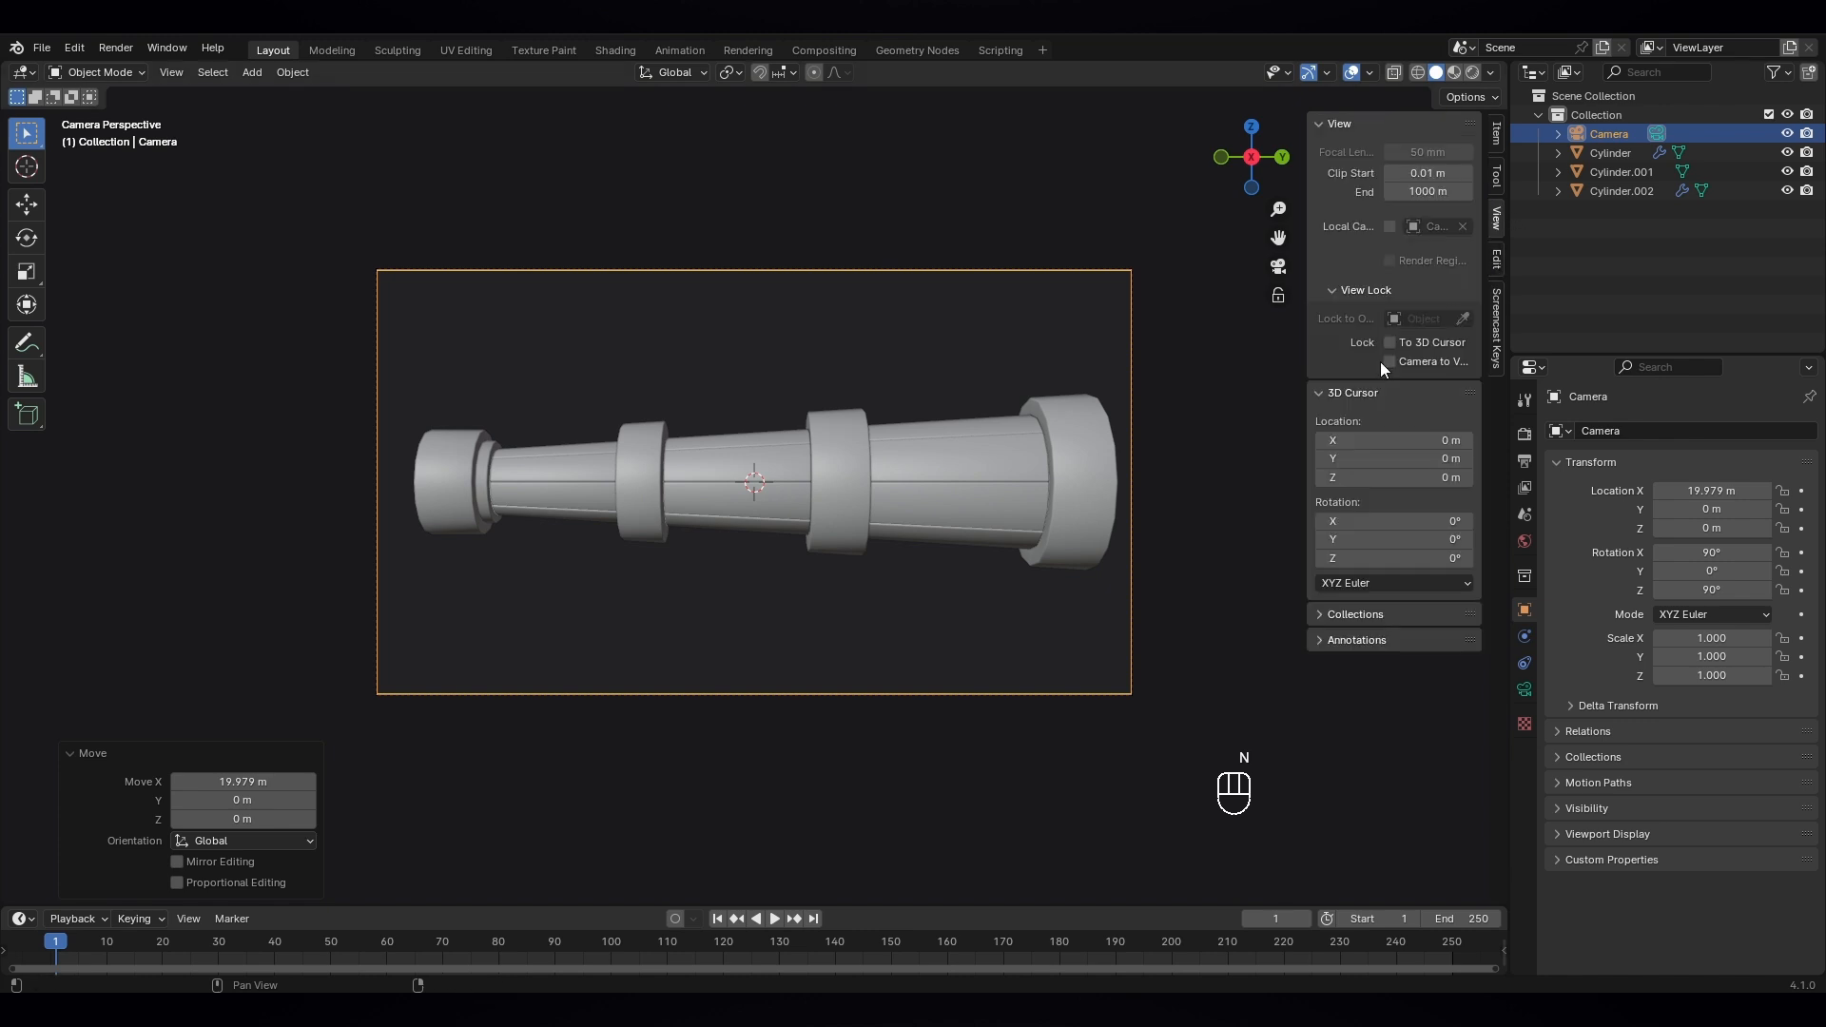
key("n")
scroll(751, 521, "down", 3)
- Set the output resolution to 1200 by 1200 px
left_click(1523, 461)
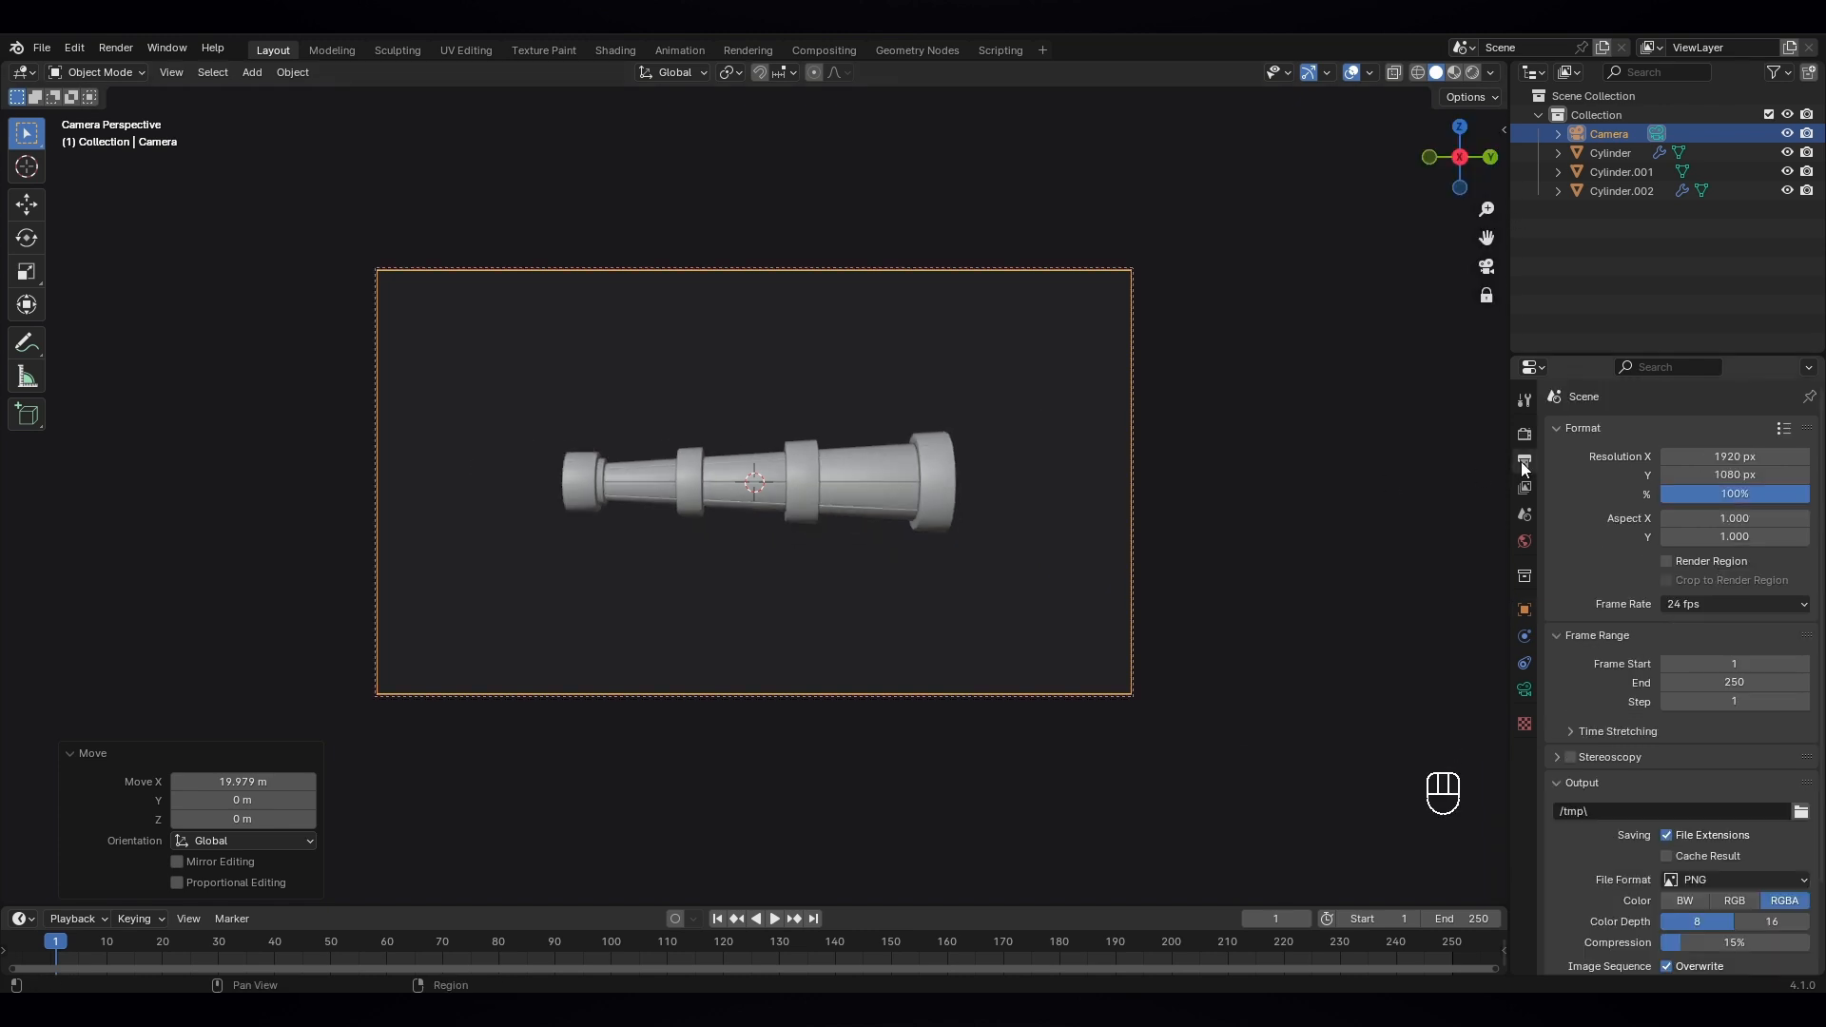
double_click(1738, 456)
type("1200")
key("Tab")
type("1200")
key("Return")
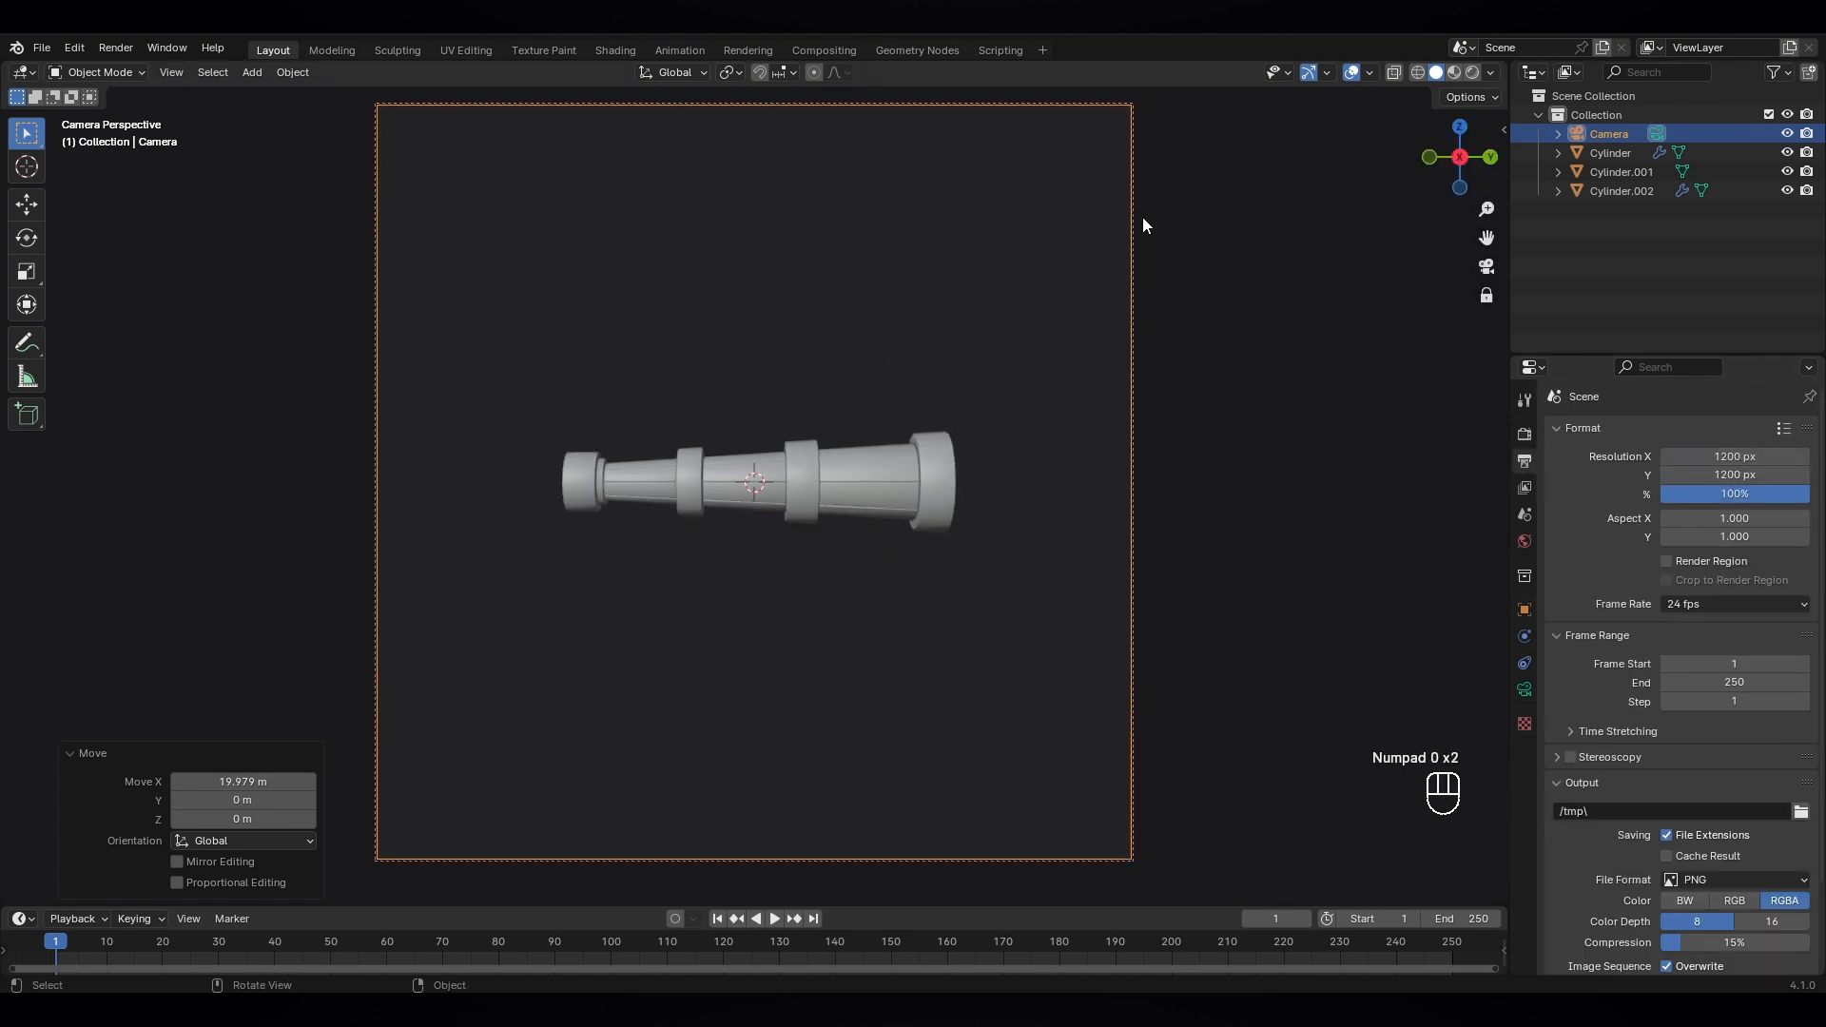
- Switch the viewport to Rendered shading and add an area light about 12.6 m above the telescope
left_click(1454, 73)
left_click(1473, 73)
left_click(837, 647)
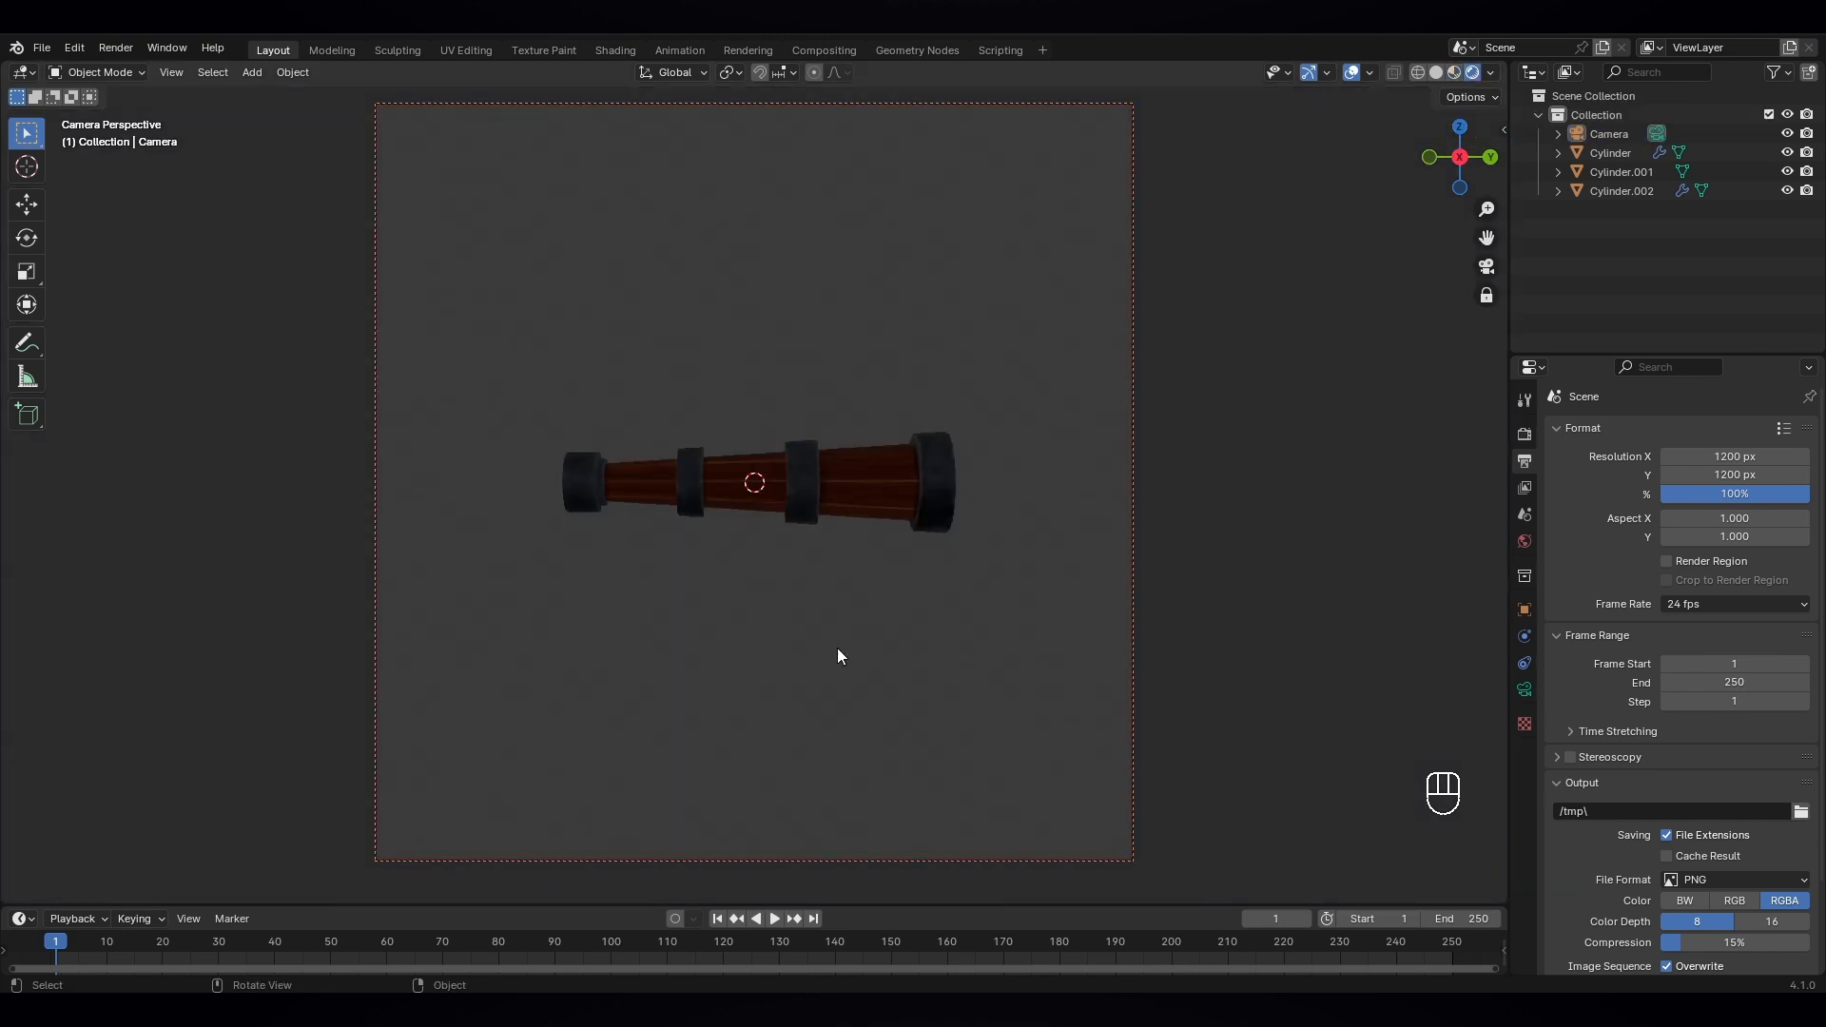
key("shift+a")
left_click(899, 667)
key("g")
key("z")
left_click(866, 277)
- Scale up the area light and raise it about 21.6 m along Z
key("KP_0")
key("s")
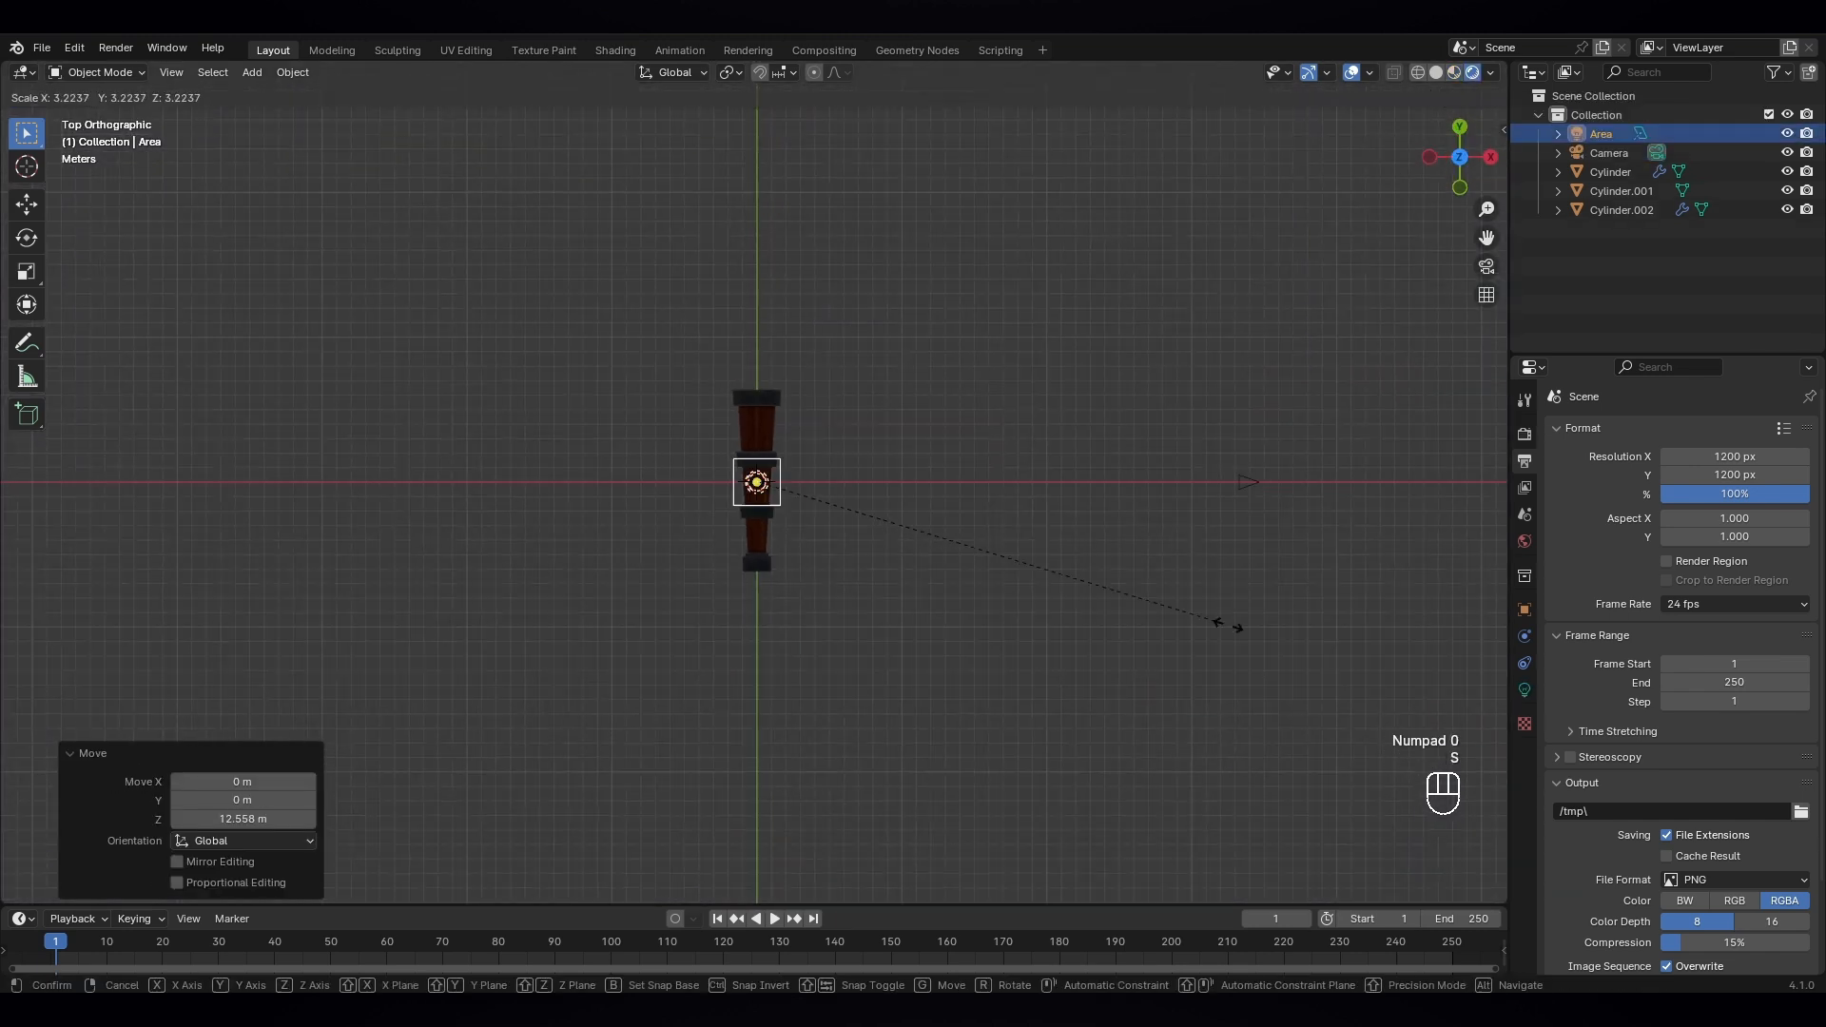
left_click(1226, 475)
middle_click_drag(1038, 462, 914, 305)
key("g")
key("z")
left_click(935, 282)
- Set the area light's power to 1200 W and lower it about 24.1 m along Z
left_click(1524, 690)
double_click(1704, 563)
type("12")
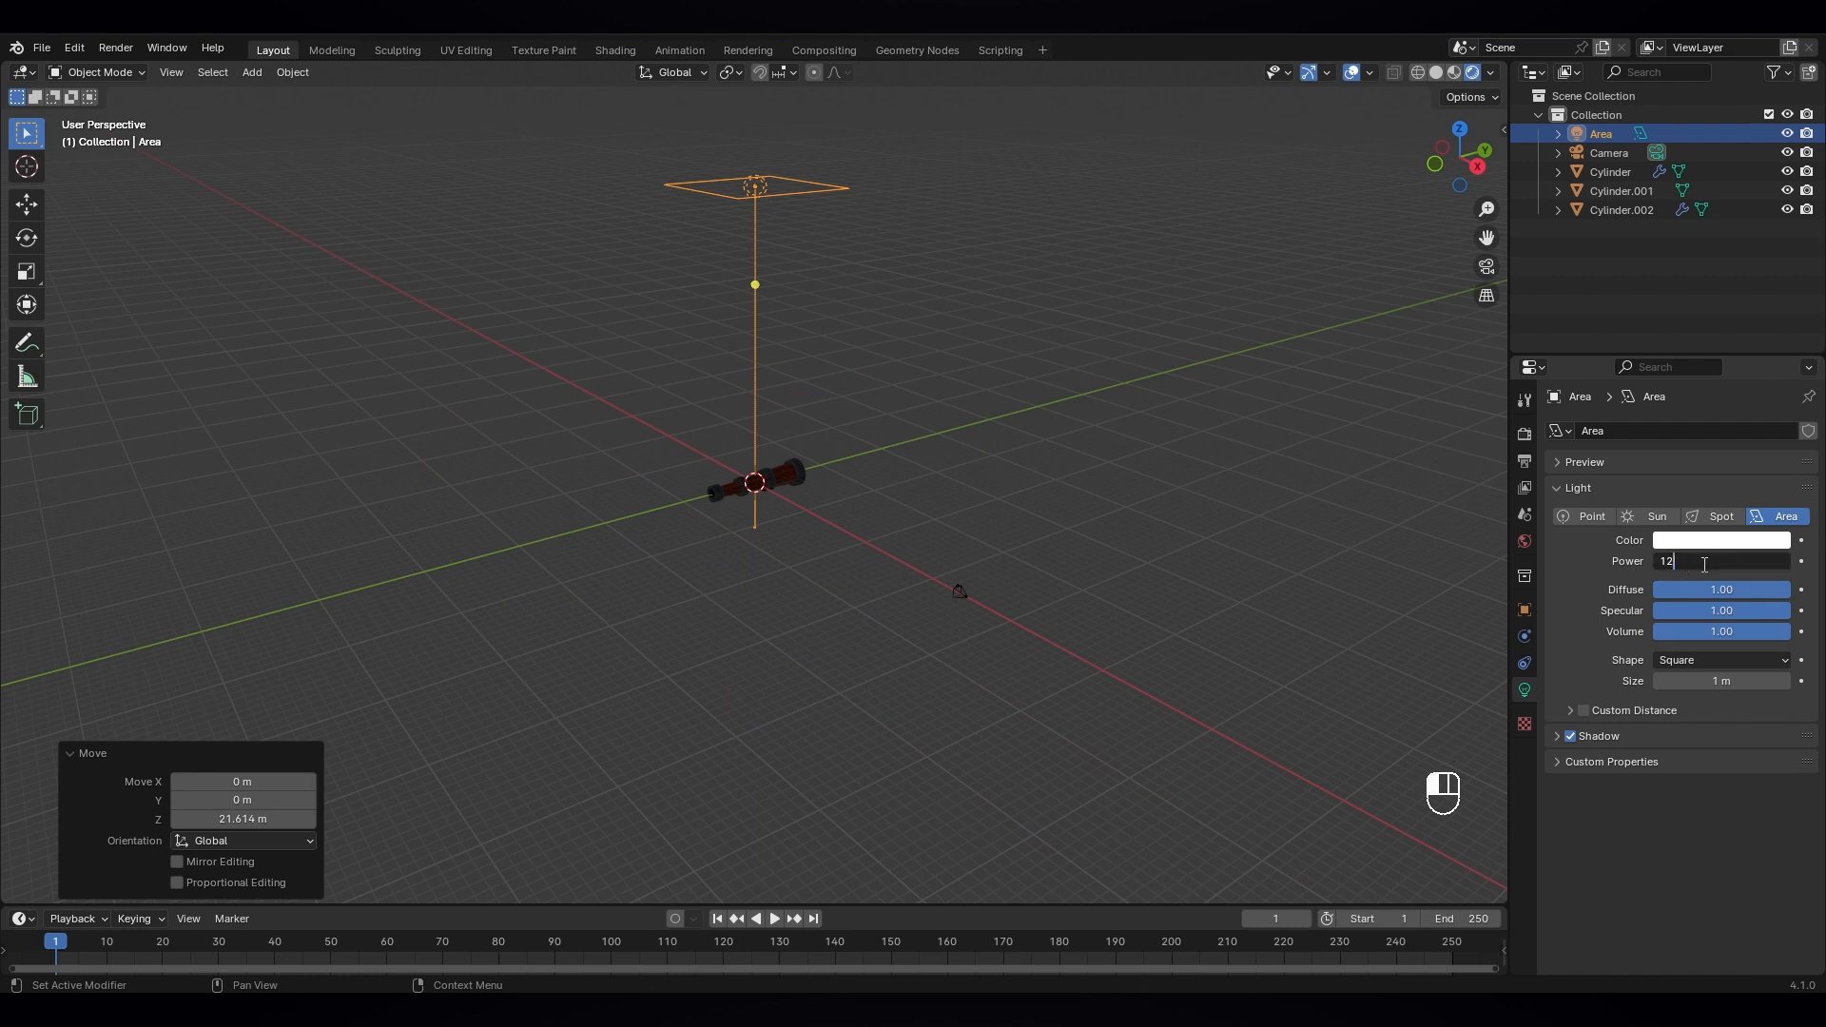
type("00")
key("Return")
key("g")
key("z")
left_click(761, 409)
scroll(774, 516, "up", 5)
middle_click_drag(864, 523, 807, 506)
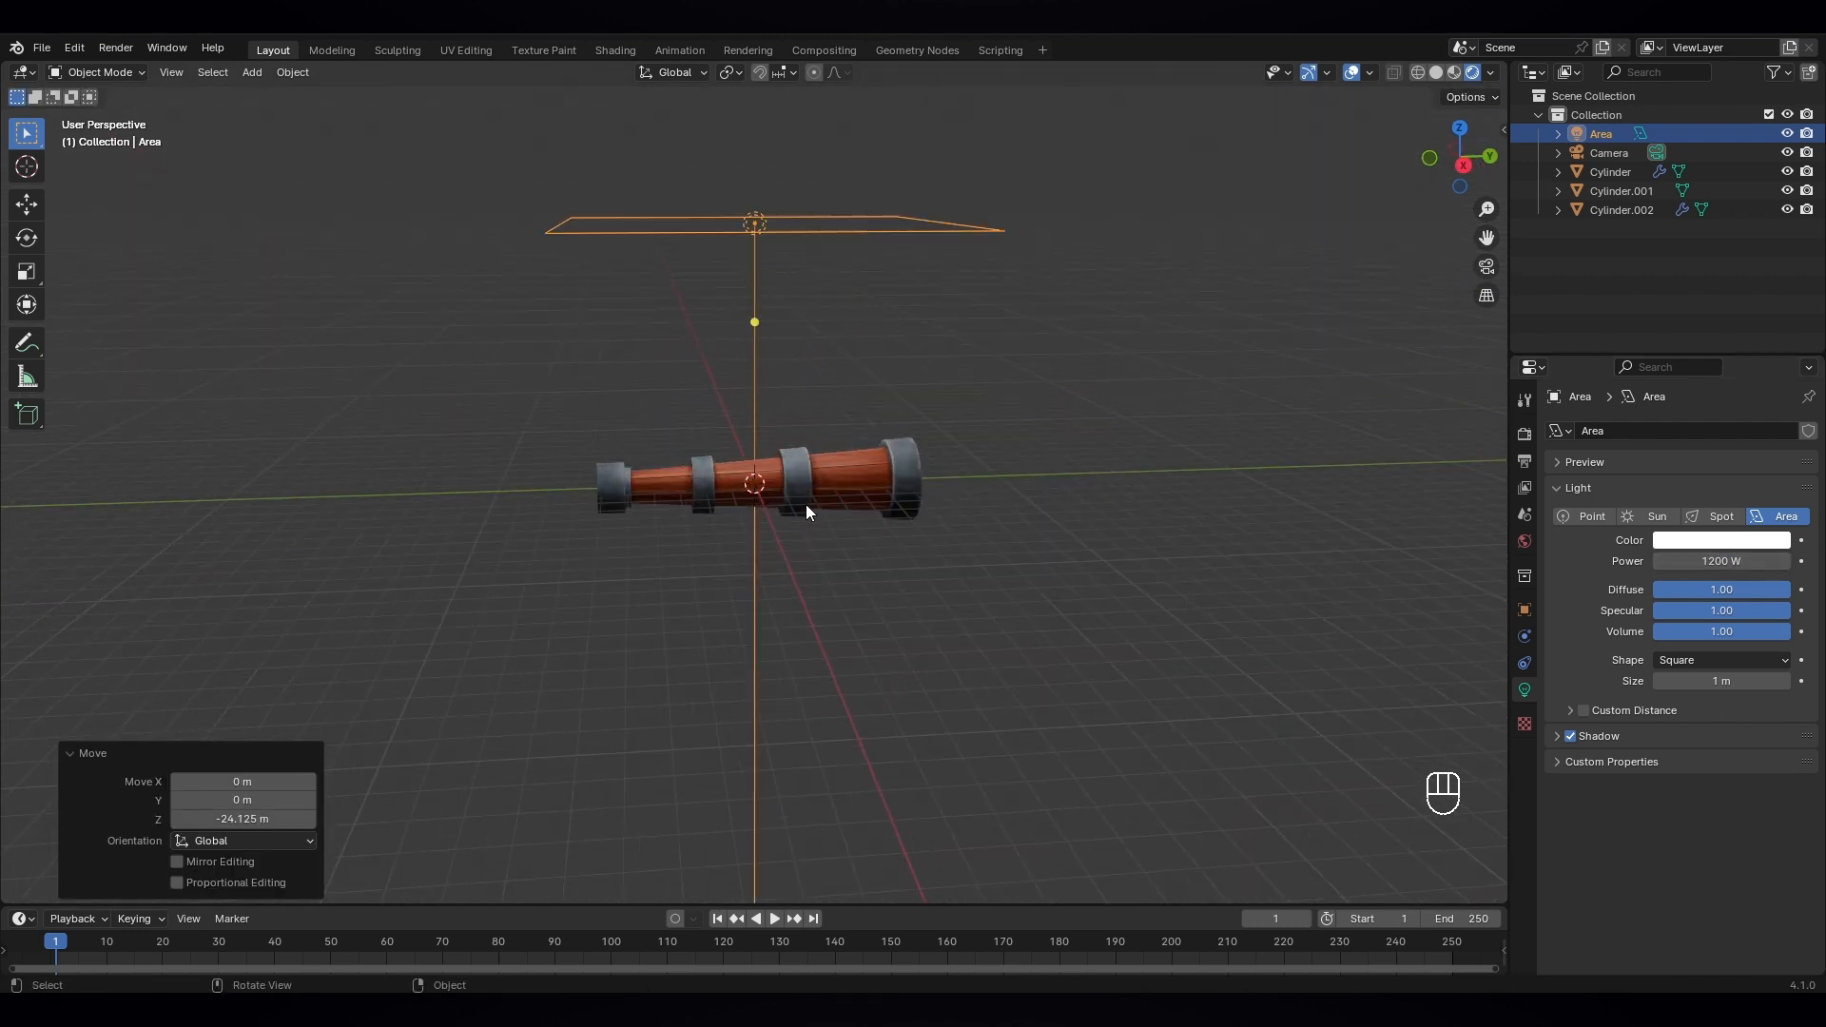
- Parent the metal collars to the wooden tube body Cylinder.002
left_click(802, 487)
left_click(860, 482, "shift")
key("ctrl+p")
left_click(860, 482)
left_click(972, 565)
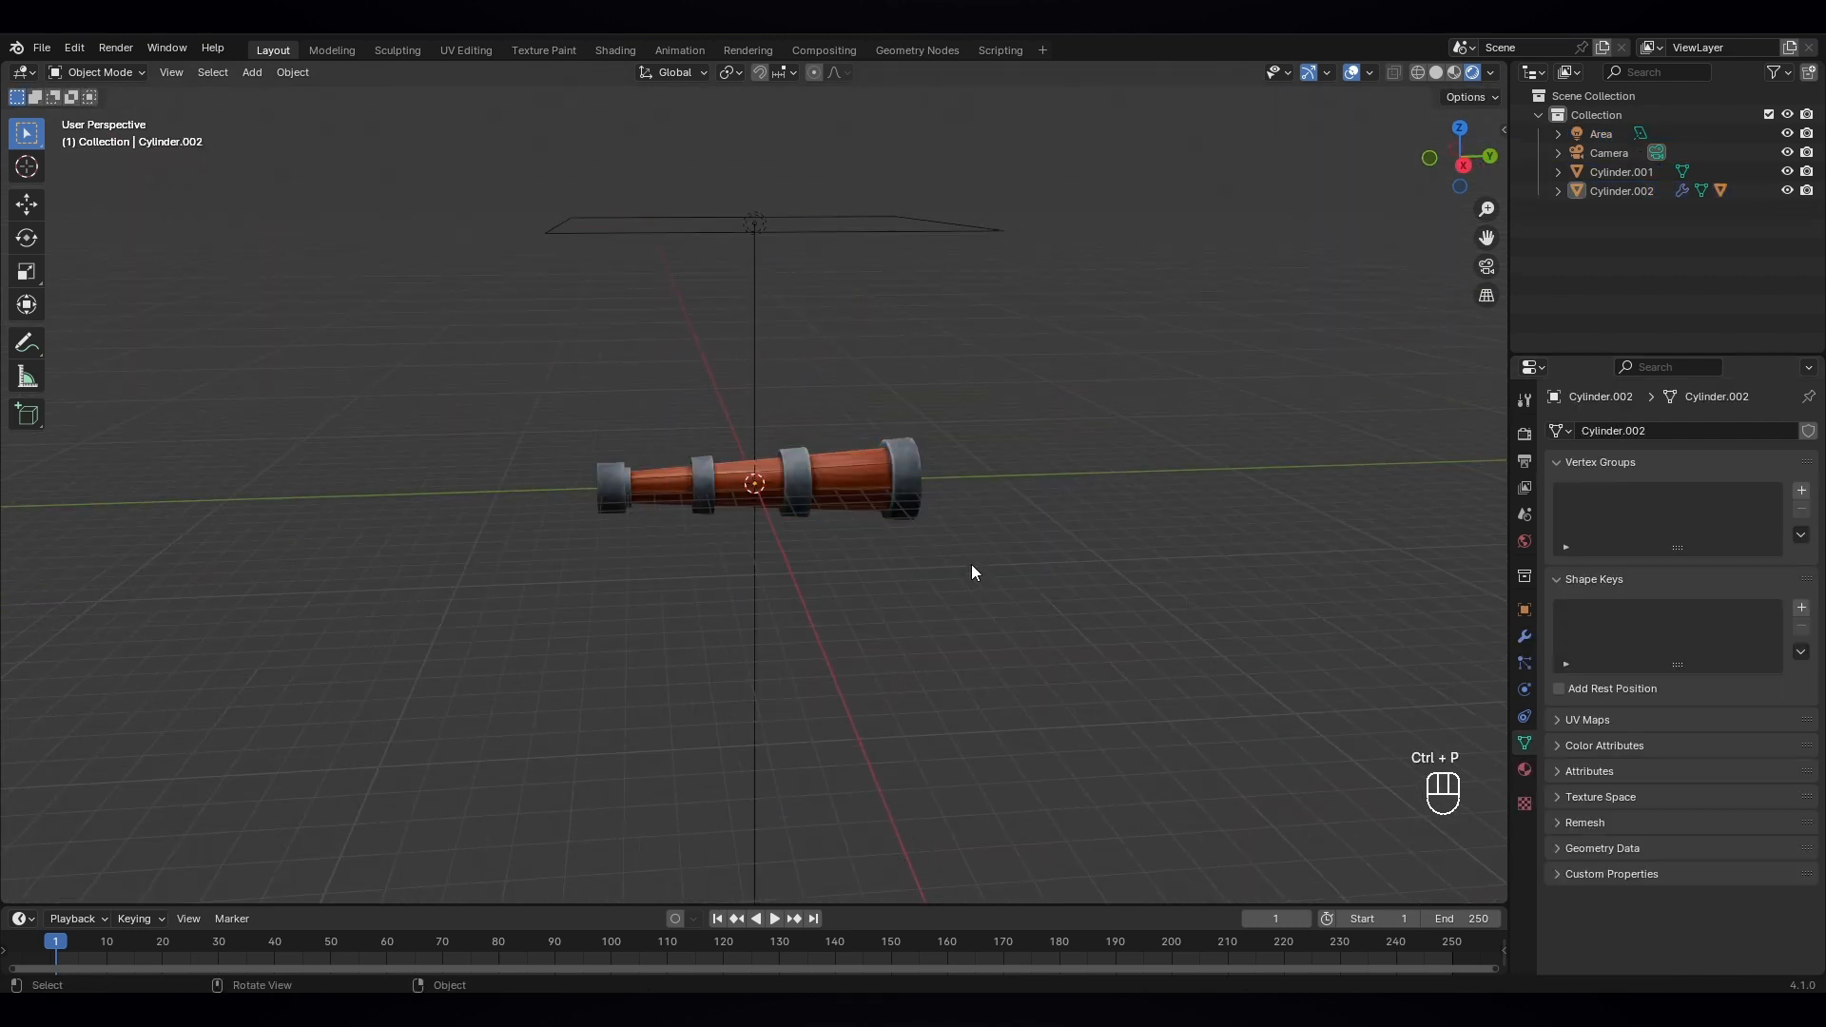
- Duplicate the area light twice from the top view, placing the copies on the camera side near both ends of the telescope
middle_click_drag(646, 438, 737, 532)
scroll(761, 476, "down", 3)
left_click(763, 371)
key("KP_7")
key("shift+d")
left_click(937, 369)
key("shift+d")
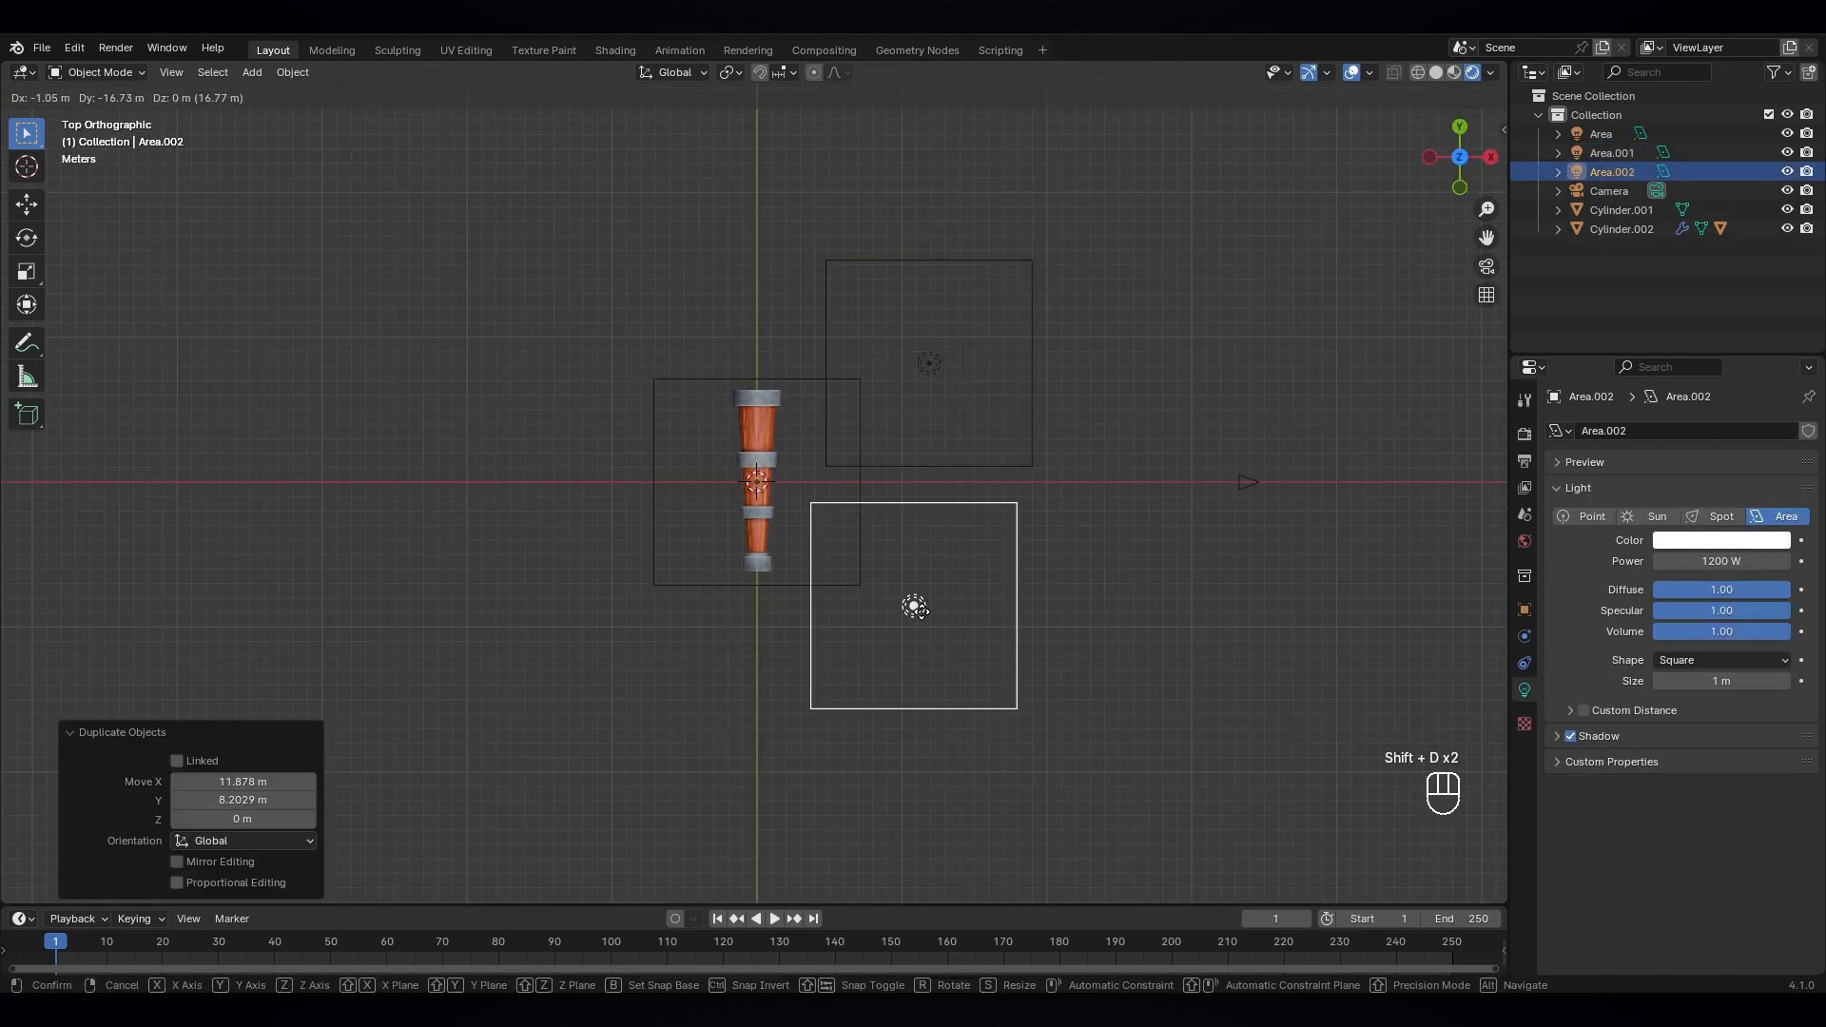
left_click(919, 610)
- Aim both duplicated area lights at the telescope
middle_click_drag(913, 604, 592, 445)
left_click_drag(552, 437, 687, 460)
middle_click_drag(694, 462, 909, 432)
left_click(972, 466)
left_click_drag(970, 433, 807, 482)
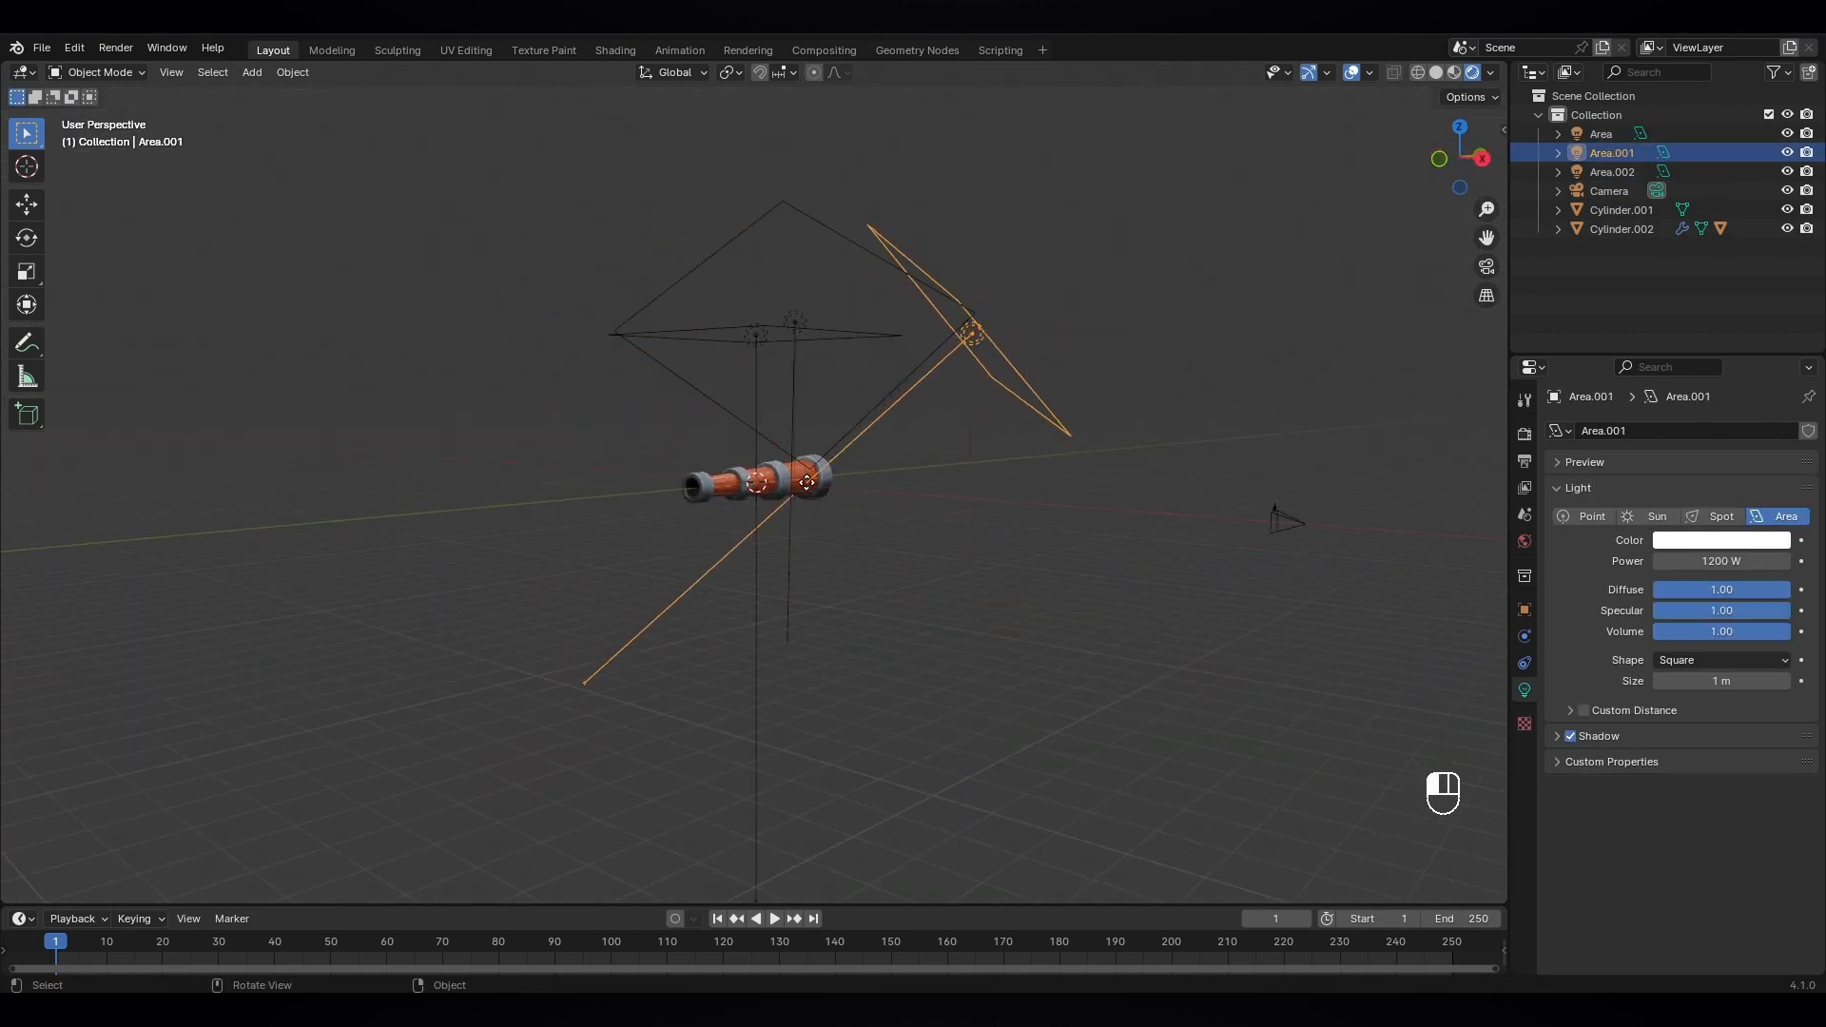
middle_click_drag(807, 482, 941, 595)
left_click(942, 595)
- Add a plane and rotate it 90° about the Y axis
key("shift+a")
left_click(1019, 459)
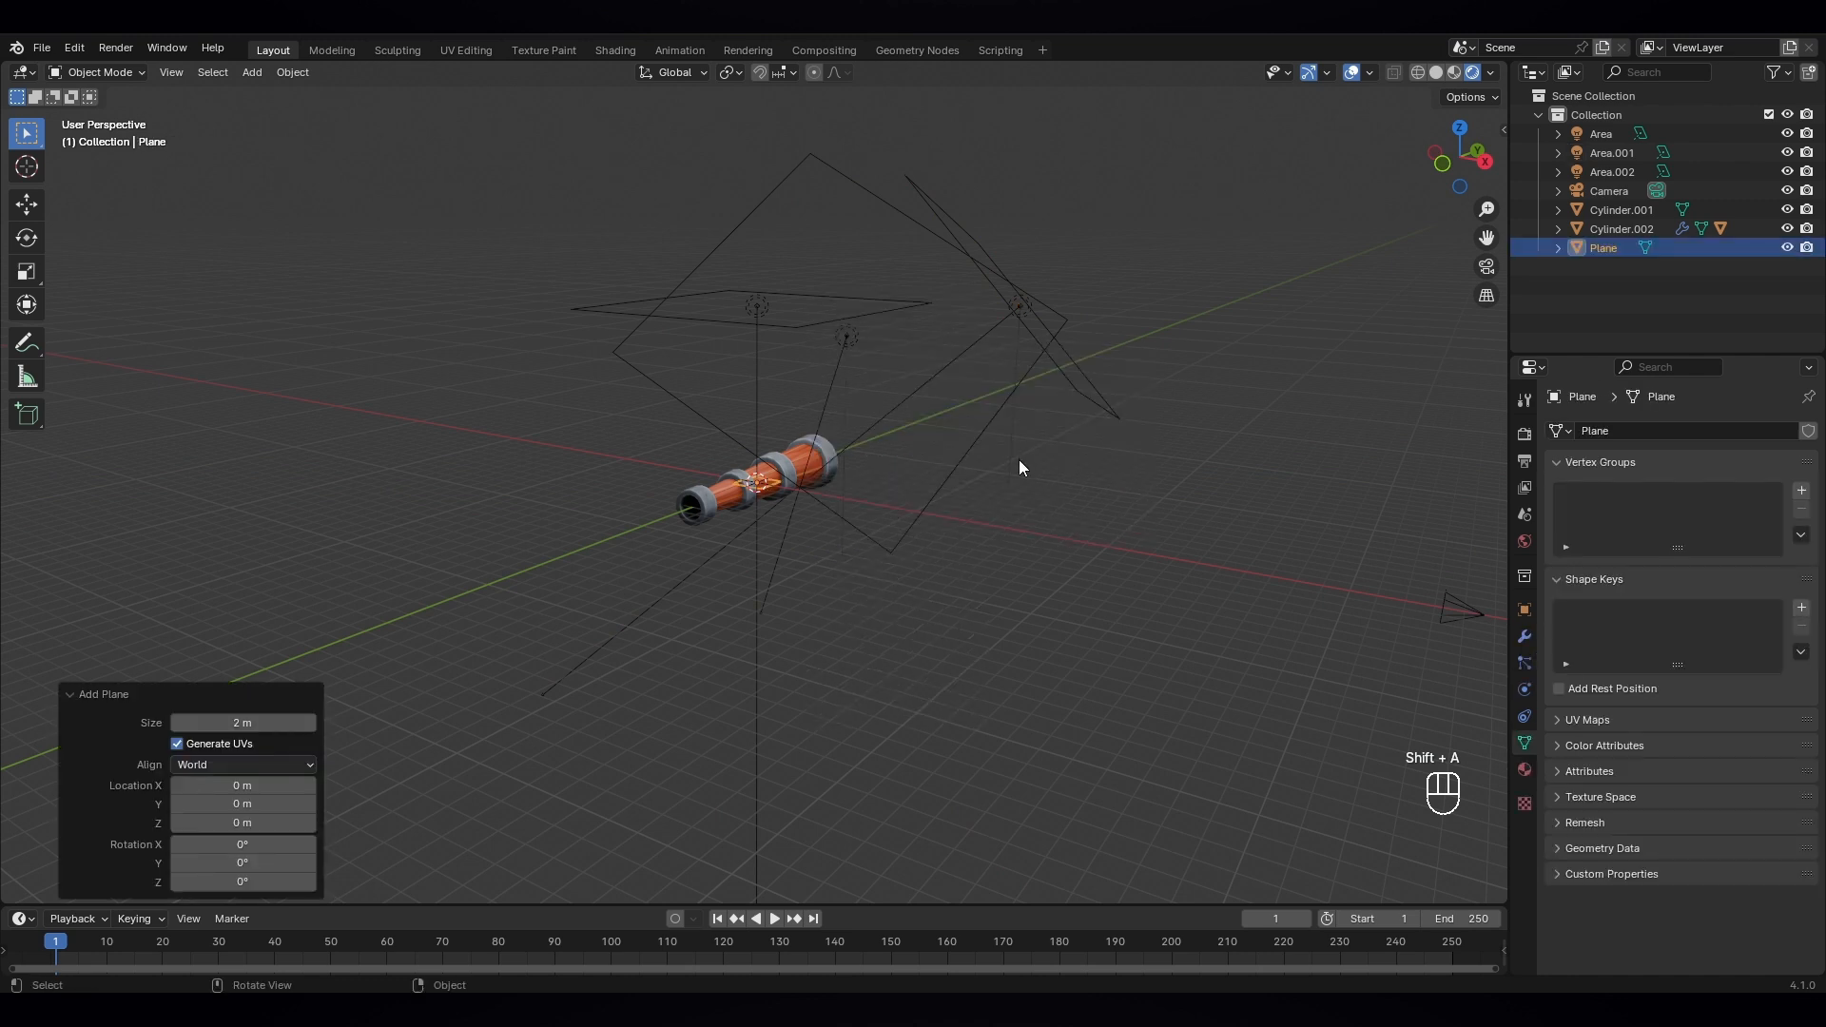
type("ry90")
key("Return")
- Move the plane along X behind the telescope as a backdrop and scale it by 15
key("g")
key("x")
left_click(865, 470)
type("s15")
key("Return")
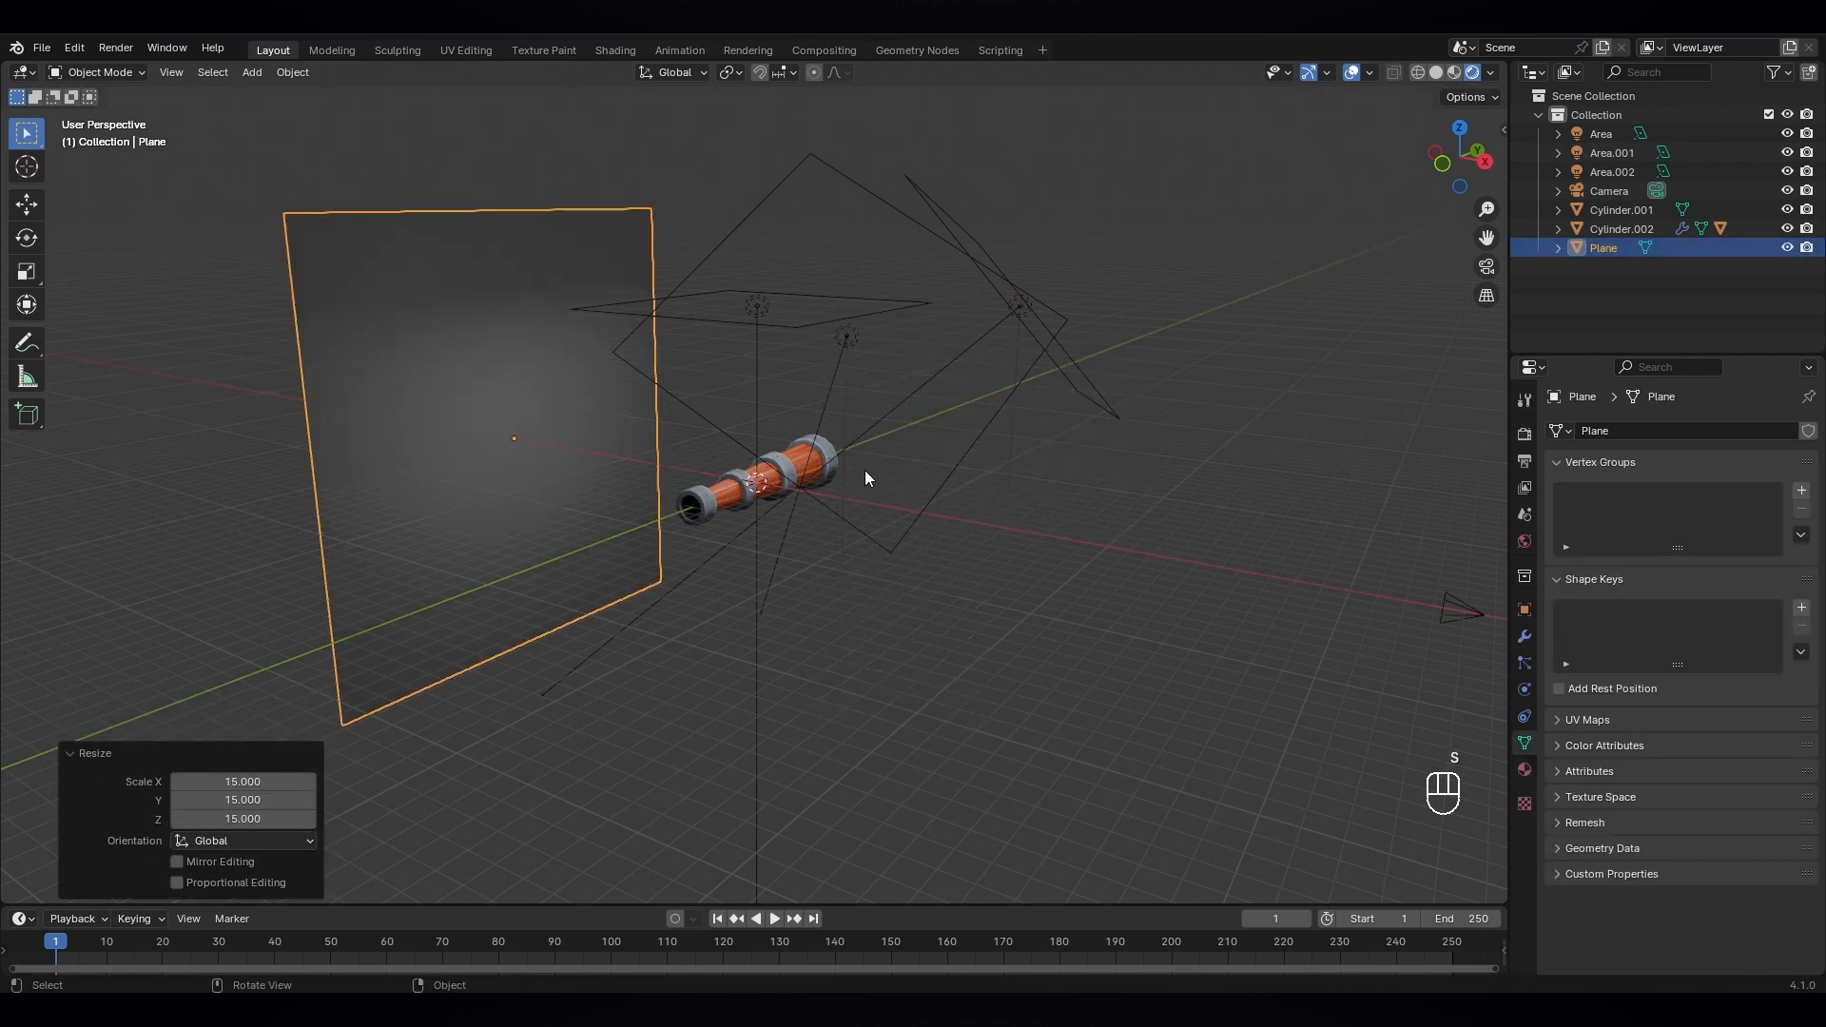
key("KP_0")
left_click(864, 470)
key("r")
left_click(1257, 539)
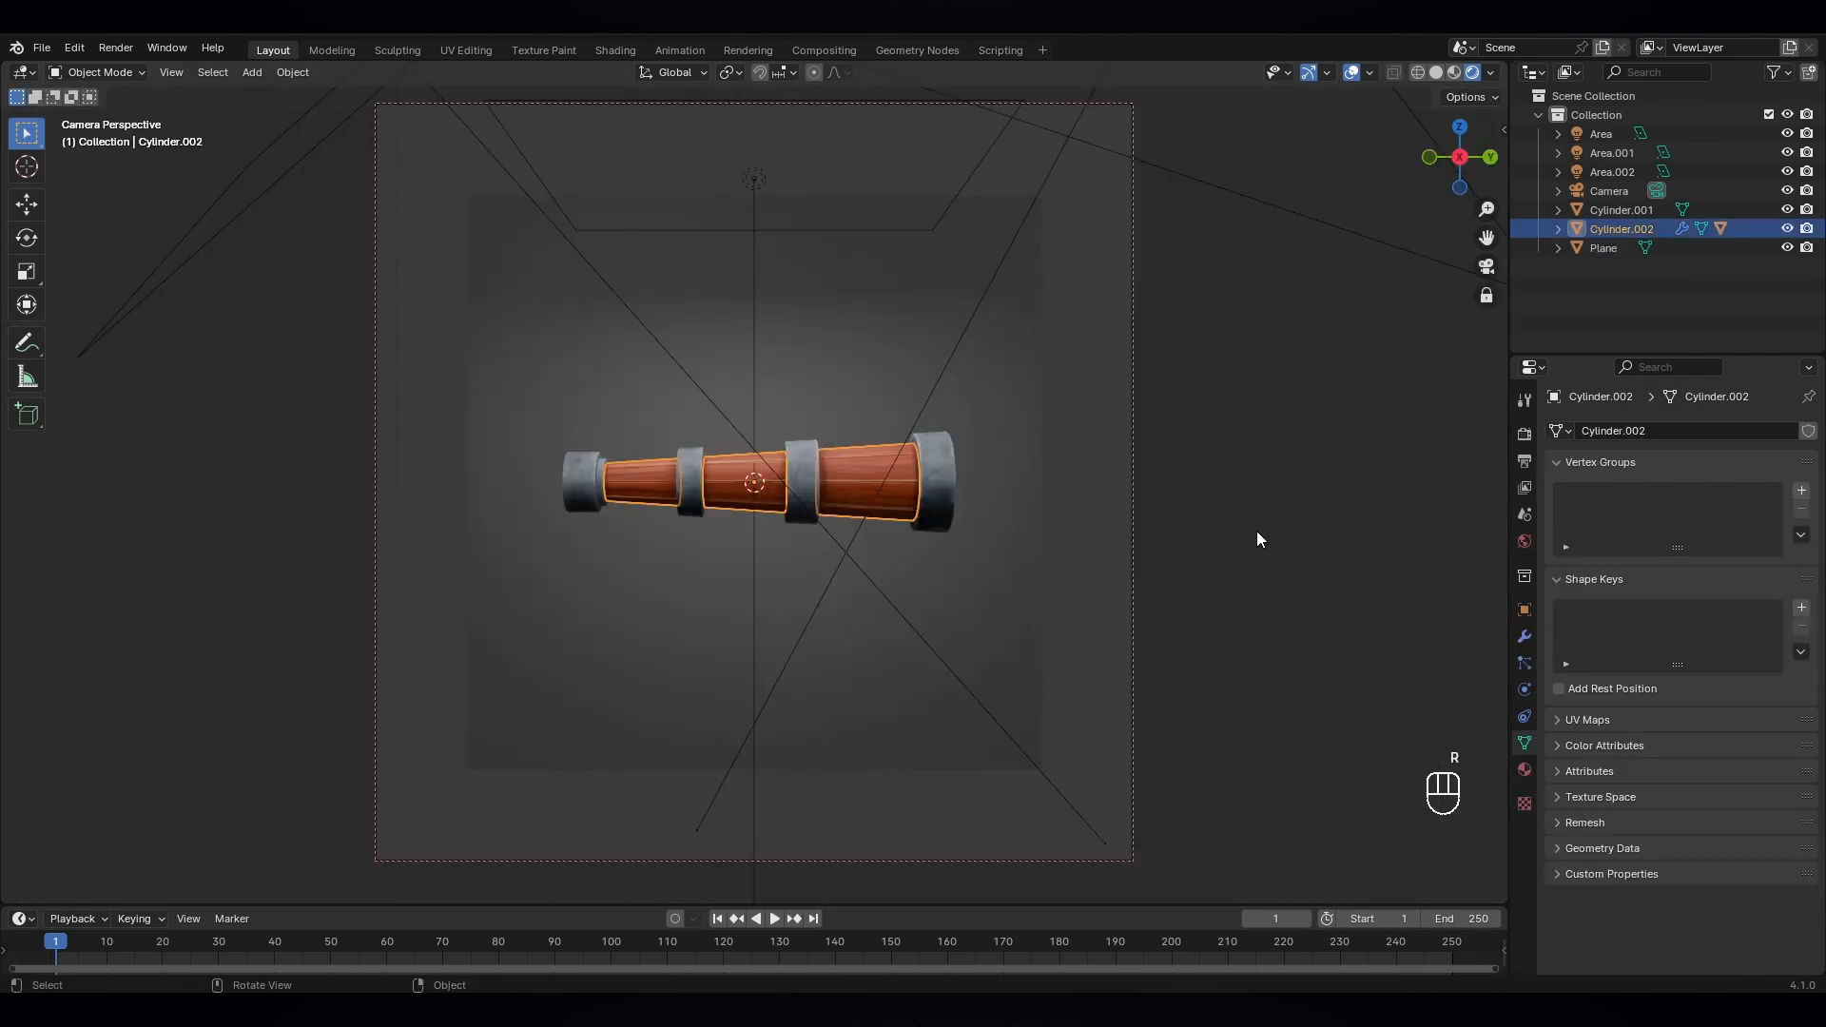
- Parent the glass lens to the tube body Cylinder.002 with Keep Transform and return to the camera view
key("KP_0")
middle_click_drag(567, 494, 485, 499)
scroll(566, 495, "up", 3)
left_click(764, 582)
left_click(755, 515, "shift")
key("ctrl+p")
left_click(755, 515)
key("KP_0")
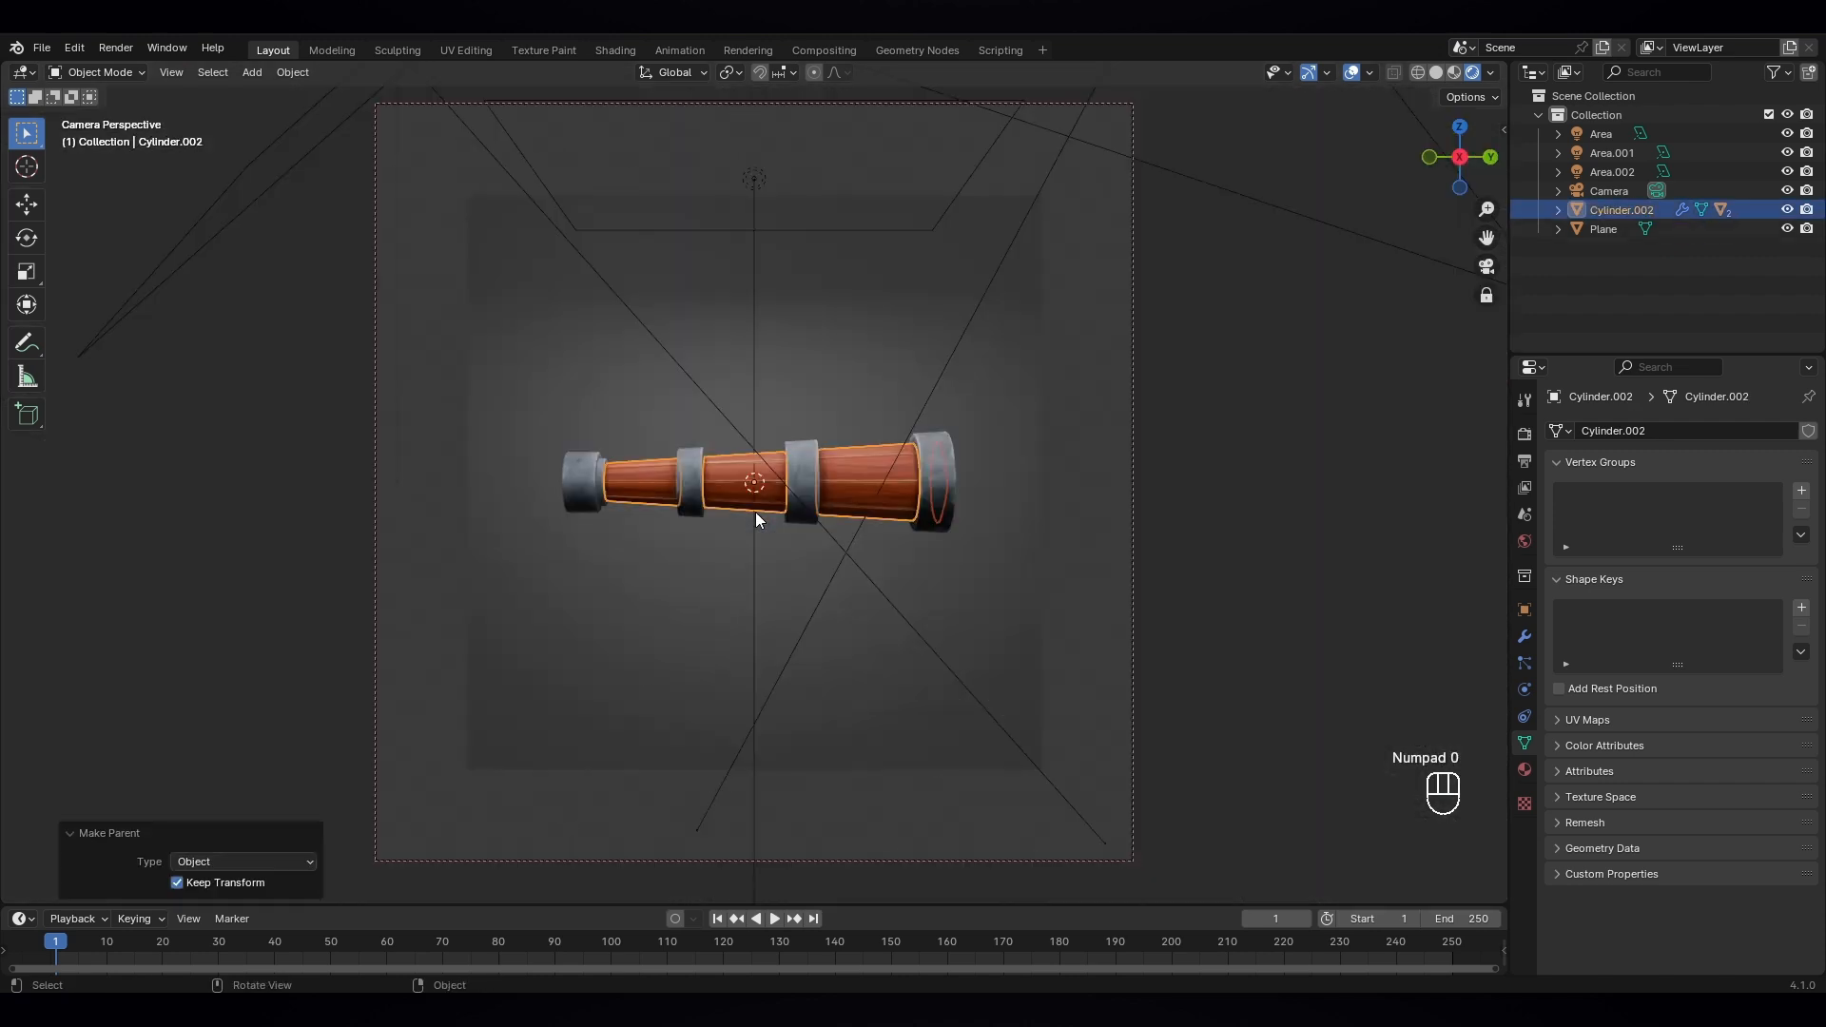
- Rotate the whole telescope freely in the camera view so its glass lens turns toward the camera
left_click(756, 511)
key("r")
key("r")
left_click(1047, 495)
left_click(664, 435)
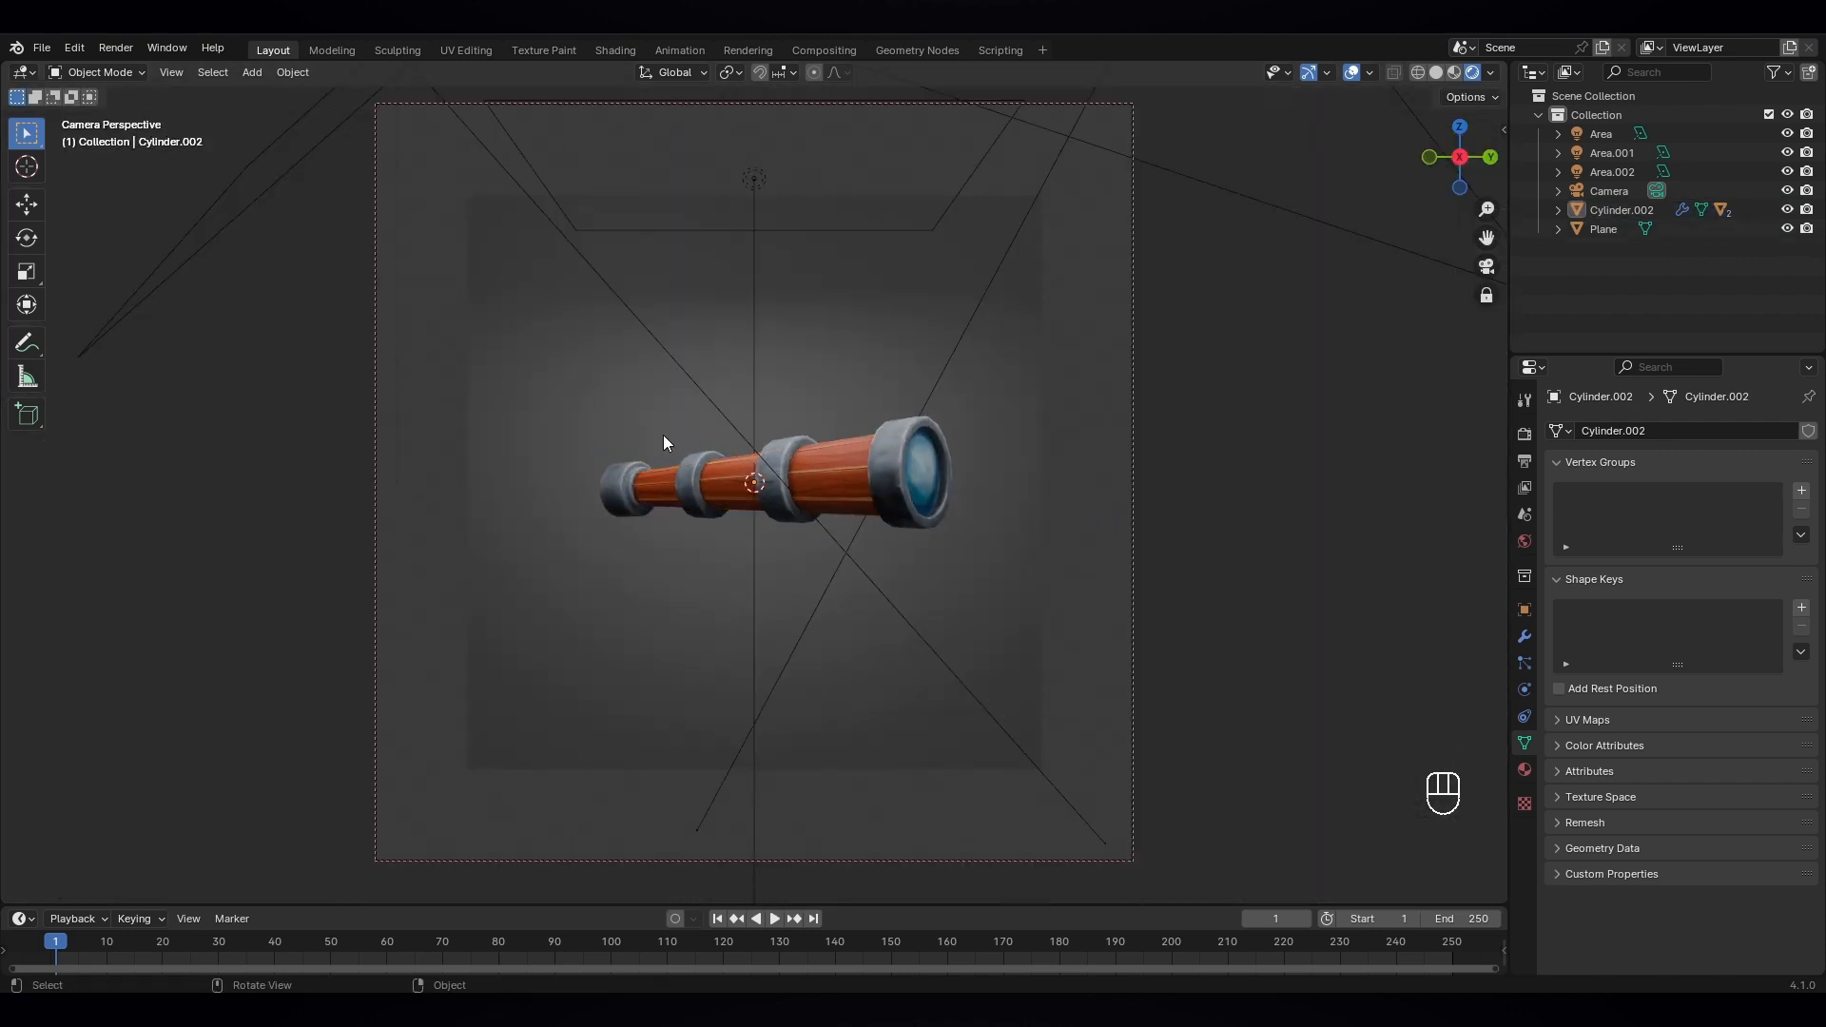
- Scale the backdrop plane by about 1.86 so it fills the camera frame
left_click(664, 443)
key("s")
left_click(1036, 337)
- Give the backdrop plane a new material with a light blue base color, then deselect it
left_click(1525, 769)
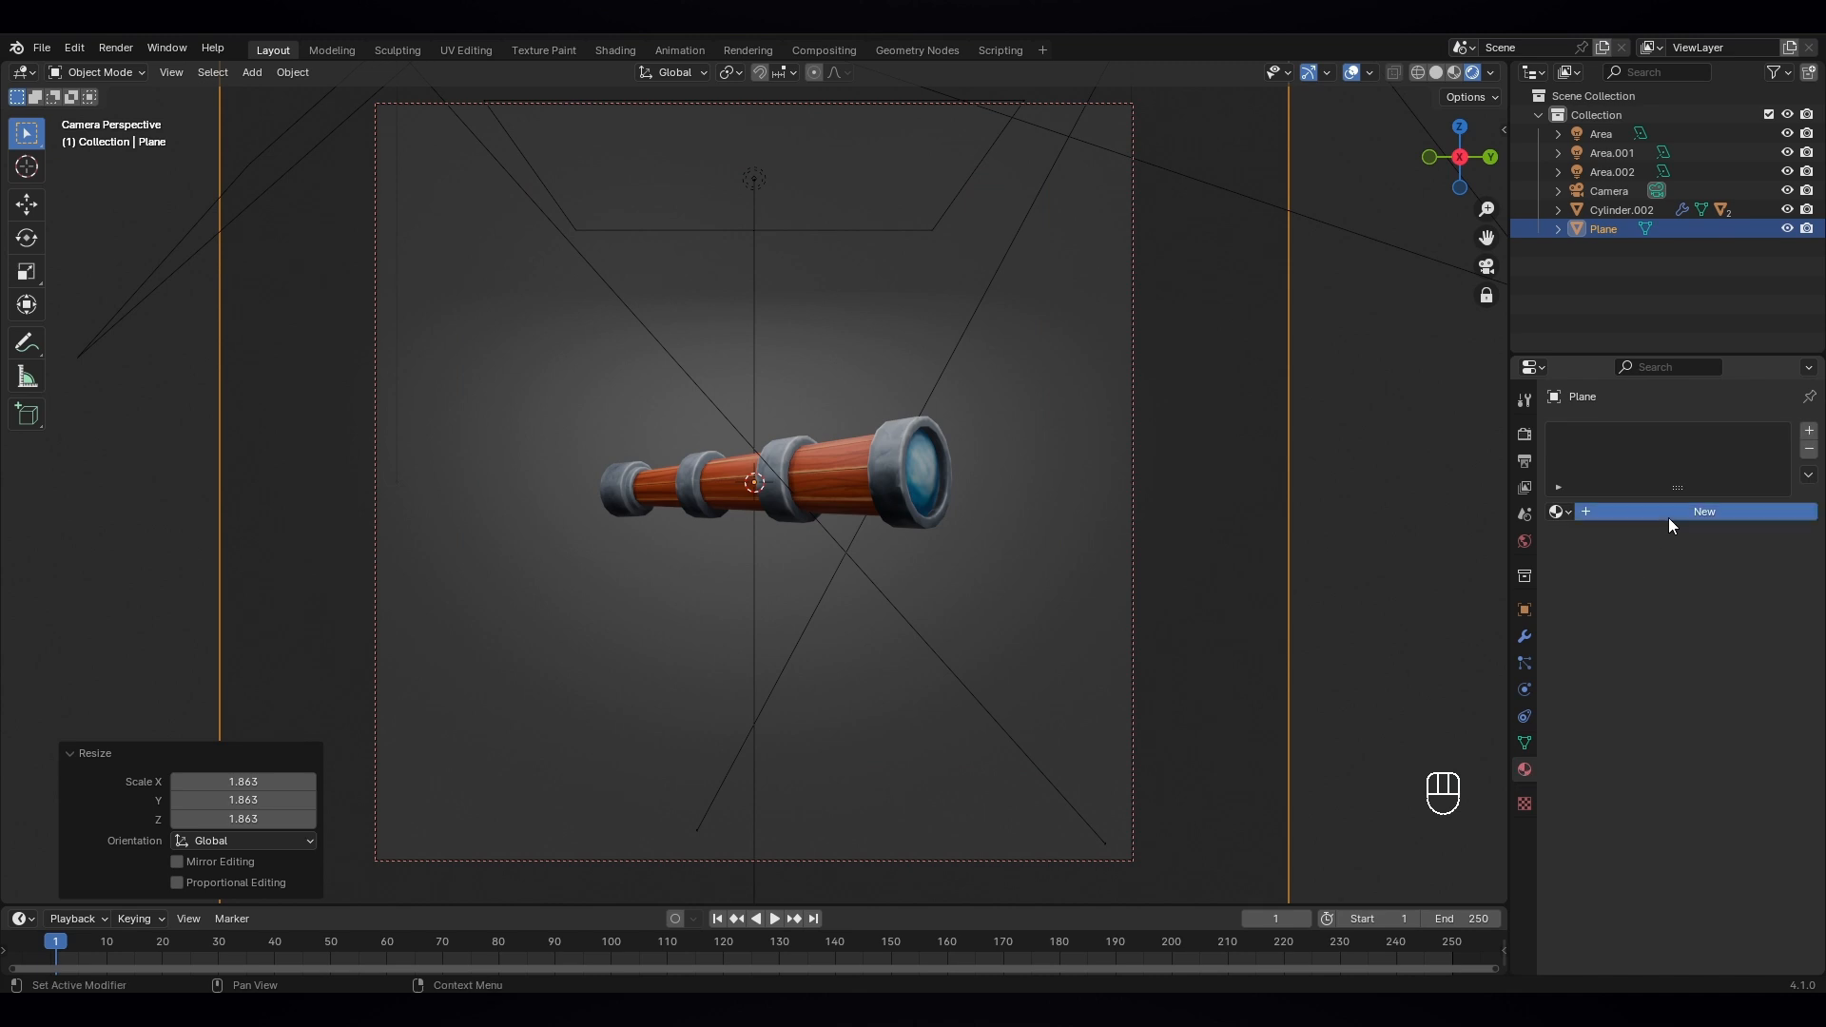
left_click(1668, 517)
left_click(1717, 666)
left_click_drag(1720, 425, 1700, 408)
left_click(1342, 527)
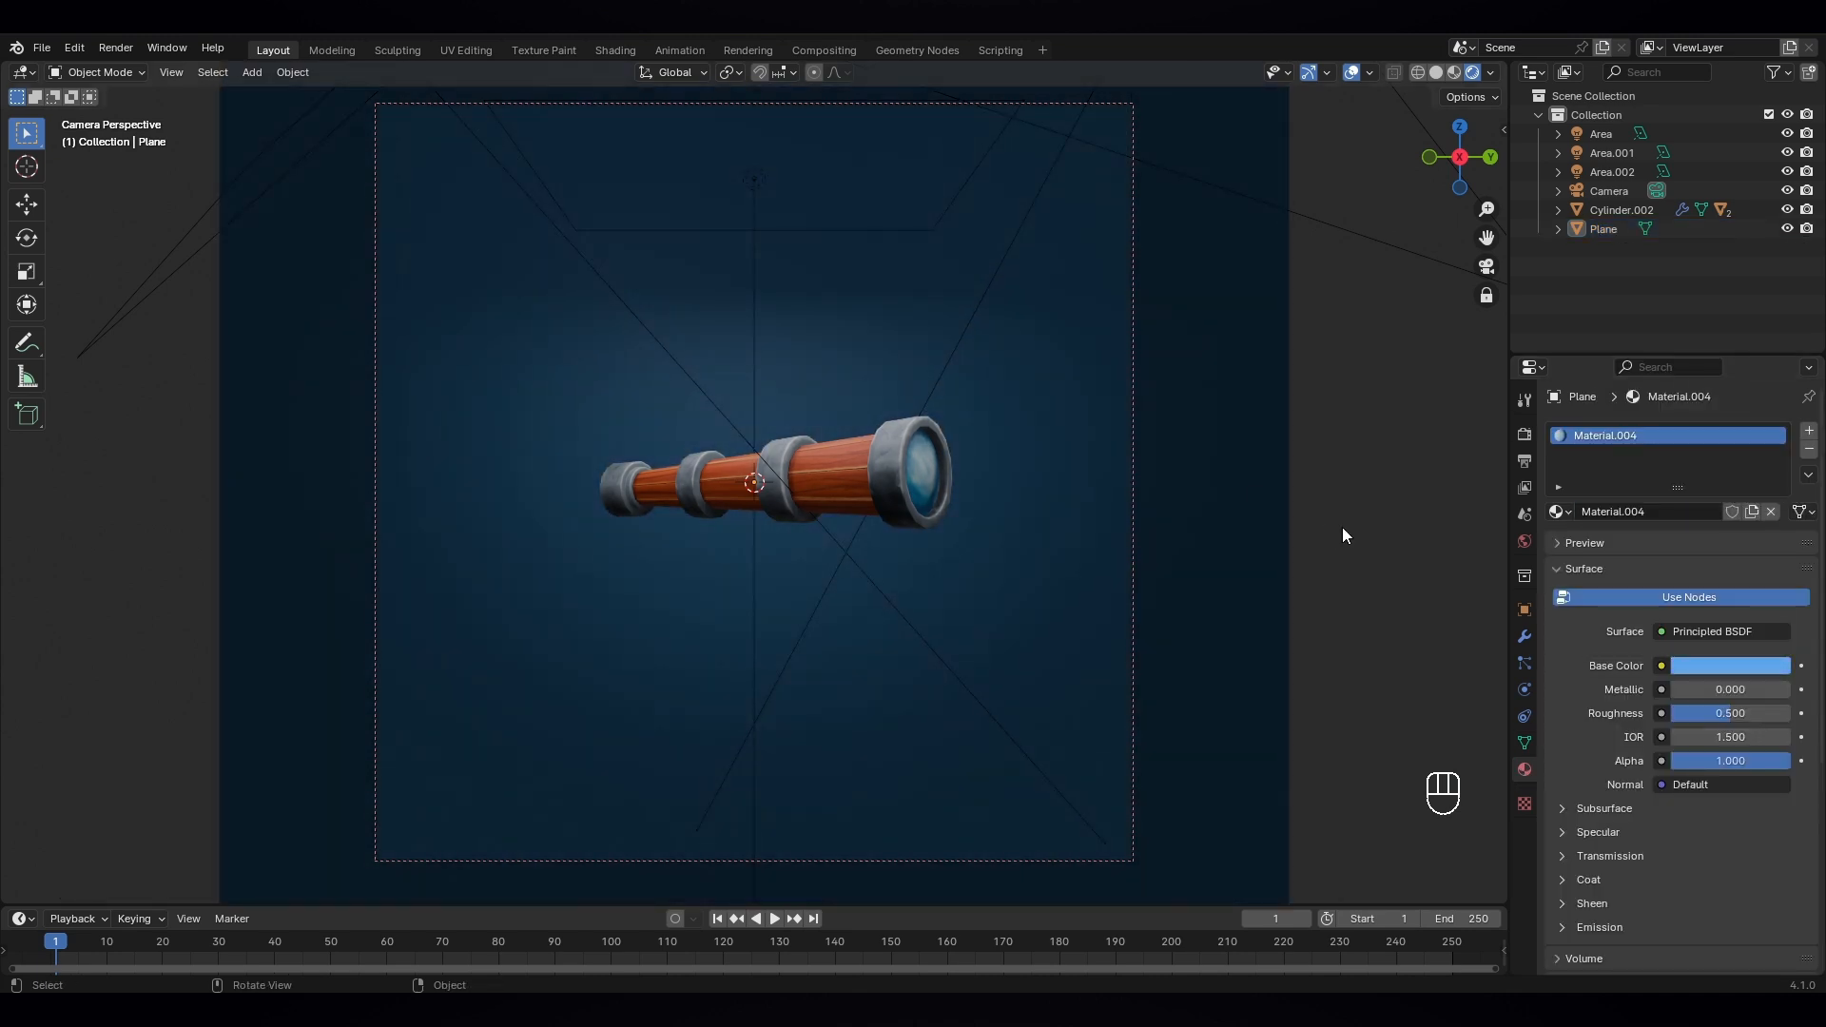
- Hide the viewport overlays and leave the camera view to inspect the telescope against the backdrop from several angles
left_click(1350, 73)
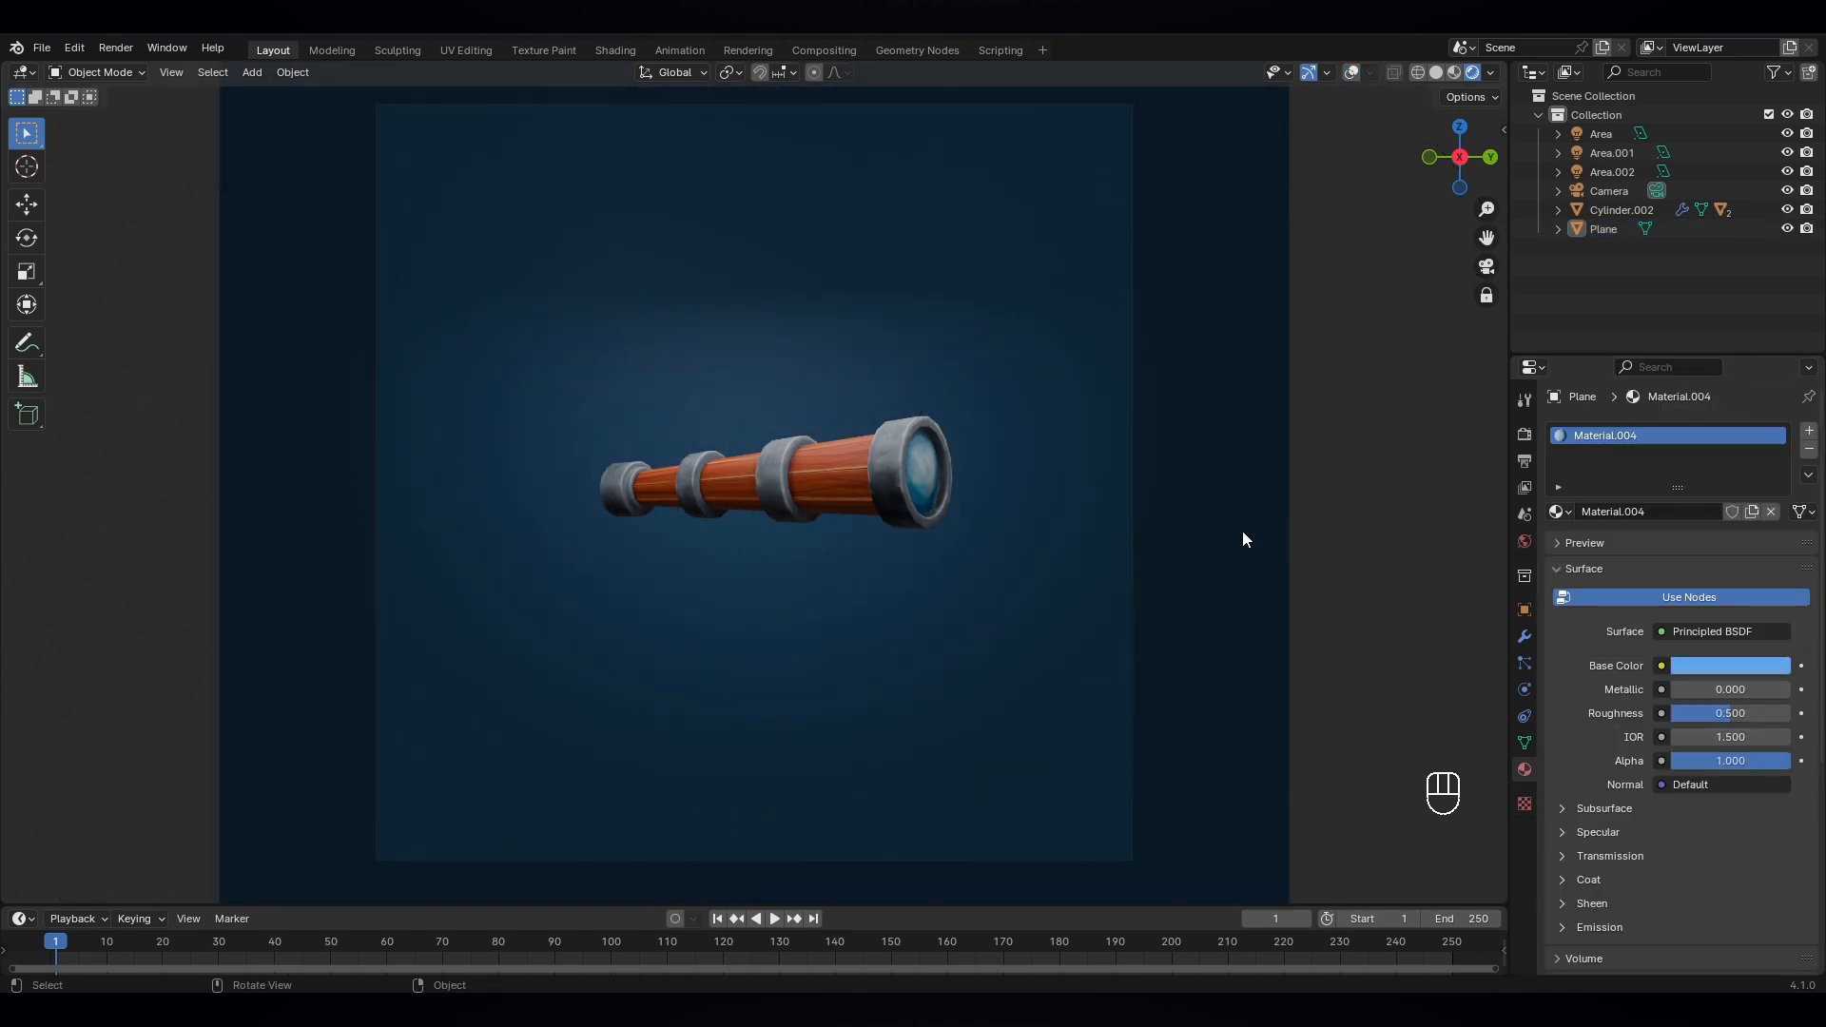
key("KP_0")
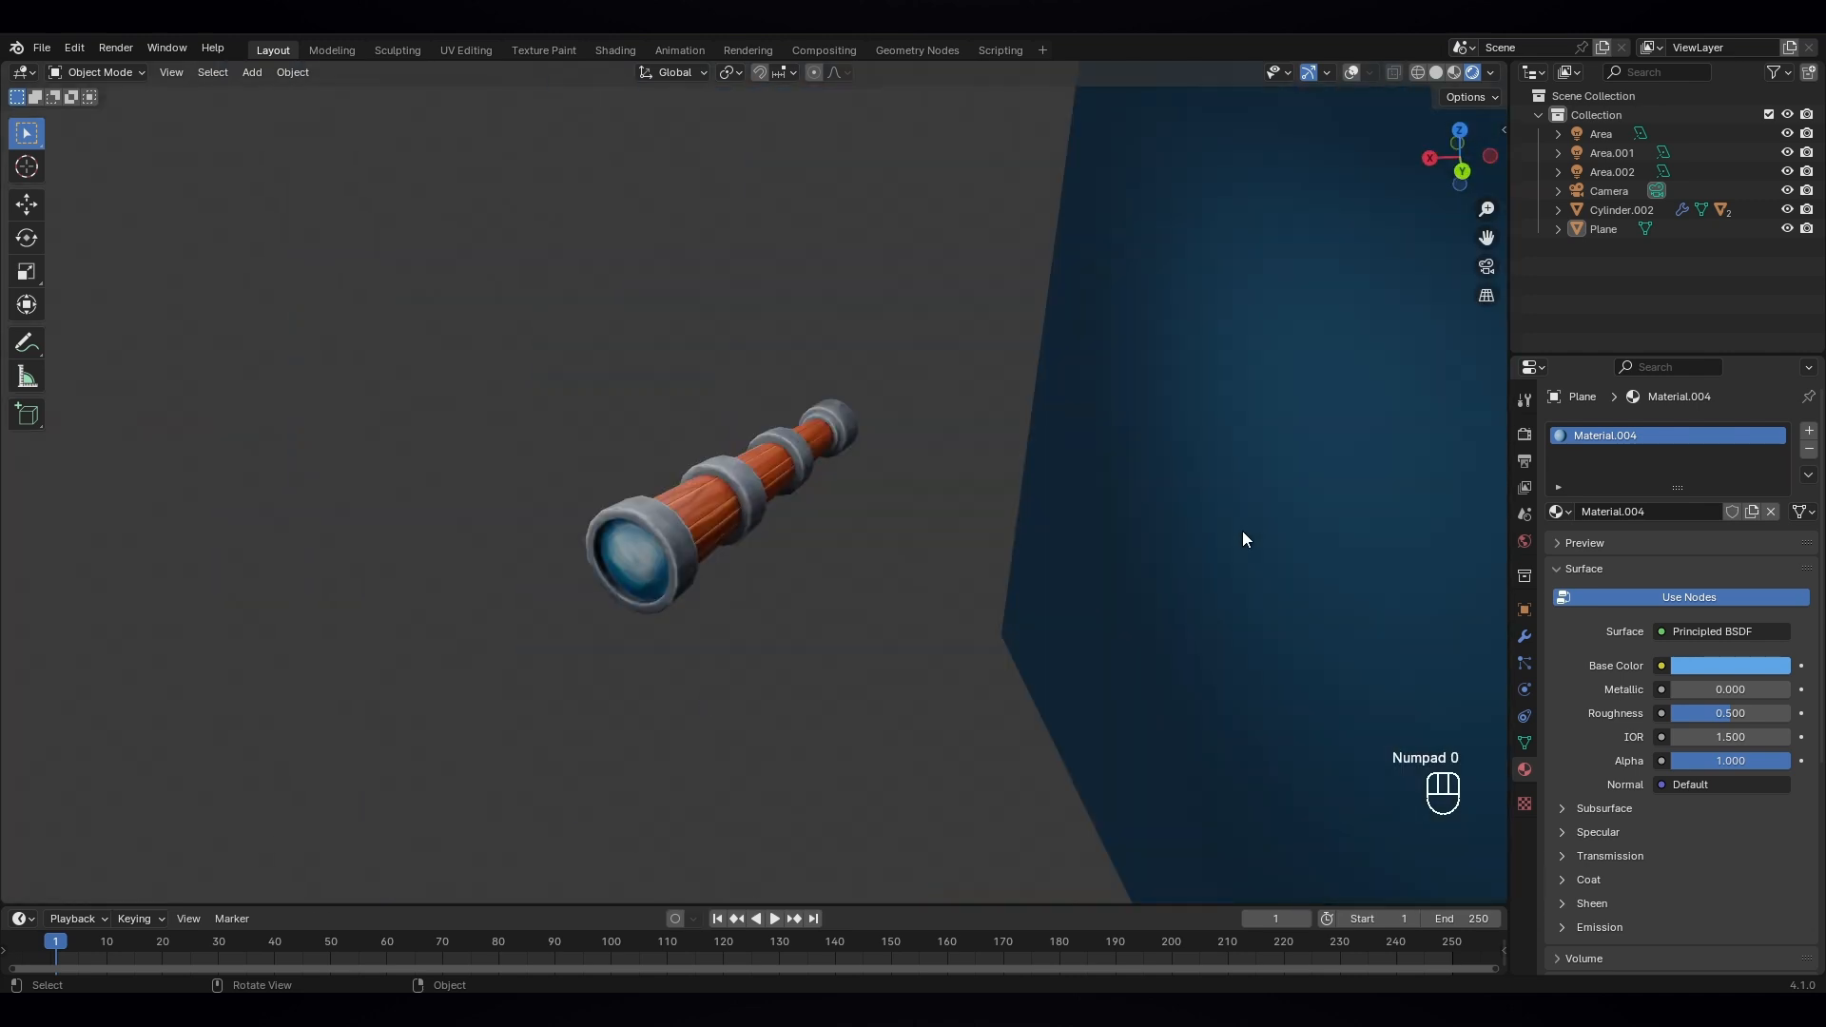
middle_click_drag(1084, 510, 1114, 579)
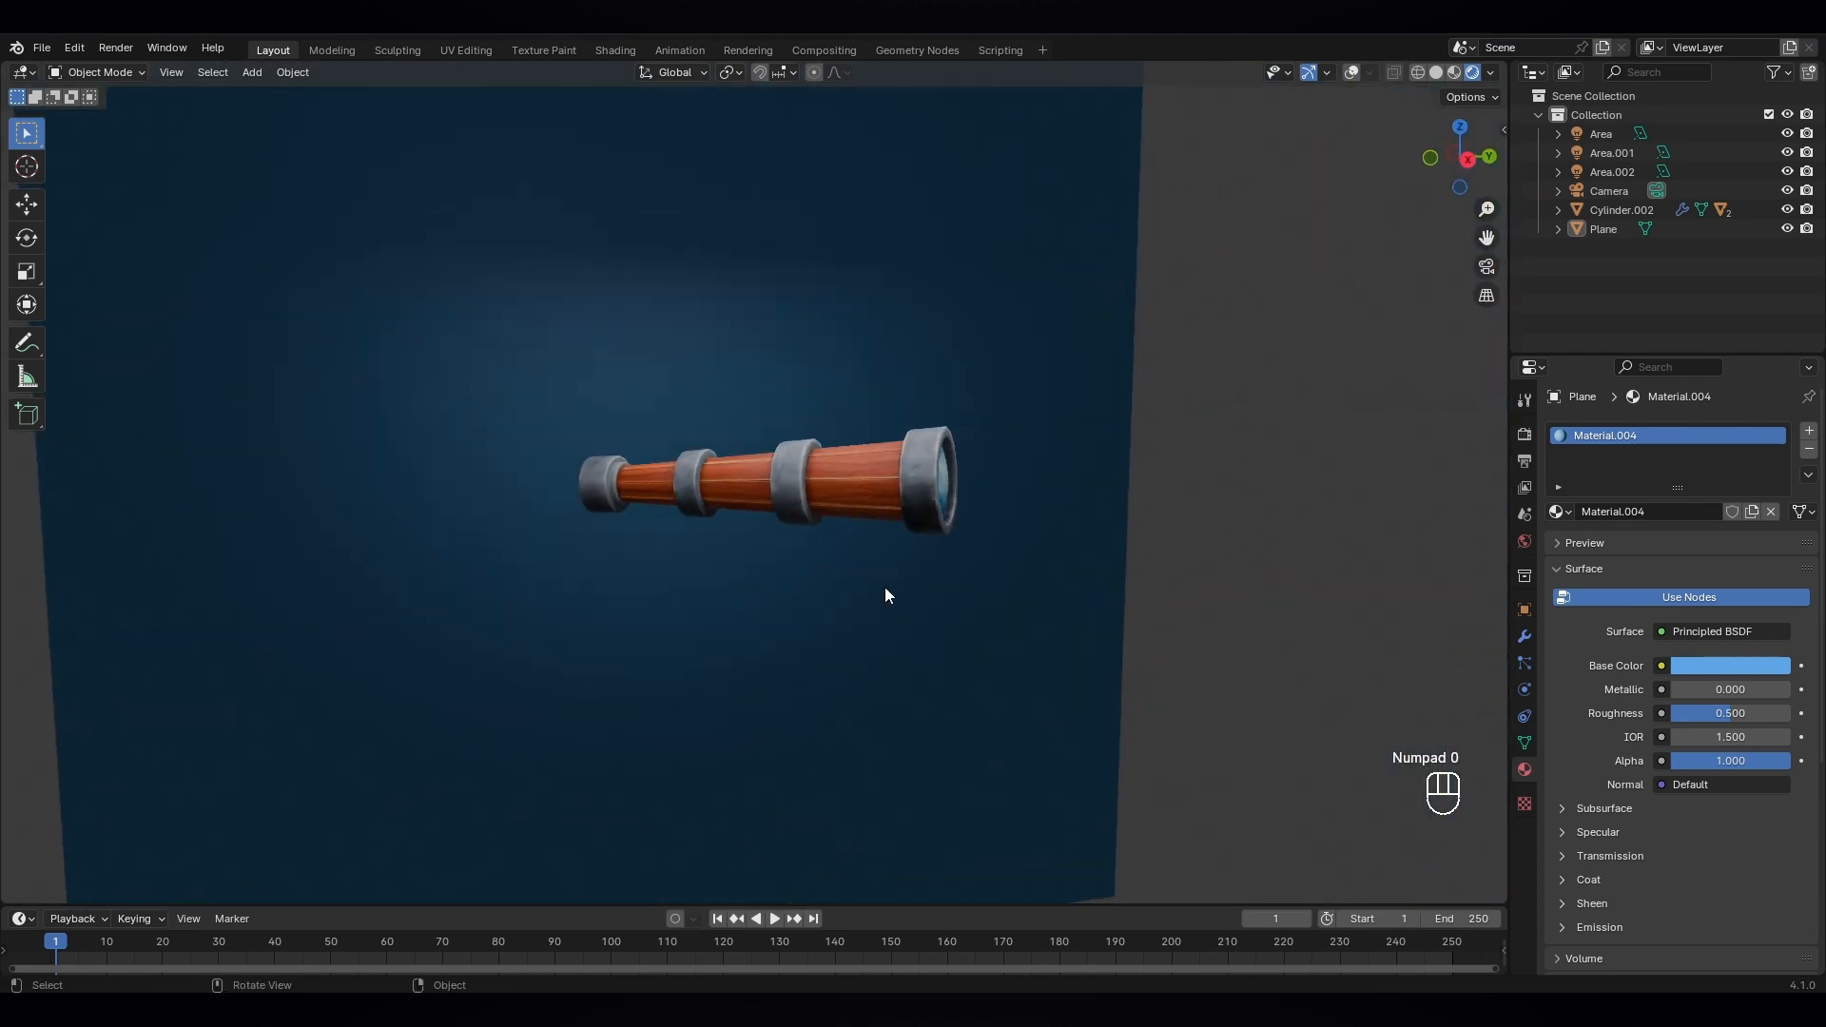
middle_click_drag(885, 595, 944, 690)
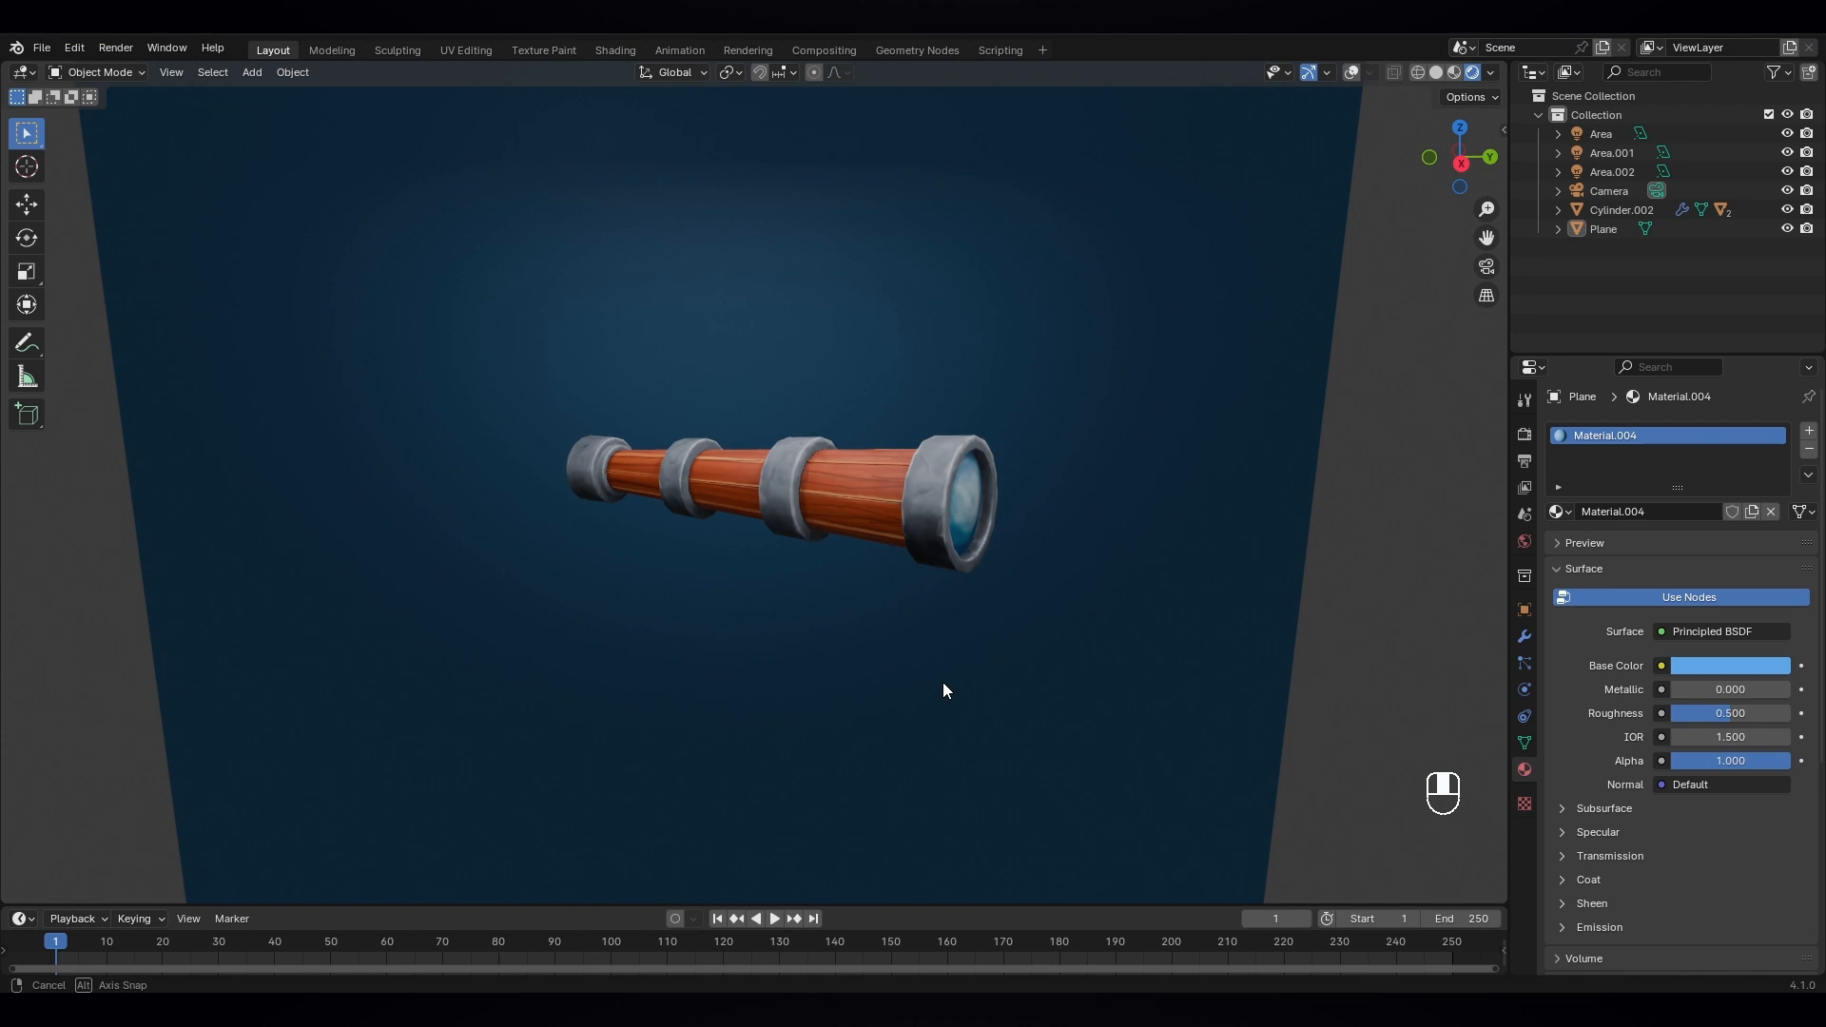